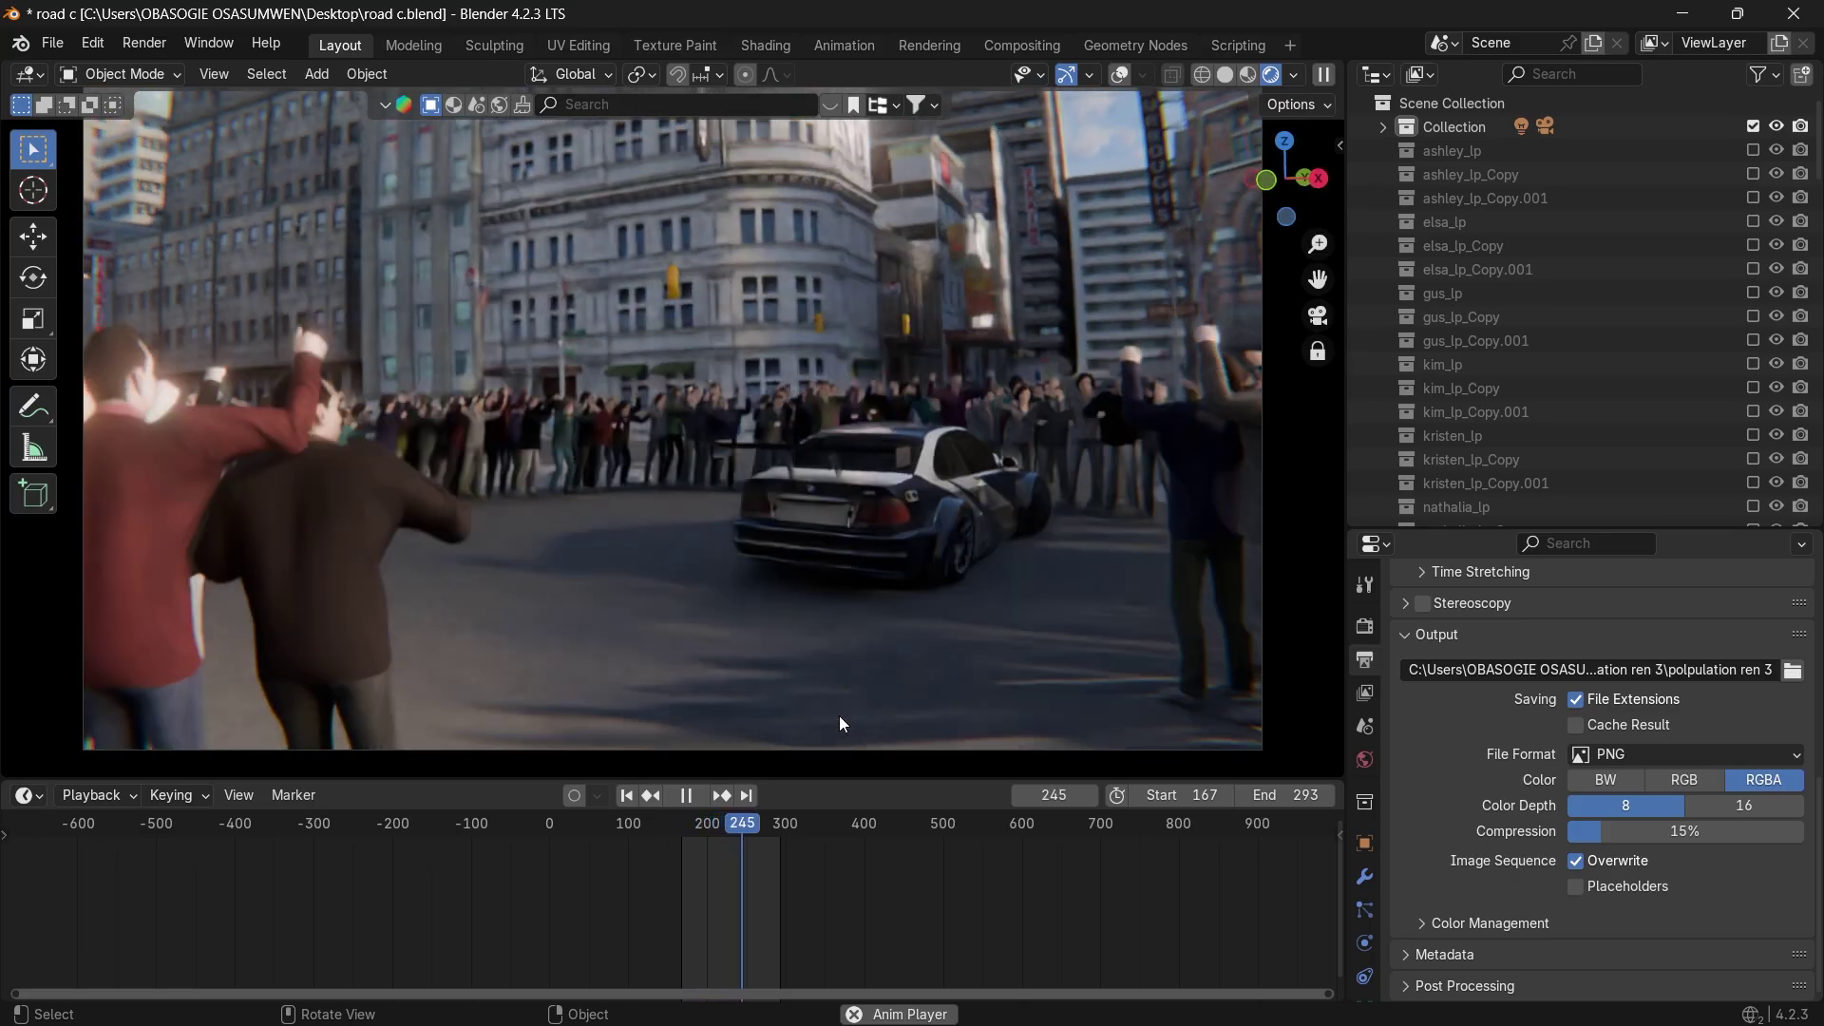
Stop the animation playback and examine the crowd around the car from several angles above the intersection.
{"action": "key", "text": "space"}
{"action": "middle_click_drag", "start_coordinate": [839, 716], "coordinate": [660, 736]}
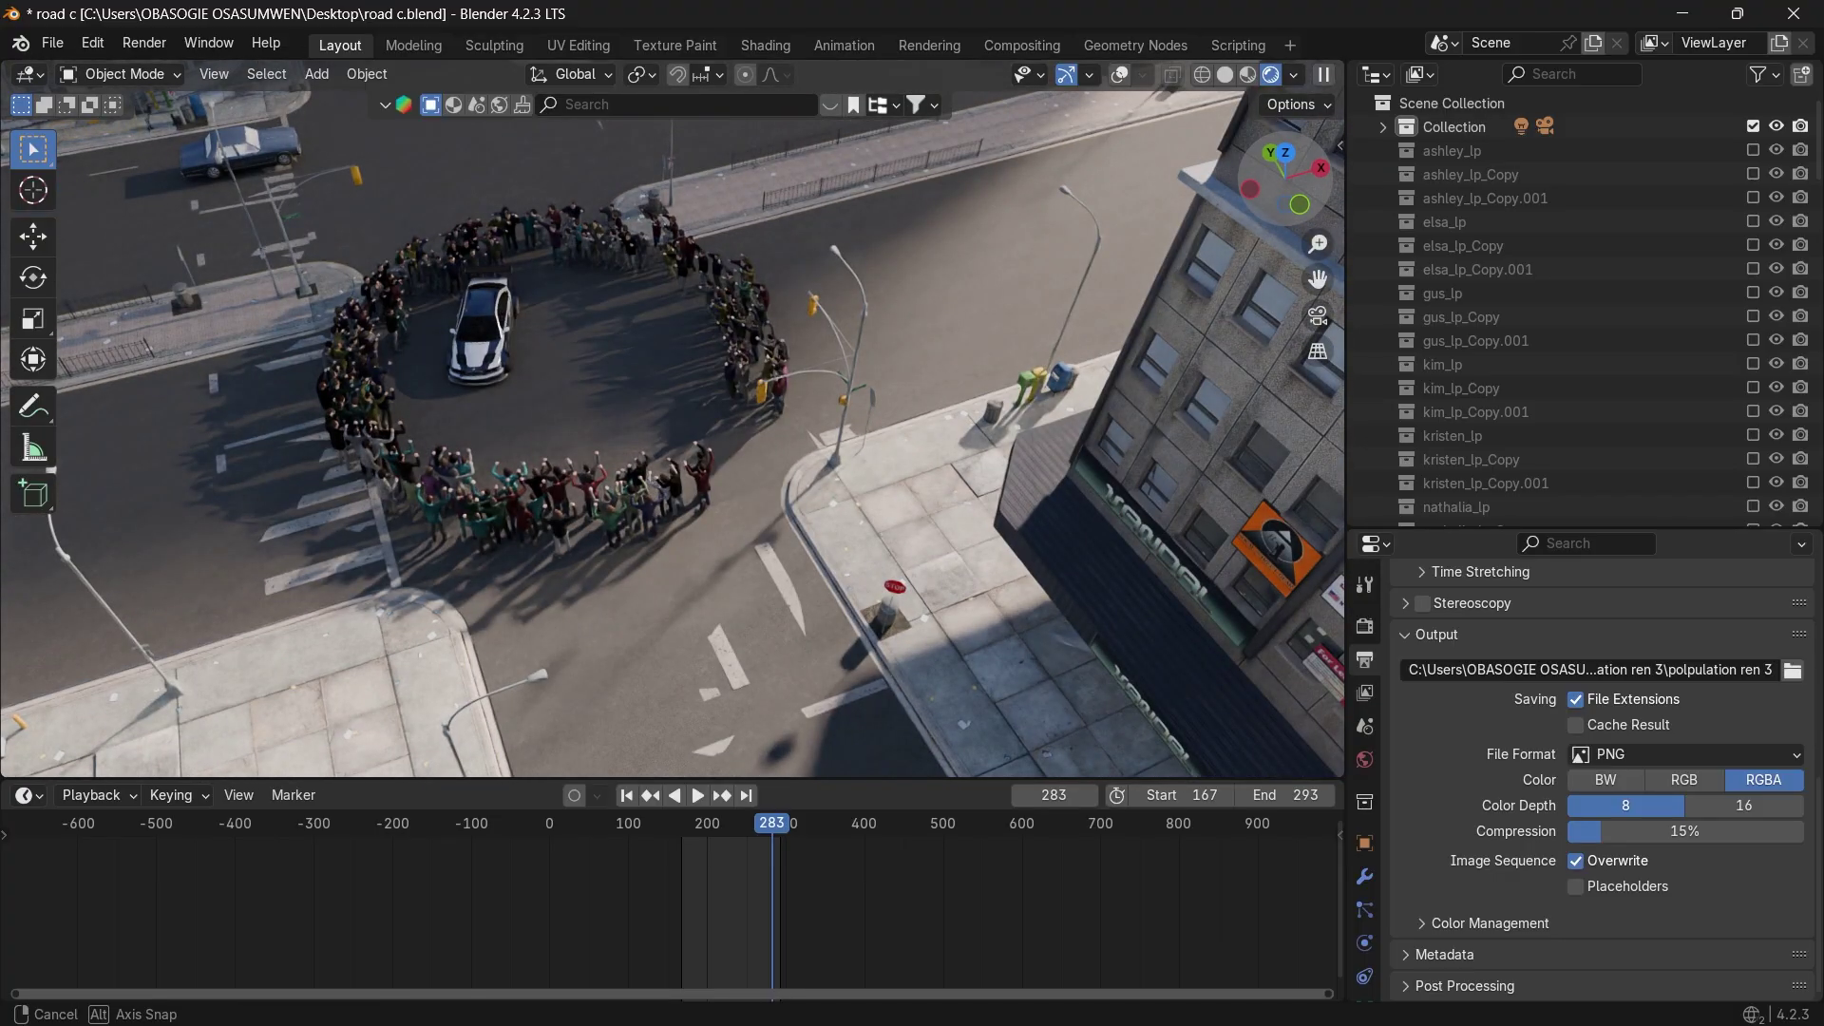
{"action": "left_click_drag", "start_coordinate": [1305, 274], "coordinate": [1395, 264]}
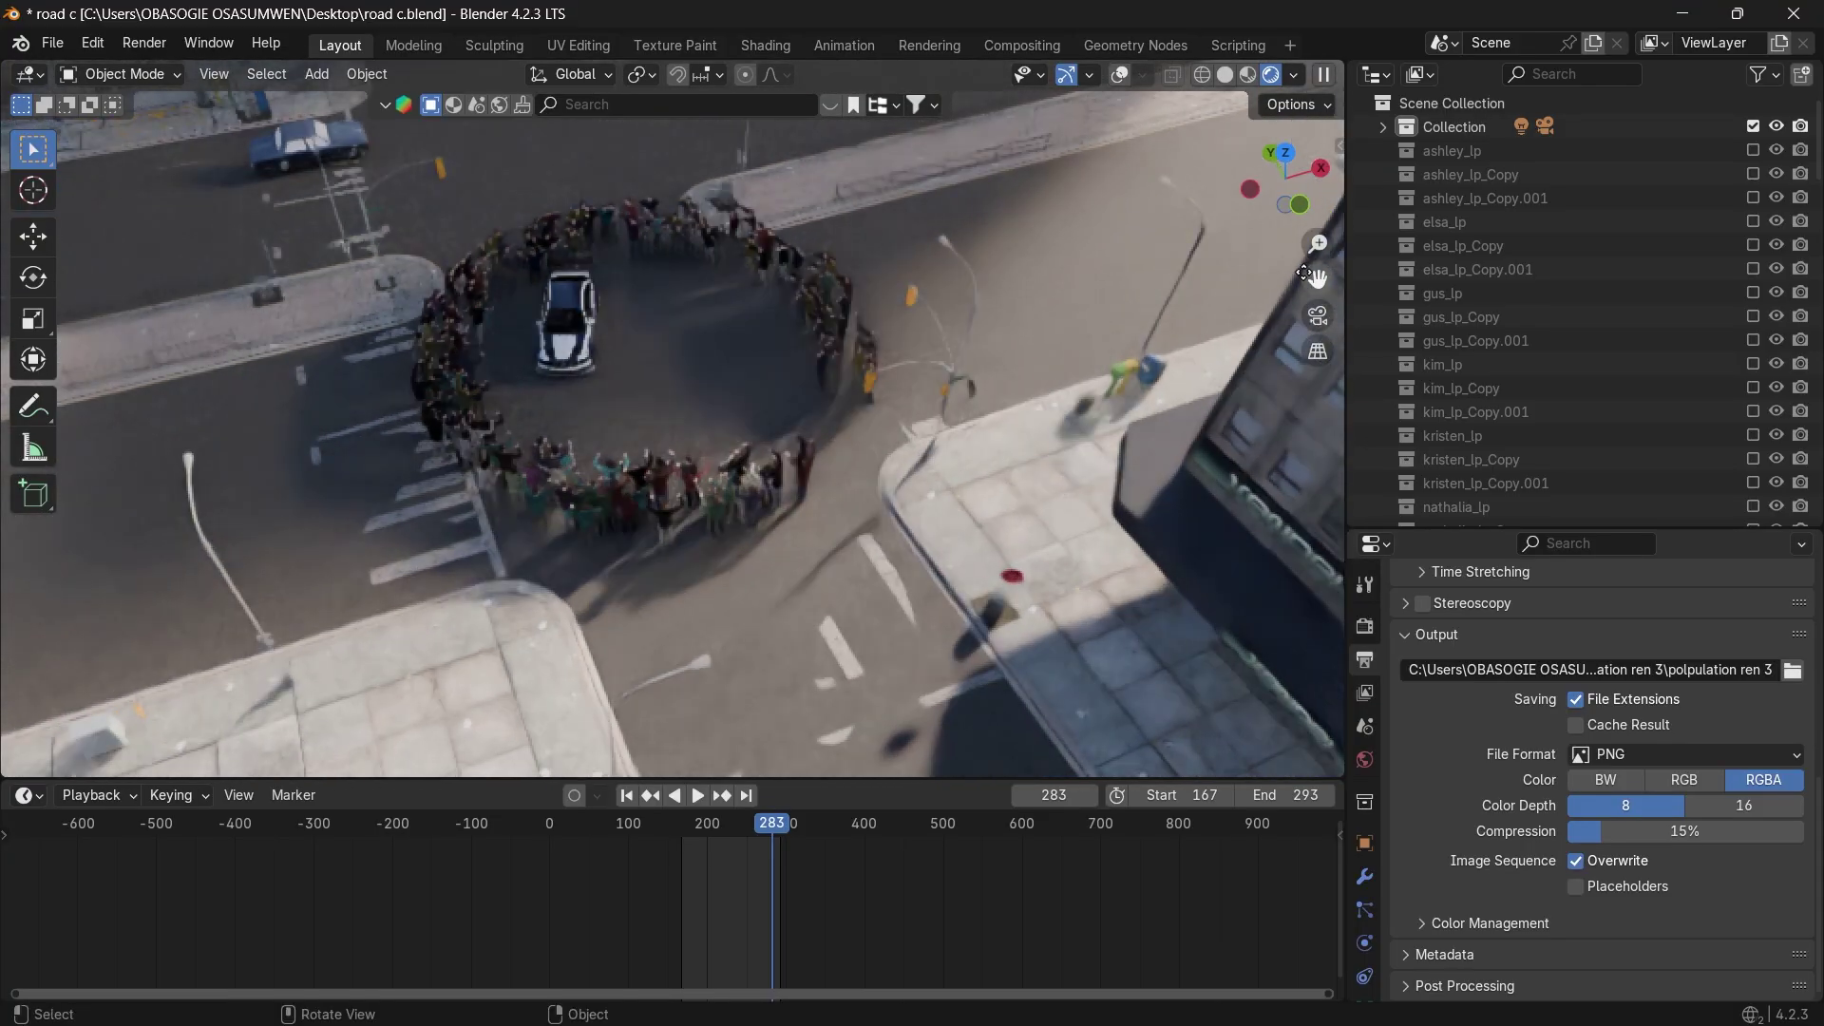
{"action": "scroll", "coordinate": [1062, 383], "scroll_direction": "up", "scroll_amount": 3}
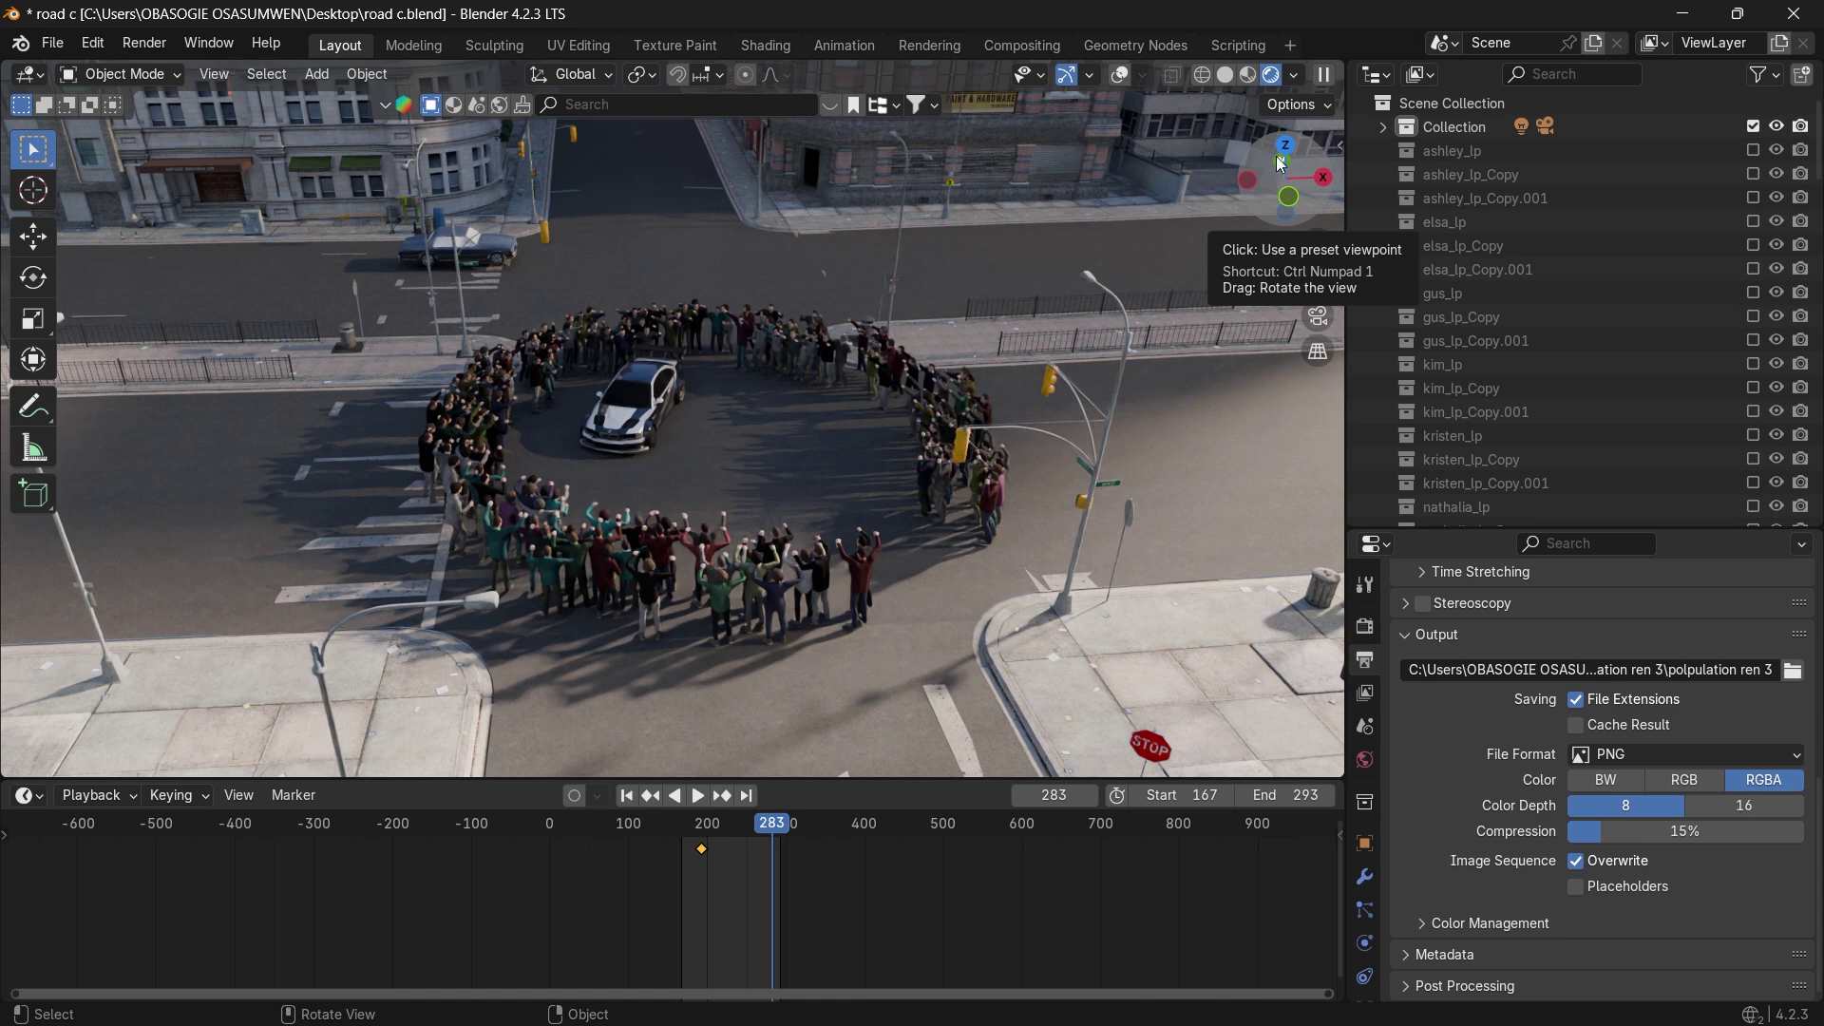
{"action": "left_click_drag", "start_coordinate": [1283, 180], "coordinate": [1310, 178]}
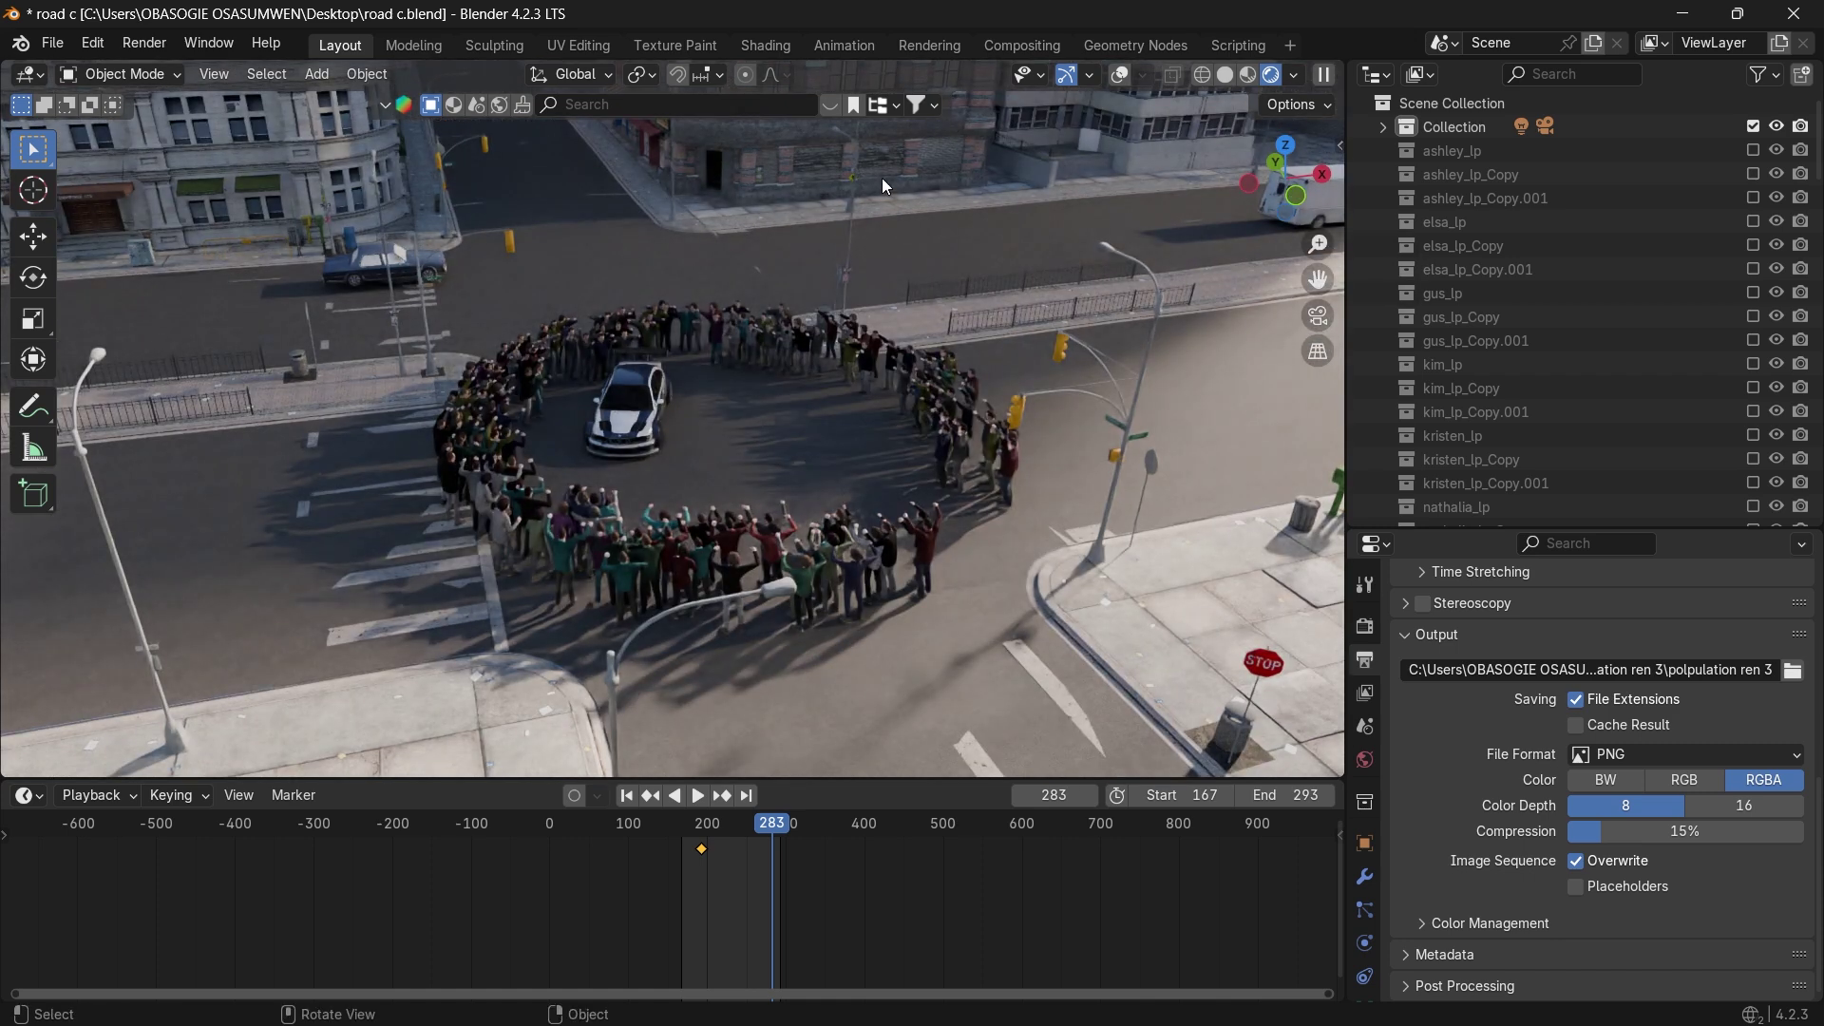
{"action": "left_click", "coordinate": [1120, 74]}
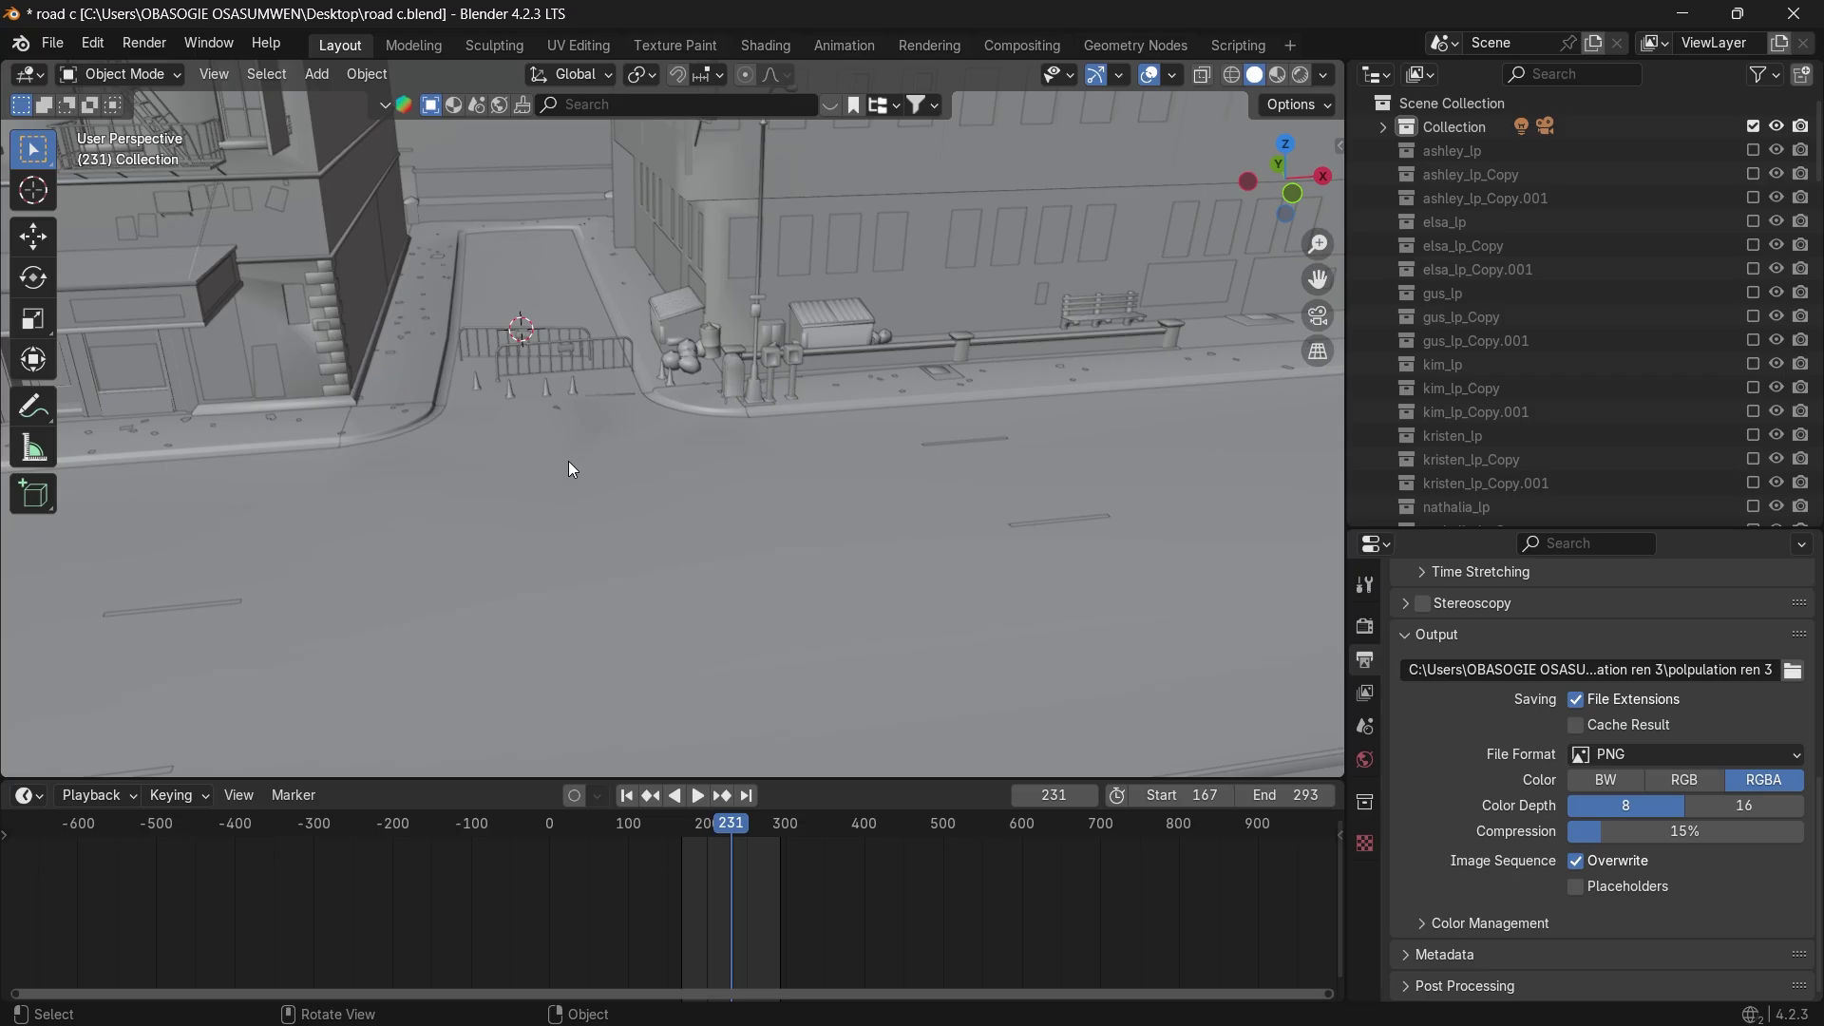
Switch to the browser and view the Population - Human Crowd Simulation product page on Blender Market.
{"action": "key", "text": "alt+Tab"}
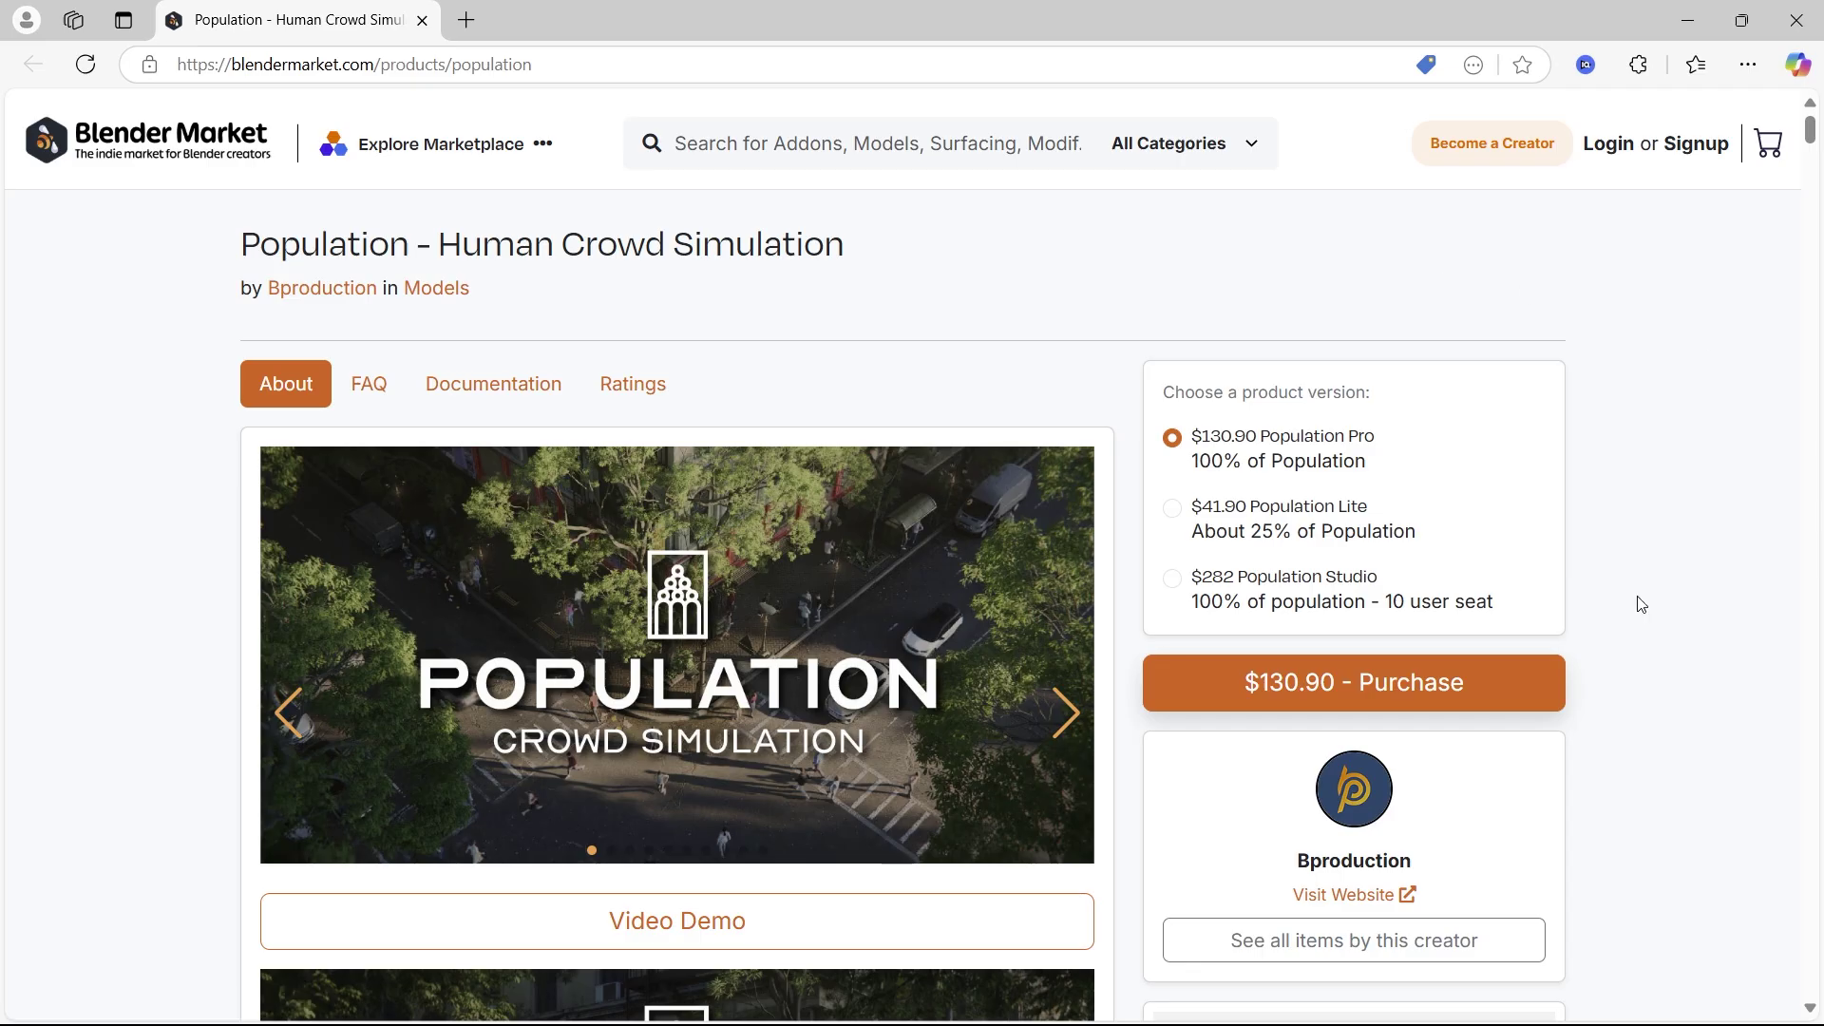
{"action": "scroll", "coordinate": [1642, 605], "scroll_direction": "down", "scroll_amount": 2}
Switch to Blender, view the Population library zip files in D:\flight sim\ through the add-on installation from disk, and cancel the installation.
{"action": "left_click", "coordinate": [89, 48]}
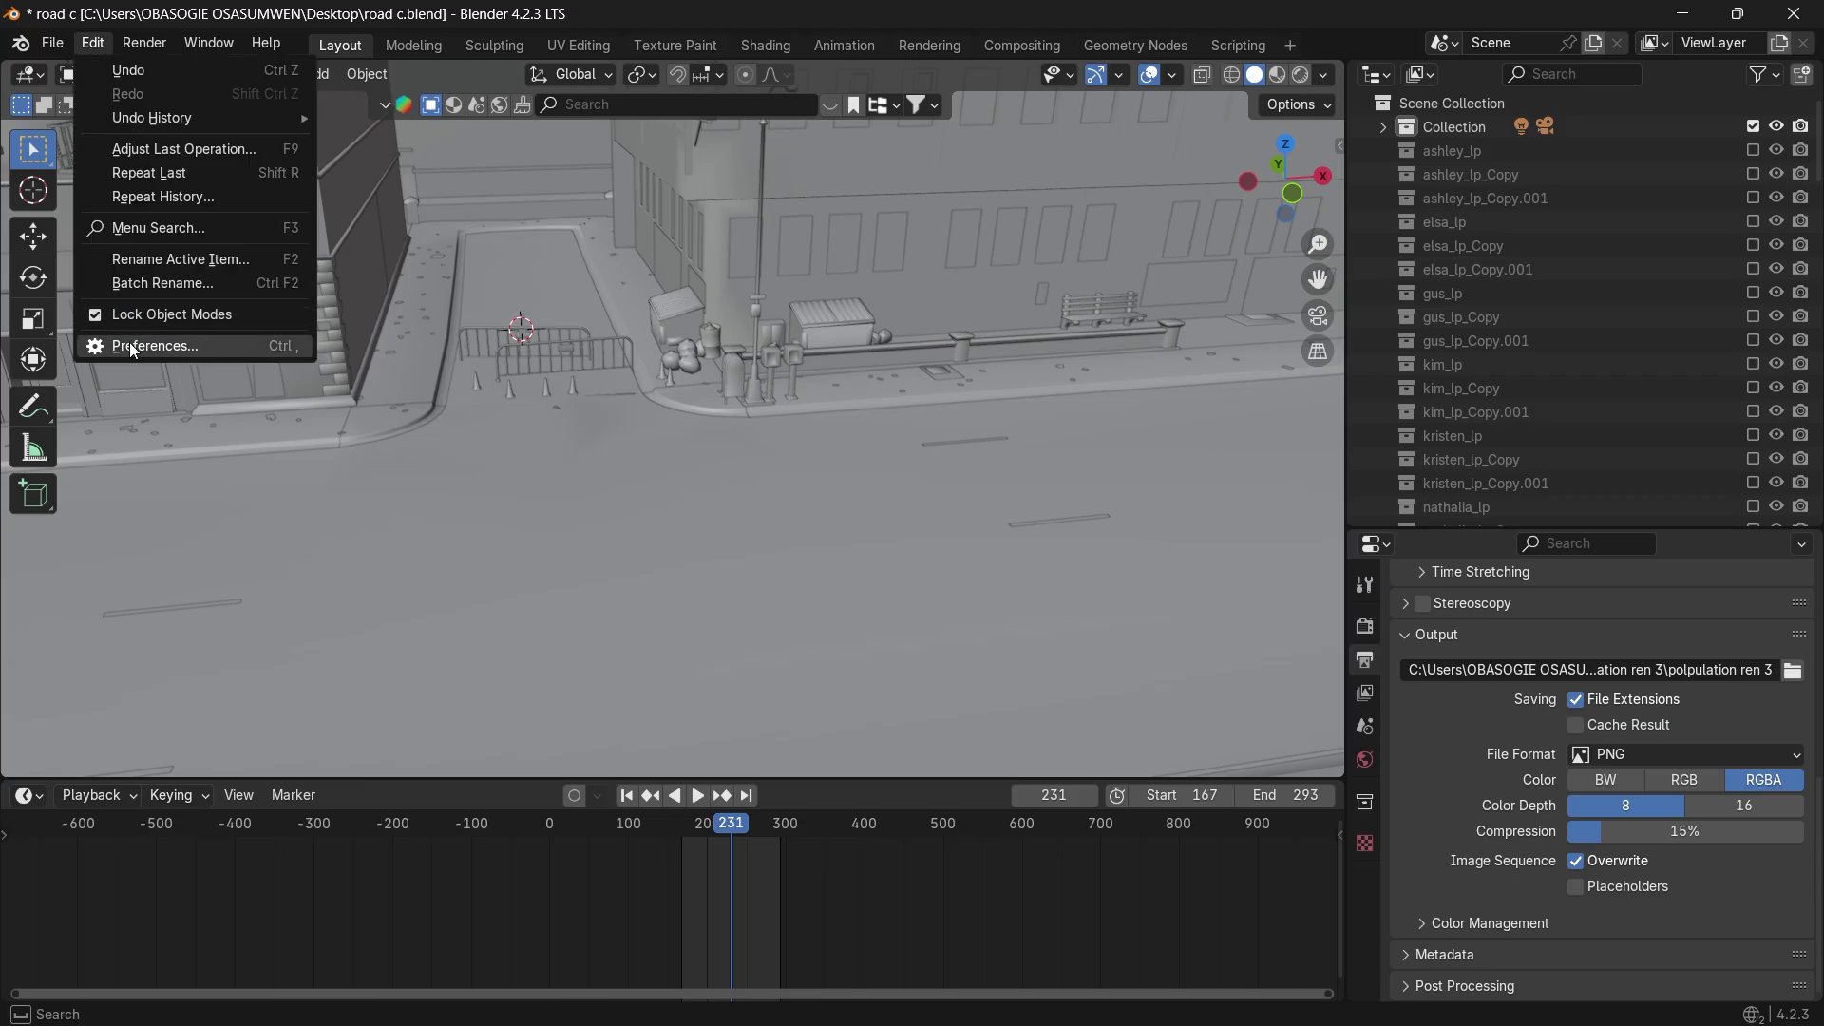
{"action": "left_click", "coordinate": [129, 344]}
{"action": "left_click", "coordinate": [936, 59]}
{"action": "left_click", "coordinate": [834, 120]}
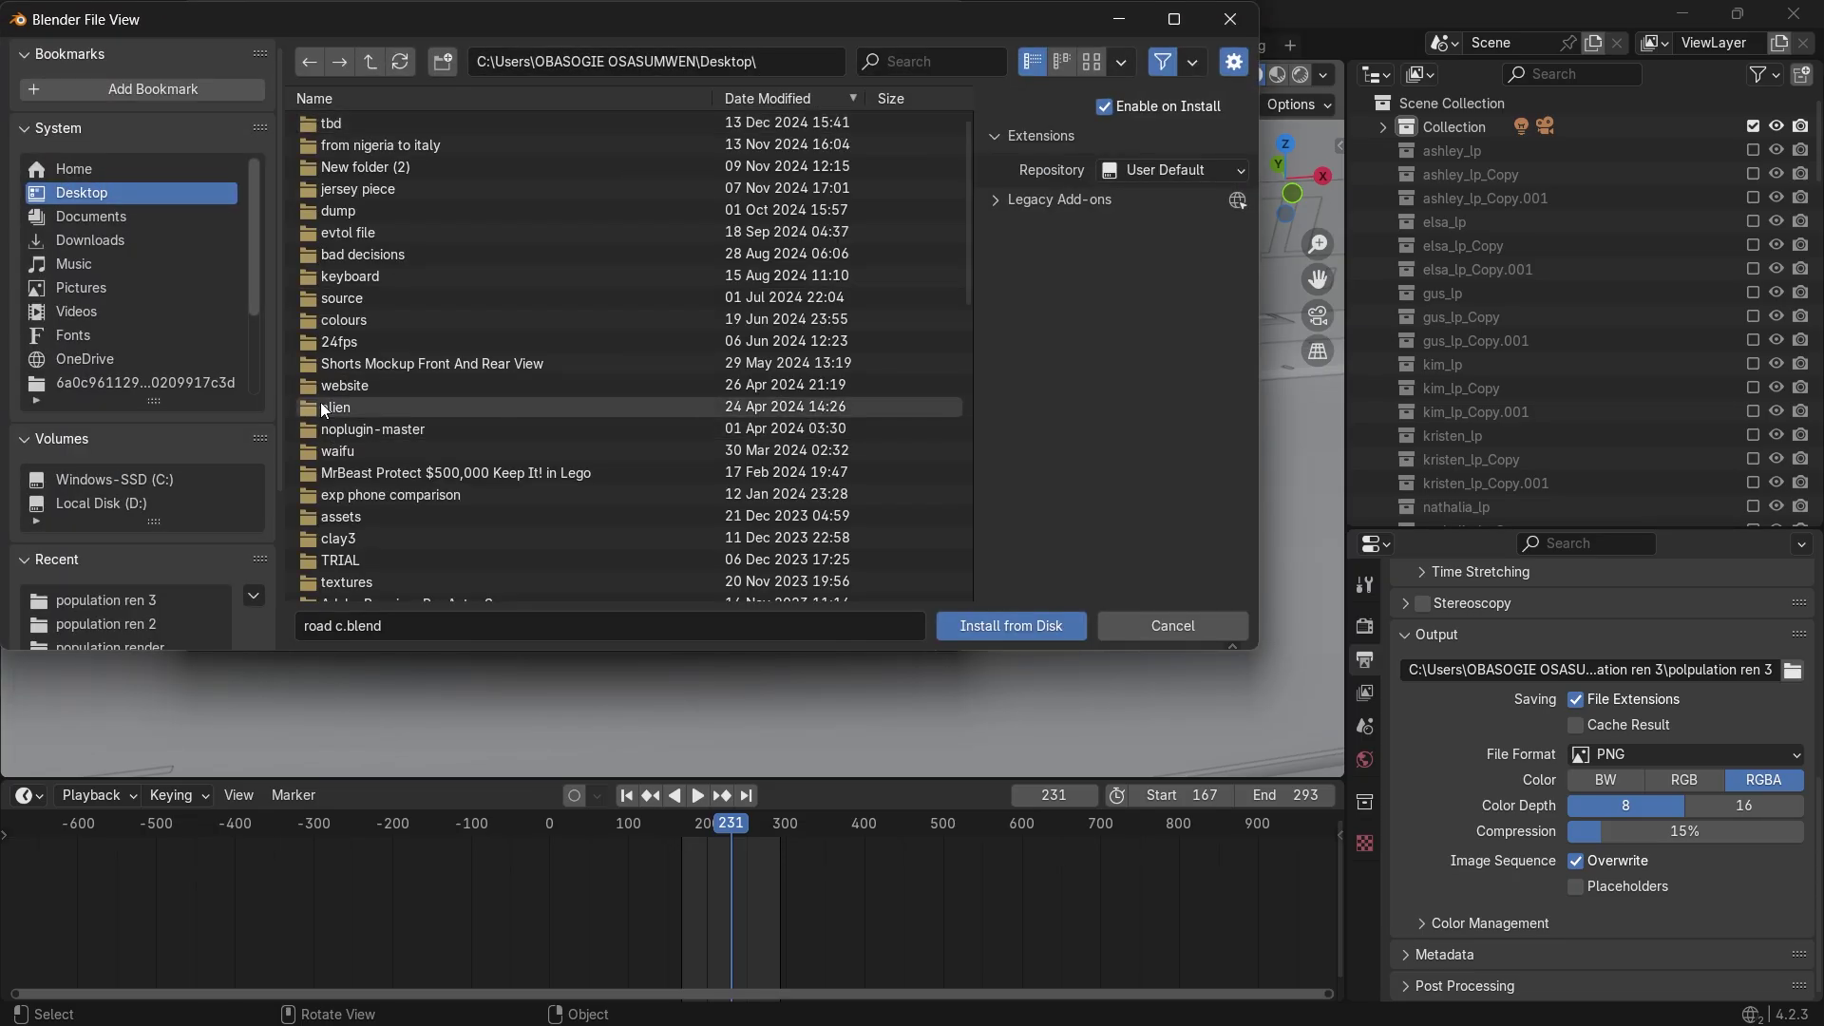
{"action": "scroll", "coordinate": [133, 370], "scroll_direction": "down", "scroll_amount": 2}
{"action": "left_click", "coordinate": [84, 382]}
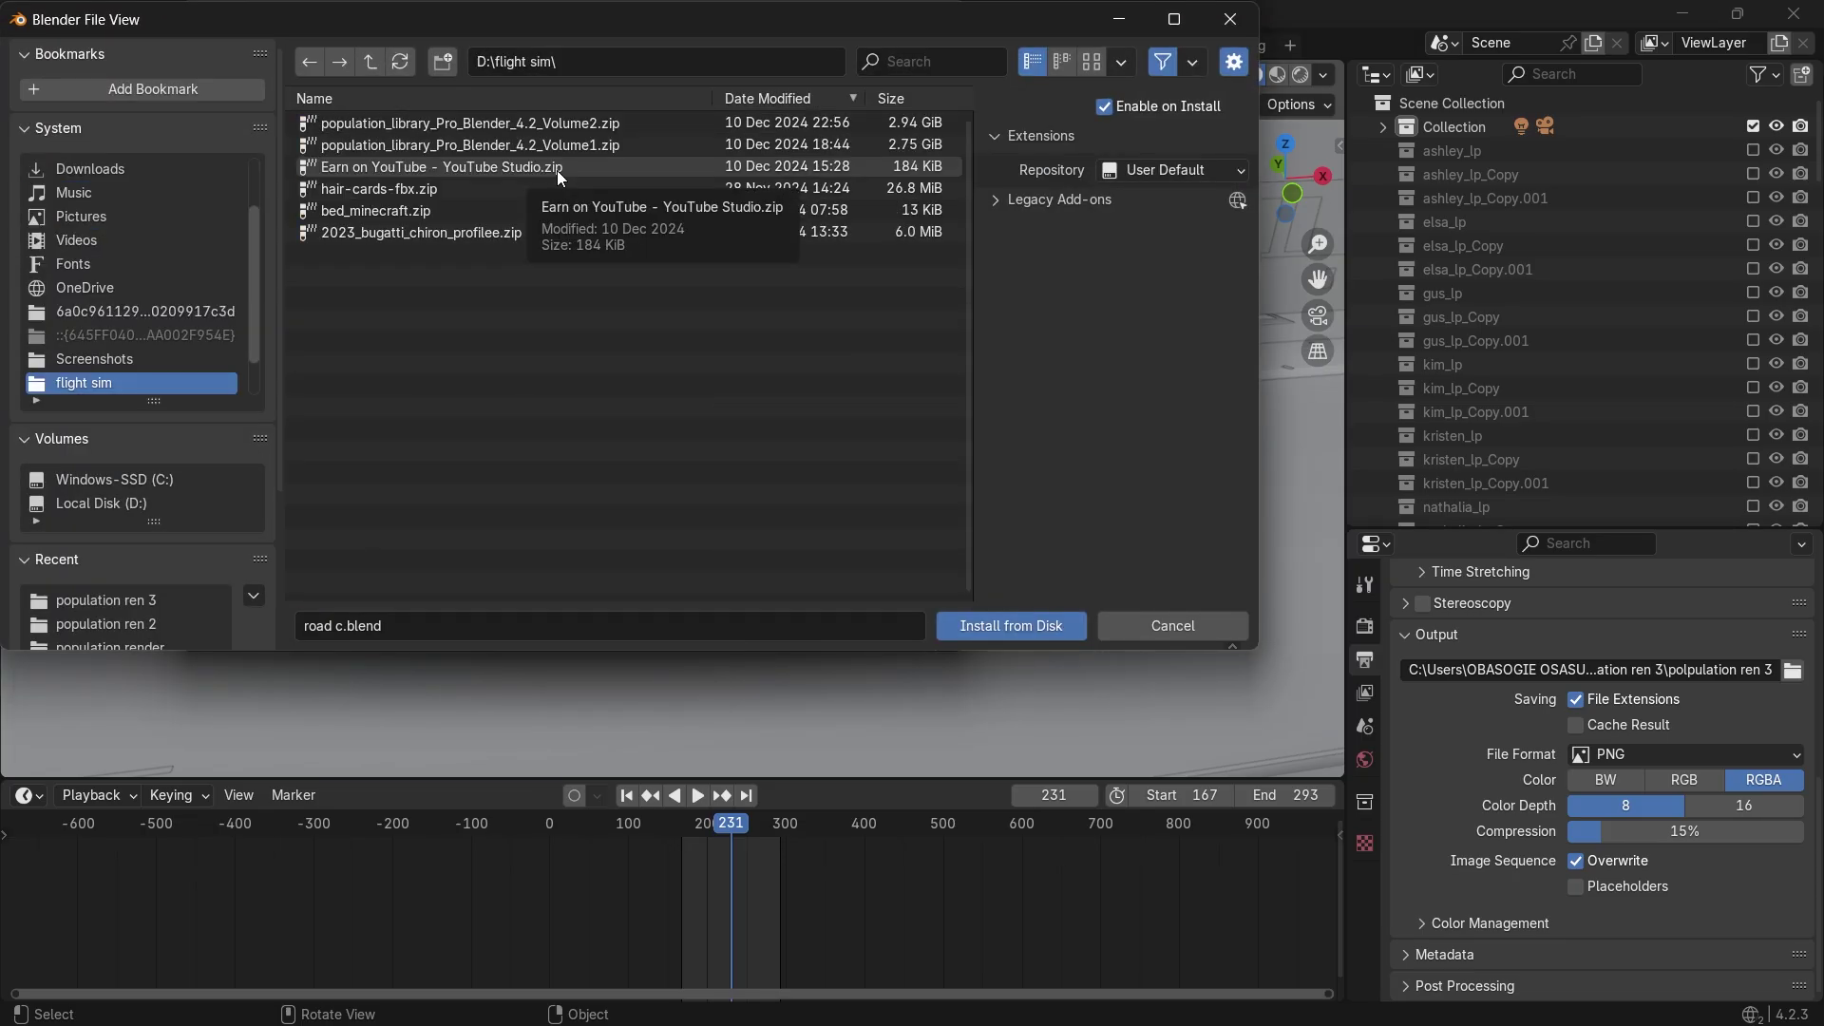
{"action": "left_click", "coordinate": [1193, 614]}
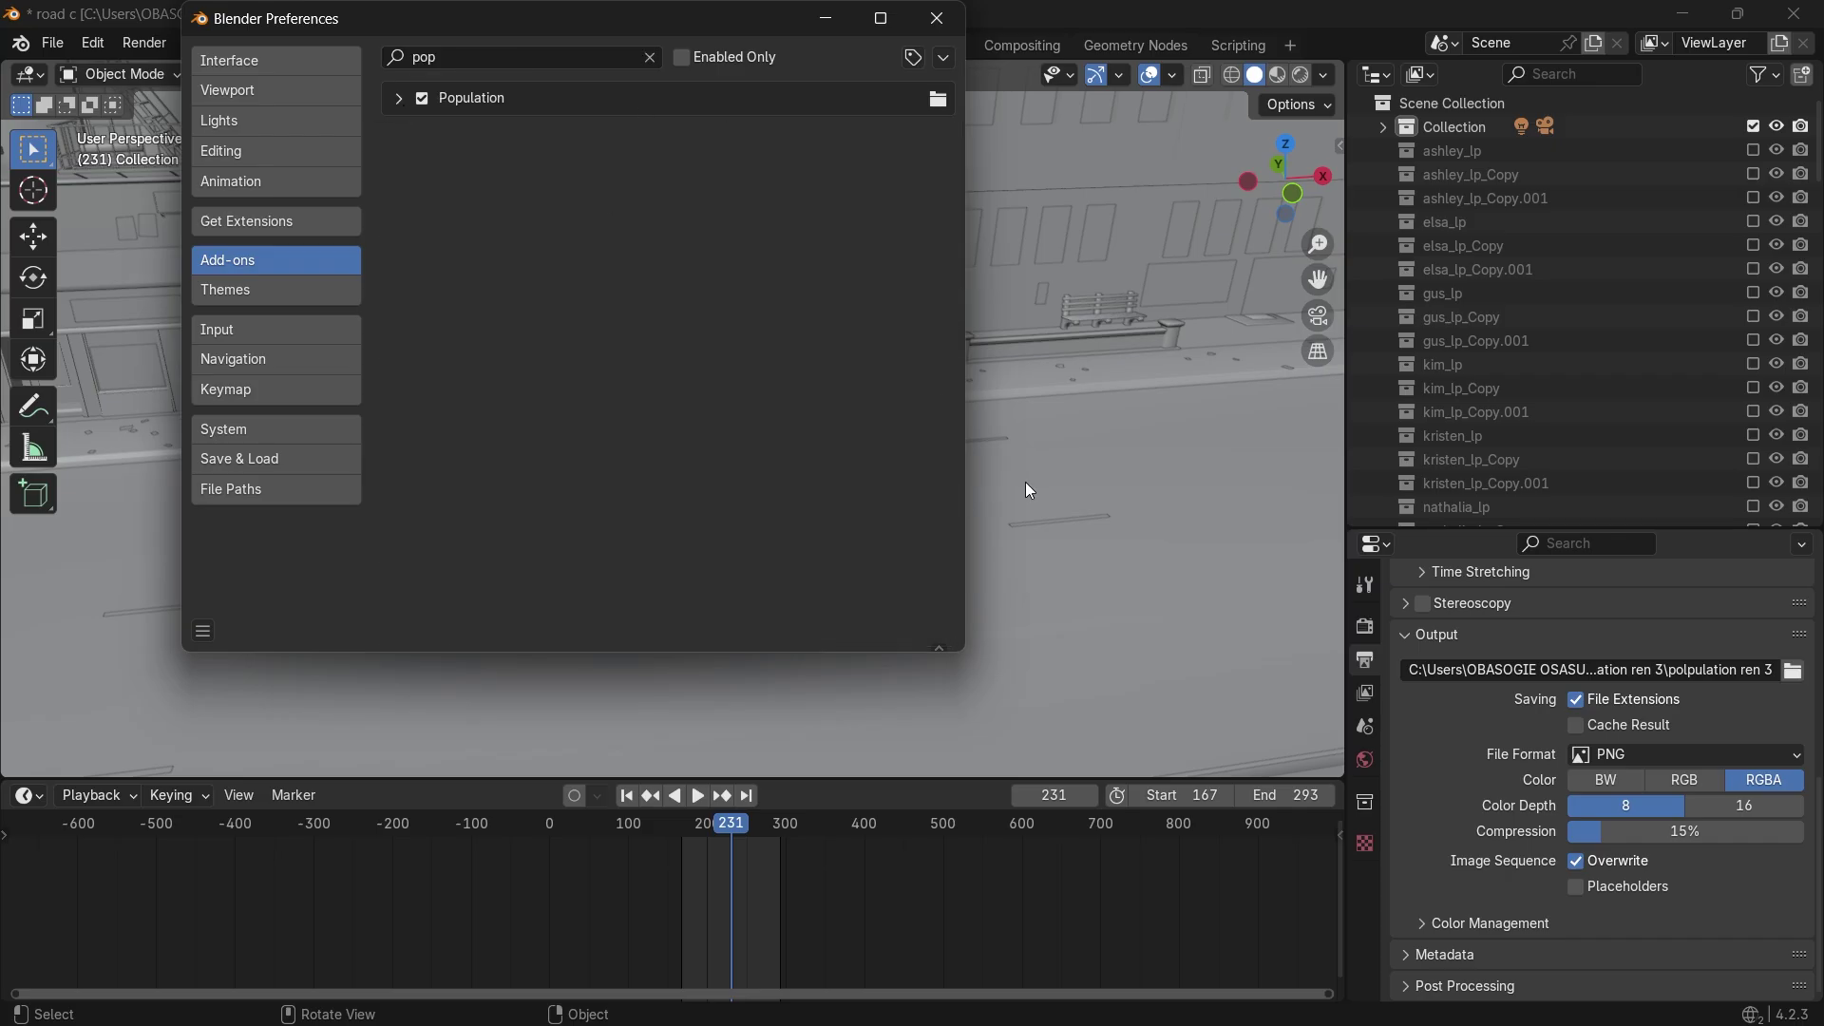
Expand the Population add-on's preferences, view the contents of its library folder, and close the preferences.
{"action": "left_click", "coordinate": [1029, 490]}
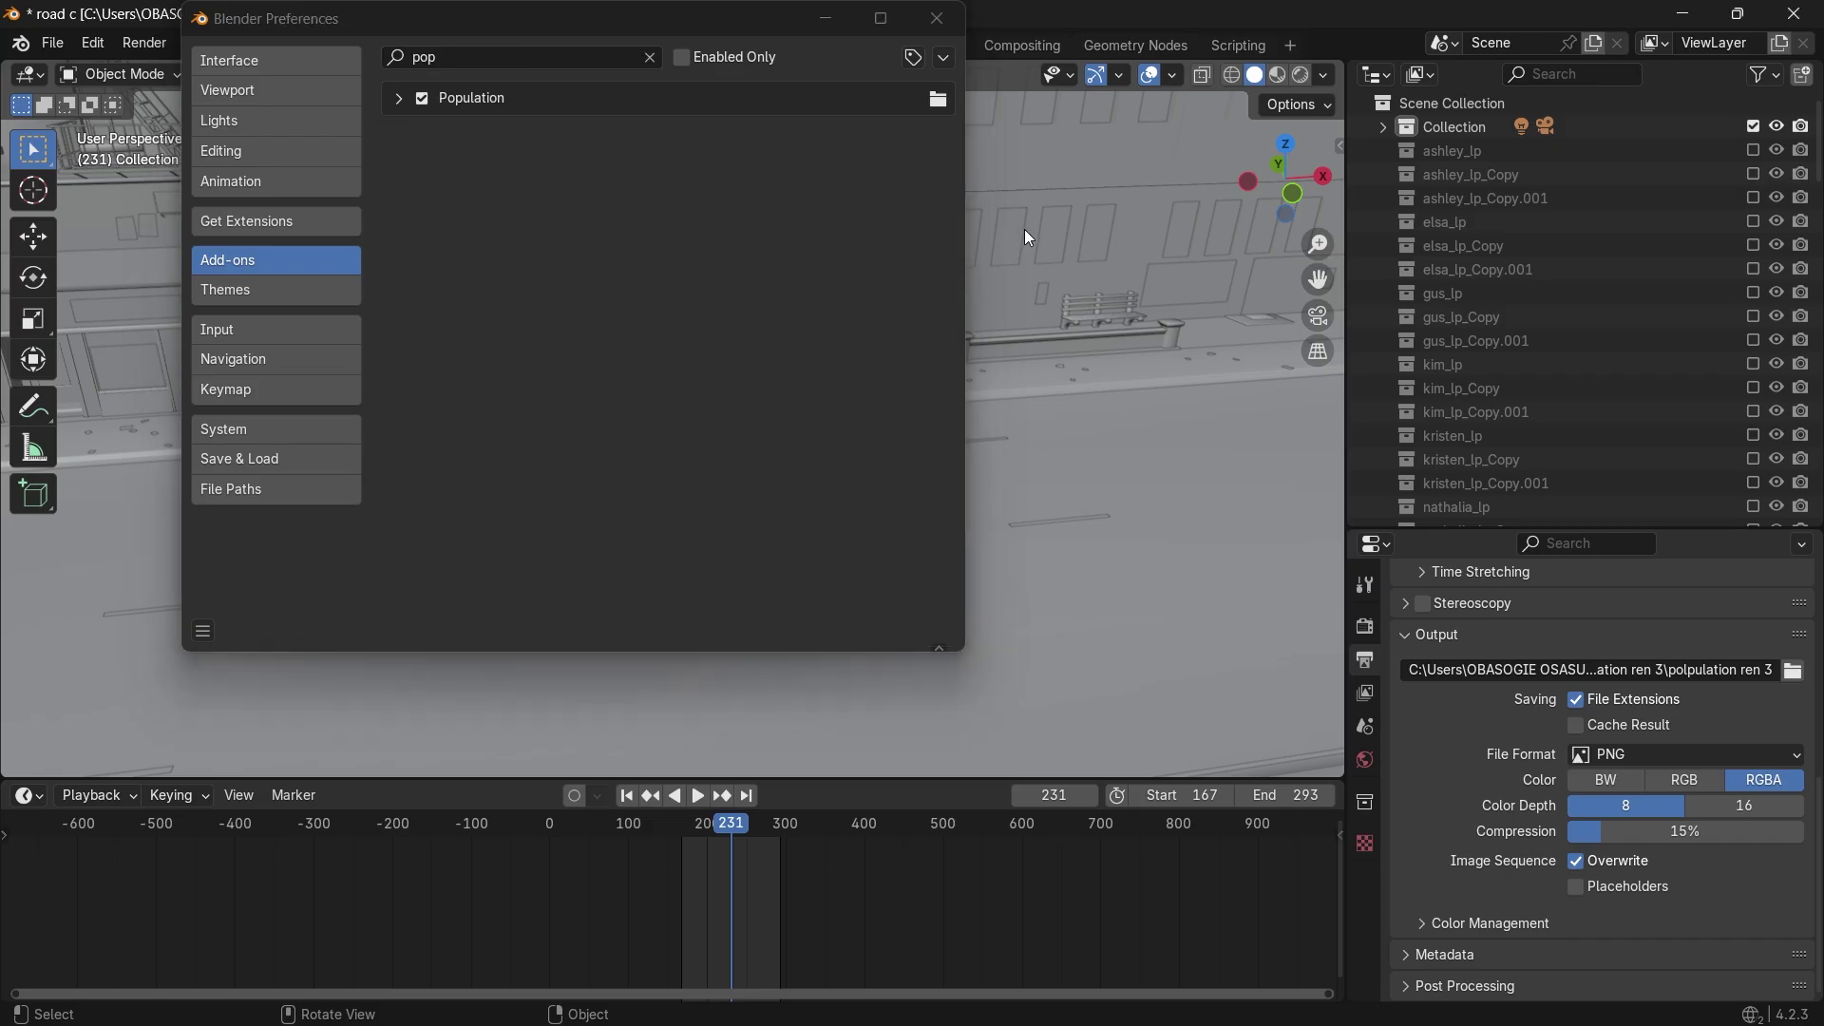
{"action": "left_click", "coordinate": [468, 106]}
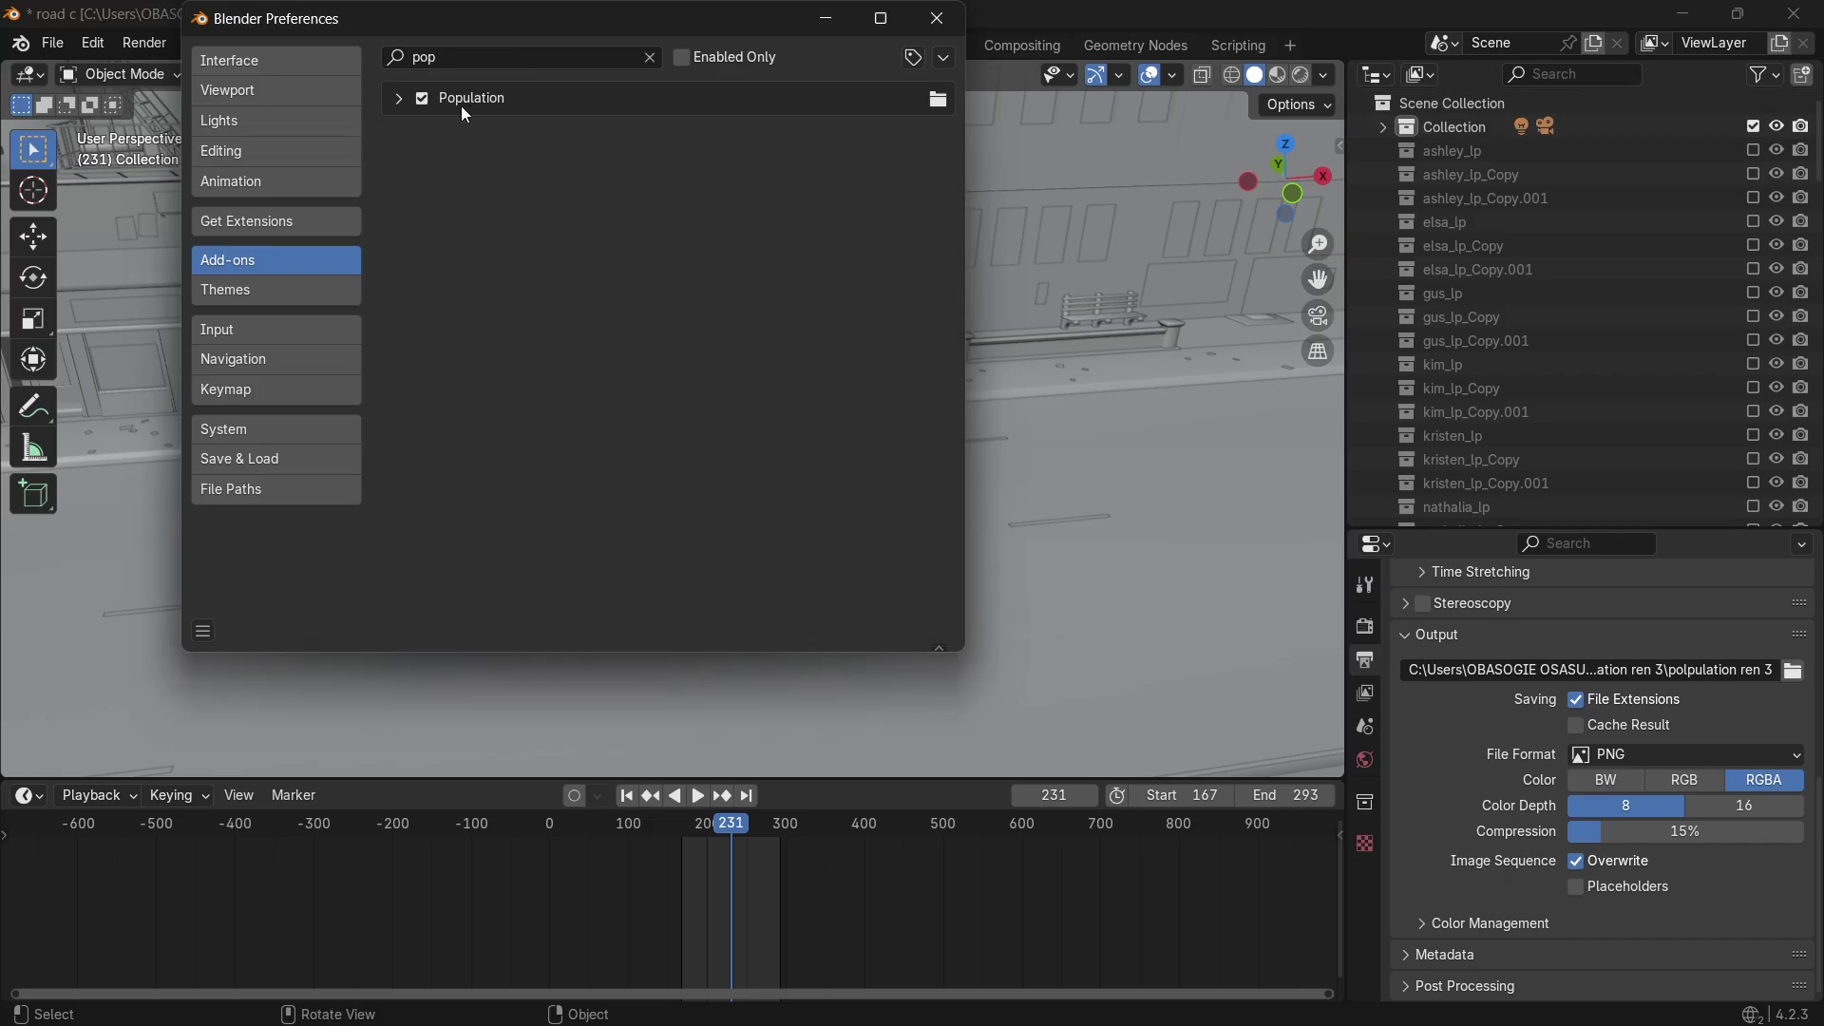
{"action": "left_click", "coordinate": [391, 104]}
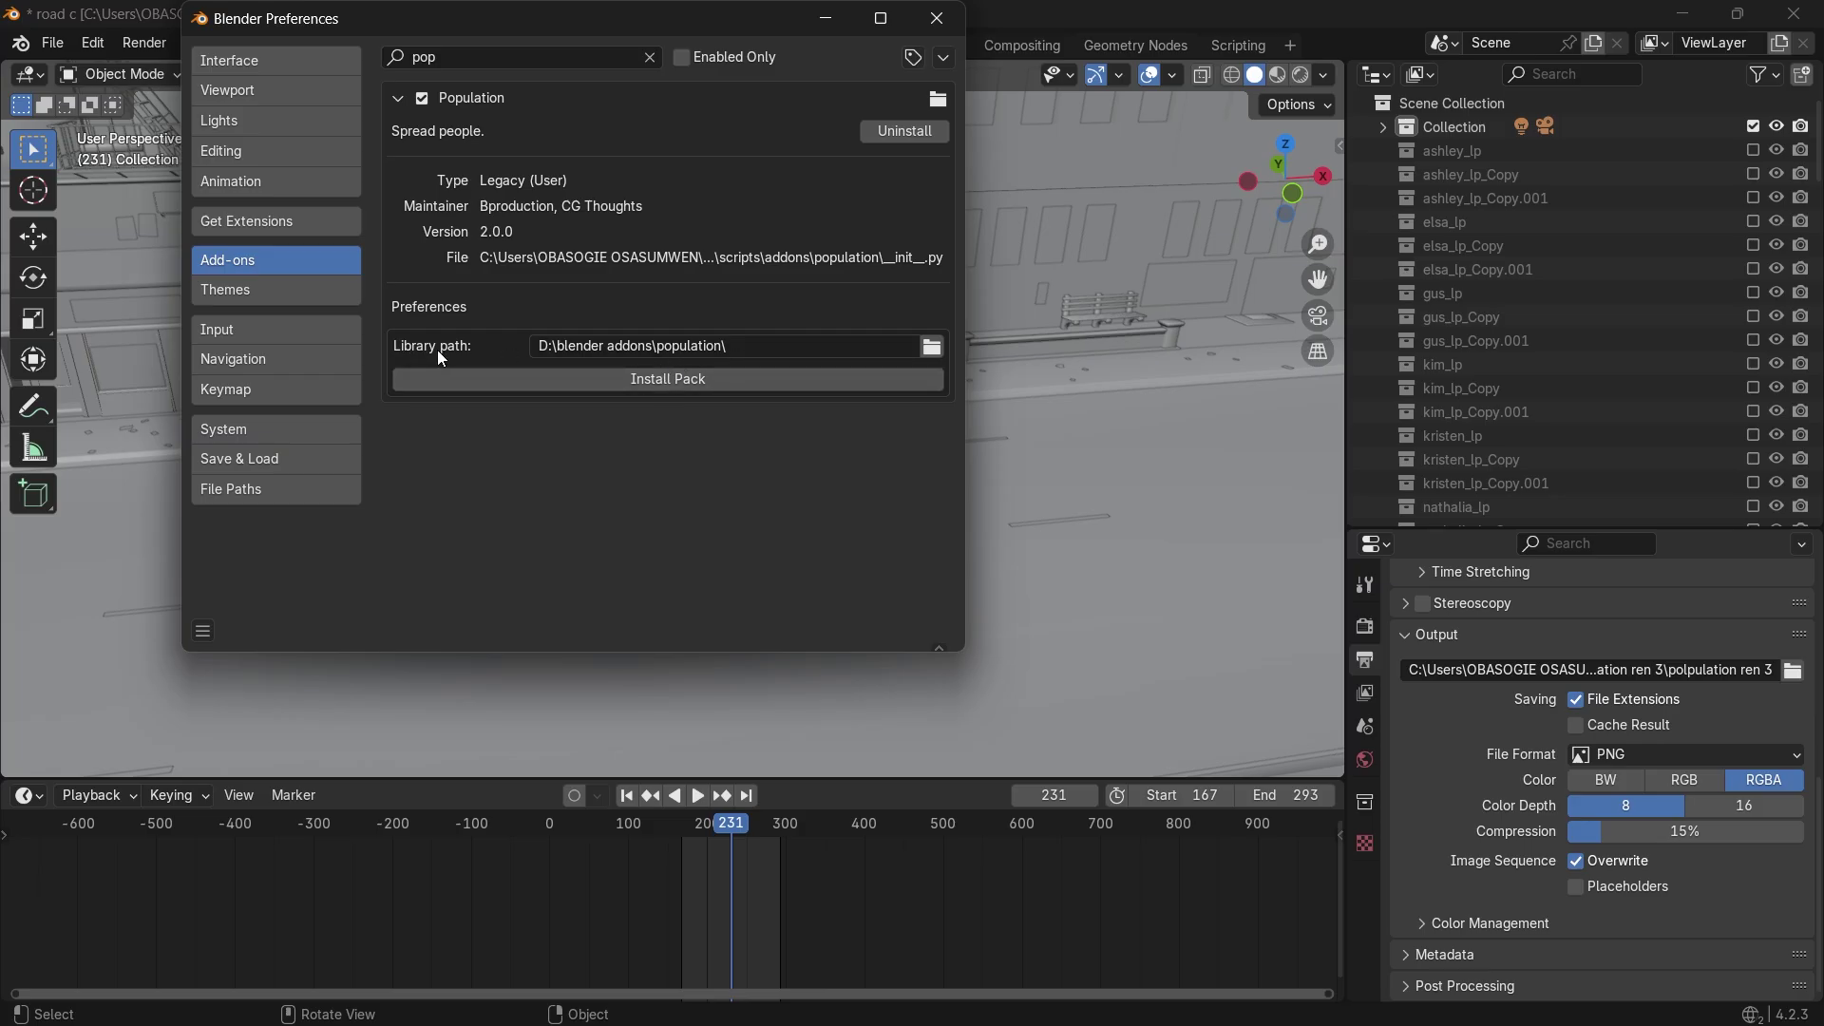
{"action": "left_click", "coordinate": [931, 348]}
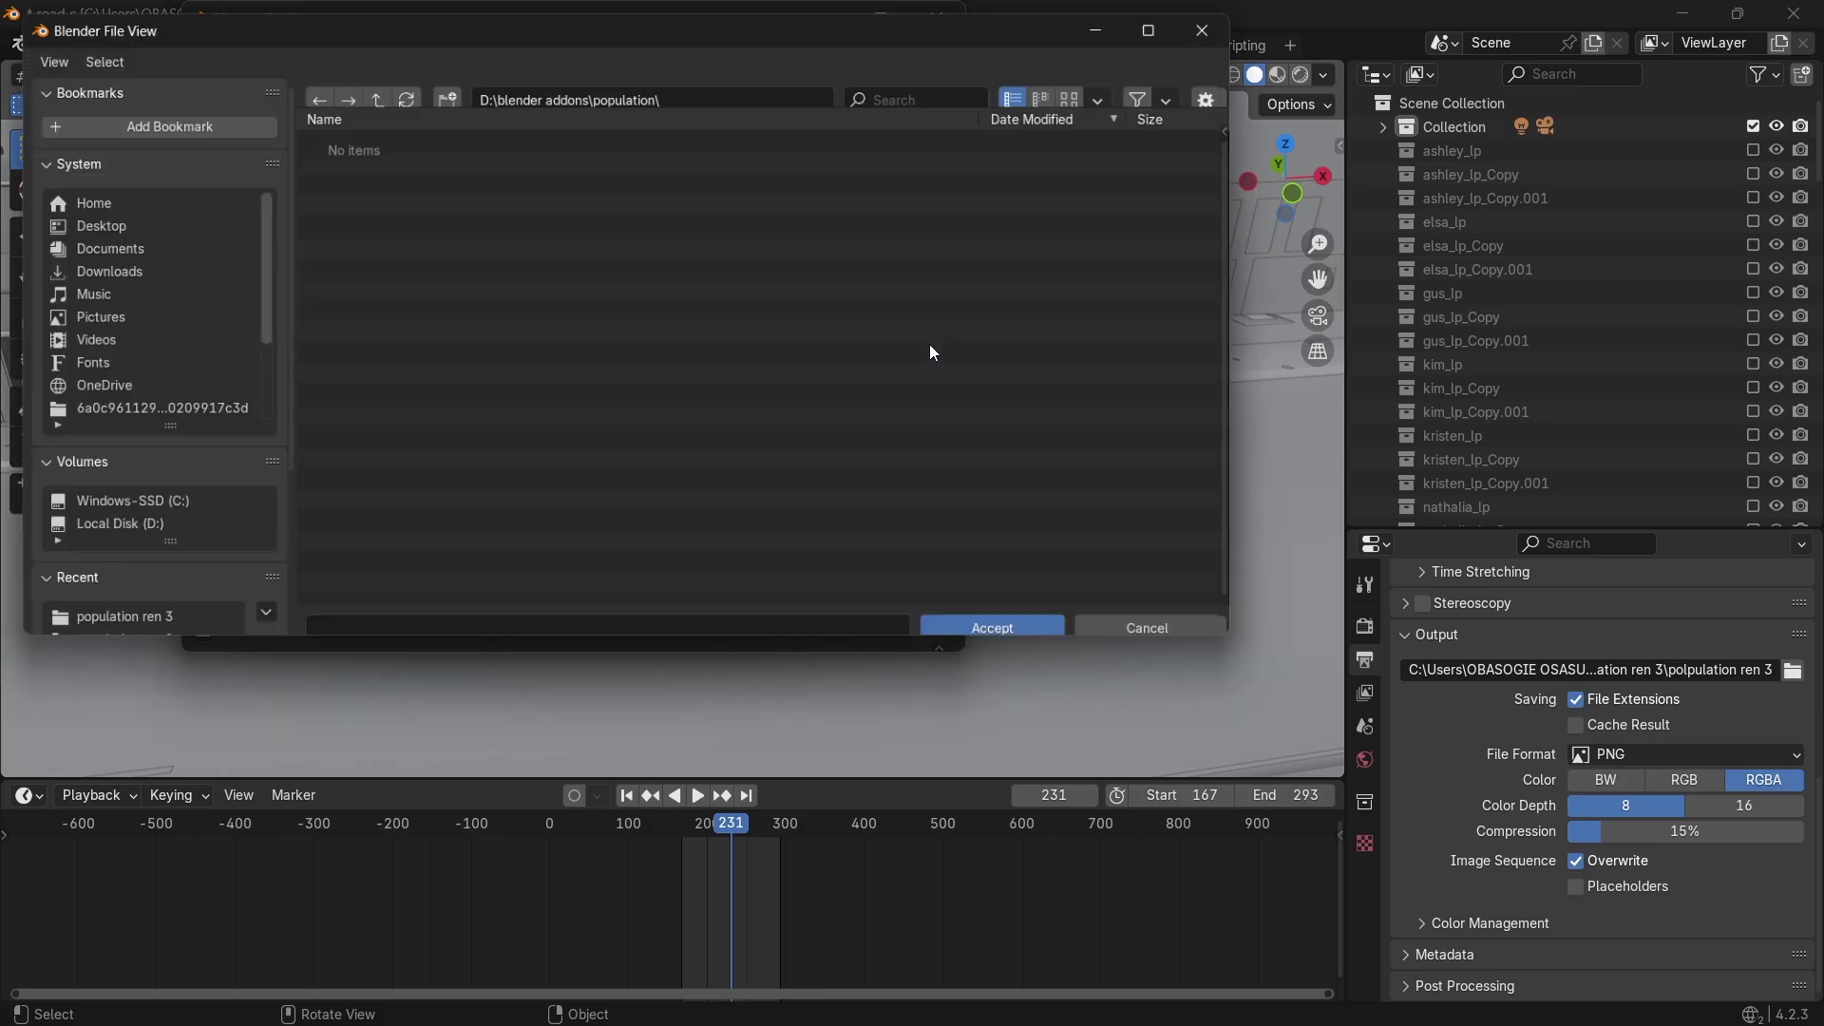
{"action": "left_click_drag", "start_coordinate": [846, 23], "coordinate": [516, 302]}
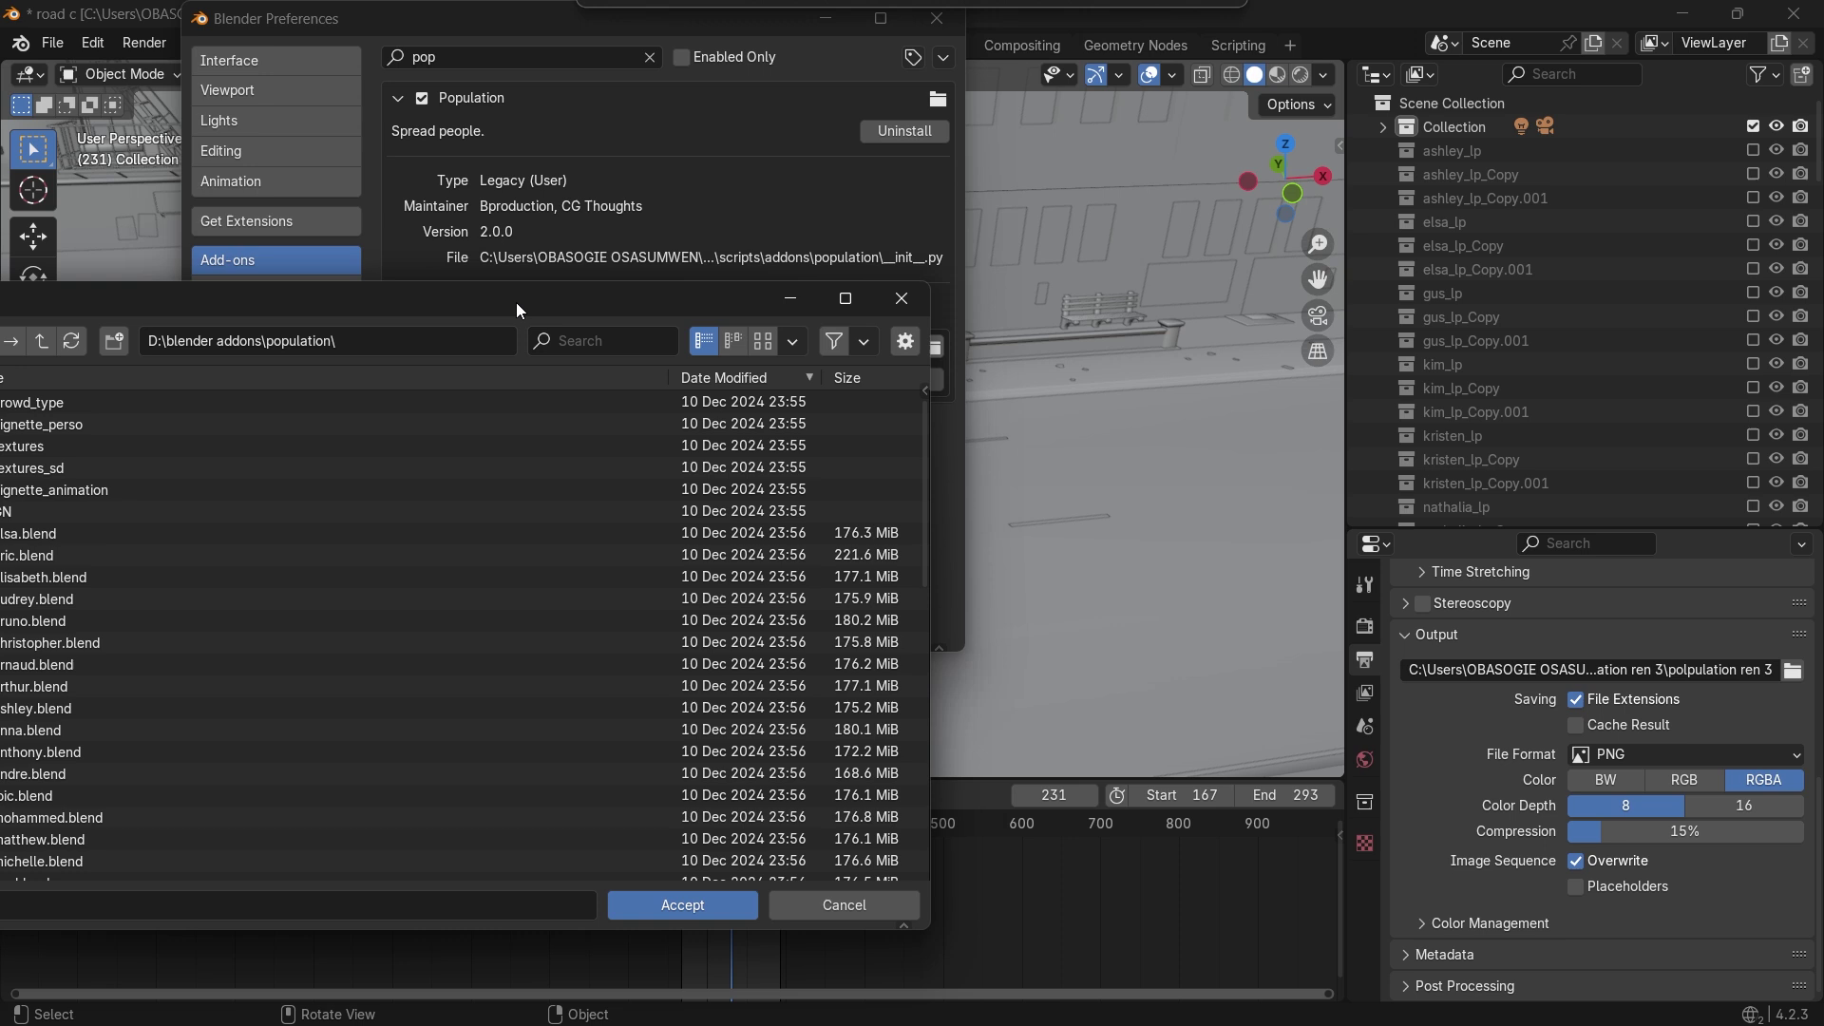
{"action": "left_click", "coordinate": [910, 306]}
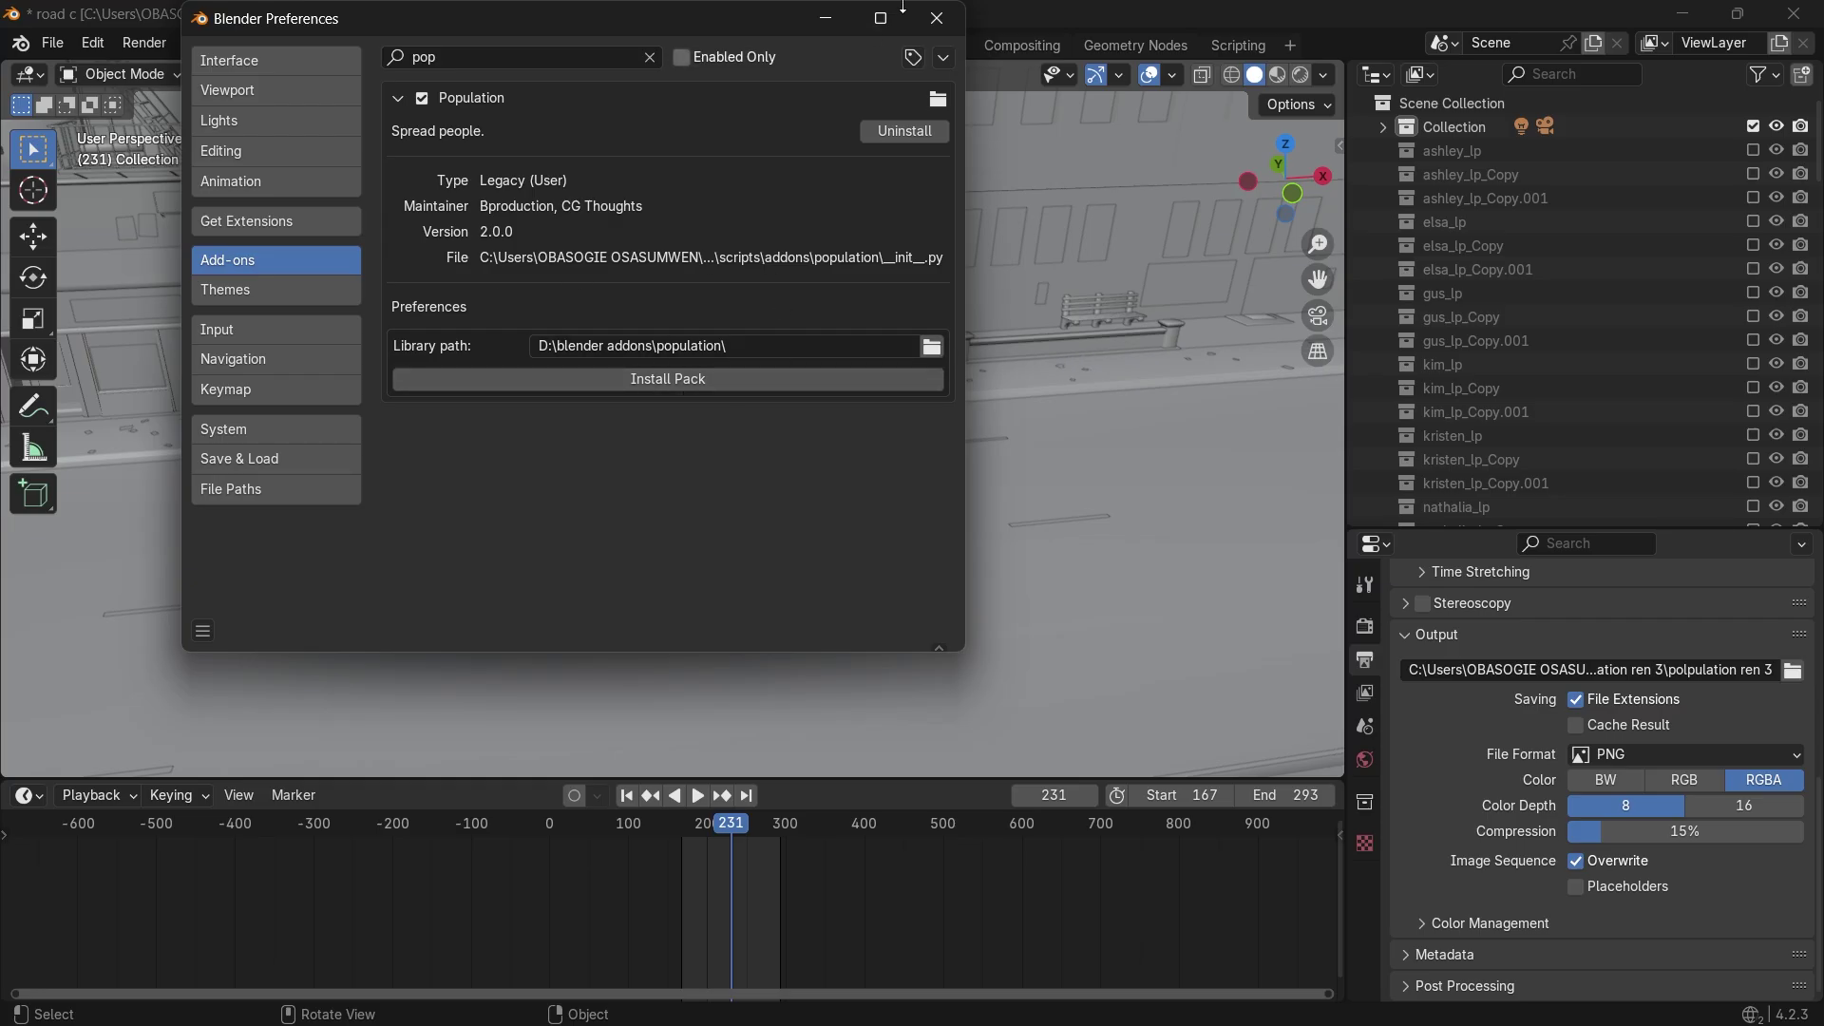
{"action": "left_click", "coordinate": [936, 23]}
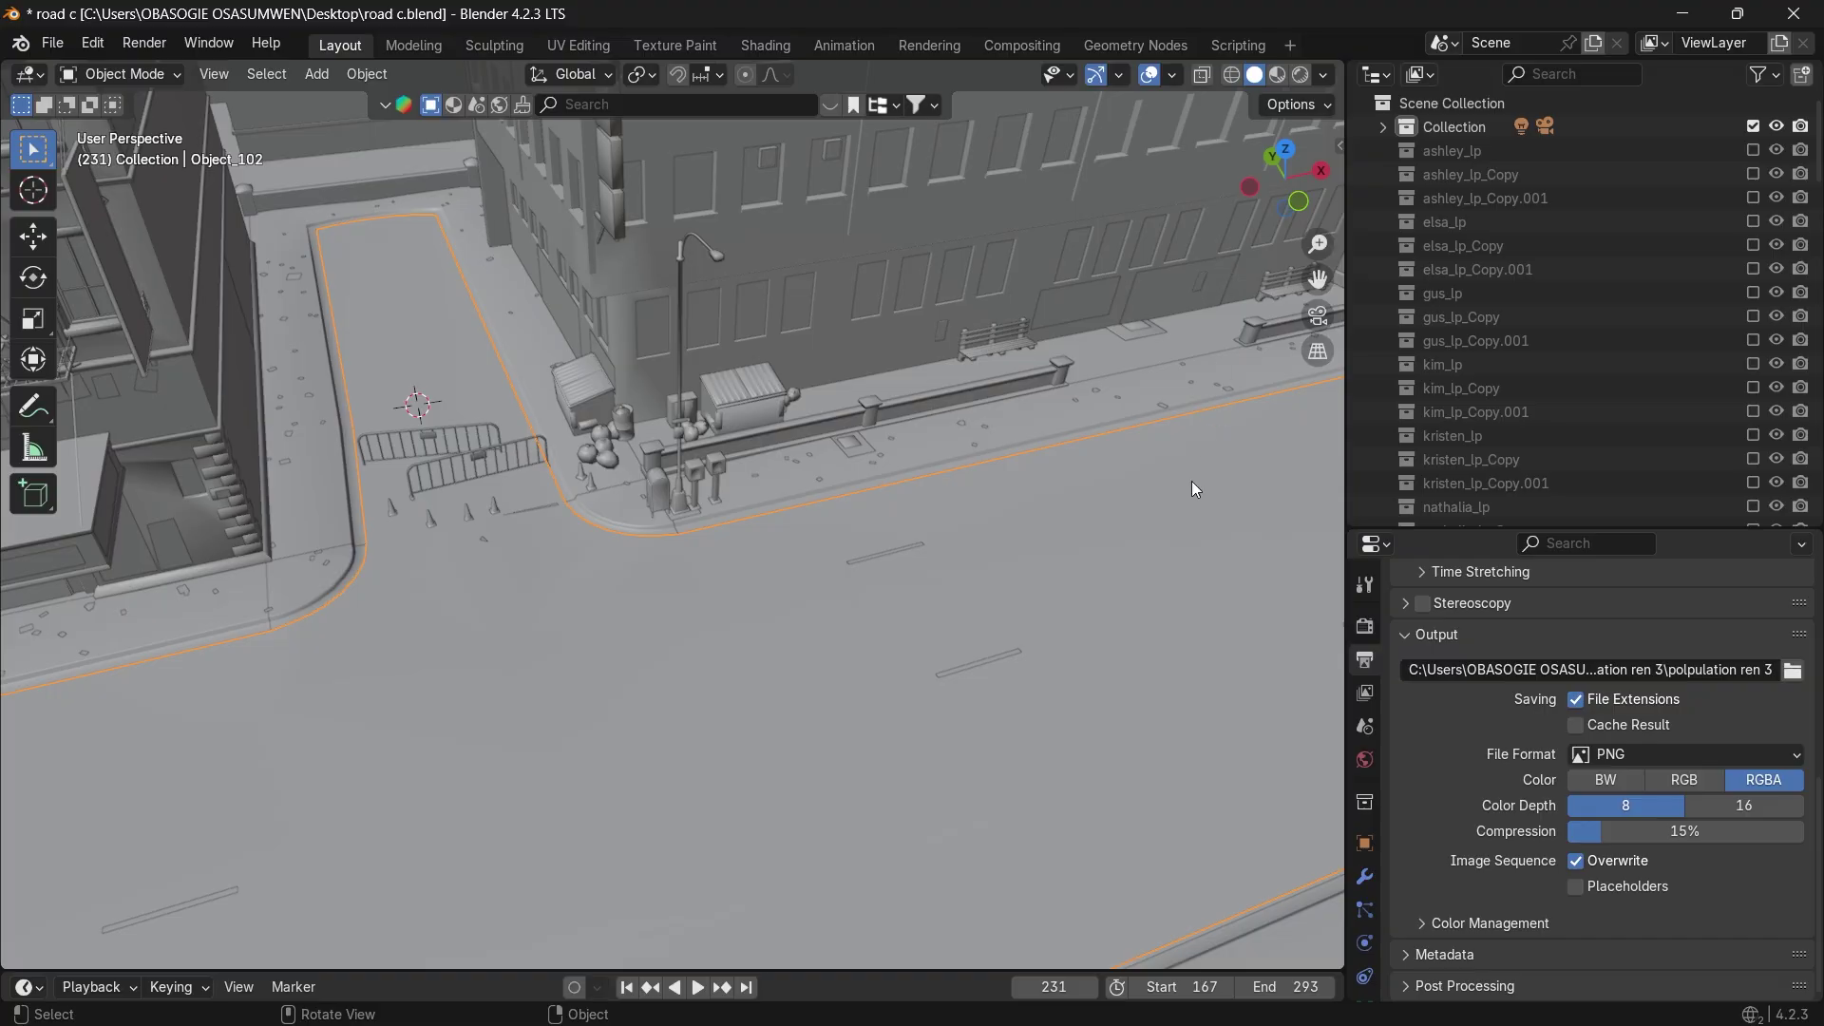
Show the Population crowd creation settings beside the viewport, narrow them slightly, and use the Crowd type.
{"action": "key", "text": "n"}
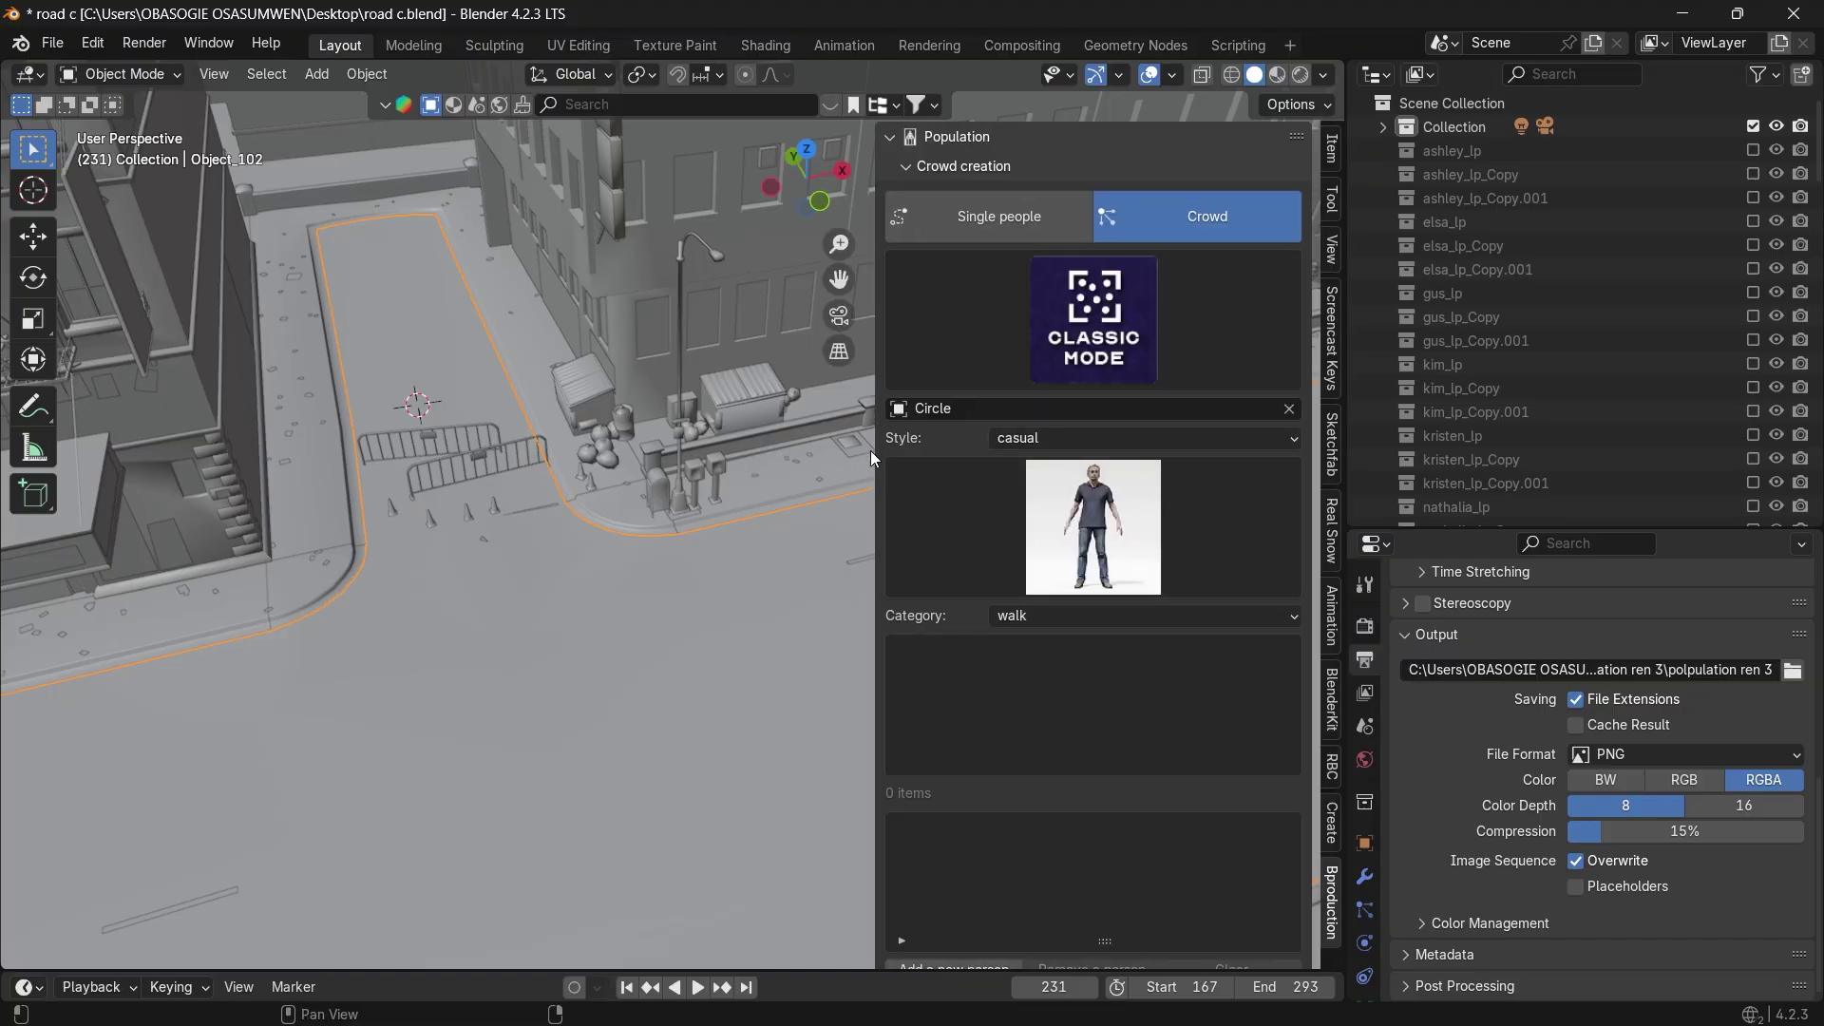
{"action": "left_click_drag", "start_coordinate": [872, 453], "coordinate": [938, 452]}
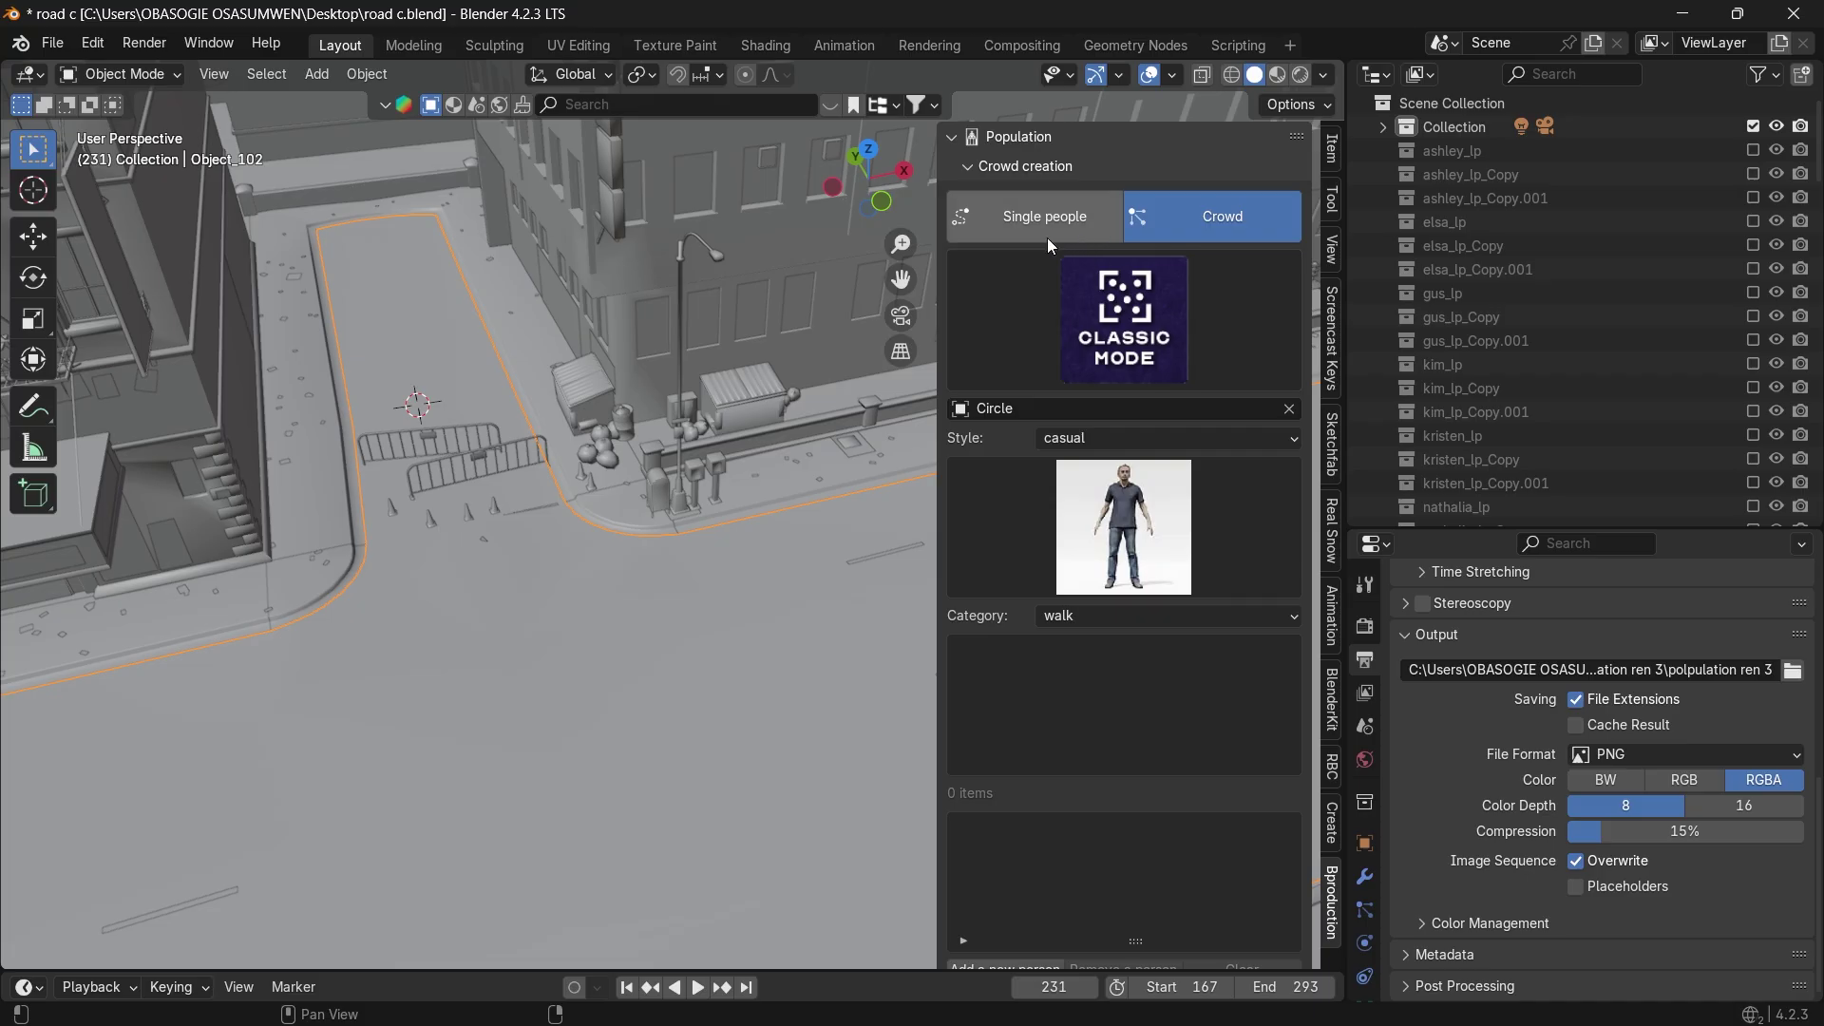
{"action": "left_click", "coordinate": [1174, 285]}
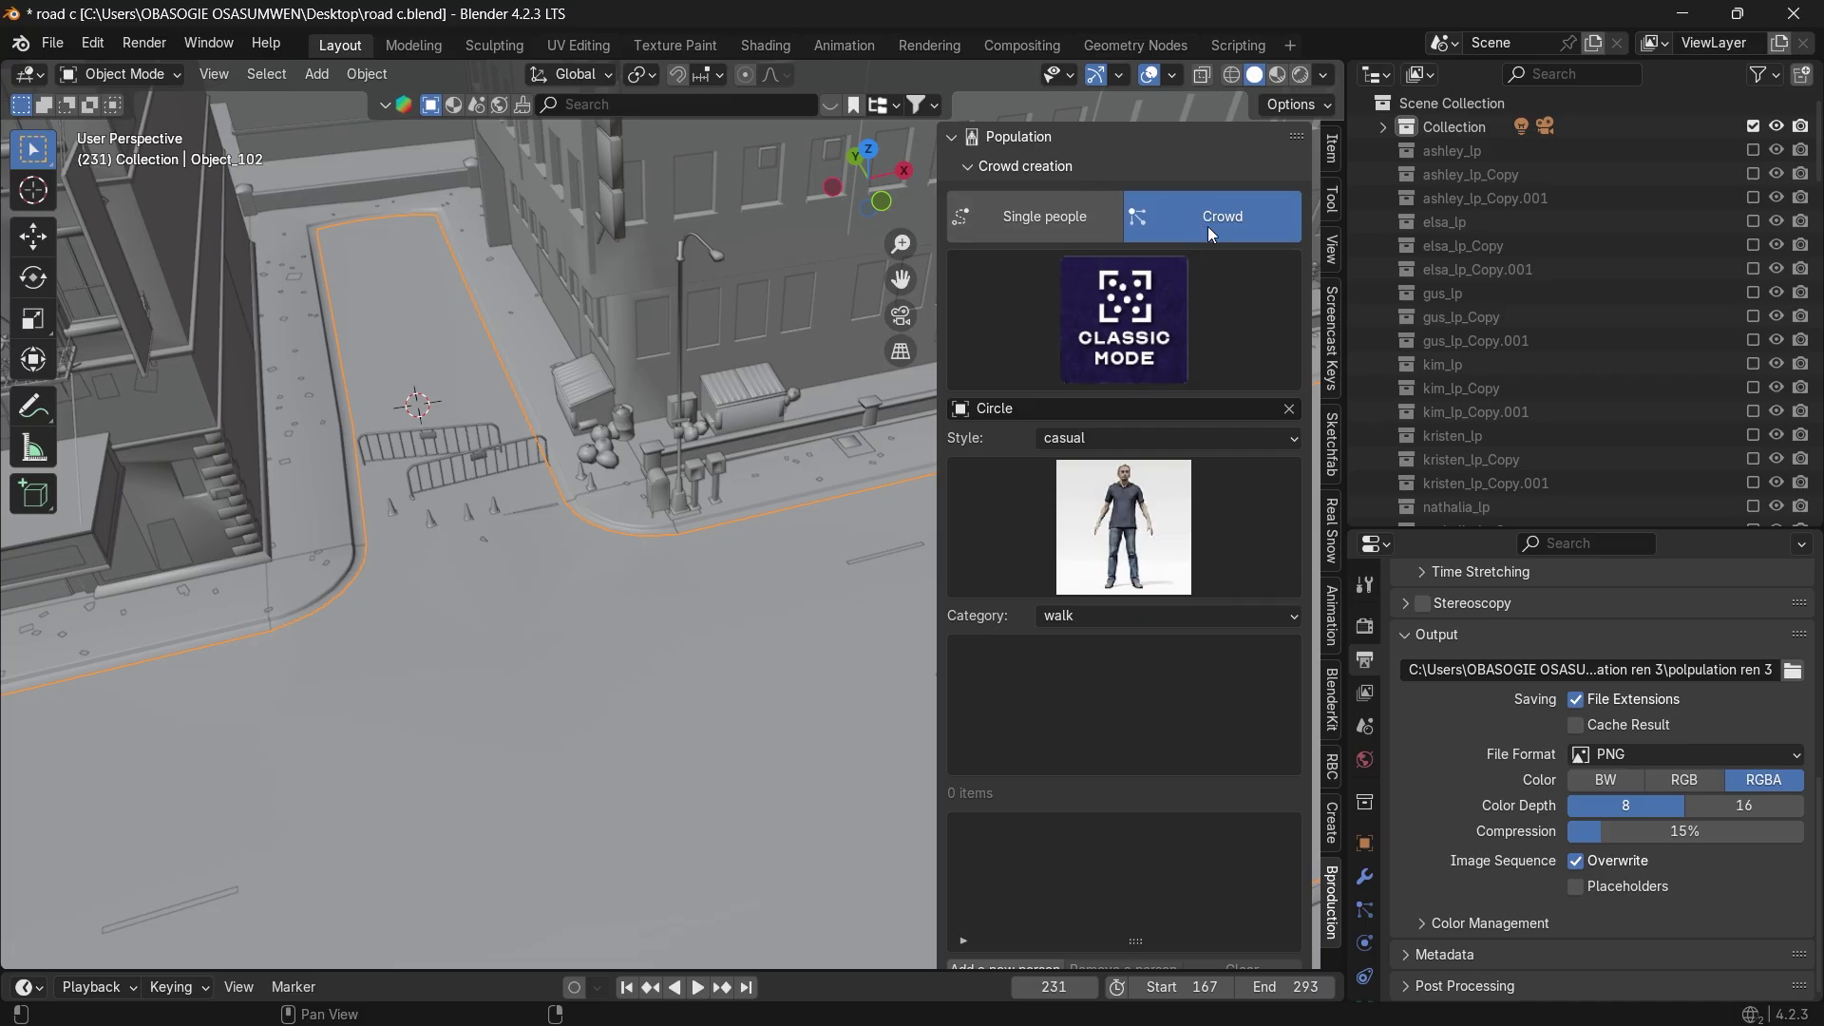
{"action": "left_click", "coordinate": [1212, 226]}
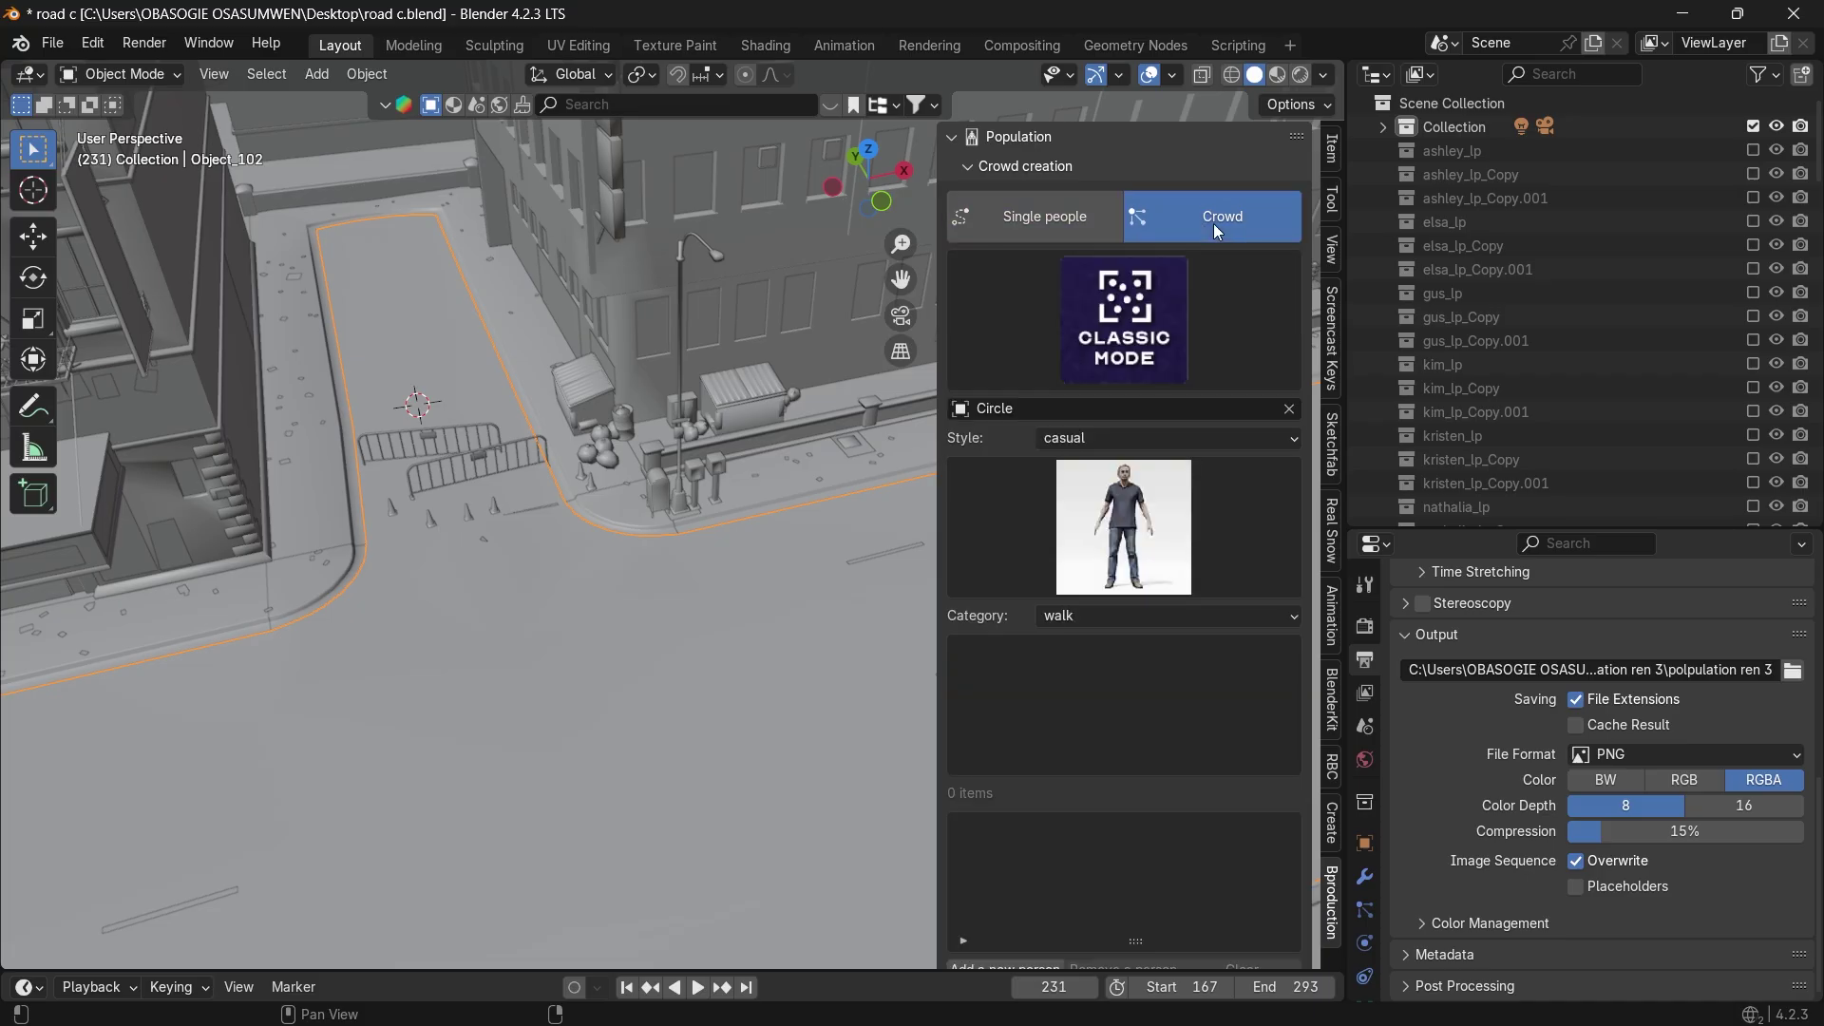
Examine the available crowd distribution modes, keep Classic Mode, and look over the road area.
{"action": "left_click", "coordinate": [1145, 325]}
{"action": "left_click", "coordinate": [1078, 371]}
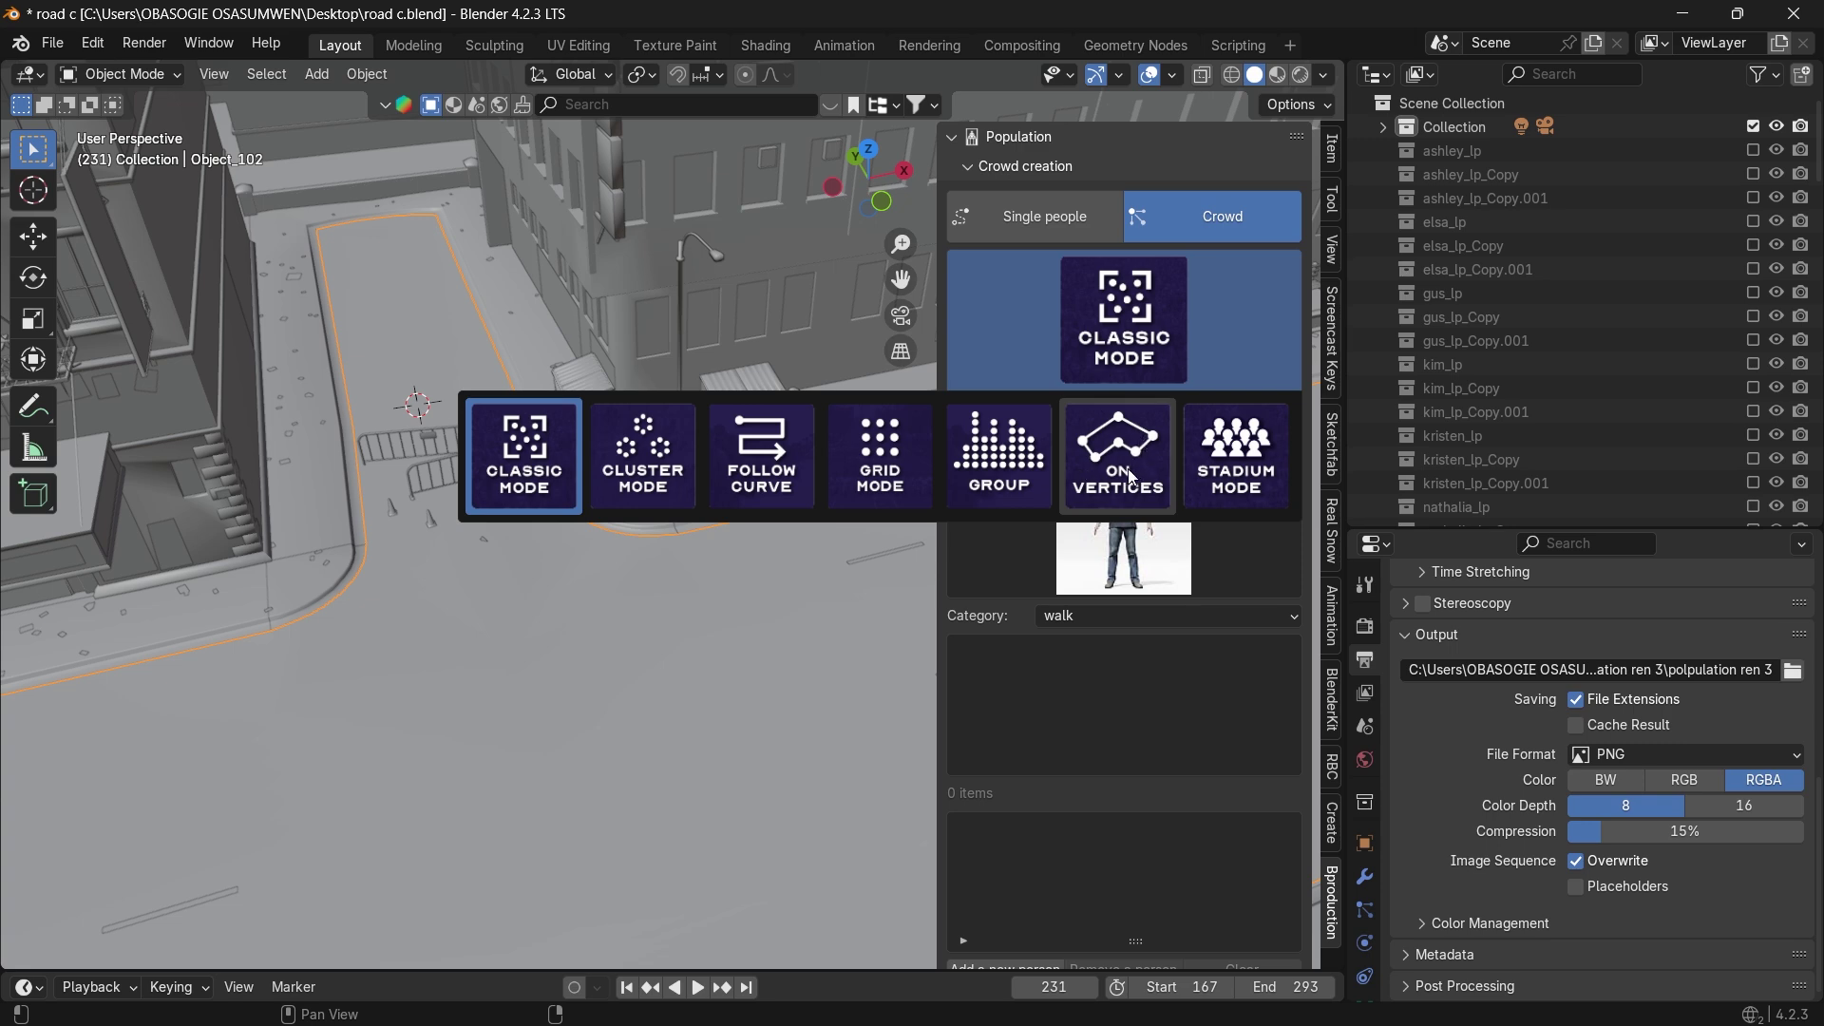
{"action": "middle_click_drag", "start_coordinate": [760, 589], "coordinate": [720, 589]}
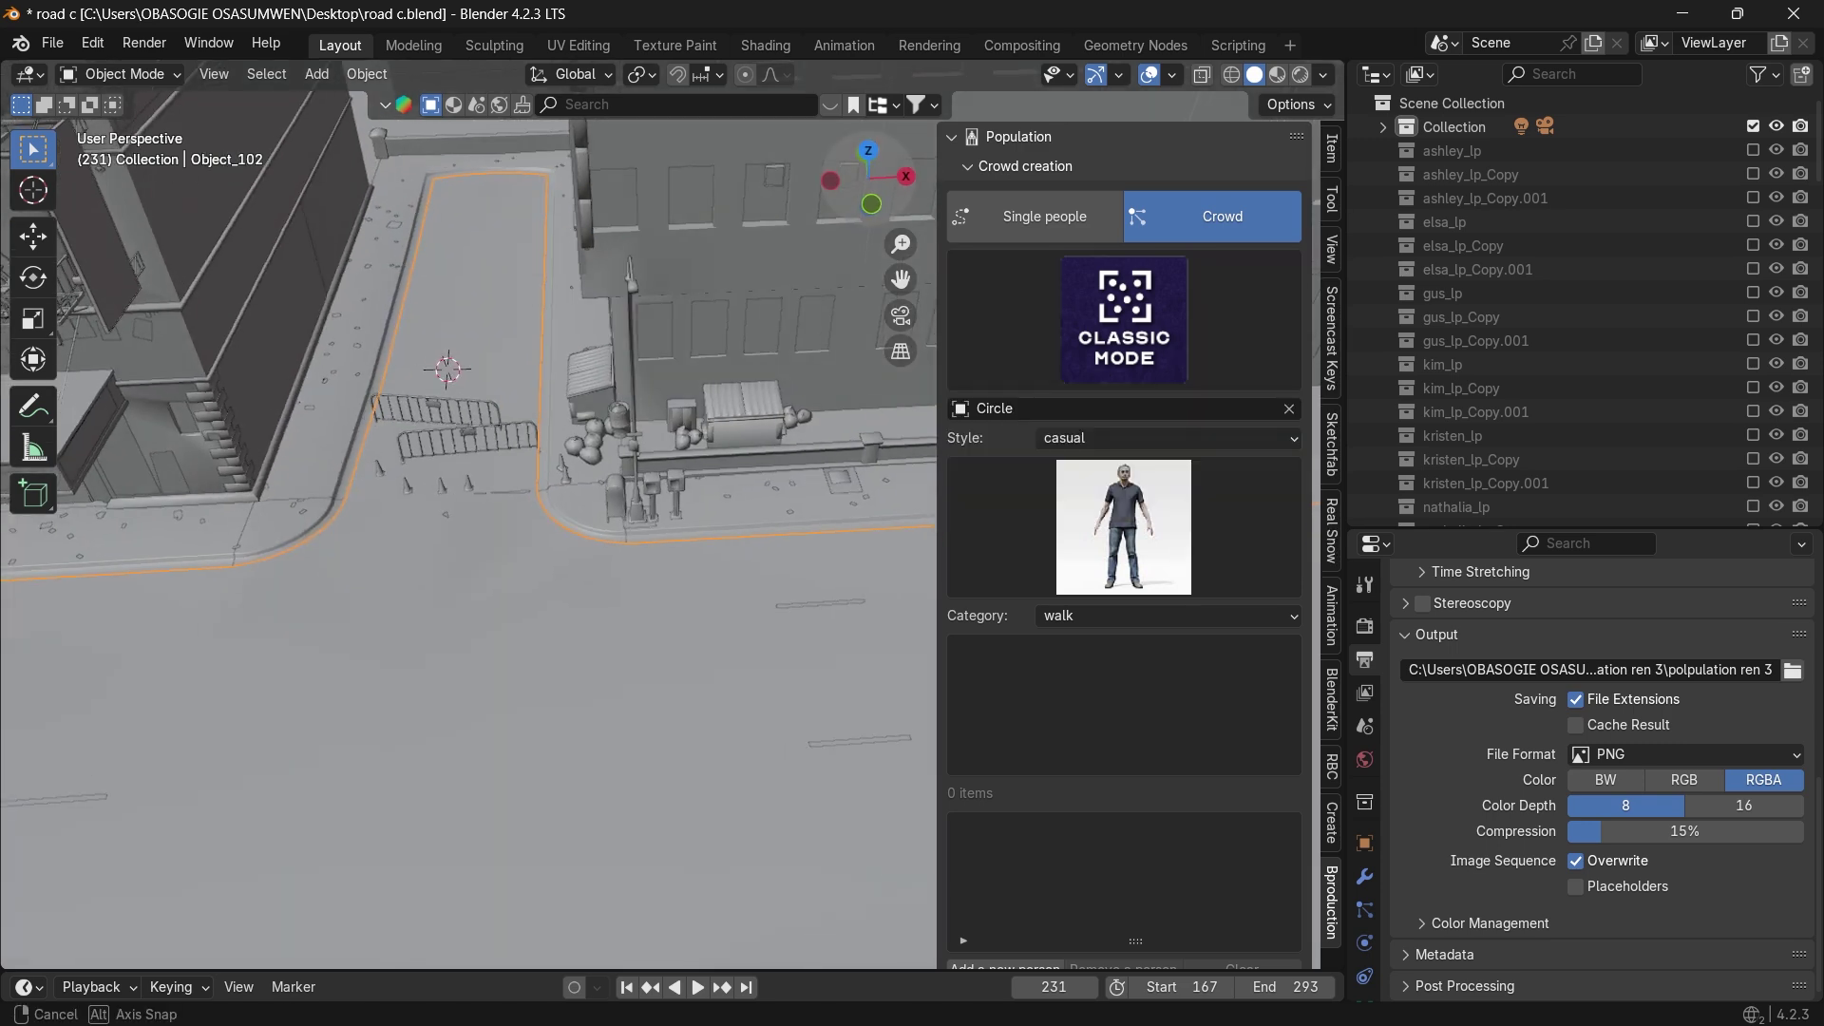
{"action": "left_click_drag", "start_coordinate": [859, 203], "coordinate": [891, 183]}
{"action": "left_click_drag", "start_coordinate": [900, 281], "coordinate": [946, 243]}
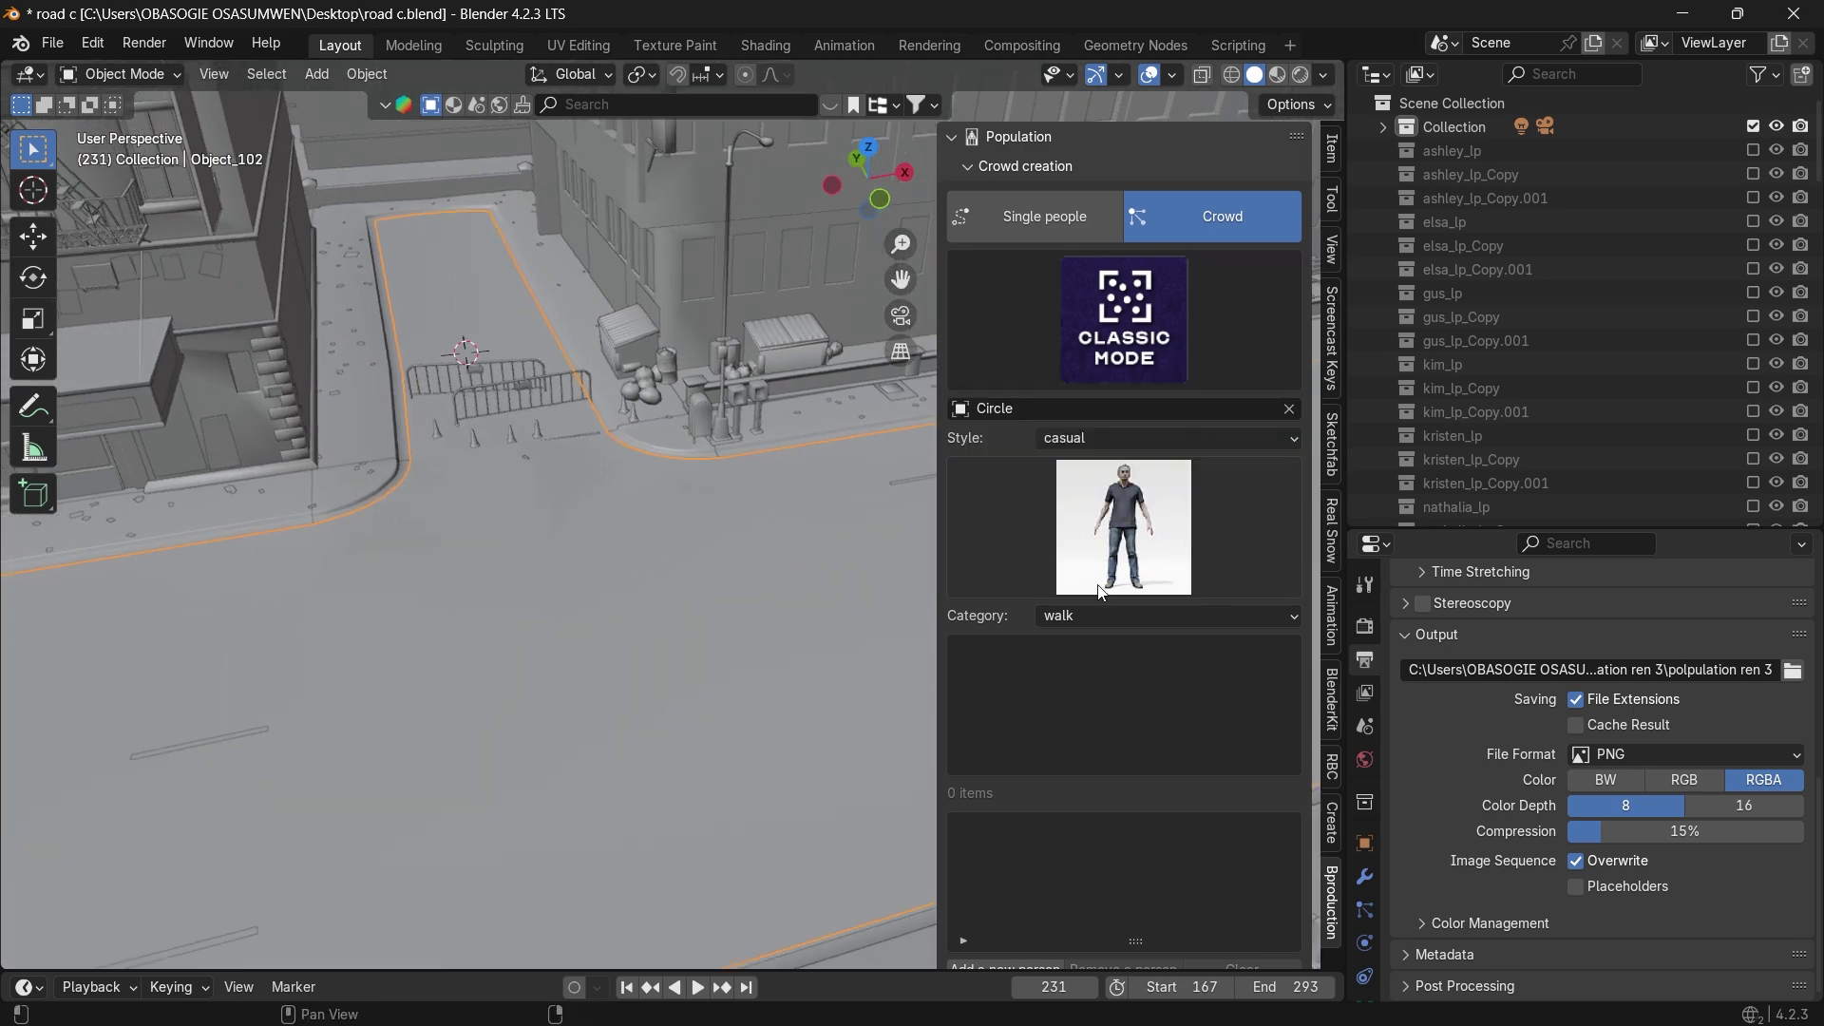
Set the crowd style to sport and choose the x3 sport set of characters.
{"action": "left_click", "coordinate": [1125, 440]}
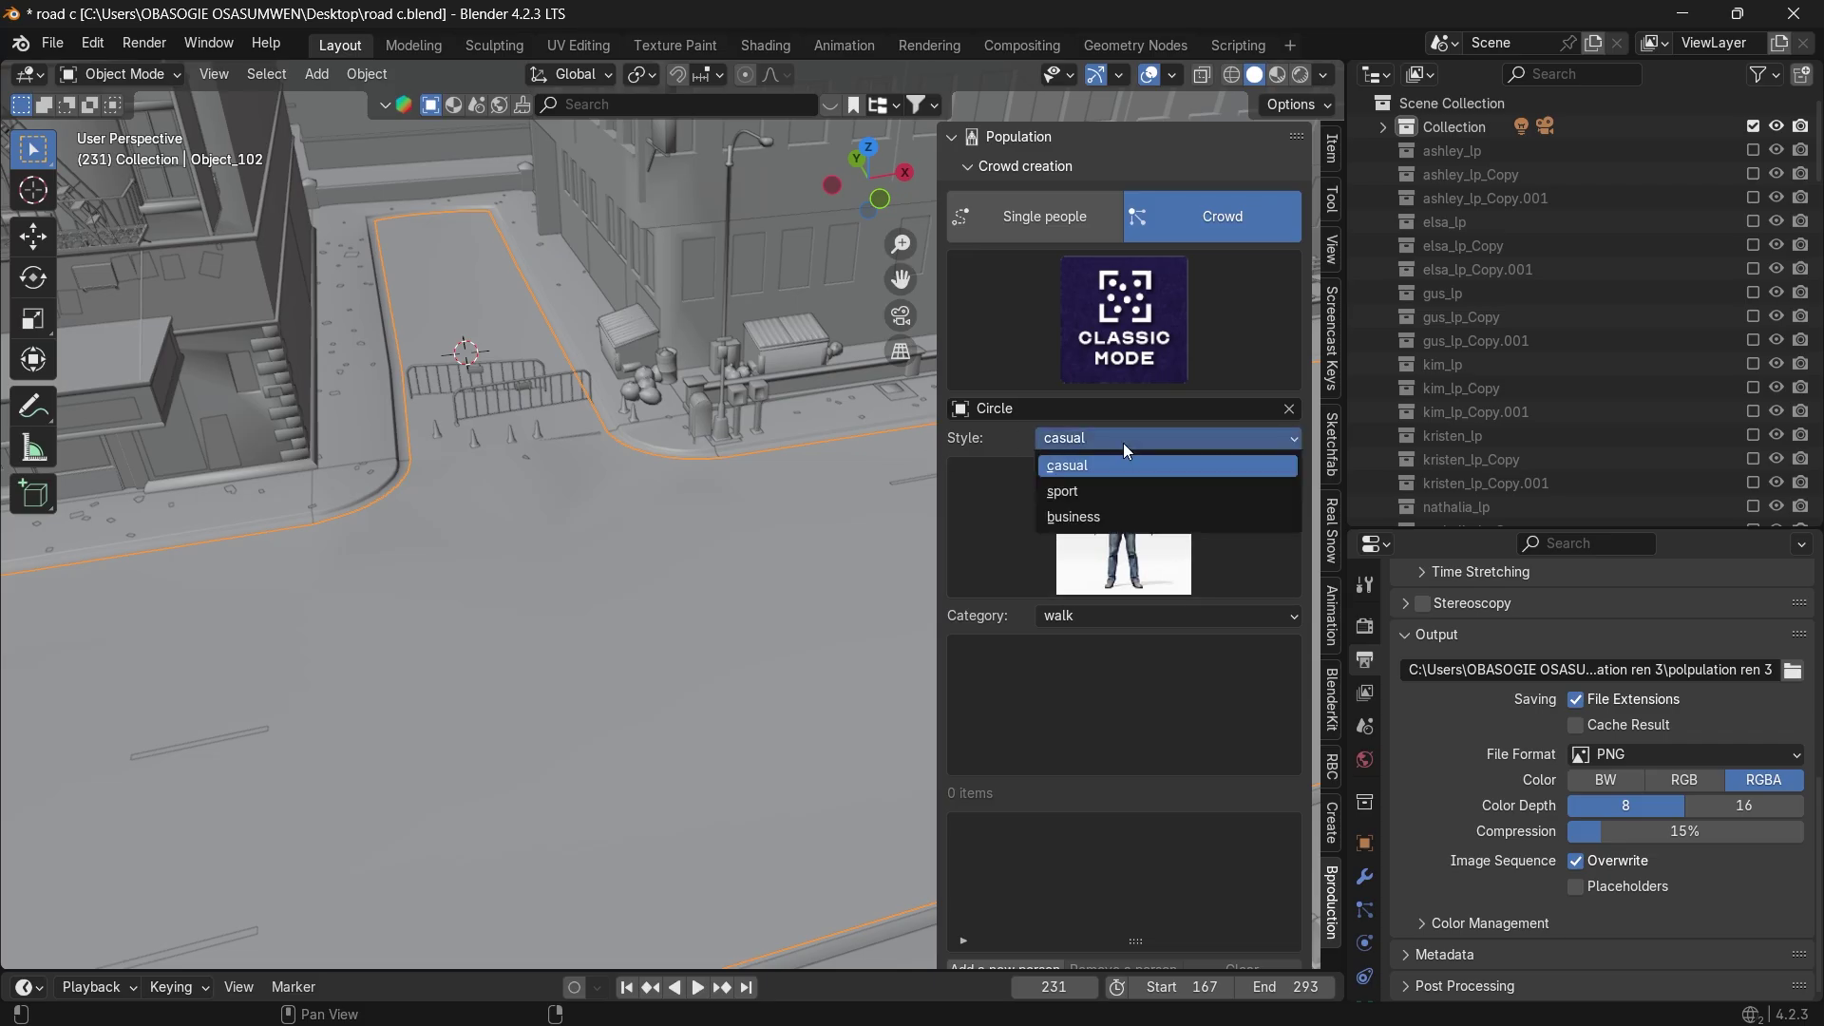
{"action": "left_click", "coordinate": [1111, 491]}
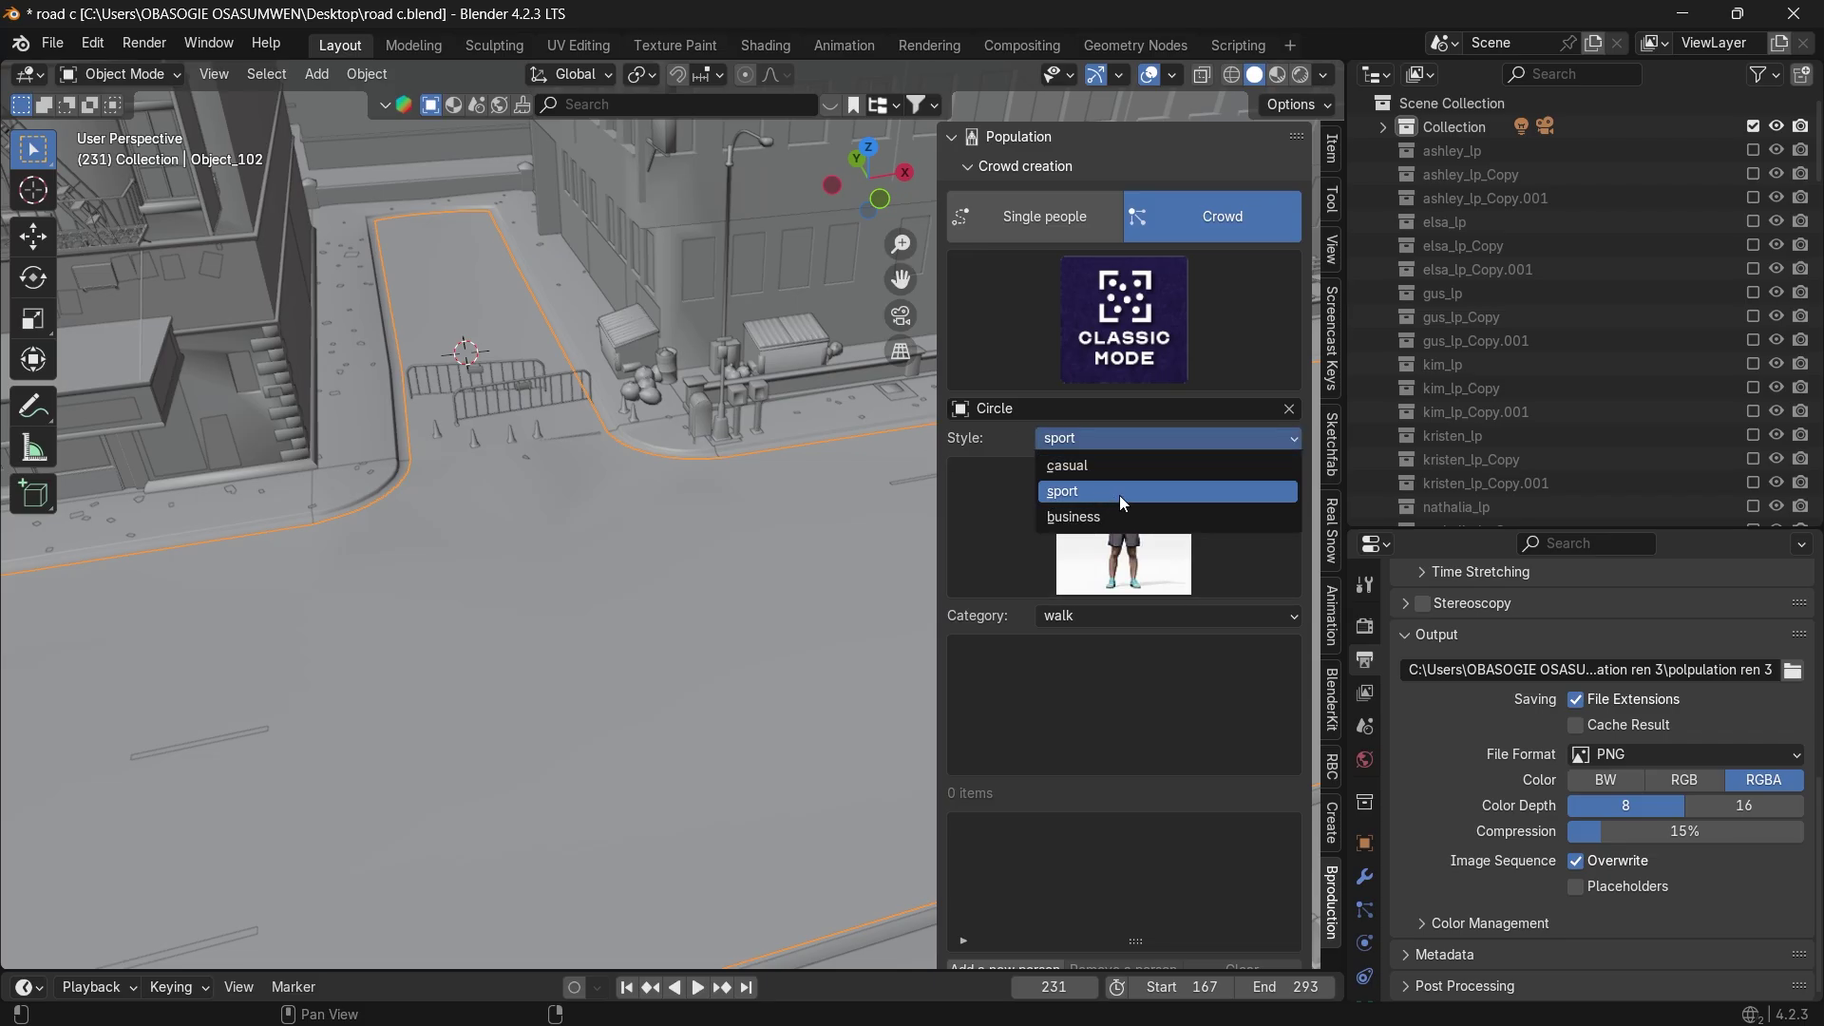
{"action": "left_click", "coordinate": [1089, 501]}
{"action": "left_click", "coordinate": [1085, 442]}
{"action": "left_click", "coordinate": [1063, 494]}
{"action": "left_click", "coordinate": [1128, 540]}
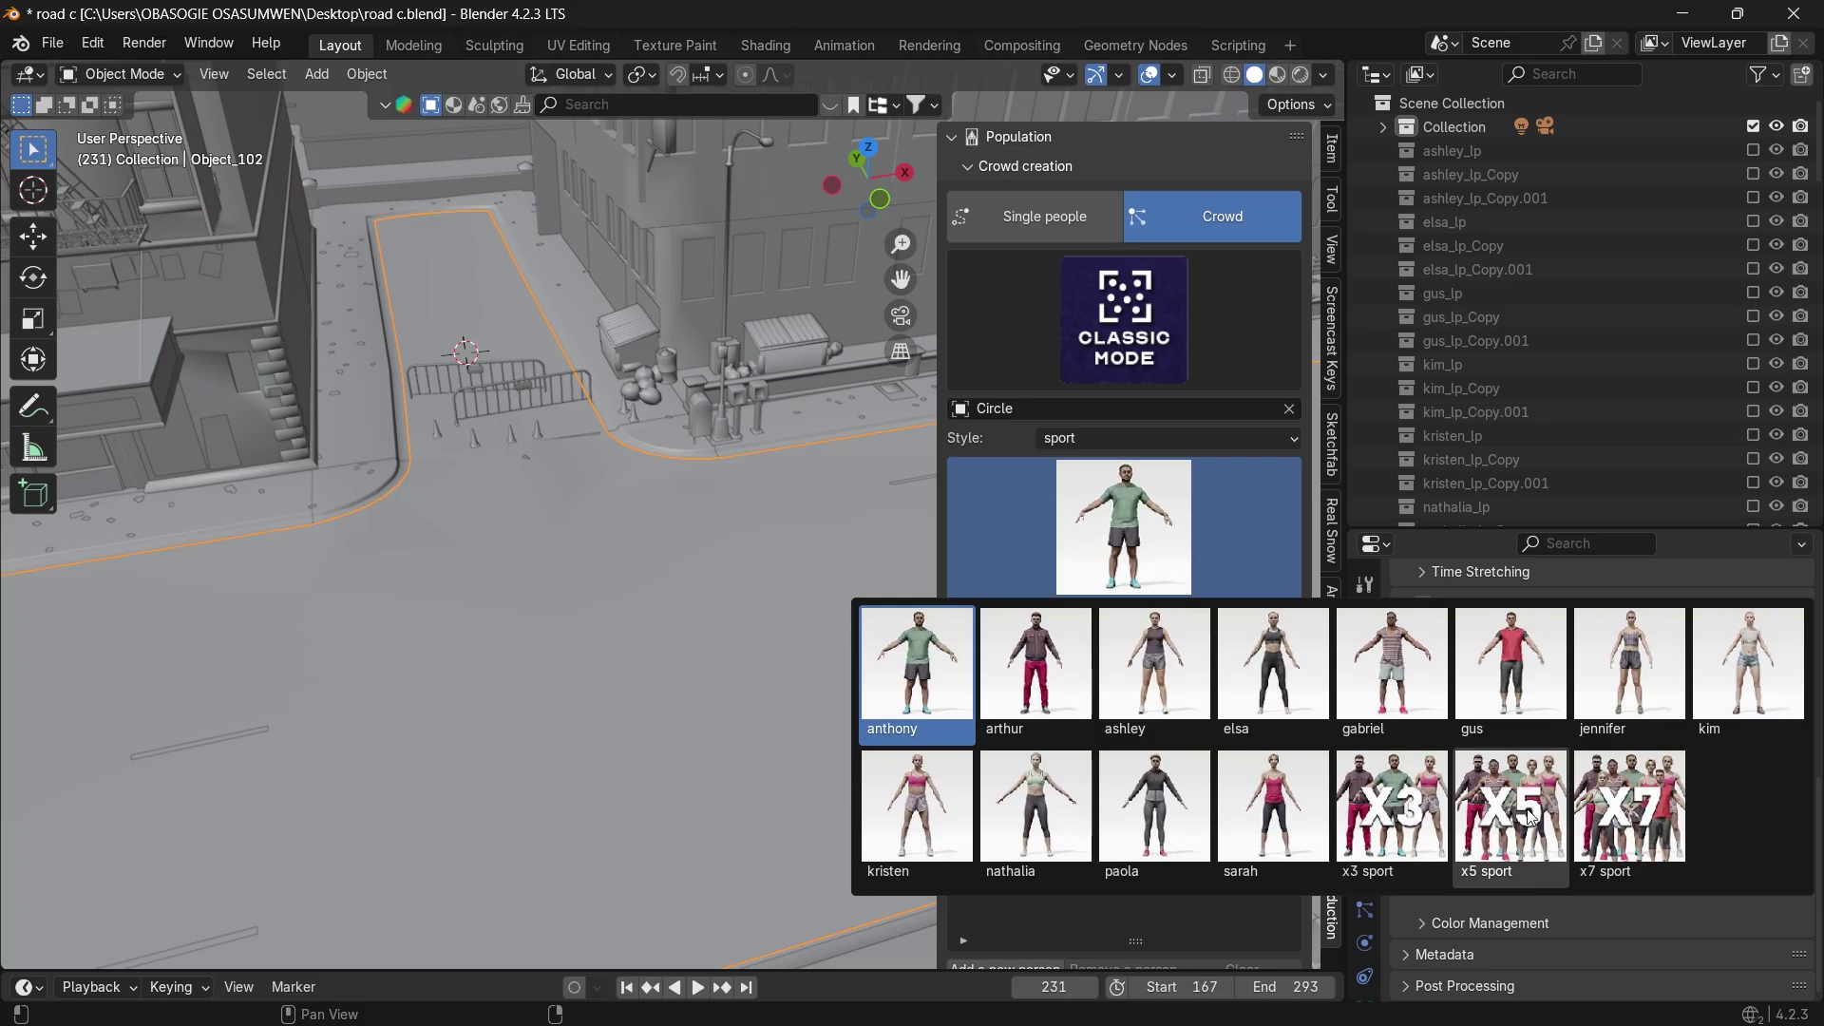
{"action": "left_click", "coordinate": [1392, 812]}
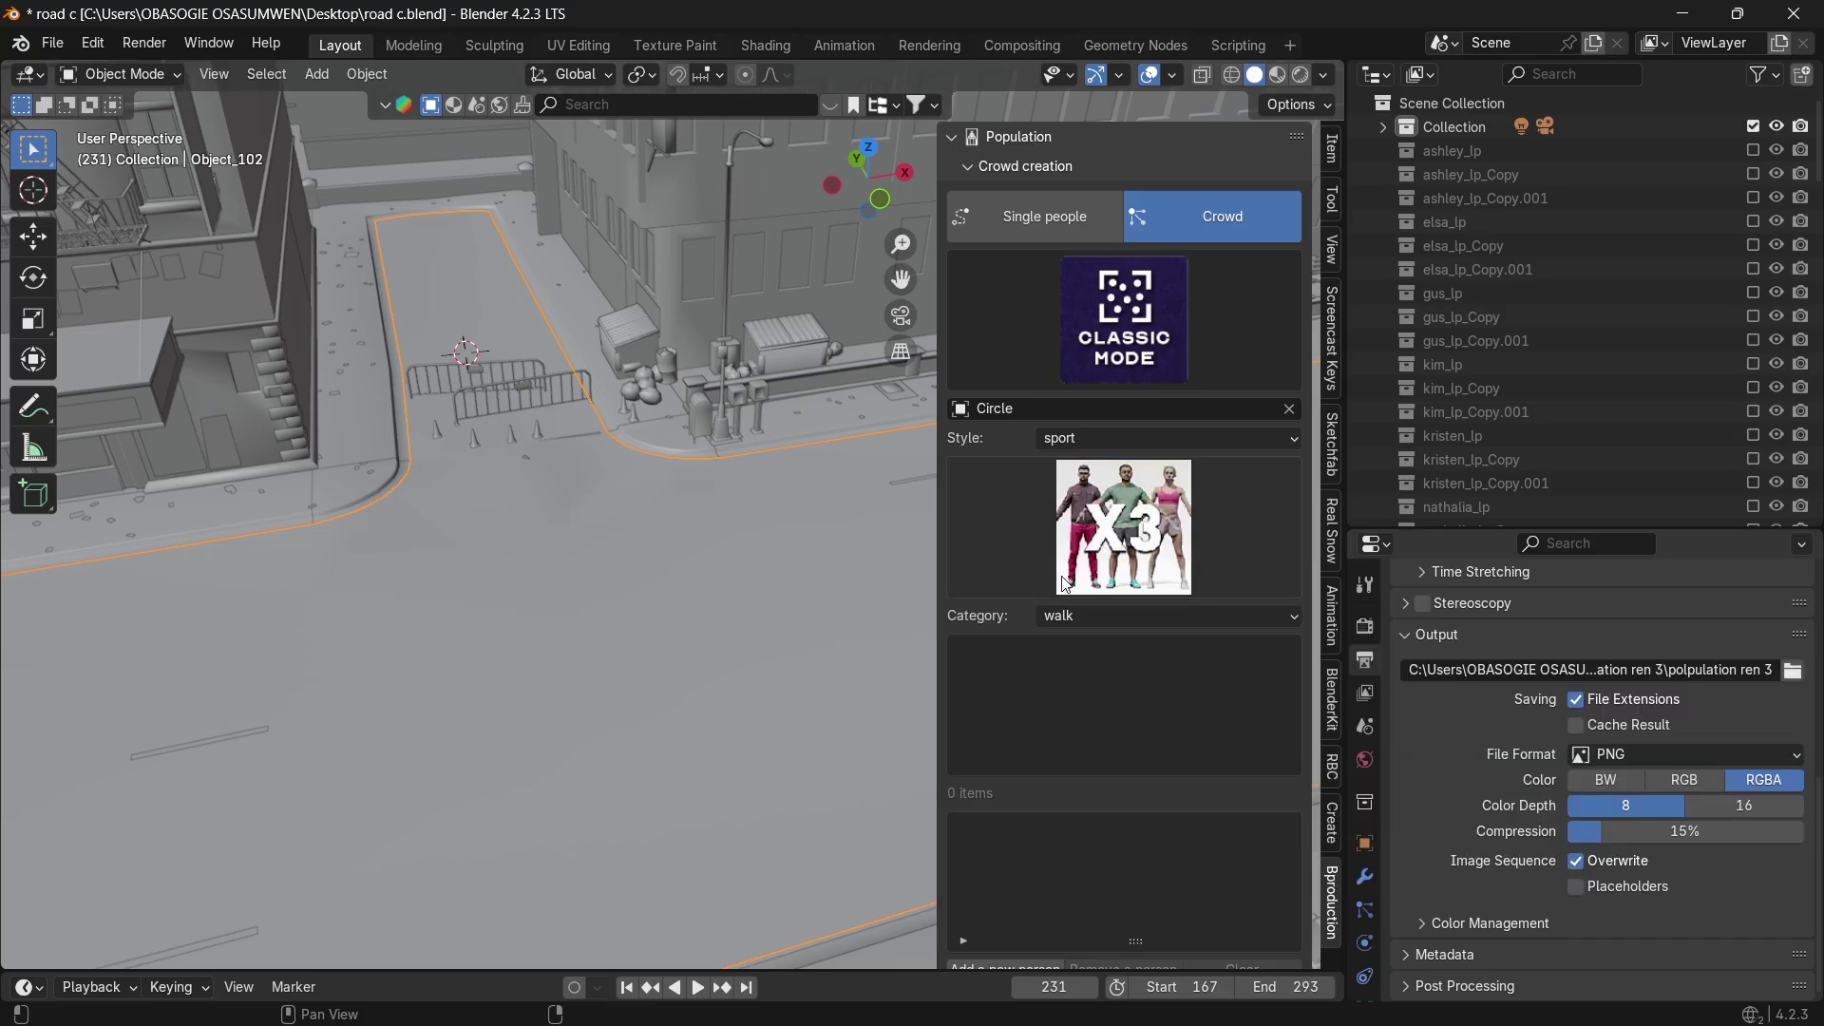
Set the animation category to sport and choose the aerobic animation.
{"action": "left_click", "coordinate": [1110, 615]}
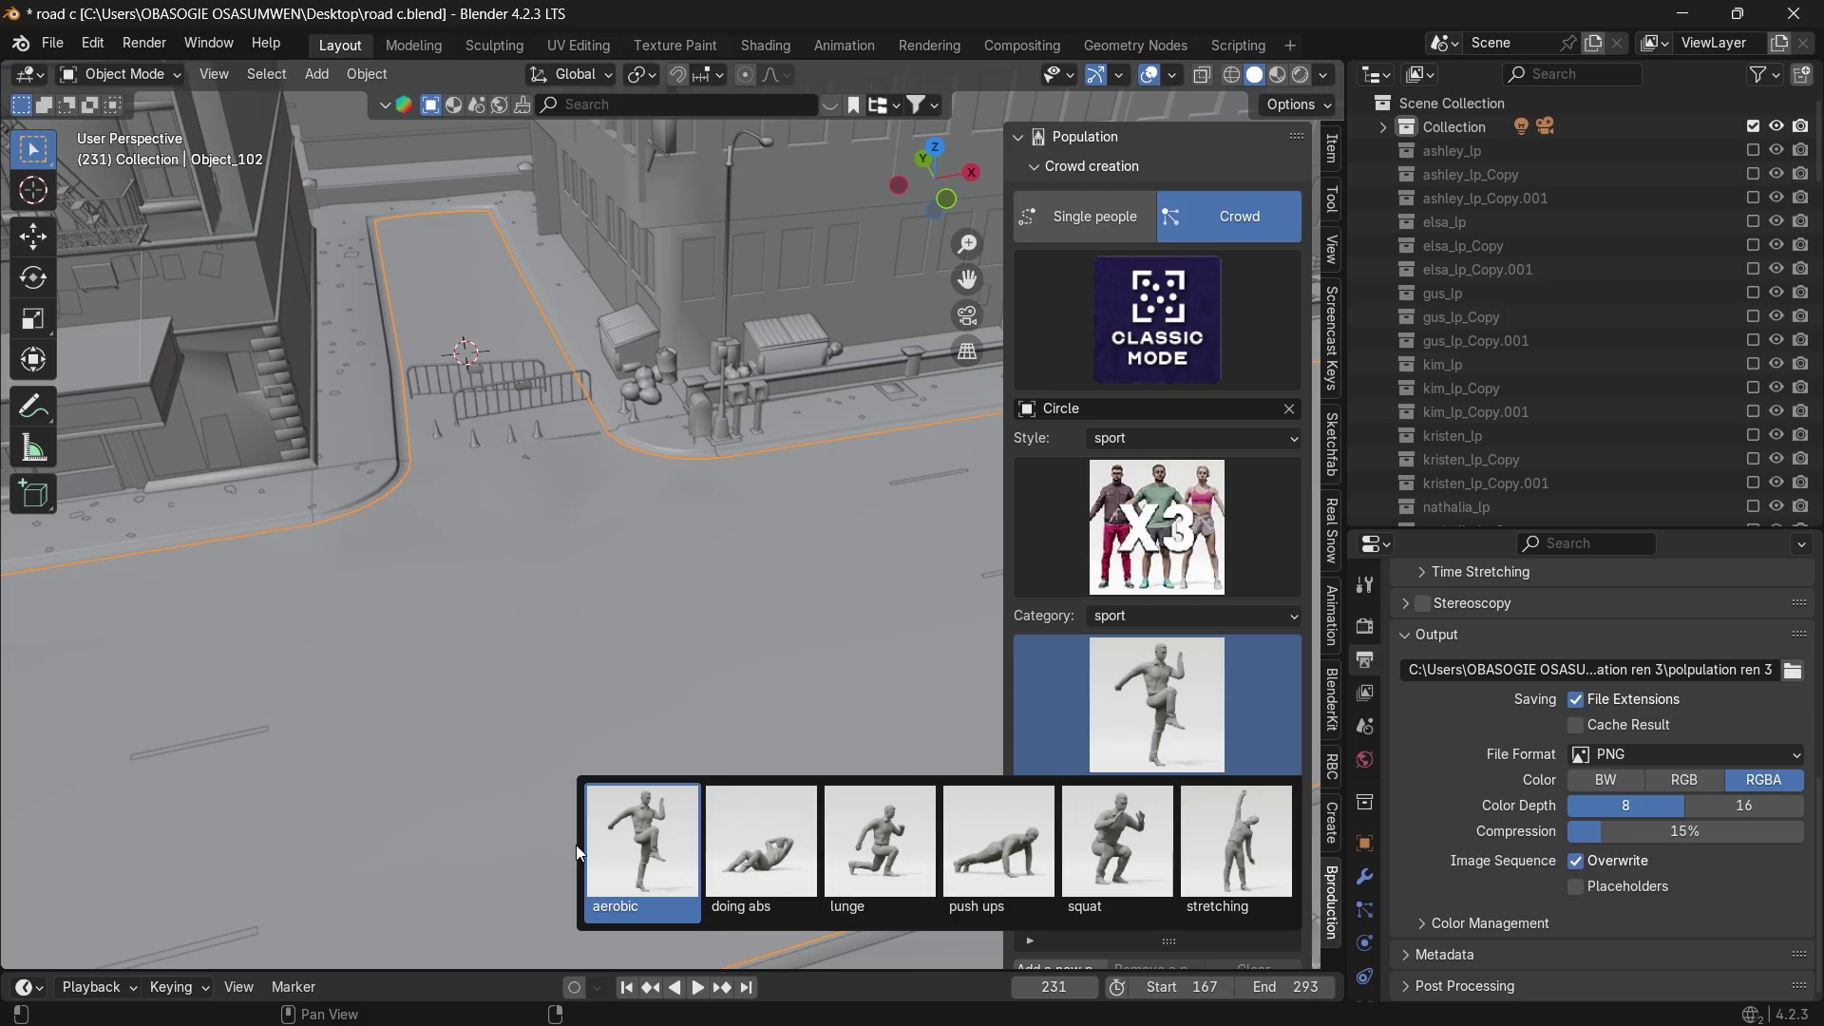
{"action": "left_click", "coordinate": [665, 852]}
Try to add the x3 sport characters and import them as a crowd on the Circle object.
{"action": "scroll", "coordinate": [1086, 646], "scroll_direction": "down", "scroll_amount": 5}
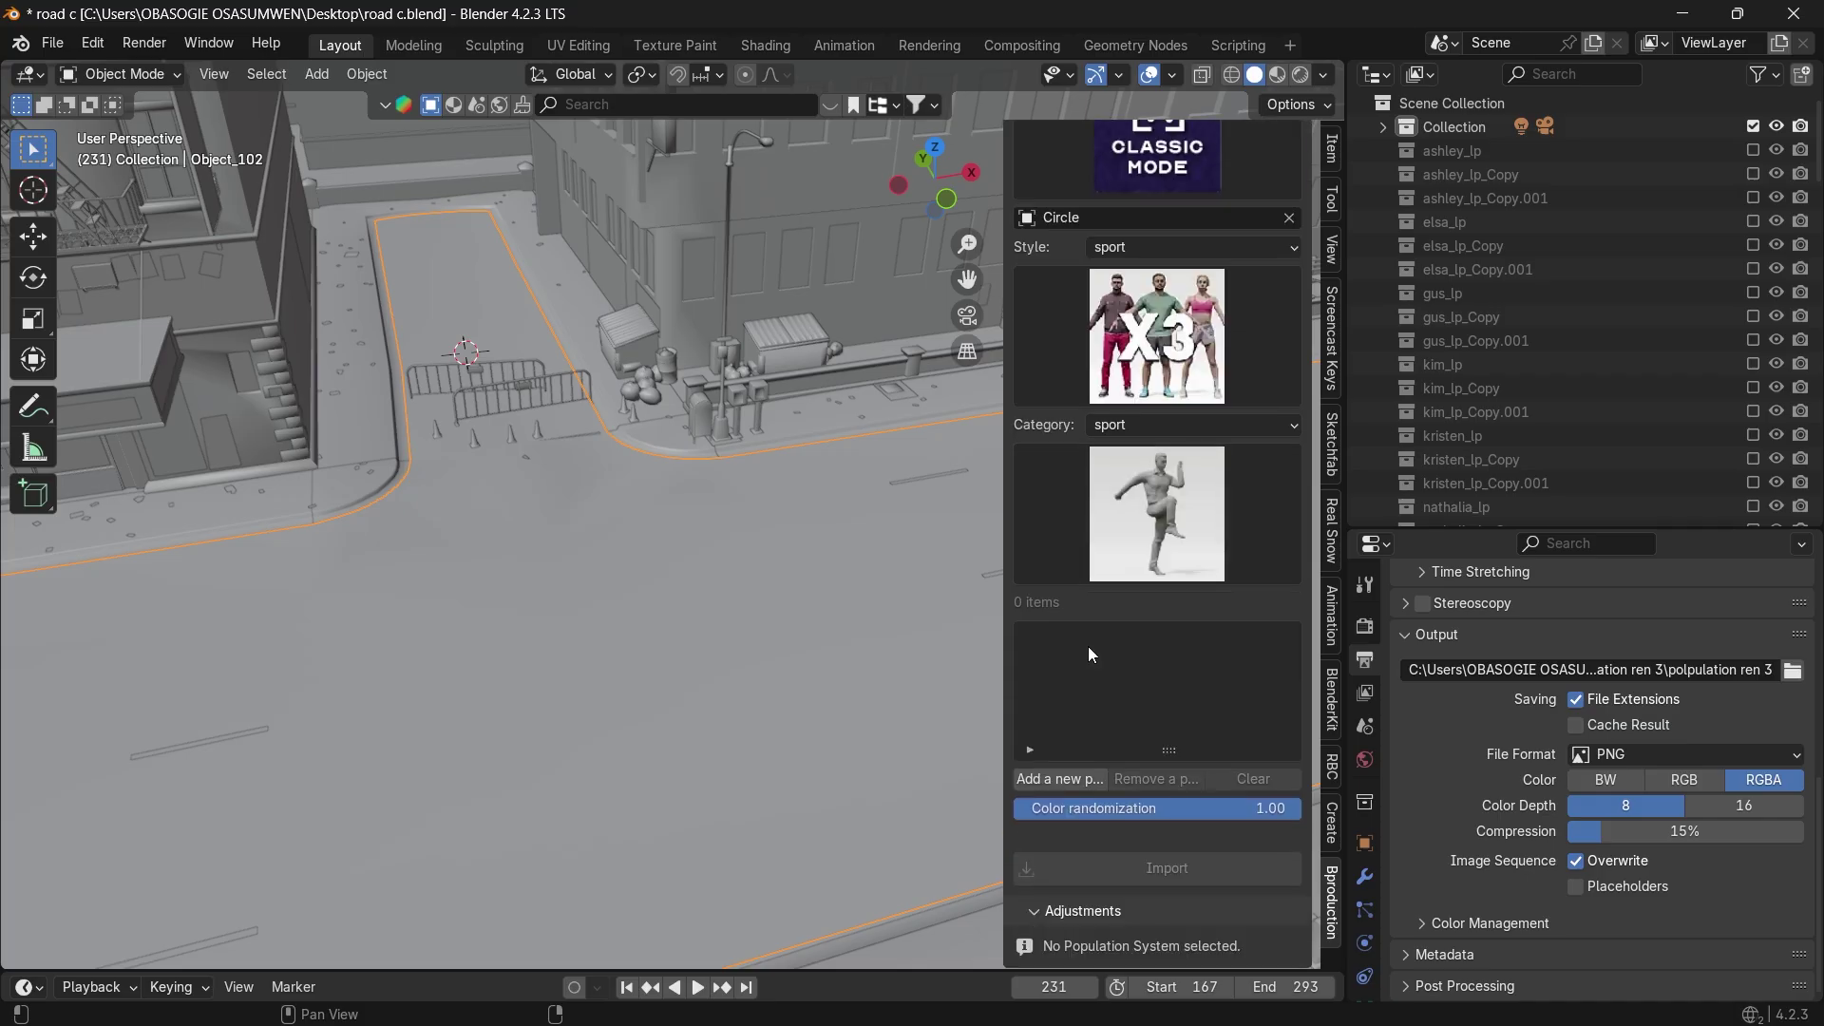
{"action": "left_click", "coordinate": [1030, 777]}
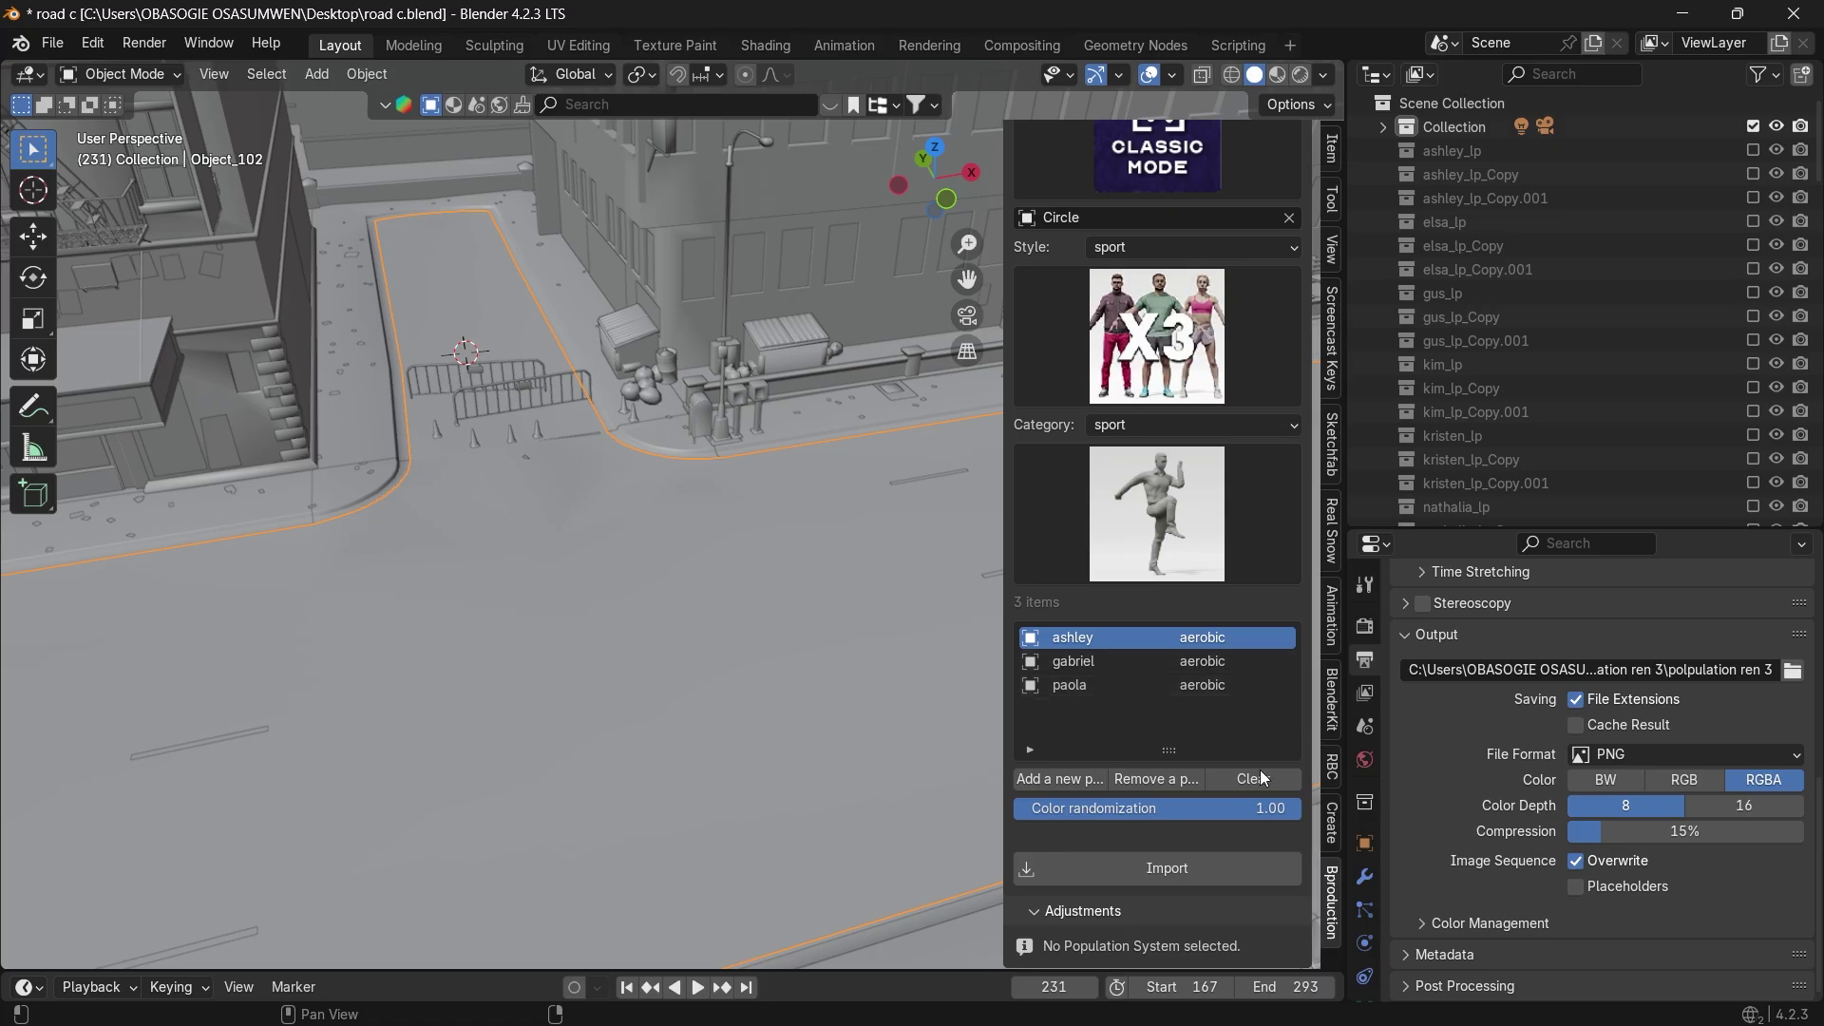
{"action": "left_click", "coordinate": [1150, 869]}
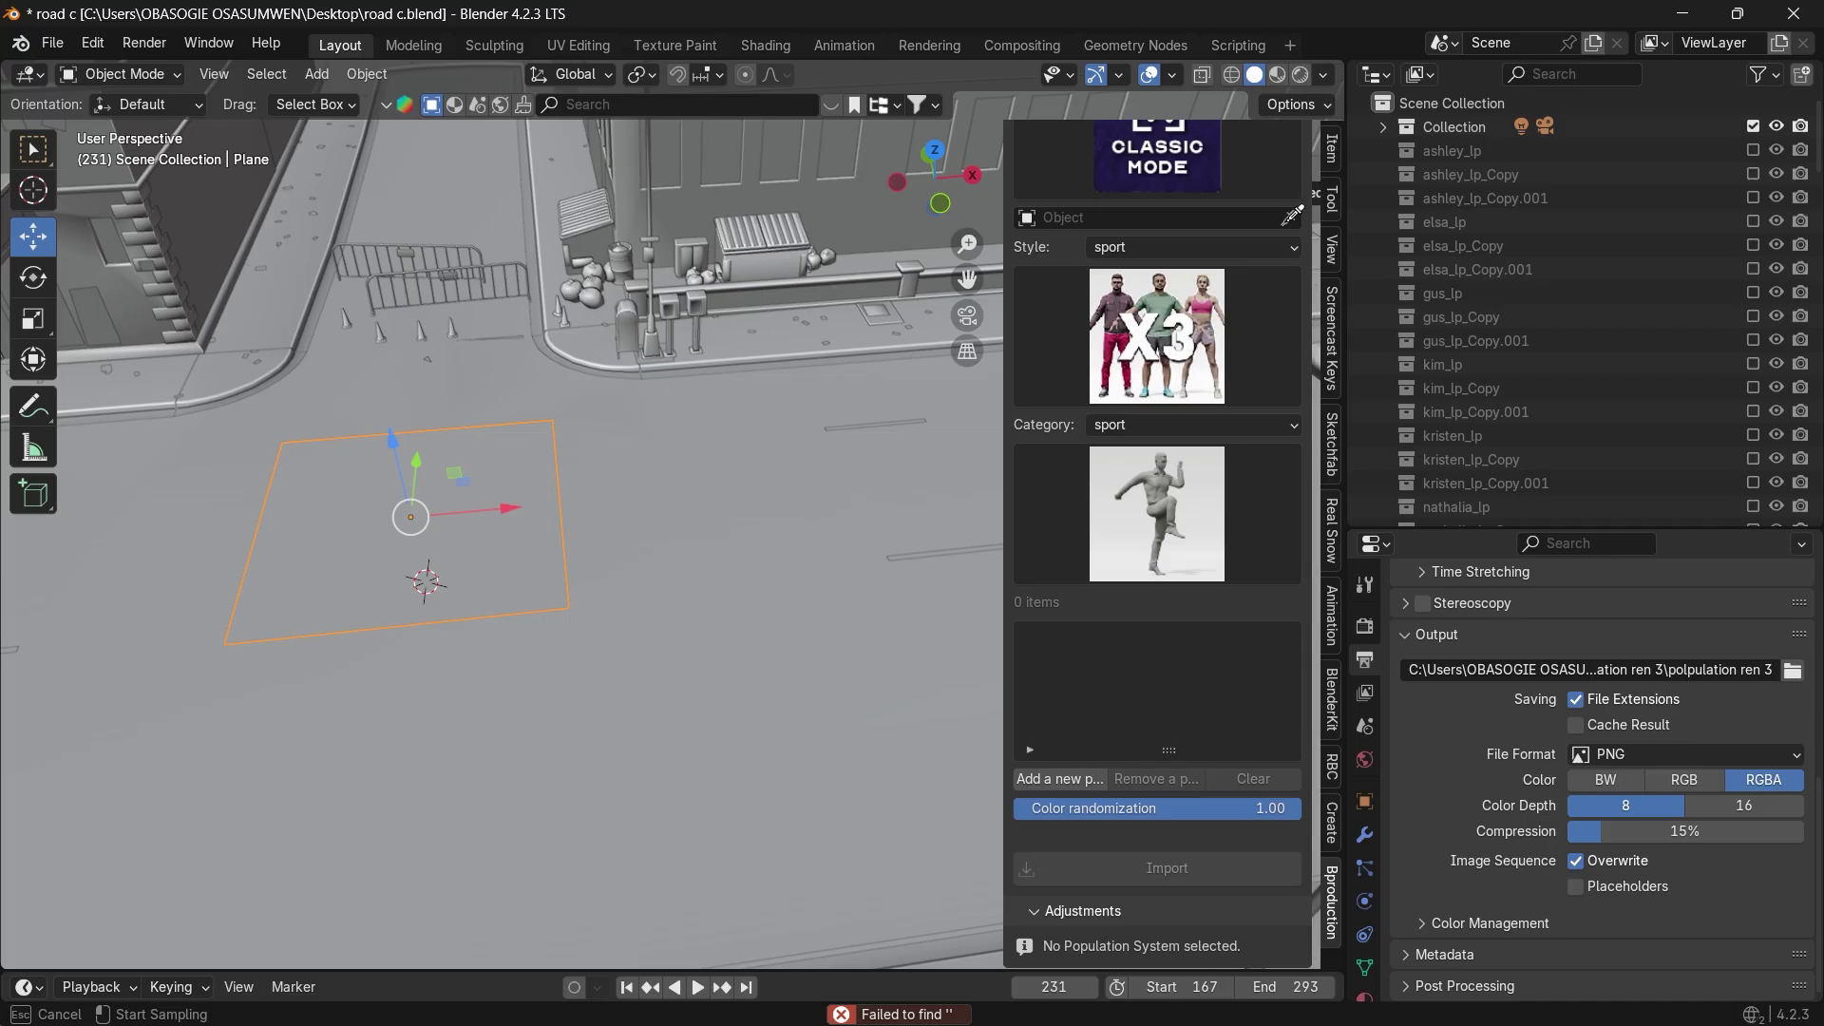
Pick the plane on the road as the crowd surface, add the x3 sport characters with the aerobic animation, and import them.
{"action": "left_click", "coordinate": [359, 521]}
{"action": "mouse_move", "coordinate": [967, 202]}
{"action": "left_mouse_down"}
{"action": "mouse_move", "coordinate": [984, 156]}
{"action": "mouse_move", "coordinate": [976, 192]}
{"action": "left_mouse_up"}
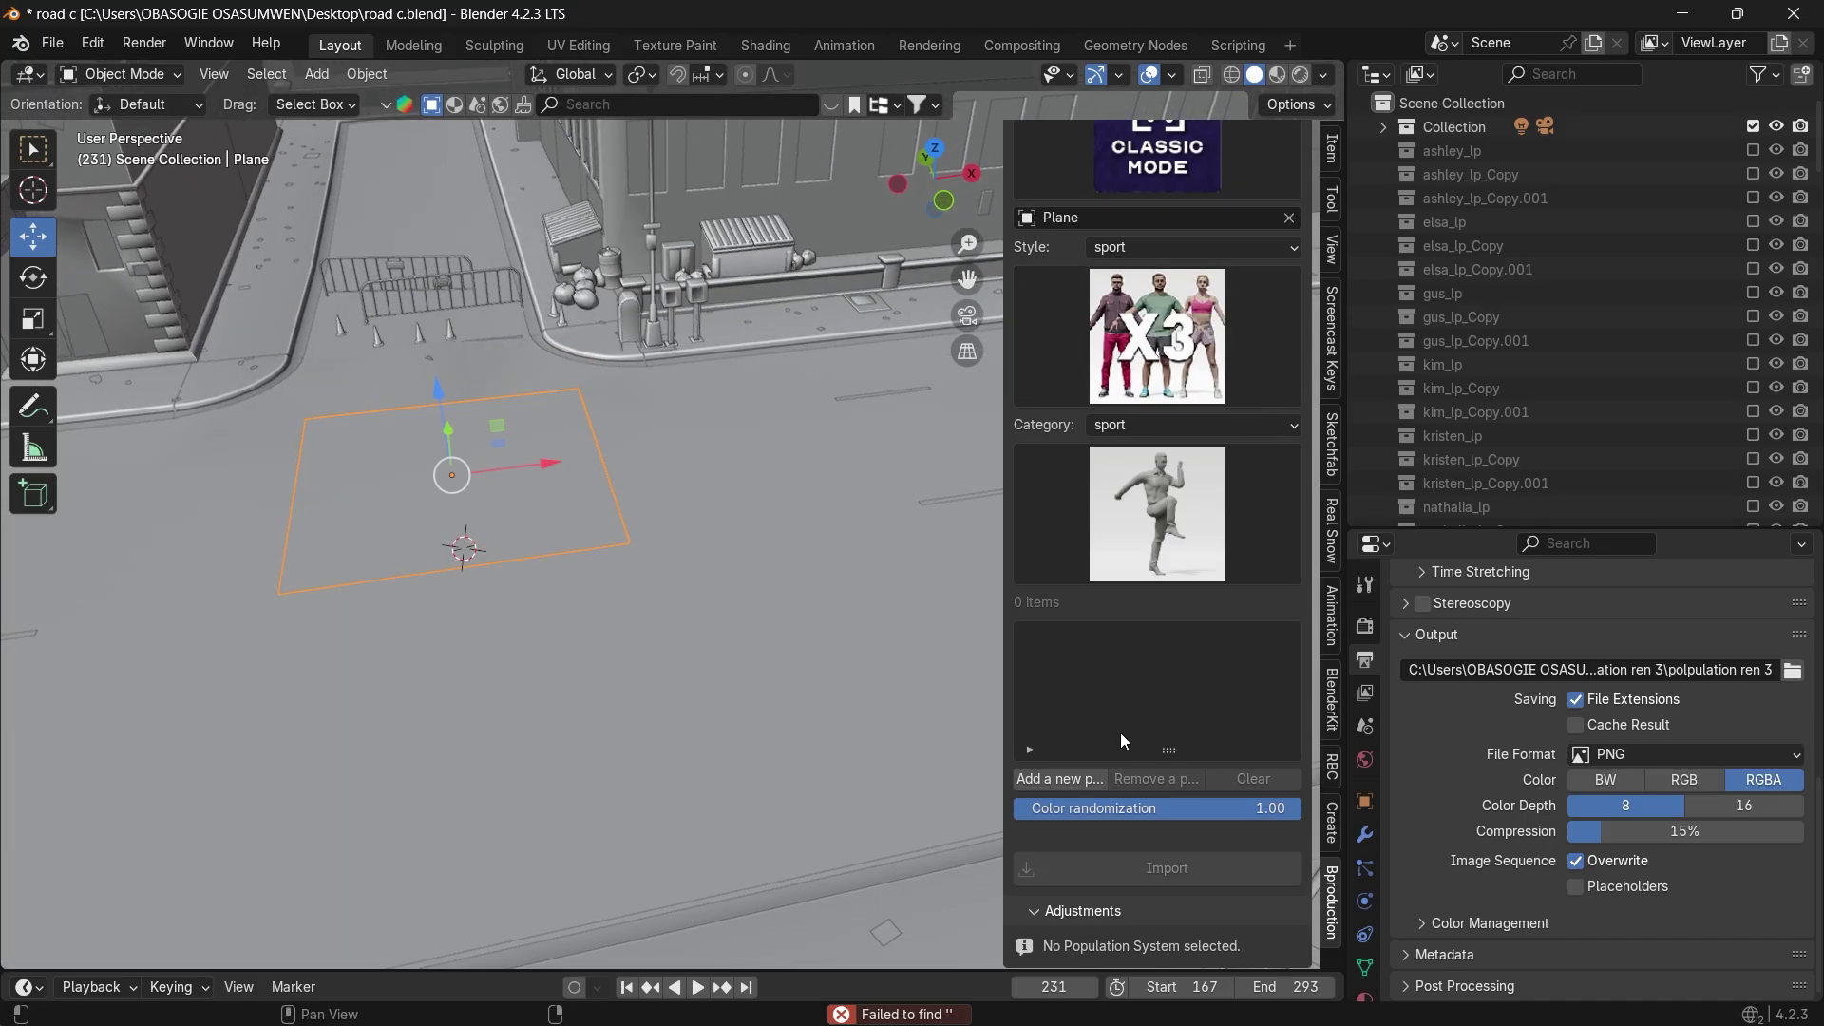
{"action": "left_click", "coordinate": [1084, 778]}
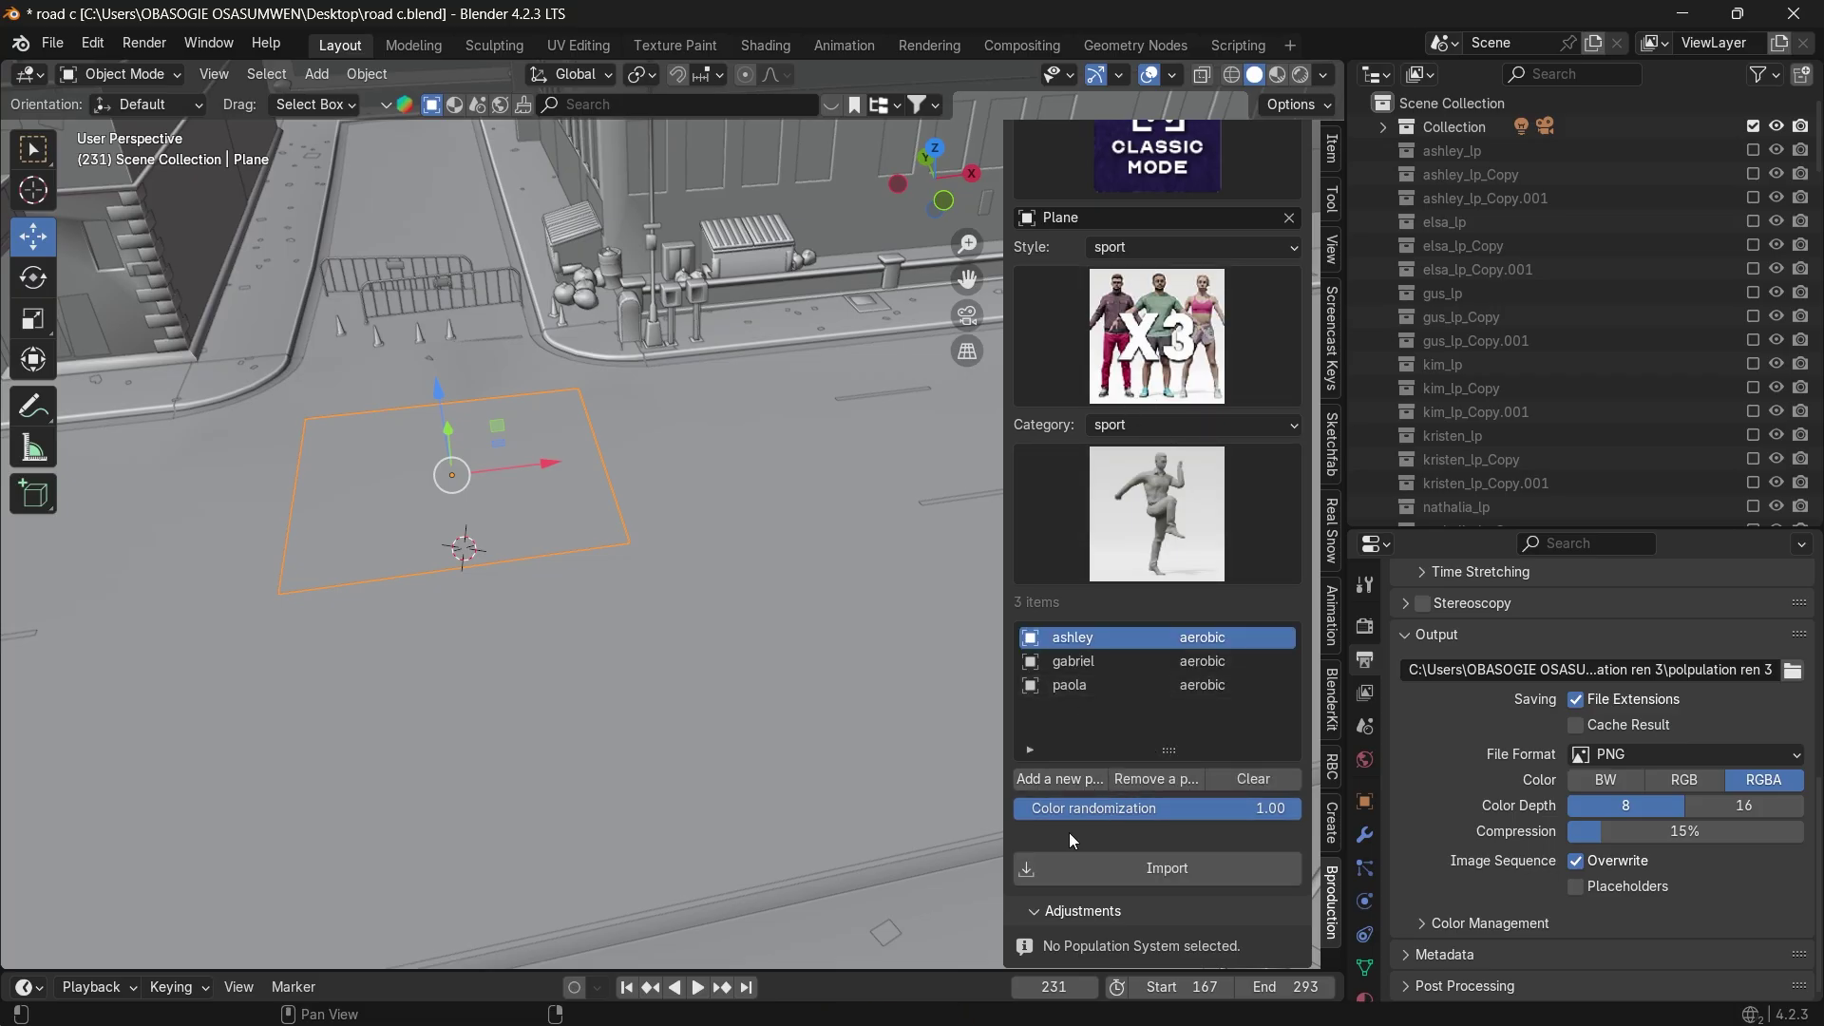
{"action": "left_click", "coordinate": [1141, 864]}
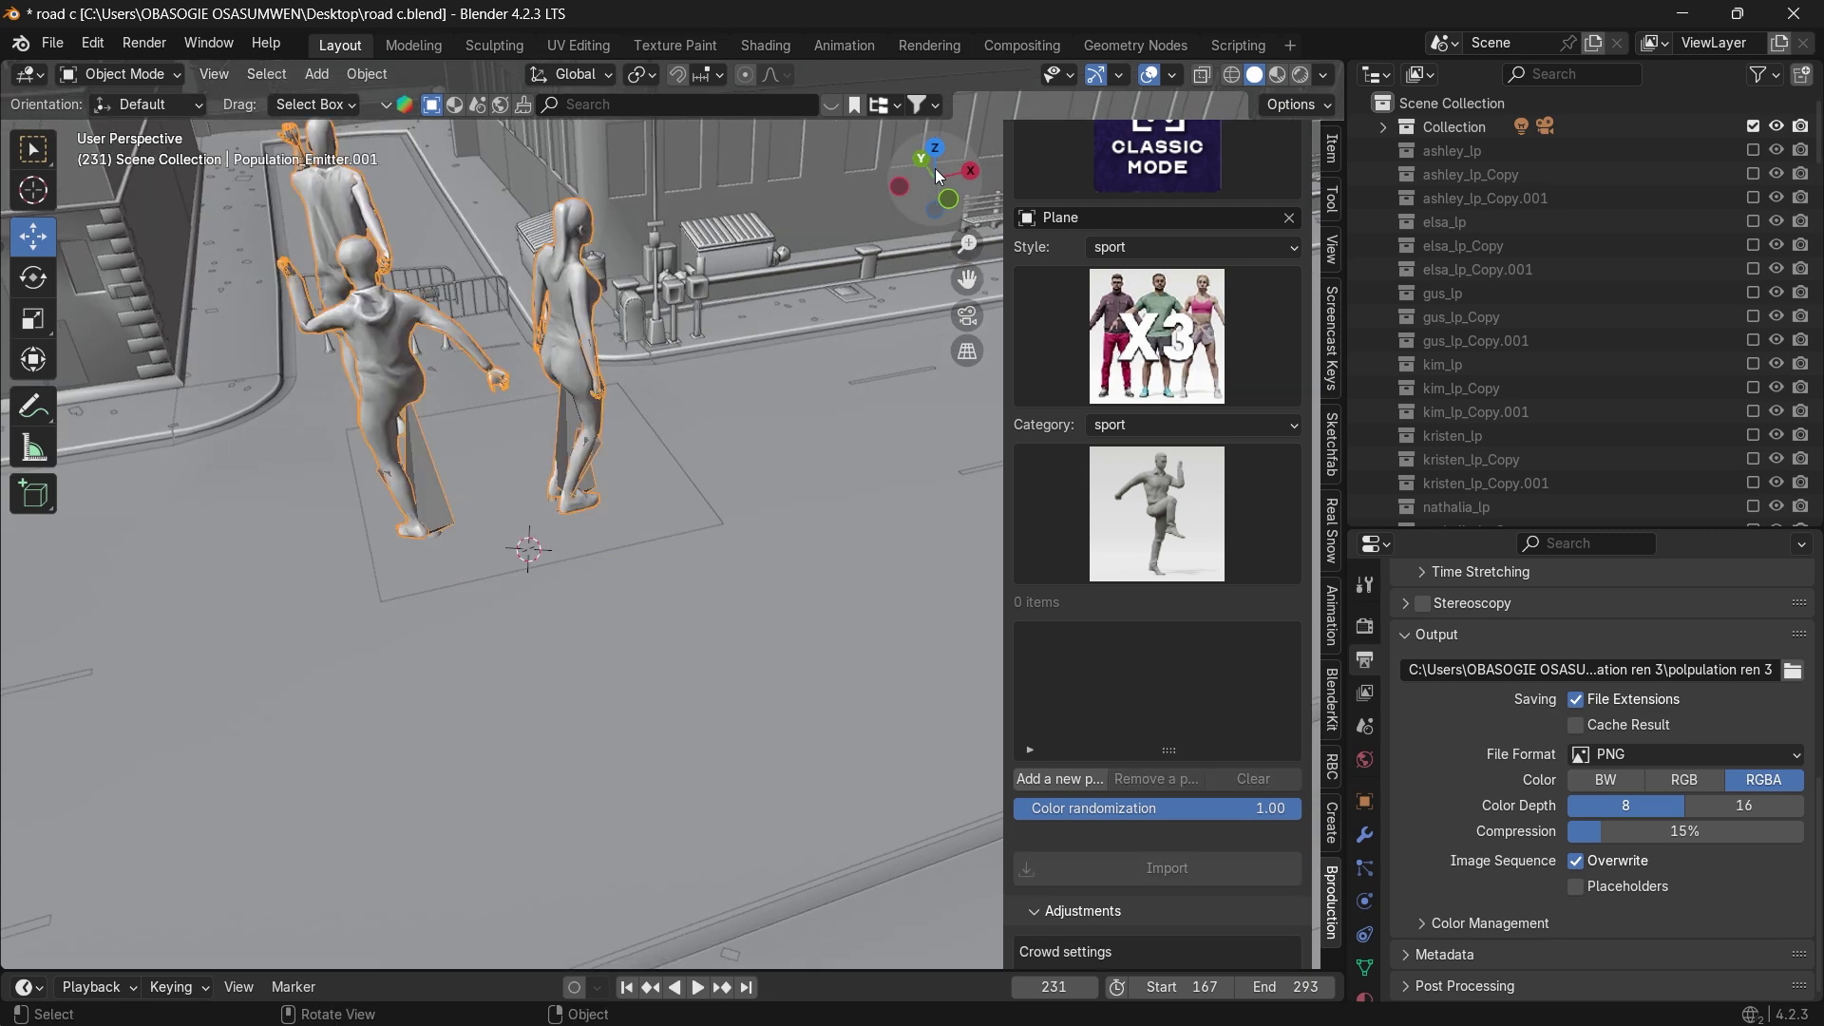
Scale the crowd plane on the road up by about 2.18, and again by about 3.27.
{"action": "left_click", "coordinate": [653, 533]}
{"action": "key", "text": "s"}
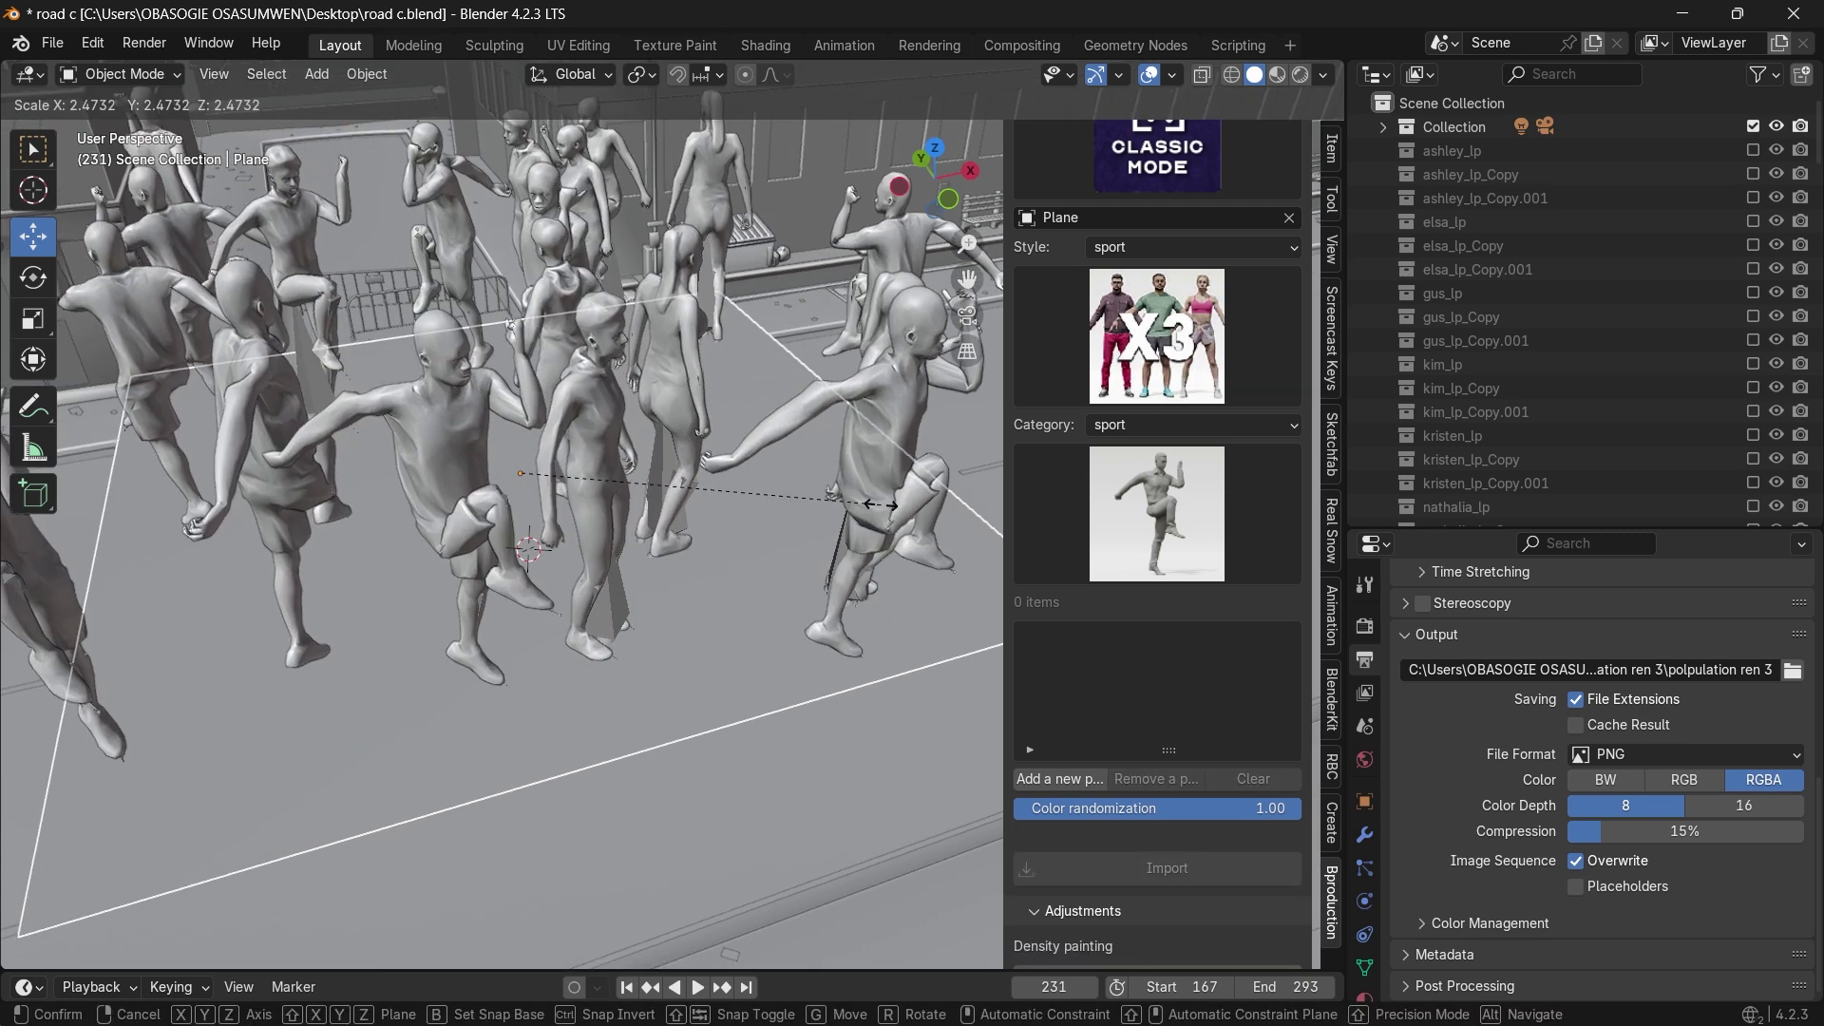
{"action": "left_click", "coordinate": [836, 508]}
{"action": "scroll", "coordinate": [835, 505], "scroll_direction": "down", "scroll_amount": 5}
{"action": "key", "text": "s"}
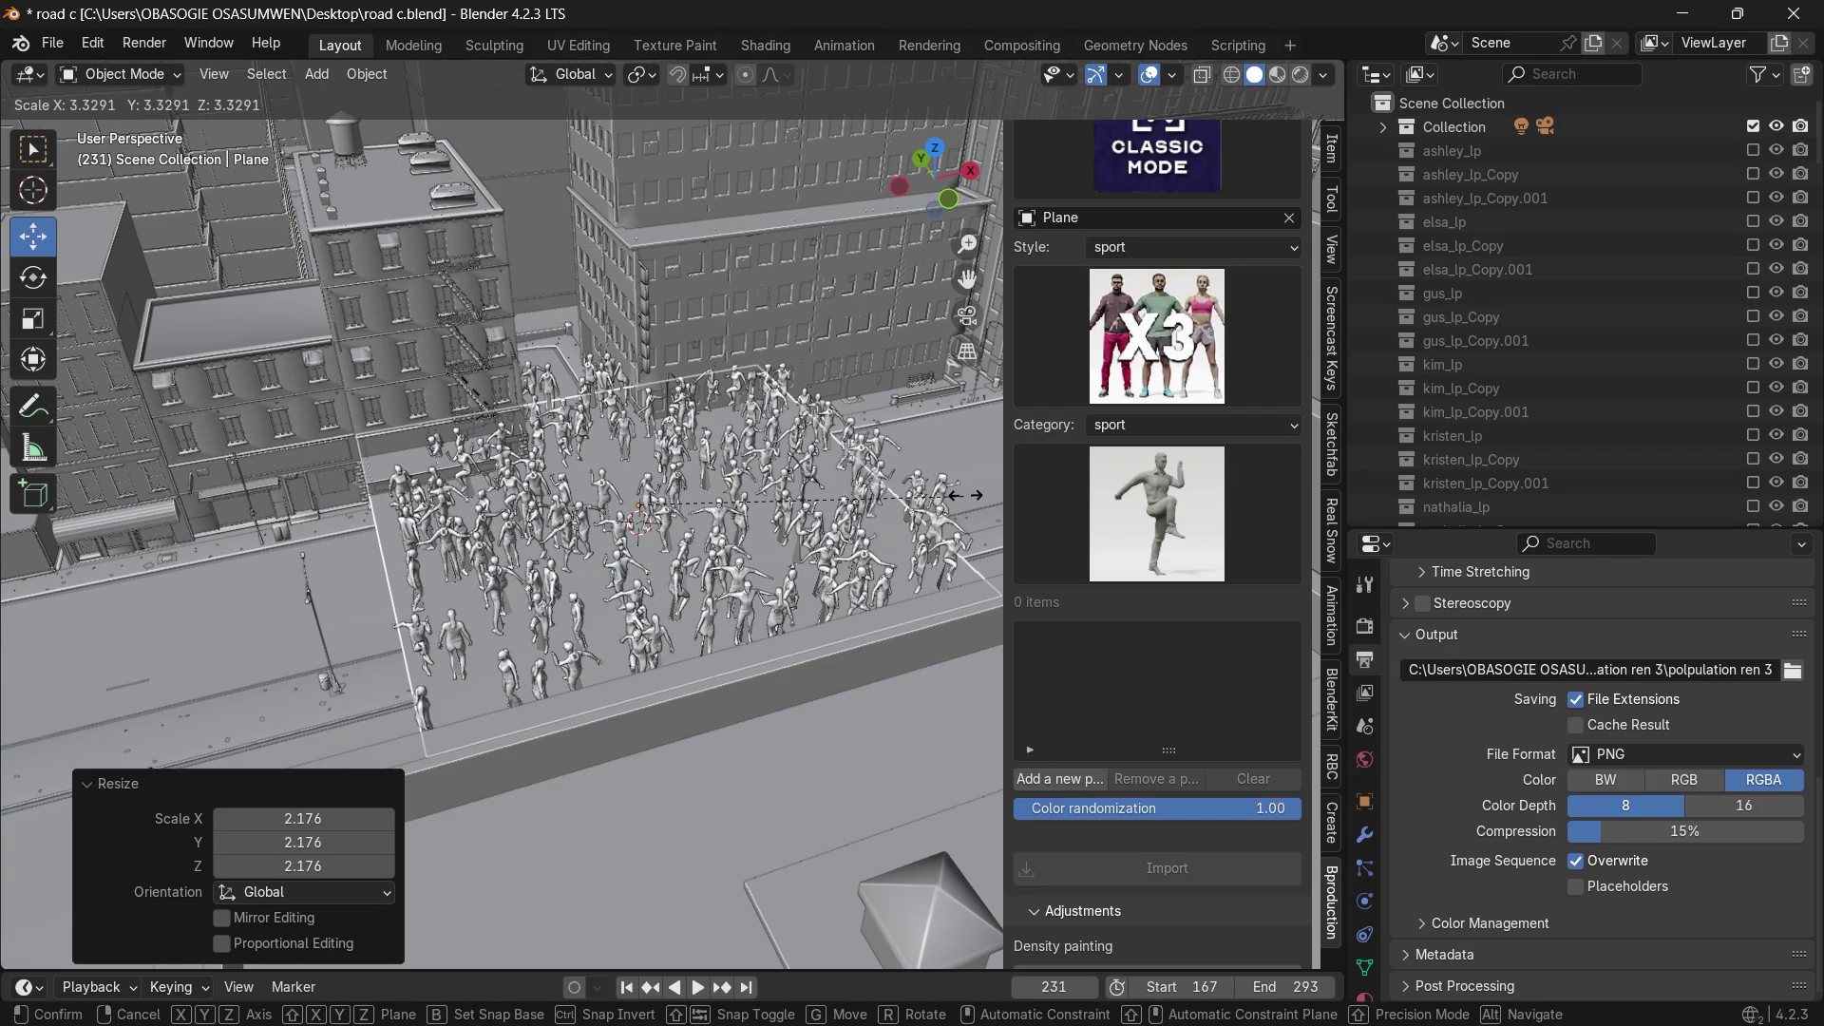
{"action": "left_click", "coordinate": [958, 501]}
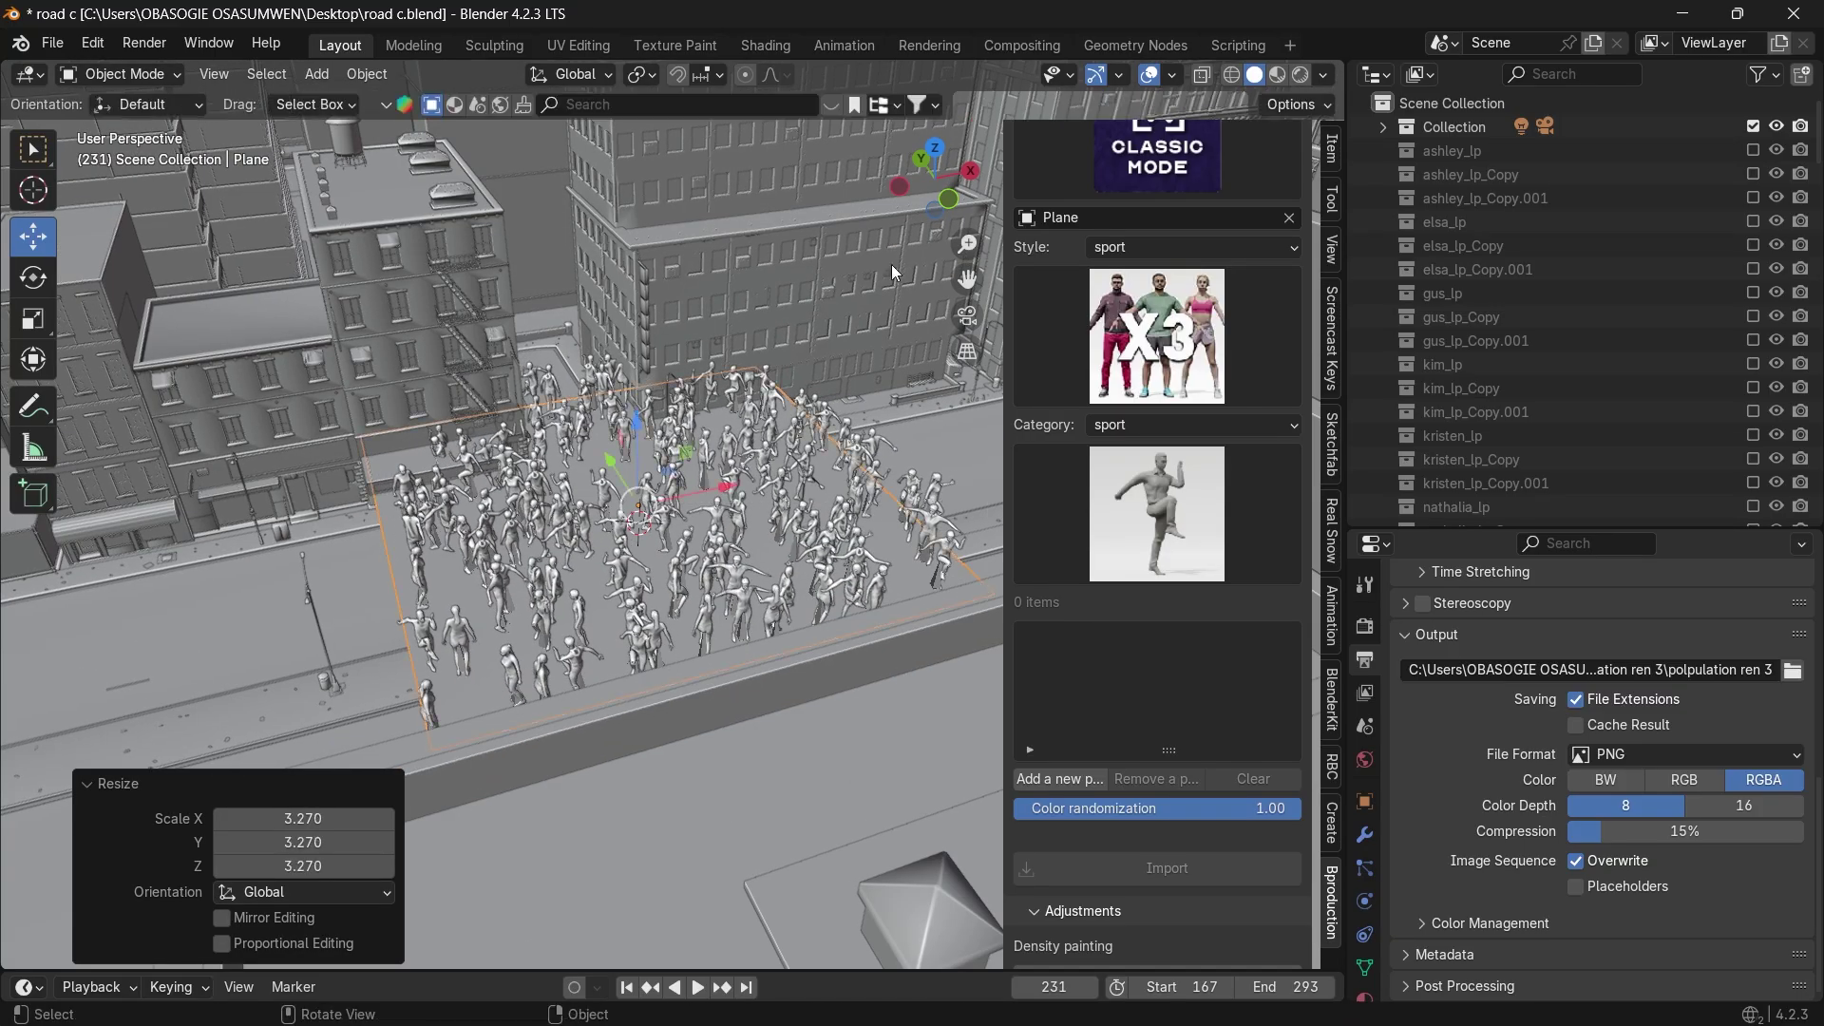
Scale the people down using the second population emitter, and move the plane about -3.45 m along Y.
{"action": "left_click_drag", "start_coordinate": [936, 186], "coordinate": [1022, 149]}
{"action": "left_click_drag", "start_coordinate": [898, 152], "coordinate": [954, 189]}
{"action": "scroll", "coordinate": [698, 420], "scroll_direction": "up", "scroll_amount": 5}
{"action": "scroll", "coordinate": [1121, 817], "scroll_direction": "down", "scroll_amount": 2}
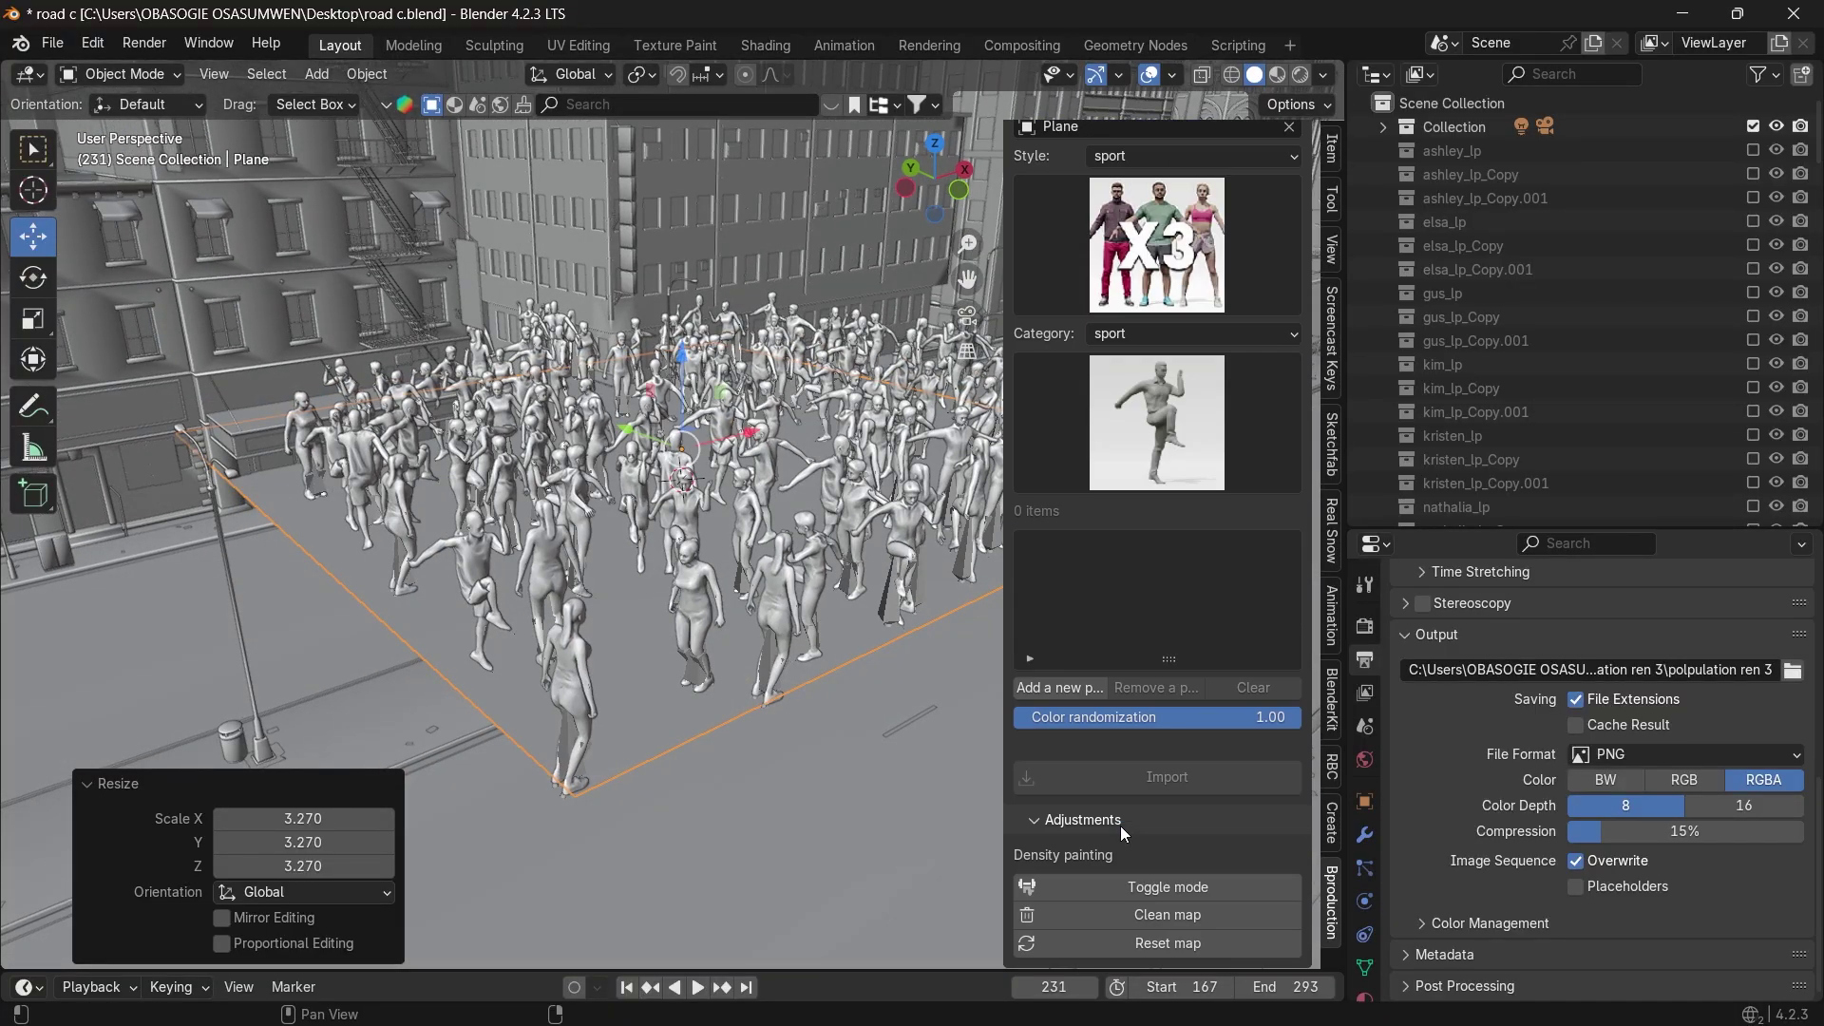
{"action": "left_click", "coordinate": [826, 501]}
{"action": "key", "text": "s"}
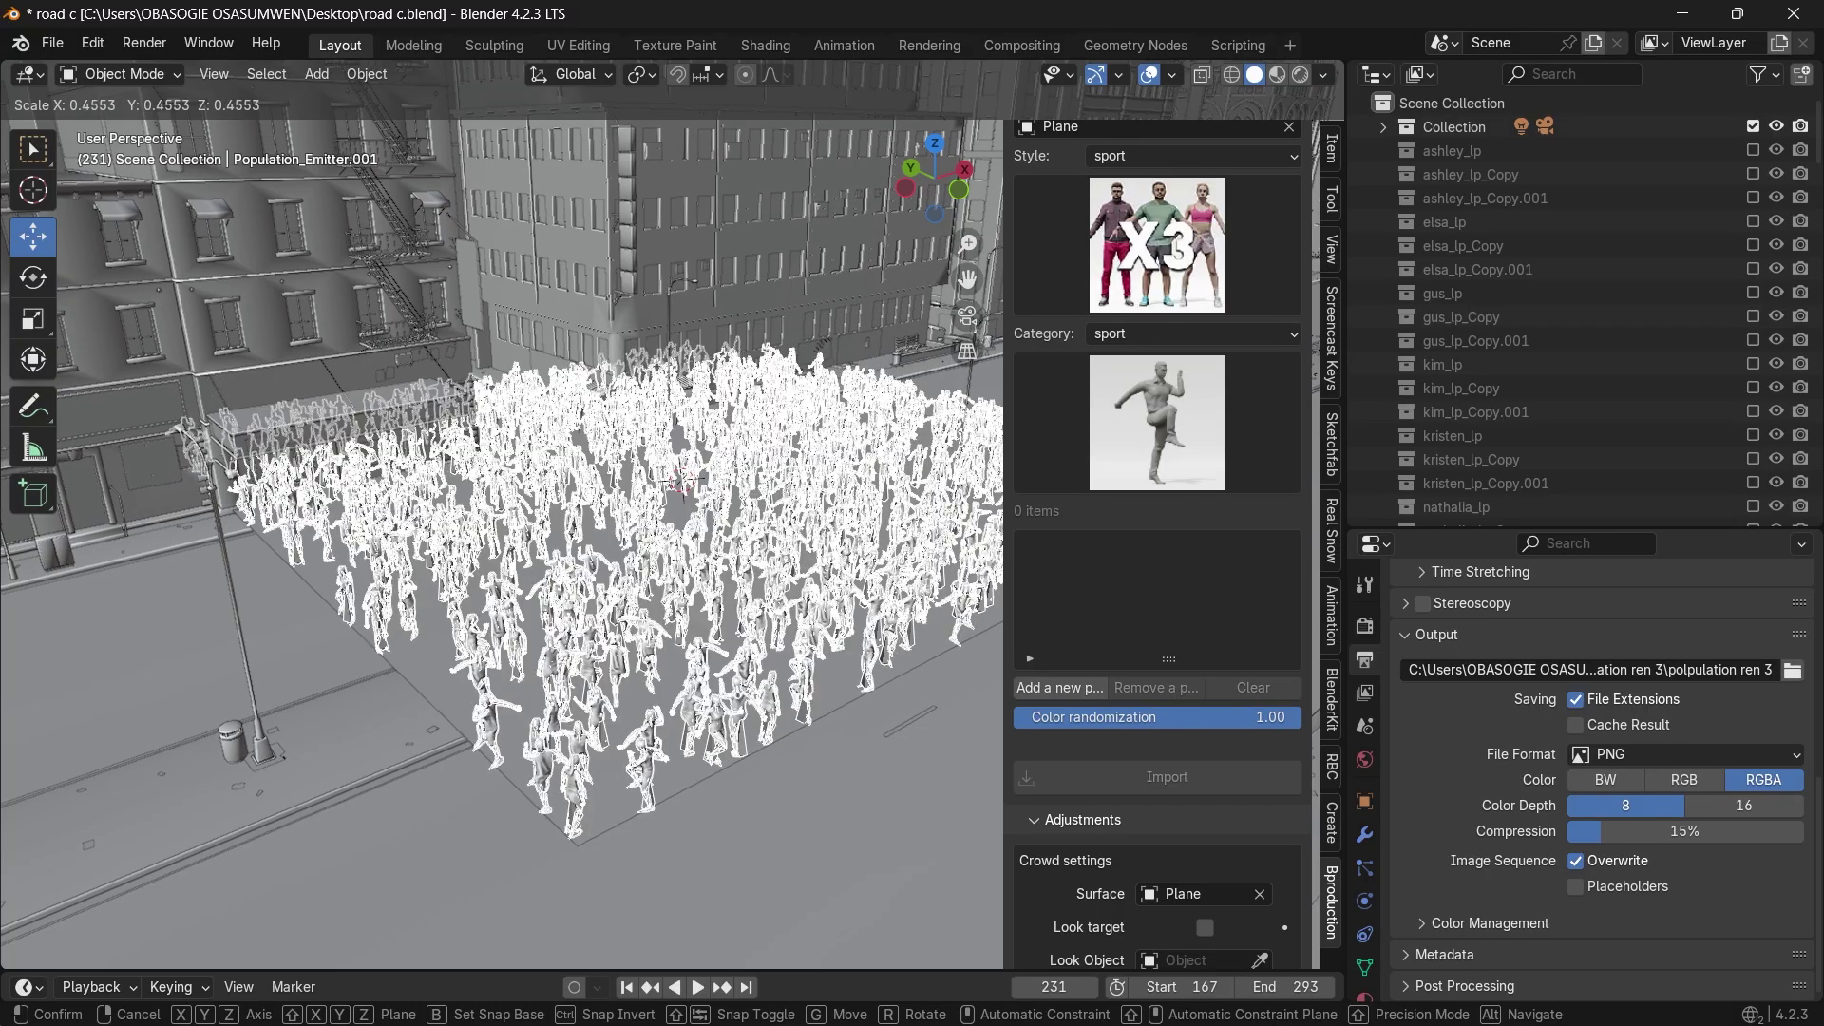
{"action": "left_click", "coordinate": [679, 479]}
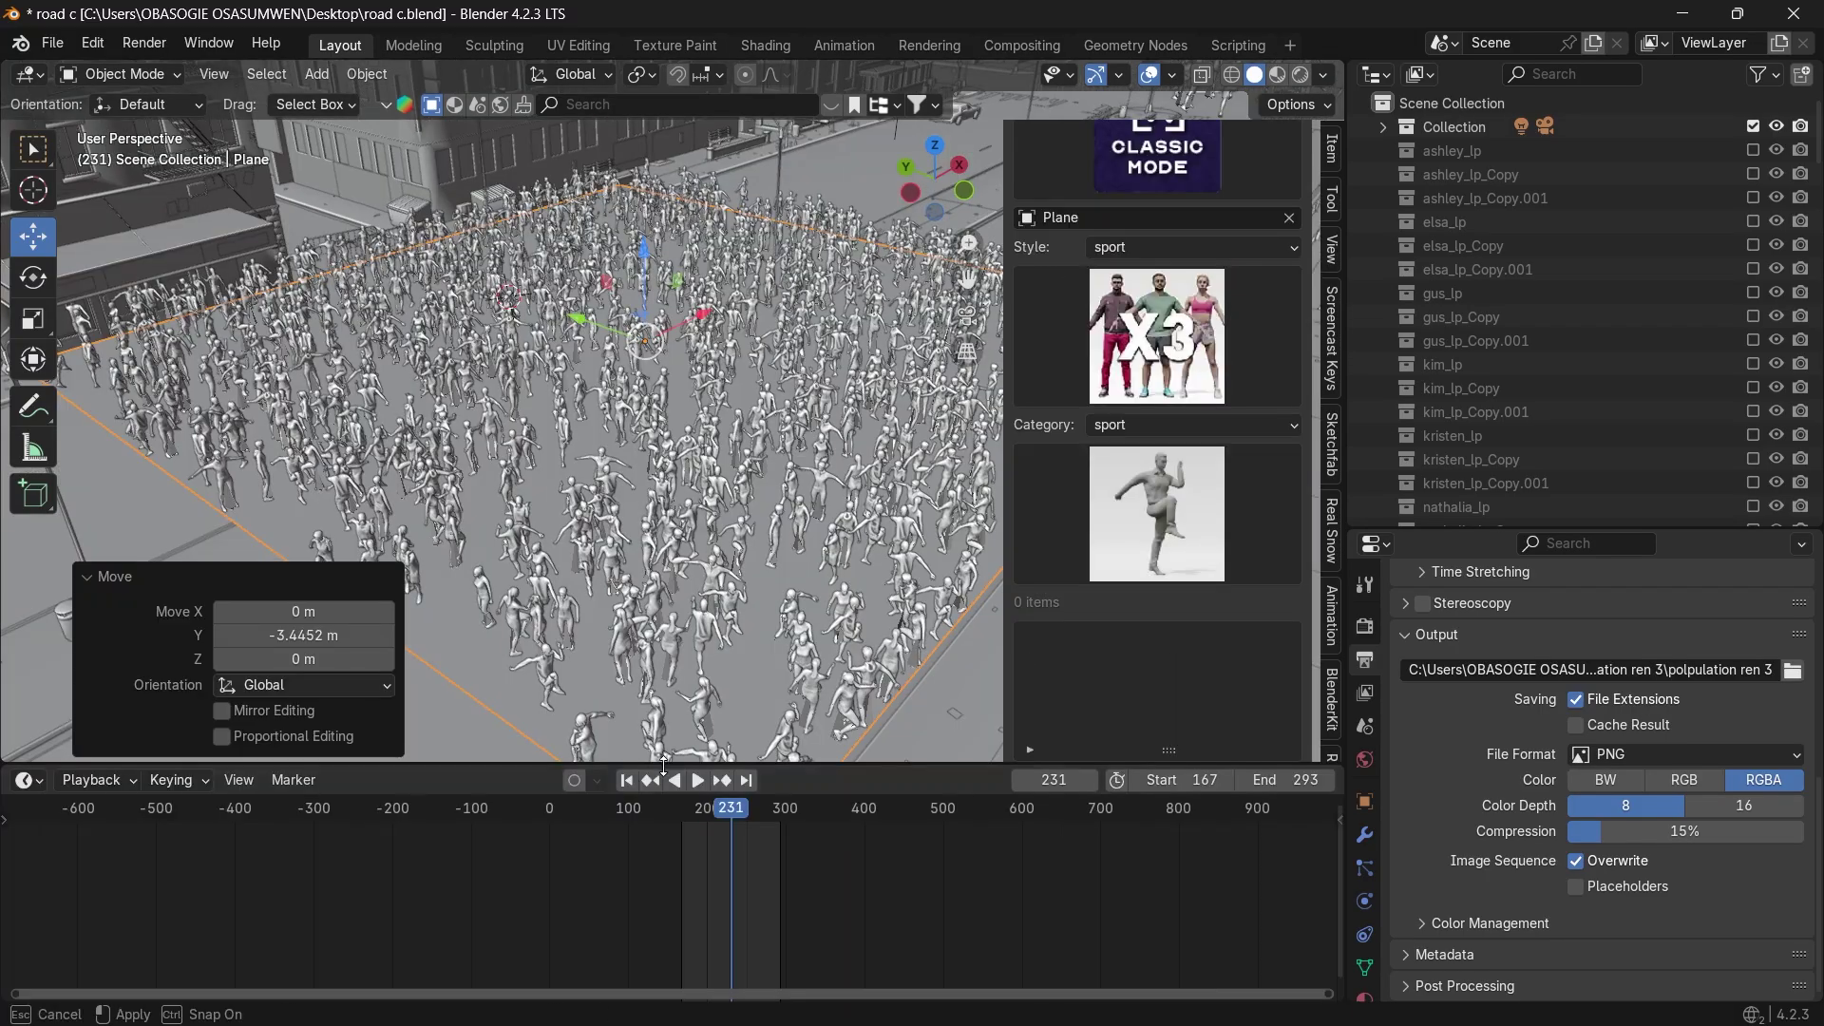
Play the crowd animation from frame 184, inspect the moving people on the plane, and stop the playback.
{"action": "left_click", "coordinate": [696, 809]}
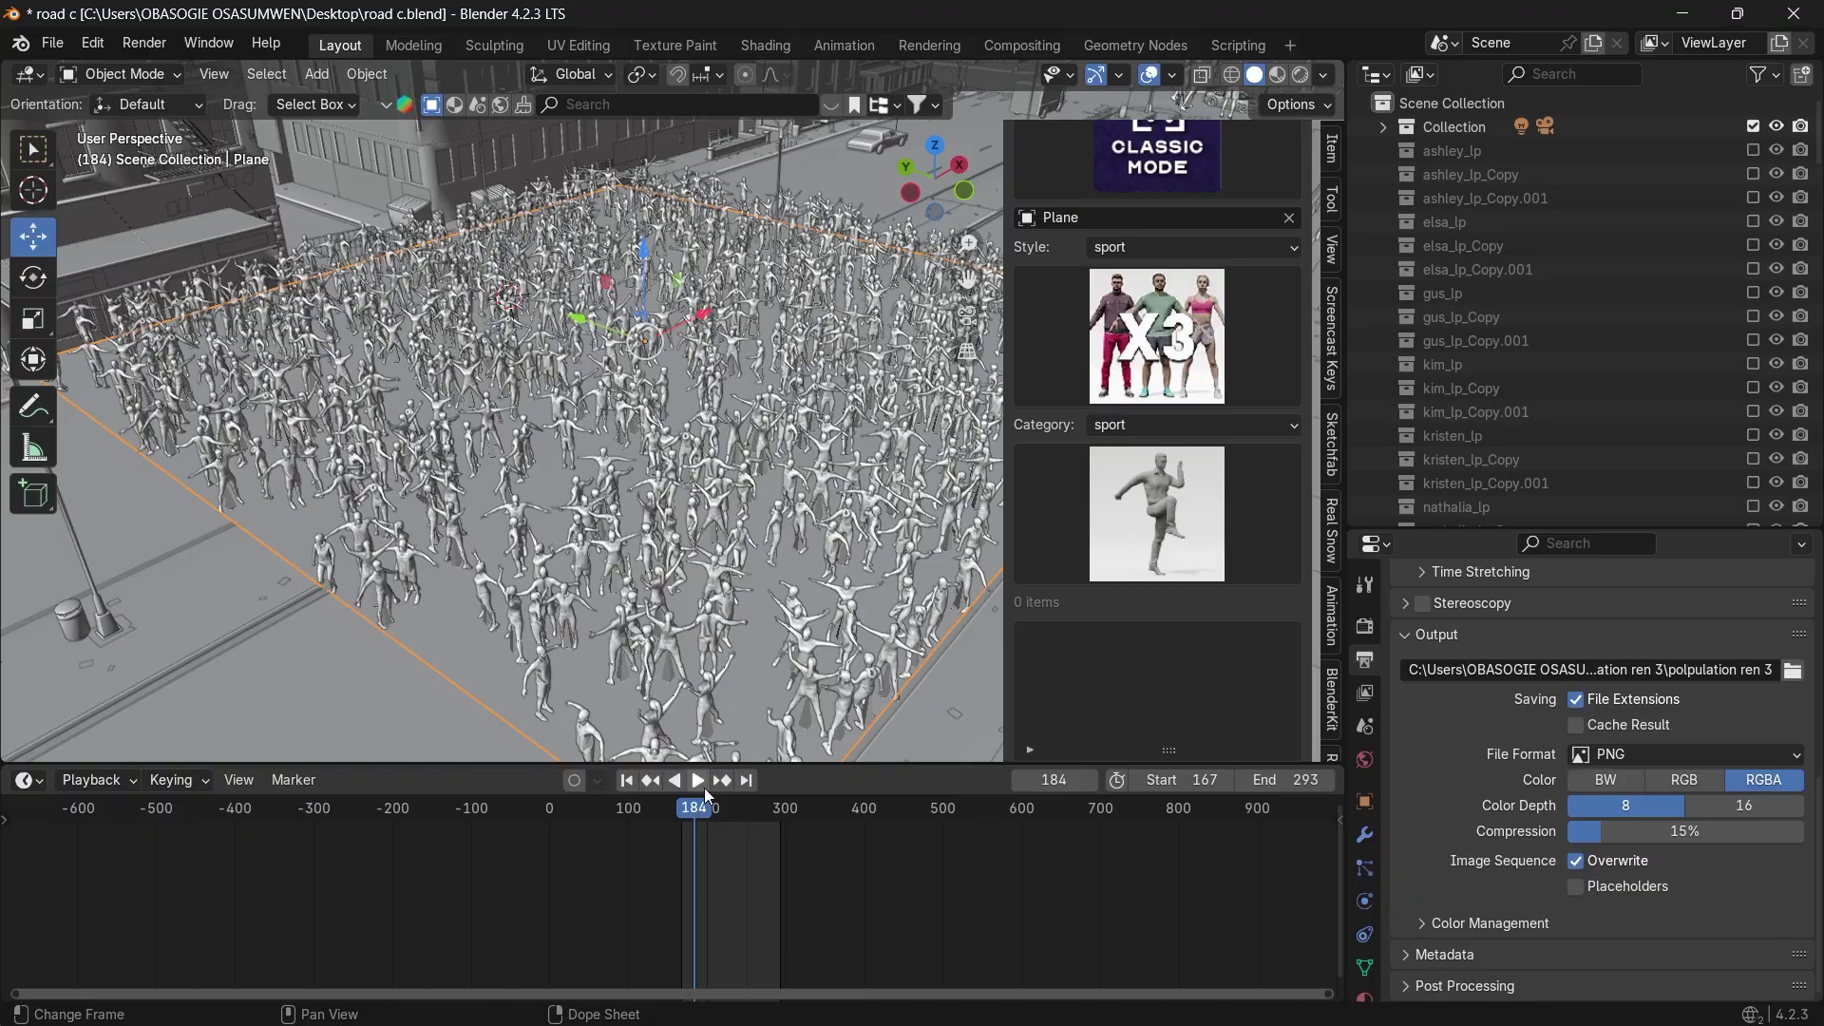
{"action": "left_click", "coordinate": [701, 787]}
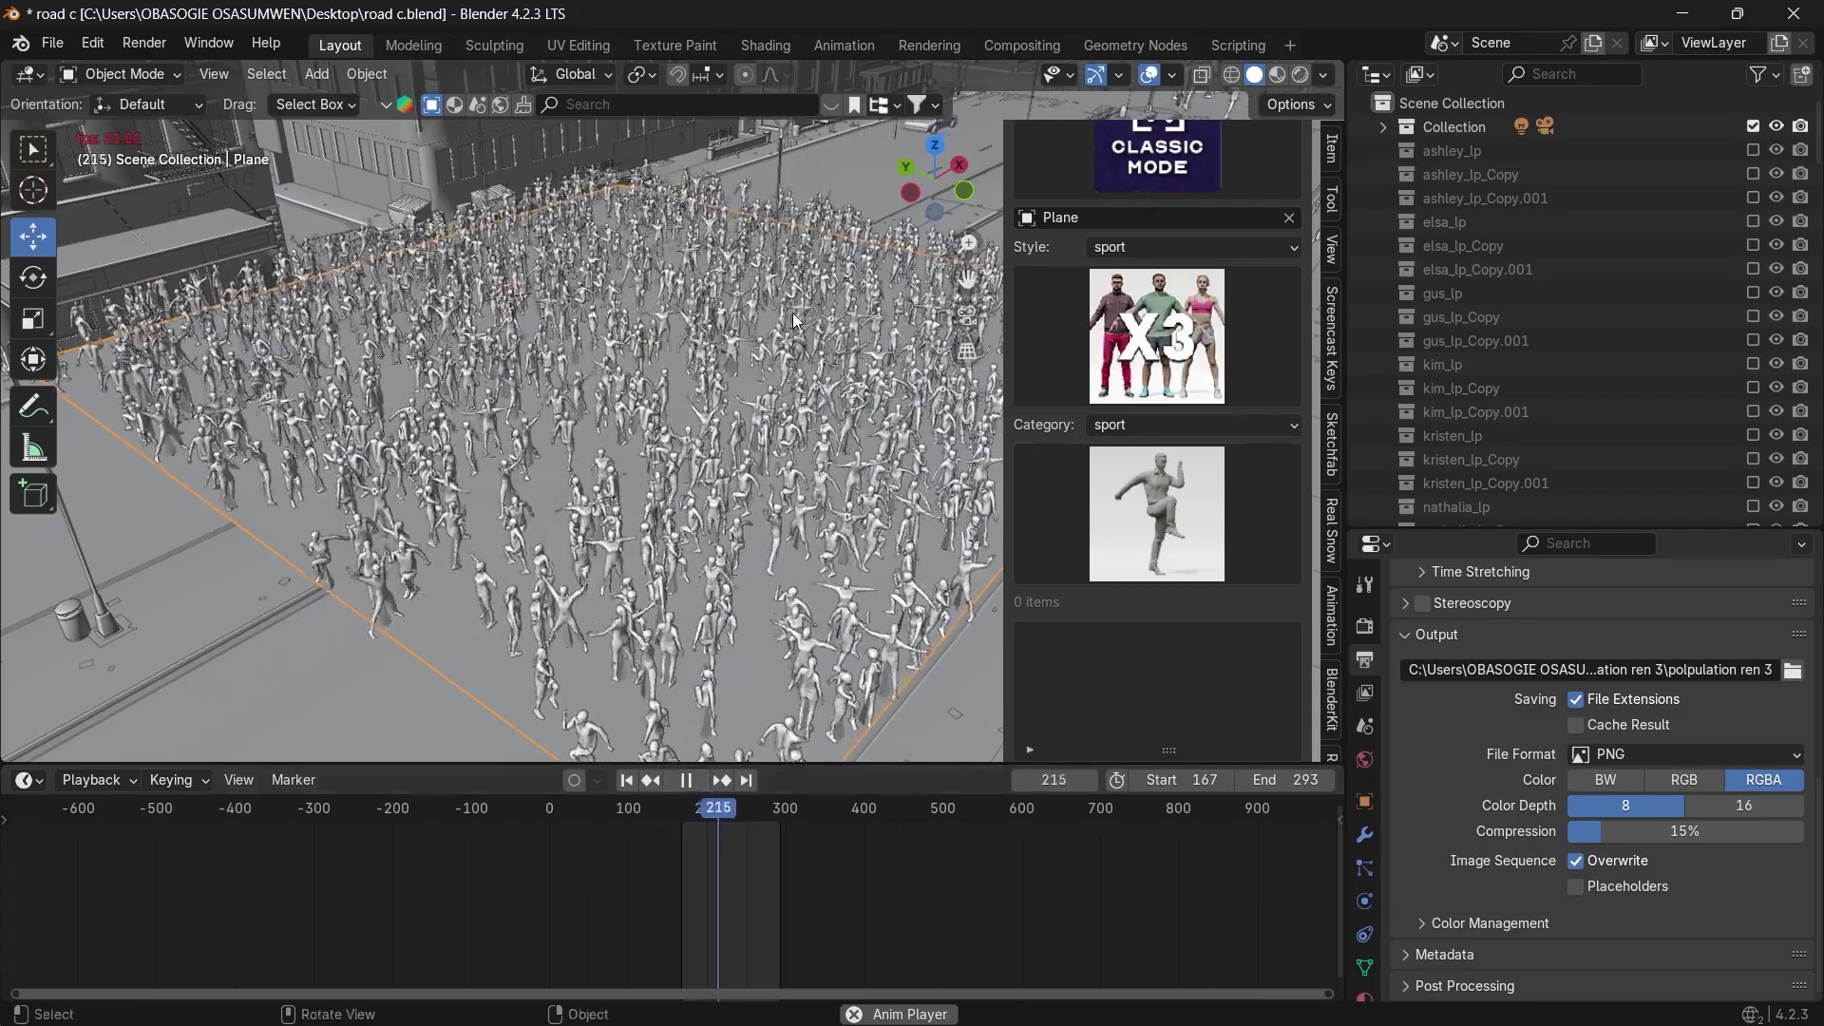
{"action": "left_click_drag", "start_coordinate": [927, 196], "coordinate": [936, 196]}
{"action": "middle_click_drag", "start_coordinate": [940, 204], "coordinate": [949, 207]}
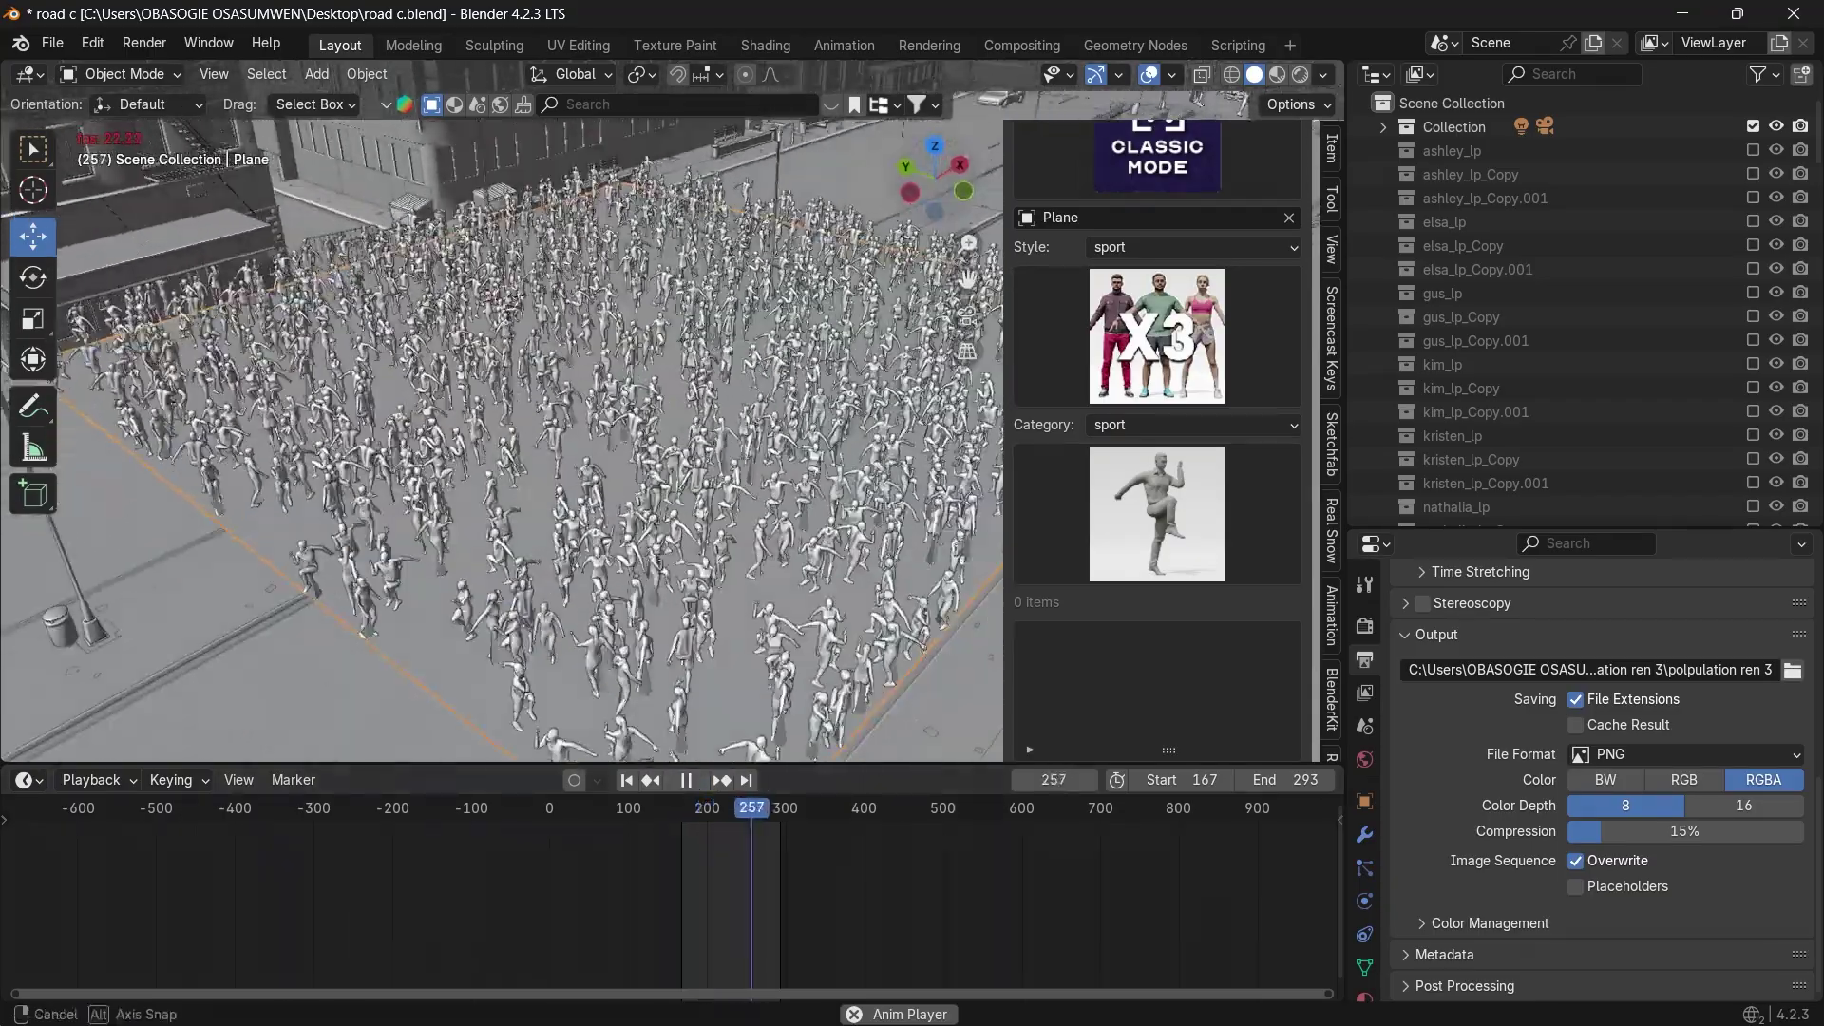
{"action": "left_click_drag", "start_coordinate": [930, 186], "coordinate": [918, 186]}
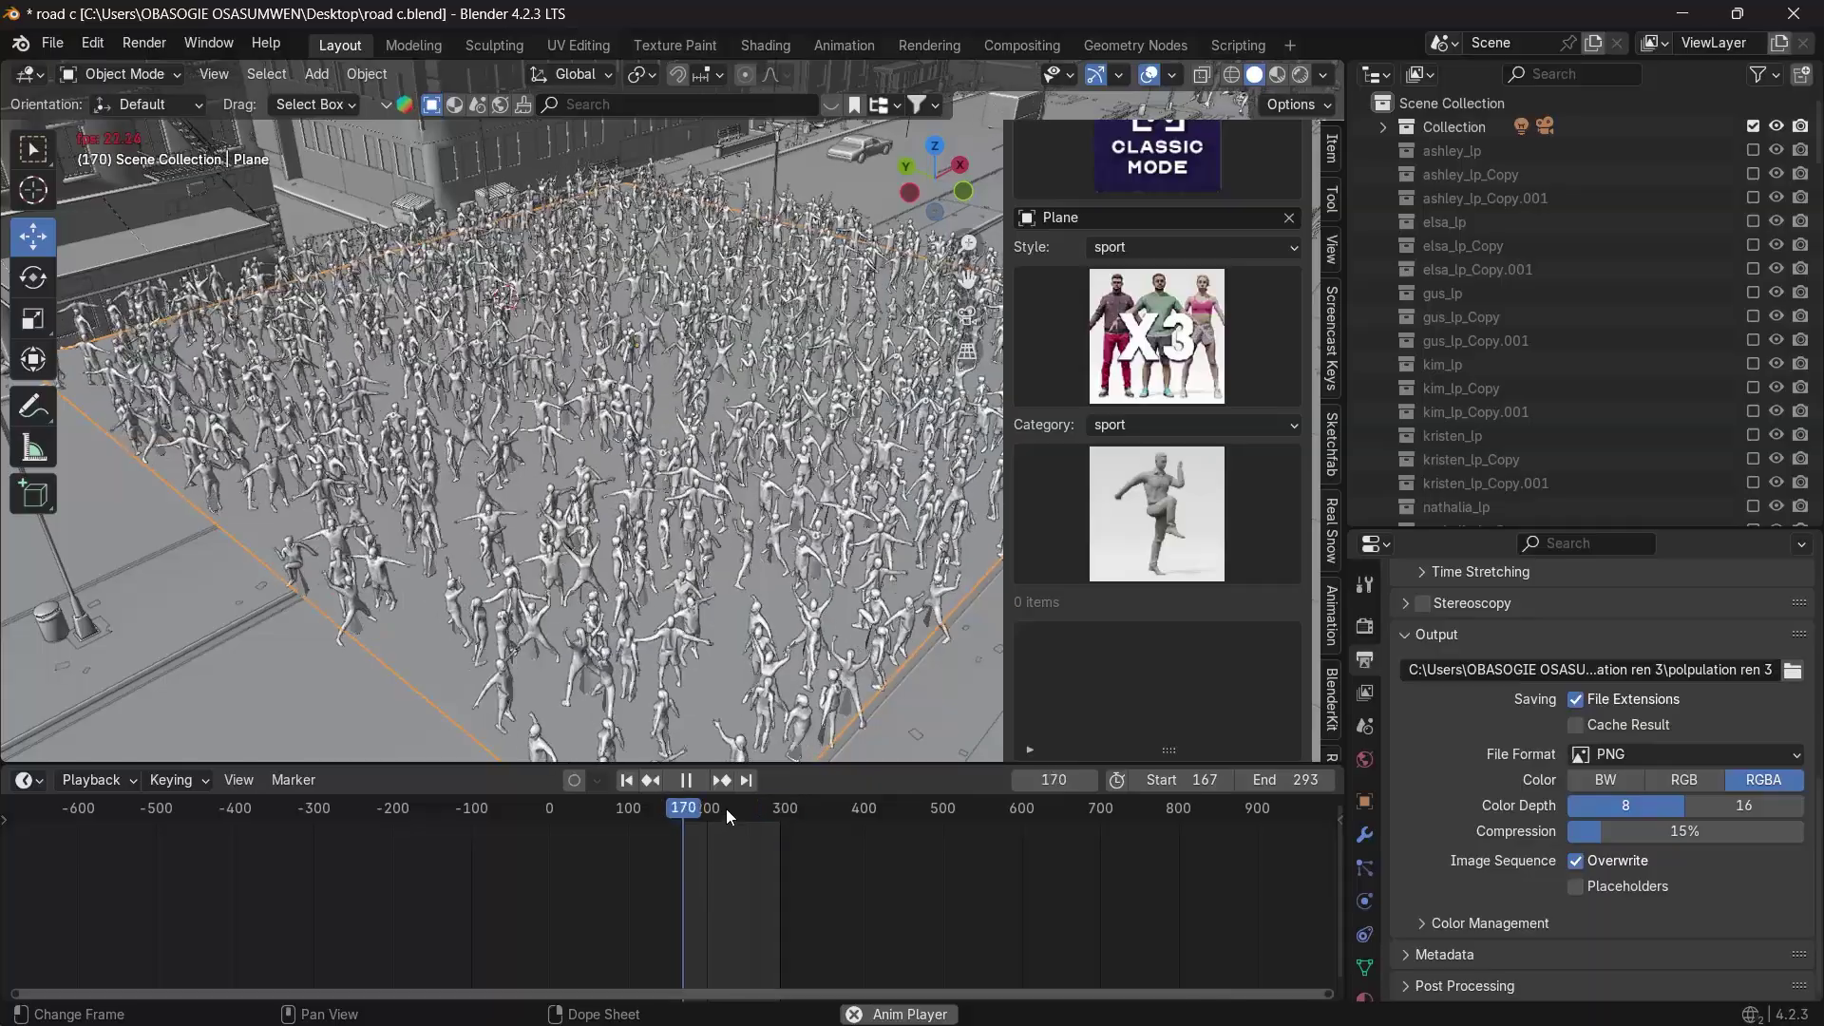
{"action": "left_click", "coordinate": [707, 810]}
{"action": "key", "text": "space"}
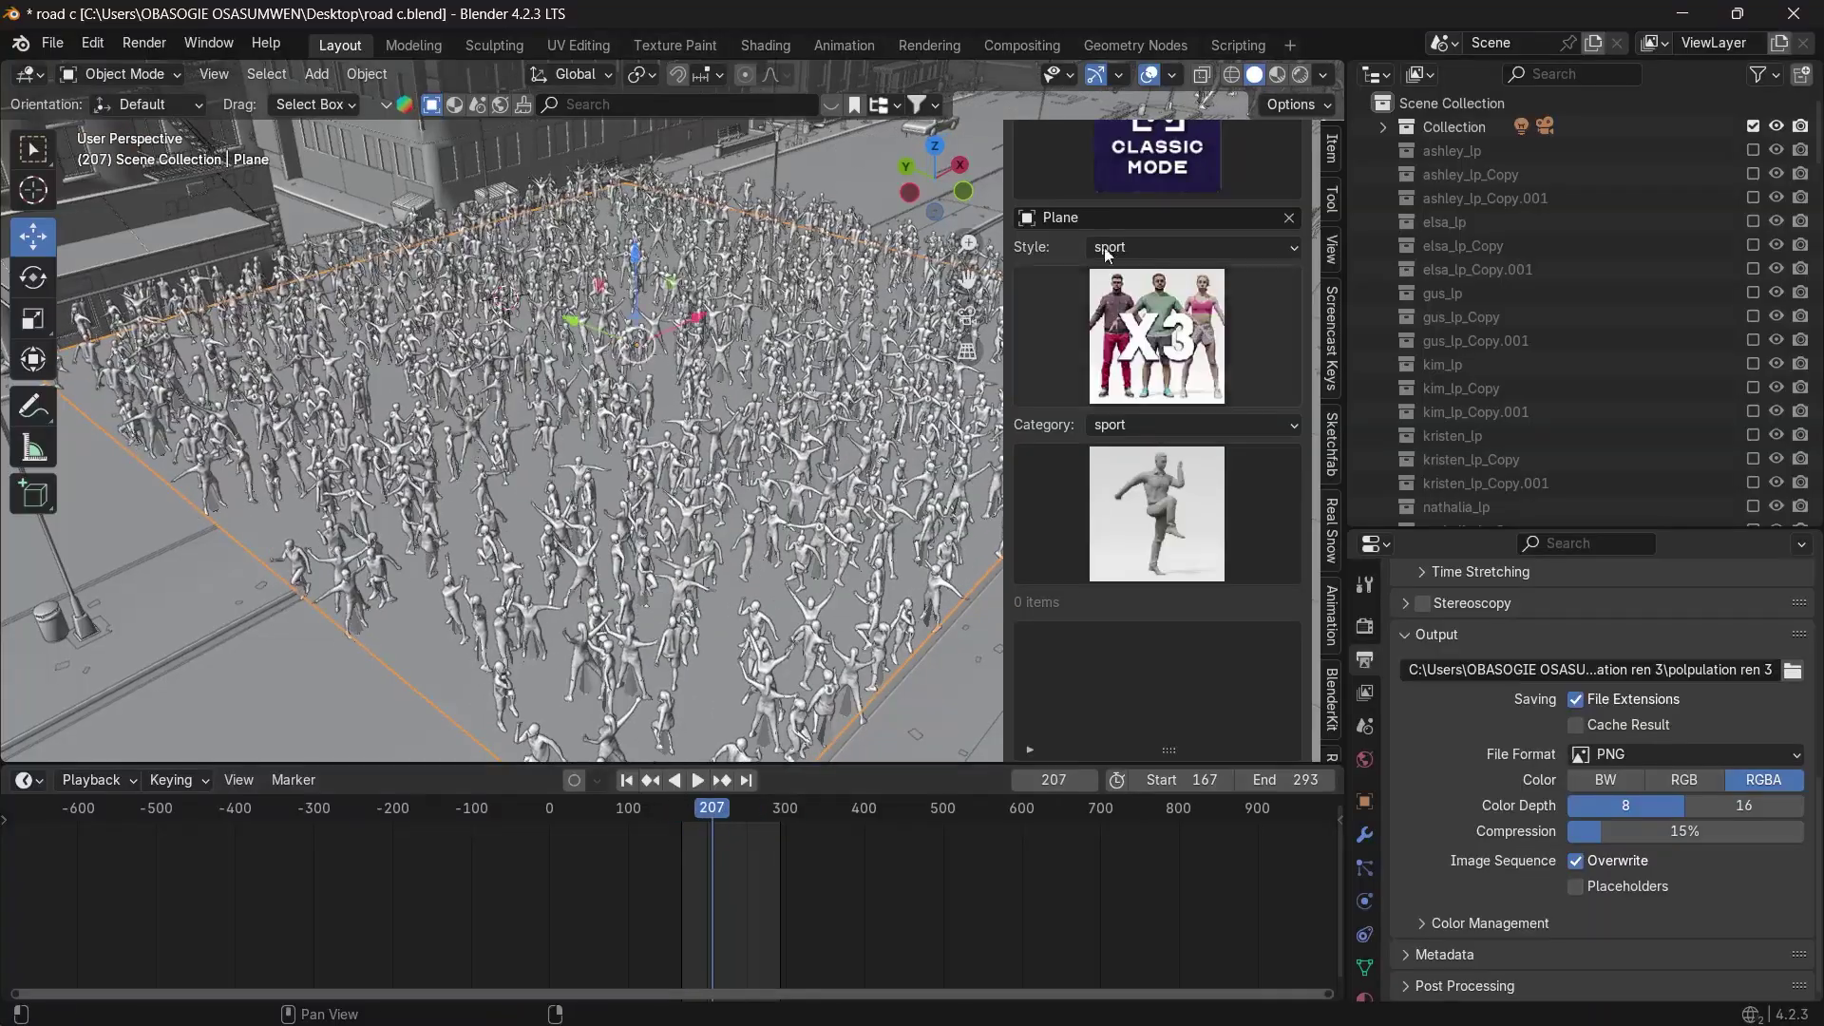
Switch the viewport to rendered shading and hide the Plane under the crowd.
{"action": "left_click", "coordinate": [1298, 76]}
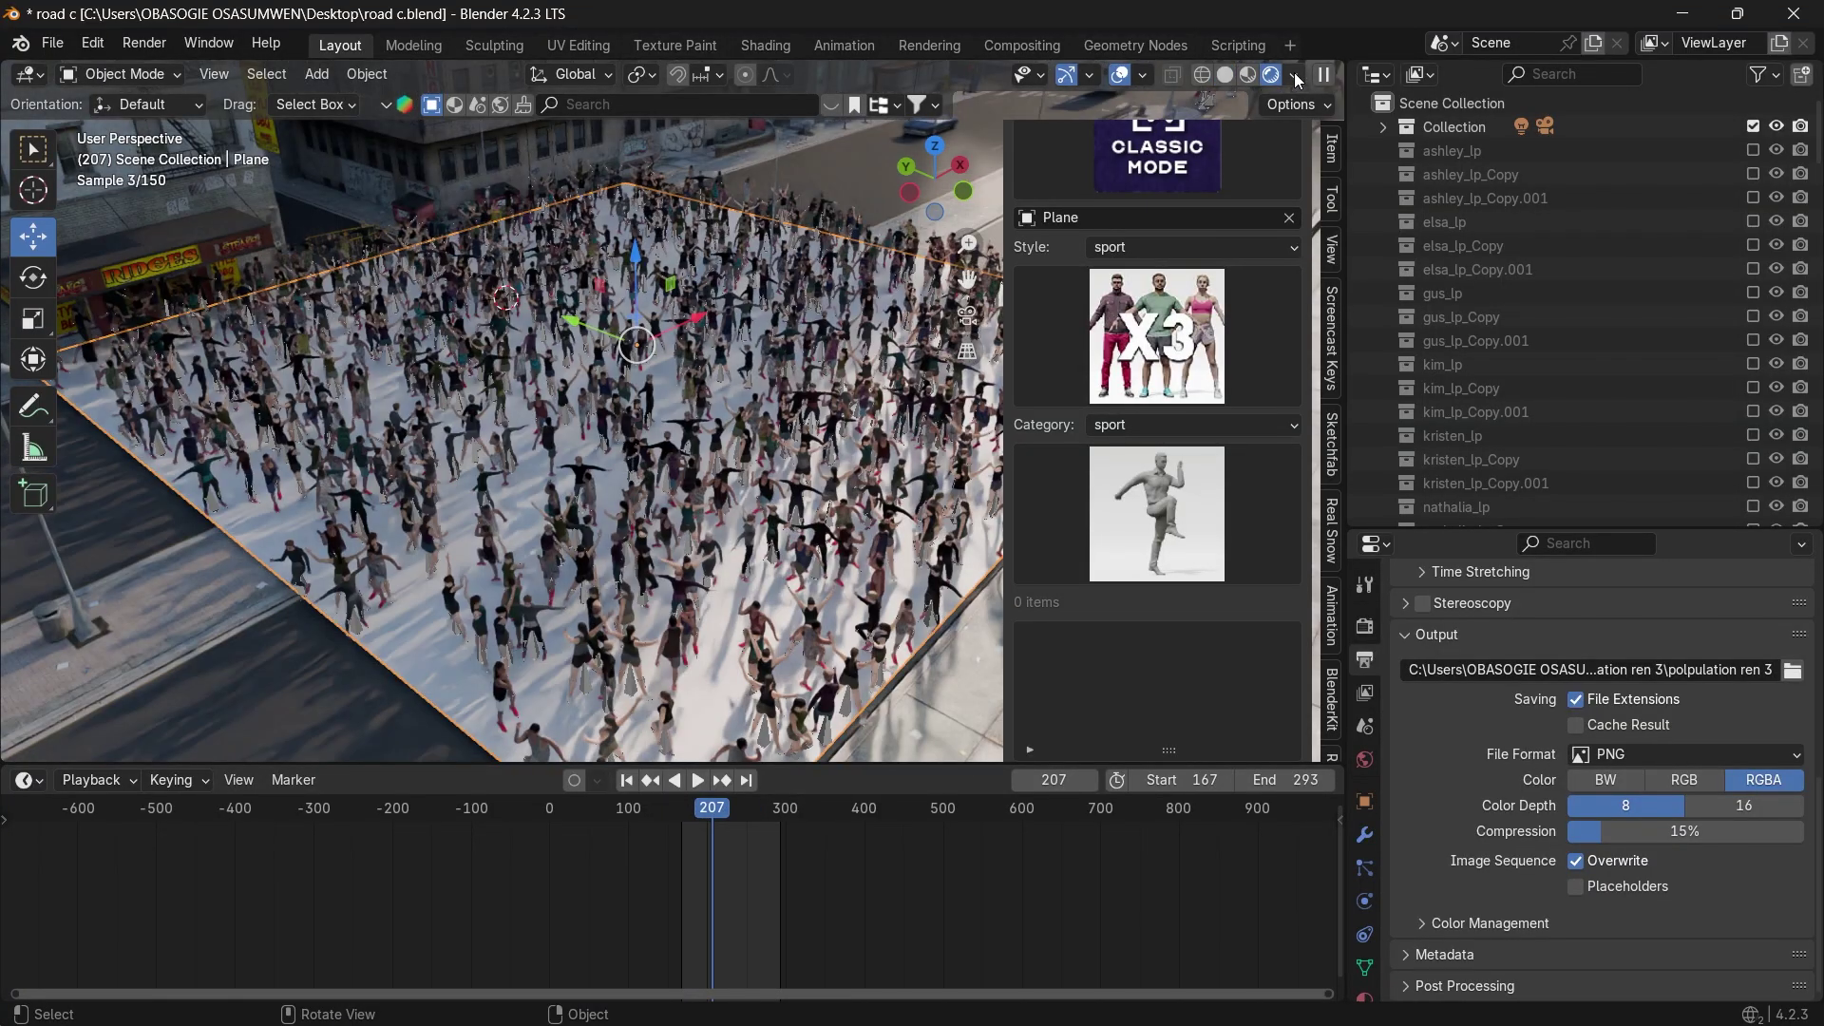
{"action": "scroll", "coordinate": [1617, 485], "scroll_direction": "down", "scroll_amount": 10}
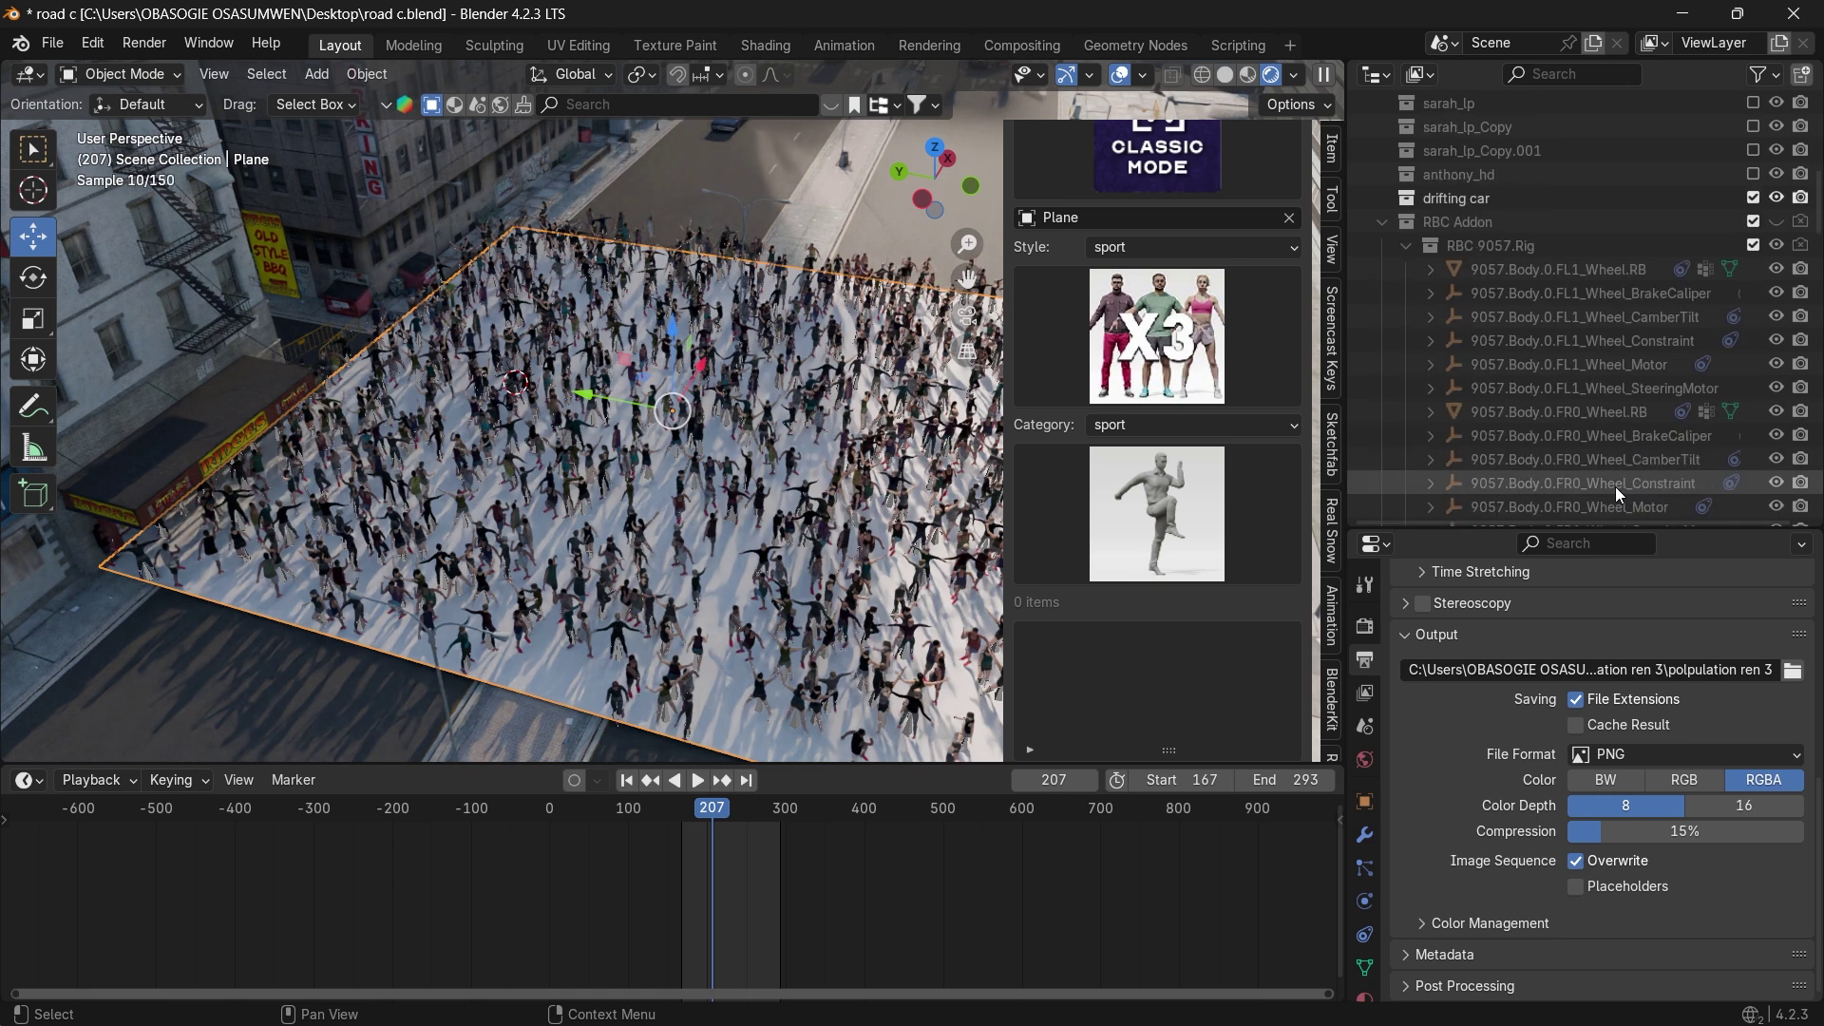
{"action": "scroll", "coordinate": [1621, 477], "scroll_direction": "down", "scroll_amount": 8}
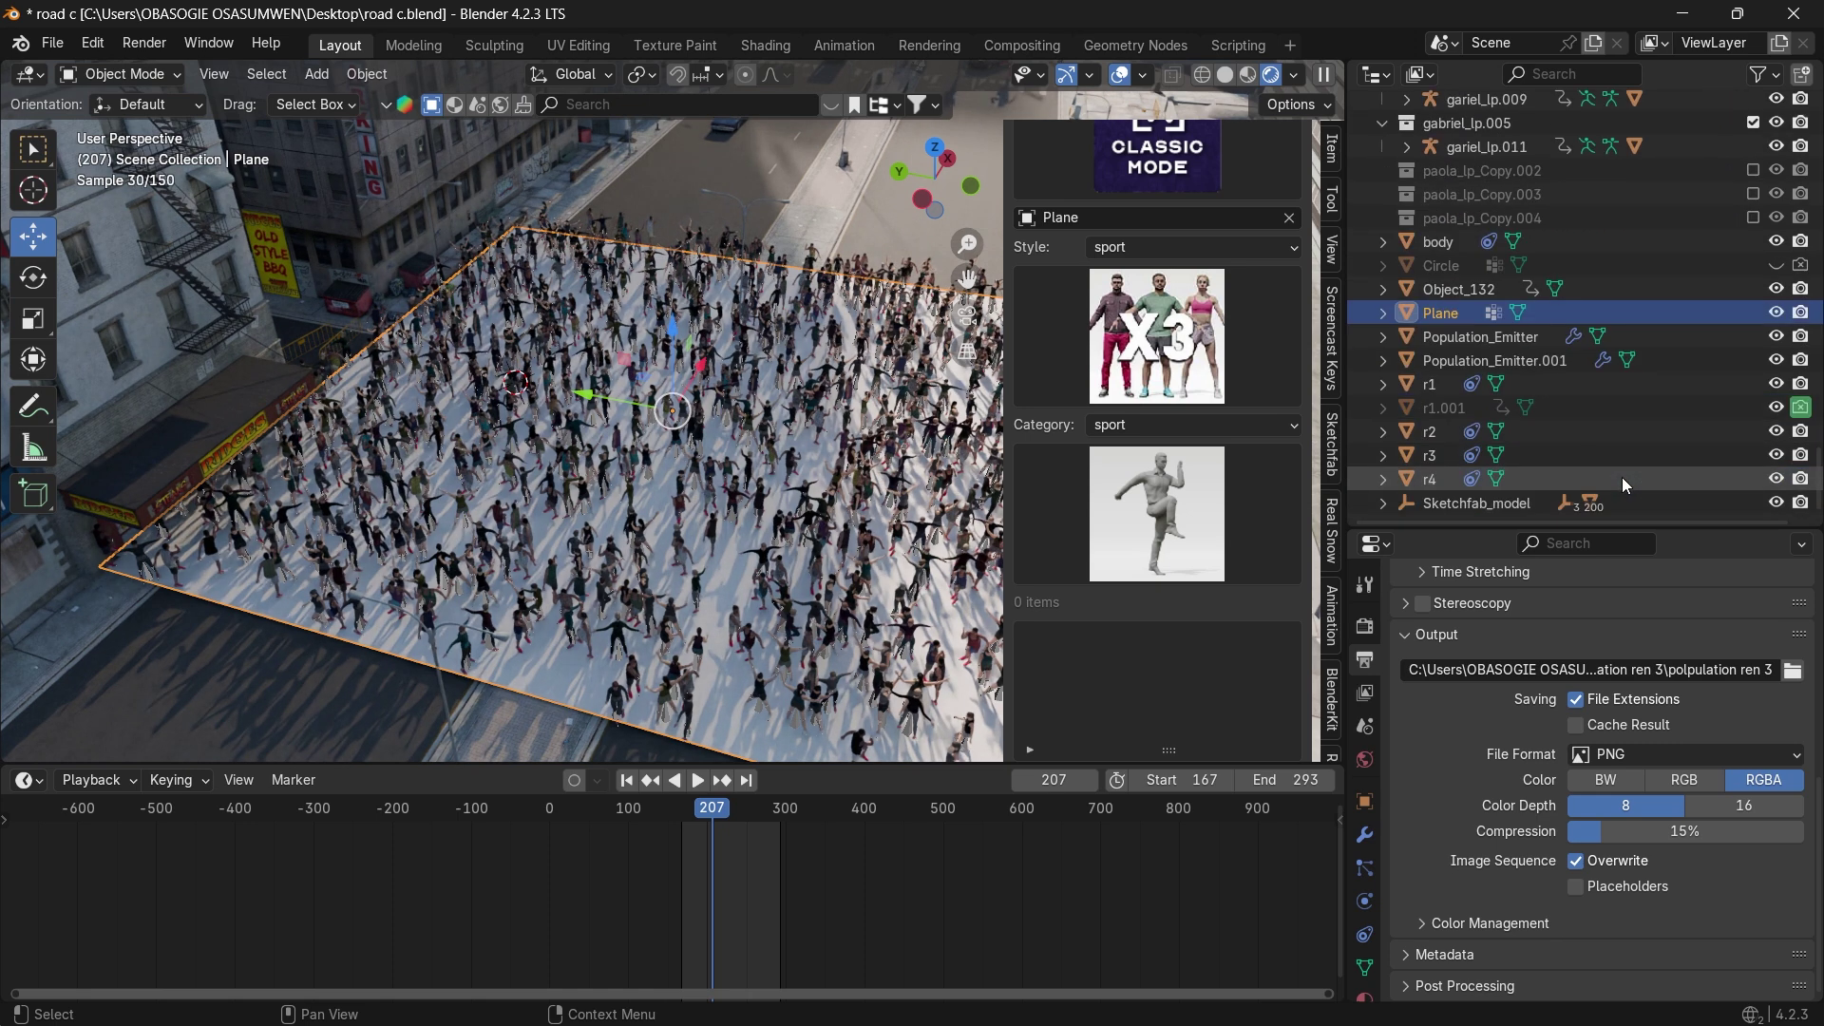
{"action": "left_click", "coordinate": [1775, 313]}
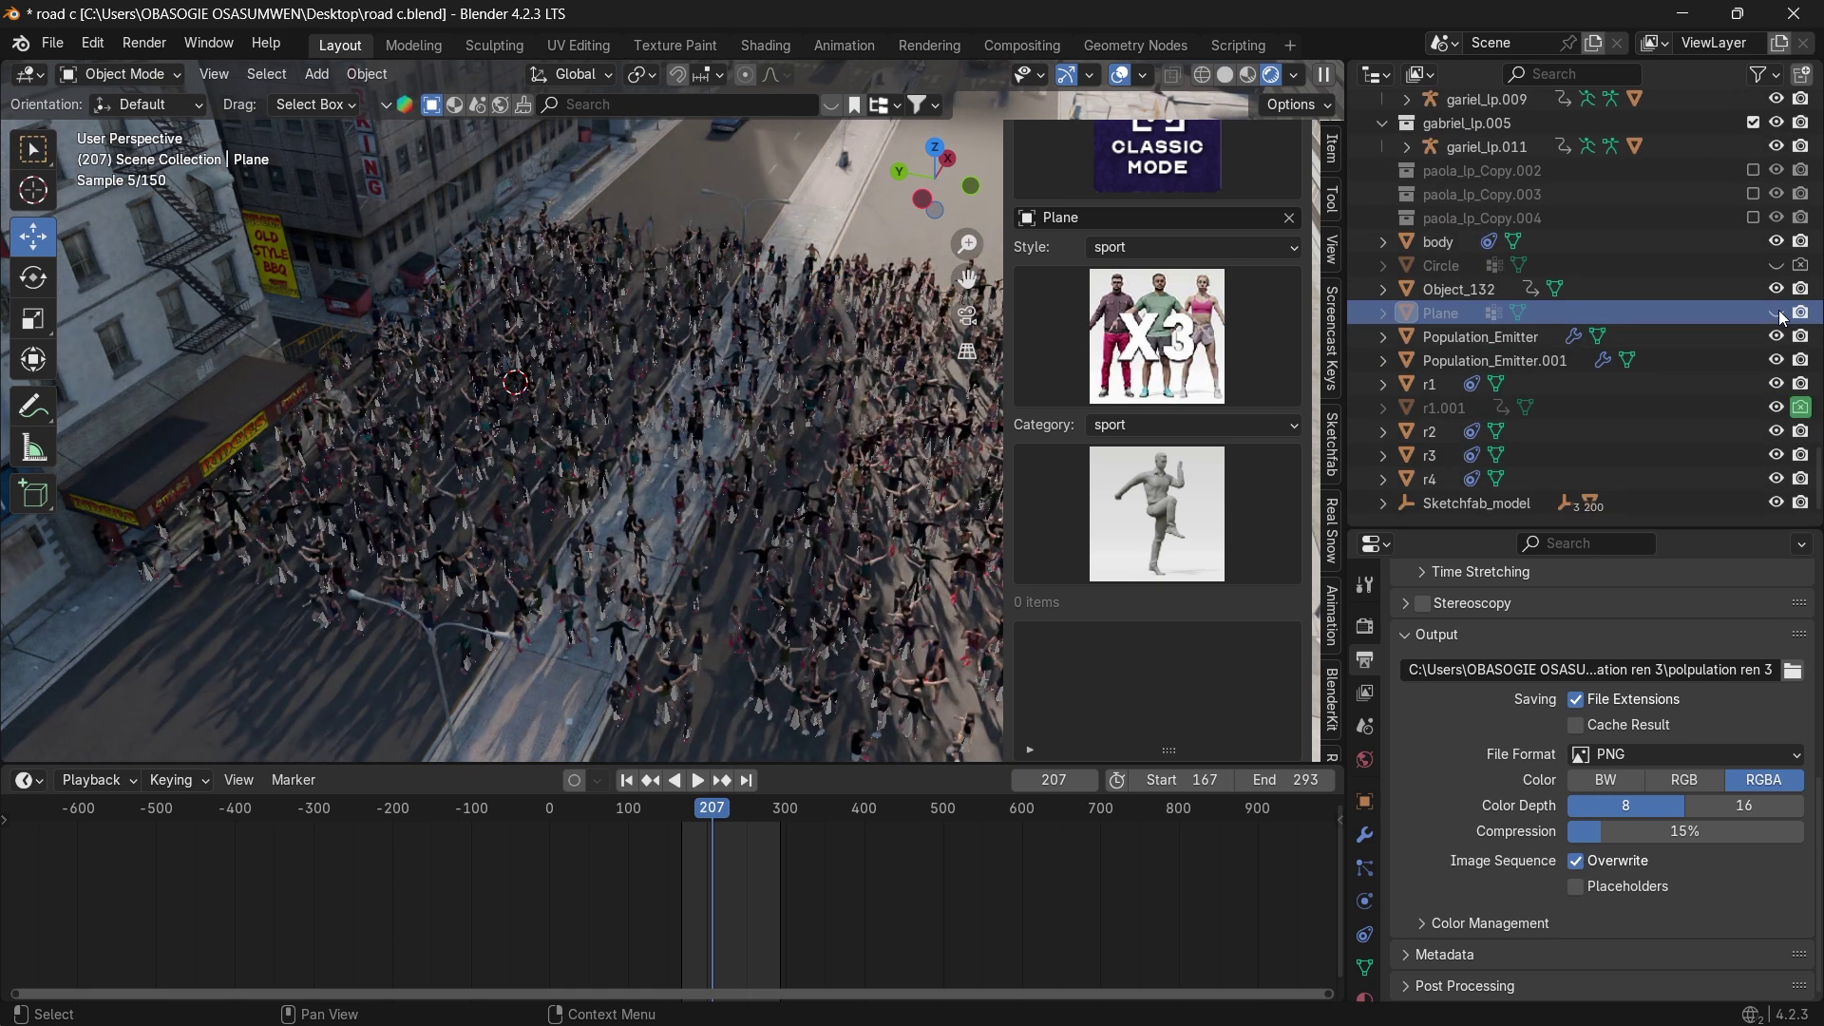
Play the animation in the rendered view and set the crowd's Distance Min to 2.21 m.
{"action": "left_click", "coordinate": [698, 780]}
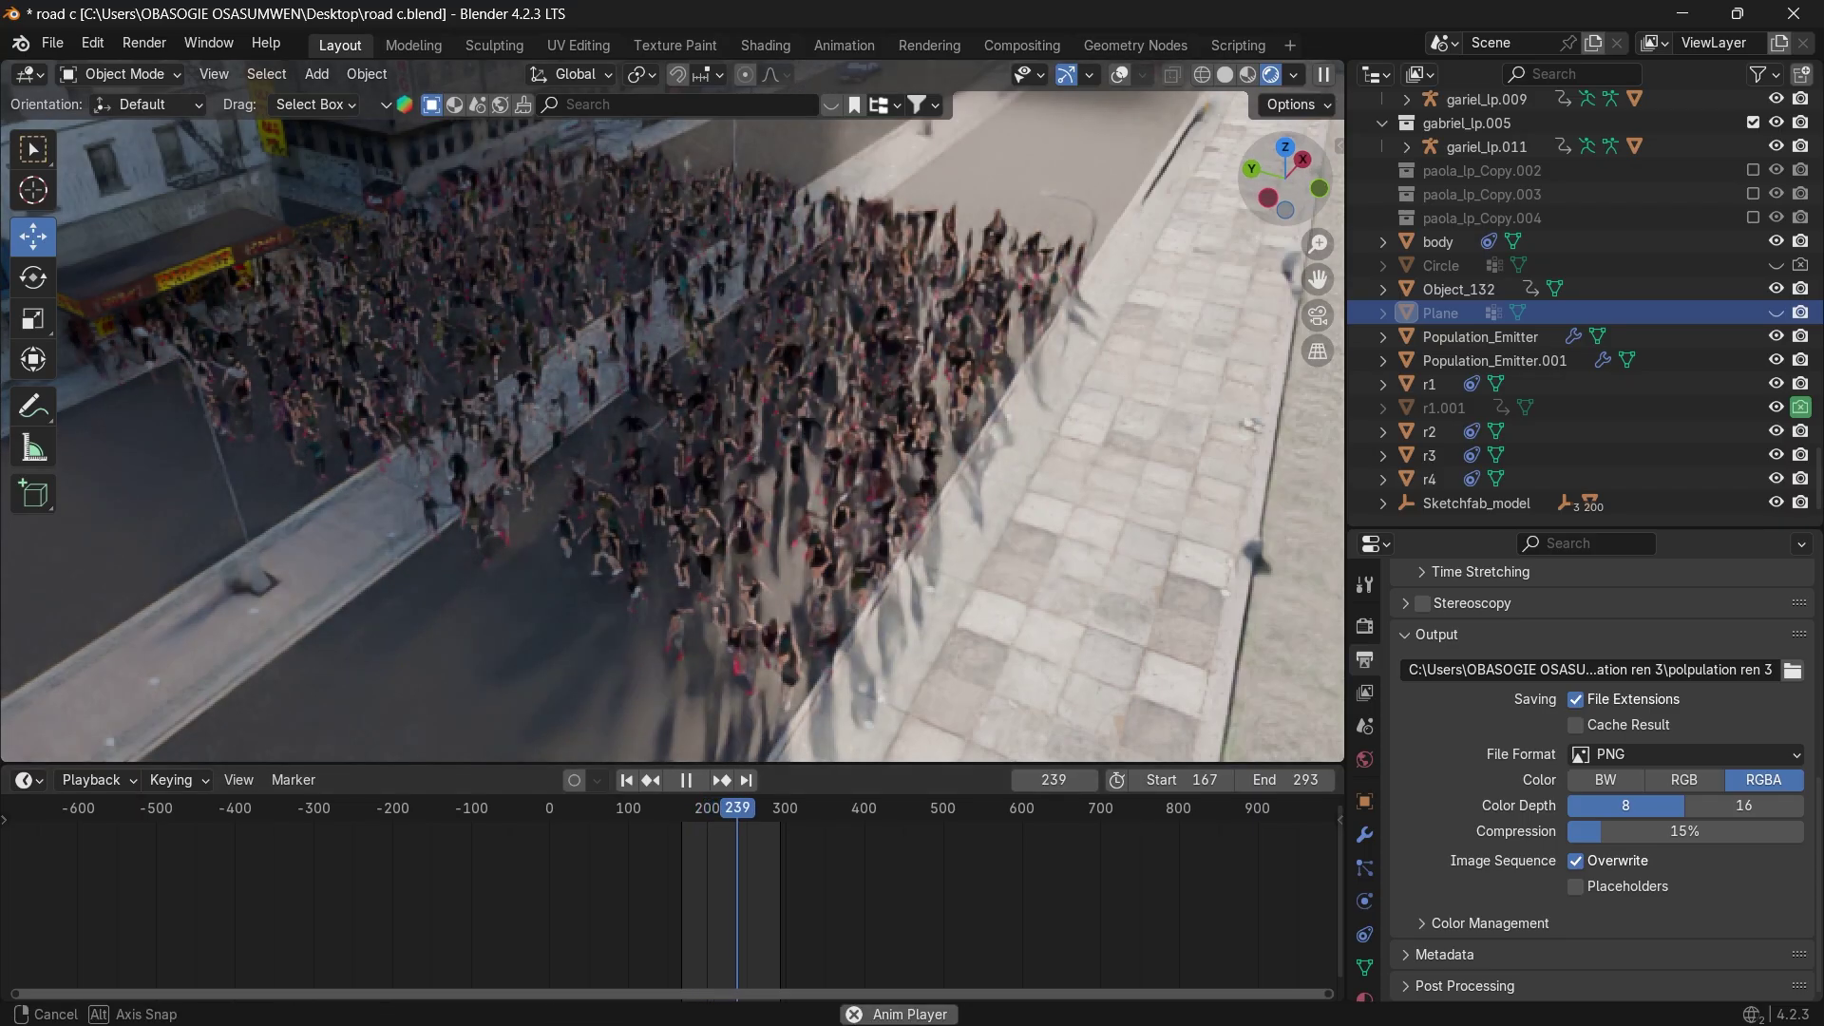
{"action": "mouse_move", "coordinate": [1296, 177]}
{"action": "left_mouse_down"}
{"action": "mouse_move", "coordinate": [1315, 185]}
{"action": "mouse_move", "coordinate": [1296, 181]}
{"action": "left_mouse_up"}
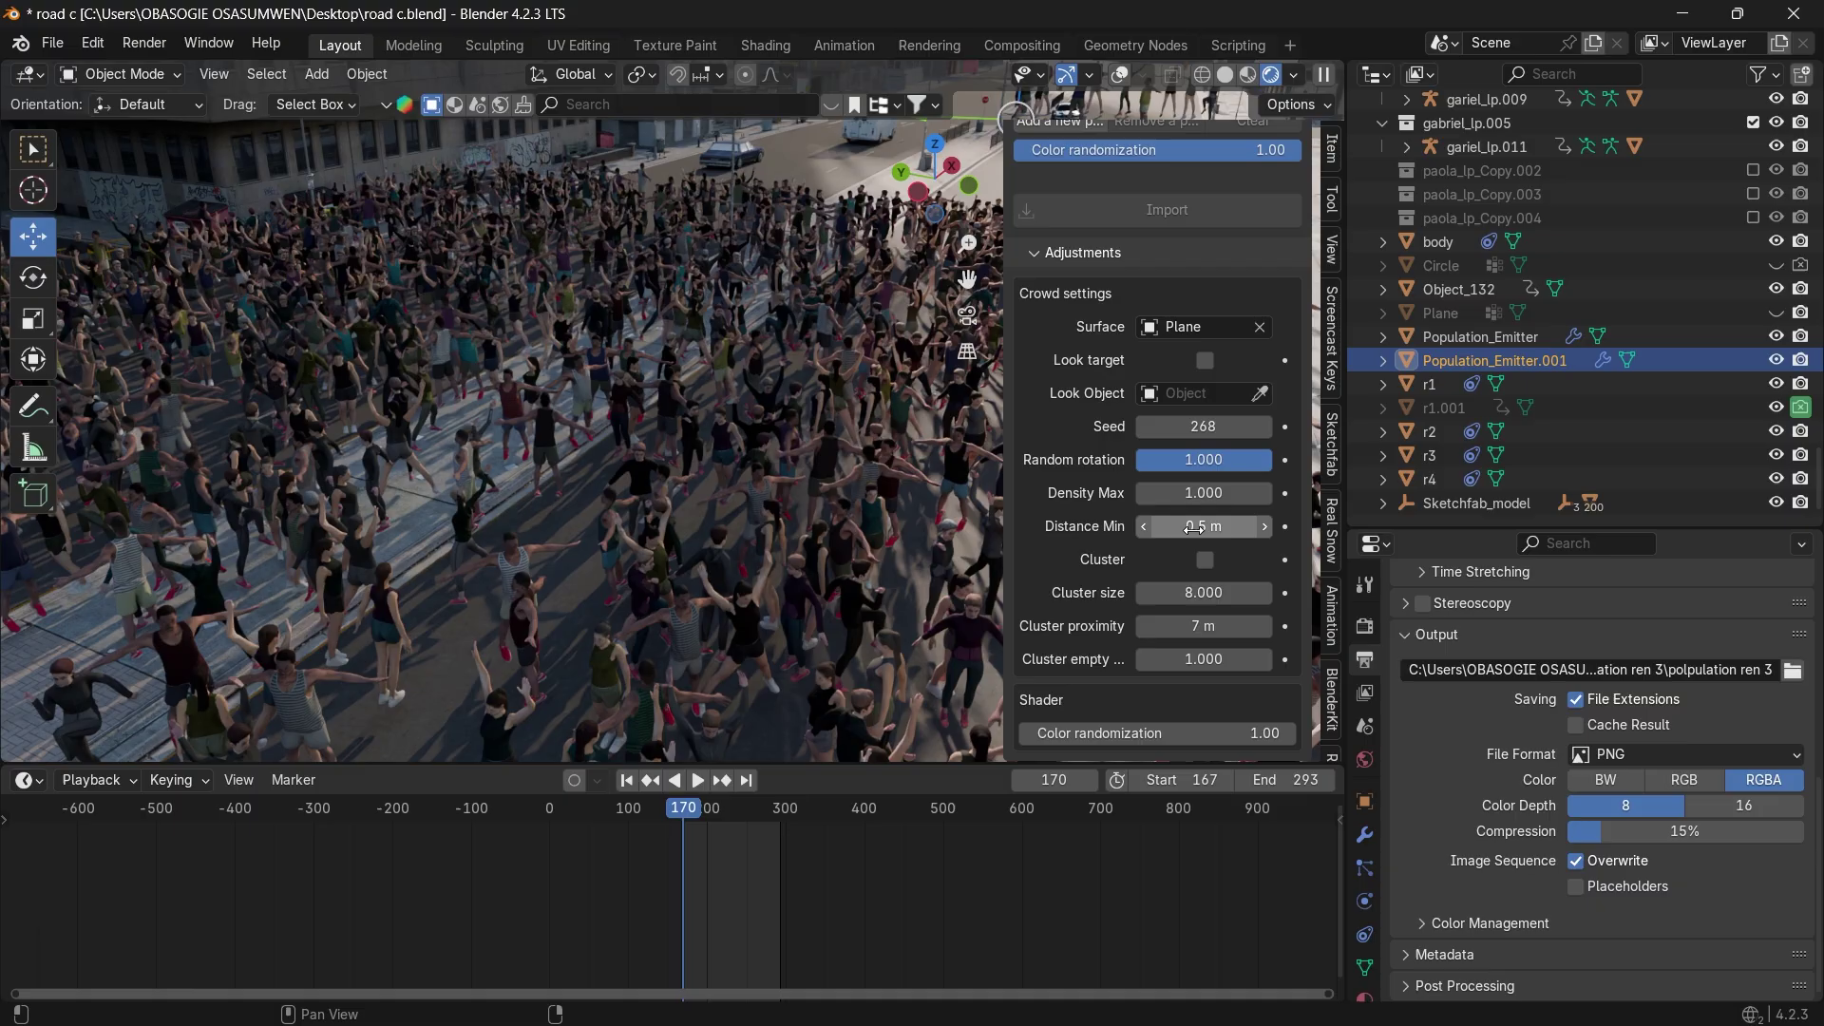
{"action": "left_click_drag", "start_coordinate": [1193, 528], "coordinate": [1388, 528]}
{"action": "scroll", "coordinate": [663, 338], "scroll_direction": "down", "scroll_amount": 5}
{"action": "middle_click_drag", "start_coordinate": [663, 338], "coordinate": [698, 297]}
{"action": "middle_click_drag", "start_coordinate": [551, 218], "coordinate": [904, 197]}
{"action": "middle_click_drag", "start_coordinate": [828, 368], "coordinate": [740, 143]}
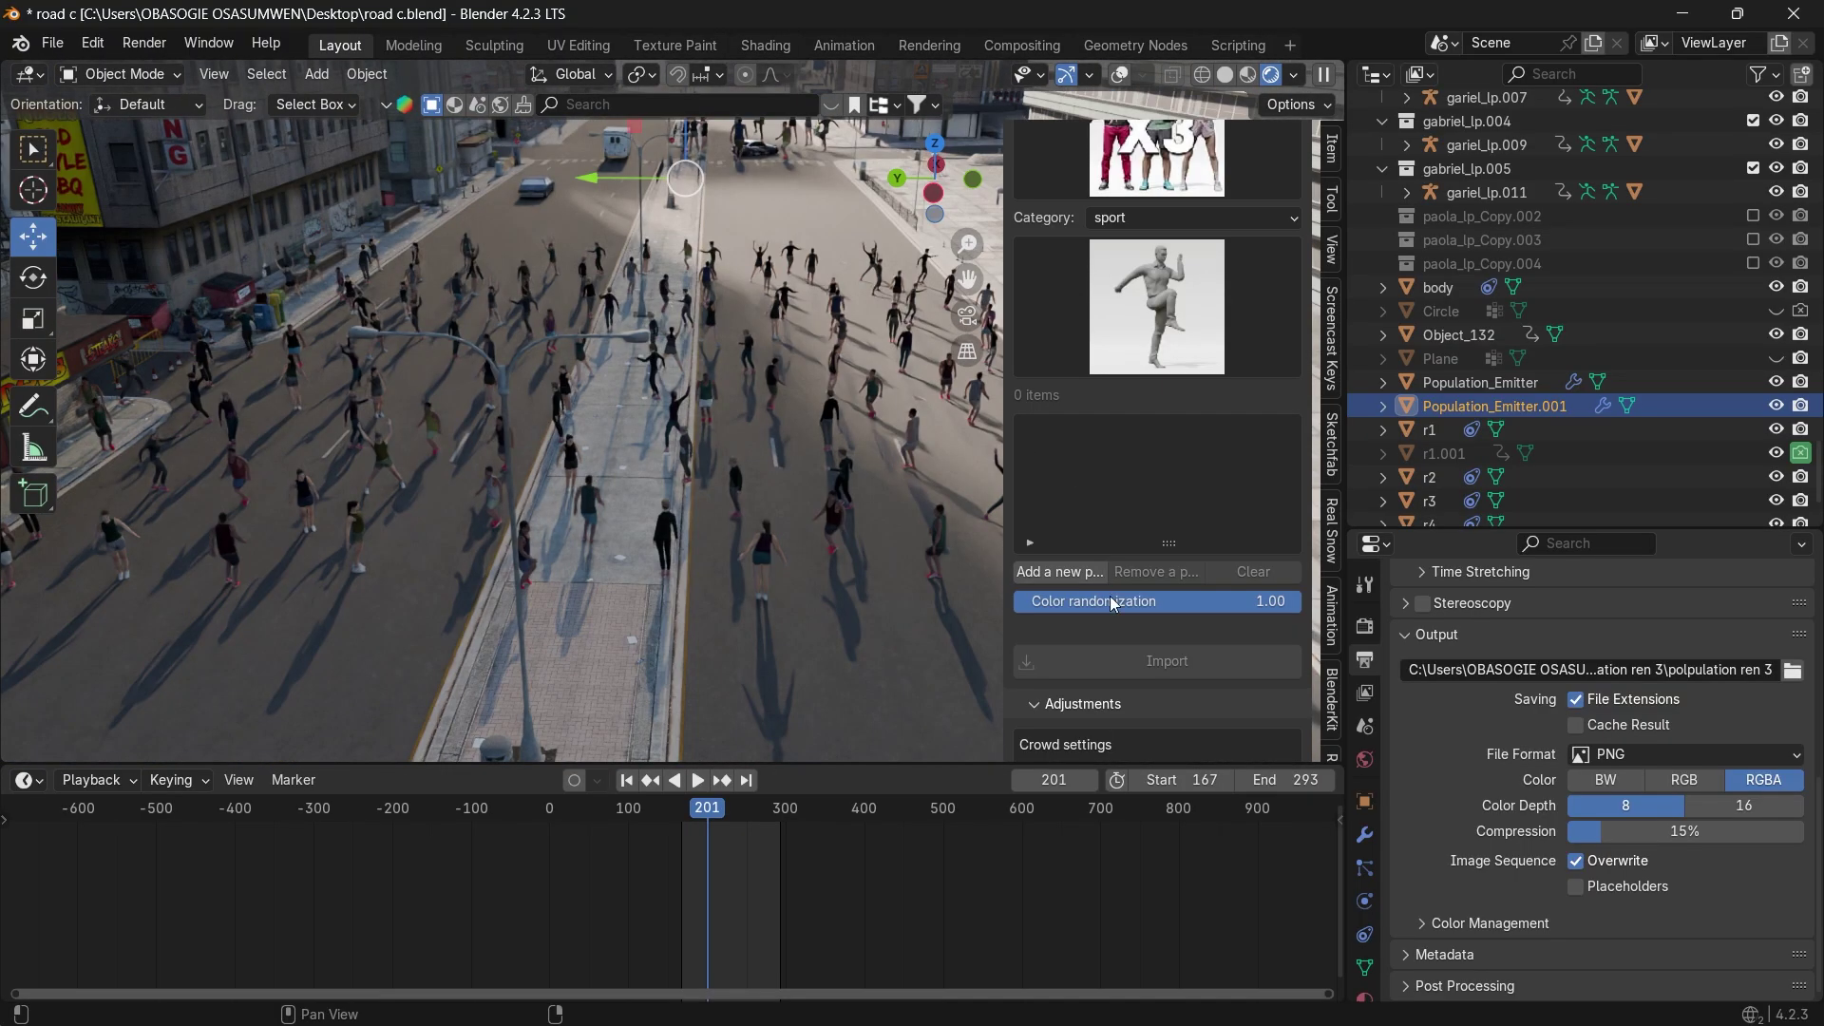
Enable clustering for the crowd, with Distance Min 0 m, cluster size 12.810 and cluster proximity 6.9 m.
{"action": "scroll", "coordinate": [1109, 596], "scroll_direction": "down", "scroll_amount": 10}
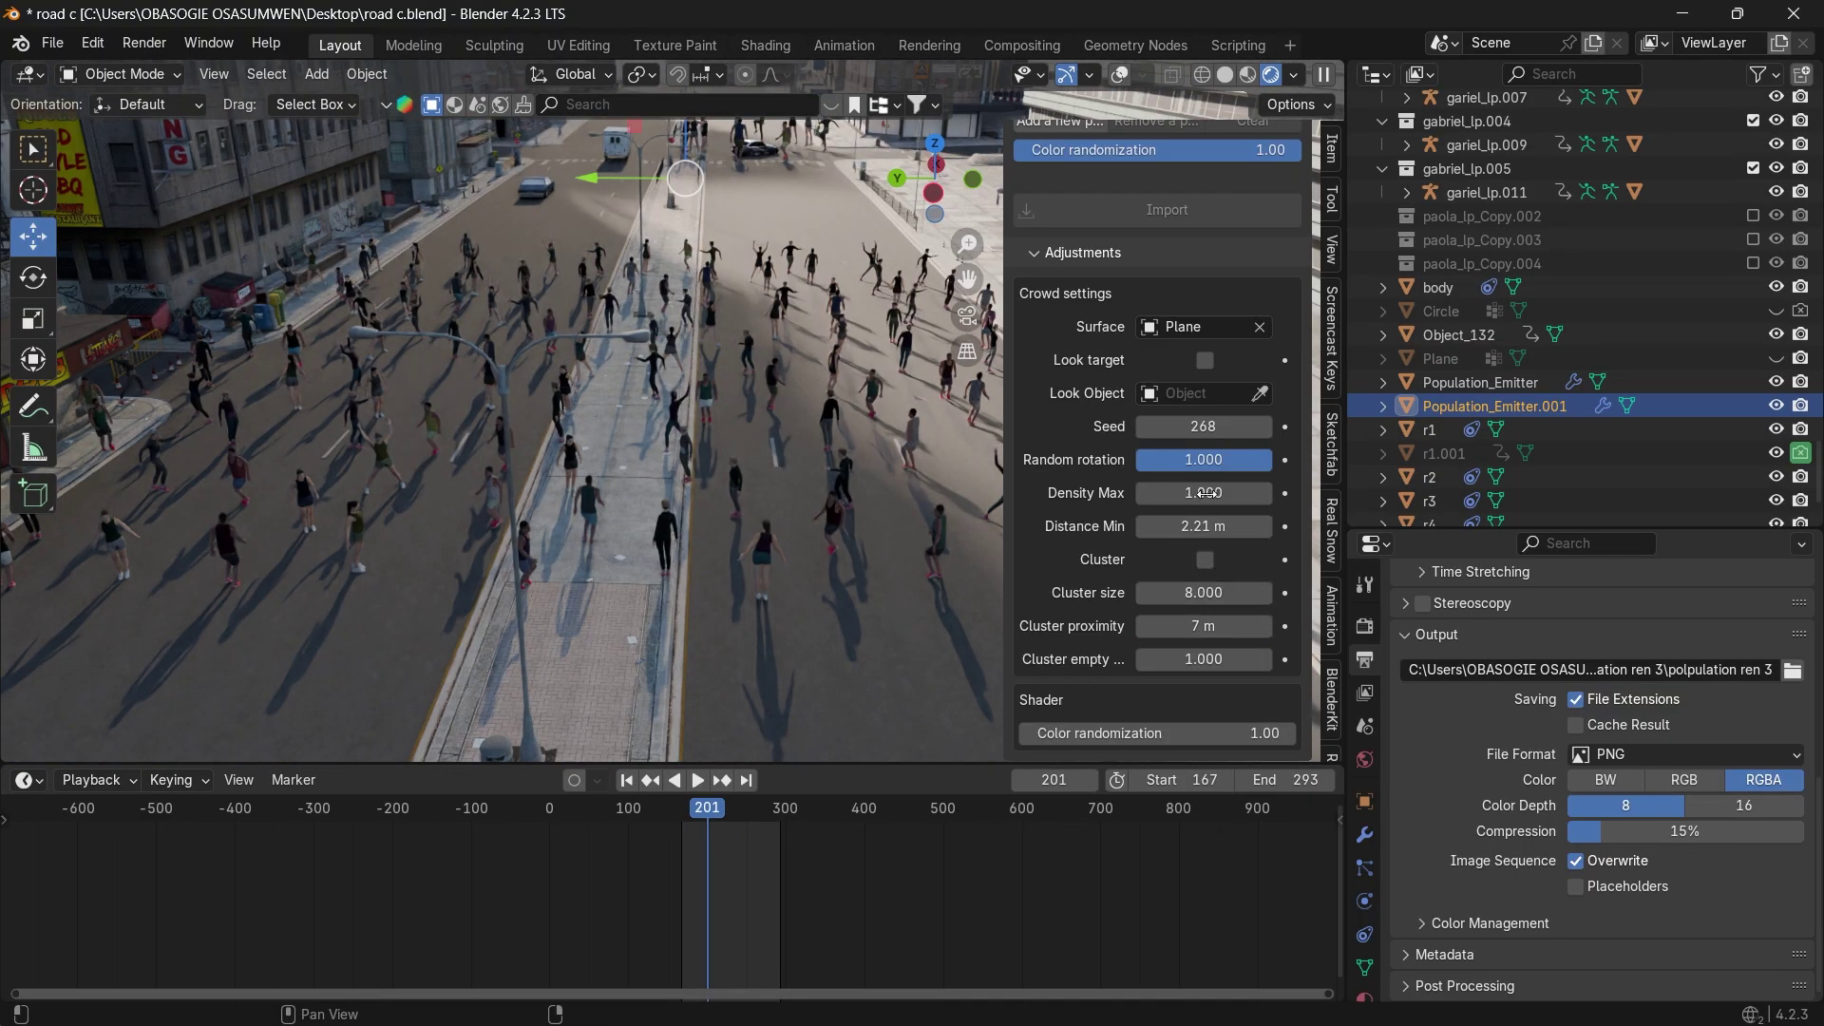
{"action": "left_click", "coordinate": [1206, 560]}
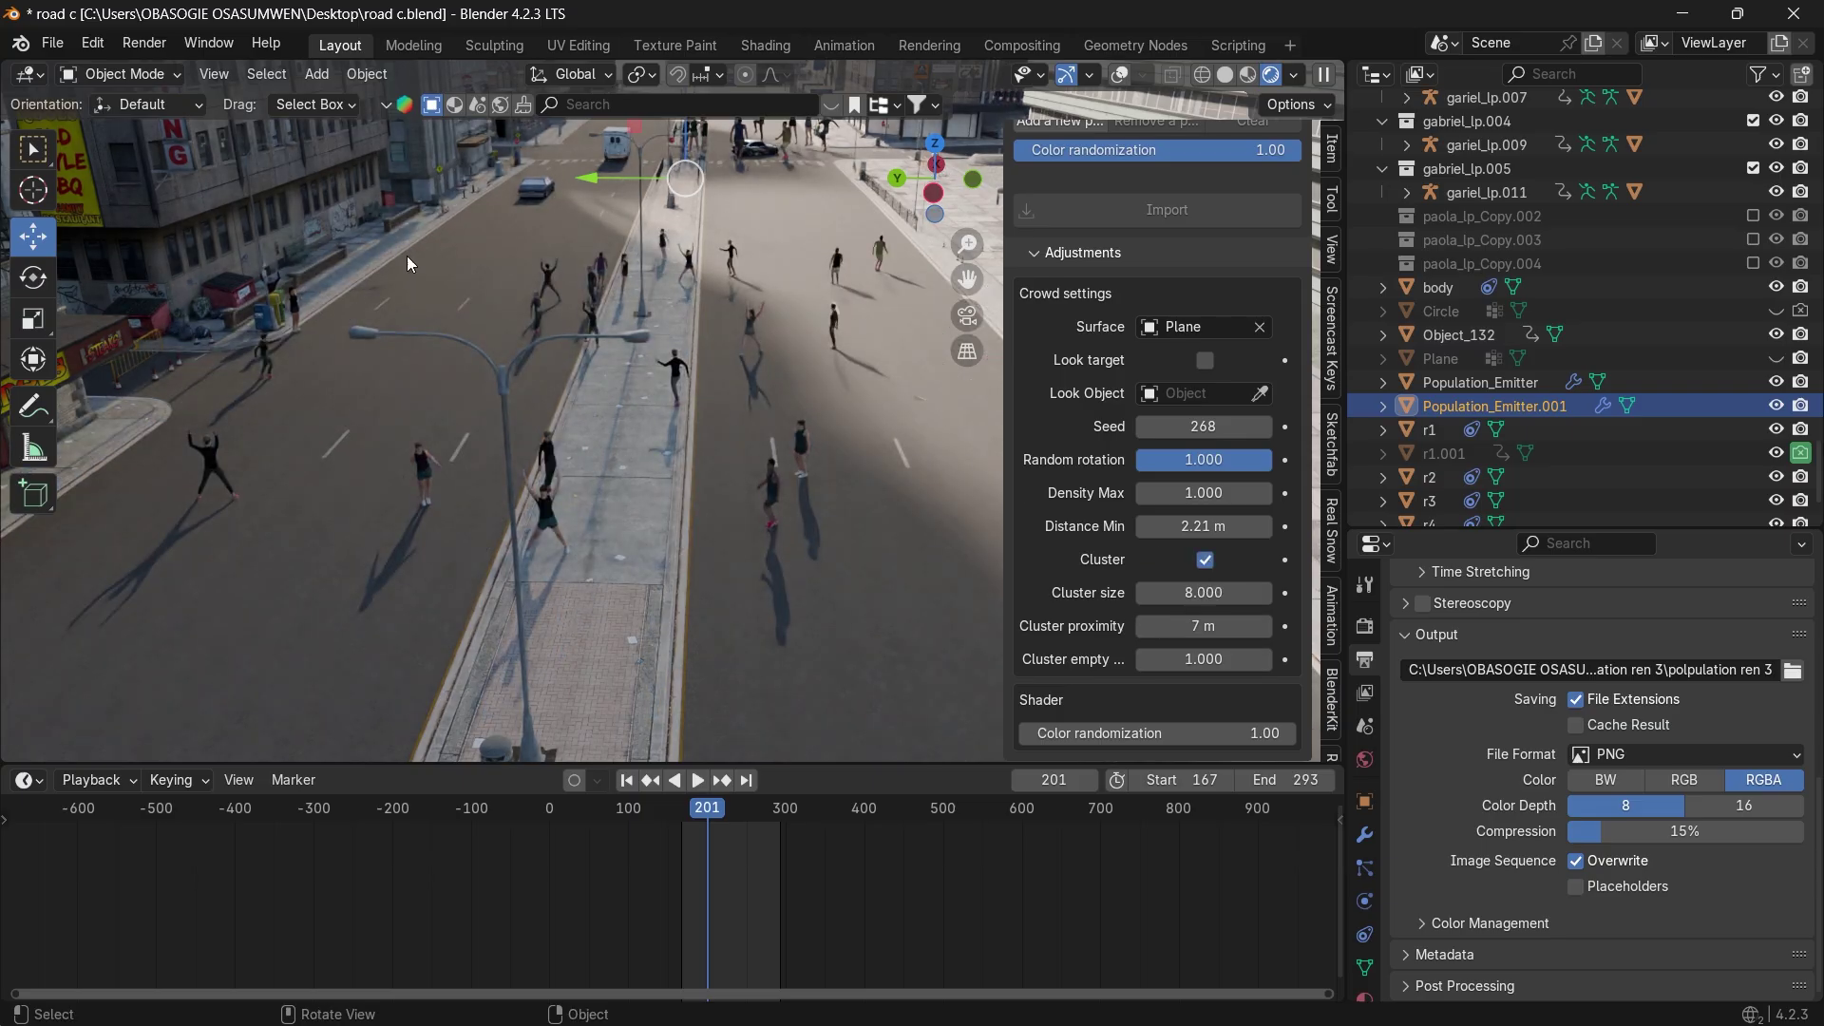
{"action": "left_click_drag", "start_coordinate": [933, 193], "coordinate": [935, 206]}
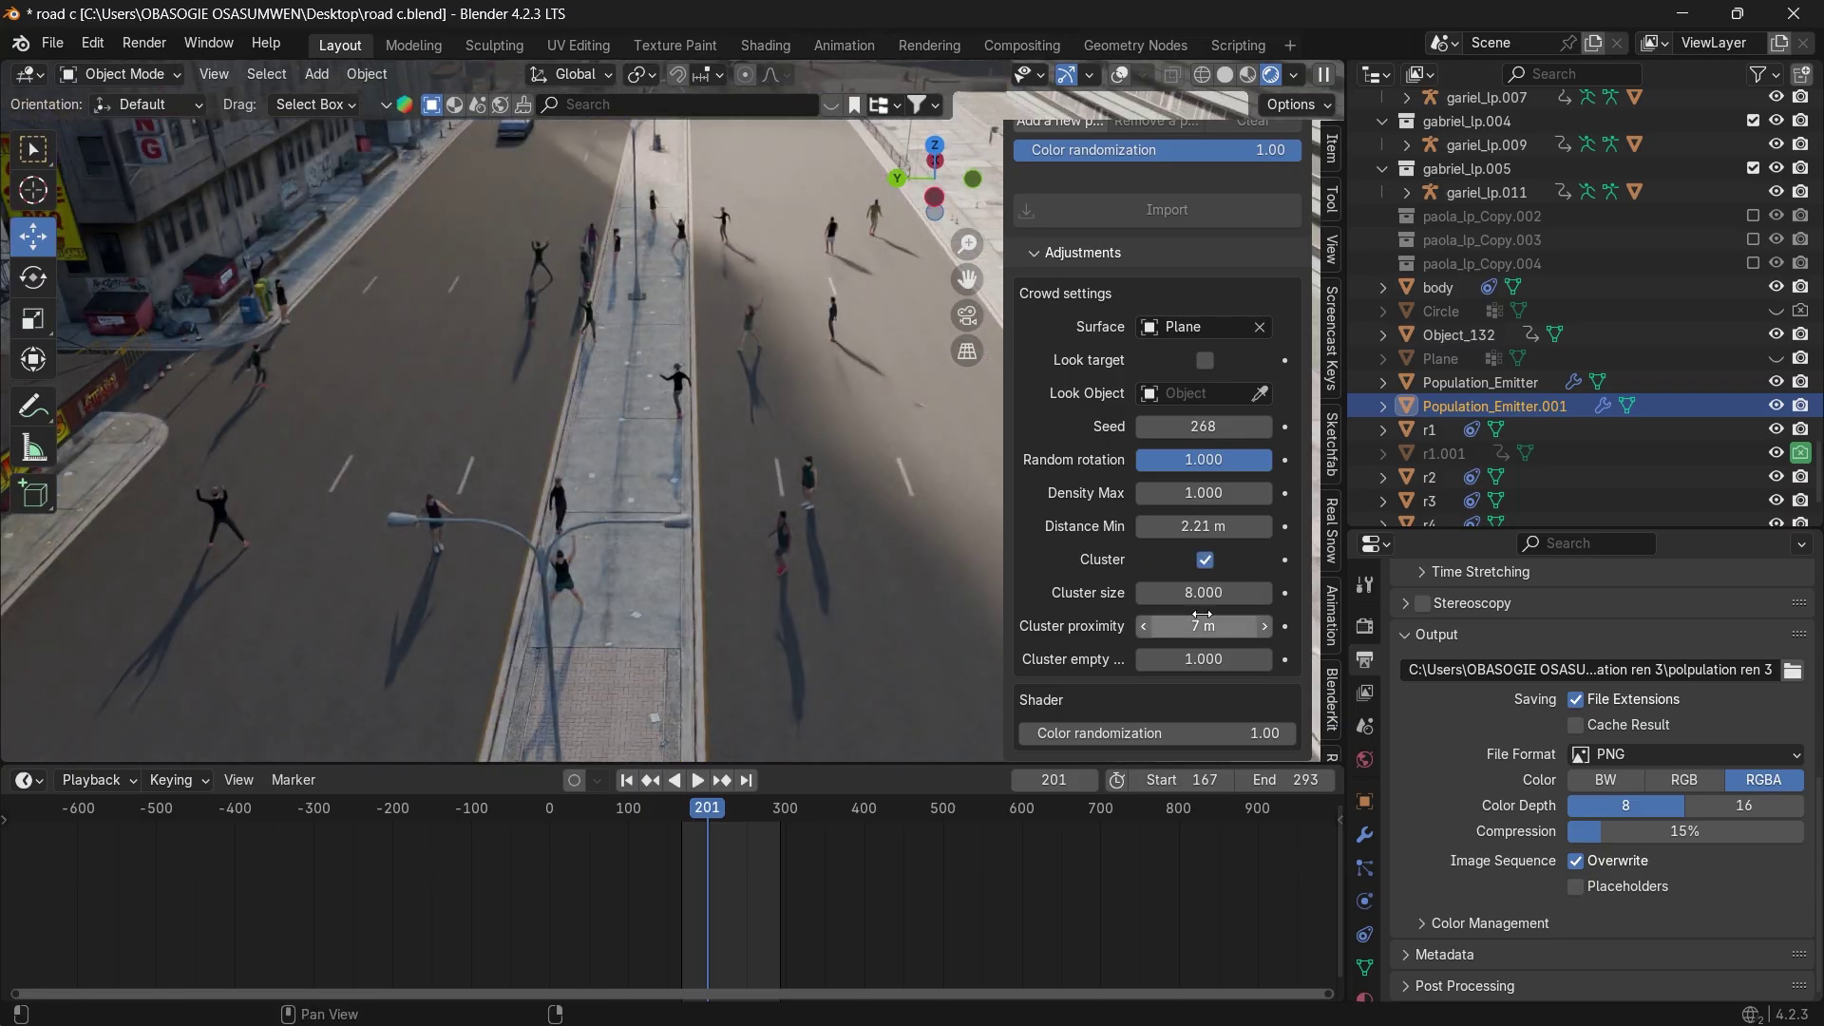
{"action": "left_click_drag", "start_coordinate": [1203, 526], "coordinate": [1136, 525]}
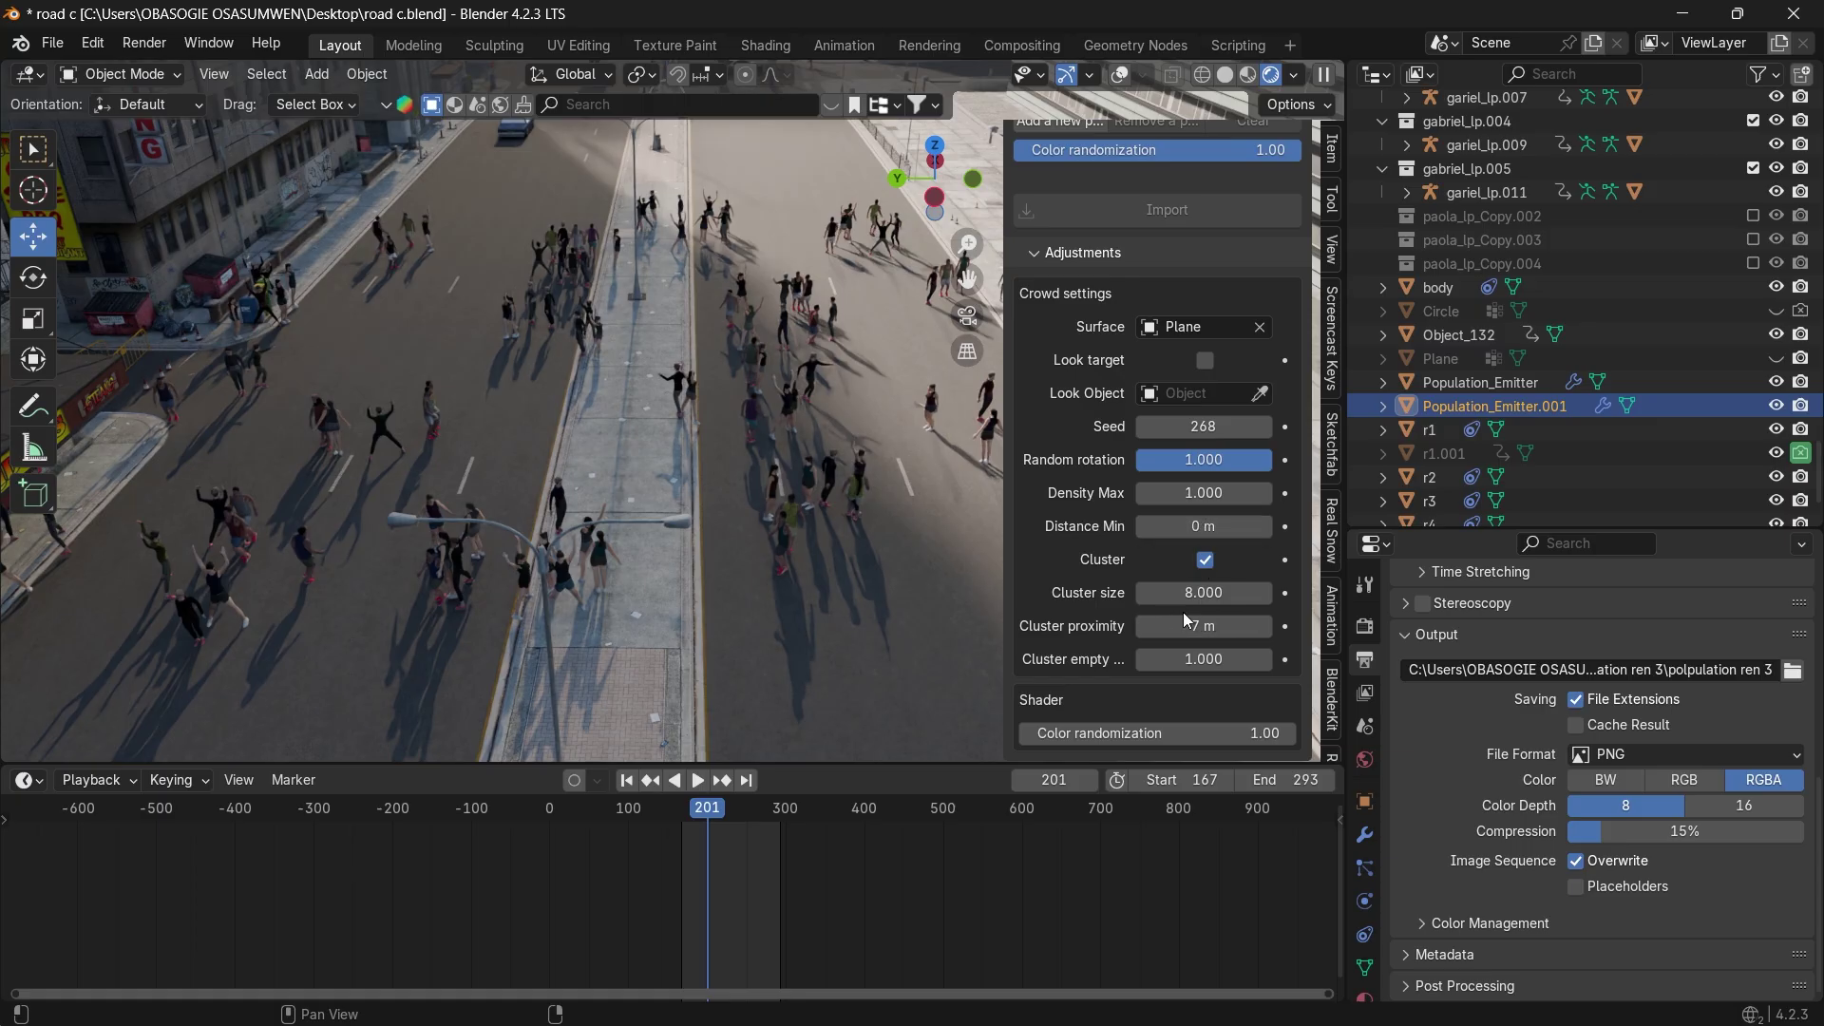
{"action": "mouse_move", "coordinate": [1204, 592]}
{"action": "left_mouse_down"}
{"action": "mouse_move", "coordinate": [1301, 593]}
{"action": "mouse_move", "coordinate": [1187, 599]}
{"action": "mouse_move", "coordinate": [1235, 626]}
{"action": "mouse_move", "coordinate": [1178, 626]}
{"action": "mouse_move", "coordinate": [1216, 626]}
{"action": "left_mouse_up"}
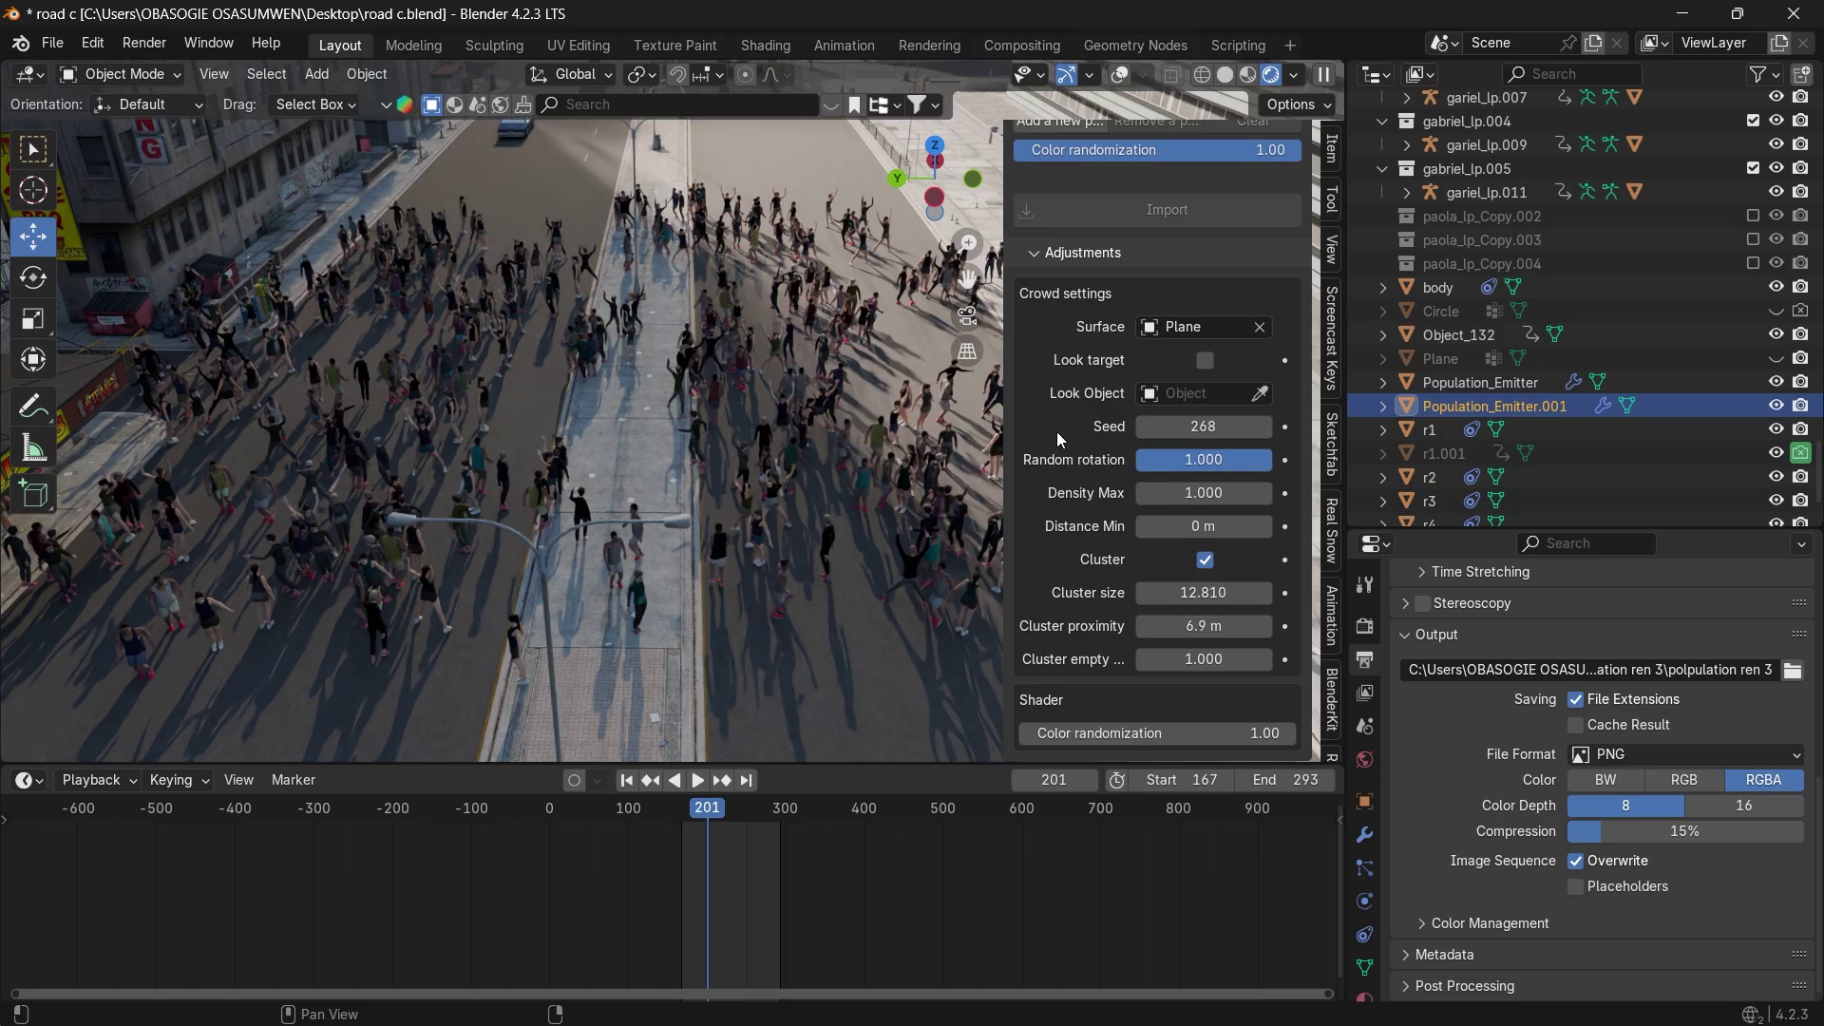
Delete the second population emitter and switch the crowd creation mode to Follow Curve.
{"action": "scroll", "coordinate": [1056, 431], "scroll_direction": "up", "scroll_amount": 10}
{"action": "scroll", "coordinate": [1056, 431], "scroll_direction": "up", "scroll_amount": 7}
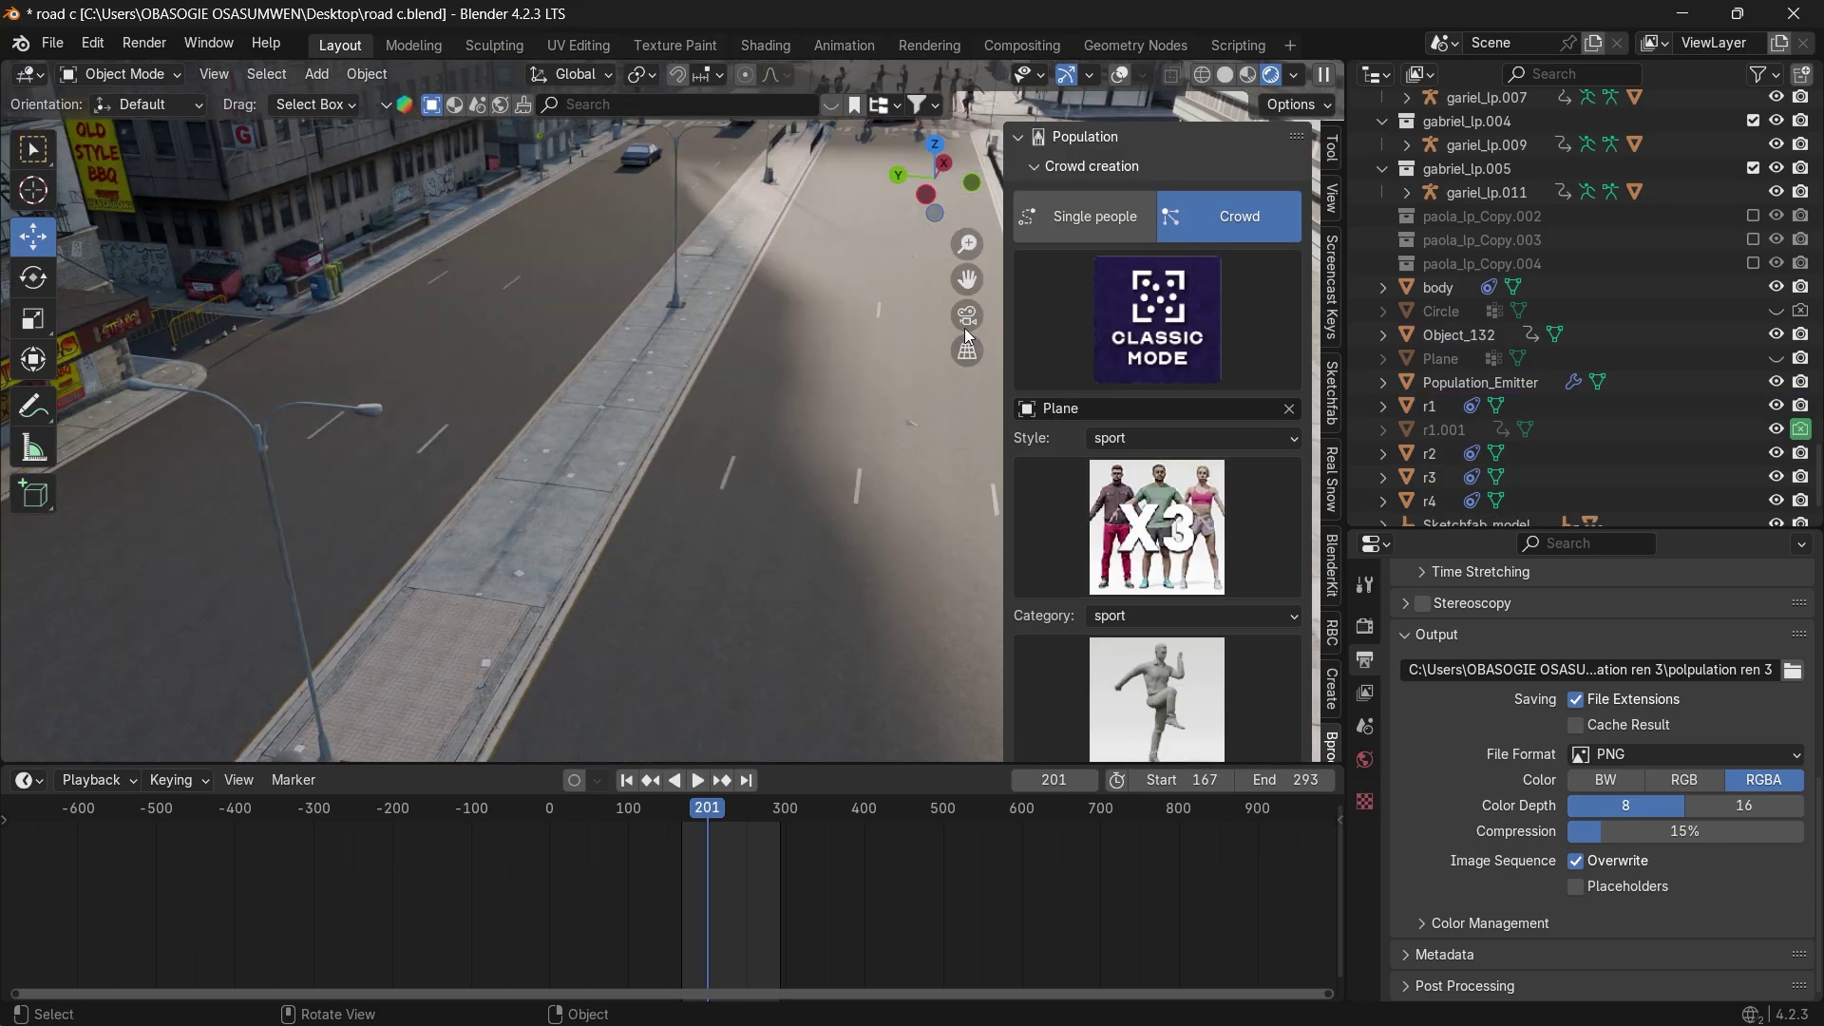
{"action": "left_click", "coordinate": [1118, 326]}
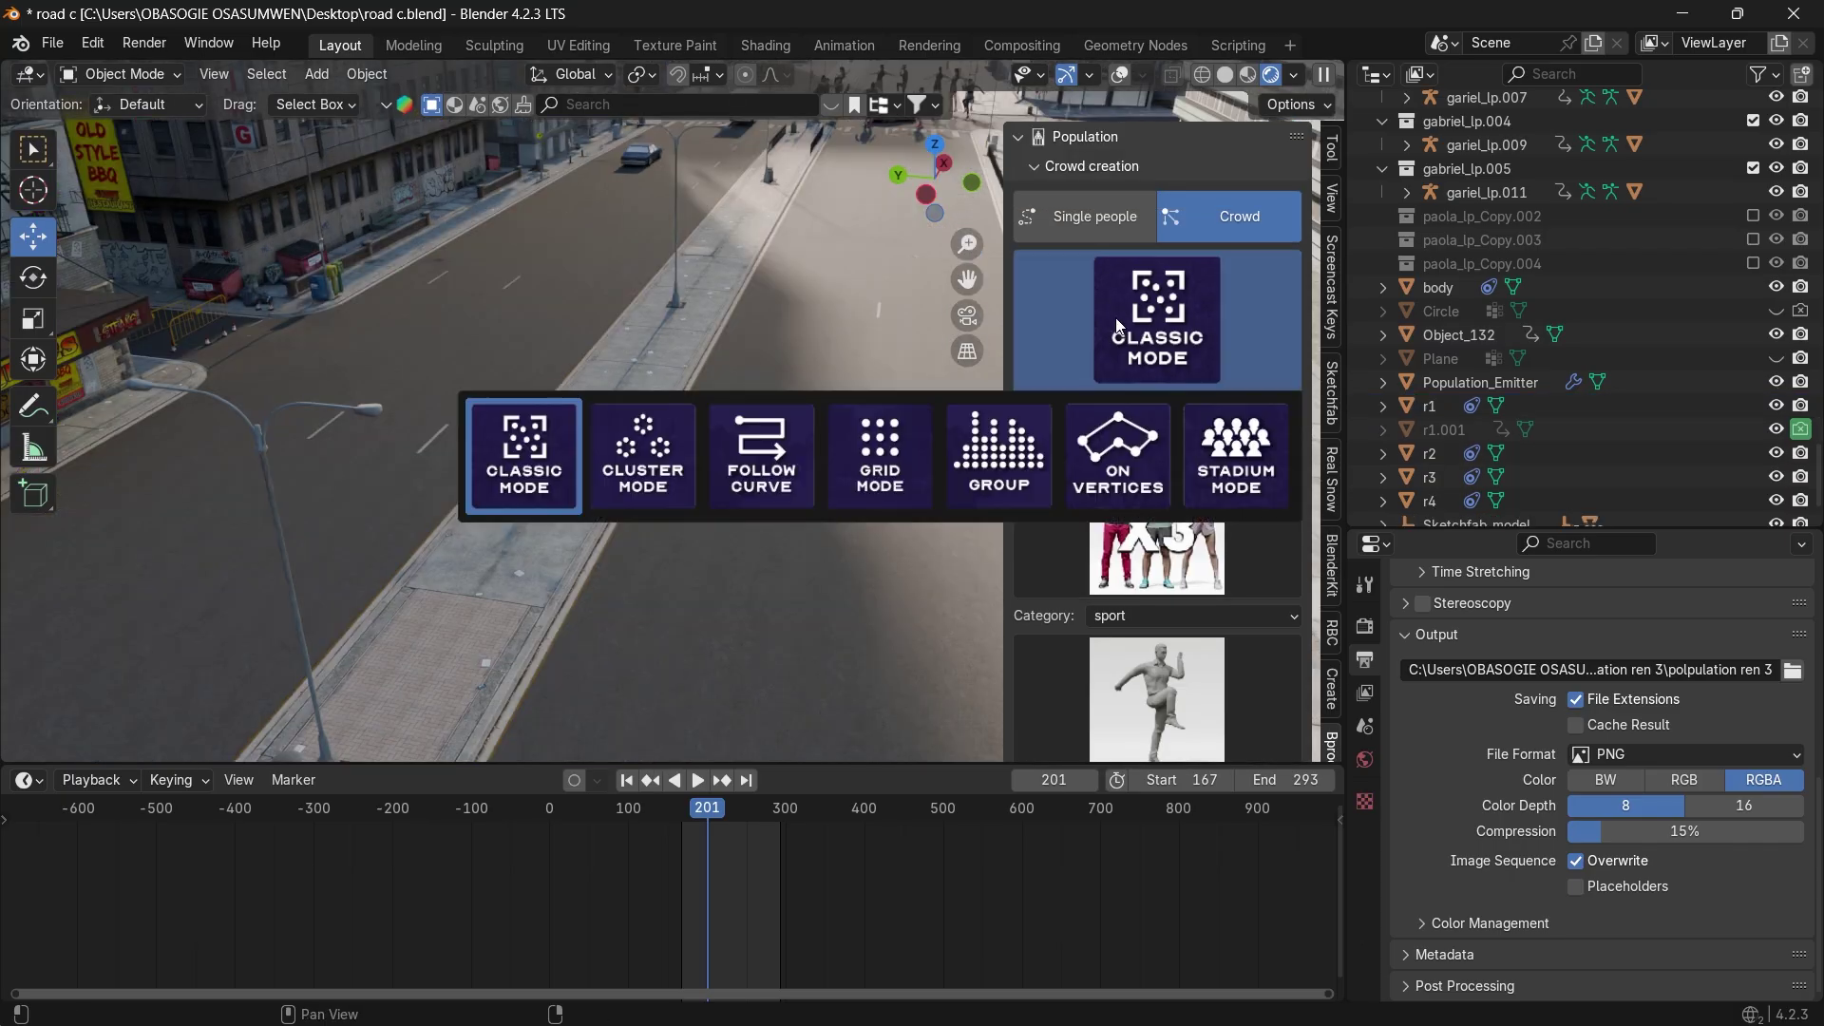
{"action": "left_click", "coordinate": [760, 472]}
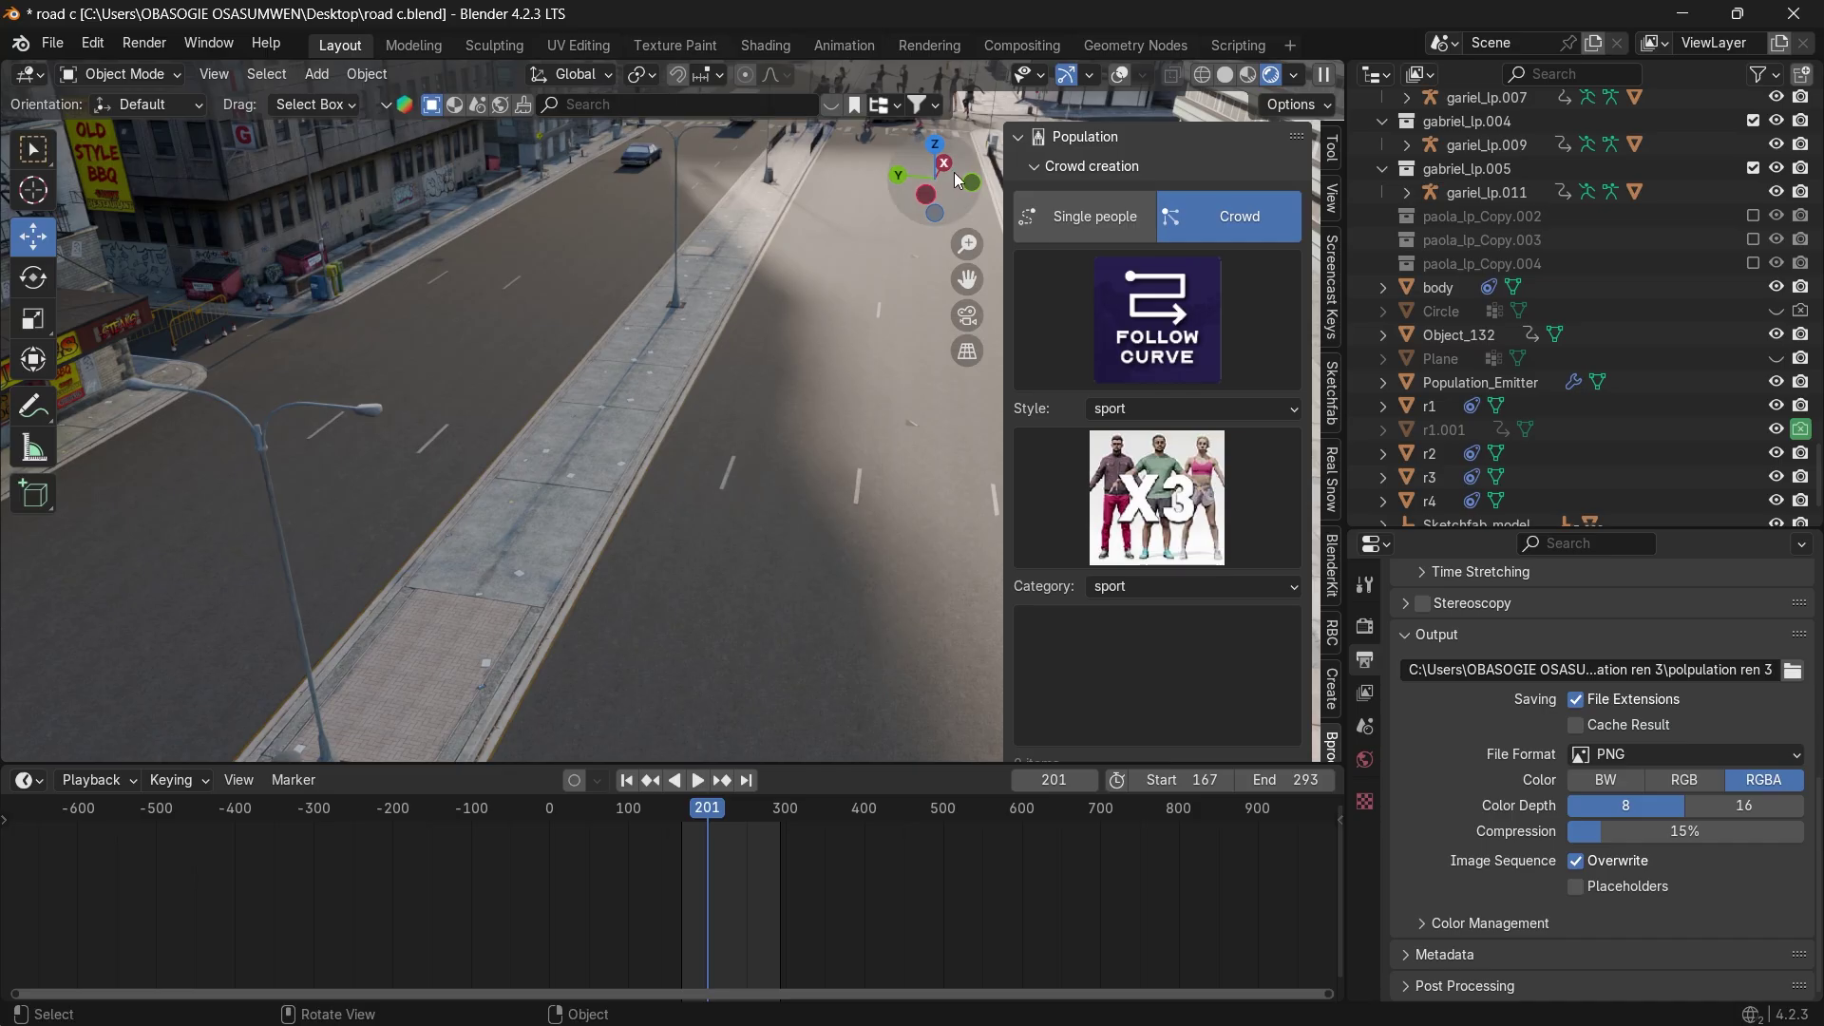
Choose the x5 sport set of characters for the curve-following crowd.
{"action": "left_click_drag", "start_coordinate": [957, 178], "coordinate": [957, 270]}
{"action": "left_click_drag", "start_coordinate": [550, 157], "coordinate": [693, 404]}
{"action": "left_click_drag", "start_coordinate": [966, 278], "coordinate": [1183, 484]}
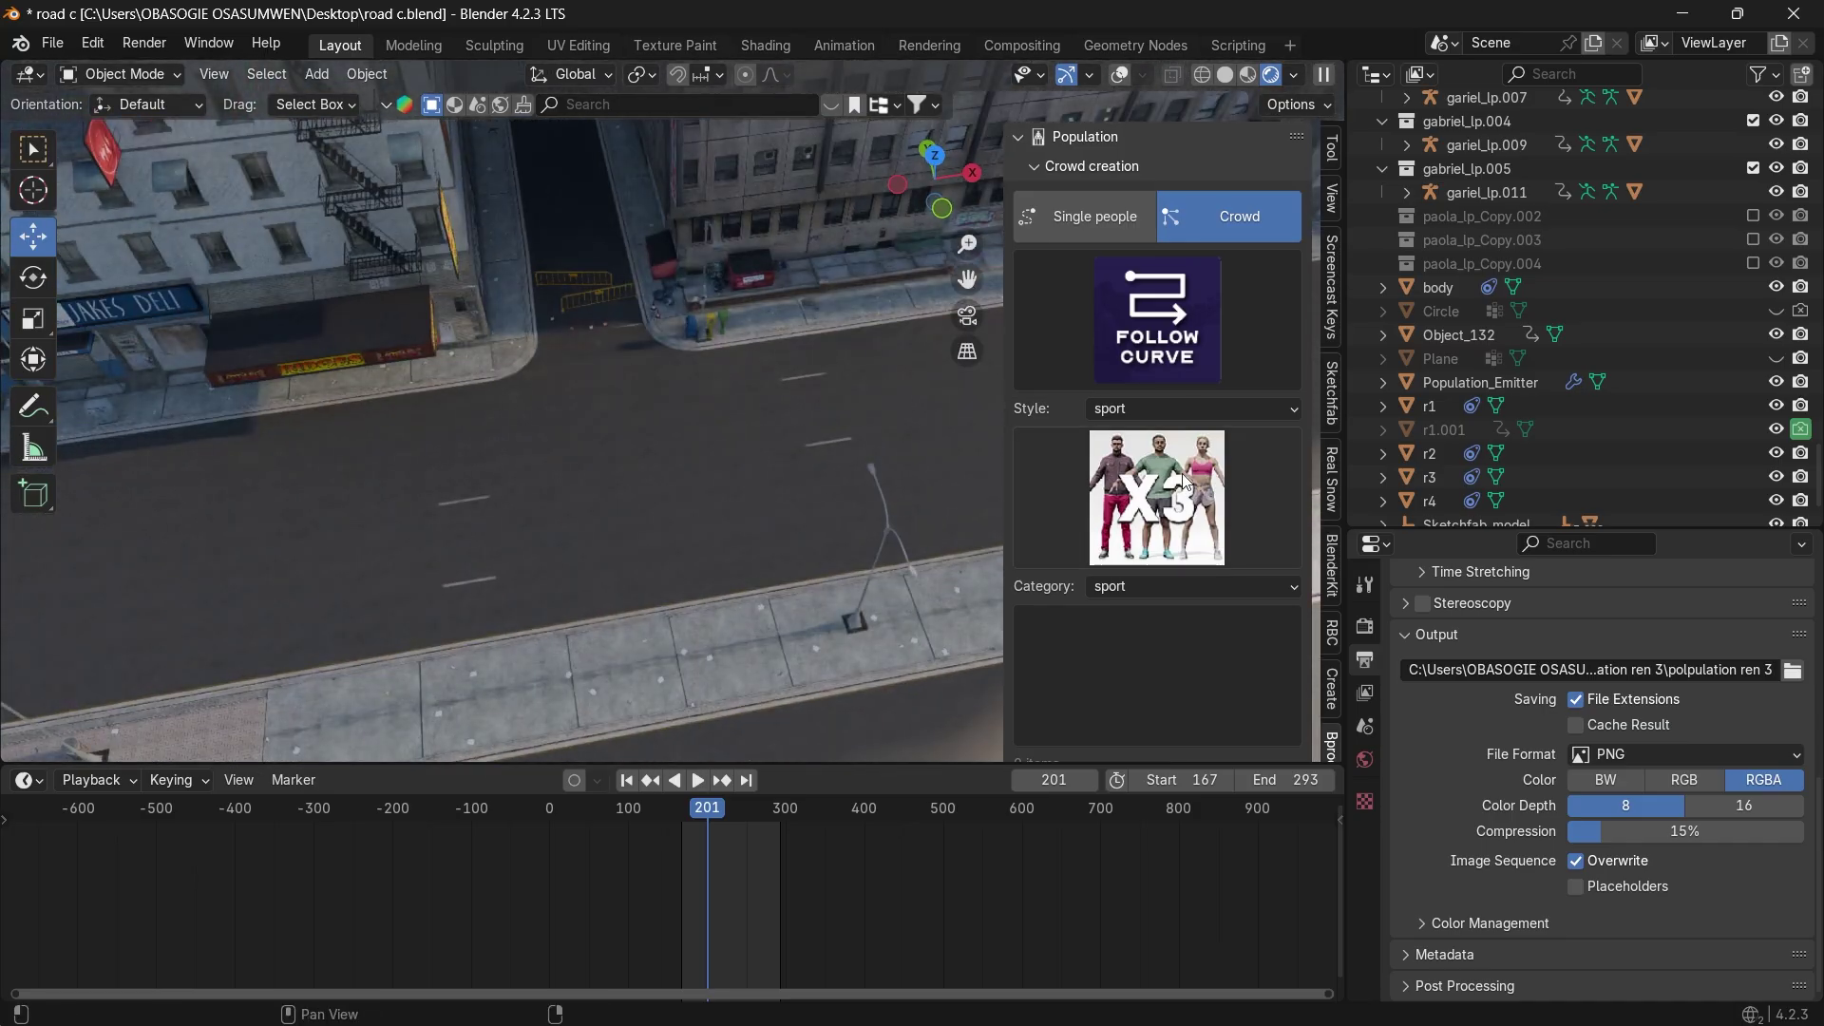
{"action": "left_click", "coordinate": [1183, 416]}
{"action": "left_click", "coordinate": [1183, 416]}
{"action": "left_click", "coordinate": [1172, 460]}
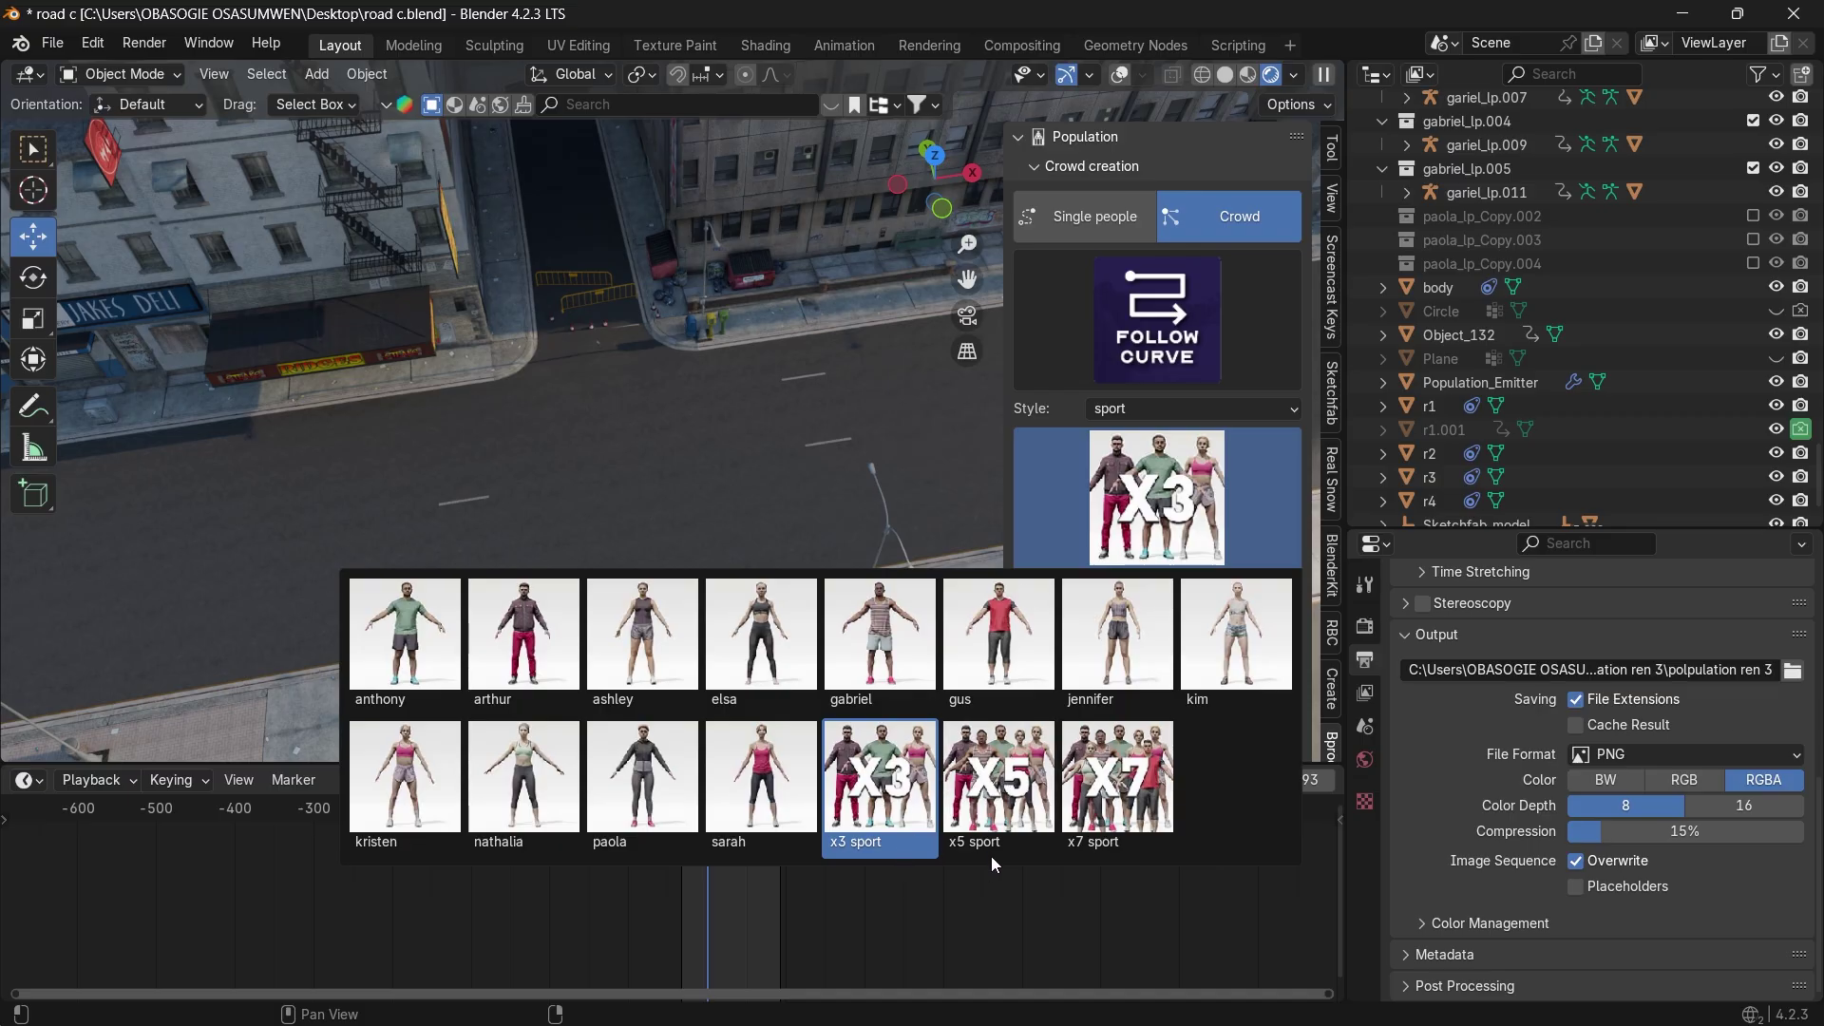
{"action": "left_click", "coordinate": [989, 812]}
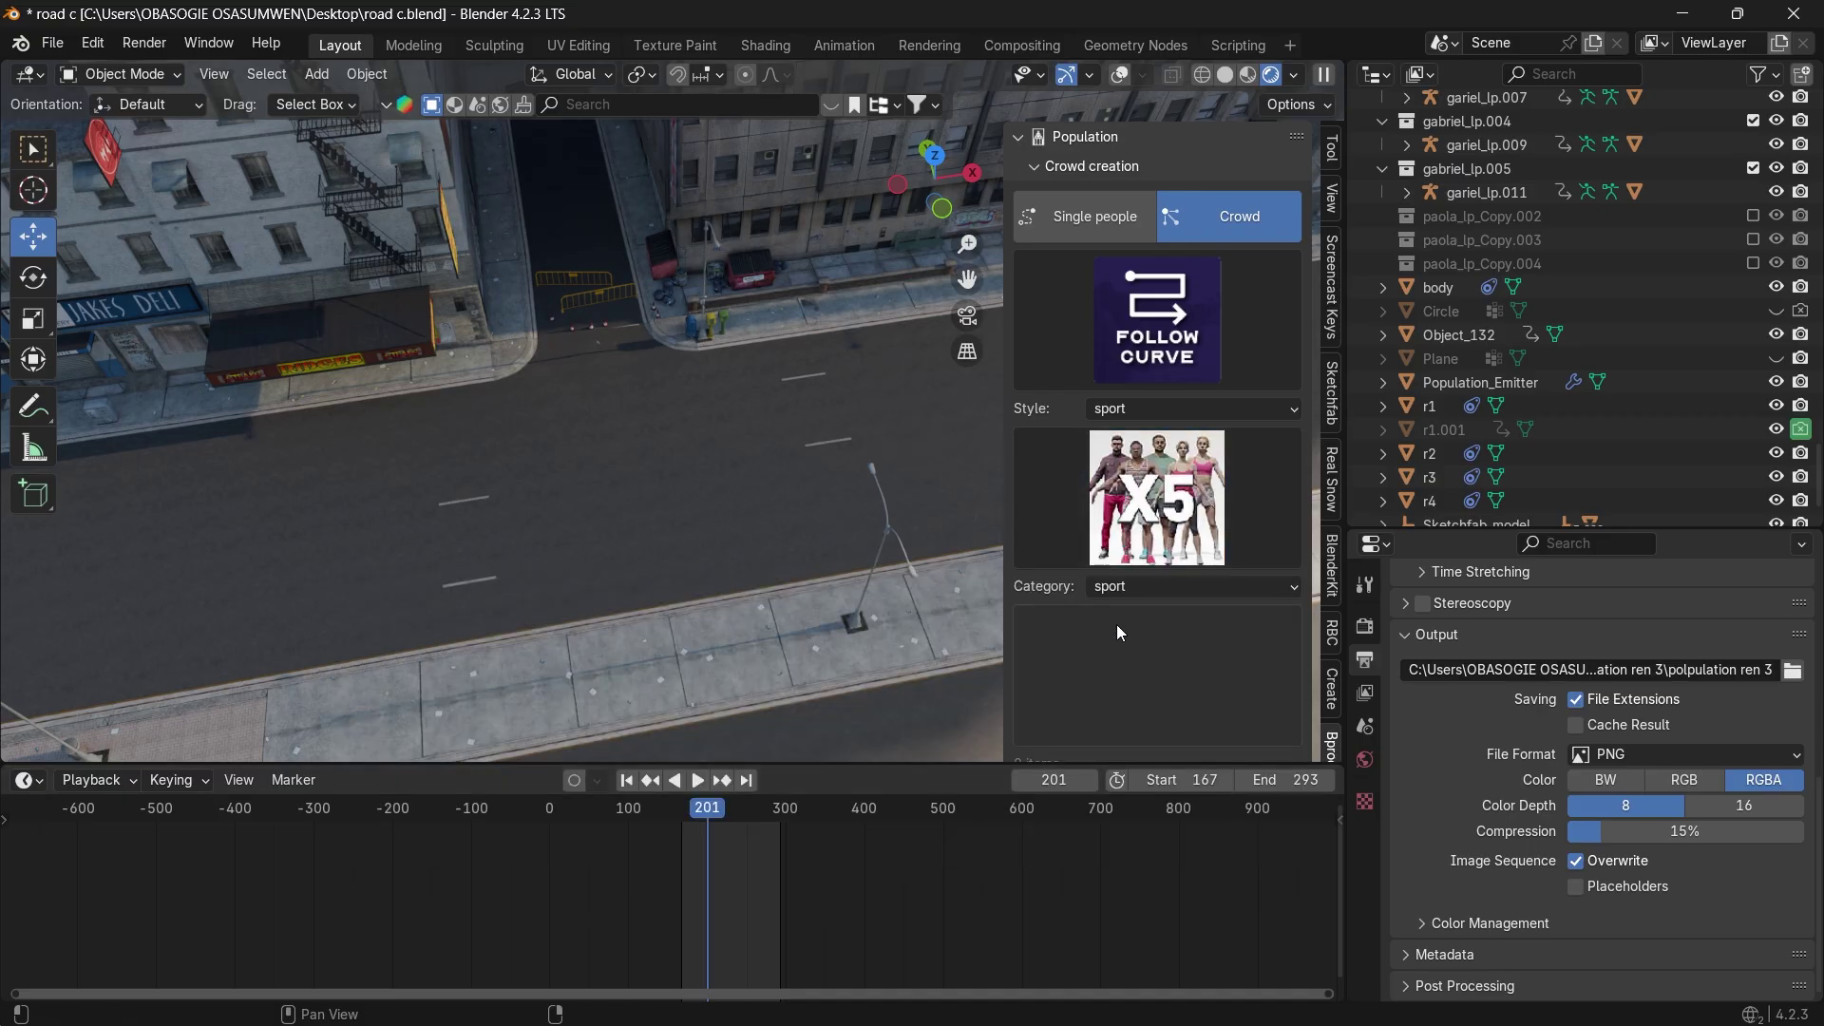
Add the x5 sport characters to the crowd list with the first male standard animation from the walk category.
{"action": "scroll", "coordinate": [1121, 475], "scroll_direction": "down", "scroll_amount": 6}
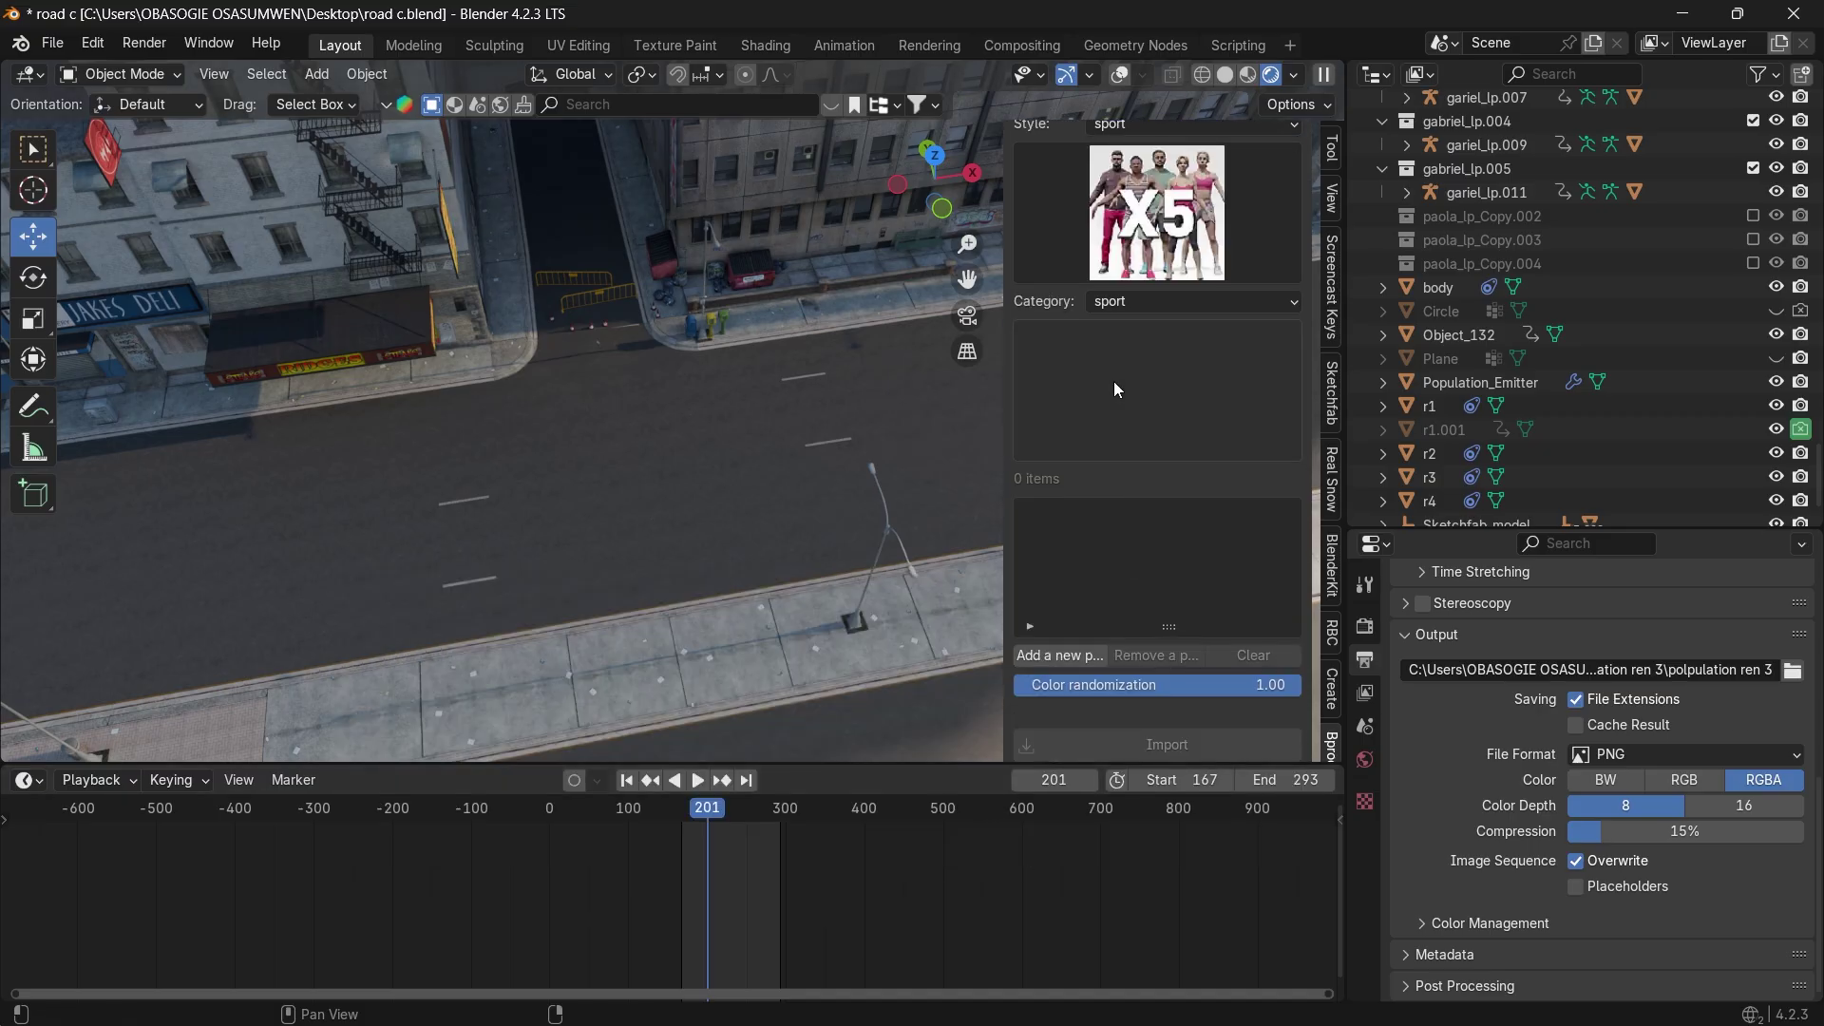
{"action": "left_click", "coordinate": [1122, 304]}
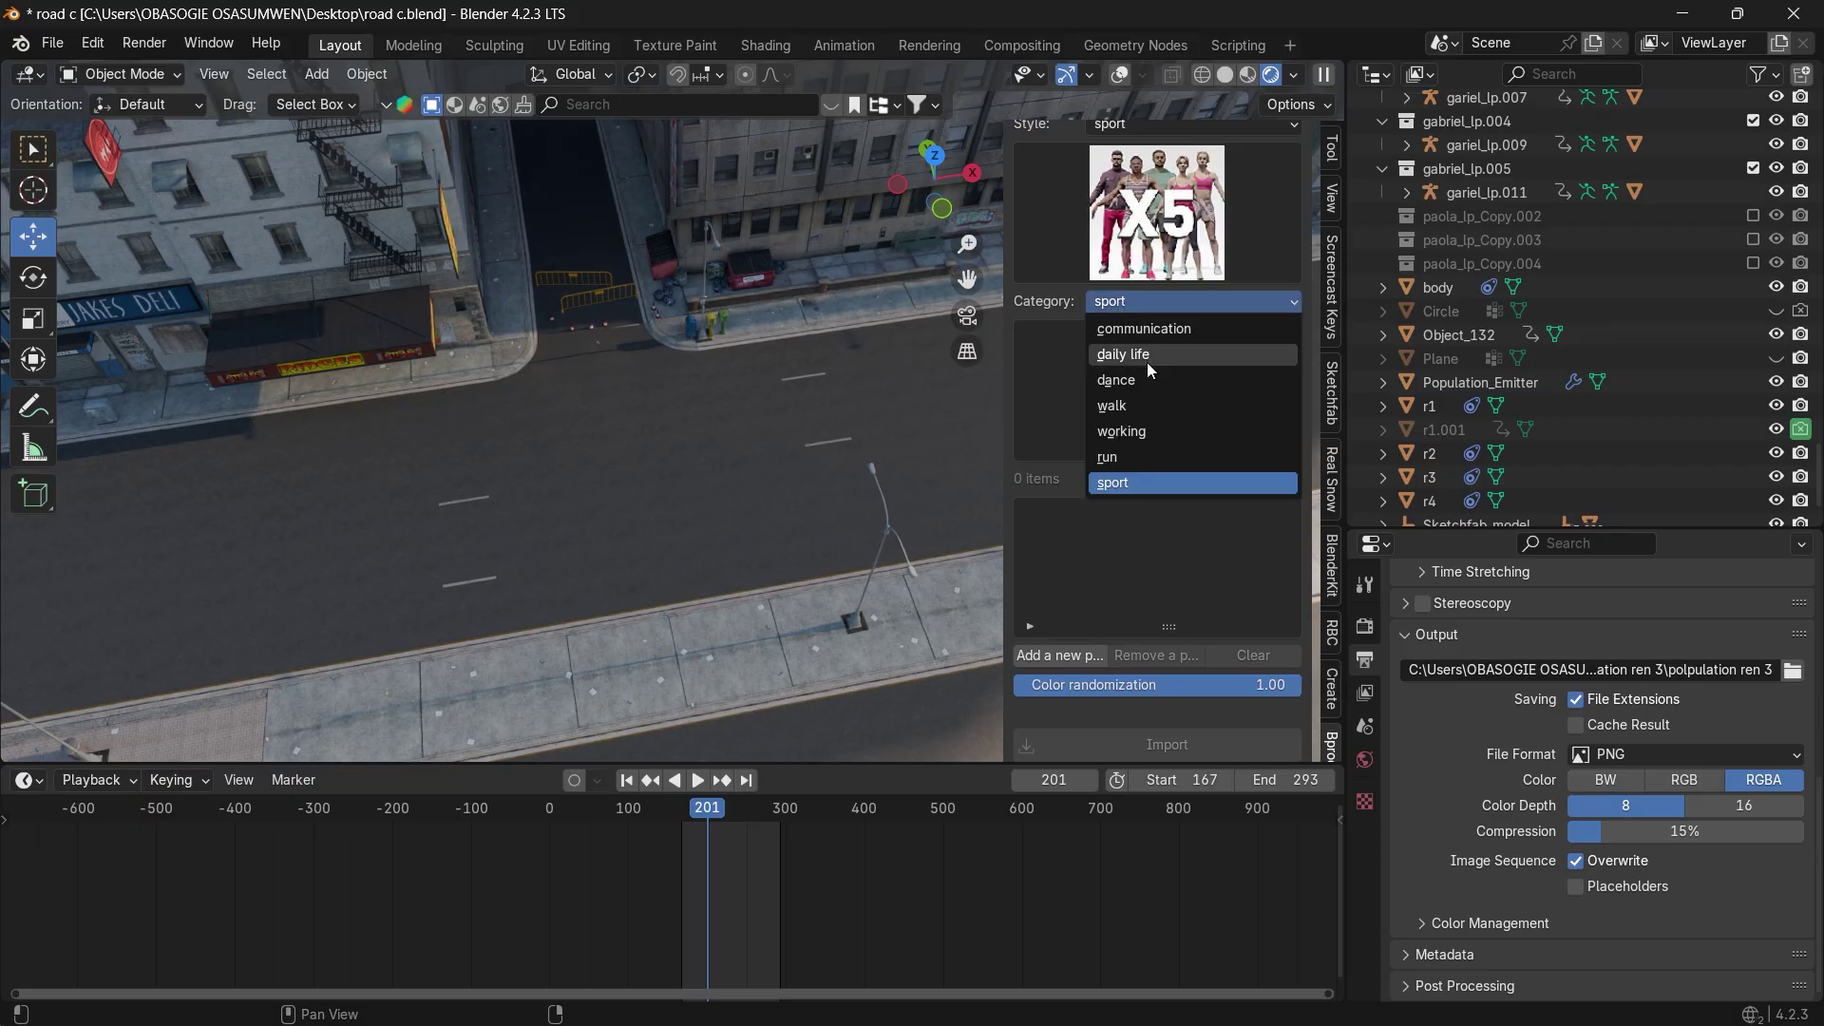
{"action": "left_click", "coordinate": [1126, 412]}
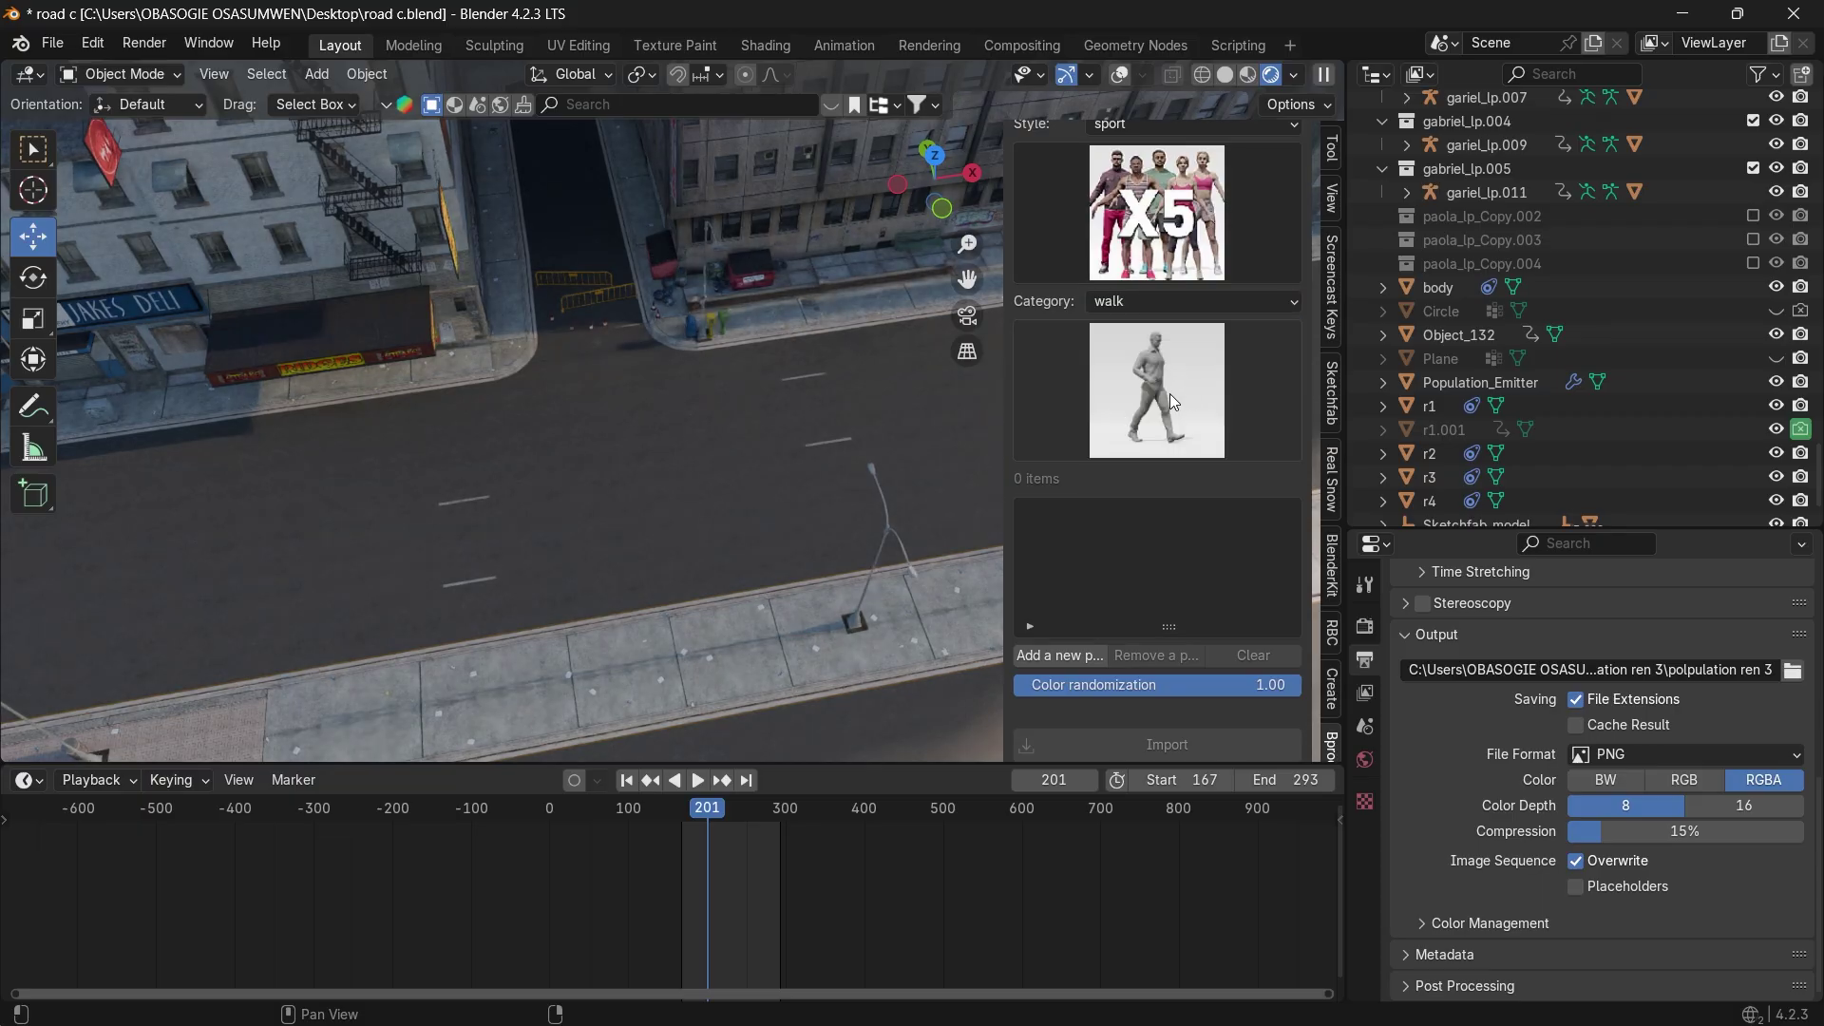
{"action": "left_click", "coordinate": [1170, 393]}
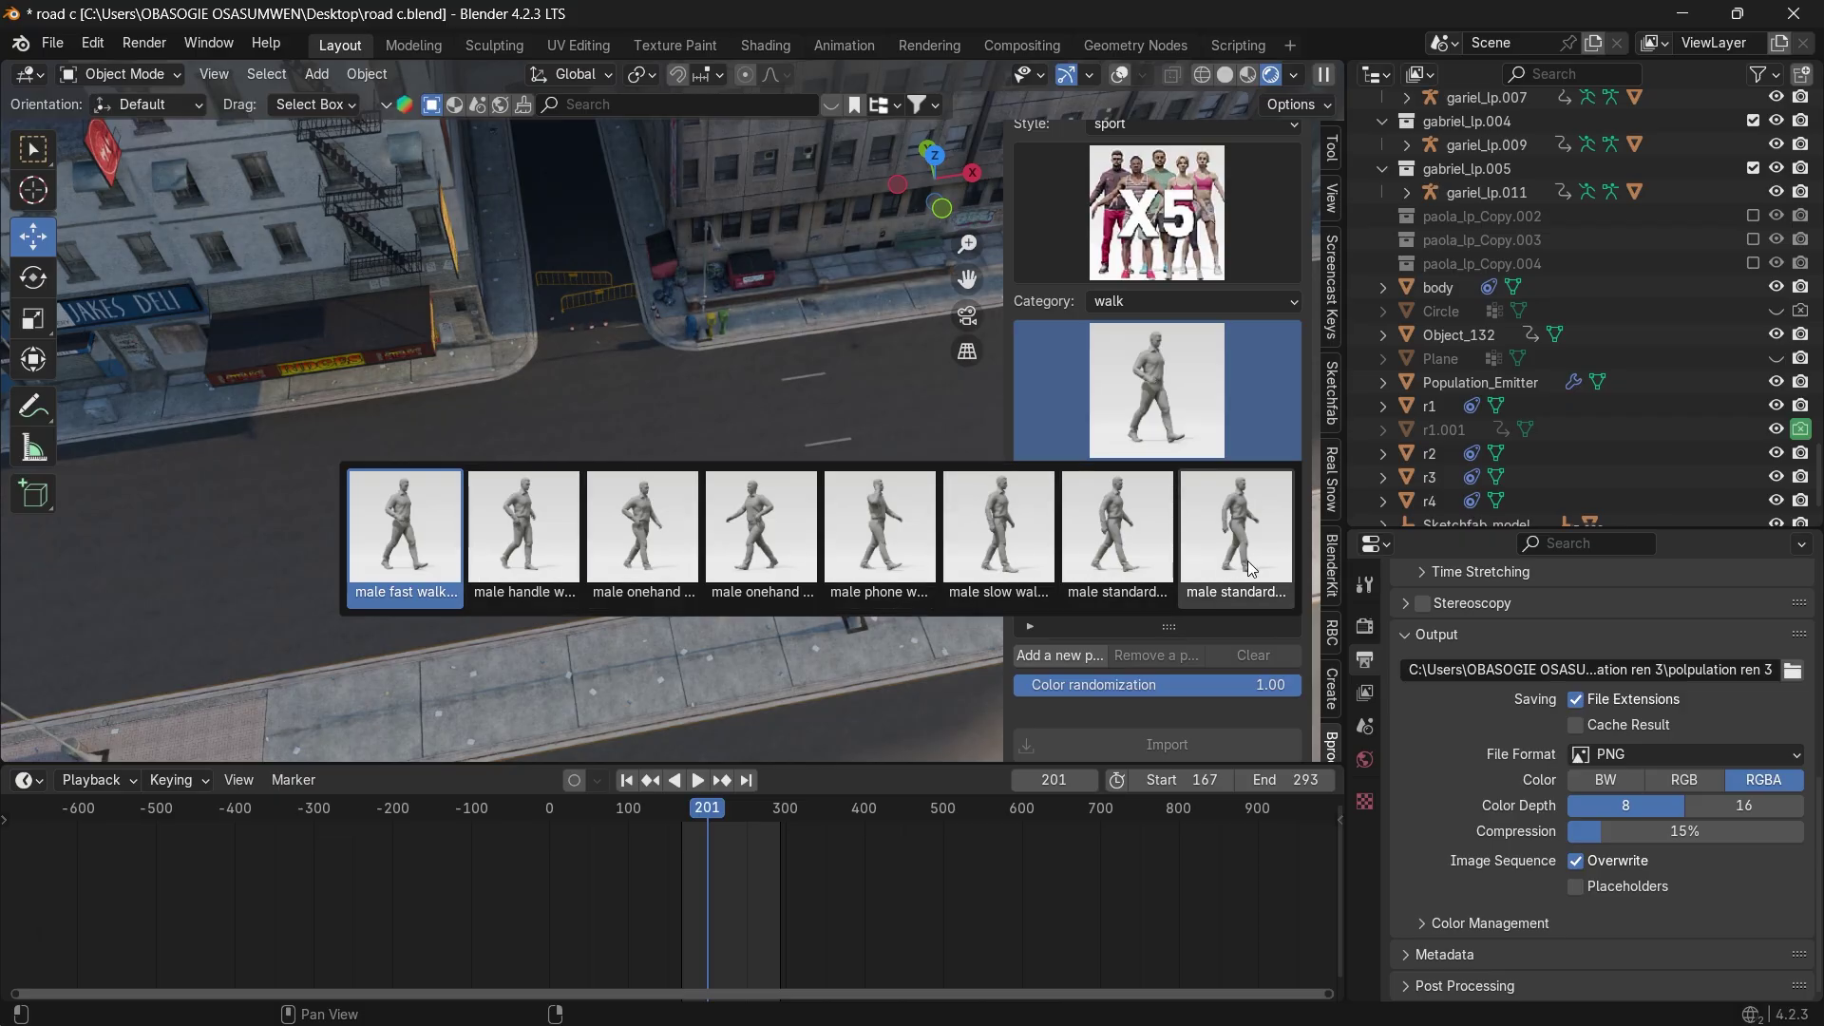
{"action": "left_click", "coordinate": [1092, 555]}
{"action": "scroll", "coordinate": [1092, 556], "scroll_direction": "down", "scroll_amount": 1}
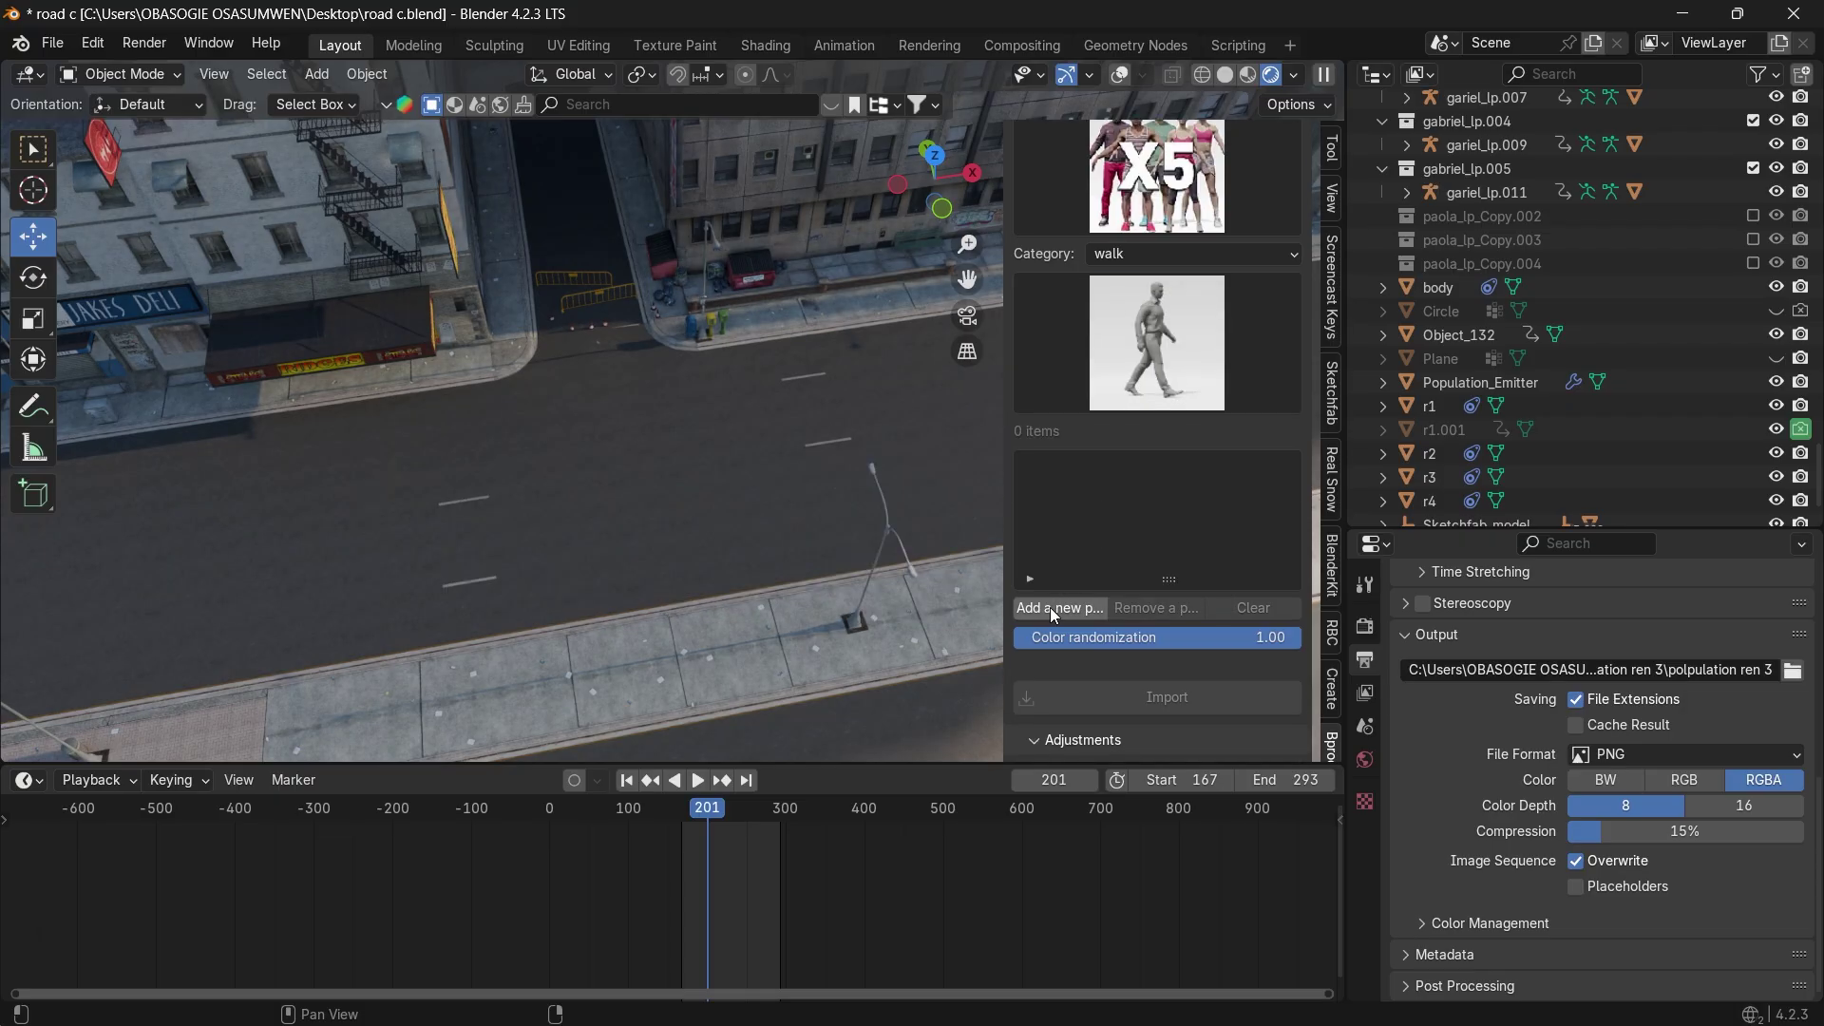
{"action": "left_click", "coordinate": [1051, 609]}
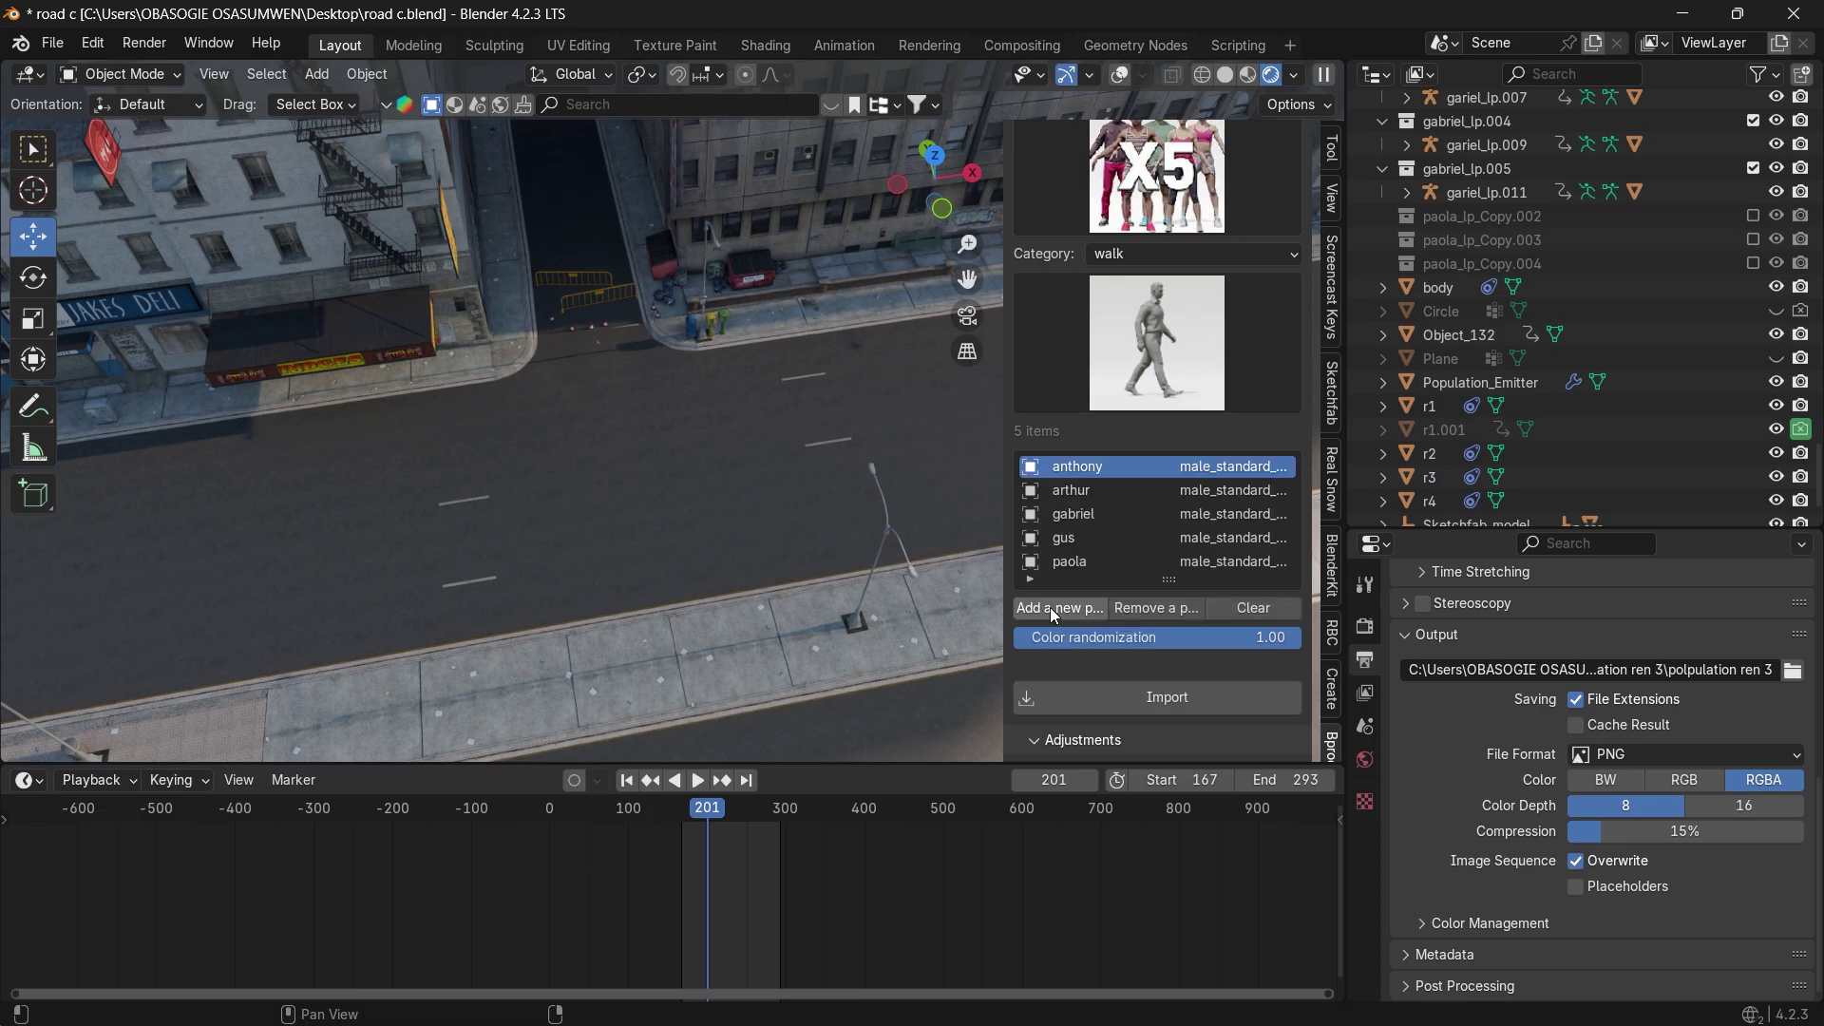
Import the listed characters as a curve-following crowd and draw its path freehand along the street in front of the deli.
{"action": "left_click", "coordinate": [1108, 693]}
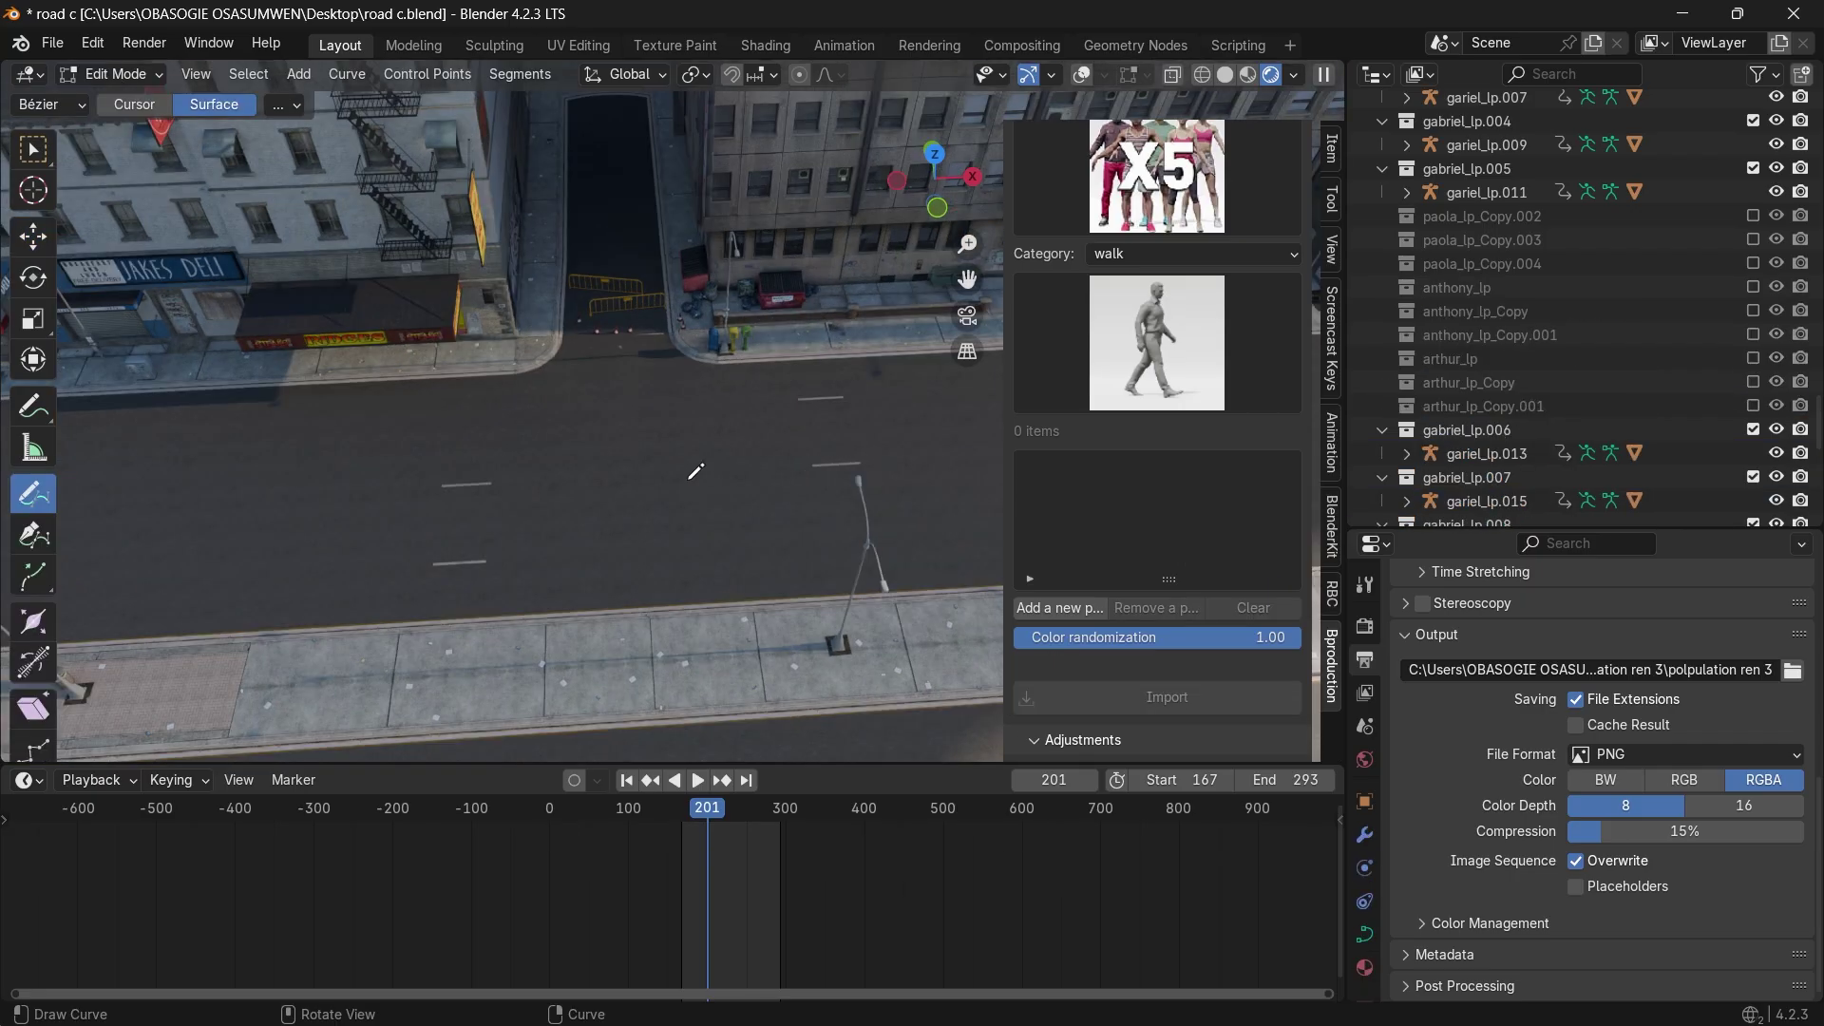
{"action": "scroll", "coordinate": [802, 350], "scroll_direction": "down", "scroll_amount": 3}
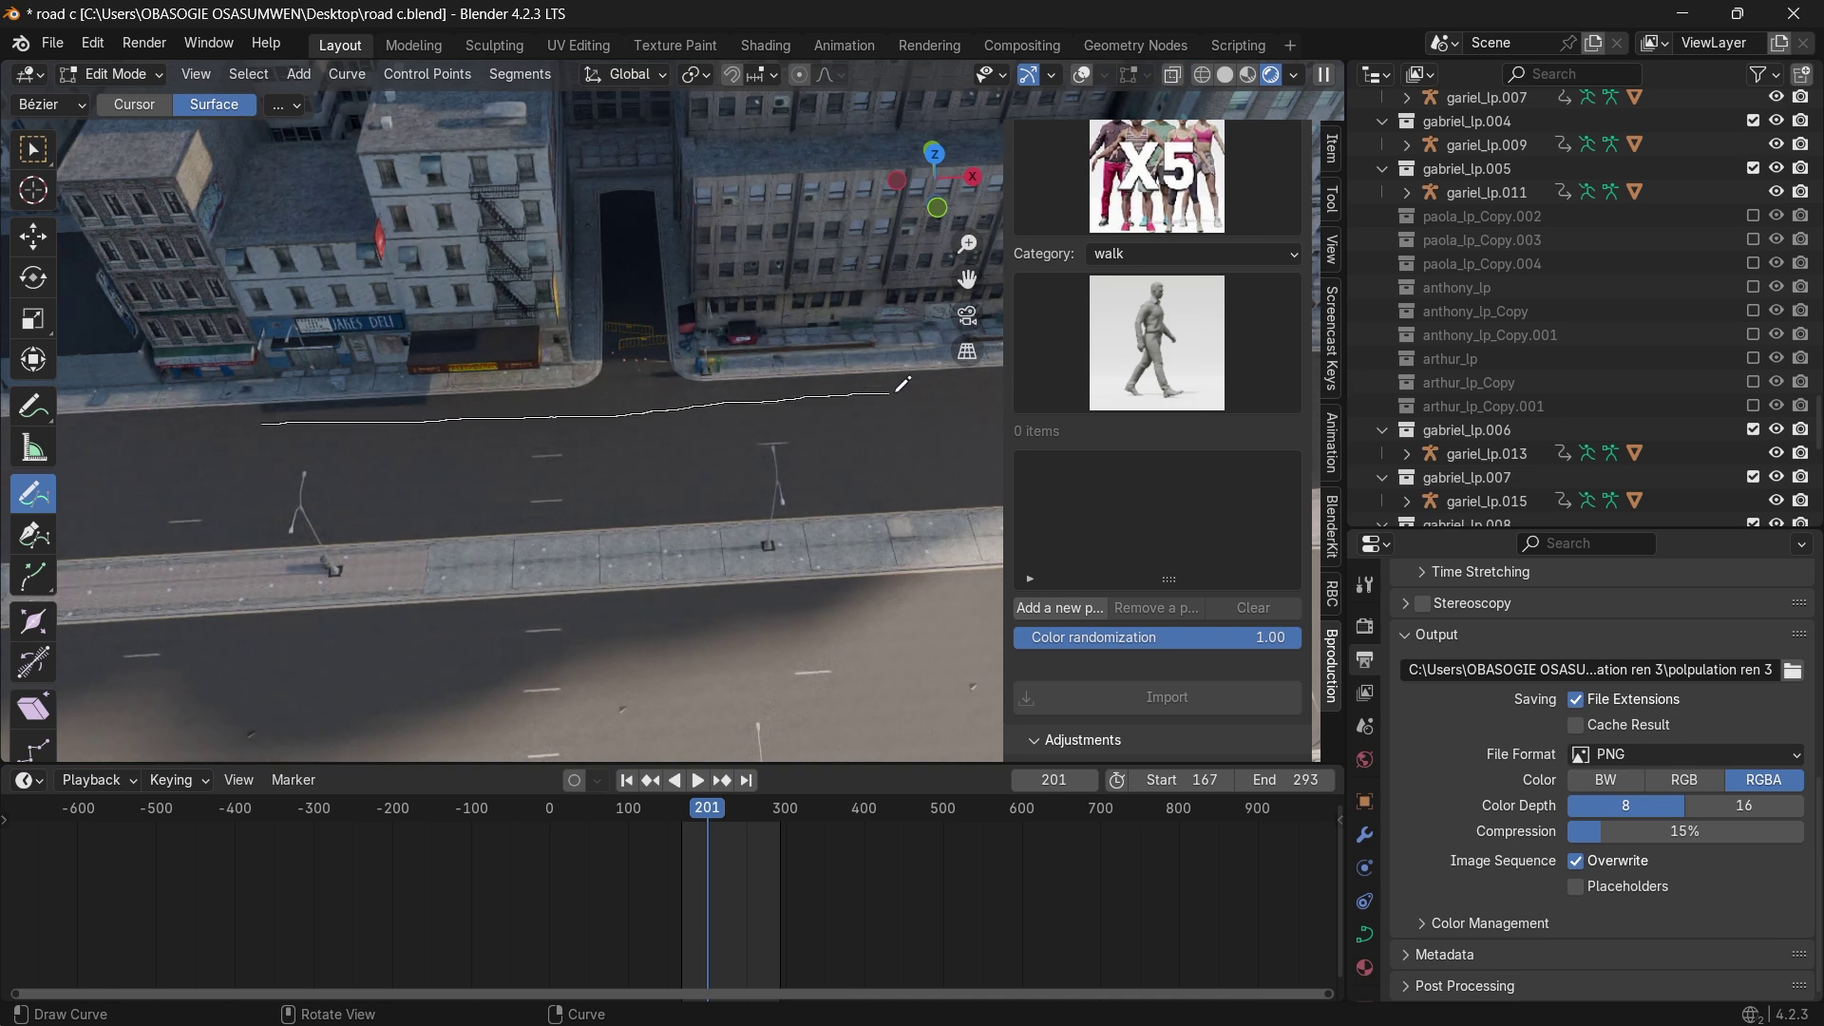
{"action": "left_click_drag", "start_coordinate": [970, 383], "coordinate": [970, 383]}
{"action": "scroll", "coordinate": [691, 399], "scroll_direction": "up", "scroll_amount": 2}
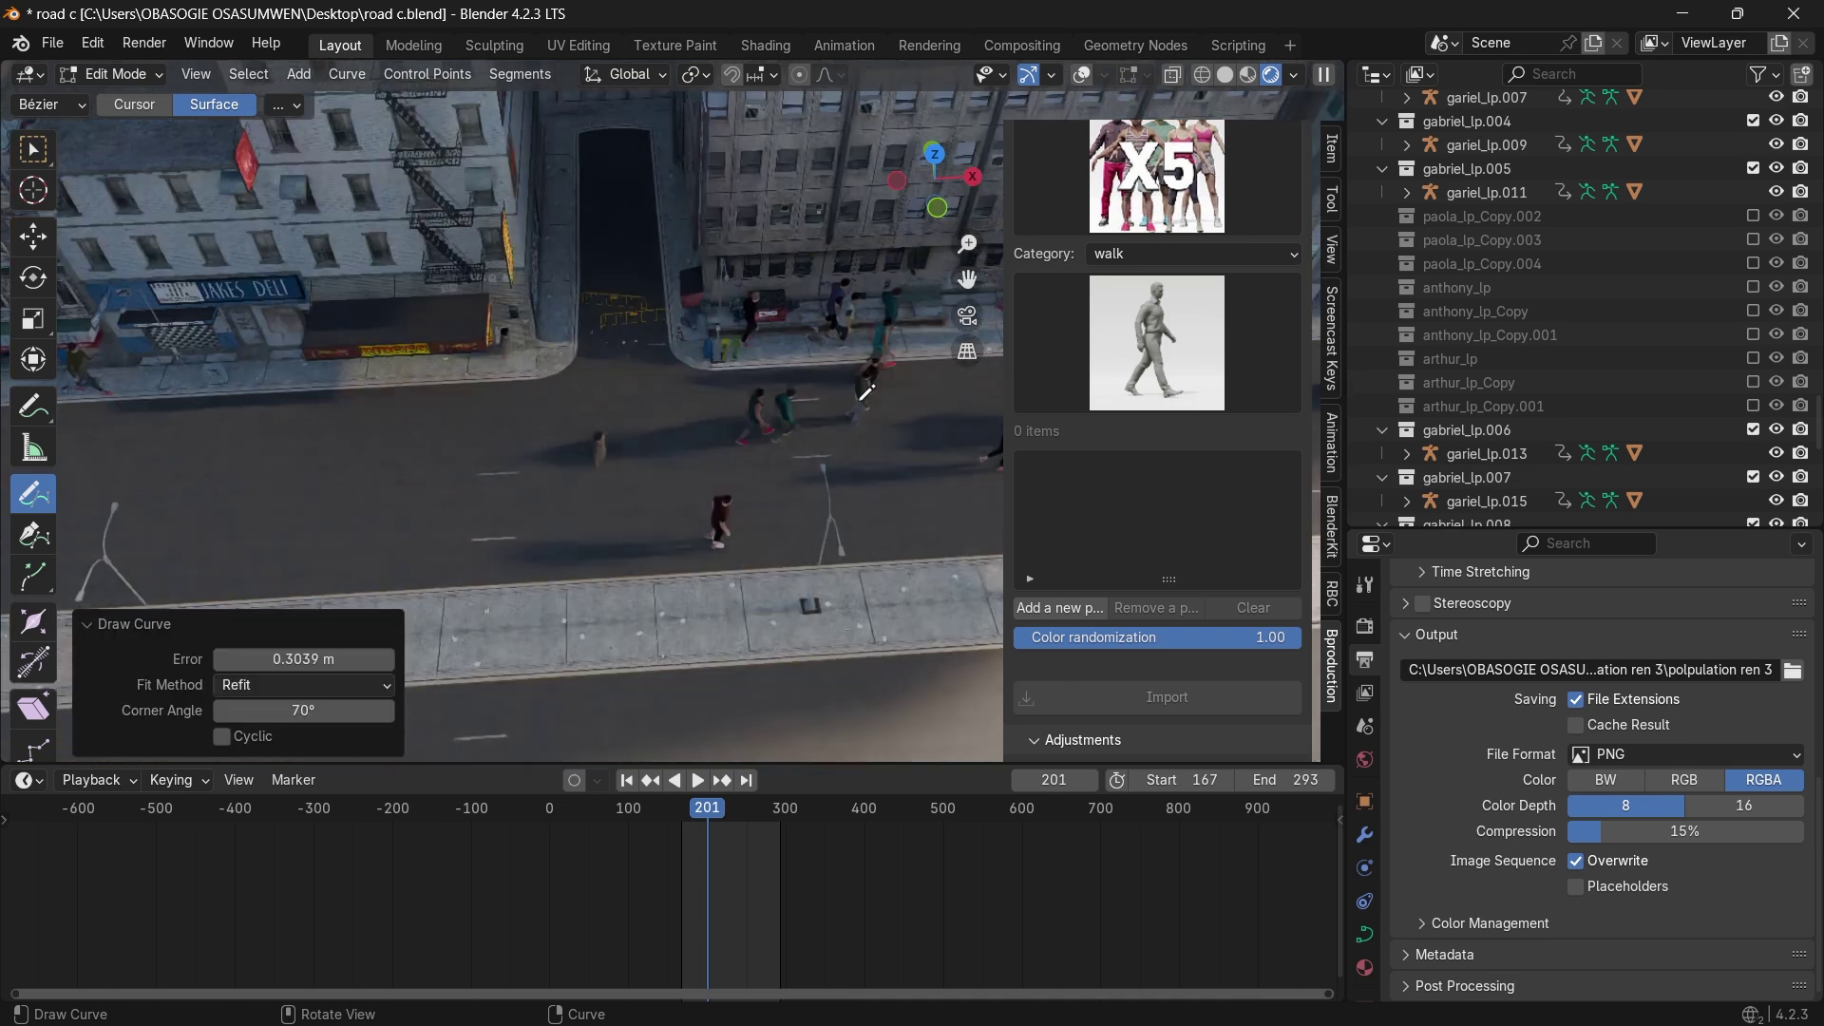
{"action": "left_click_drag", "start_coordinate": [947, 214], "coordinate": [924, 269]}
Move the playhead near the beginning of the timeline and set the output frame start to 1.
{"action": "mouse_move", "coordinate": [692, 808]}
{"action": "left_mouse_down"}
{"action": "mouse_move", "coordinate": [647, 847]}
{"action": "mouse_move", "coordinate": [556, 858]}
{"action": "left_mouse_up"}
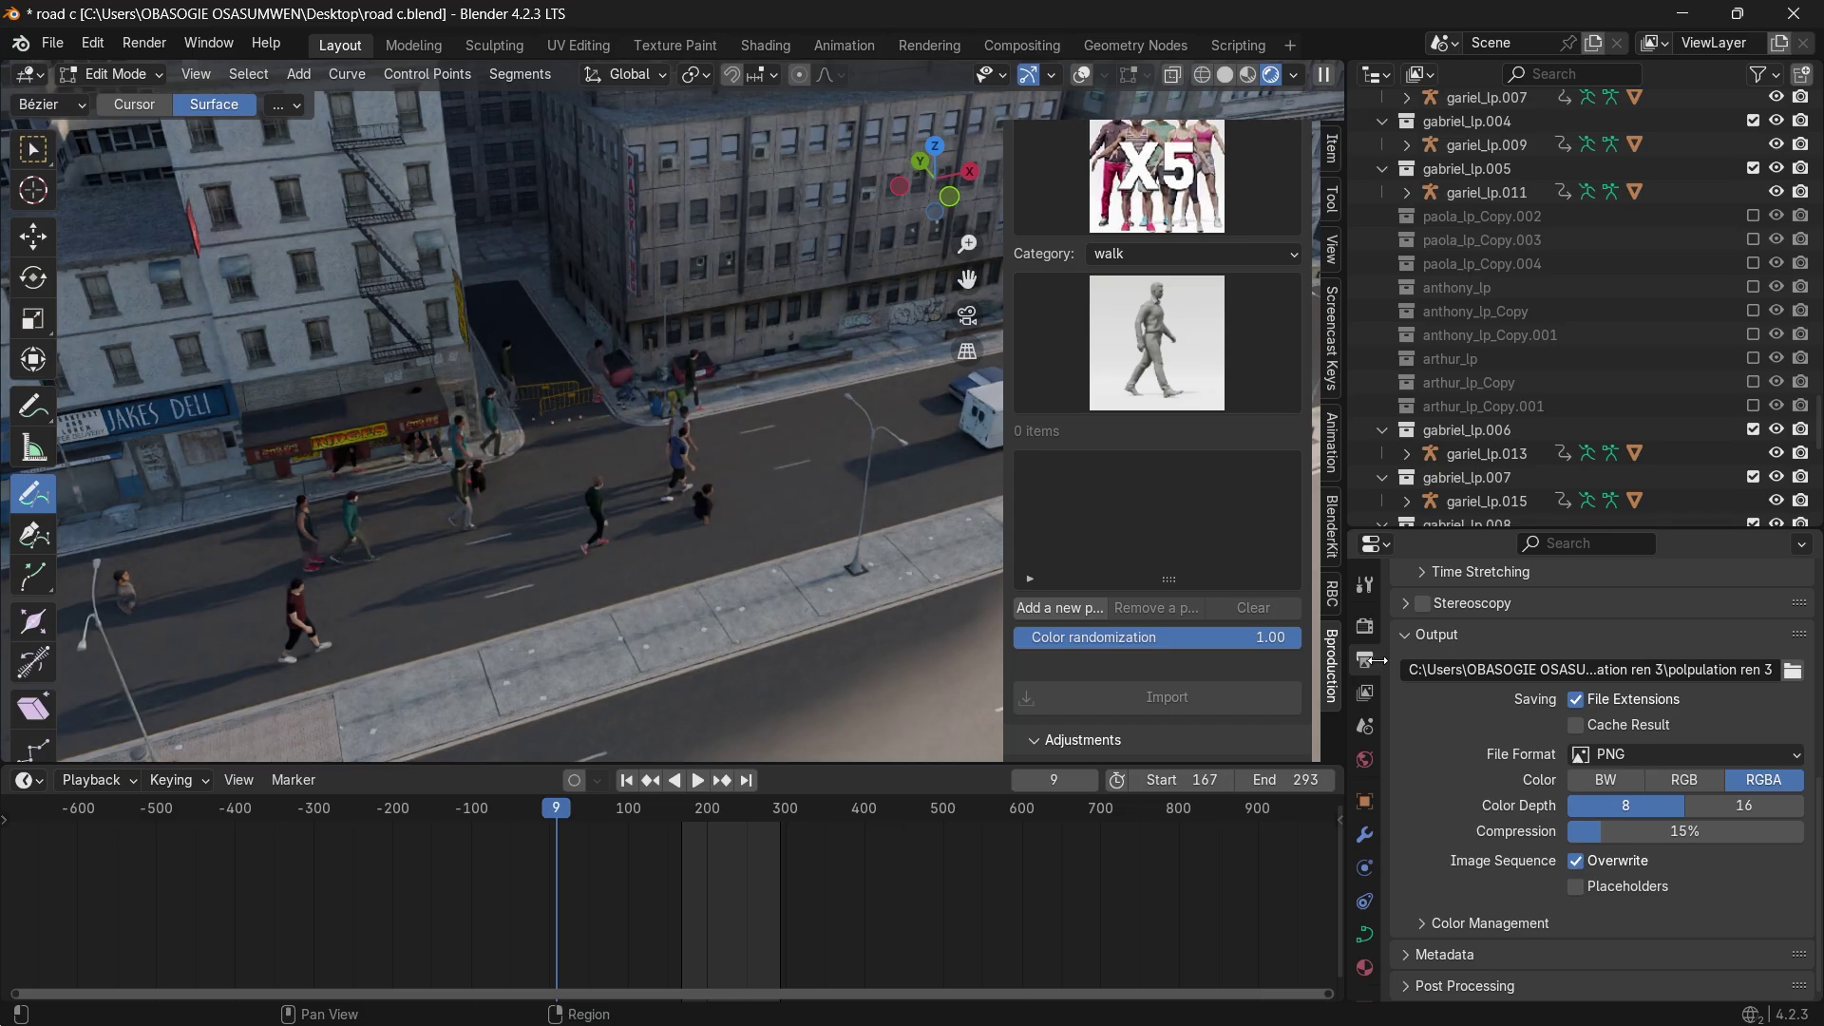
{"action": "scroll", "coordinate": [1473, 817], "scroll_direction": "up", "scroll_amount": 7}
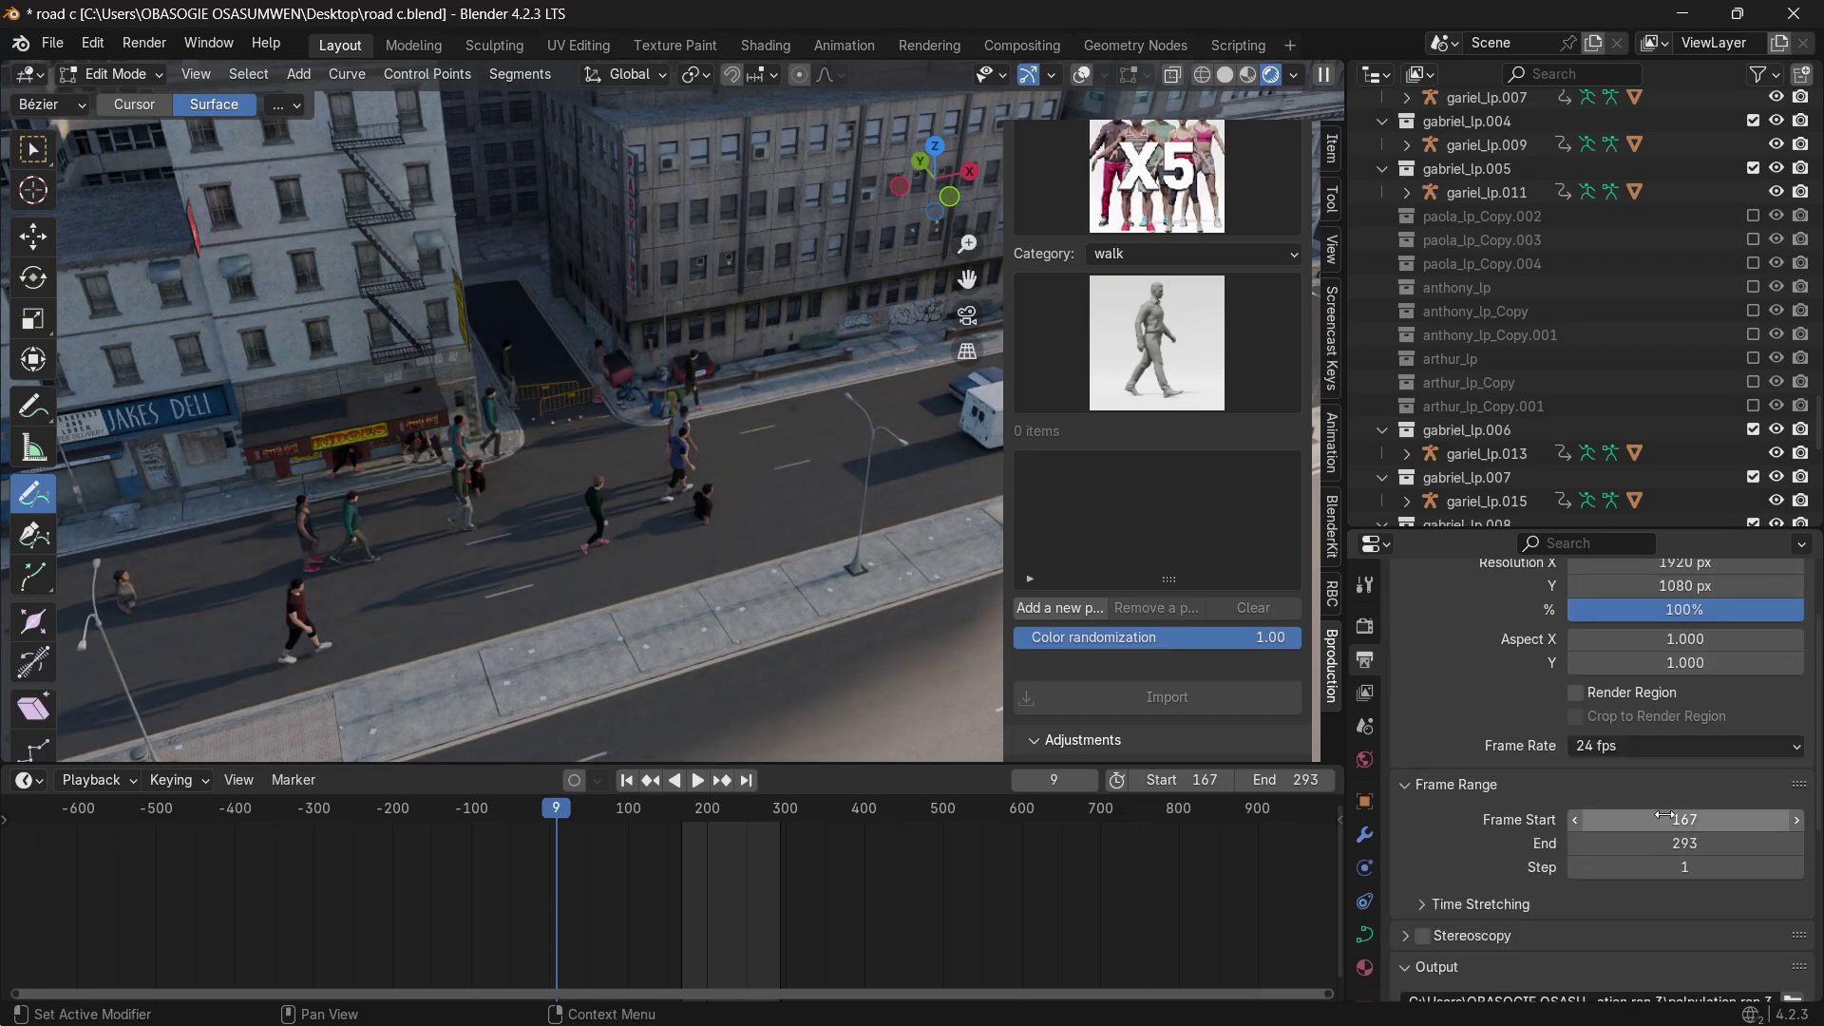
{"action": "double_click", "coordinate": [1660, 823]}
{"action": "key", "text": "Return"}
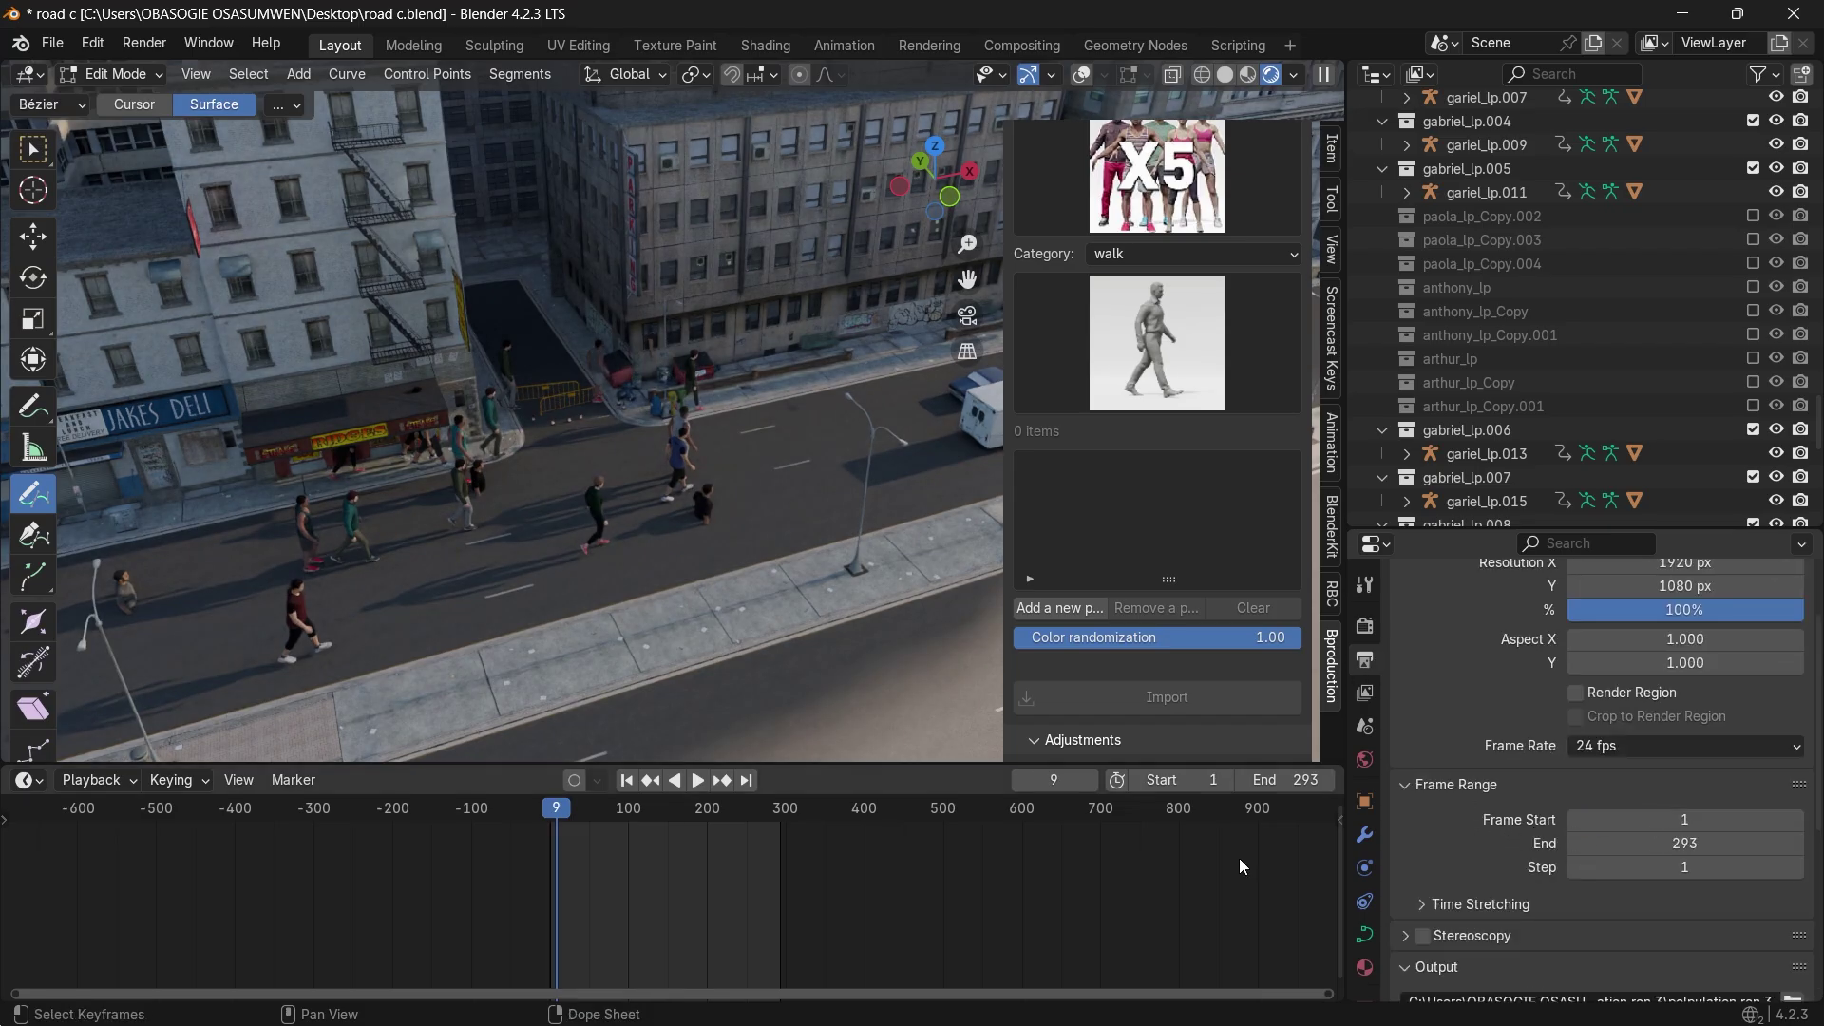
Play the animation and inspect the crowd walking along the drawn curve from closer up.
{"action": "left_click", "coordinate": [549, 819]}
{"action": "key", "text": "space"}
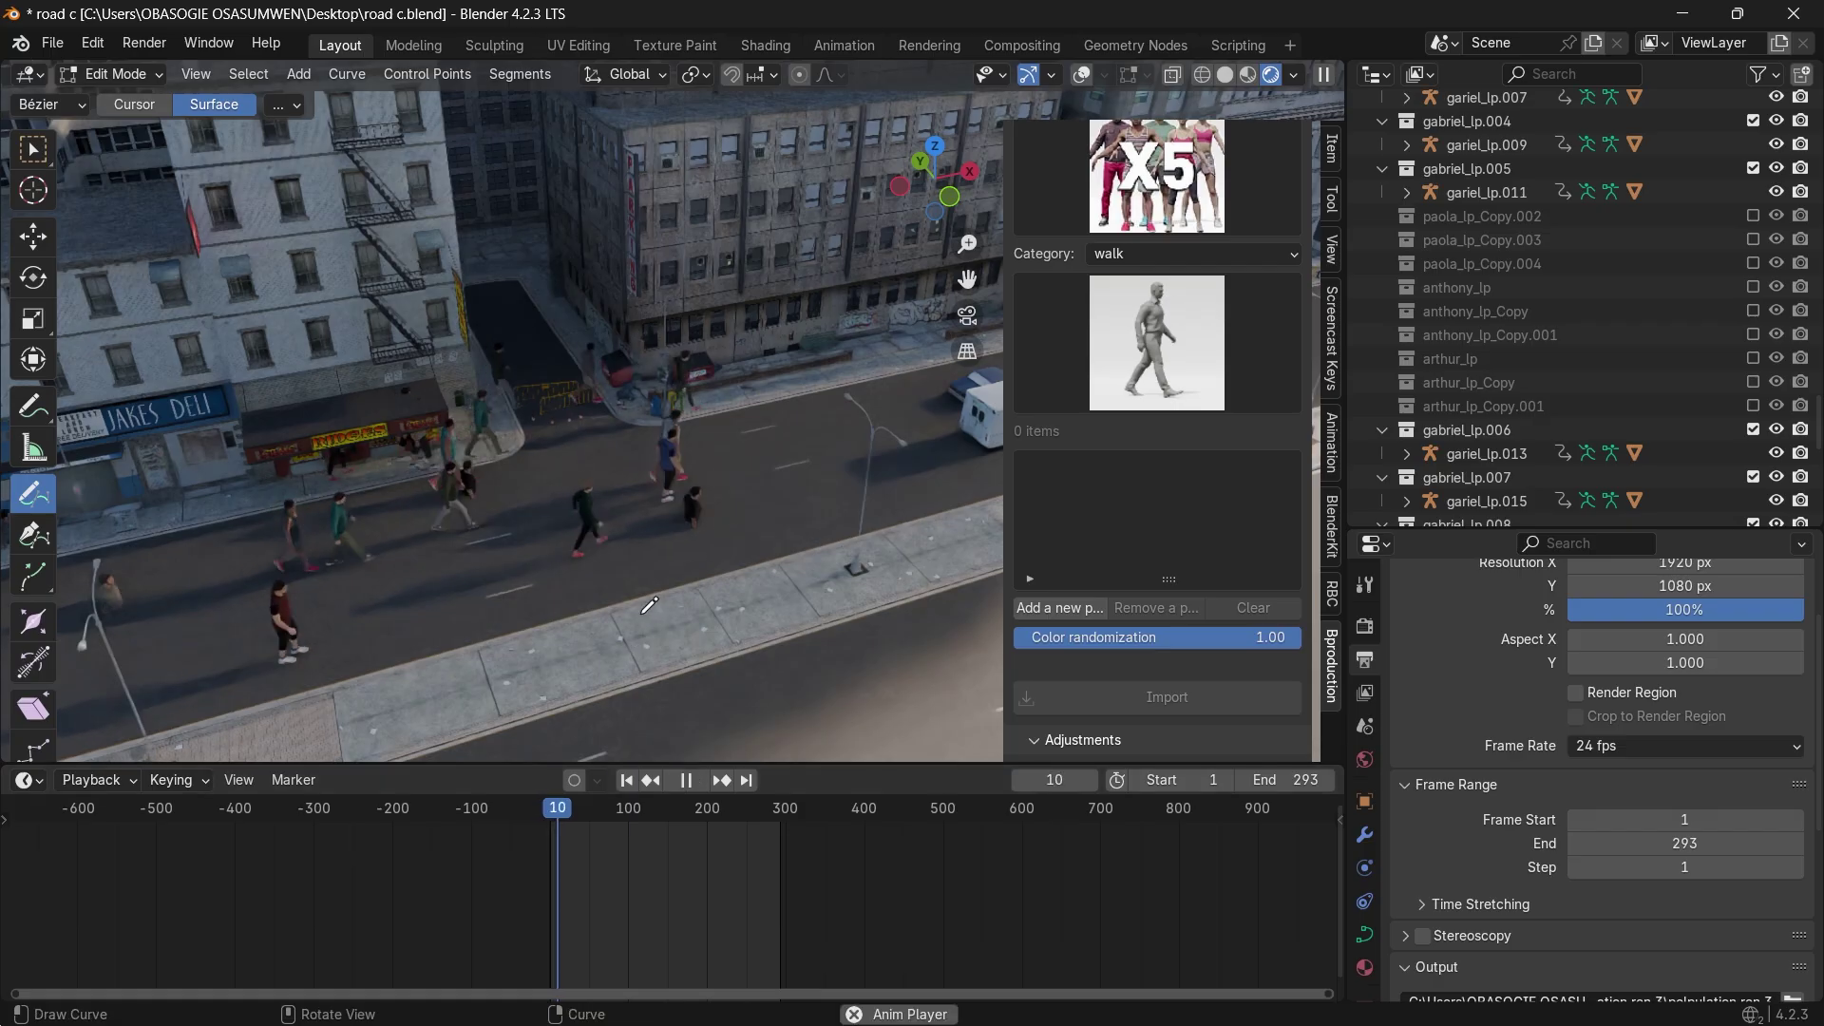
{"action": "scroll", "coordinate": [722, 486], "scroll_direction": "down", "scroll_amount": 2}
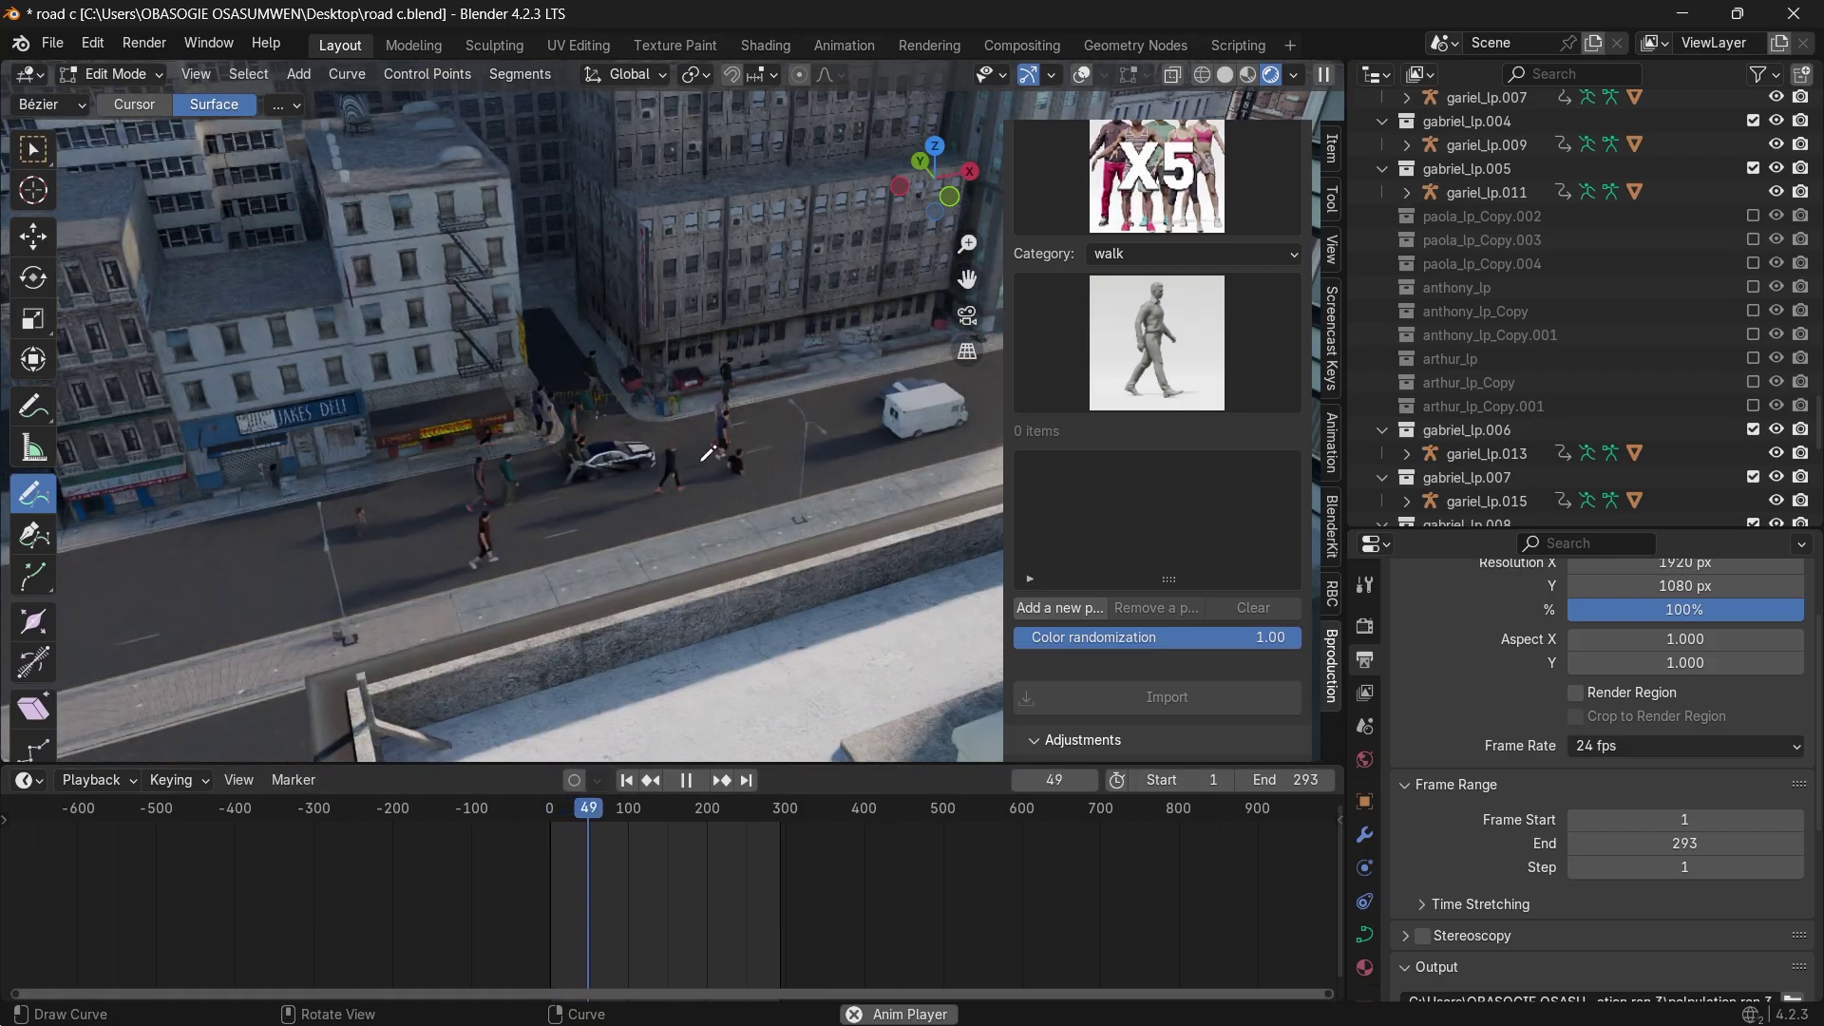
{"action": "key", "text": "space"}
{"action": "mouse_move", "coordinate": [952, 203]}
{"action": "left_mouse_down"}
{"action": "mouse_move", "coordinate": [989, 216]}
{"action": "mouse_move", "coordinate": [988, 190]}
{"action": "mouse_move", "coordinate": [953, 234]}
{"action": "left_mouse_up"}
{"action": "scroll", "coordinate": [668, 522], "scroll_direction": "up", "scroll_amount": 2}
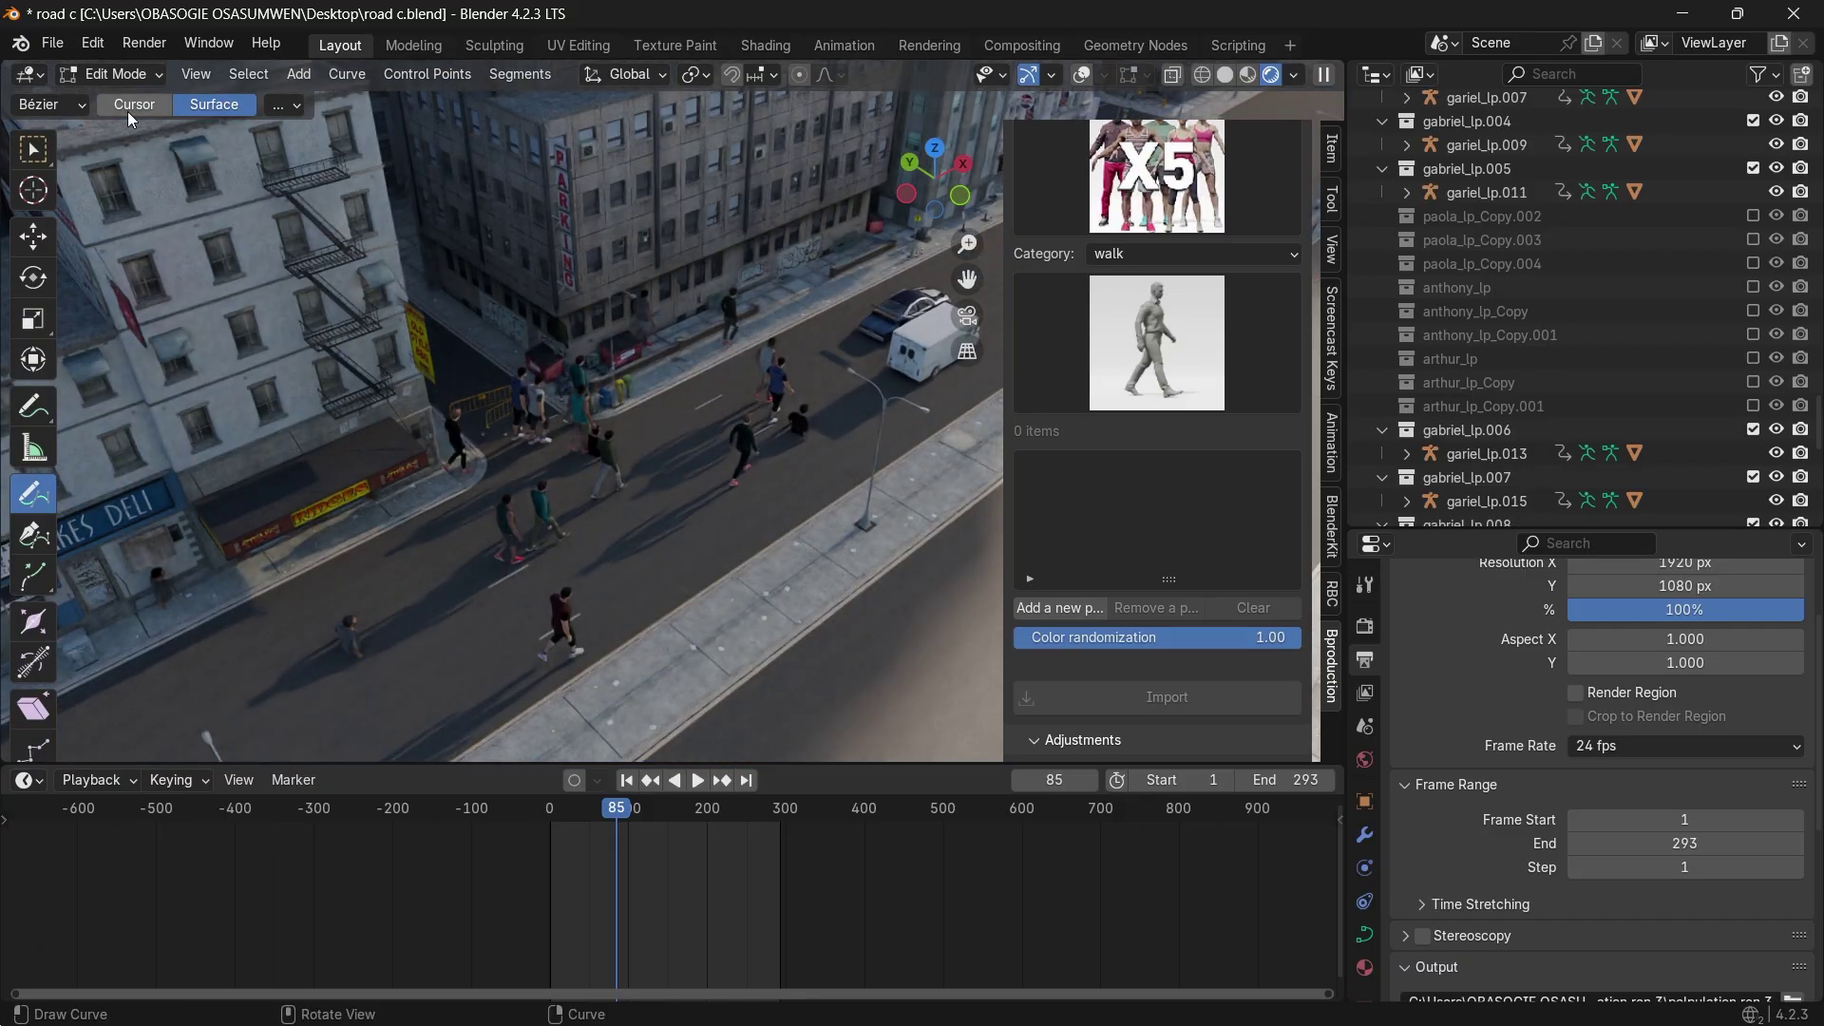
Show the viewport overlays to reveal the population curve and rewind the timeline to frame 0.
{"action": "left_click", "coordinate": [112, 74]}
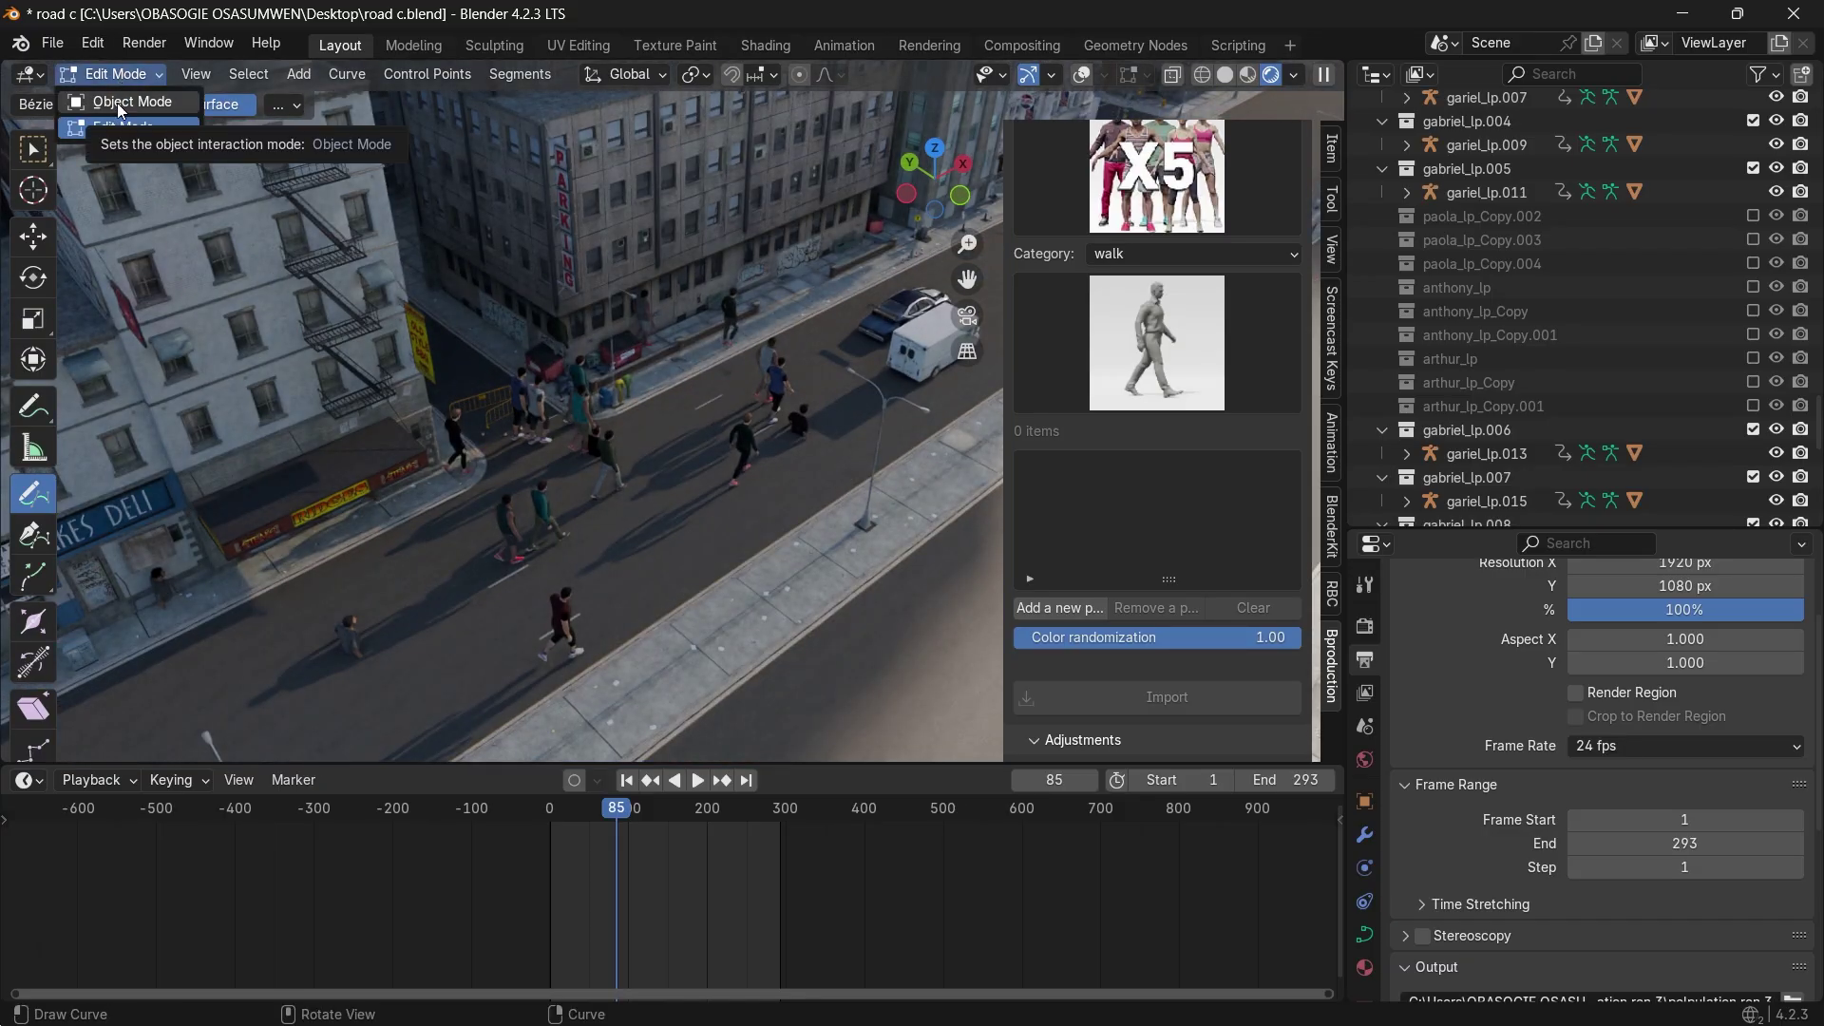
{"action": "left_click", "coordinate": [1081, 74]}
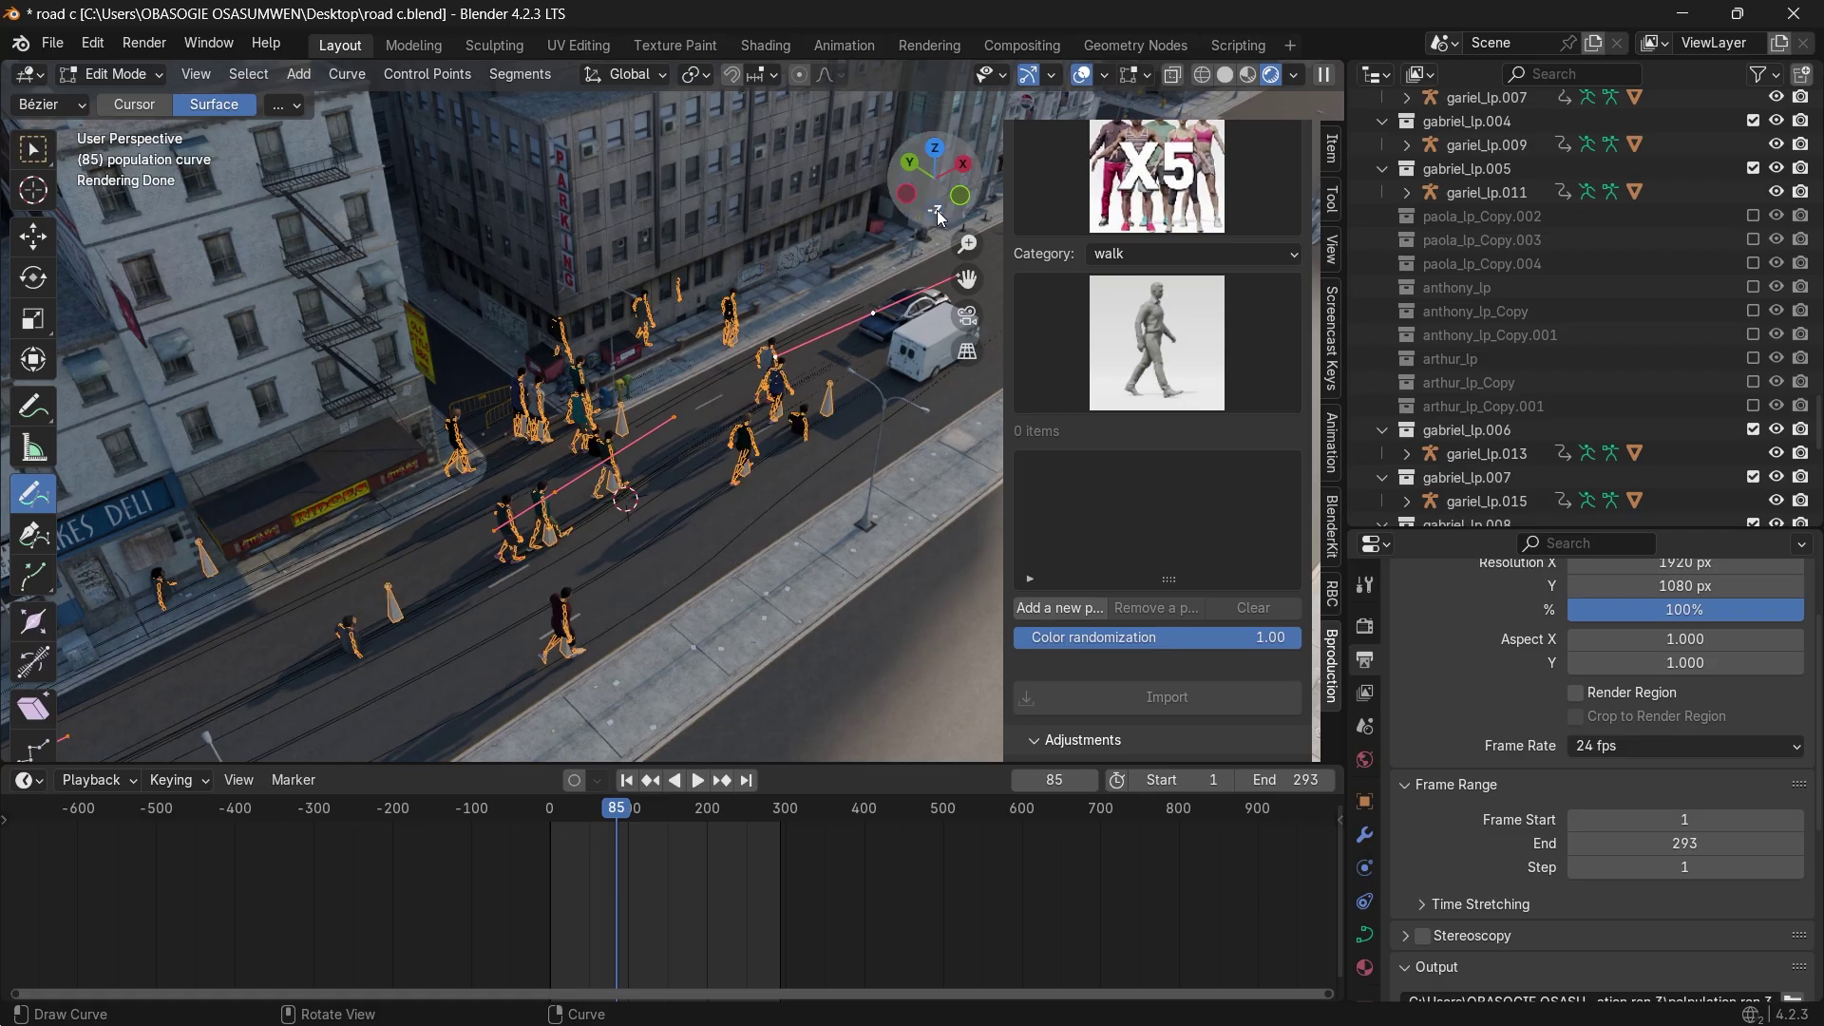
{"action": "left_click_drag", "start_coordinate": [944, 176], "coordinate": [619, 418]}
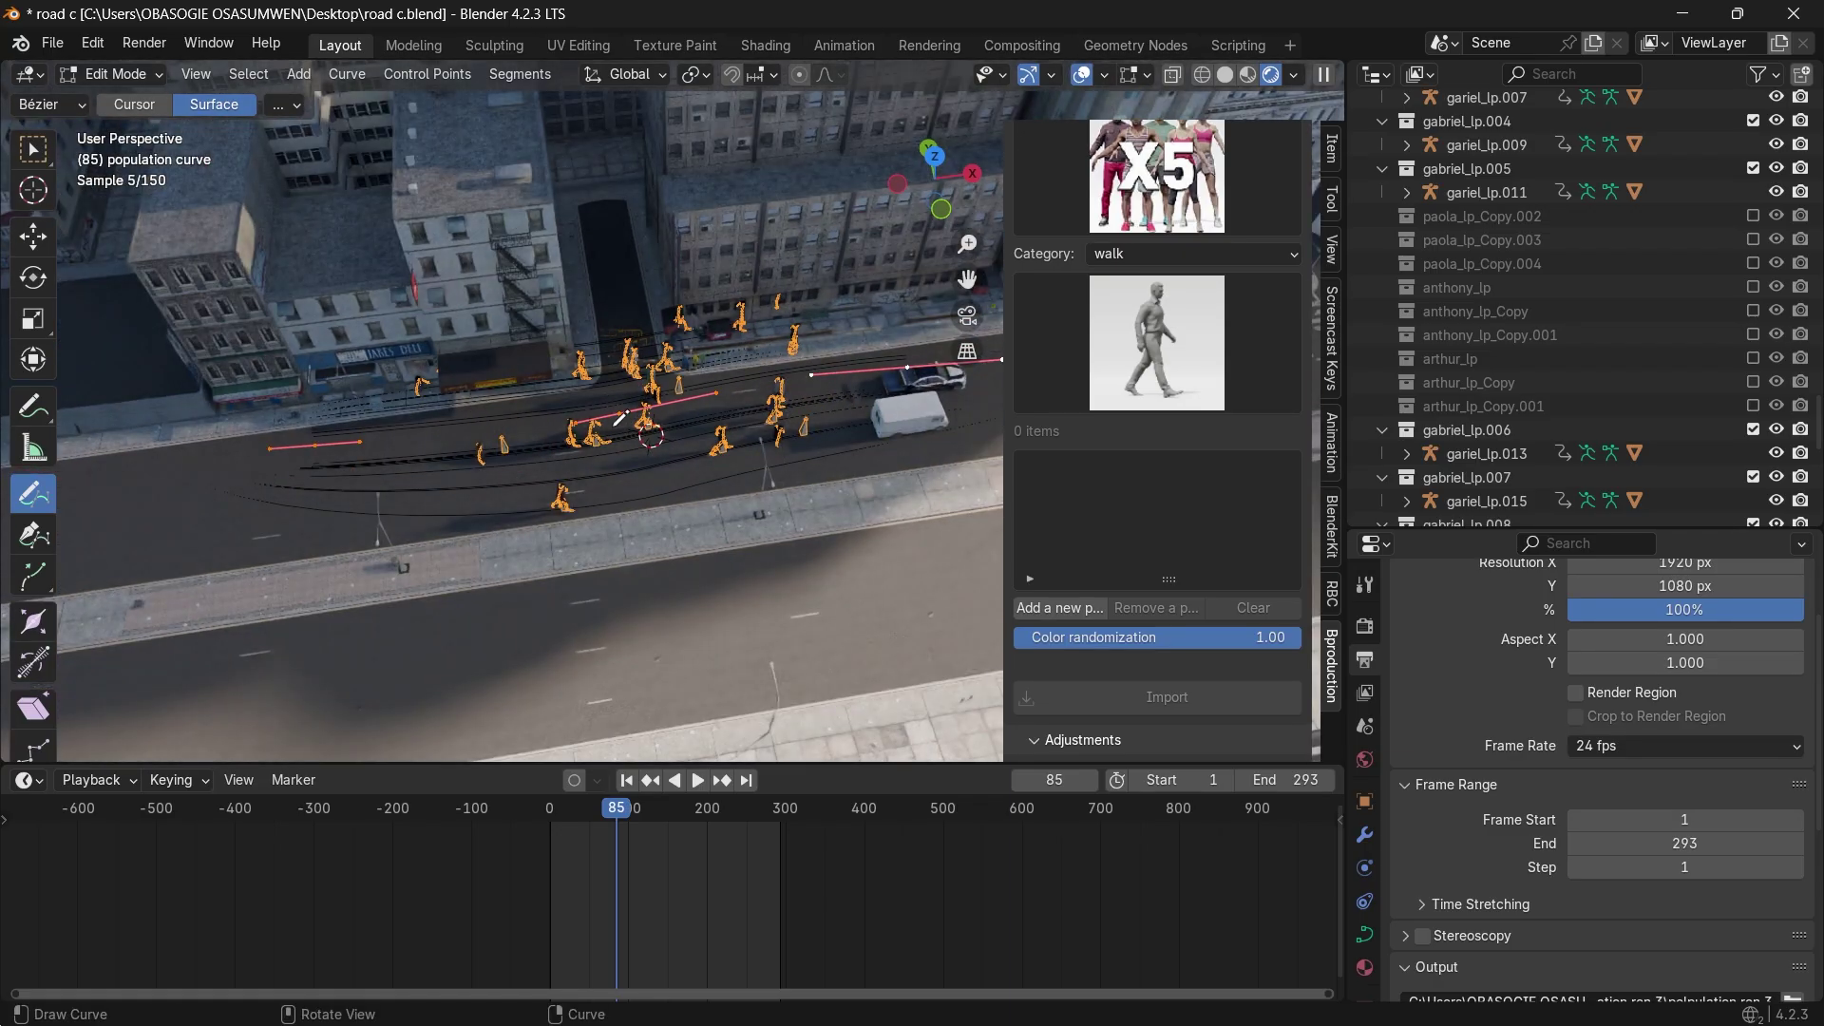
{"action": "left_click_drag", "start_coordinate": [608, 813], "coordinate": [549, 812]}
{"action": "key", "text": "space"}
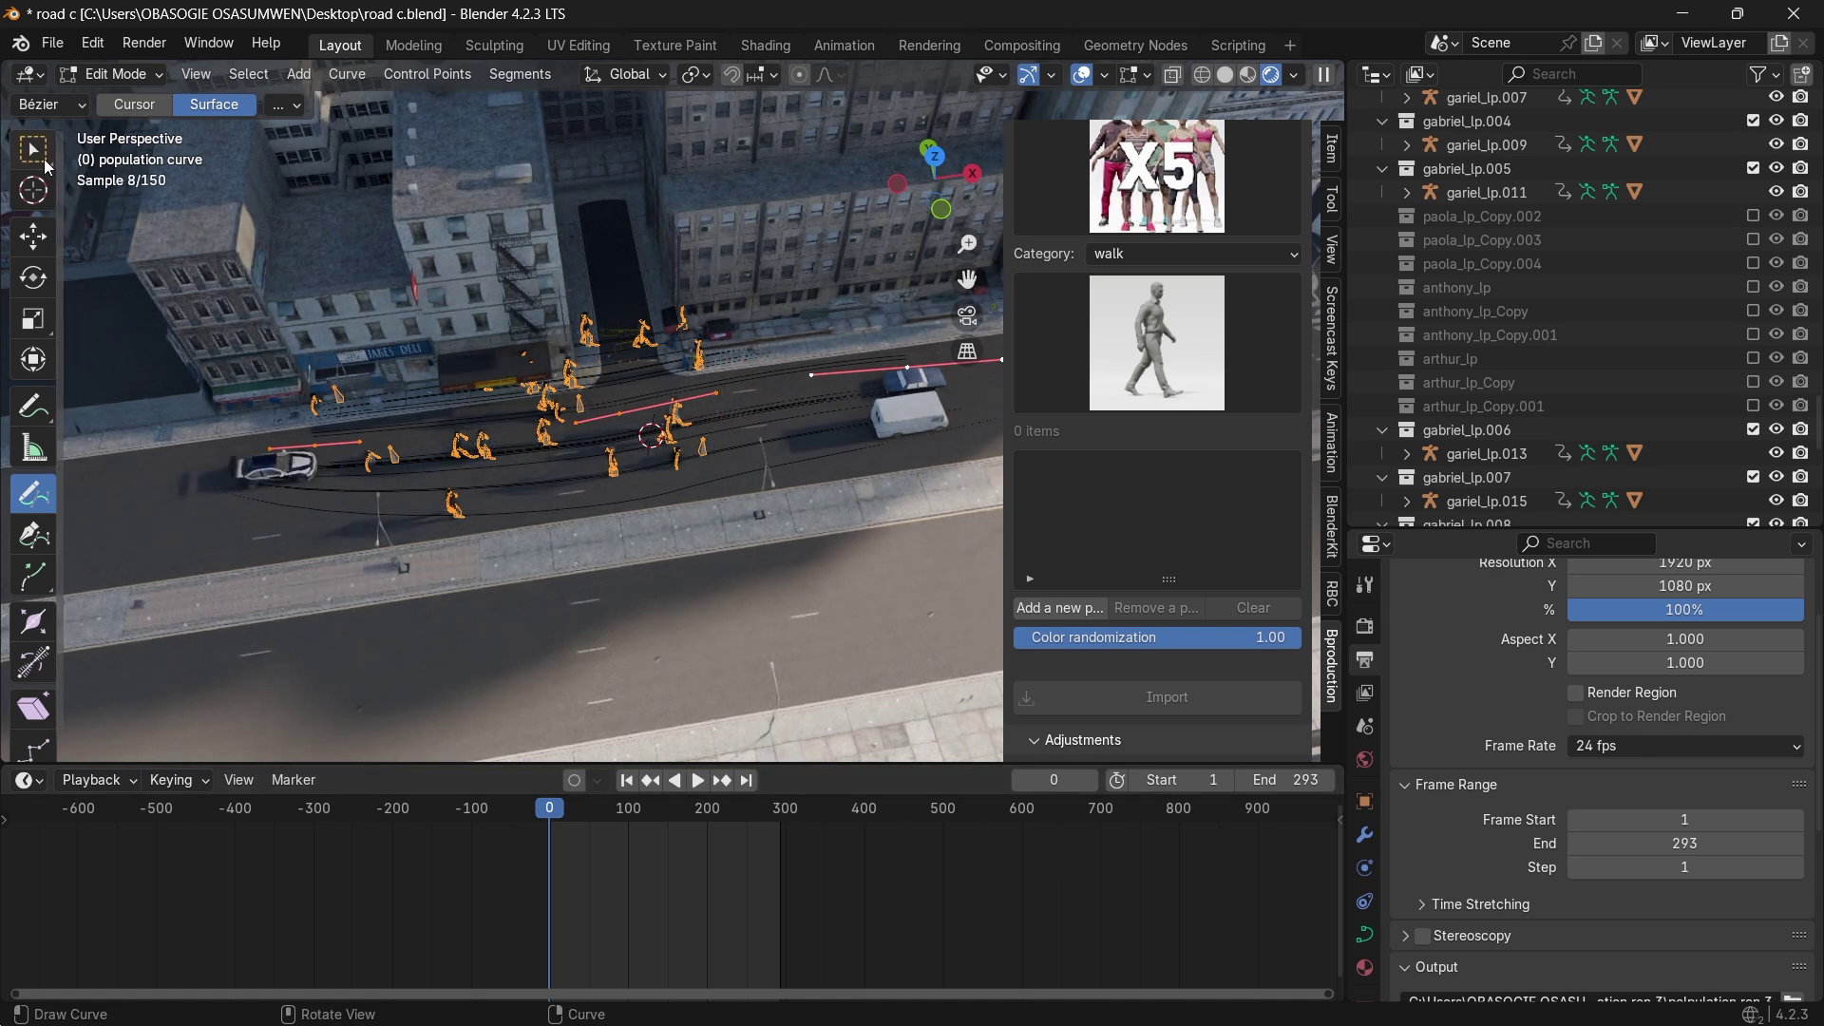
Leave curve drawing for the selection tool and return to Object Mode.
{"action": "left_click", "coordinate": [44, 166]}
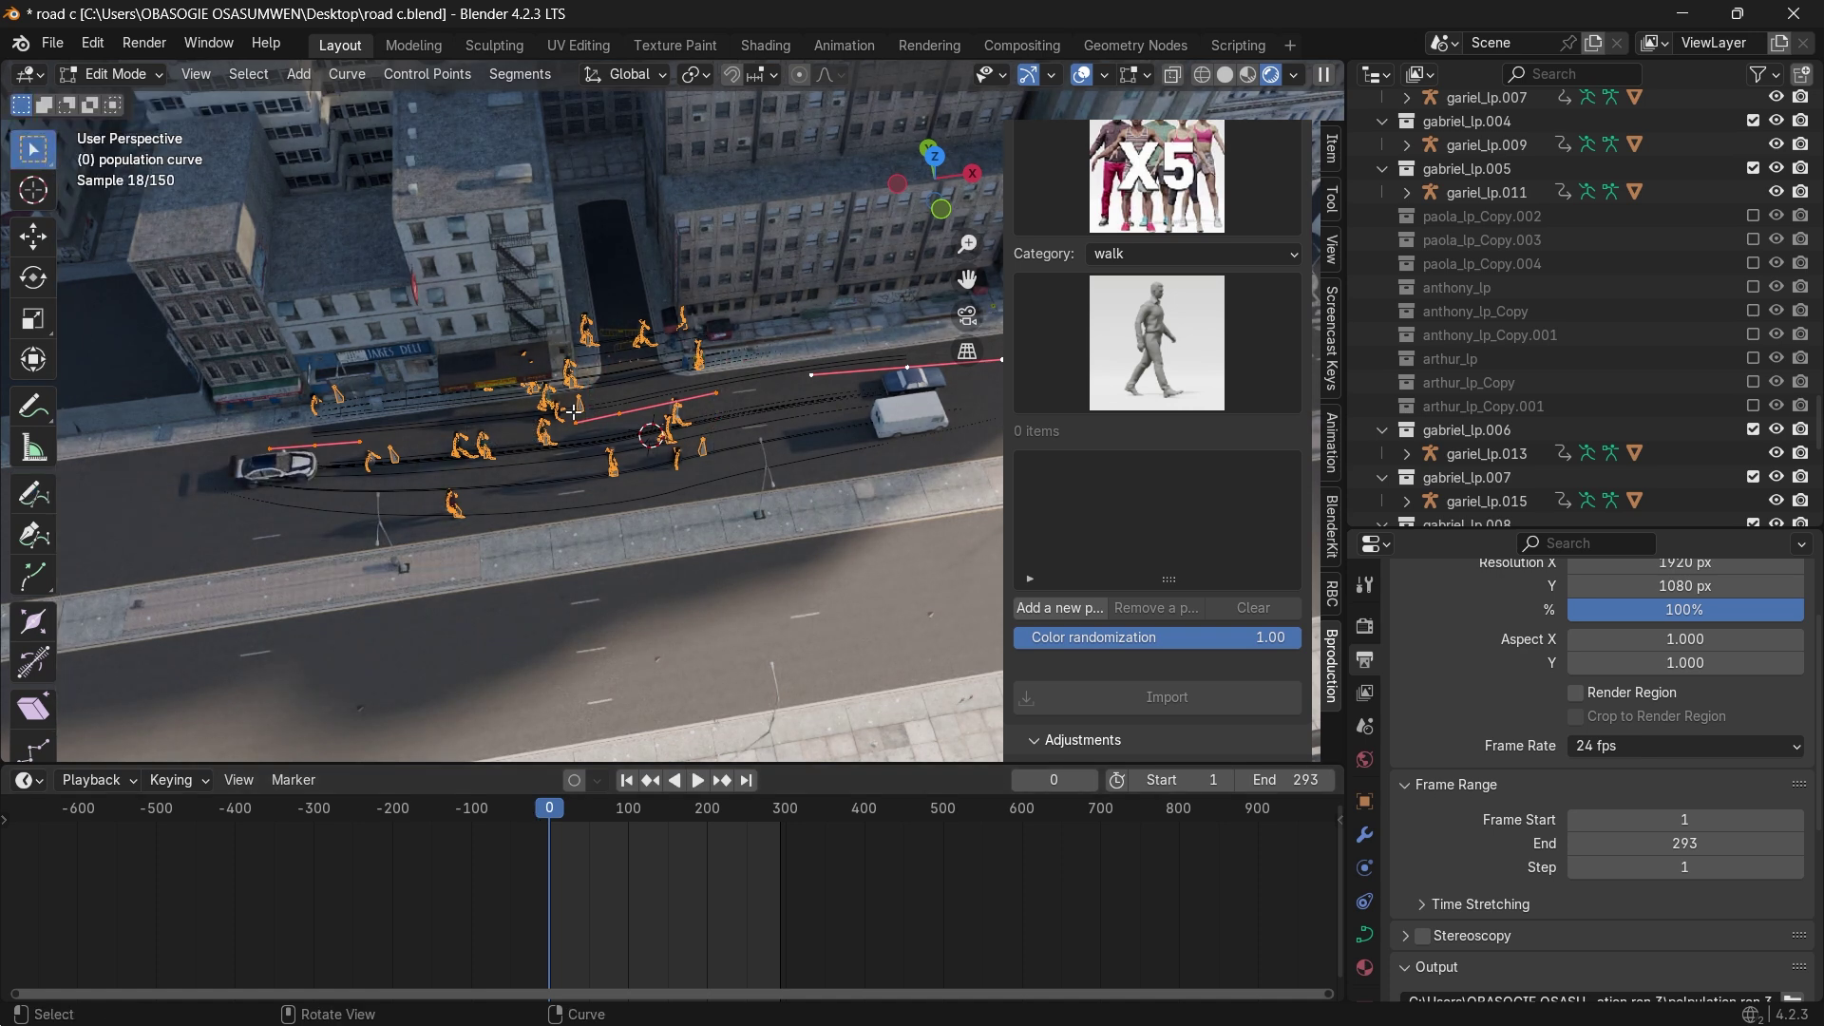
{"action": "left_click", "coordinate": [109, 73]}
{"action": "left_click", "coordinate": [132, 101]}
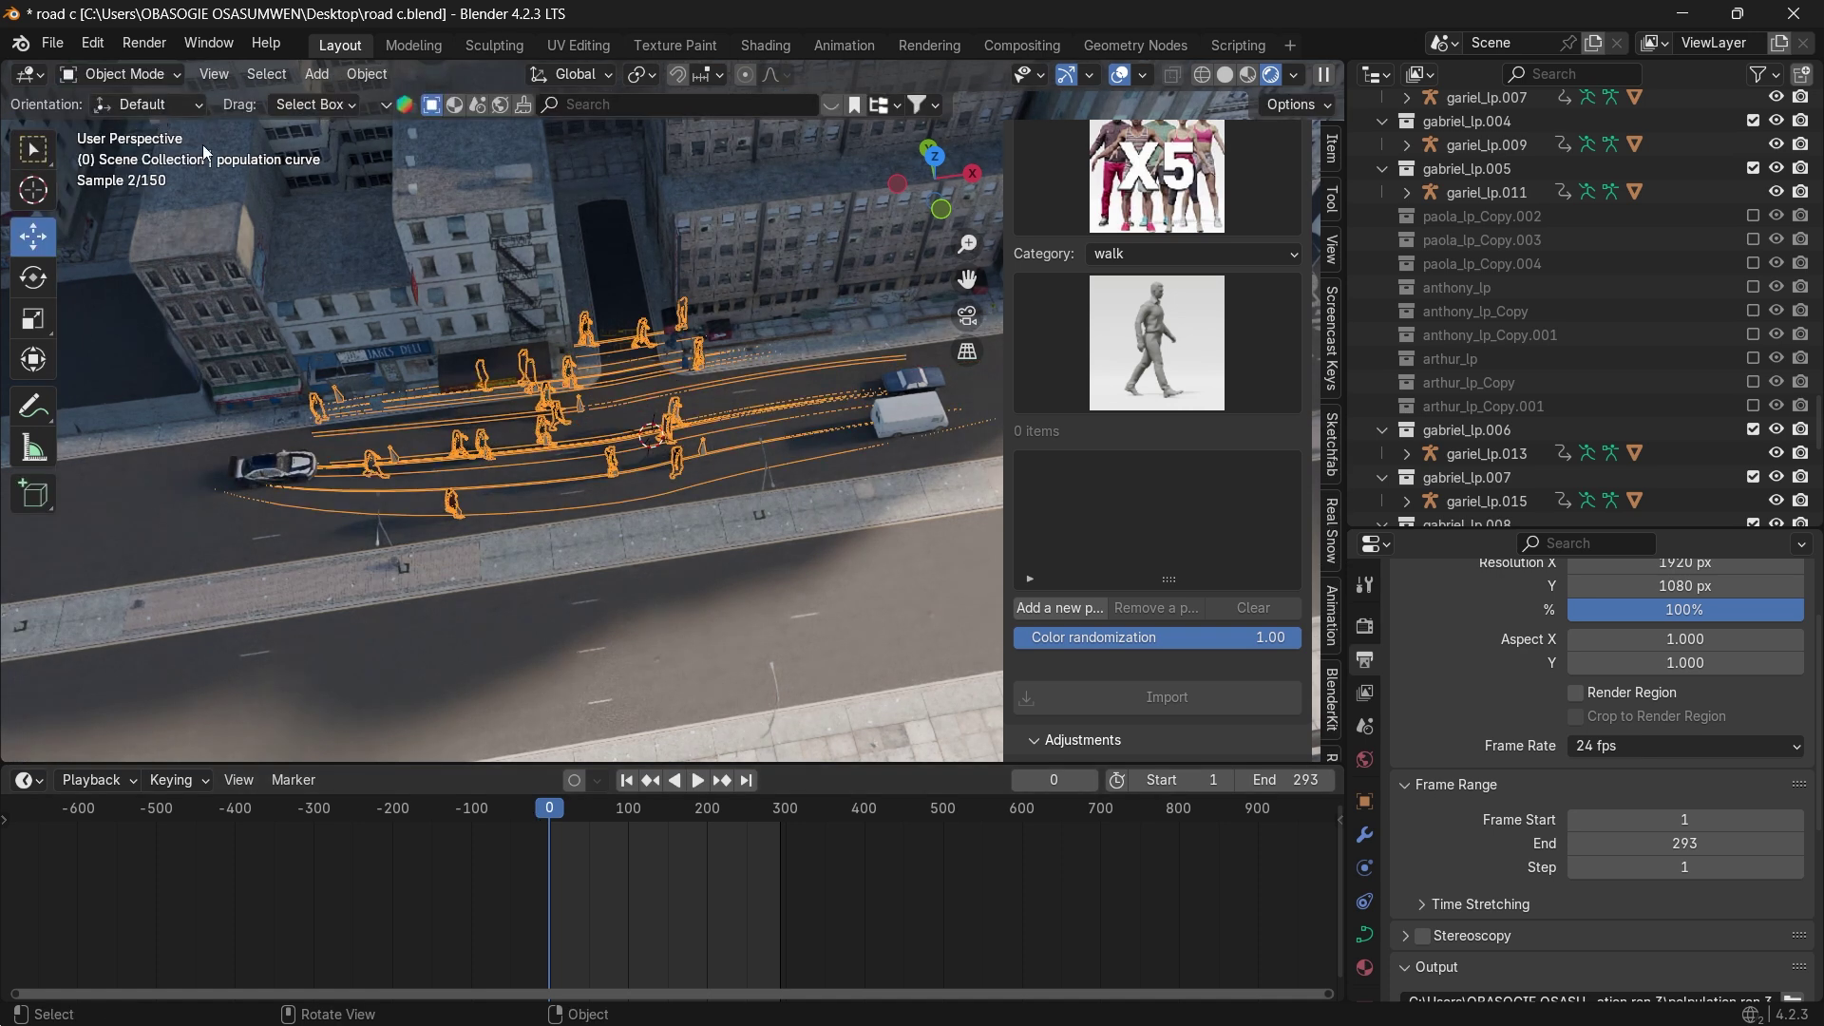
Play the animation to examine the curve-following crowd from the opposite side of the street.
{"action": "left_click_drag", "start_coordinate": [951, 190], "coordinate": [1163, 130]}
{"action": "left_click_drag", "start_coordinate": [749, 262], "coordinate": [143, 223]}
{"action": "scroll", "coordinate": [875, 408], "scroll_direction": "up", "scroll_amount": 3}
{"action": "key", "text": "space"}
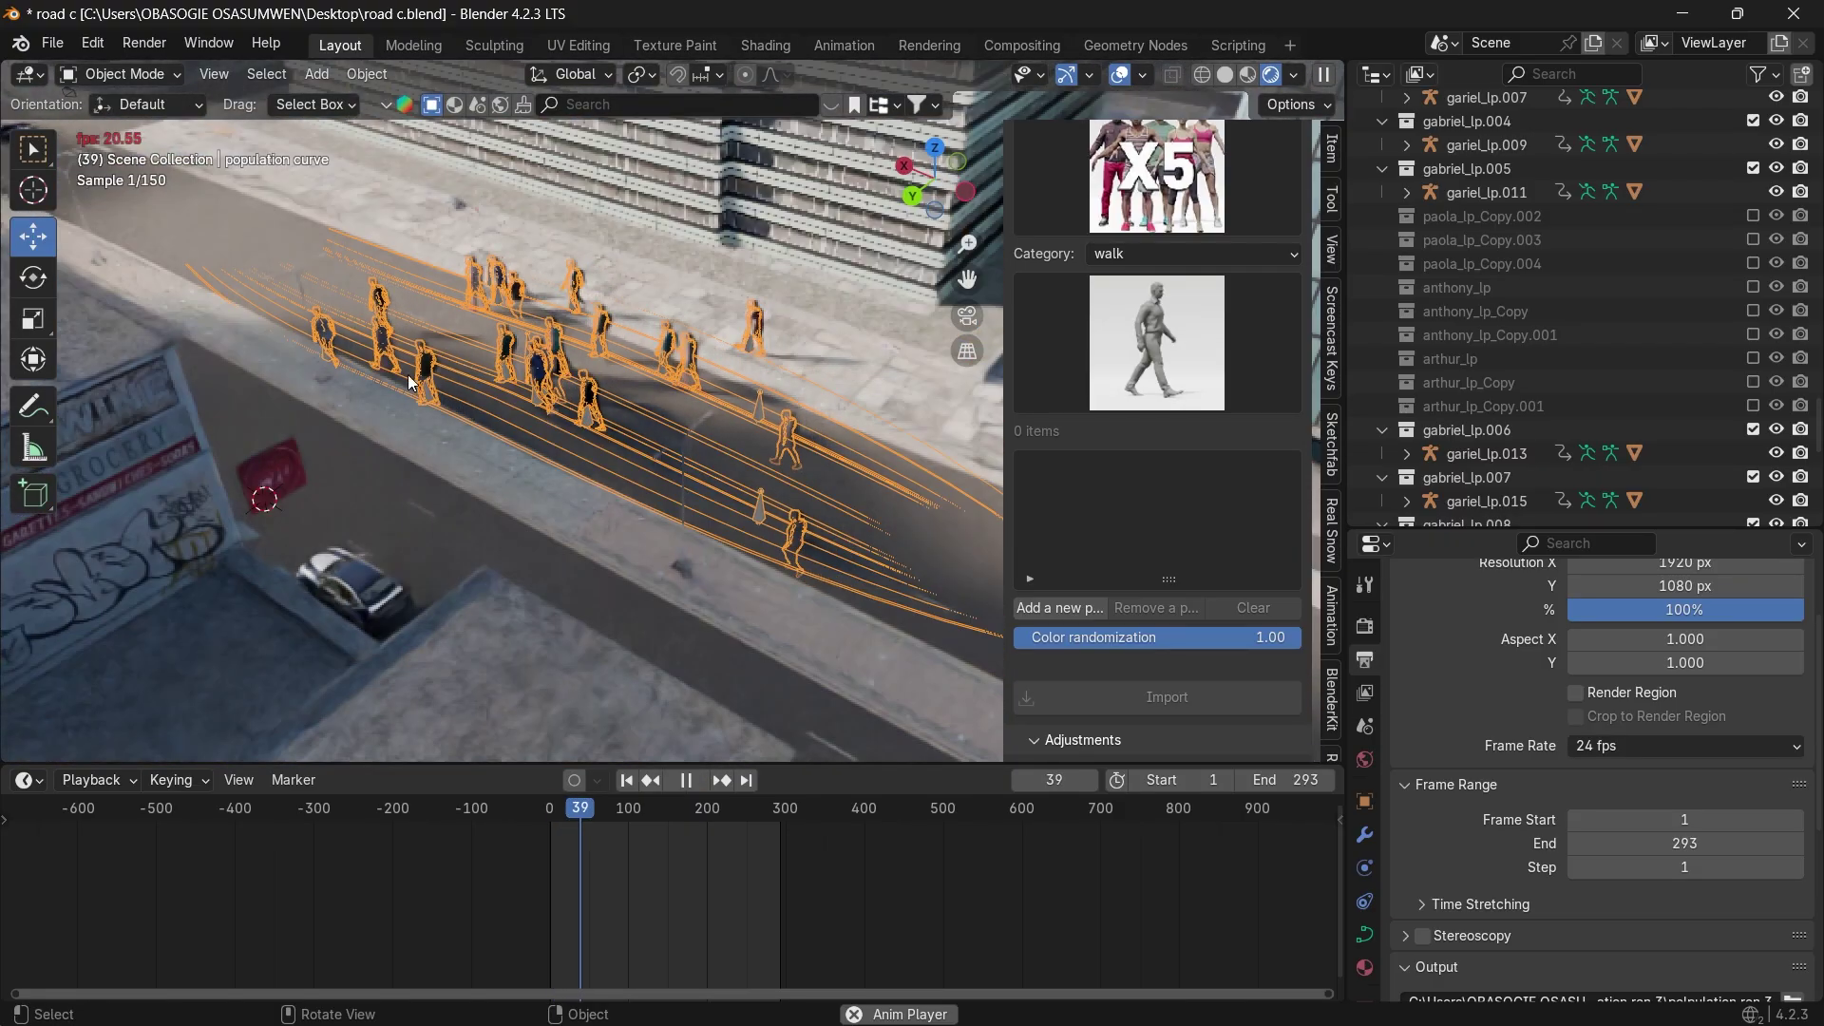
{"action": "key", "text": "space"}
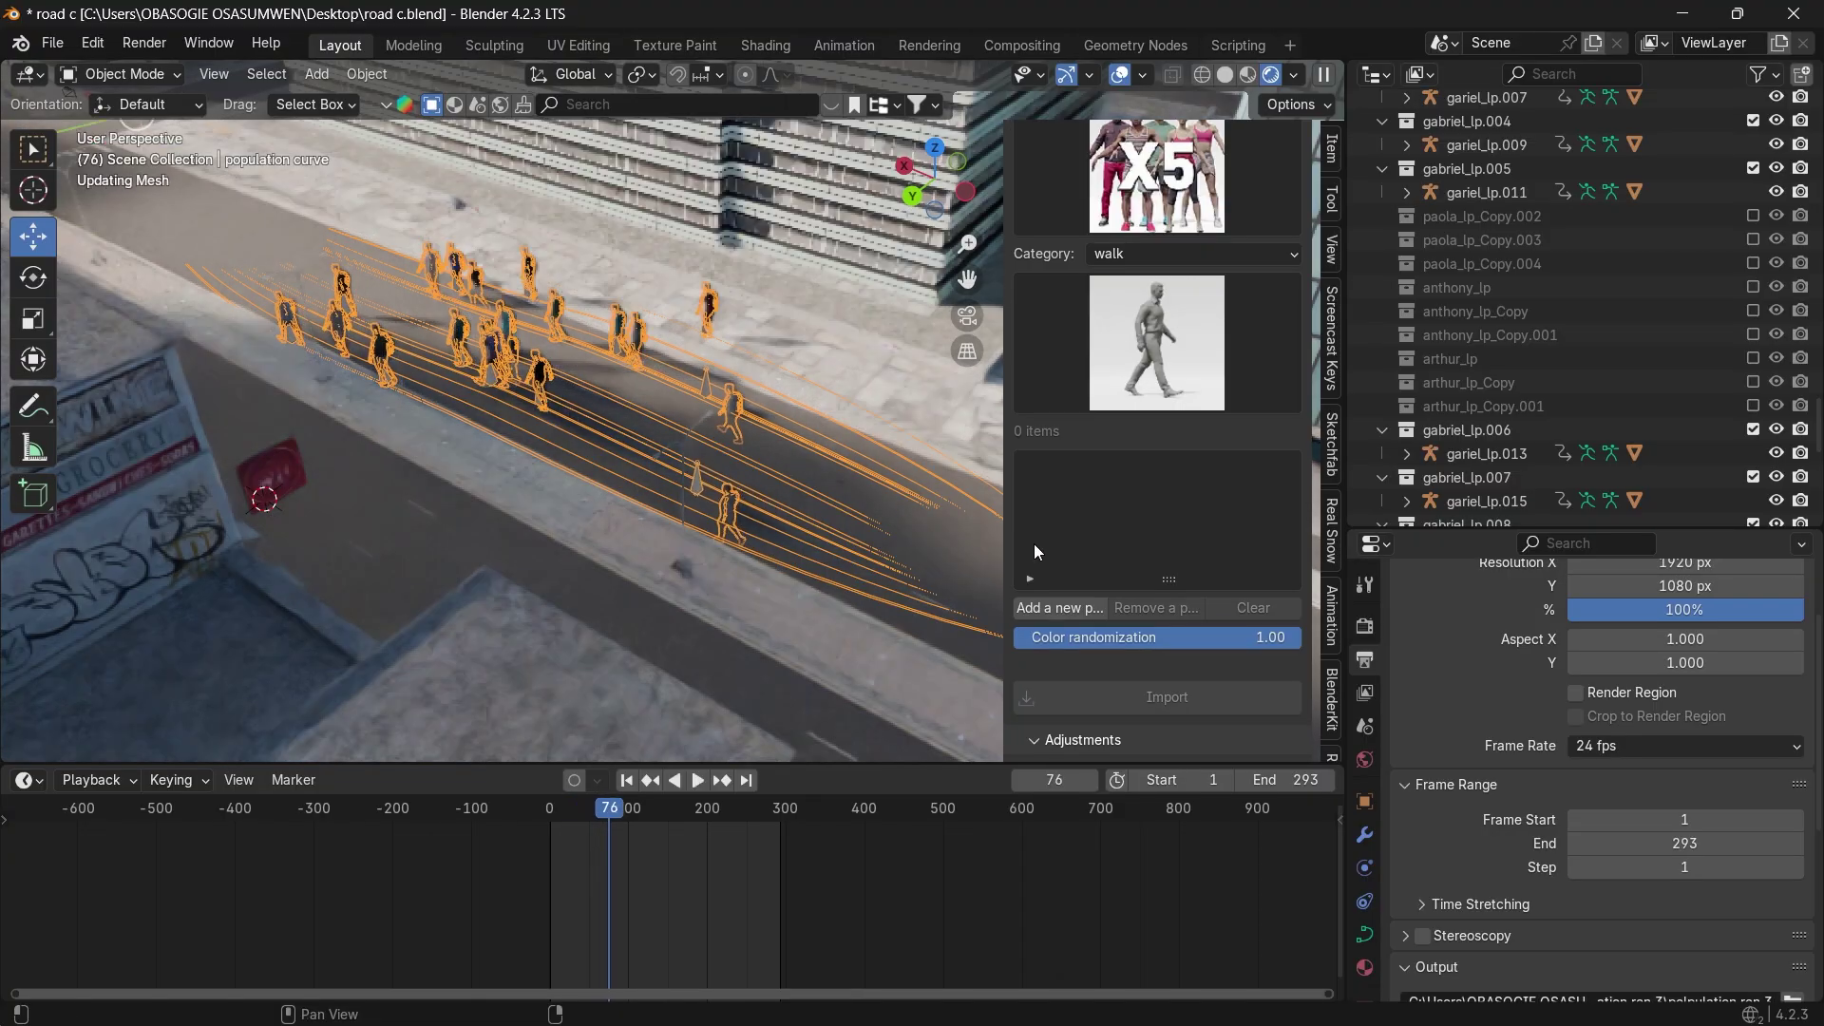
Set the crowd's seed to 57 and its count to 112.
{"action": "scroll", "coordinate": [1146, 511], "scroll_direction": "down", "scroll_amount": 8}
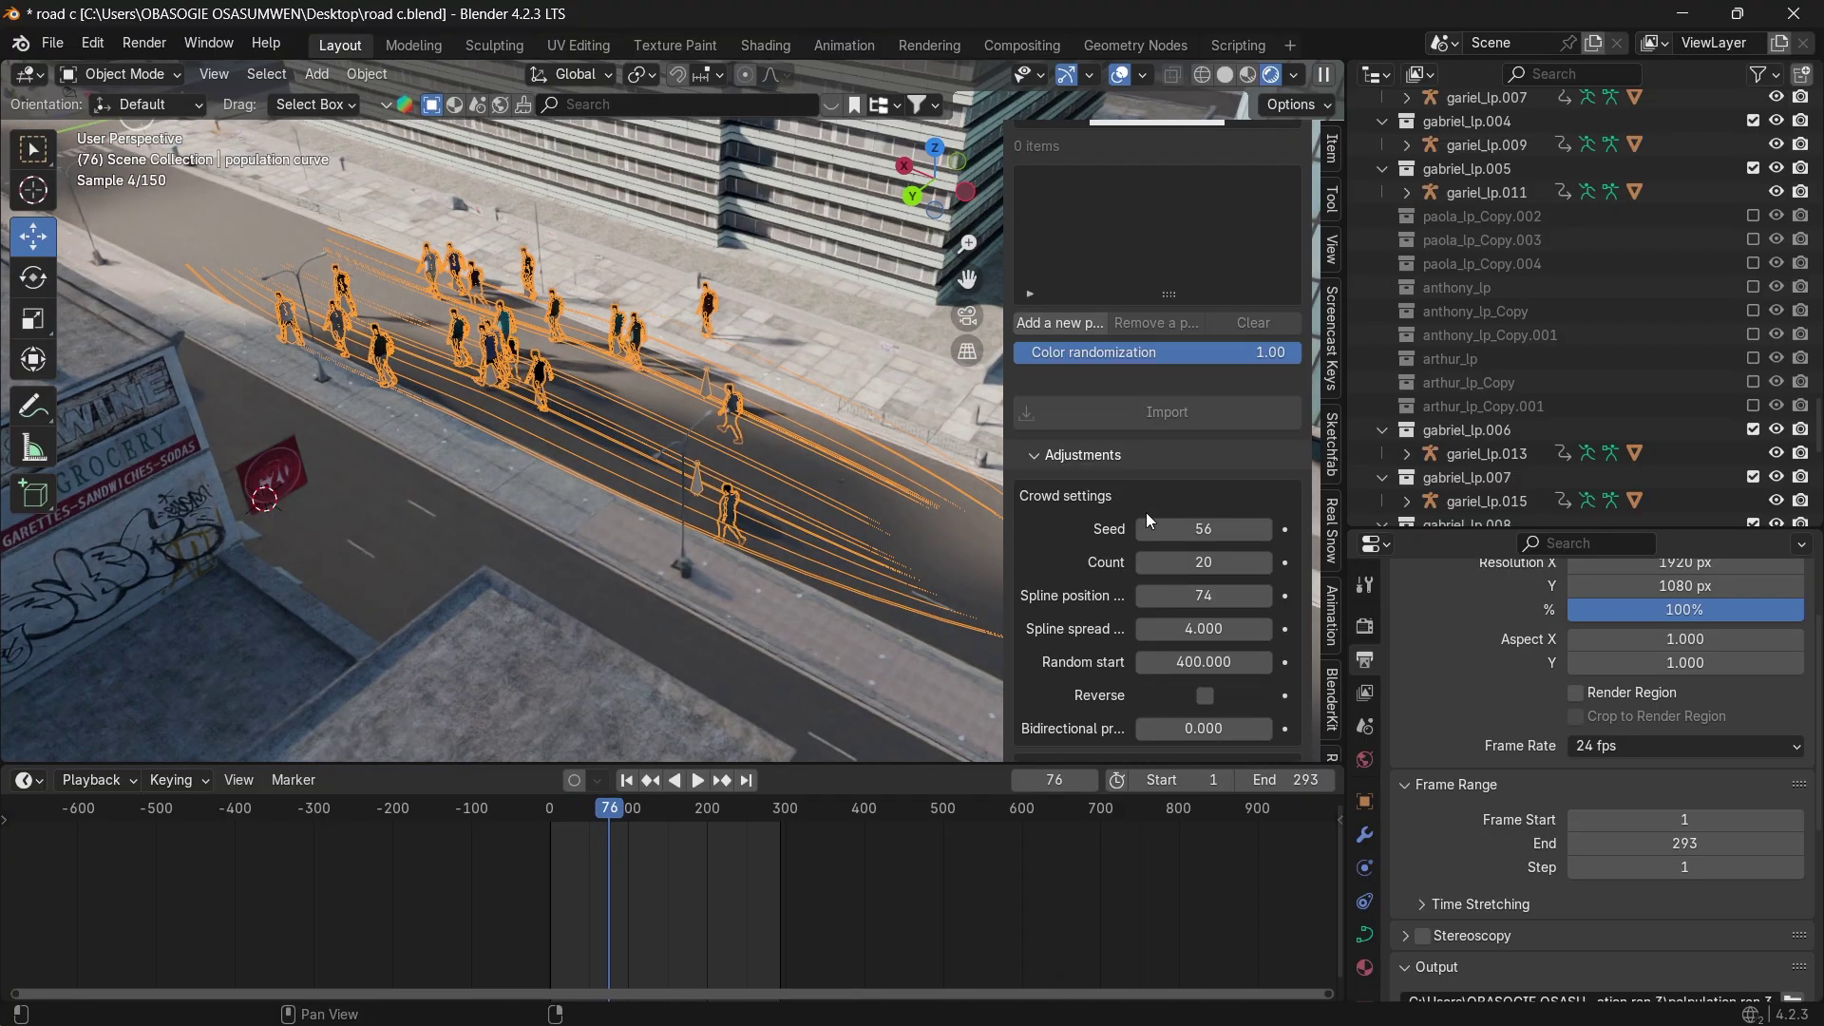
{"action": "left_click", "coordinate": [1263, 528]}
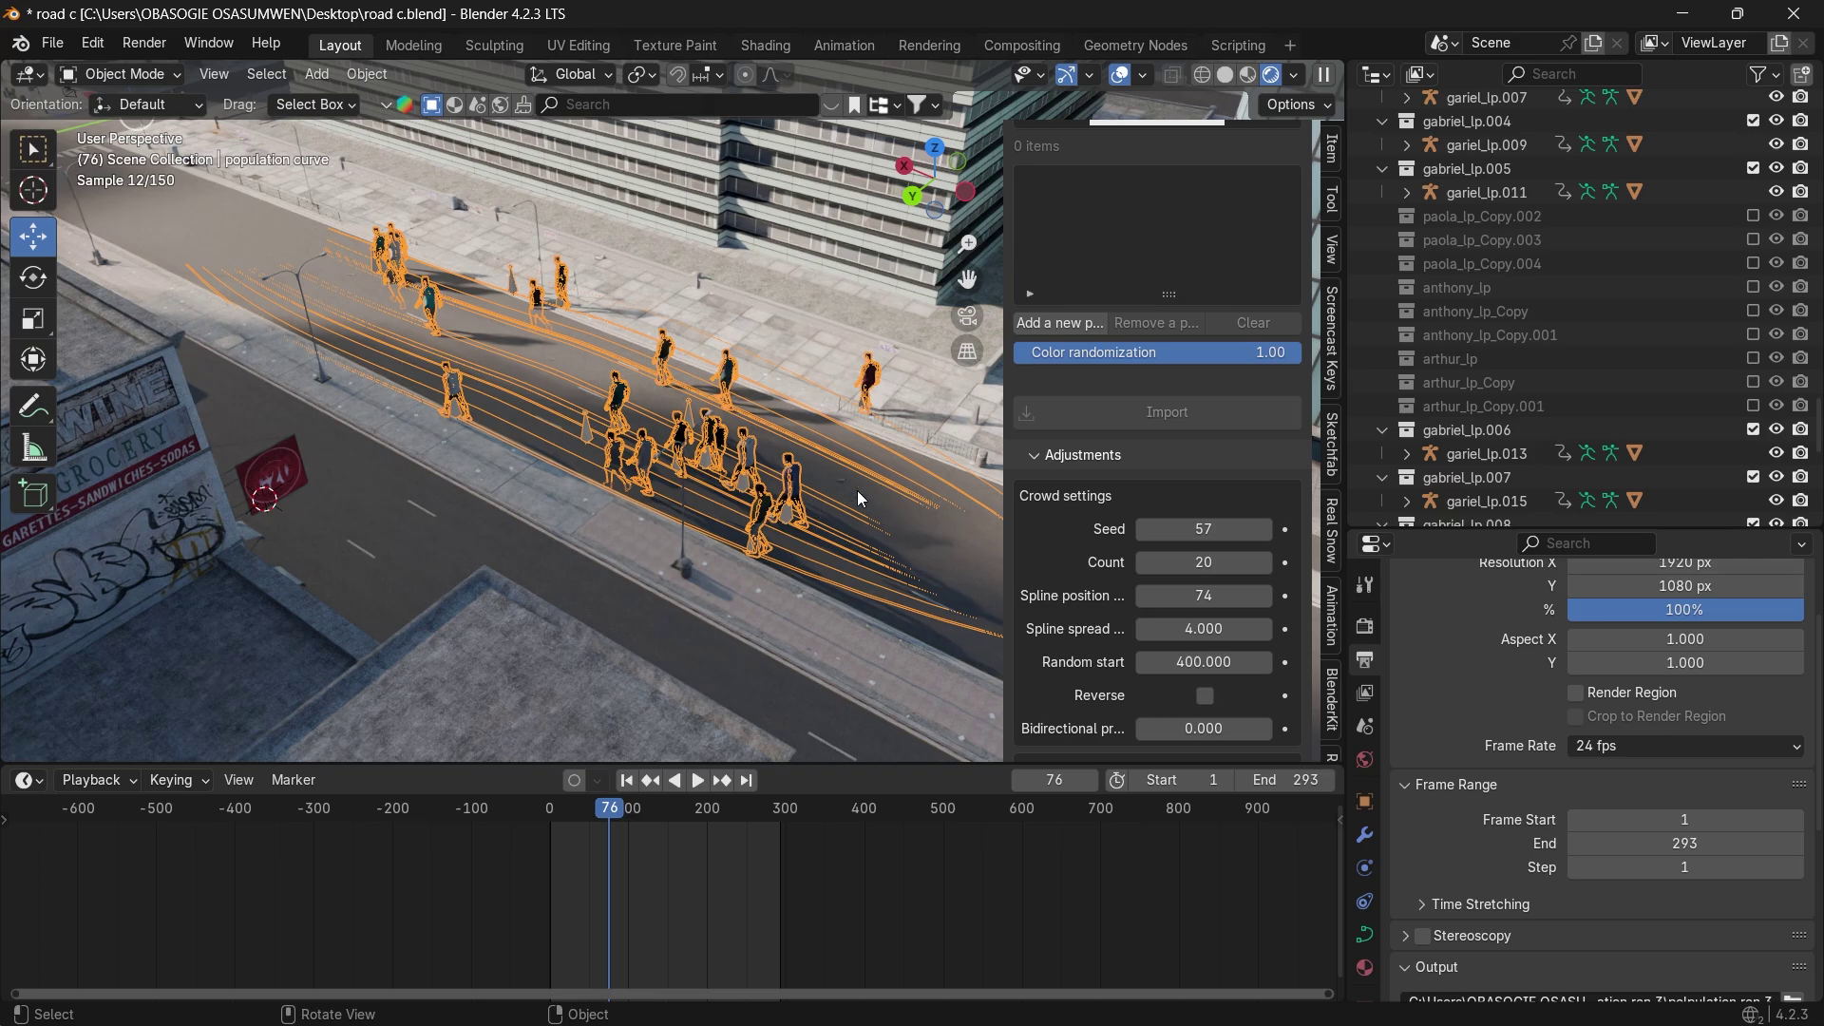
{"action": "left_click_drag", "start_coordinate": [1188, 562], "coordinate": [1287, 563]}
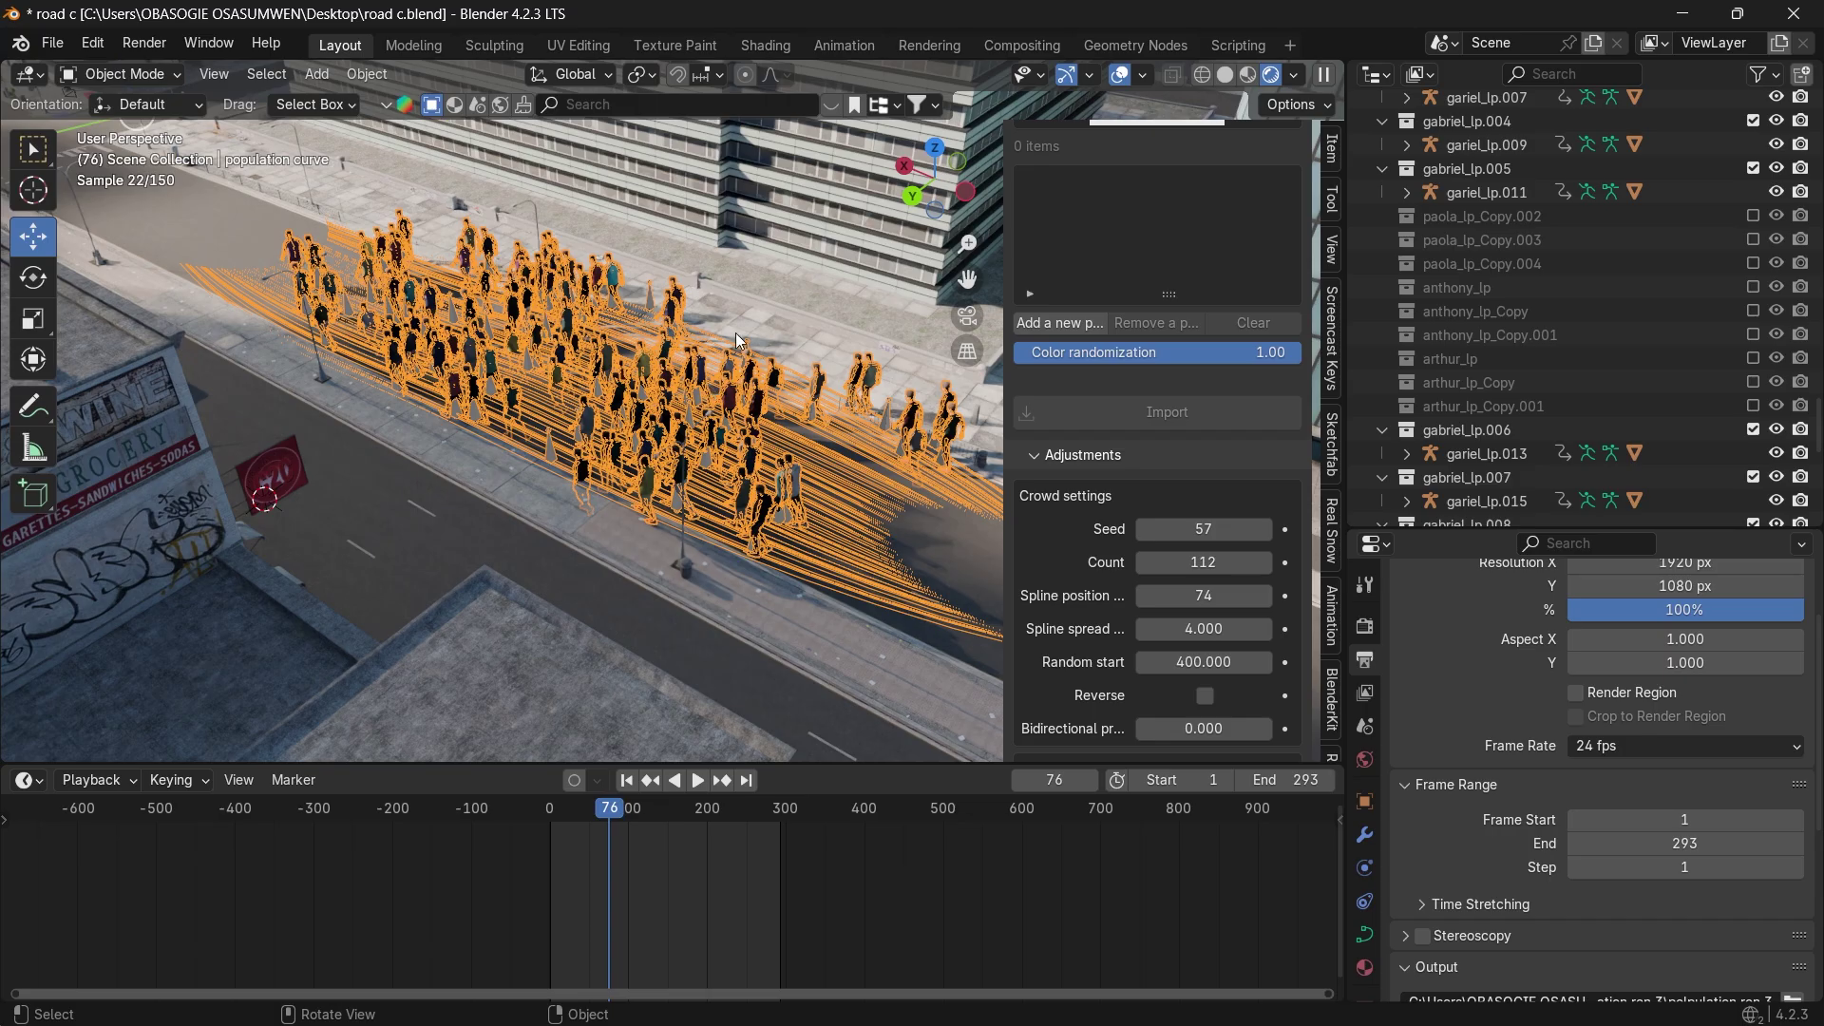
Increase the crowd's count to 149.
{"action": "mouse_move", "coordinate": [264, 499]}
{"action": "middle_mouse_down"}
{"action": "mouse_move", "coordinate": [343, 631]}
{"action": "mouse_move", "coordinate": [285, 496]}
{"action": "middle_mouse_up"}
{"action": "middle_click_drag", "start_coordinate": [732, 475], "coordinate": [727, 487]}
{"action": "scroll", "coordinate": [727, 487], "scroll_direction": "up", "scroll_amount": 1}
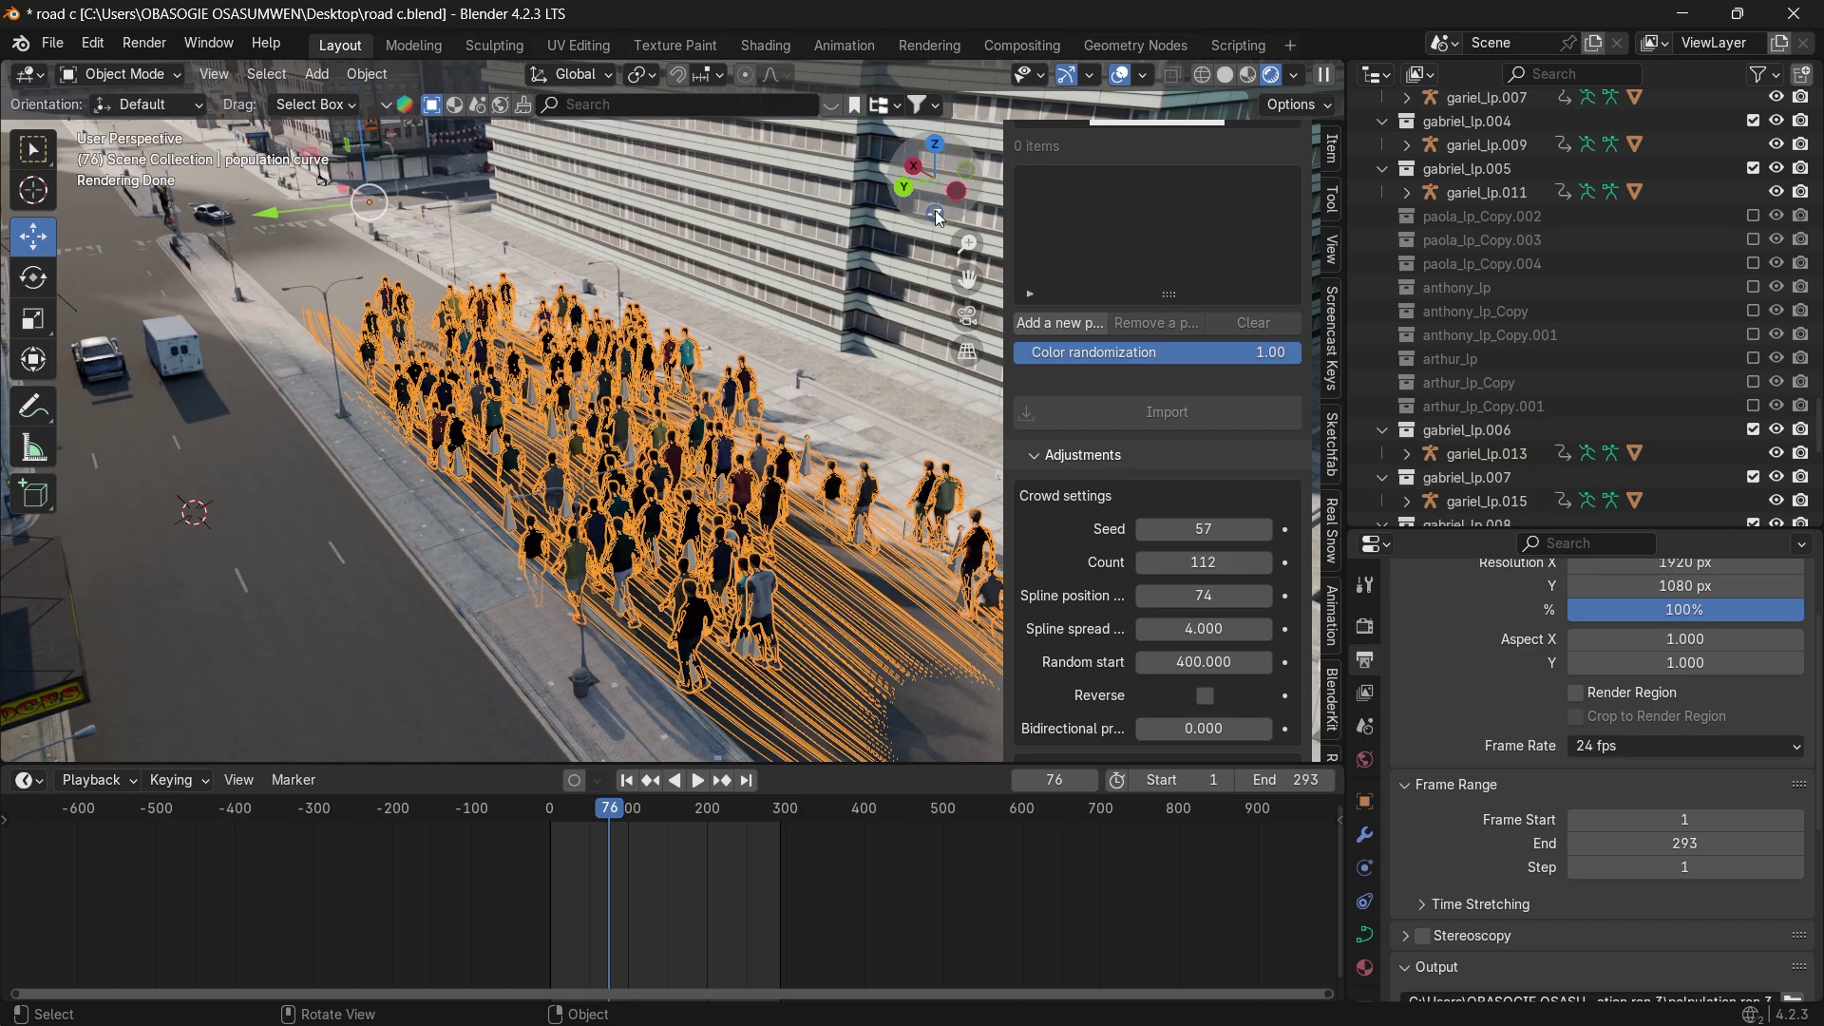
{"action": "left_click_drag", "start_coordinate": [934, 209], "coordinate": [857, 333]}
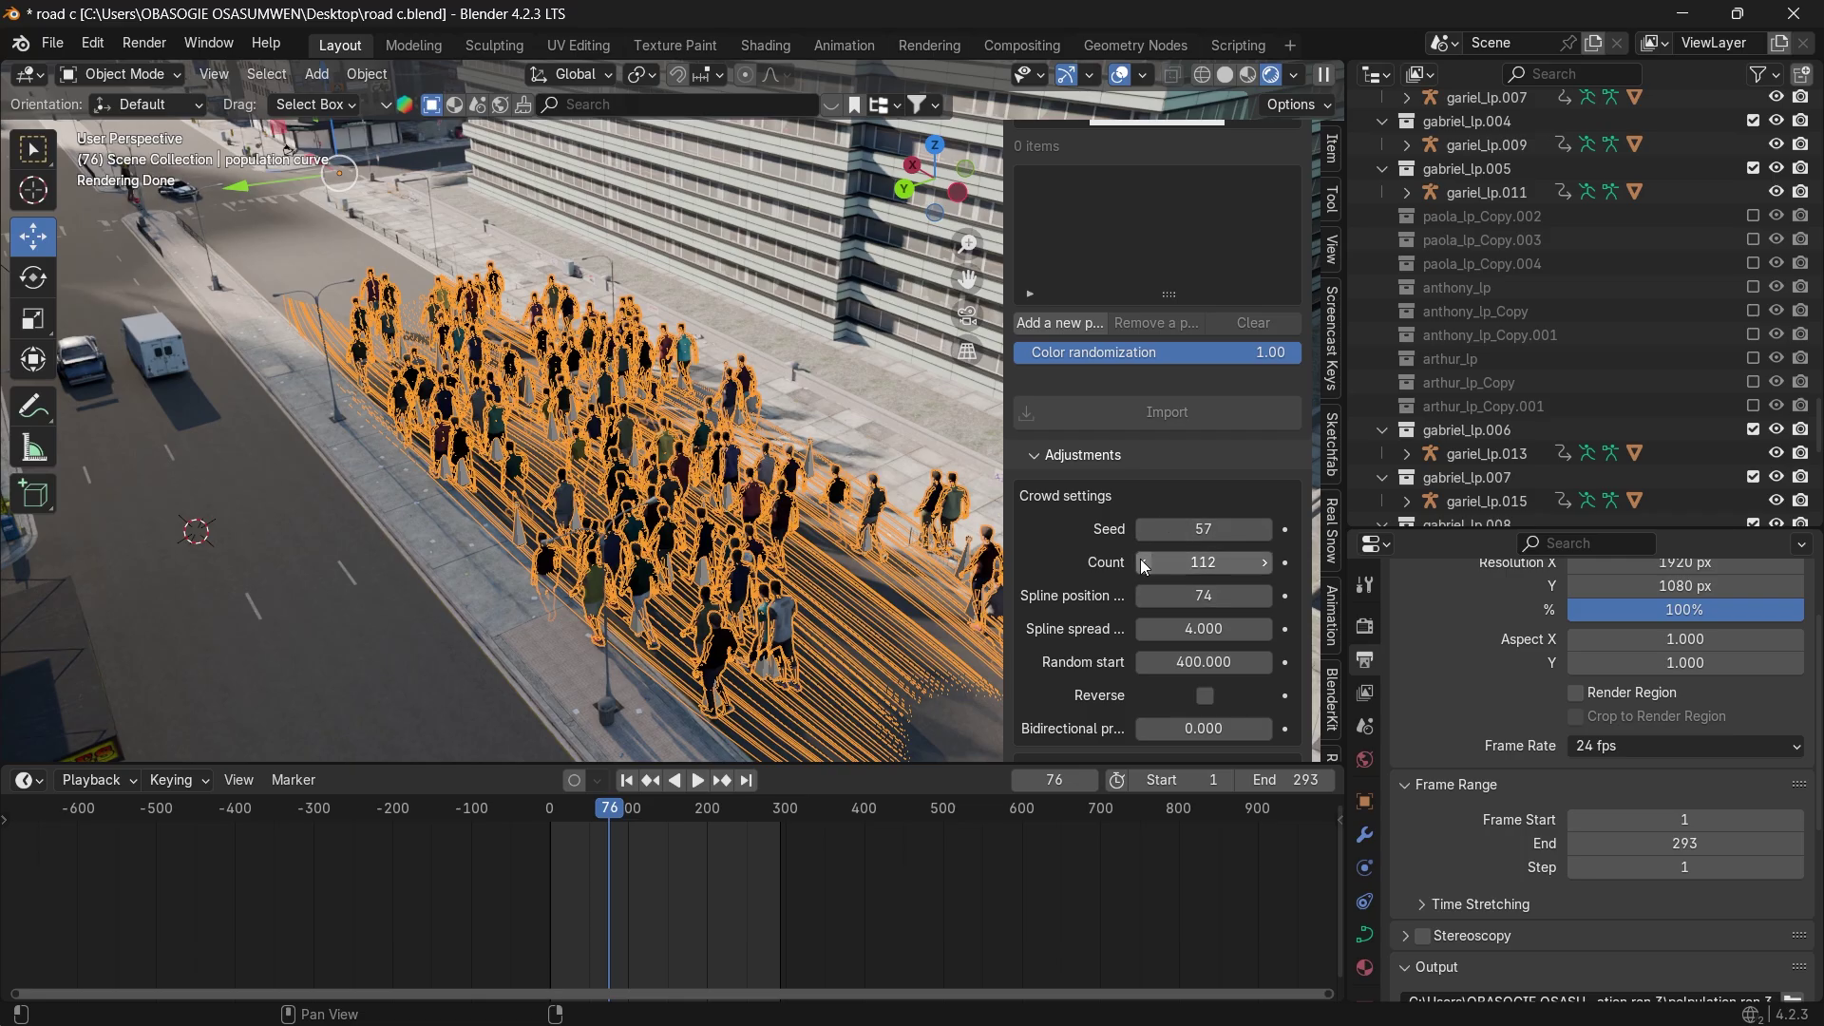
{"action": "mouse_move", "coordinate": [1199, 562]}
{"action": "left_mouse_down"}
{"action": "mouse_move", "coordinate": [1277, 562]}
{"action": "mouse_move", "coordinate": [1225, 563]}
{"action": "left_mouse_up"}
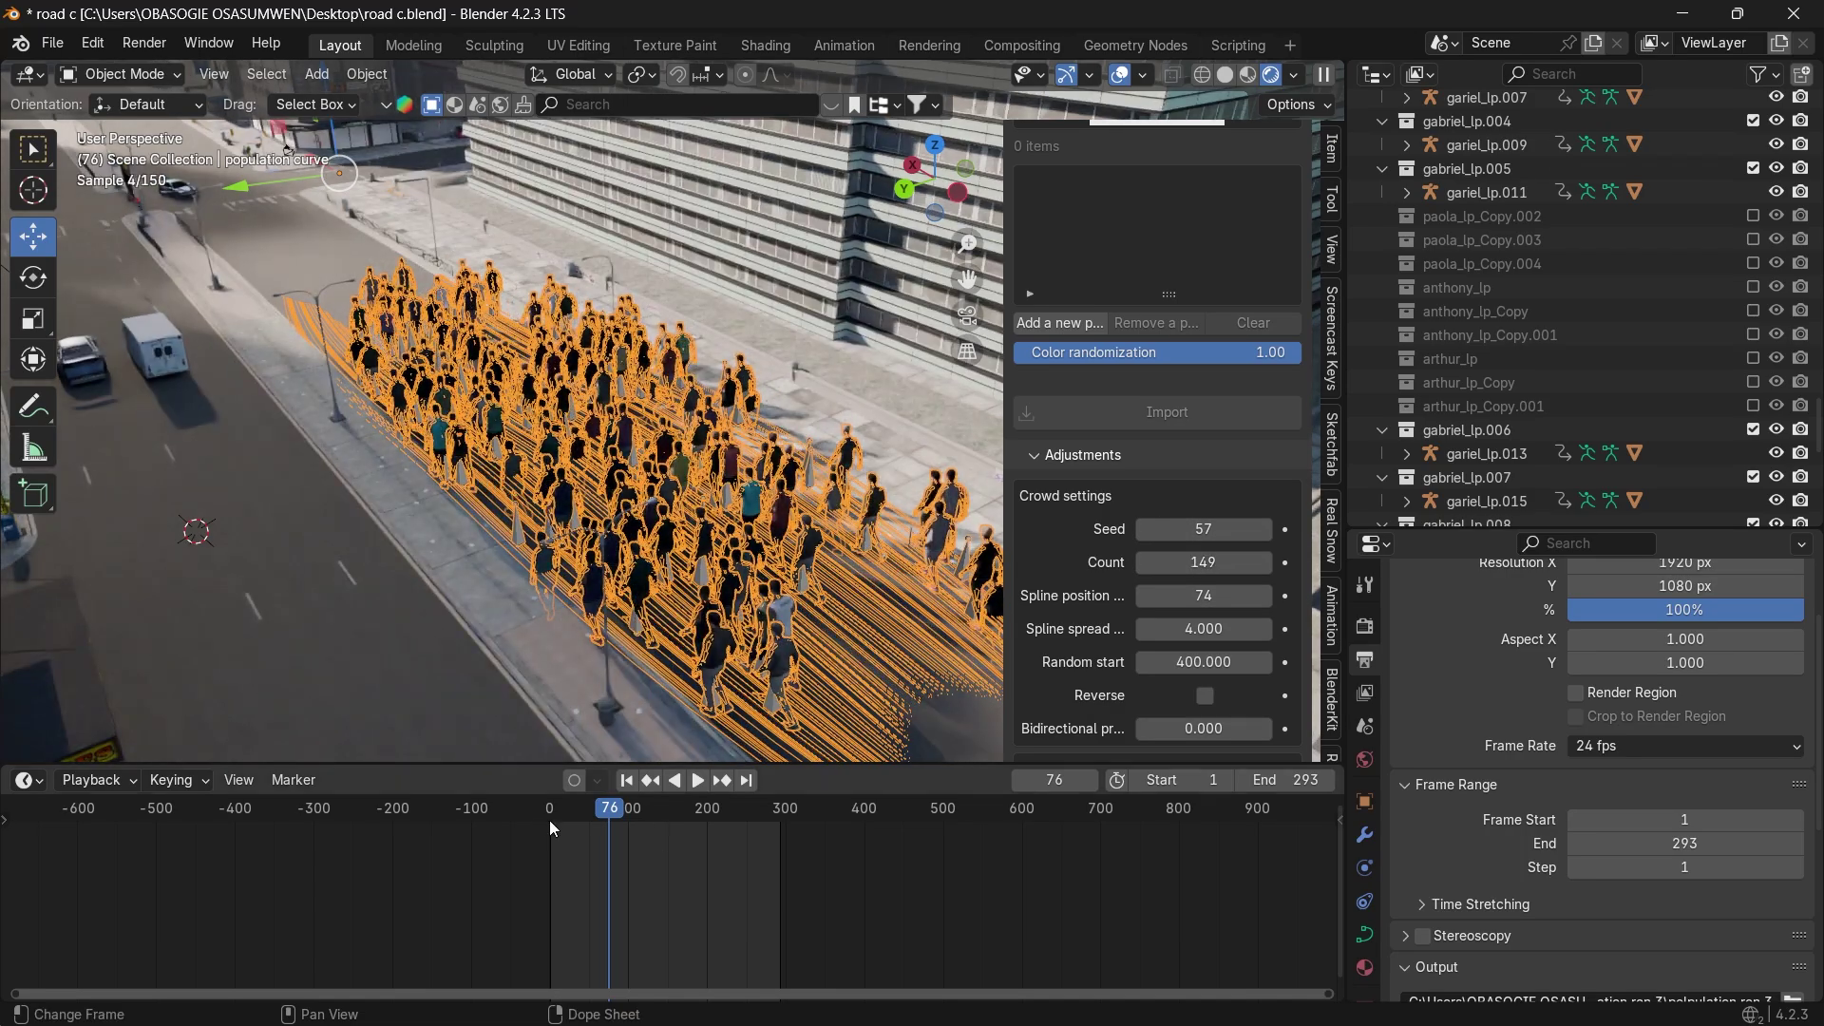
Rewind the timeline, hide the viewport overlays and preview the crowd's walking animation.
{"action": "left_click_drag", "start_coordinate": [556, 815], "coordinate": [558, 812]}
{"action": "key", "text": "space"}
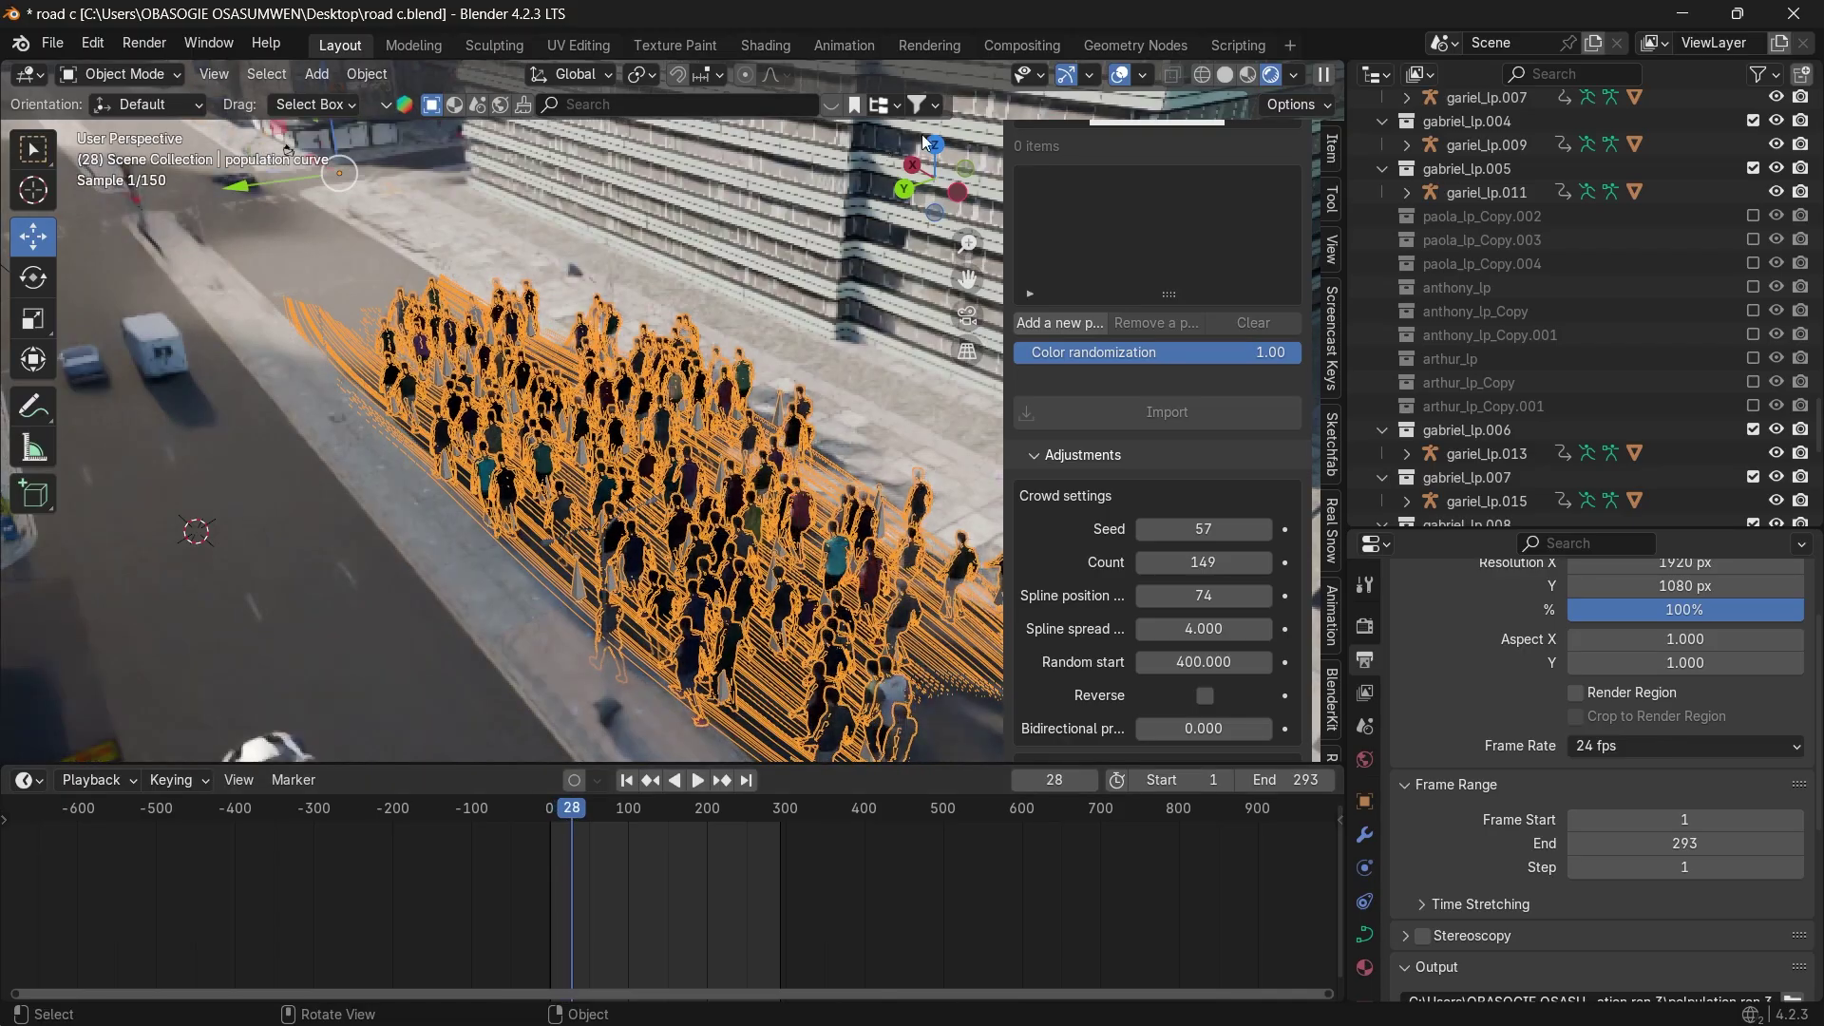
{"action": "left_click", "coordinate": [1121, 74]}
{"action": "key", "text": "space"}
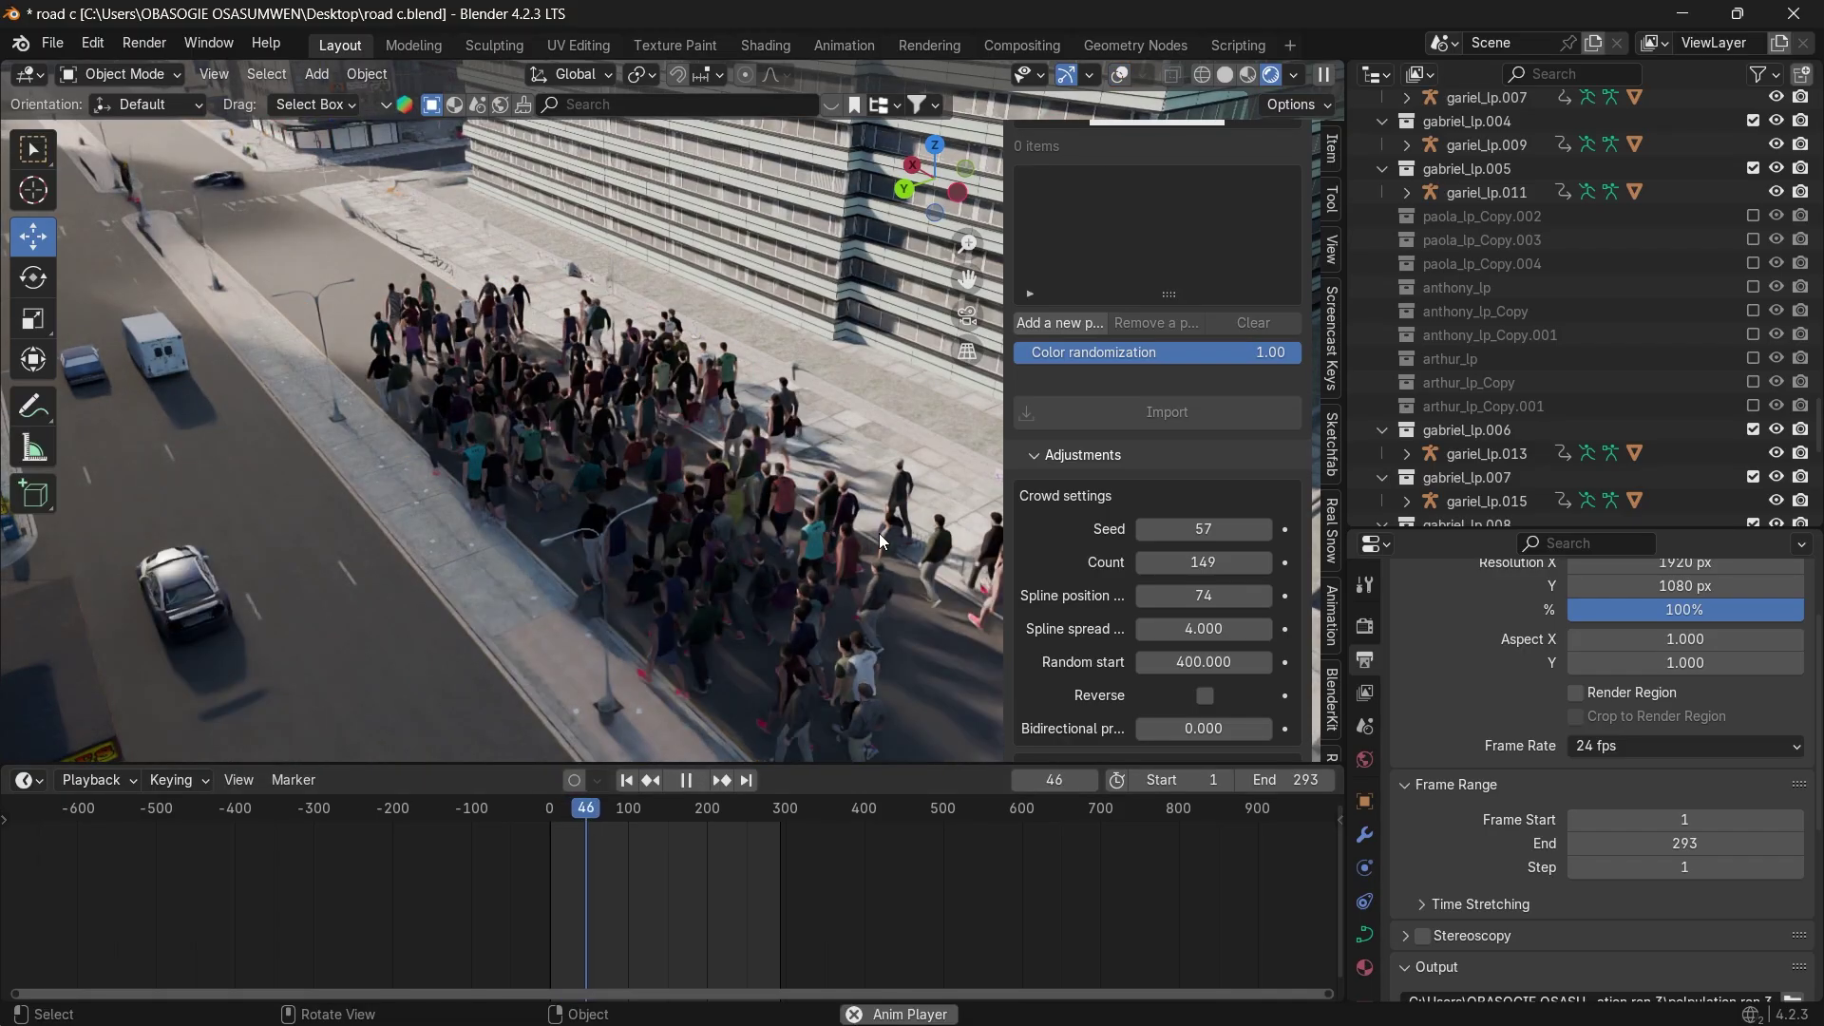
{"action": "key", "text": "space"}
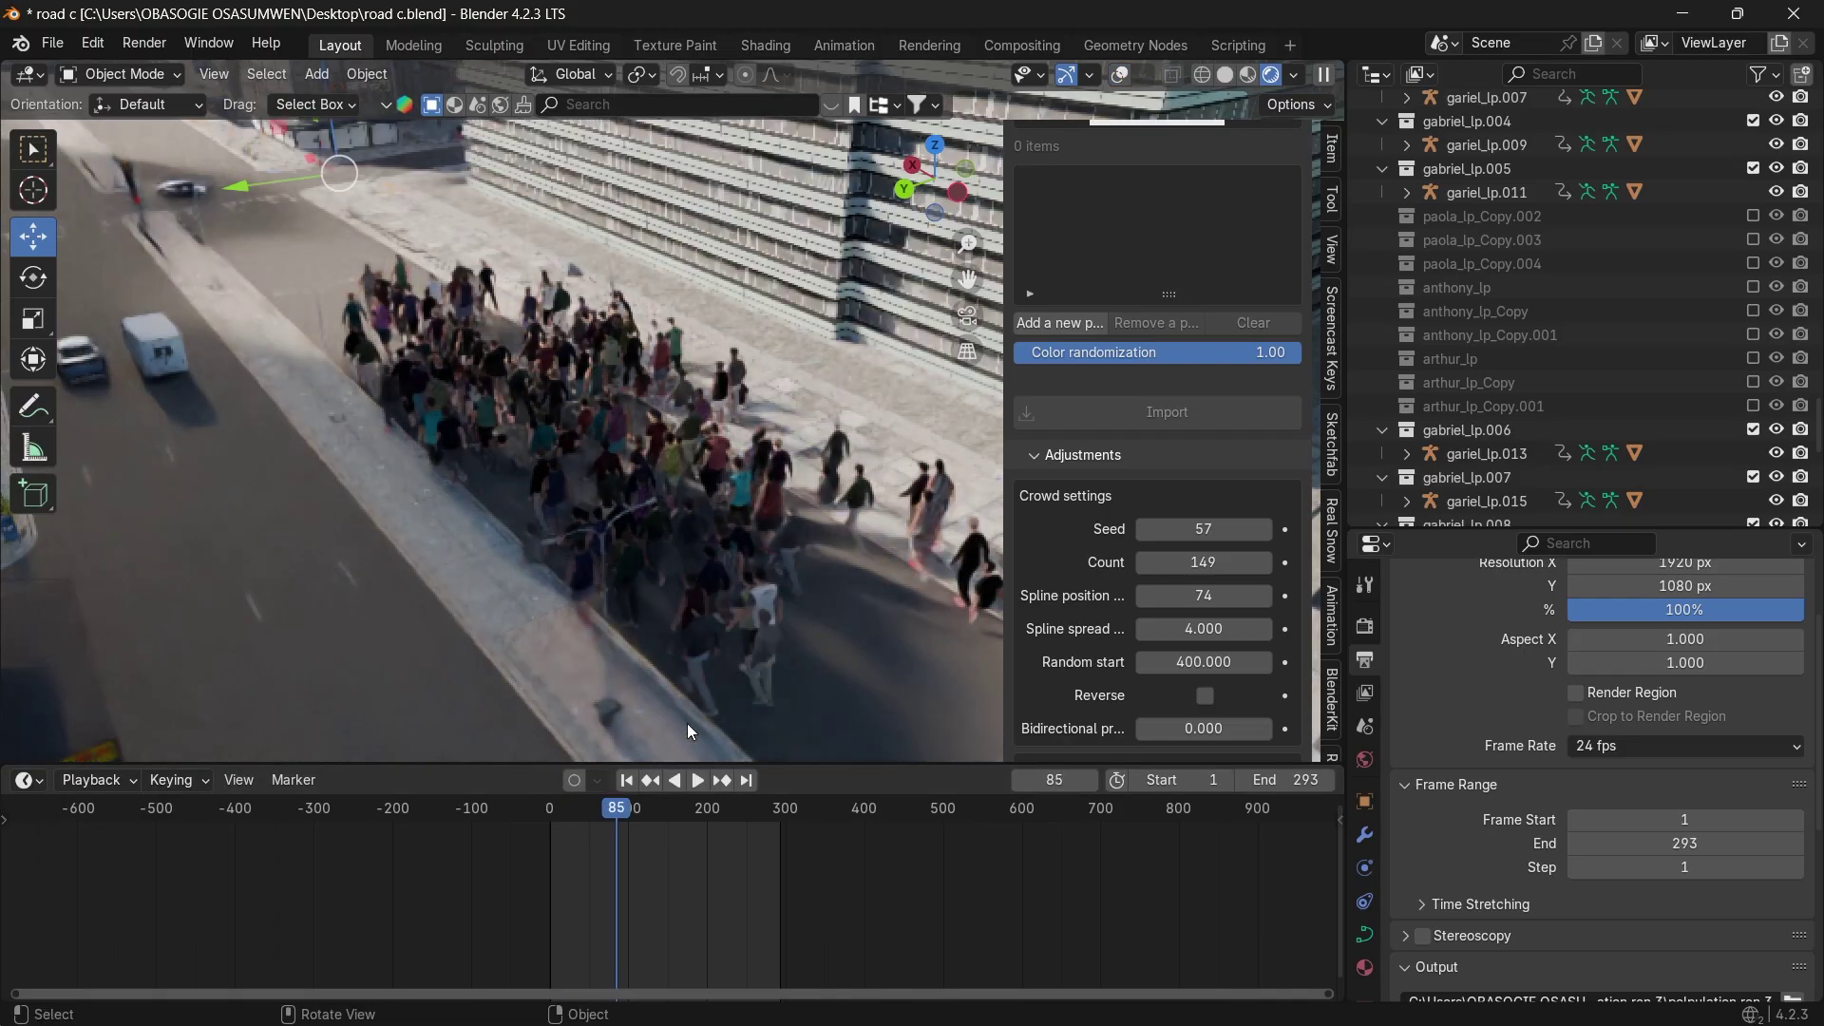
Move the playhead to frame 44 and set the crowd's count to 107.
{"action": "left_click_drag", "start_coordinate": [598, 812], "coordinate": [585, 812]}
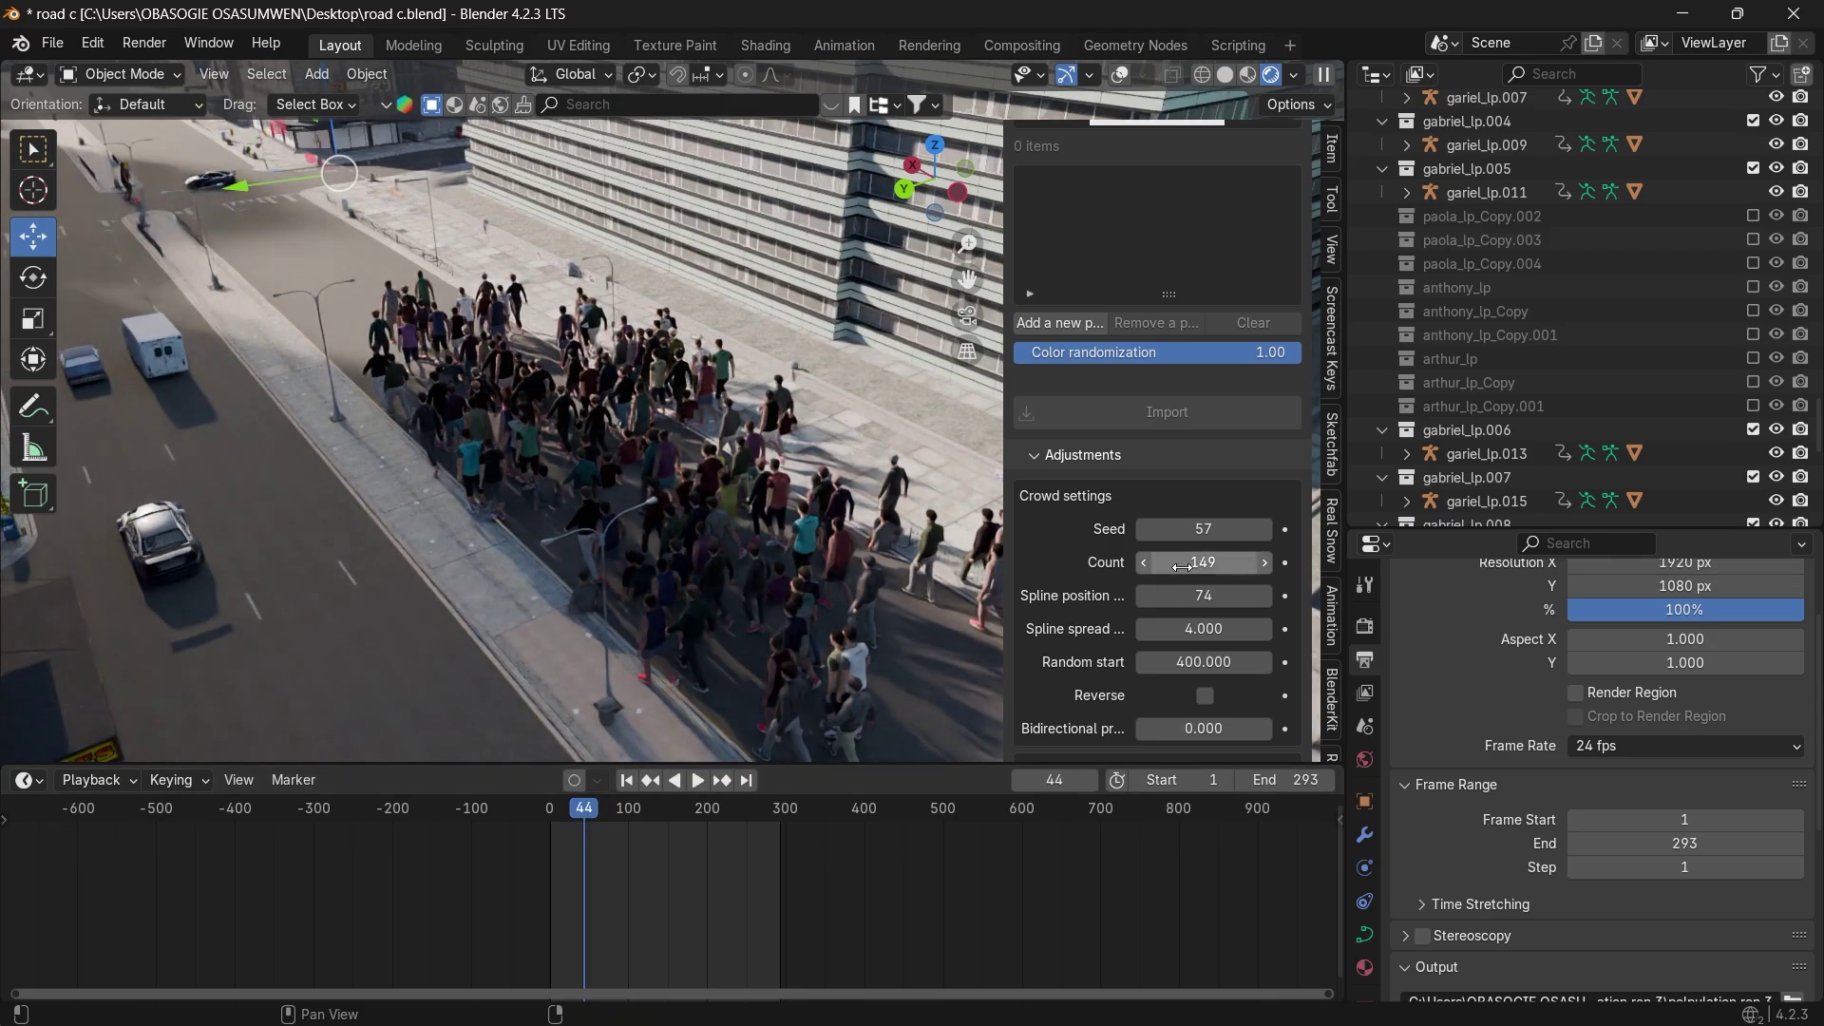
{"action": "left_click_drag", "start_coordinate": [1182, 567], "coordinate": [1092, 567]}
Try reversing the crowd's walking direction along the curve and switch the Reverse option back off.
{"action": "scroll", "coordinate": [1081, 645], "scroll_direction": "down", "scroll_amount": 2}
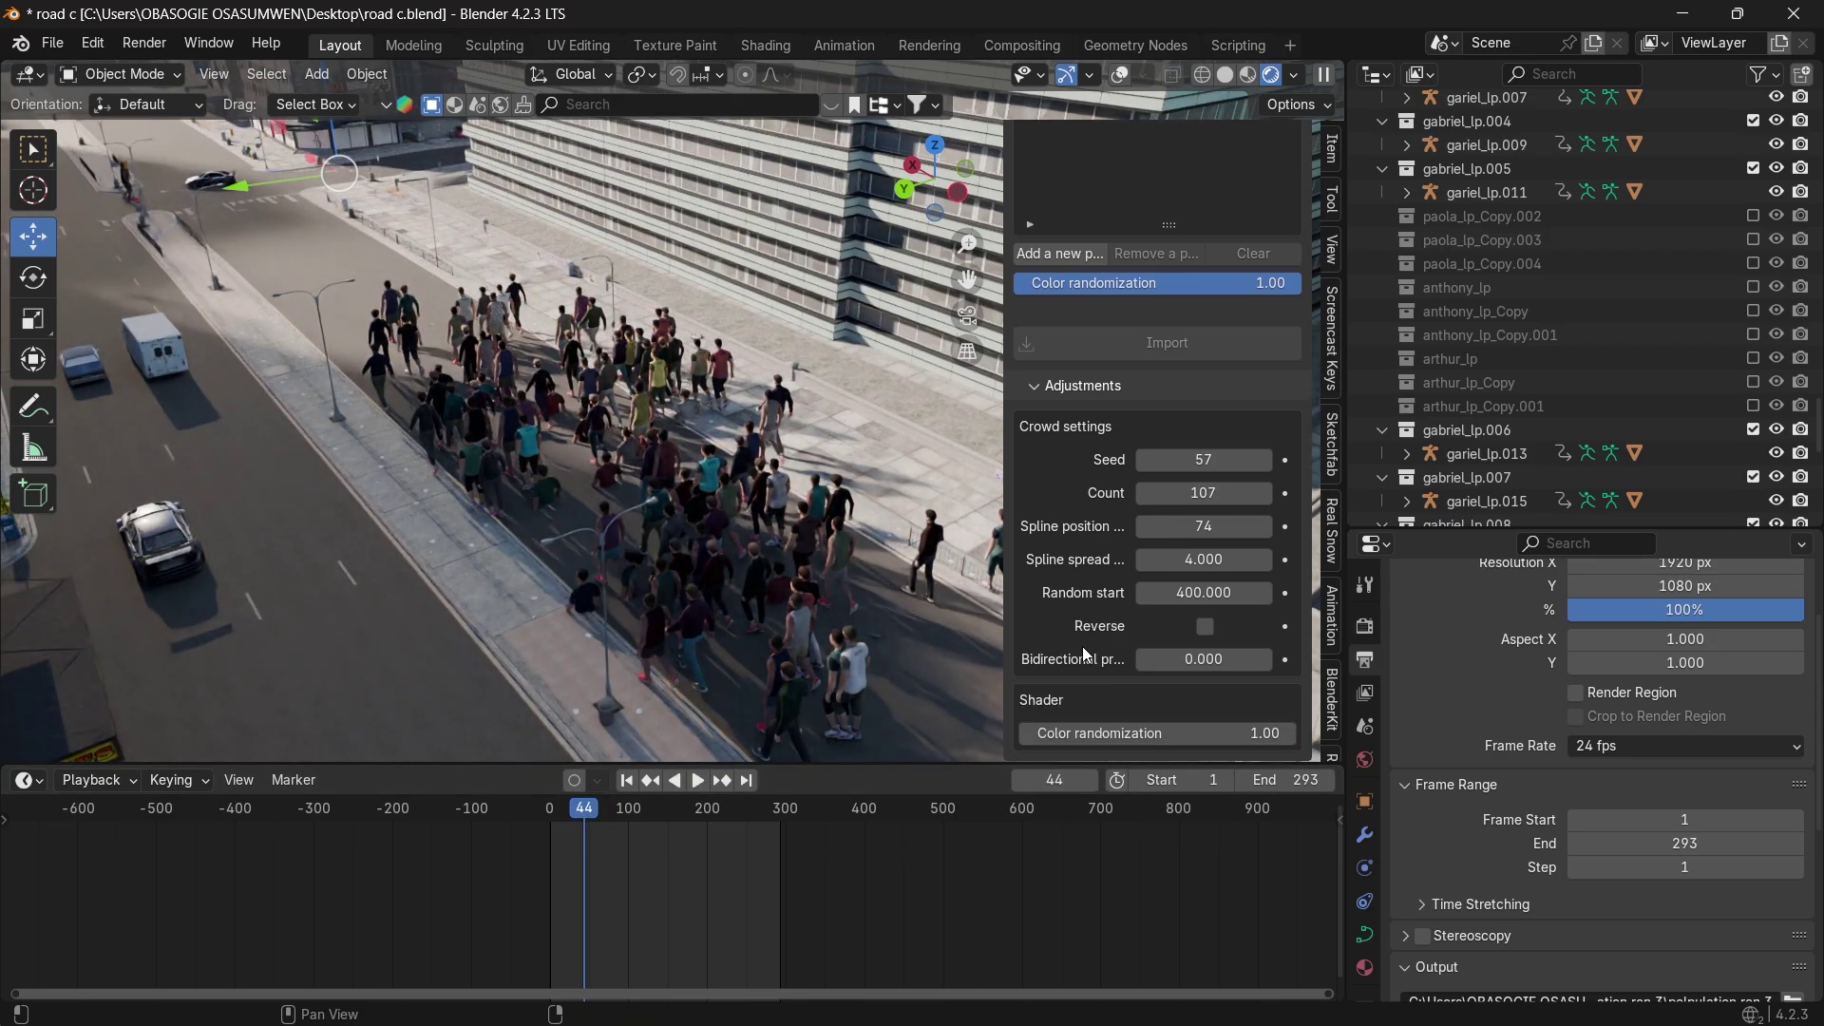
{"action": "left_click", "coordinate": [1204, 629]}
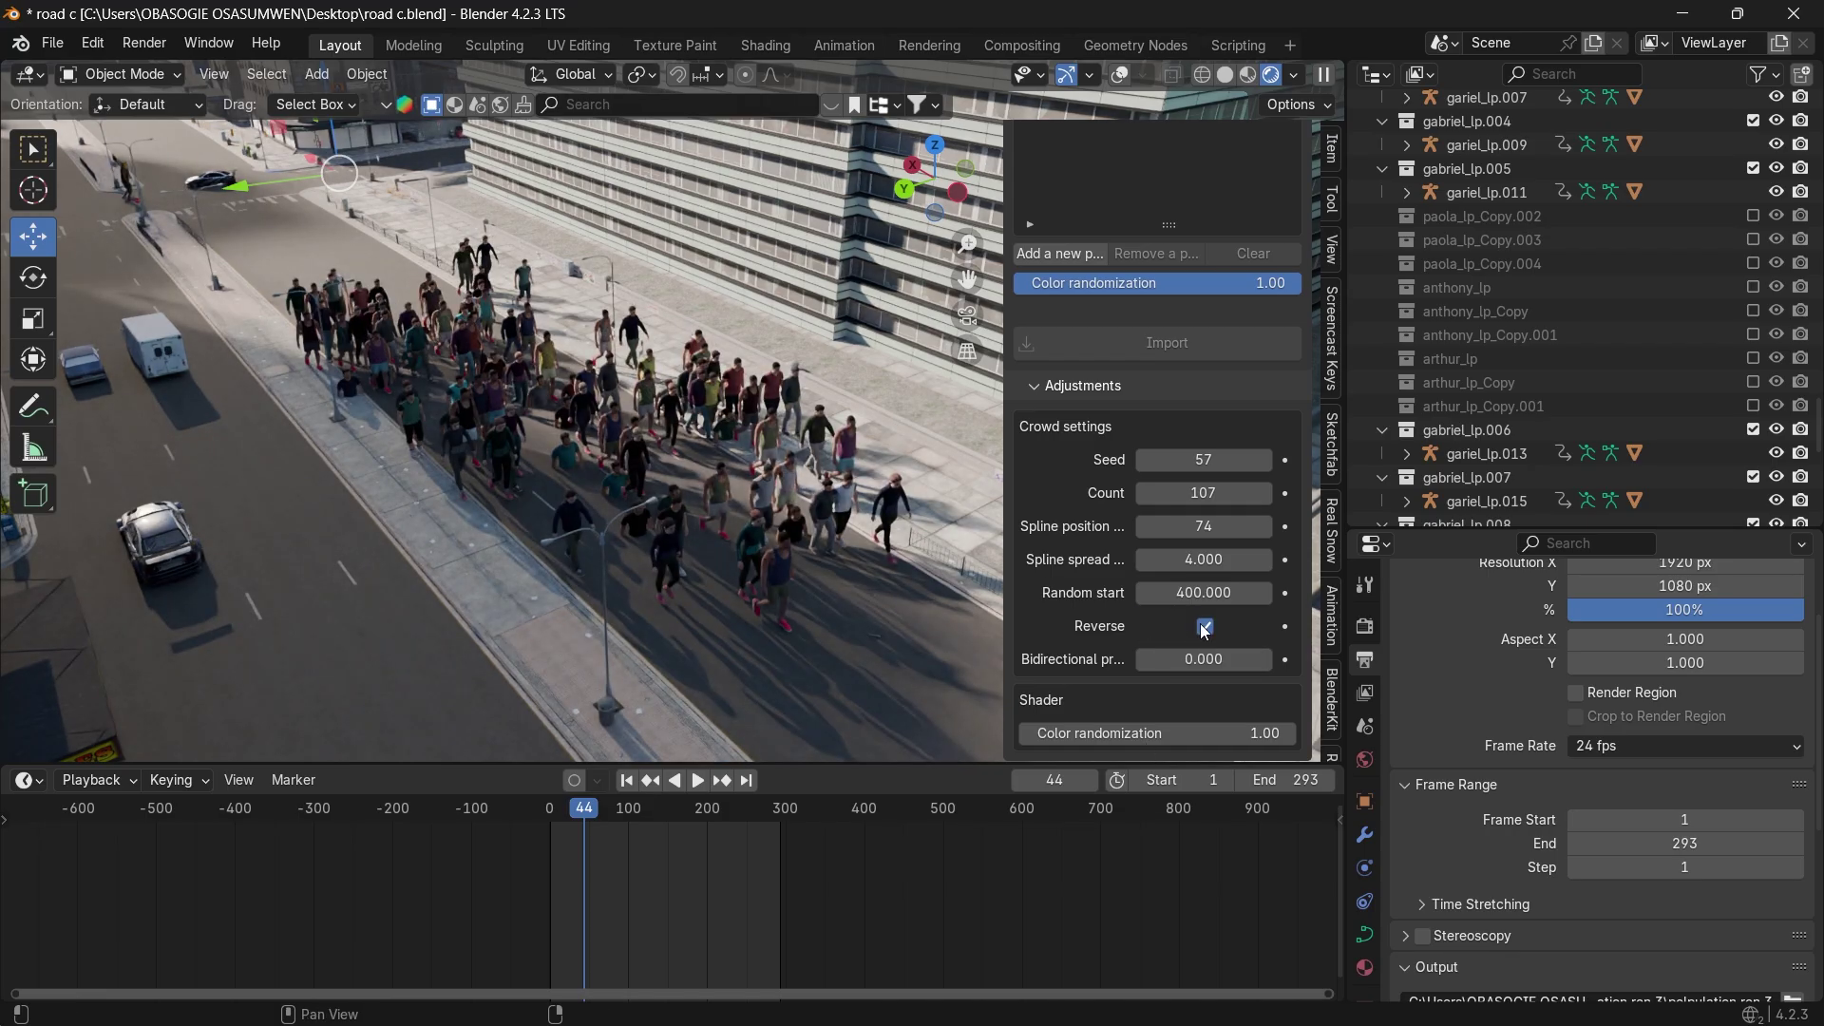
{"action": "left_click", "coordinate": [1203, 628]}
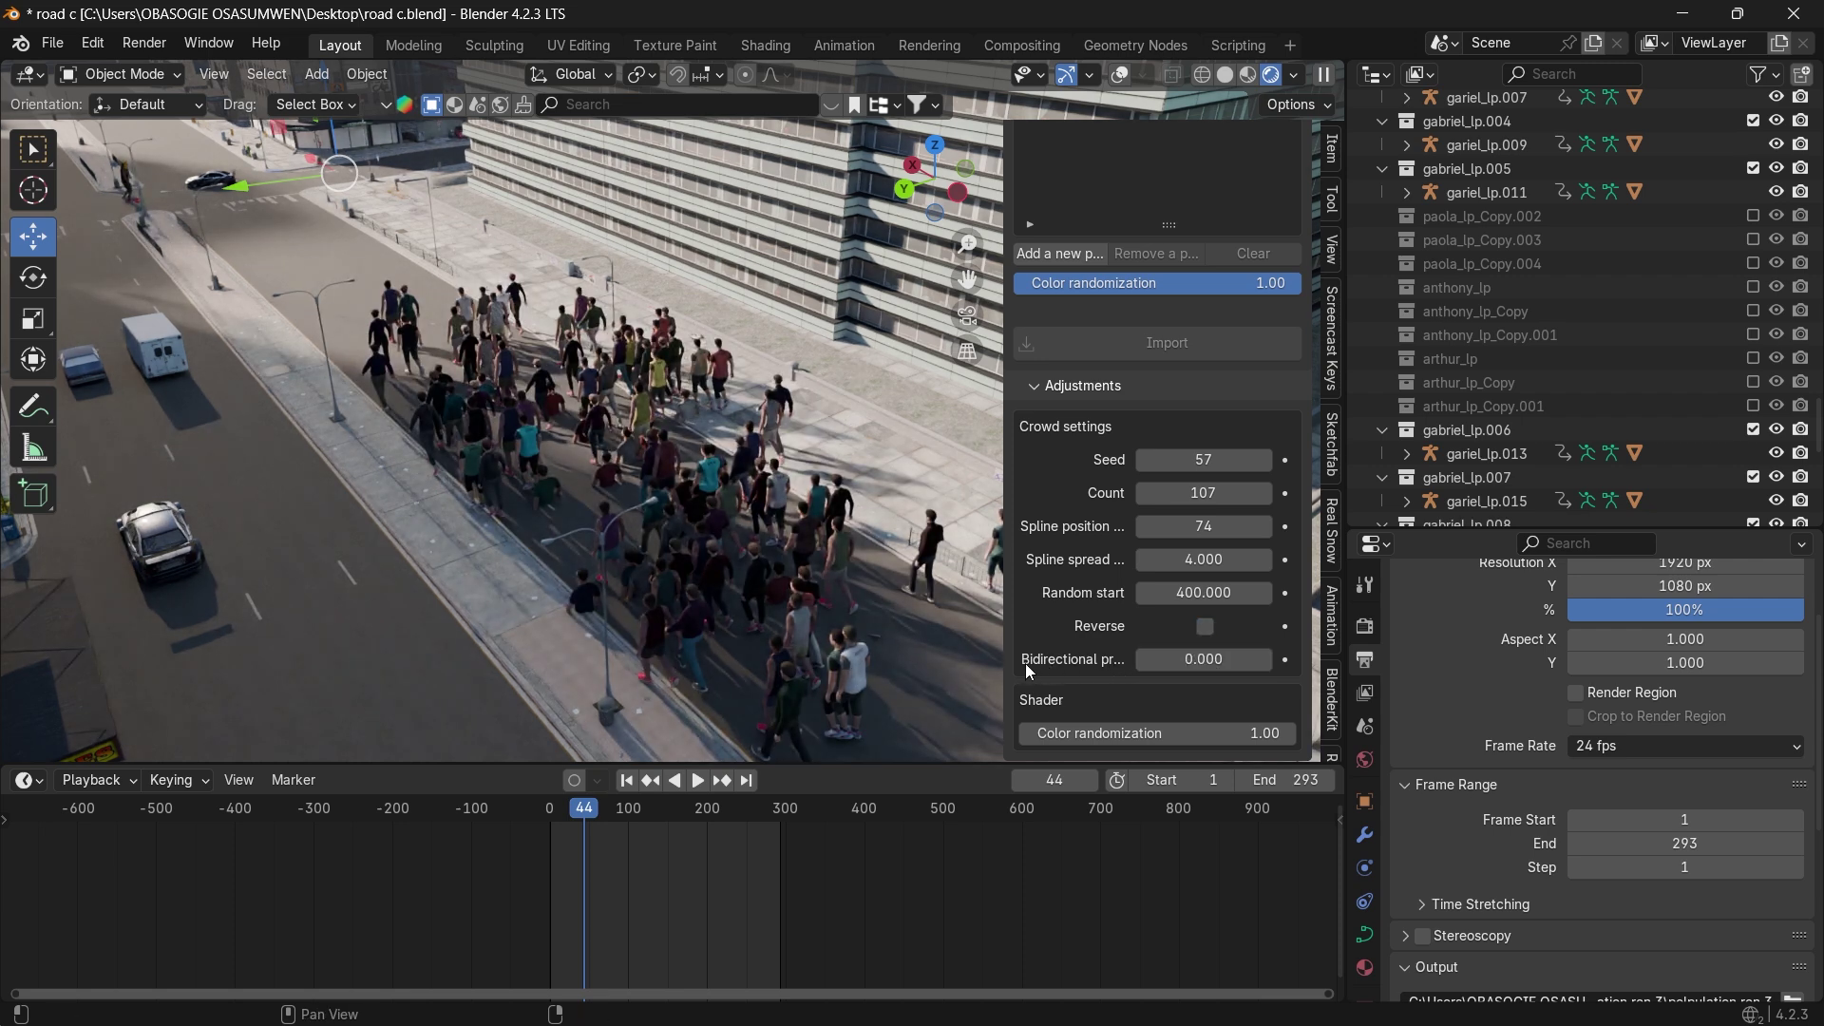
Widen the sidebar to show the full setting names and set the crowd's bidirectional probability to 0.447.
{"action": "left_click_drag", "start_coordinate": [1006, 668], "coordinate": [861, 668]}
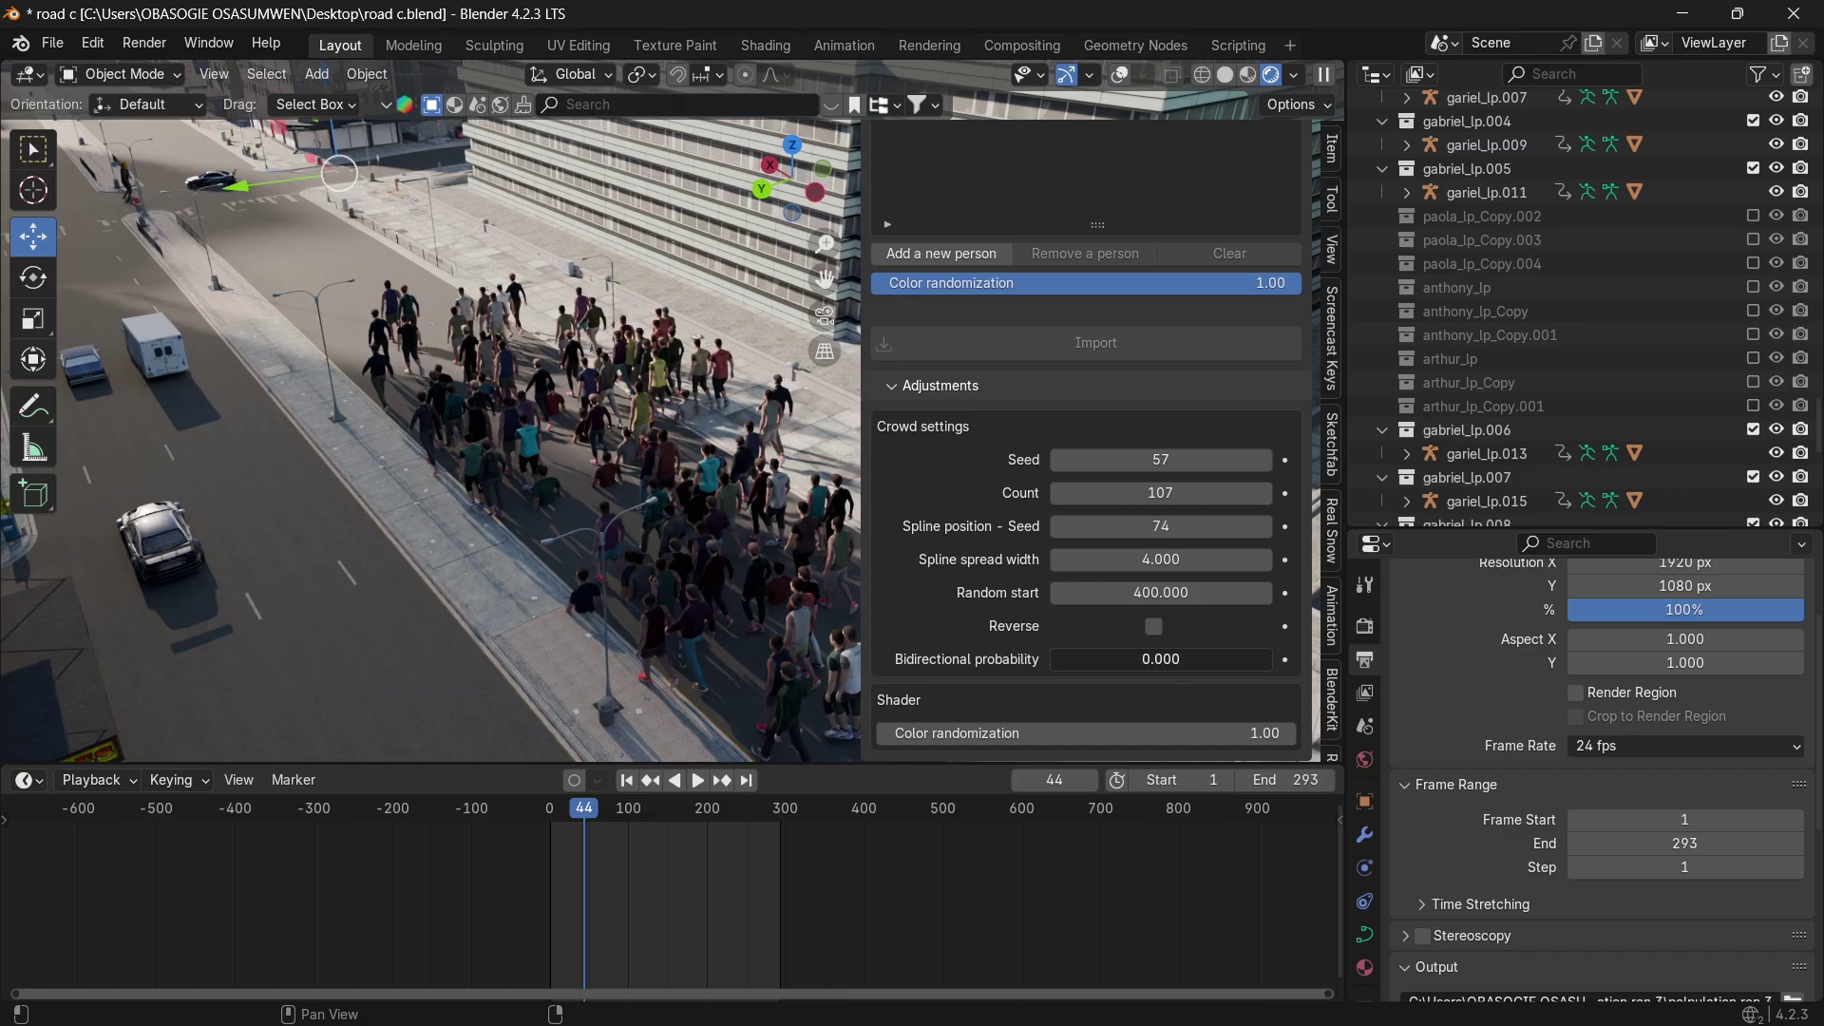
{"action": "left_click_drag", "start_coordinate": [1073, 658], "coordinate": [1149, 658]}
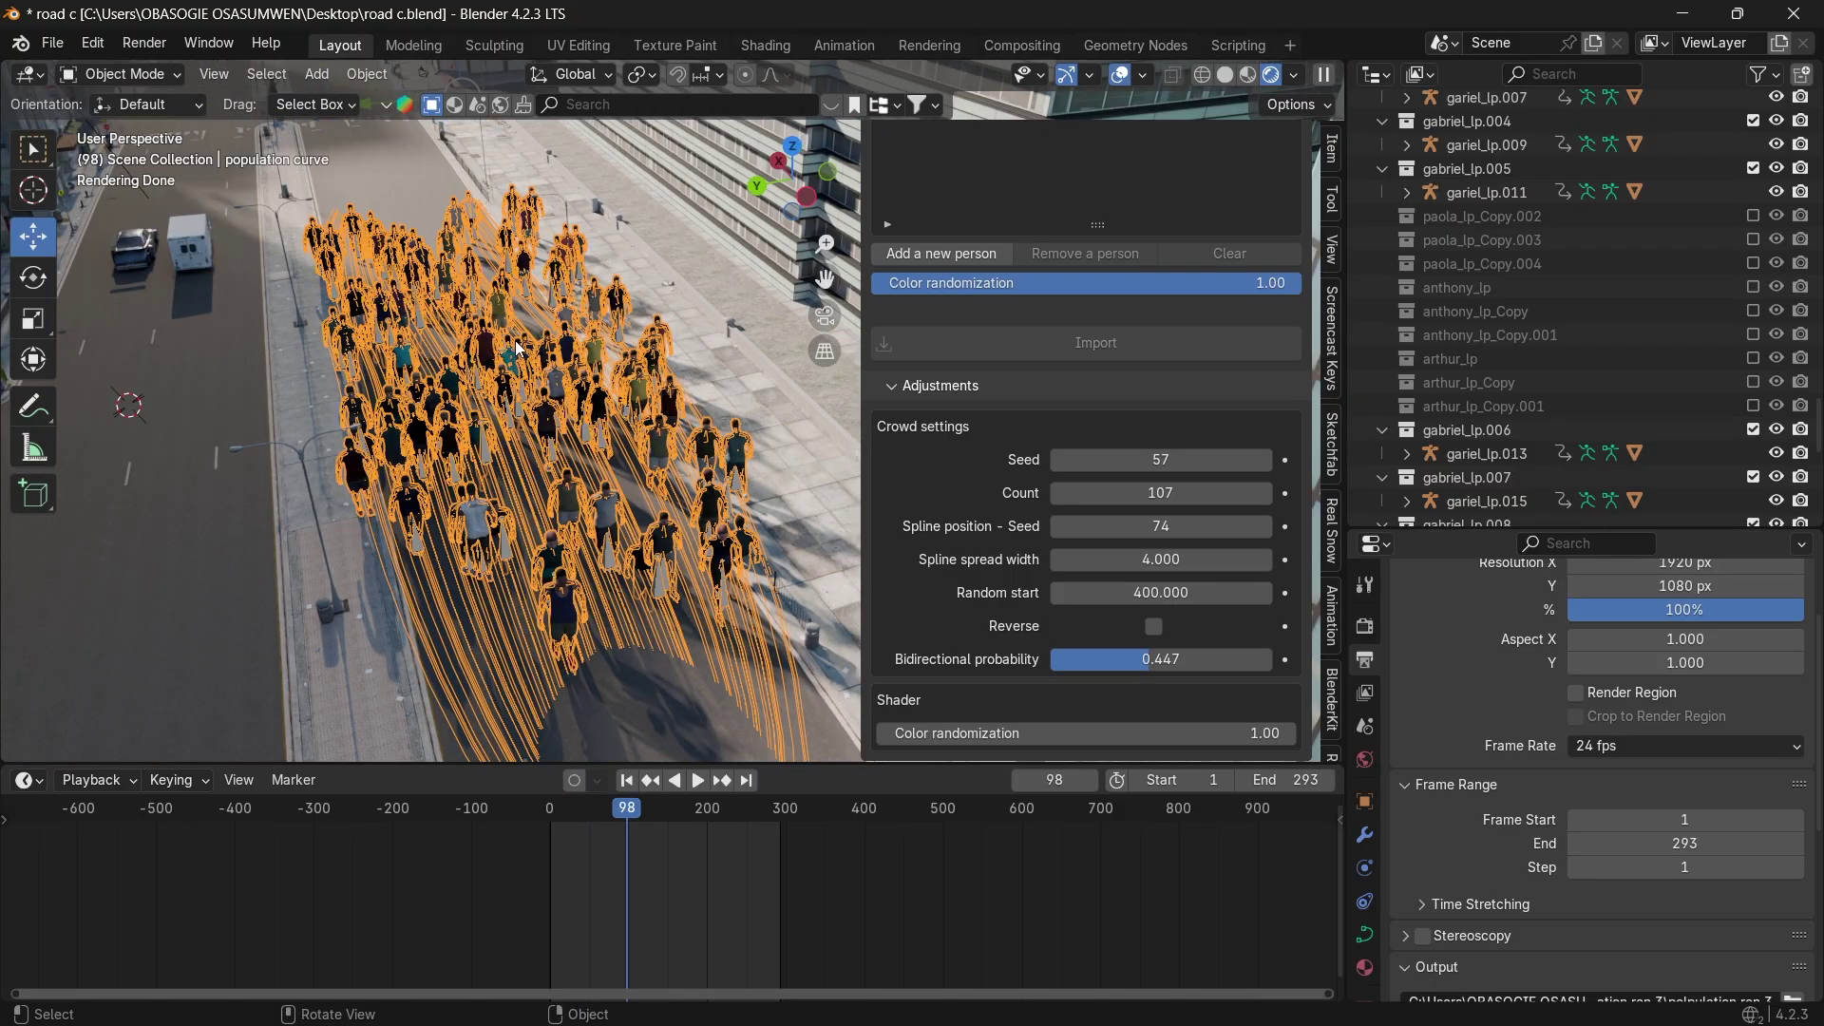
Reduce the crowd's spline spread width and preview the animation.
{"action": "left_click_drag", "start_coordinate": [800, 195], "coordinate": [794, 206]}
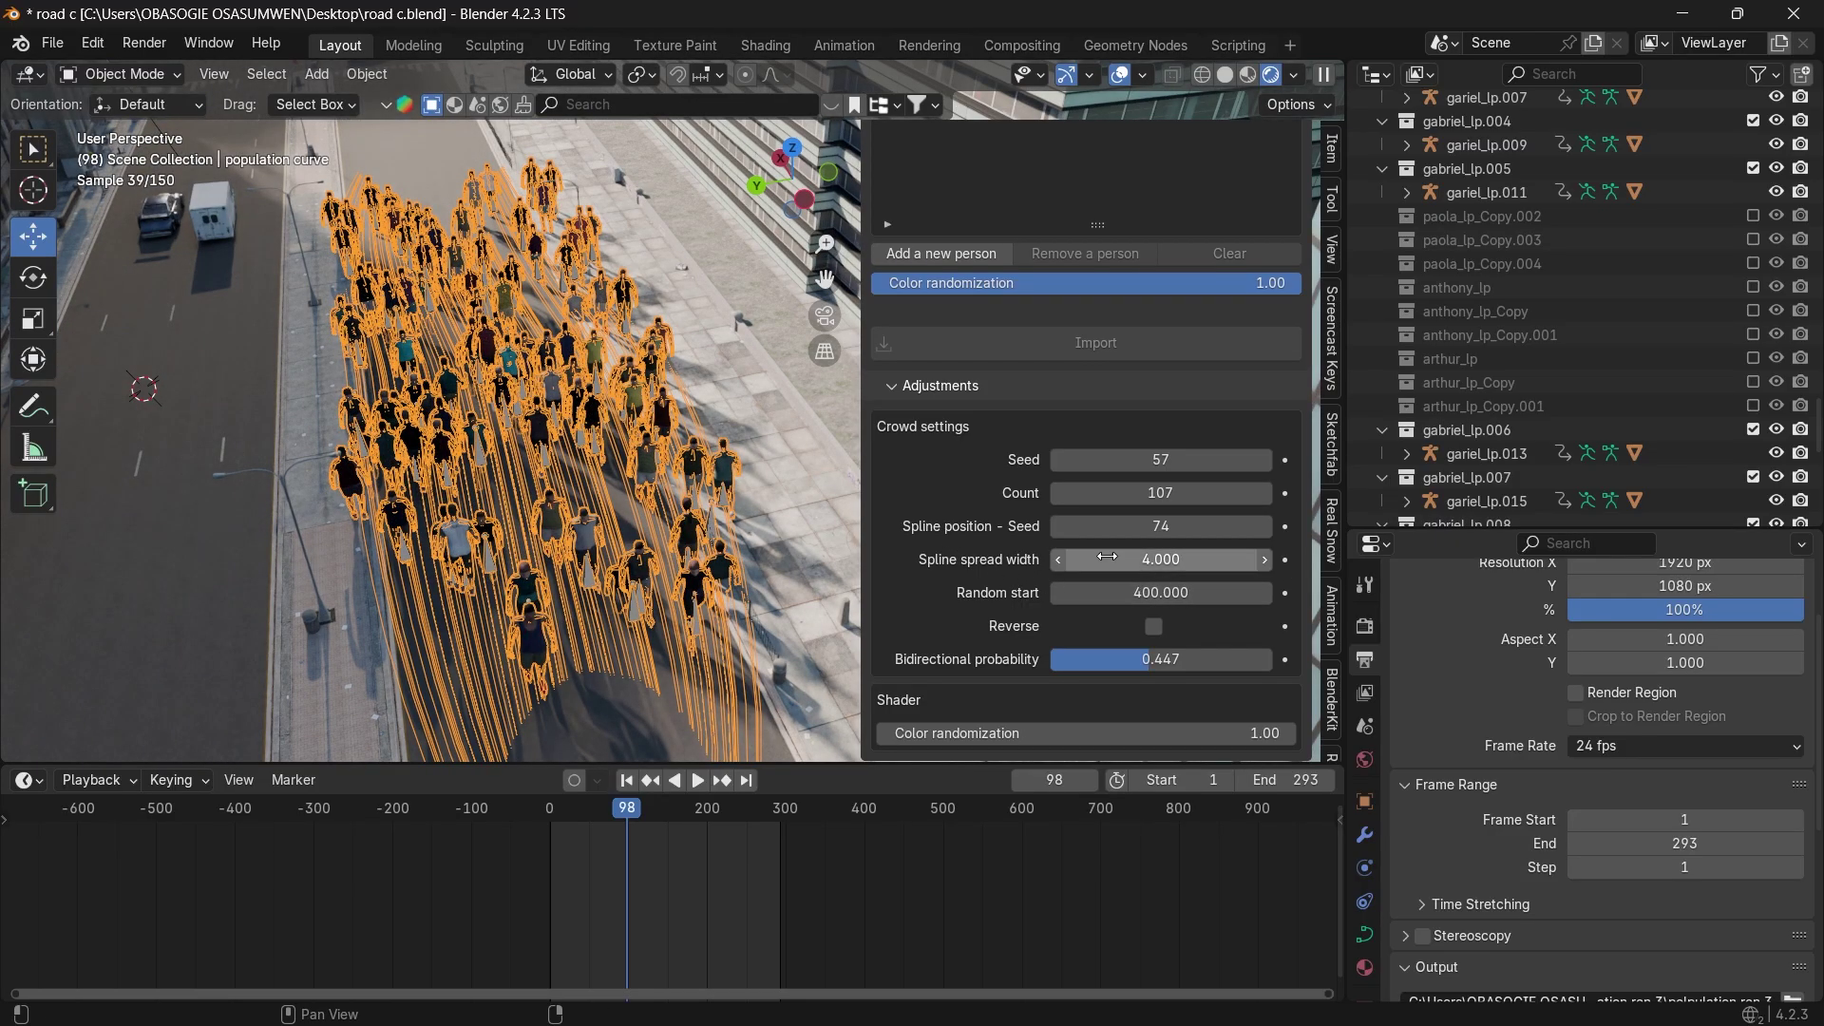
{"action": "left_click_drag", "start_coordinate": [1143, 559], "coordinate": [1057, 559]}
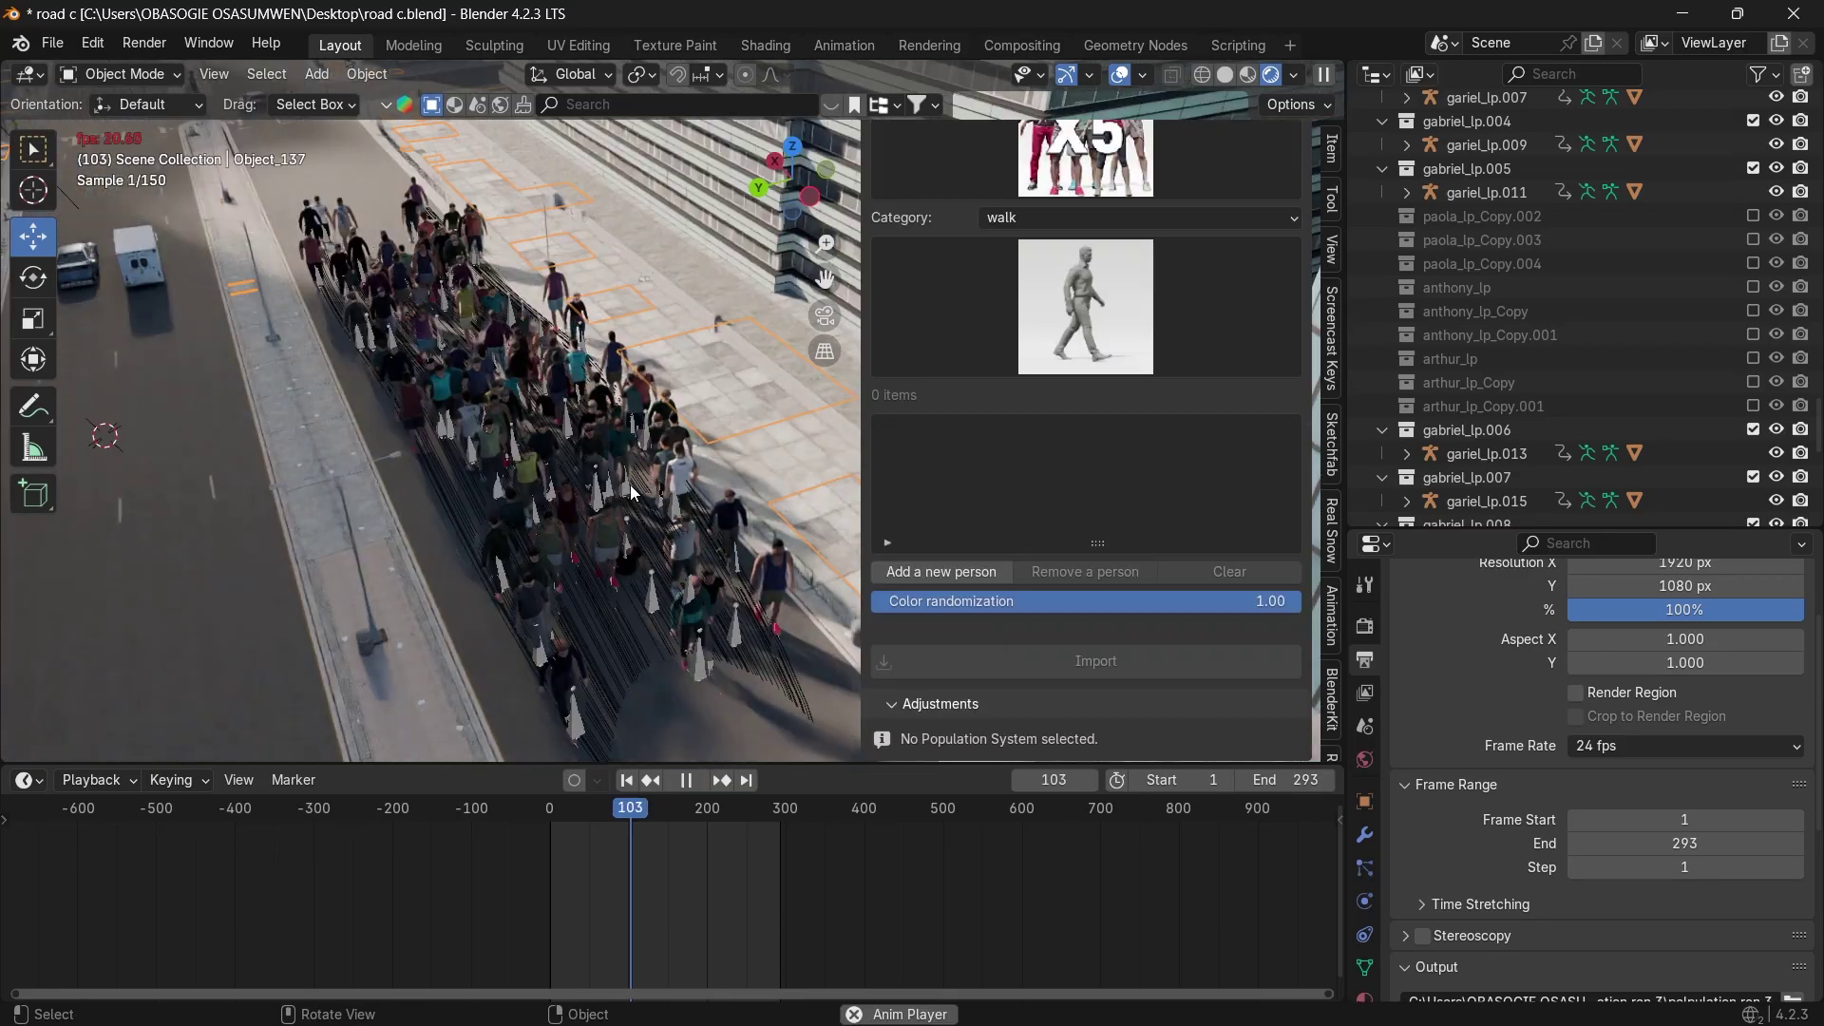
{"action": "key", "text": "space"}
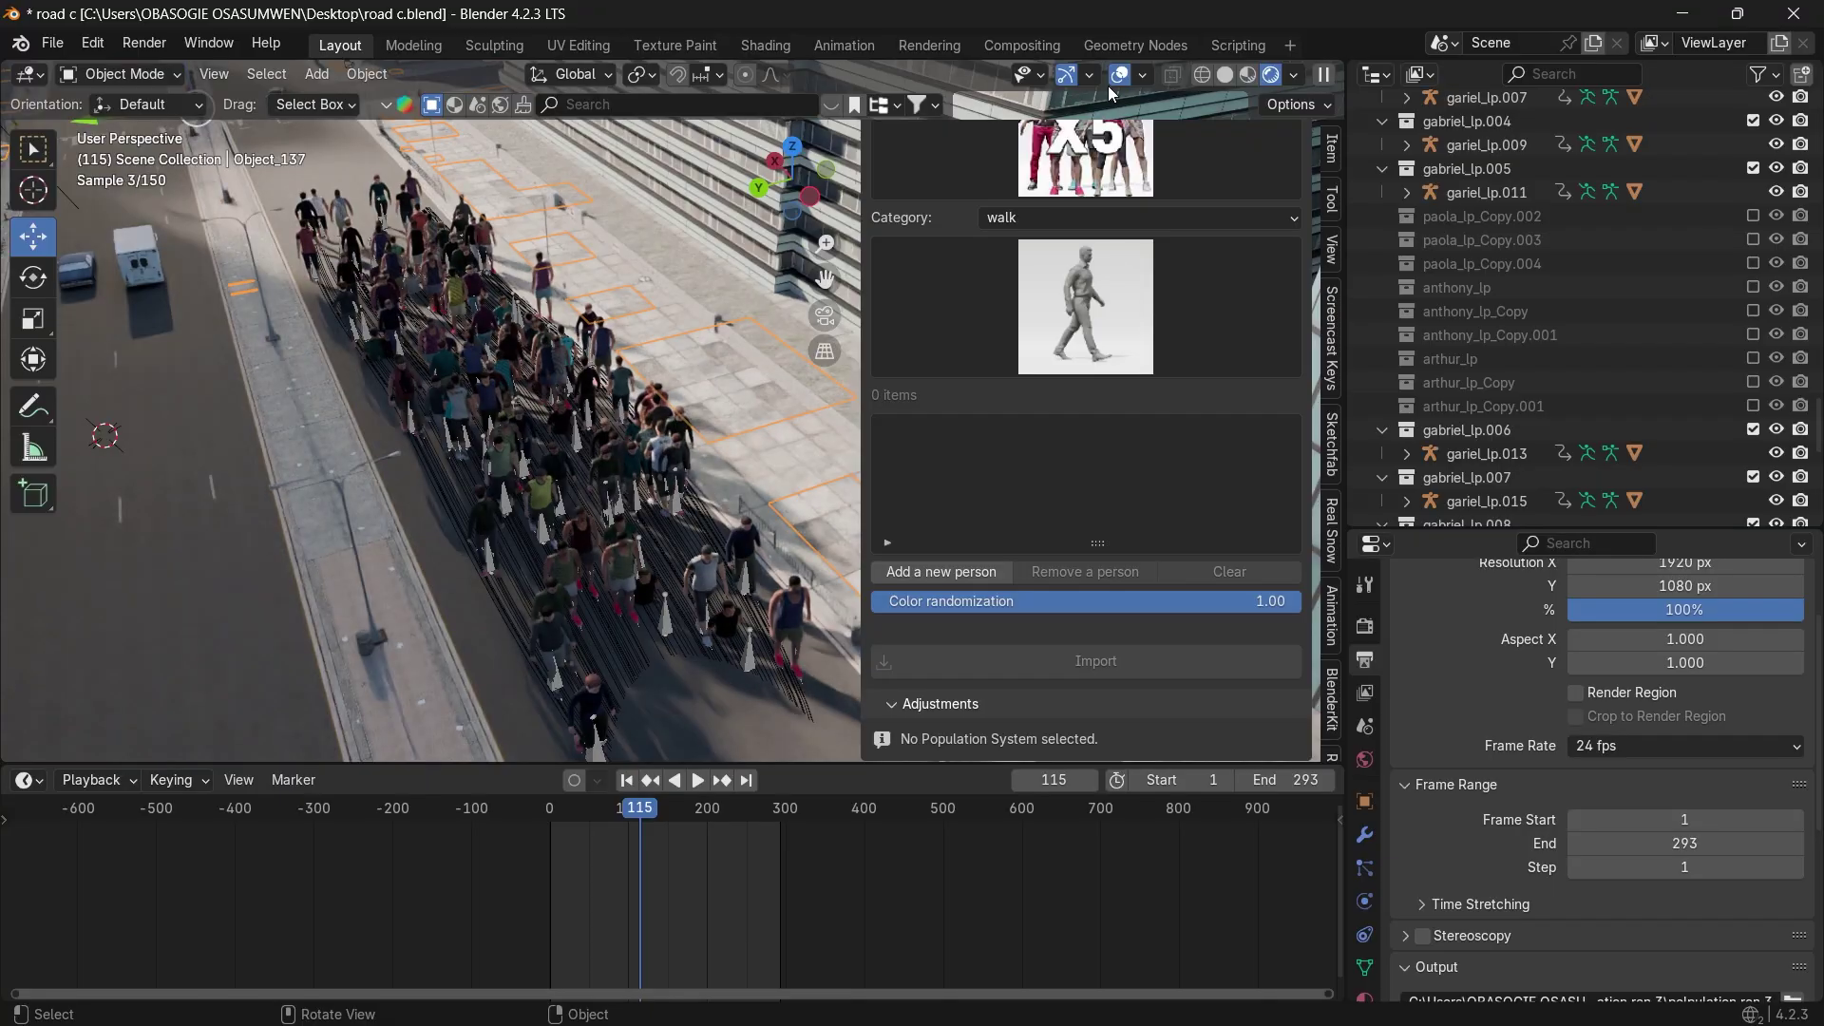
Hide the viewport overlays and play the crowd animation.
{"action": "left_click", "coordinate": [1118, 80]}
{"action": "key", "text": "space"}
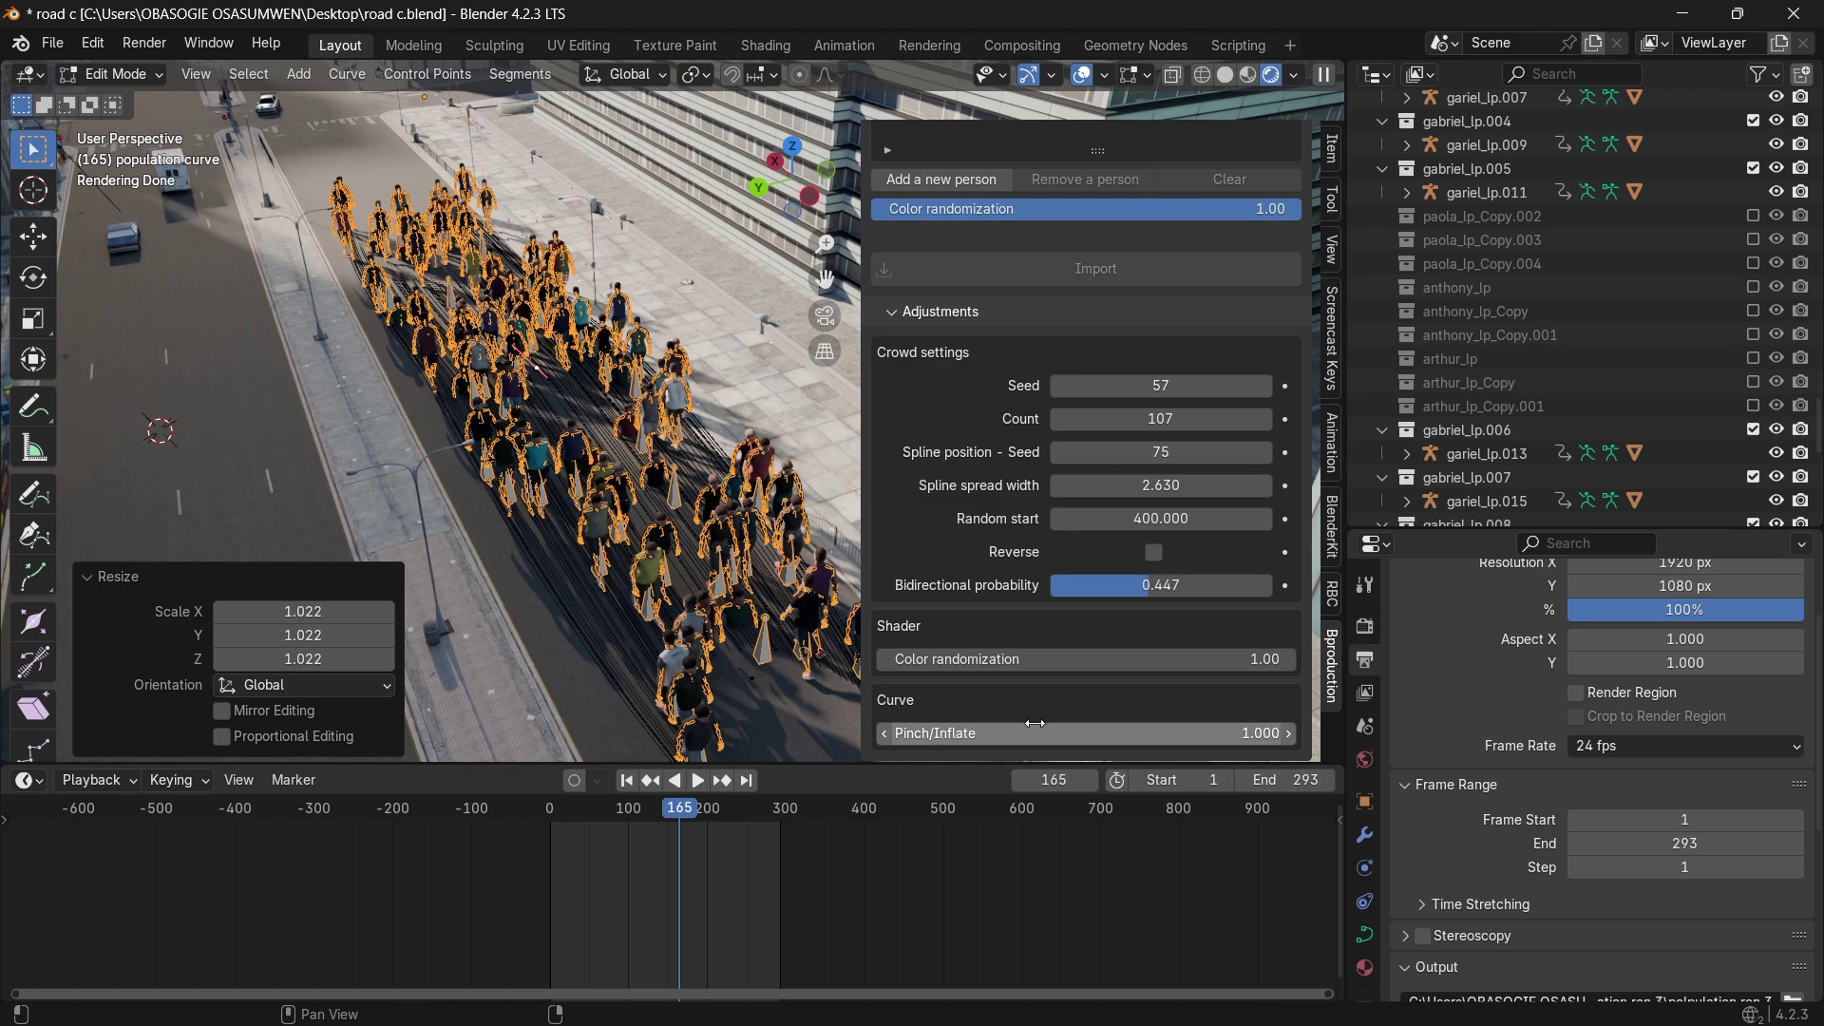
Try a Pinch/Inflate value of 0.400 on the crowd's curve and preview the animation from an early frame.
{"action": "left_click_drag", "start_coordinate": [933, 734], "coordinate": [854, 735]}
{"action": "left_click", "coordinate": [579, 821]}
{"action": "key", "text": "space"}
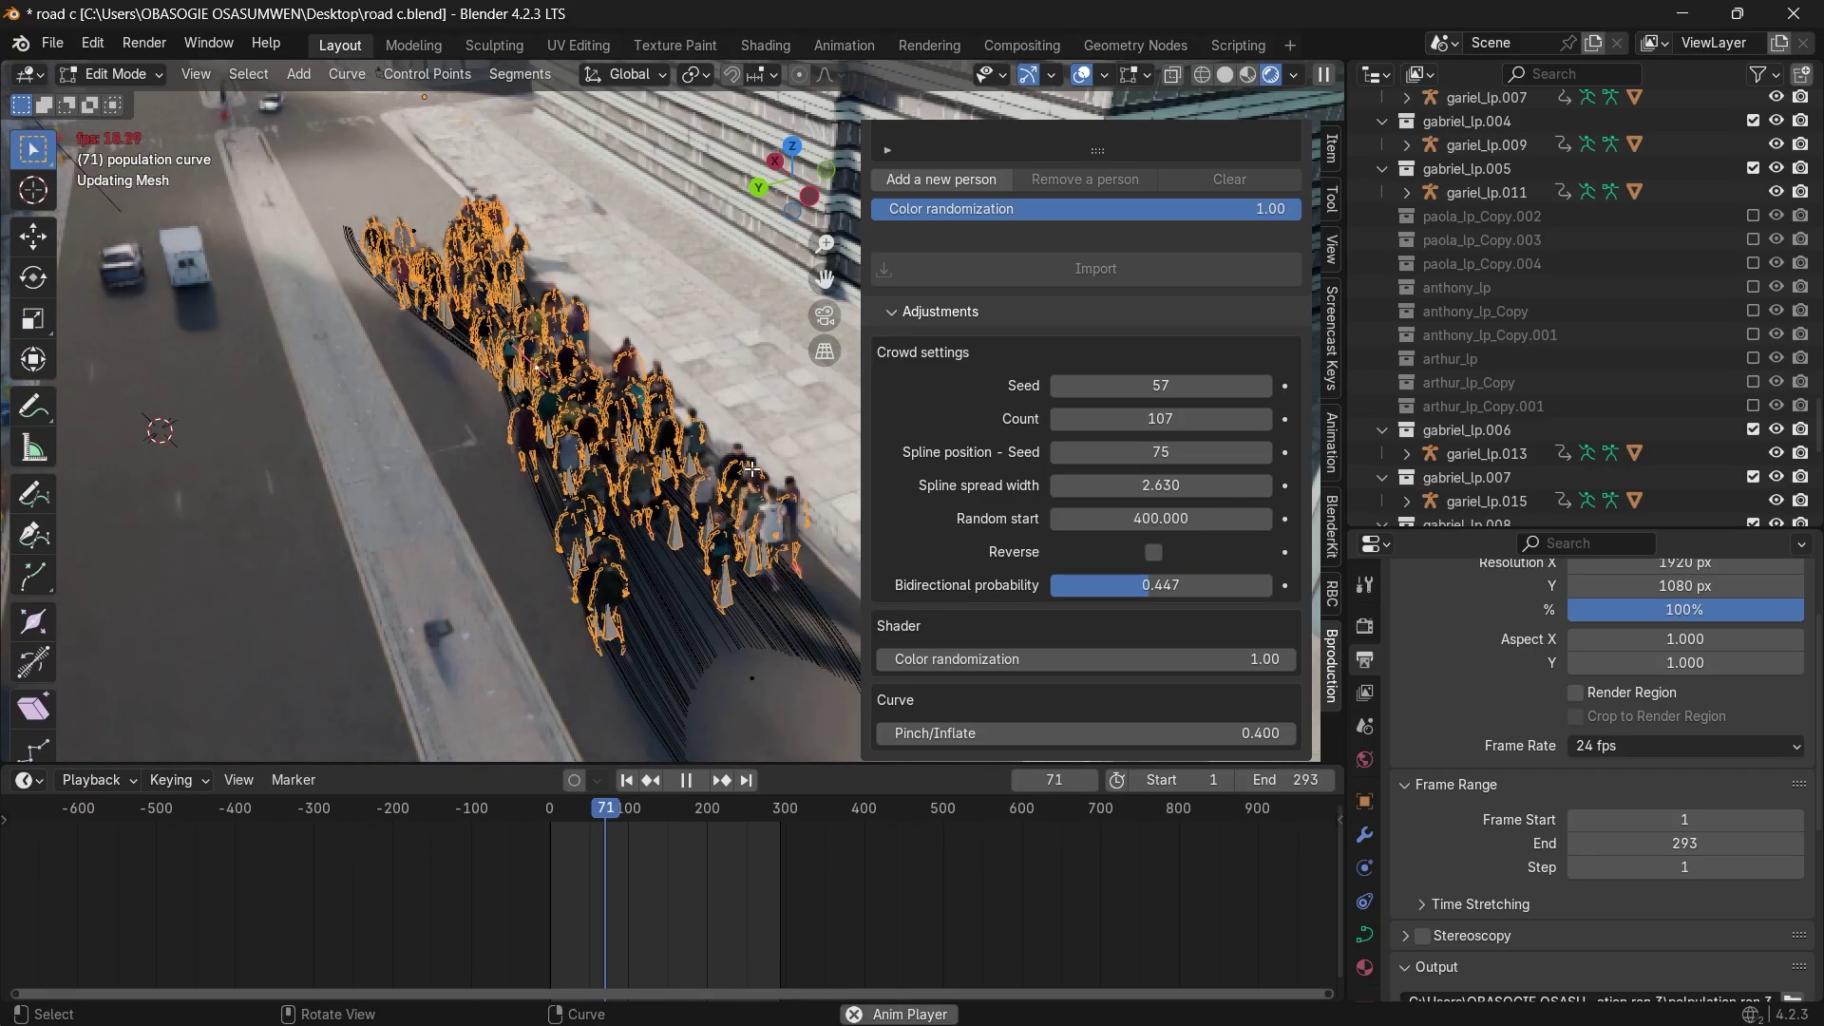
{"action": "key", "text": "space"}
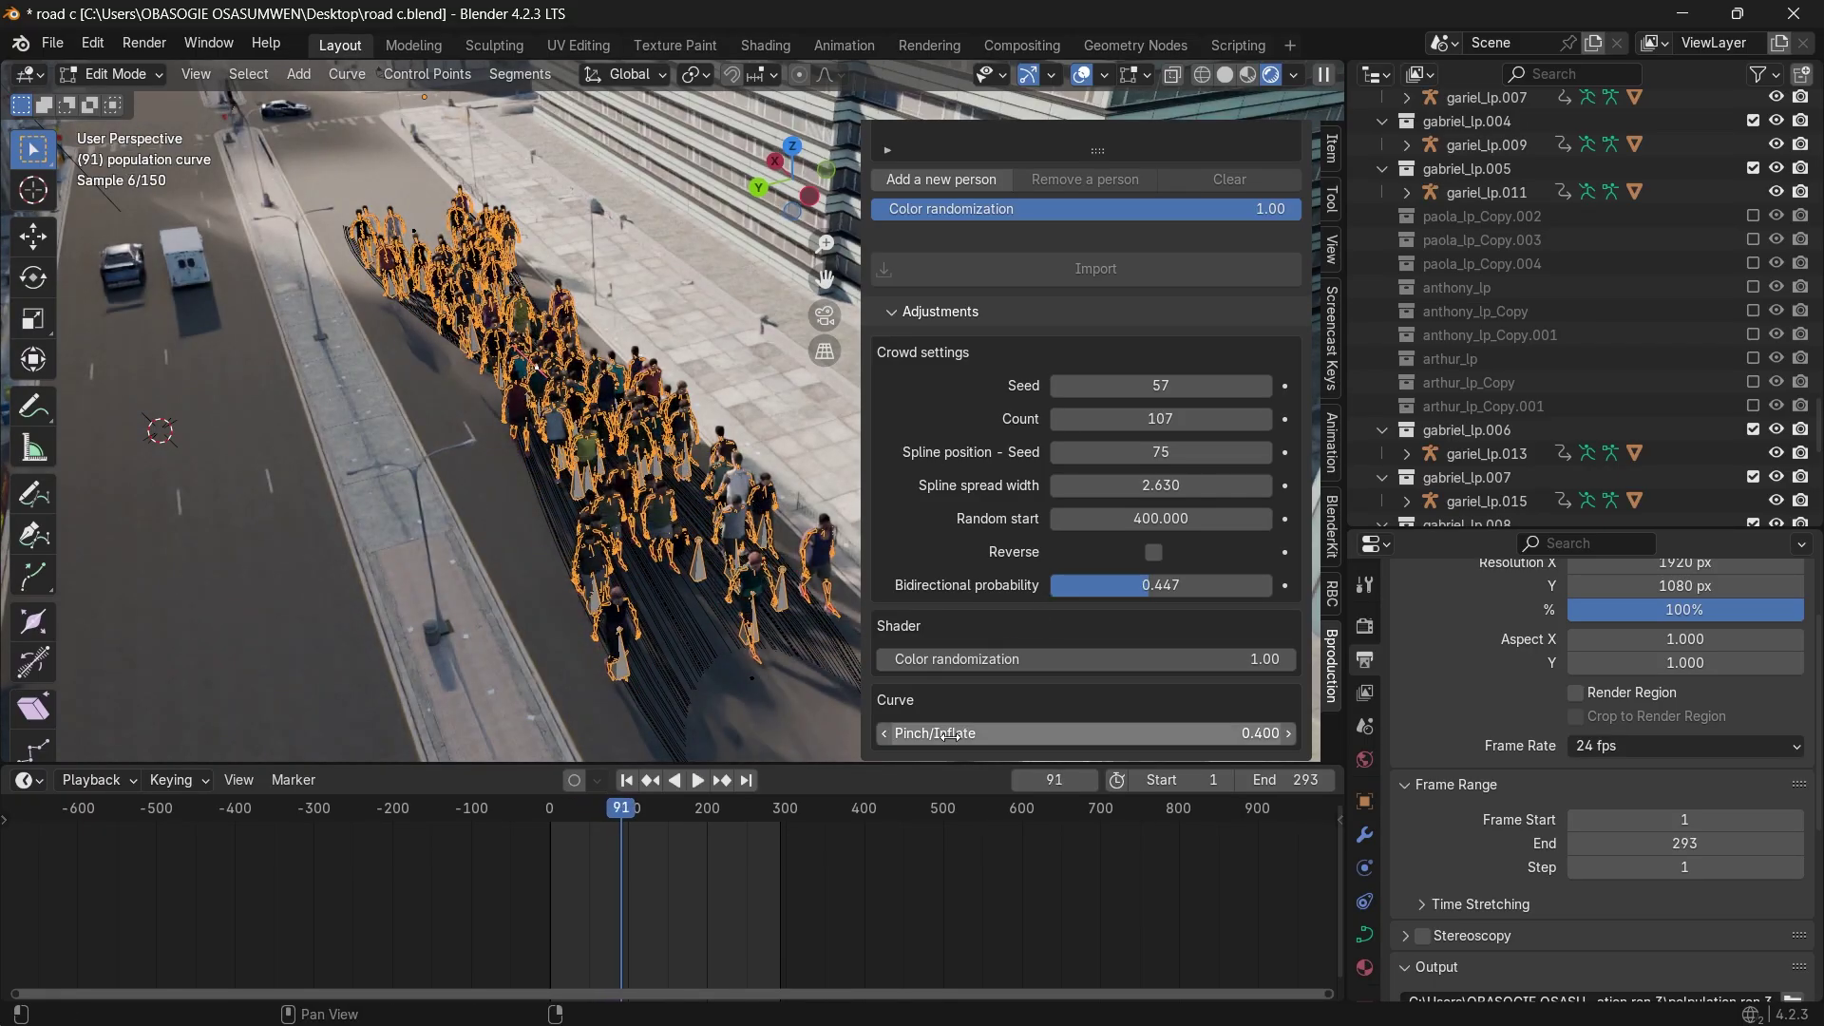
Set the crowd curve's Pinch/Inflate to 3.200 and preview the animation with the overlays hidden.
{"action": "left_click_drag", "start_coordinate": [954, 735], "coordinate": [1040, 735]}
{"action": "left_click_drag", "start_coordinate": [1159, 733], "coordinate": [1296, 734]}
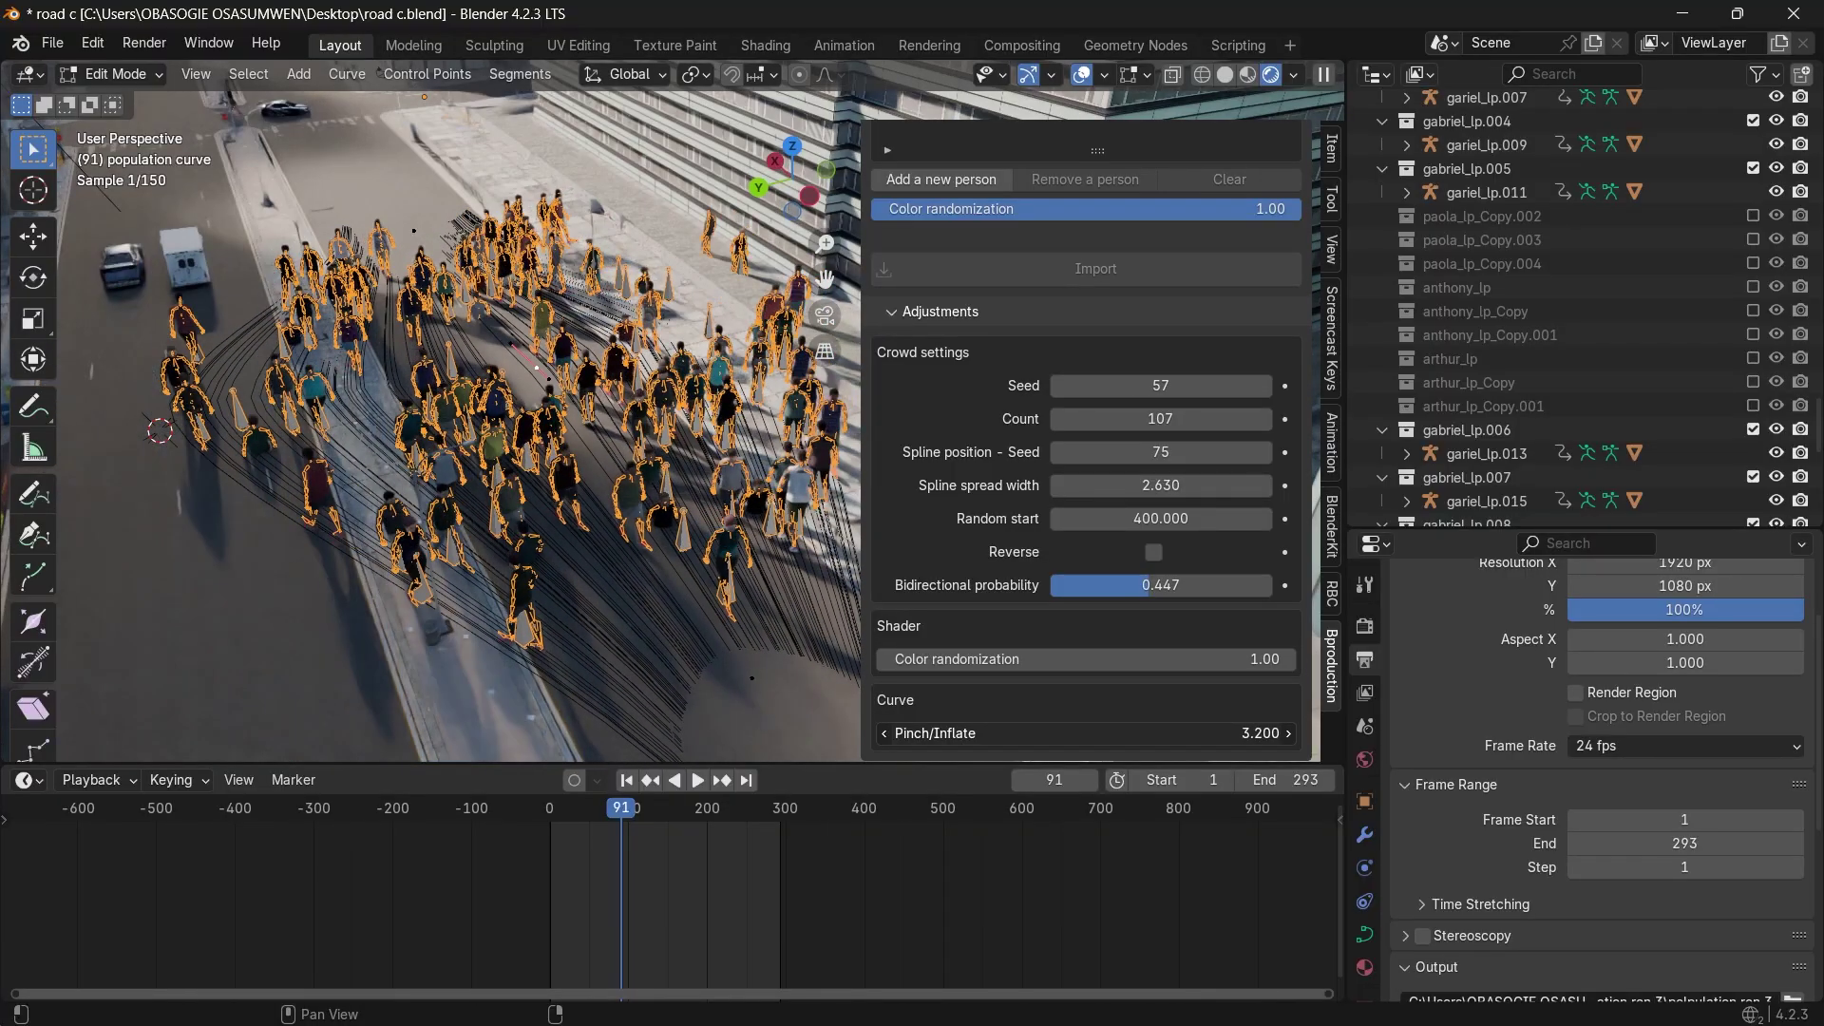
{"action": "left_click", "coordinate": [580, 823]}
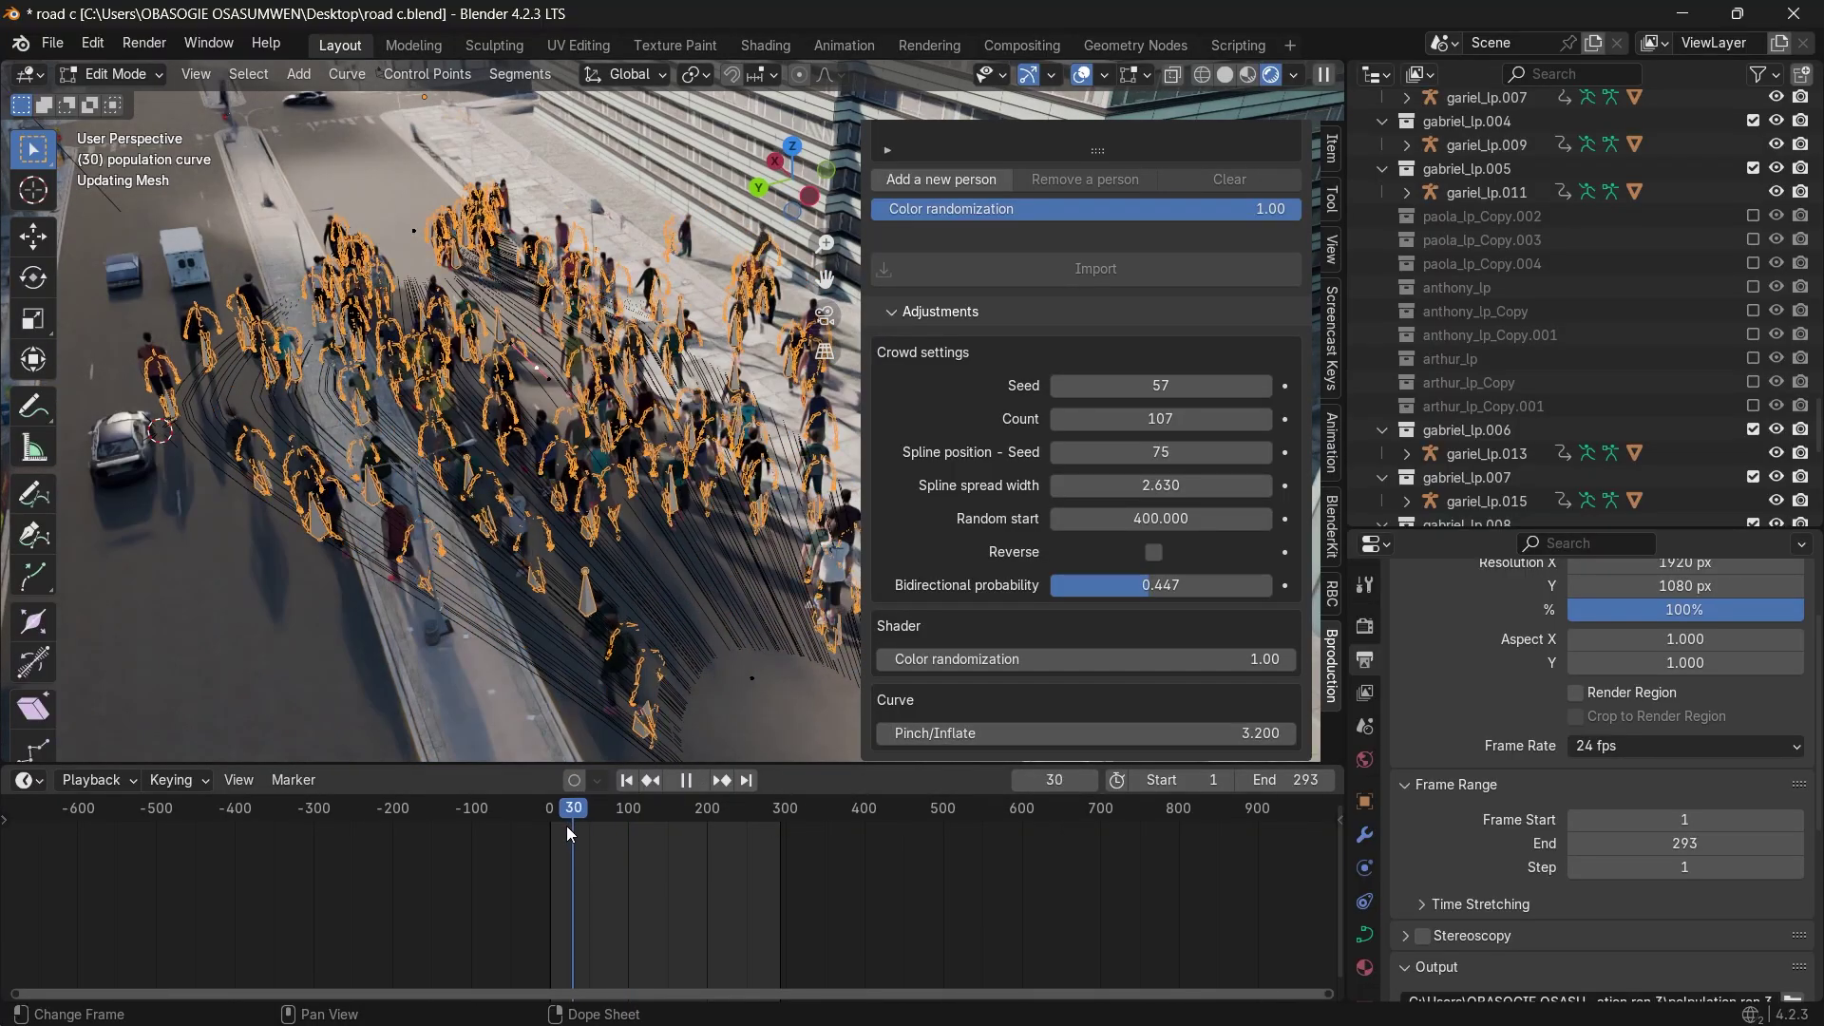
{"action": "left_click", "coordinate": [1083, 76]}
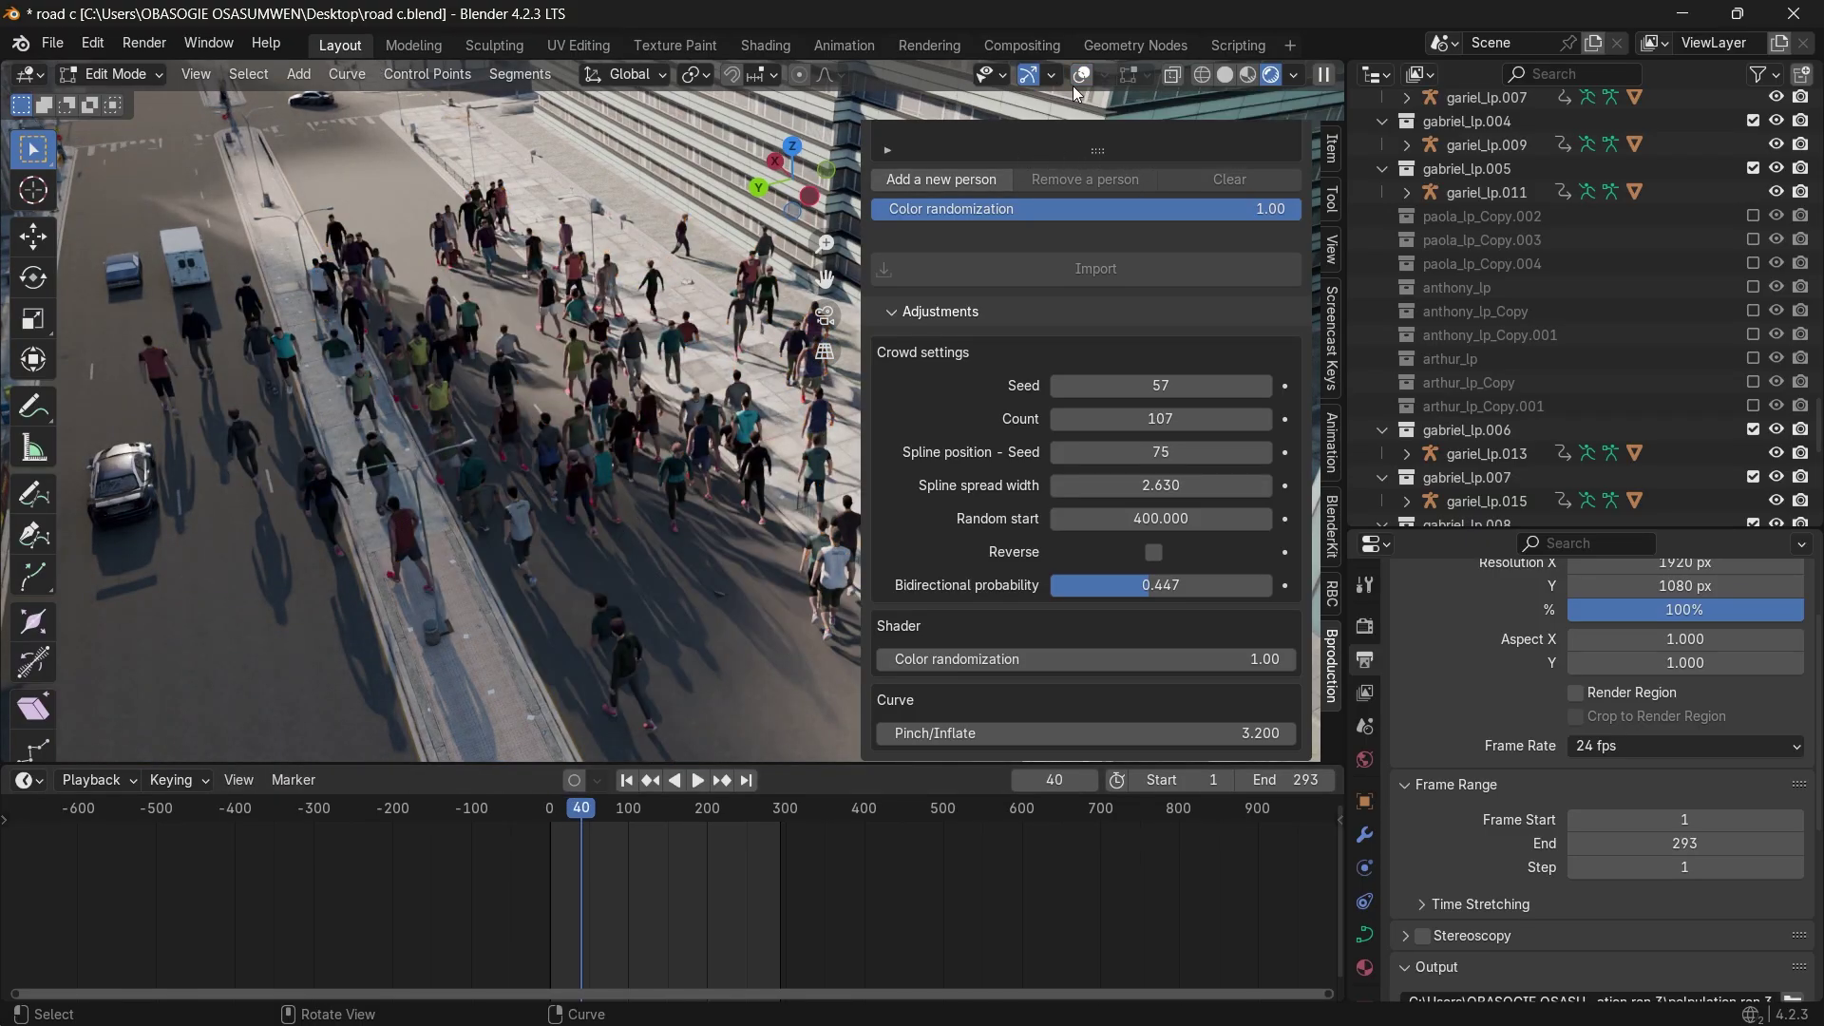
{"action": "key", "text": "space"}
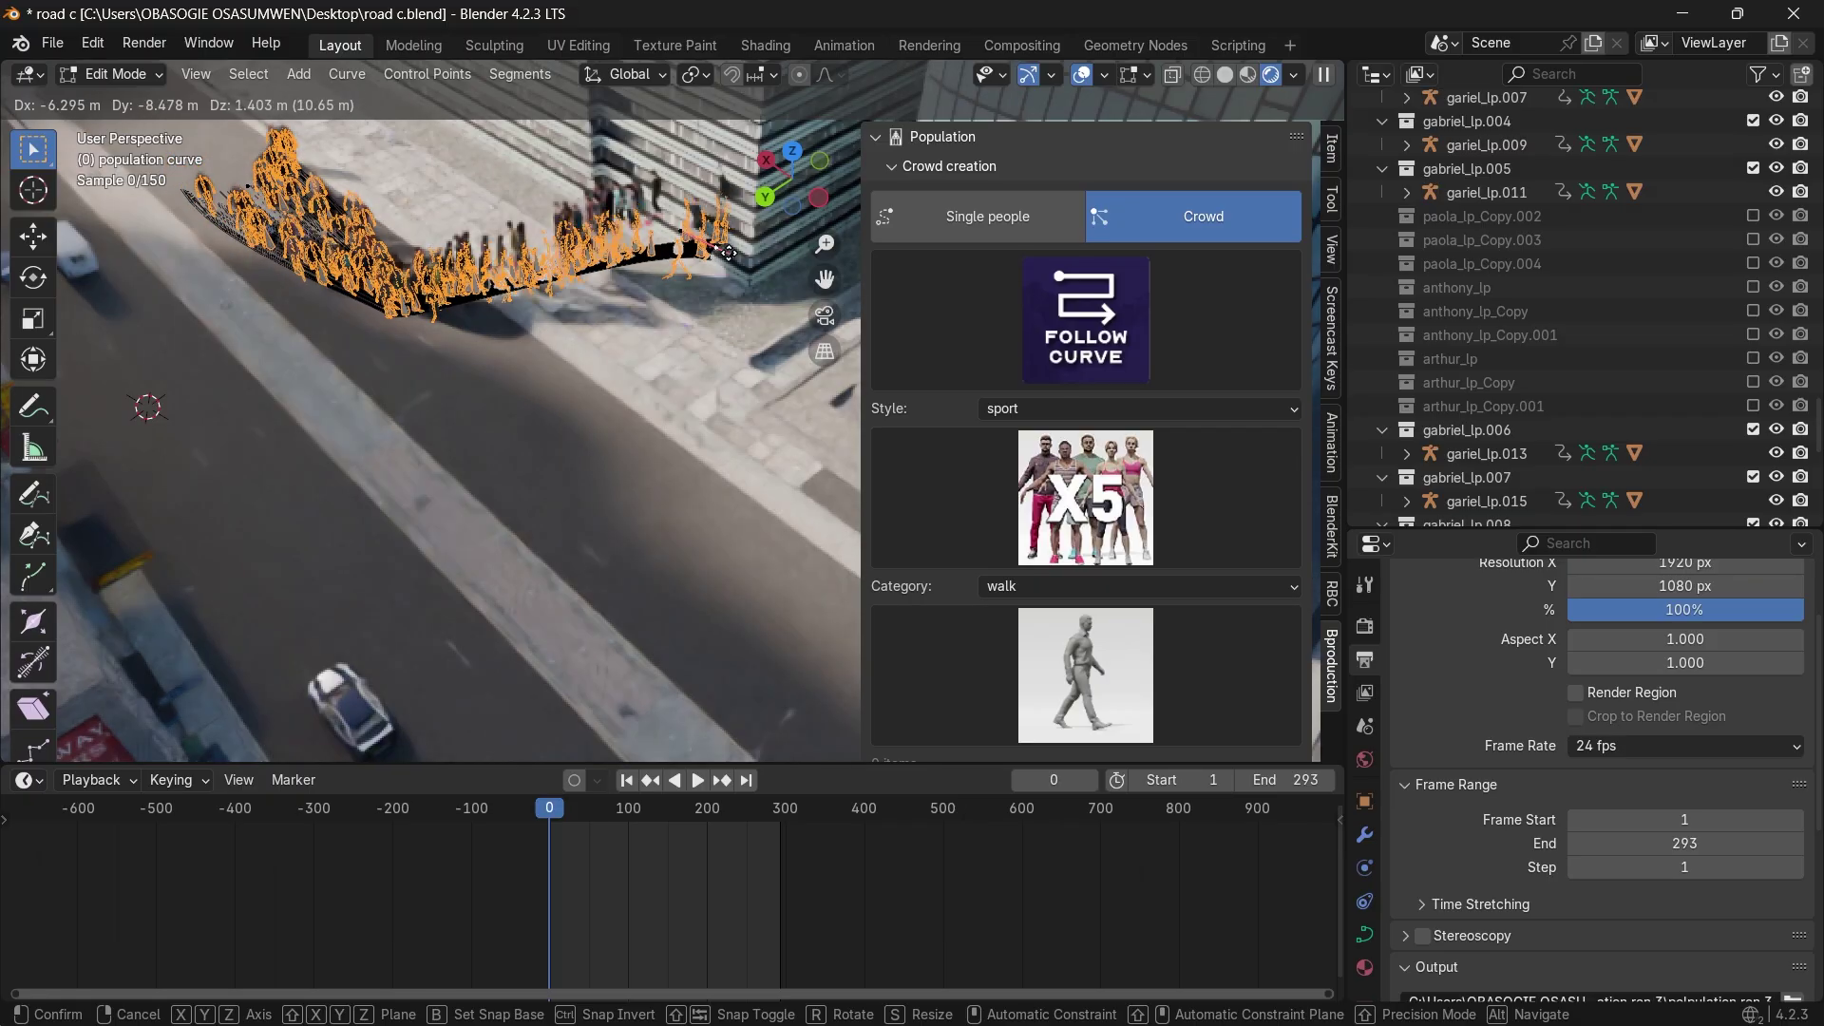
Try extending the population curve by extruding its end across the pavement and delete the extruded points.
{"action": "left_click", "coordinate": [737, 226]}
{"action": "left_click_drag", "start_coordinate": [773, 193], "coordinate": [888, 171]}
{"action": "middle_click_drag", "start_coordinate": [612, 259], "coordinate": [568, 259]}
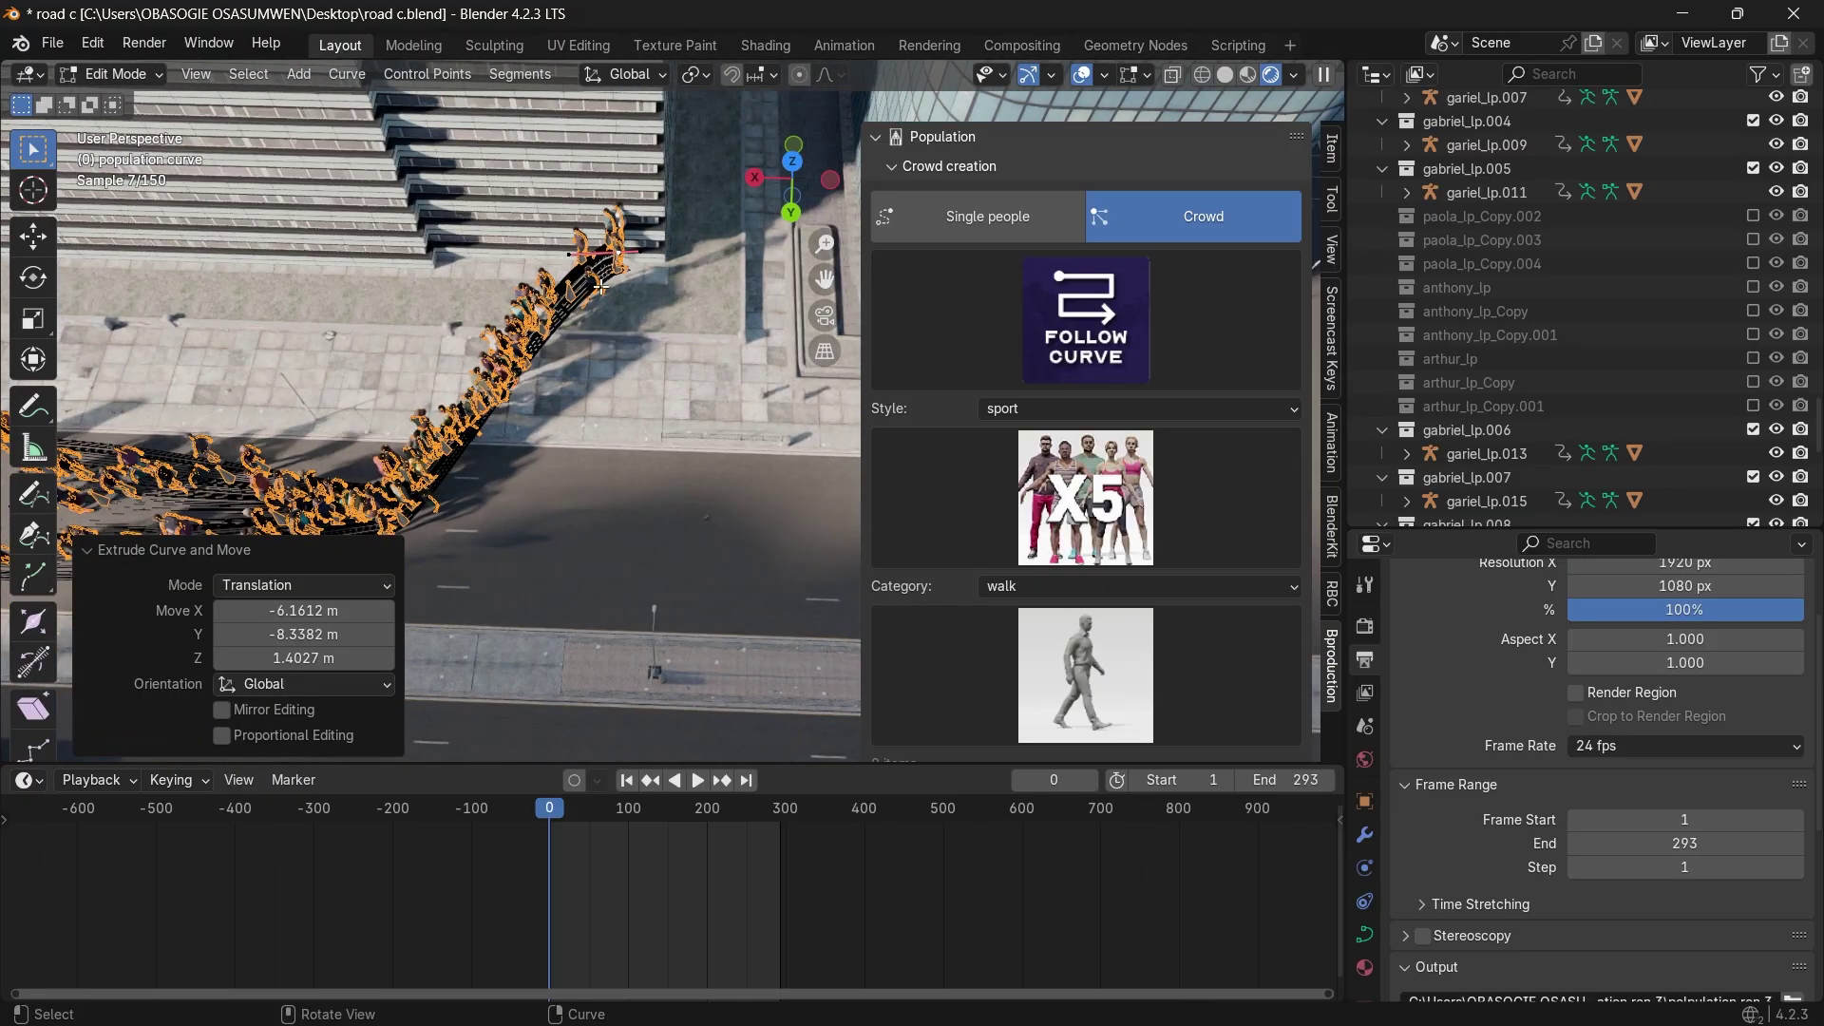
{"action": "middle_click_drag", "start_coordinate": [748, 255], "coordinate": [665, 309]}
{"action": "key", "text": "x"}
{"action": "left_click", "coordinate": [624, 326]}
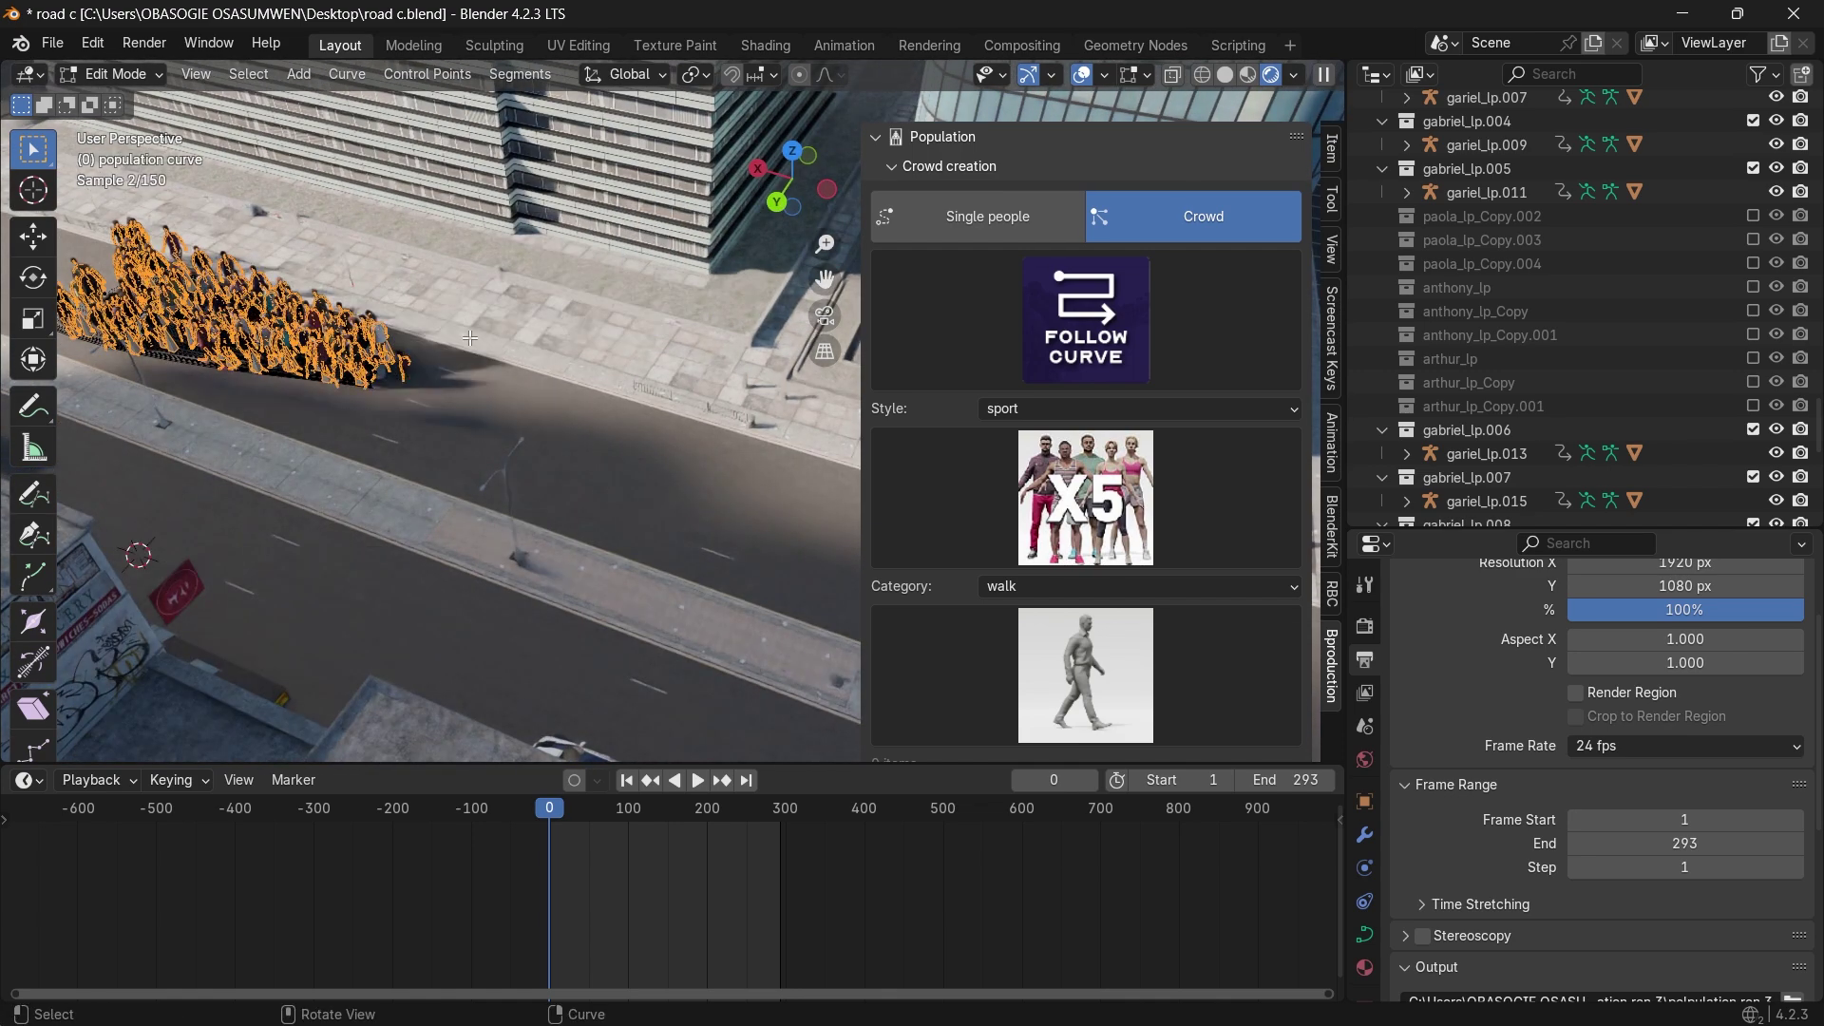
Draw freehand extensions of the population curve along the road and around the corner beside the glass tower.
{"action": "left_click", "coordinate": [34, 498]}
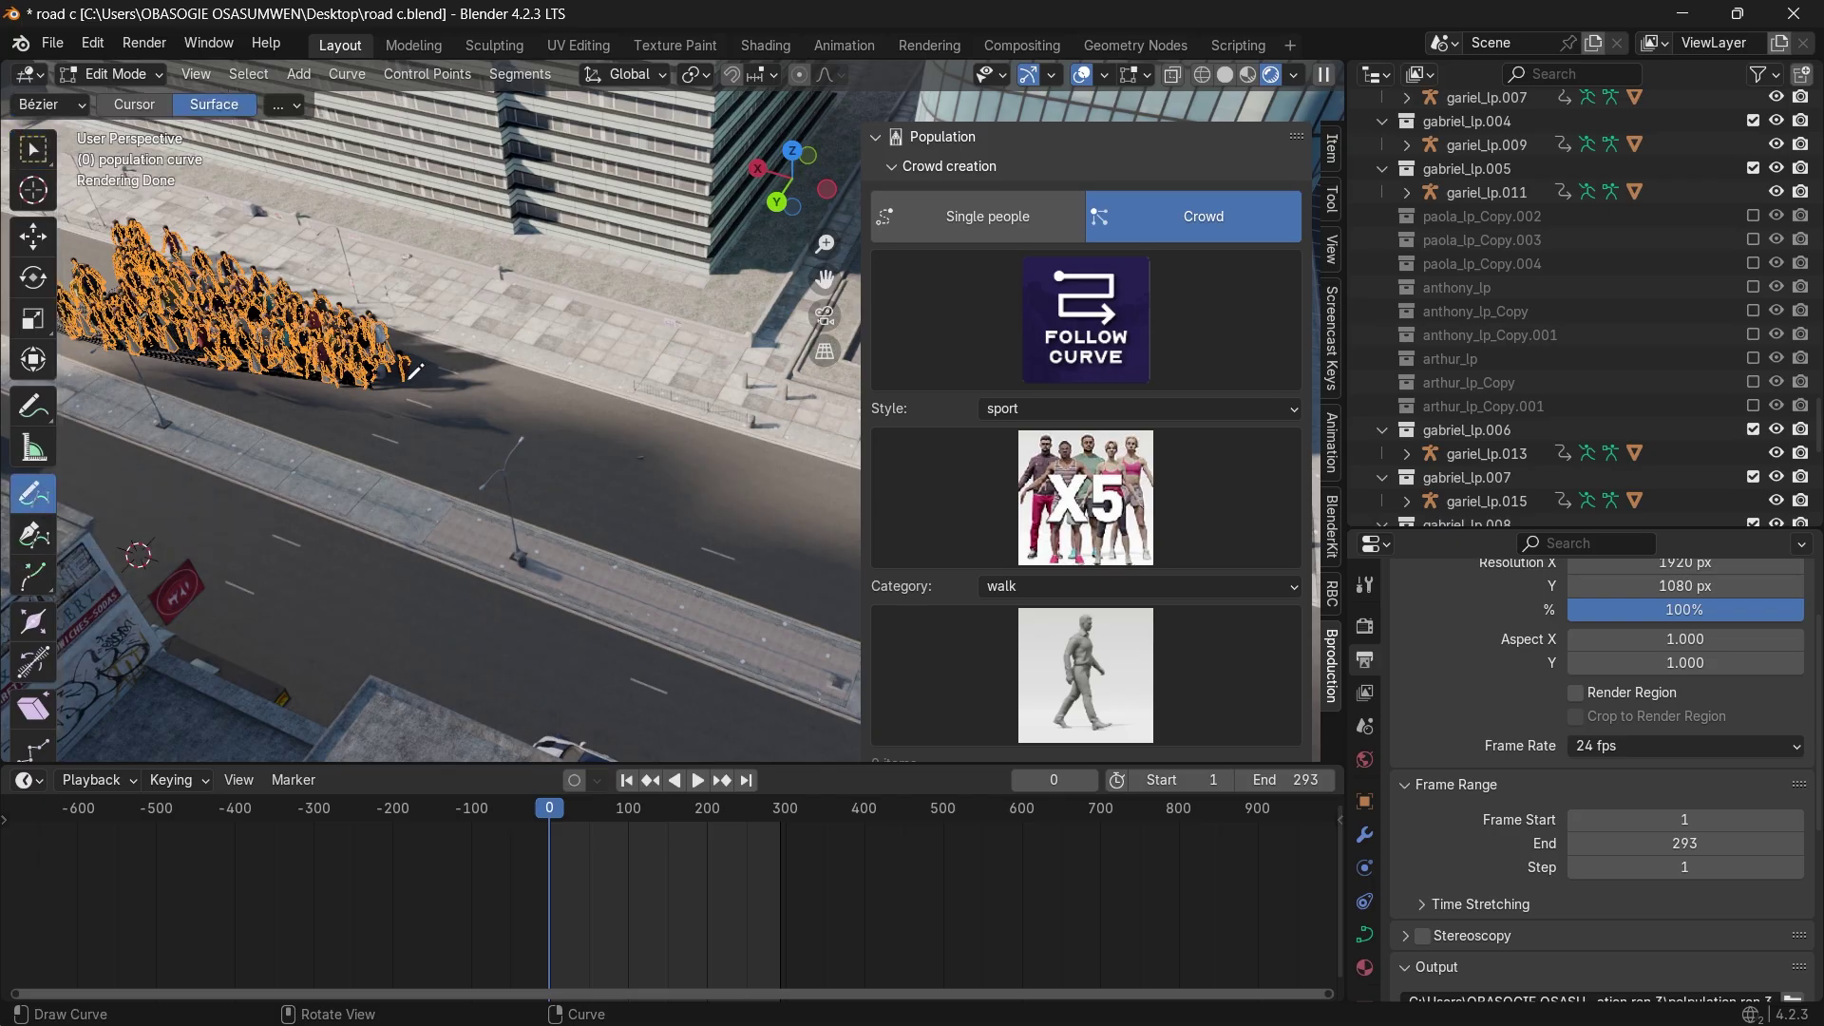
{"action": "left_click_drag", "start_coordinate": [738, 472], "coordinate": [785, 485]}
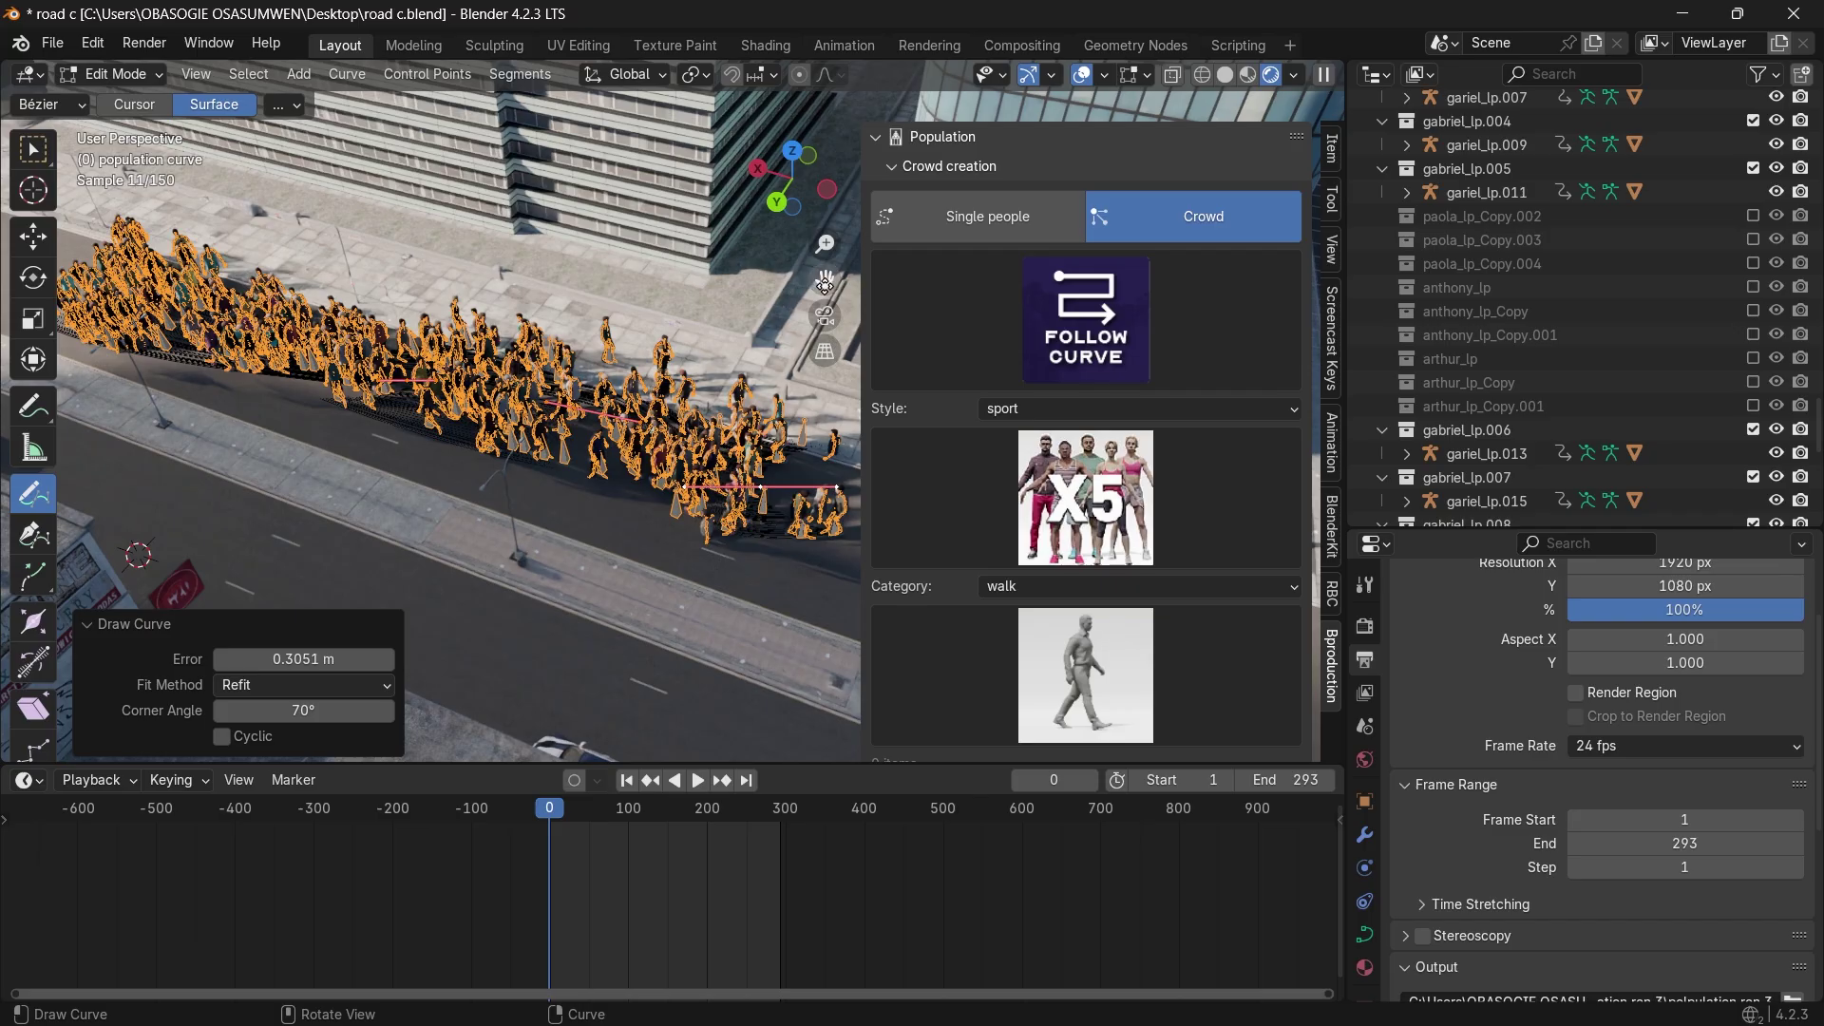
{"action": "left_click_drag", "start_coordinate": [824, 283], "coordinate": [577, 258]}
{"action": "scroll", "coordinate": [788, 411], "scroll_direction": "down", "scroll_amount": 3}
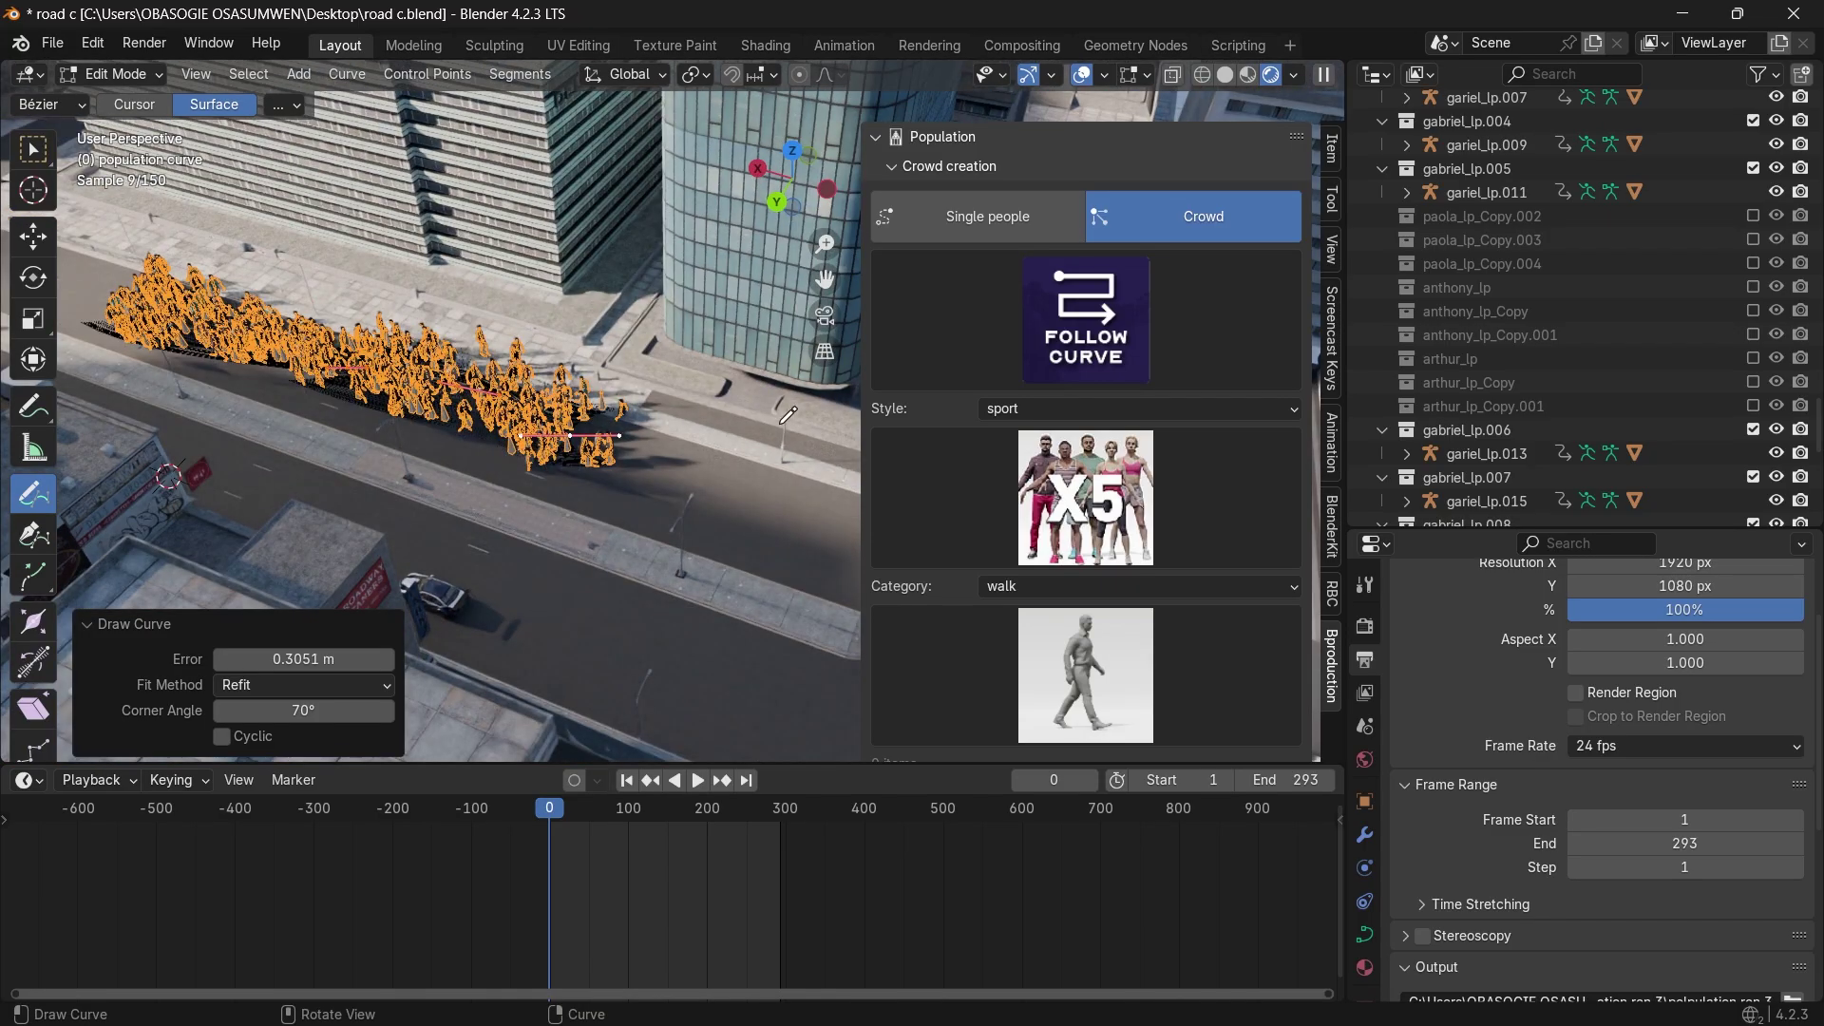
{"action": "key", "text": "n"}
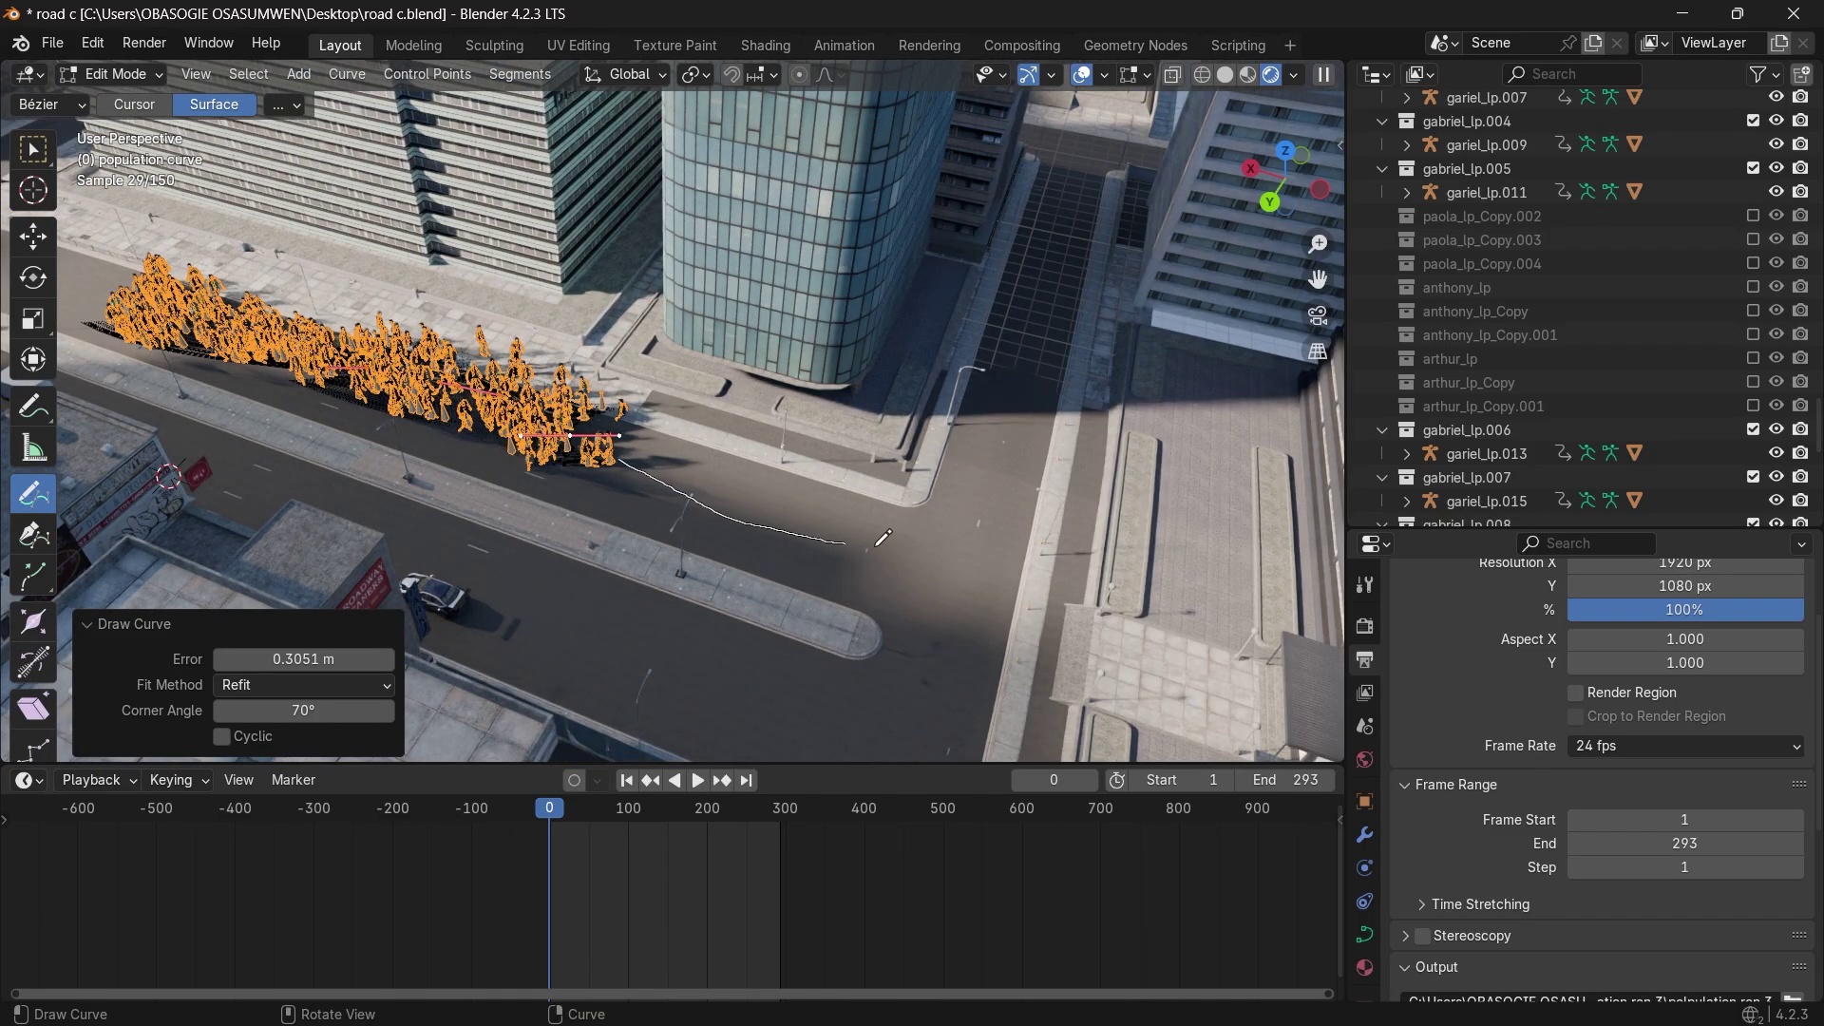
{"action": "left_click_drag", "start_coordinate": [1074, 190], "coordinate": [1080, 183]}
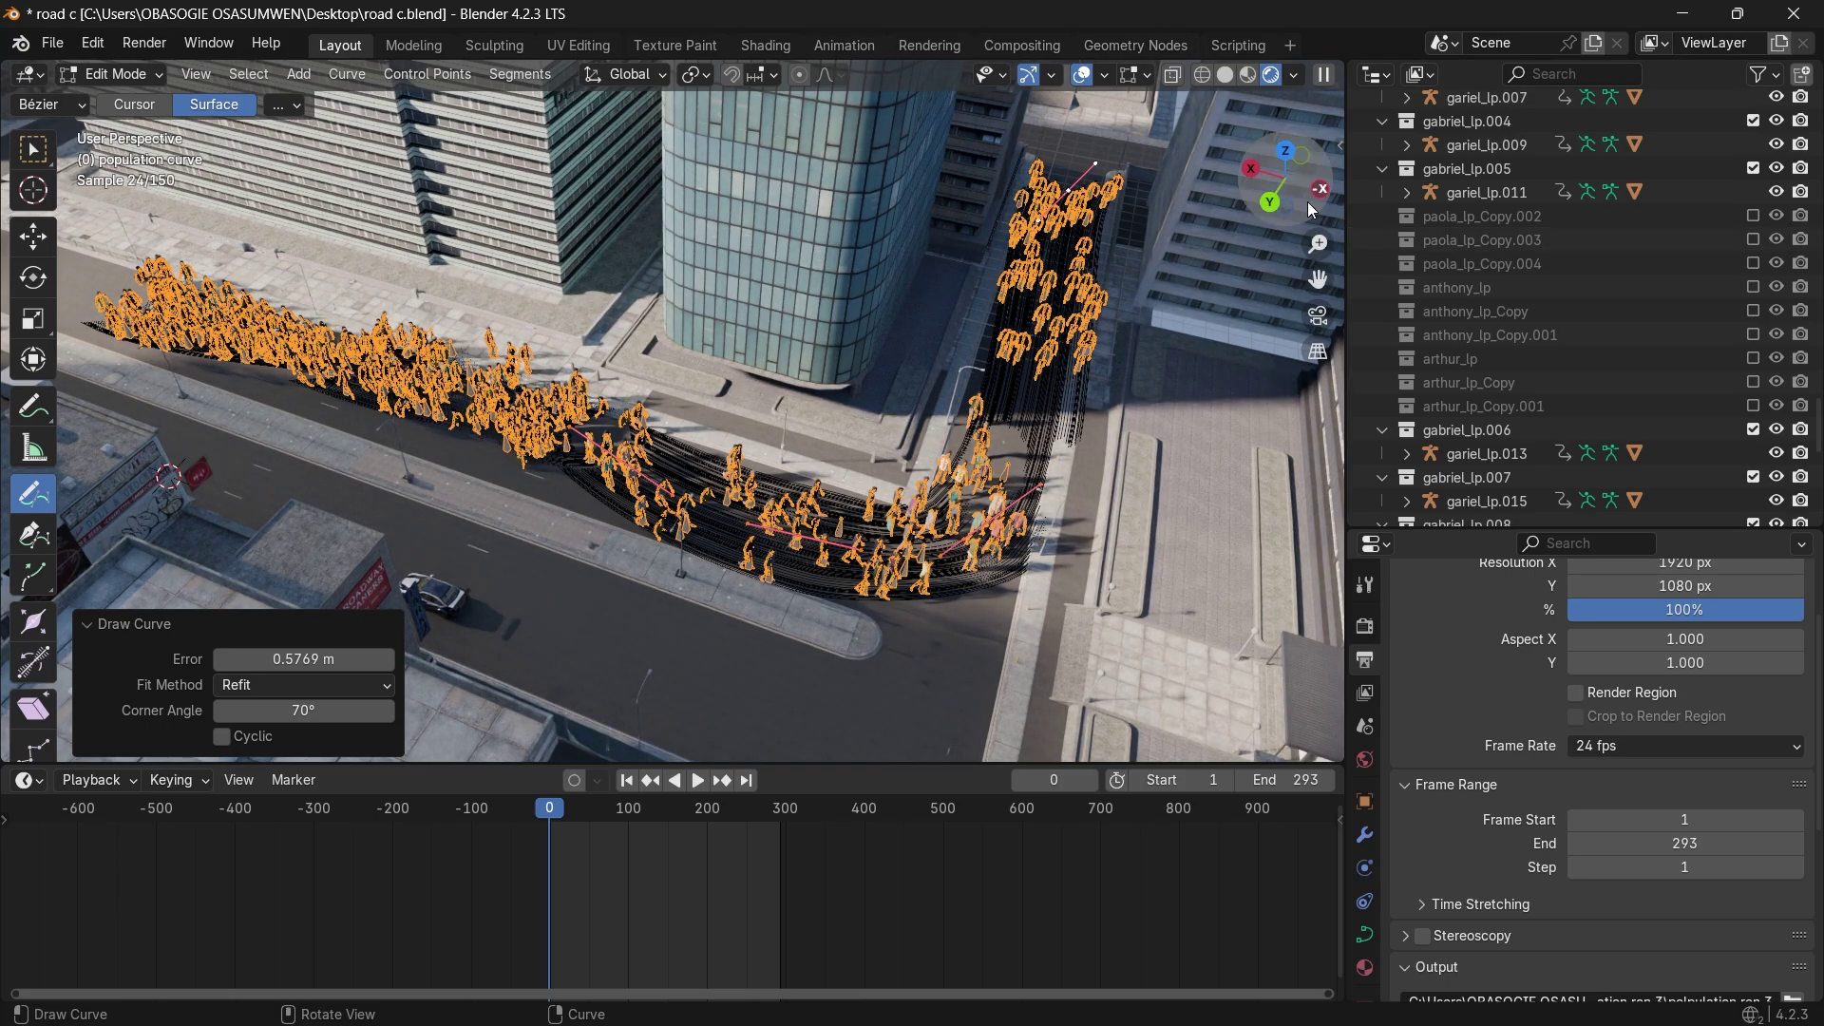
Draw more curve strokes from the crowd's other end along the road and around the far street corner.
{"action": "left_click_drag", "start_coordinate": [1307, 202], "coordinate": [1181, 221]}
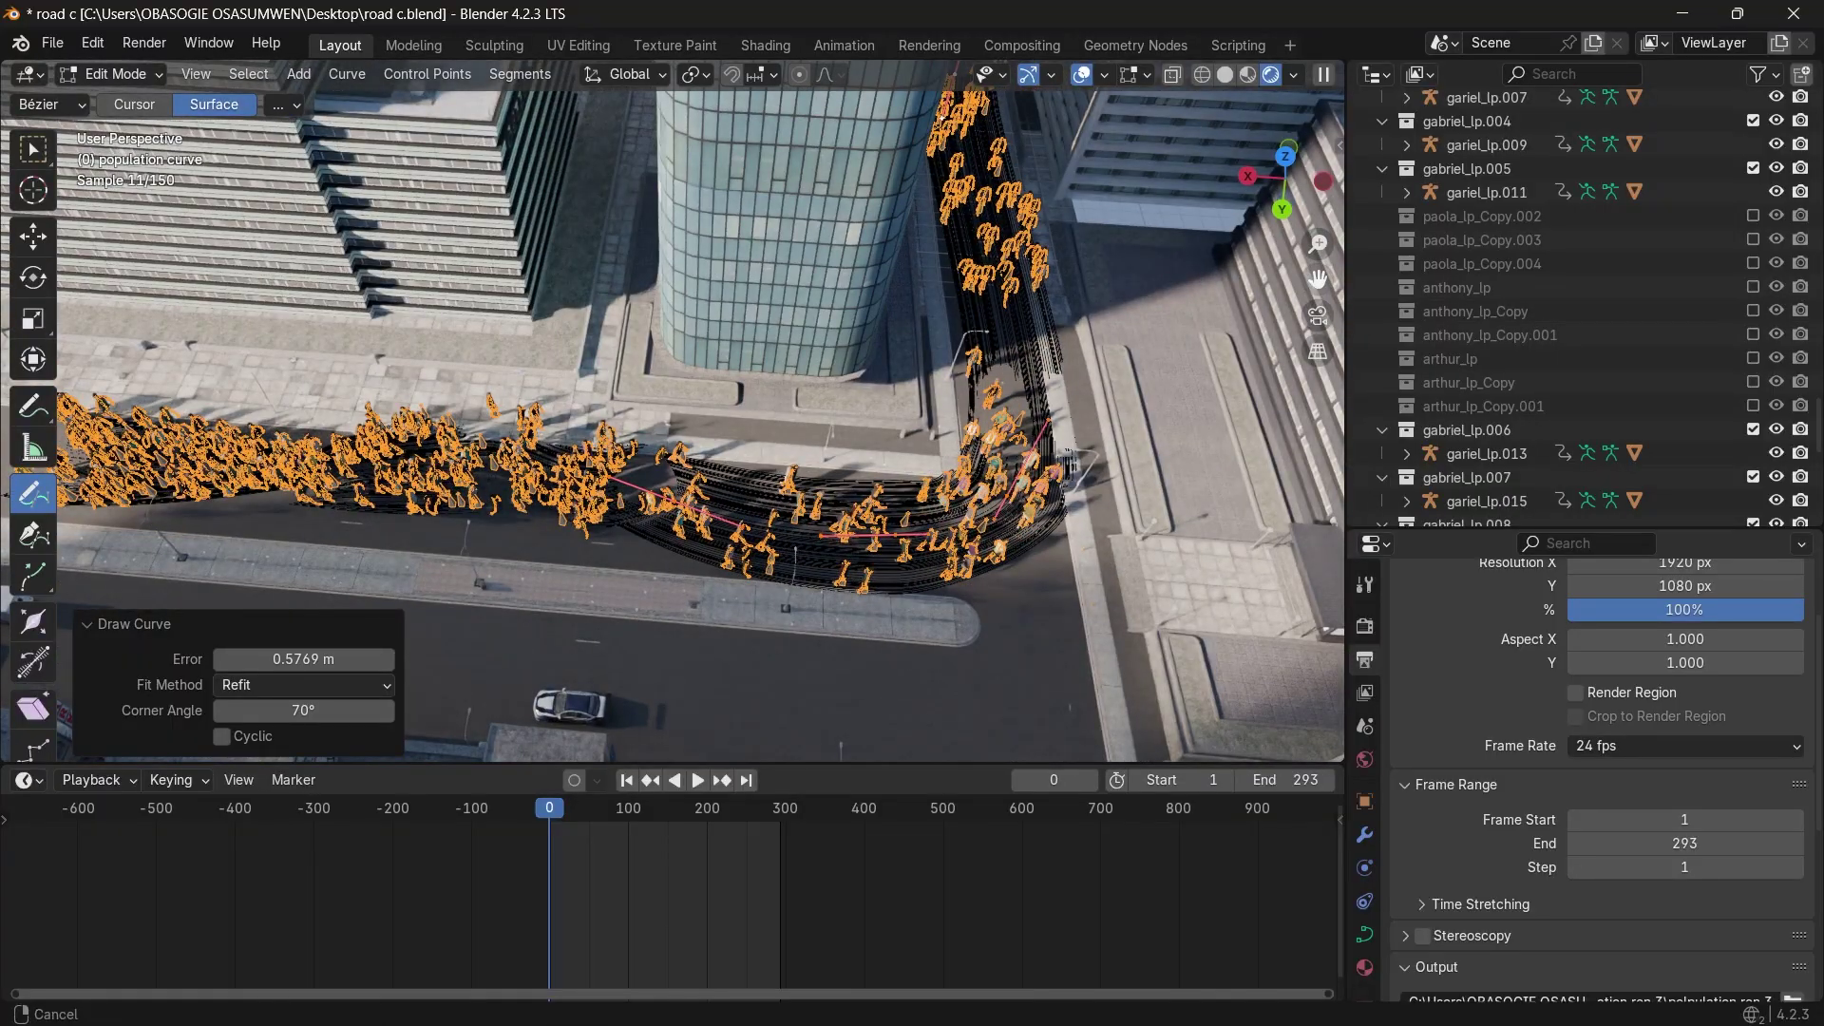
{"action": "middle_click_drag", "start_coordinate": [36, 482], "coordinate": [341, 420], "text": "shift"}
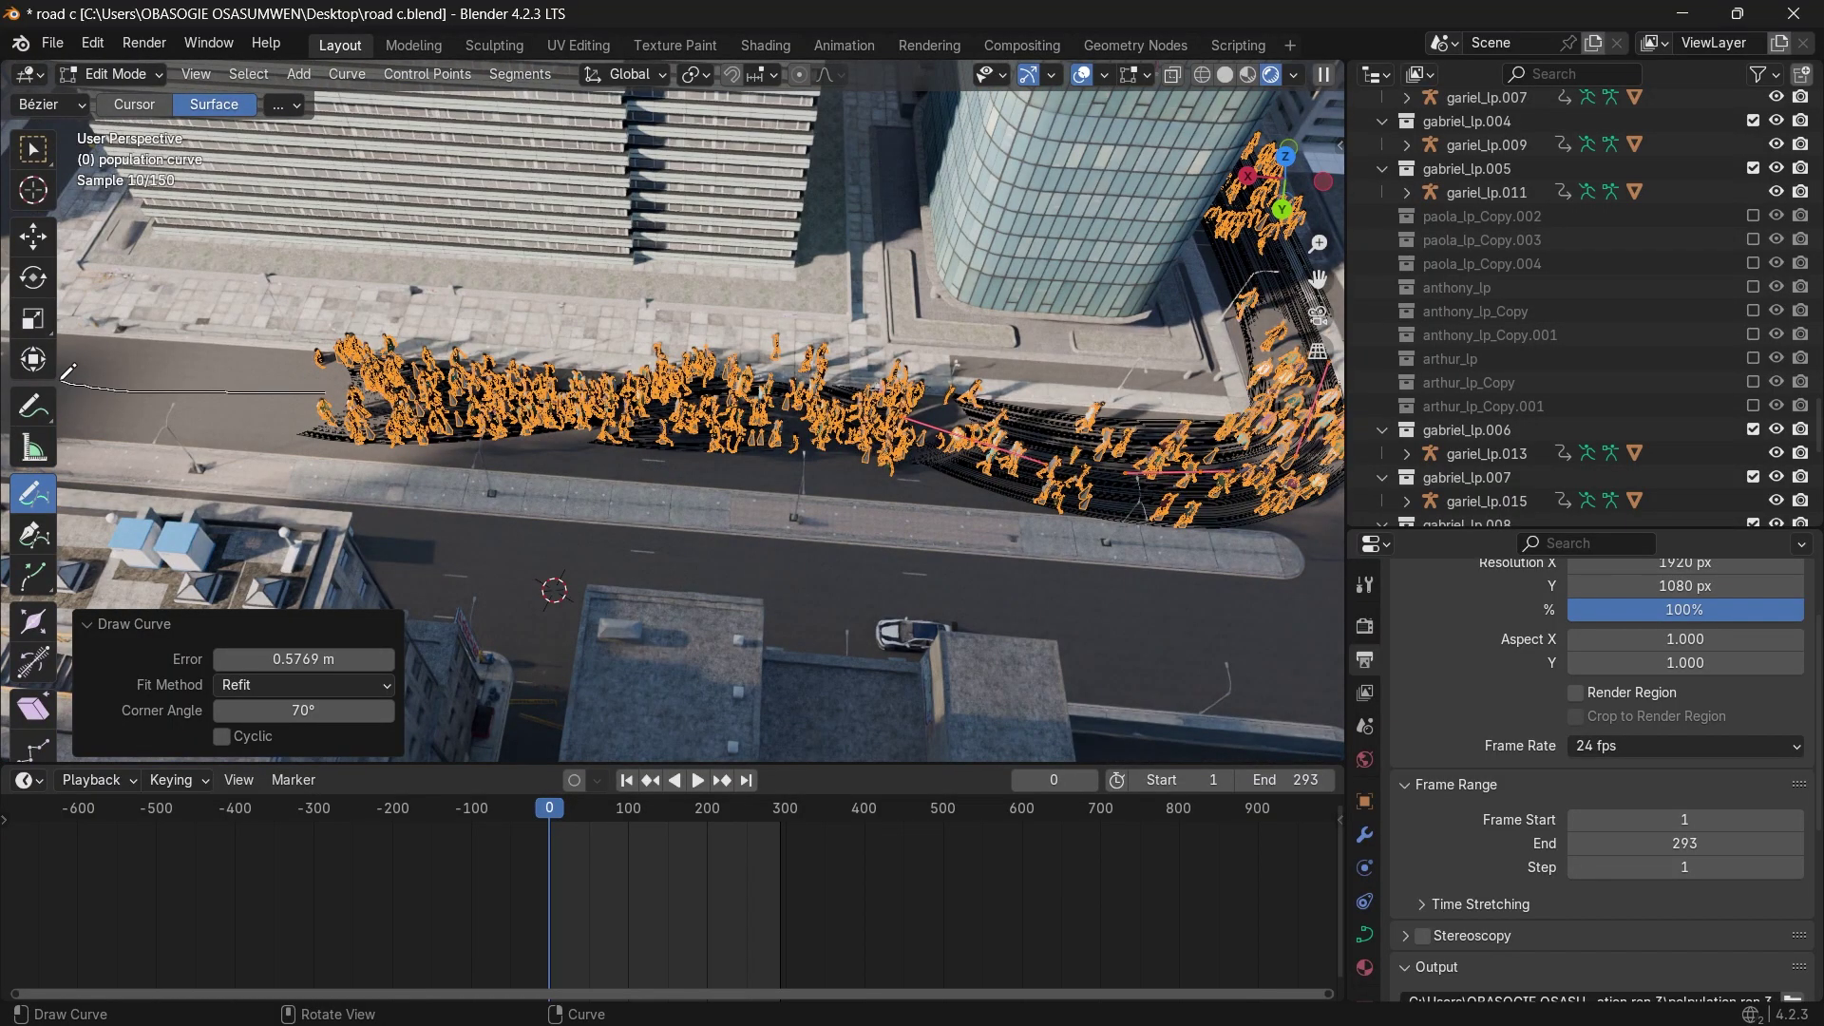
{"action": "left_click_drag", "start_coordinate": [62, 376], "coordinate": [61, 379]}
{"action": "scroll", "coordinate": [1014, 320], "scroll_direction": "down", "scroll_amount": 5}
{"action": "middle_click_drag", "start_coordinate": [518, 393], "coordinate": [579, 424]}
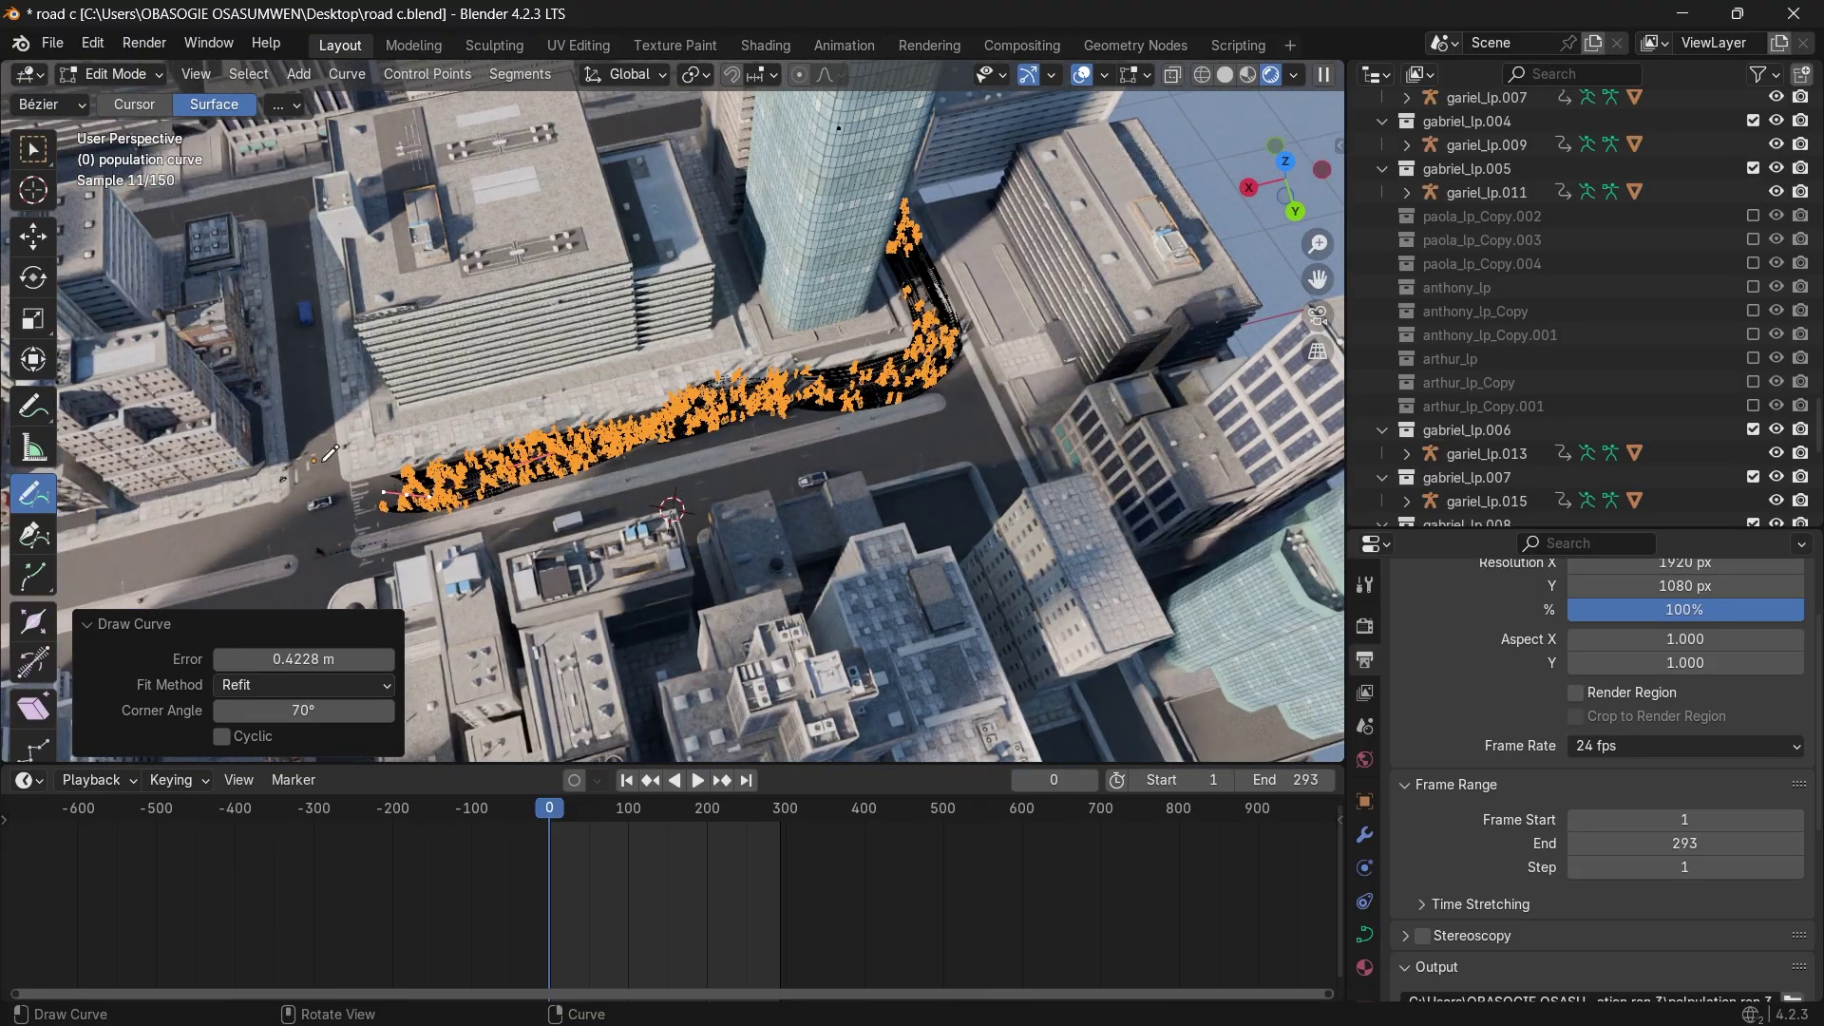
{"action": "left_click_drag", "start_coordinate": [290, 295], "coordinate": [290, 292]}
Preview the extended crowd's animation close up and from above with the viewport overlays hidden.
{"action": "middle_click_drag", "start_coordinate": [1223, 366], "coordinate": [1109, 351]}
{"action": "key", "text": "space"}
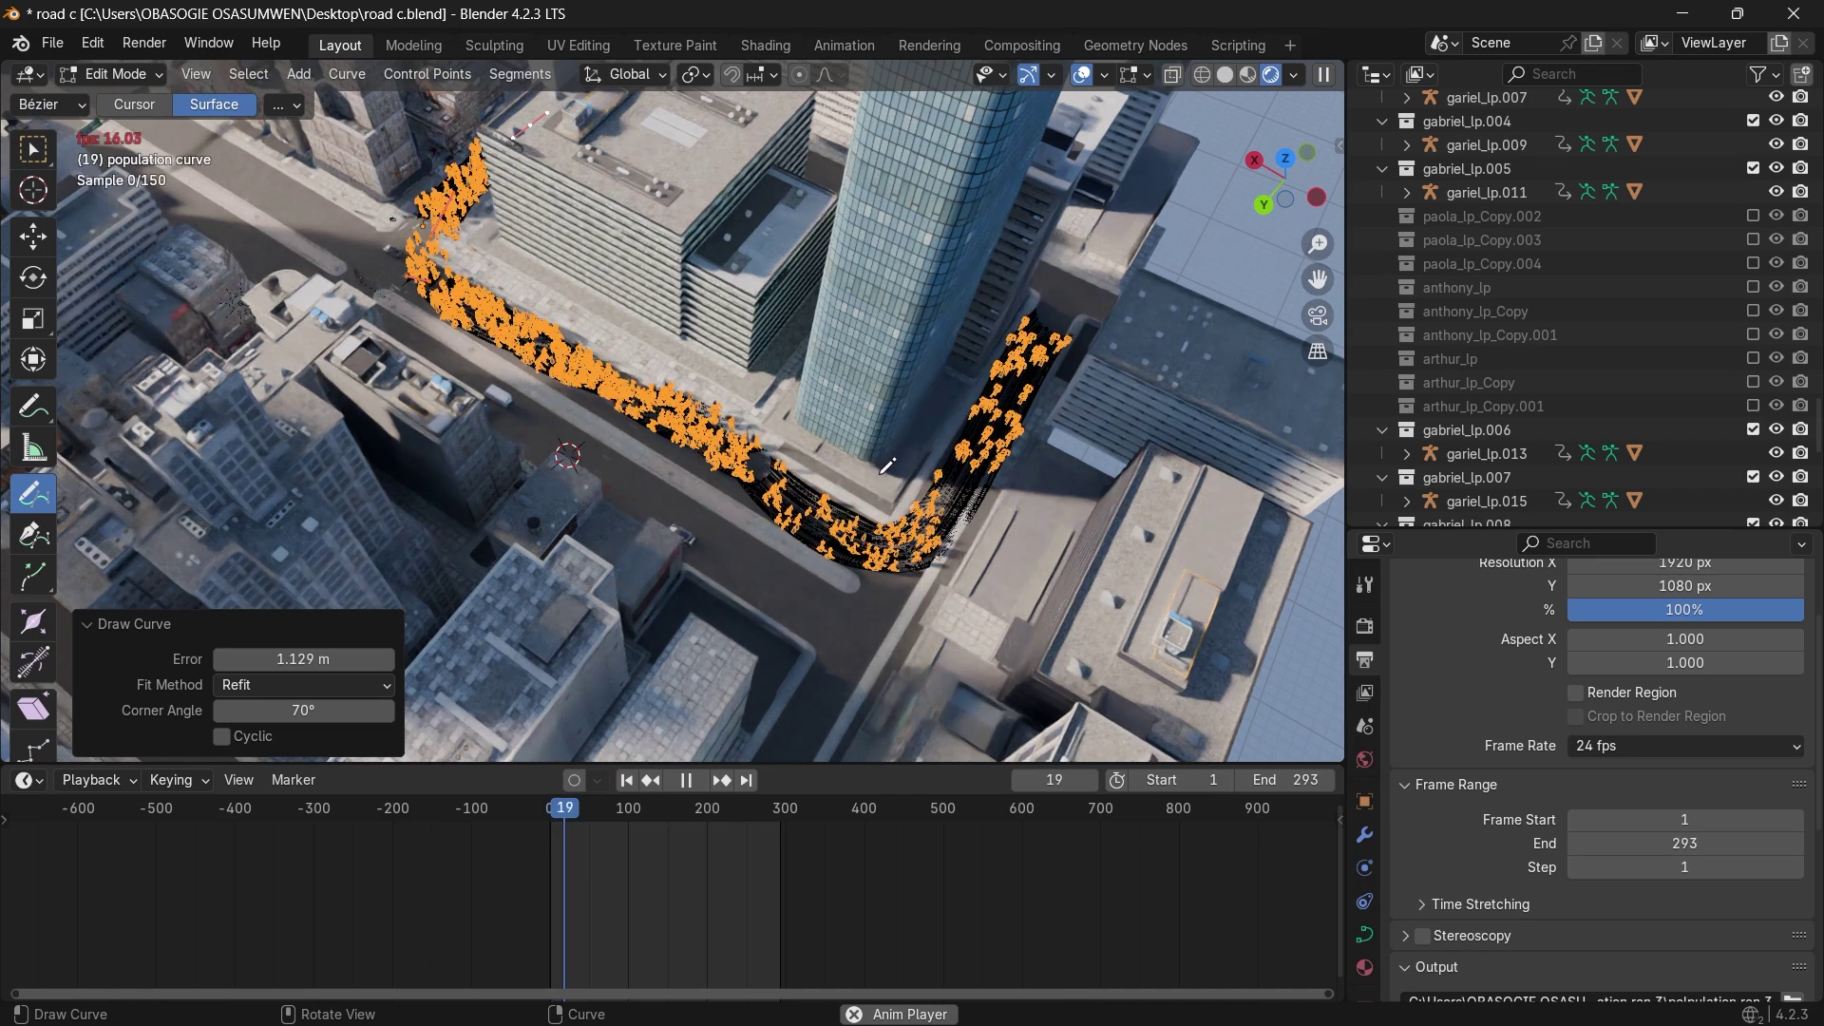
{"action": "key", "text": "space"}
{"action": "scroll", "coordinate": [886, 466], "scroll_direction": "up", "scroll_amount": 5}
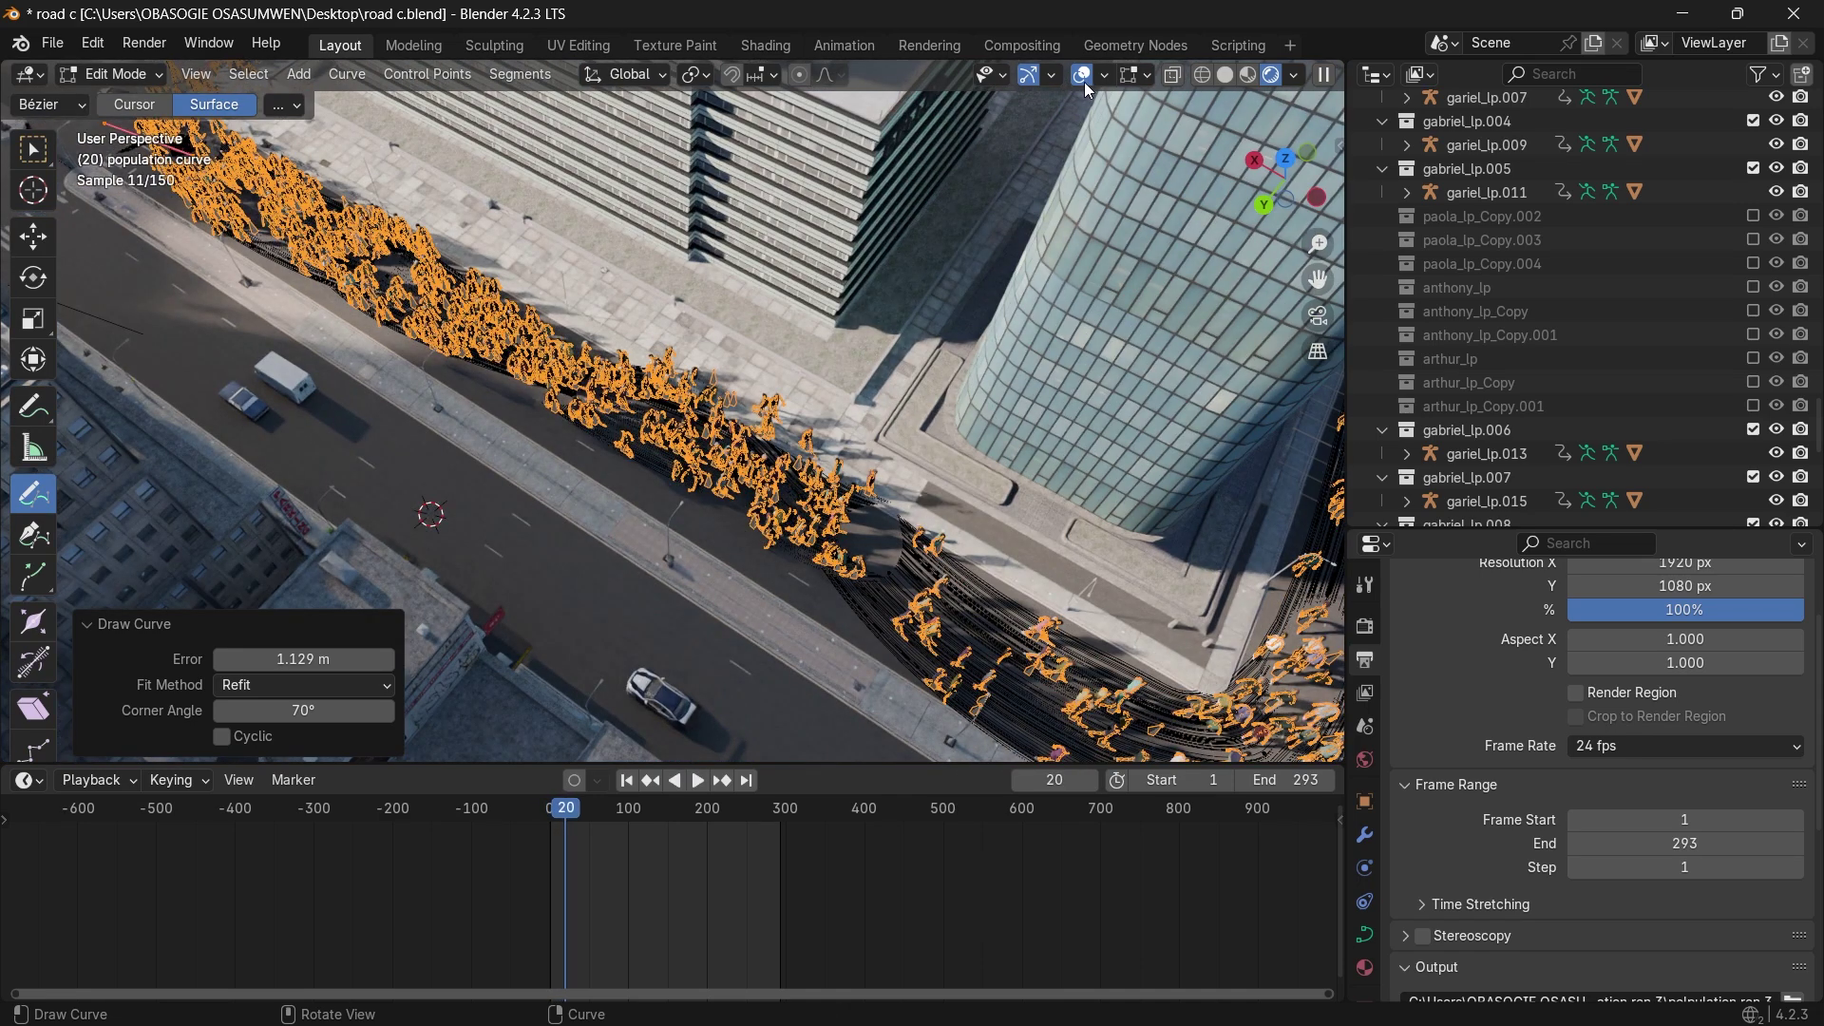
{"action": "left_click", "coordinate": [1082, 75]}
{"action": "key", "text": "space"}
{"action": "scroll", "coordinate": [855, 375], "scroll_direction": "down", "scroll_amount": 5}
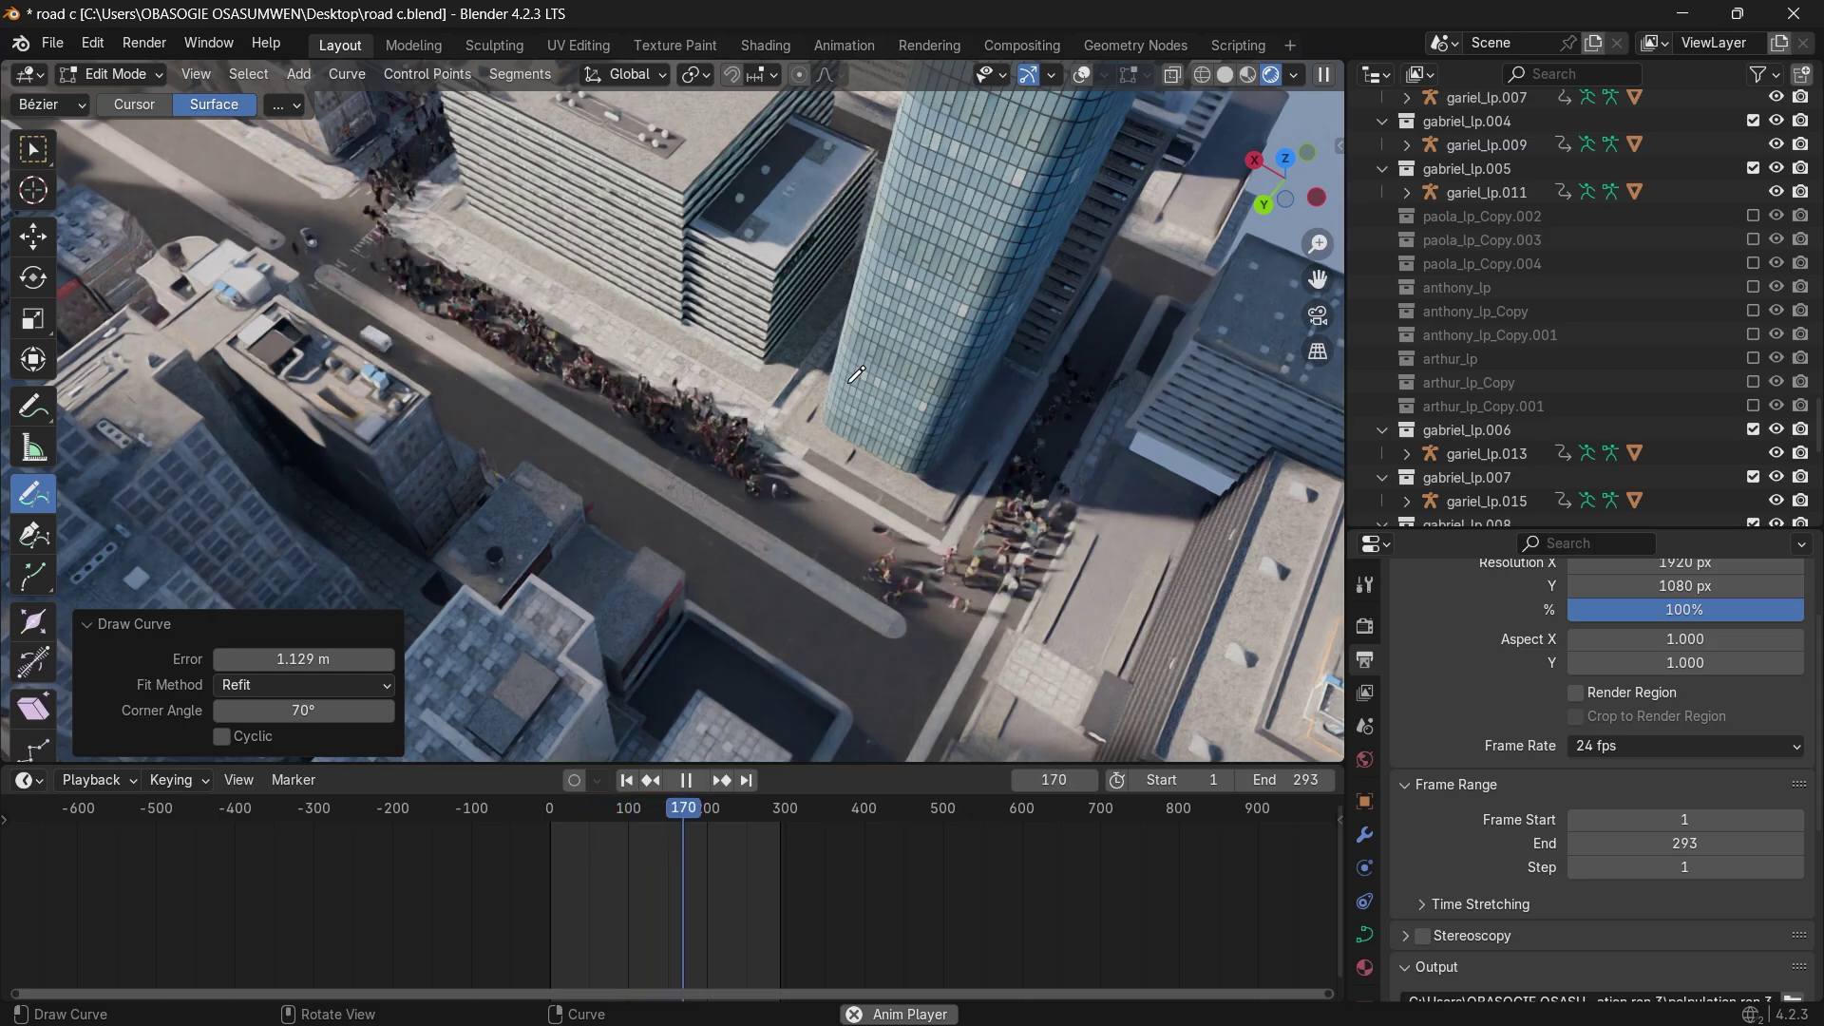
{"action": "key", "text": "space"}
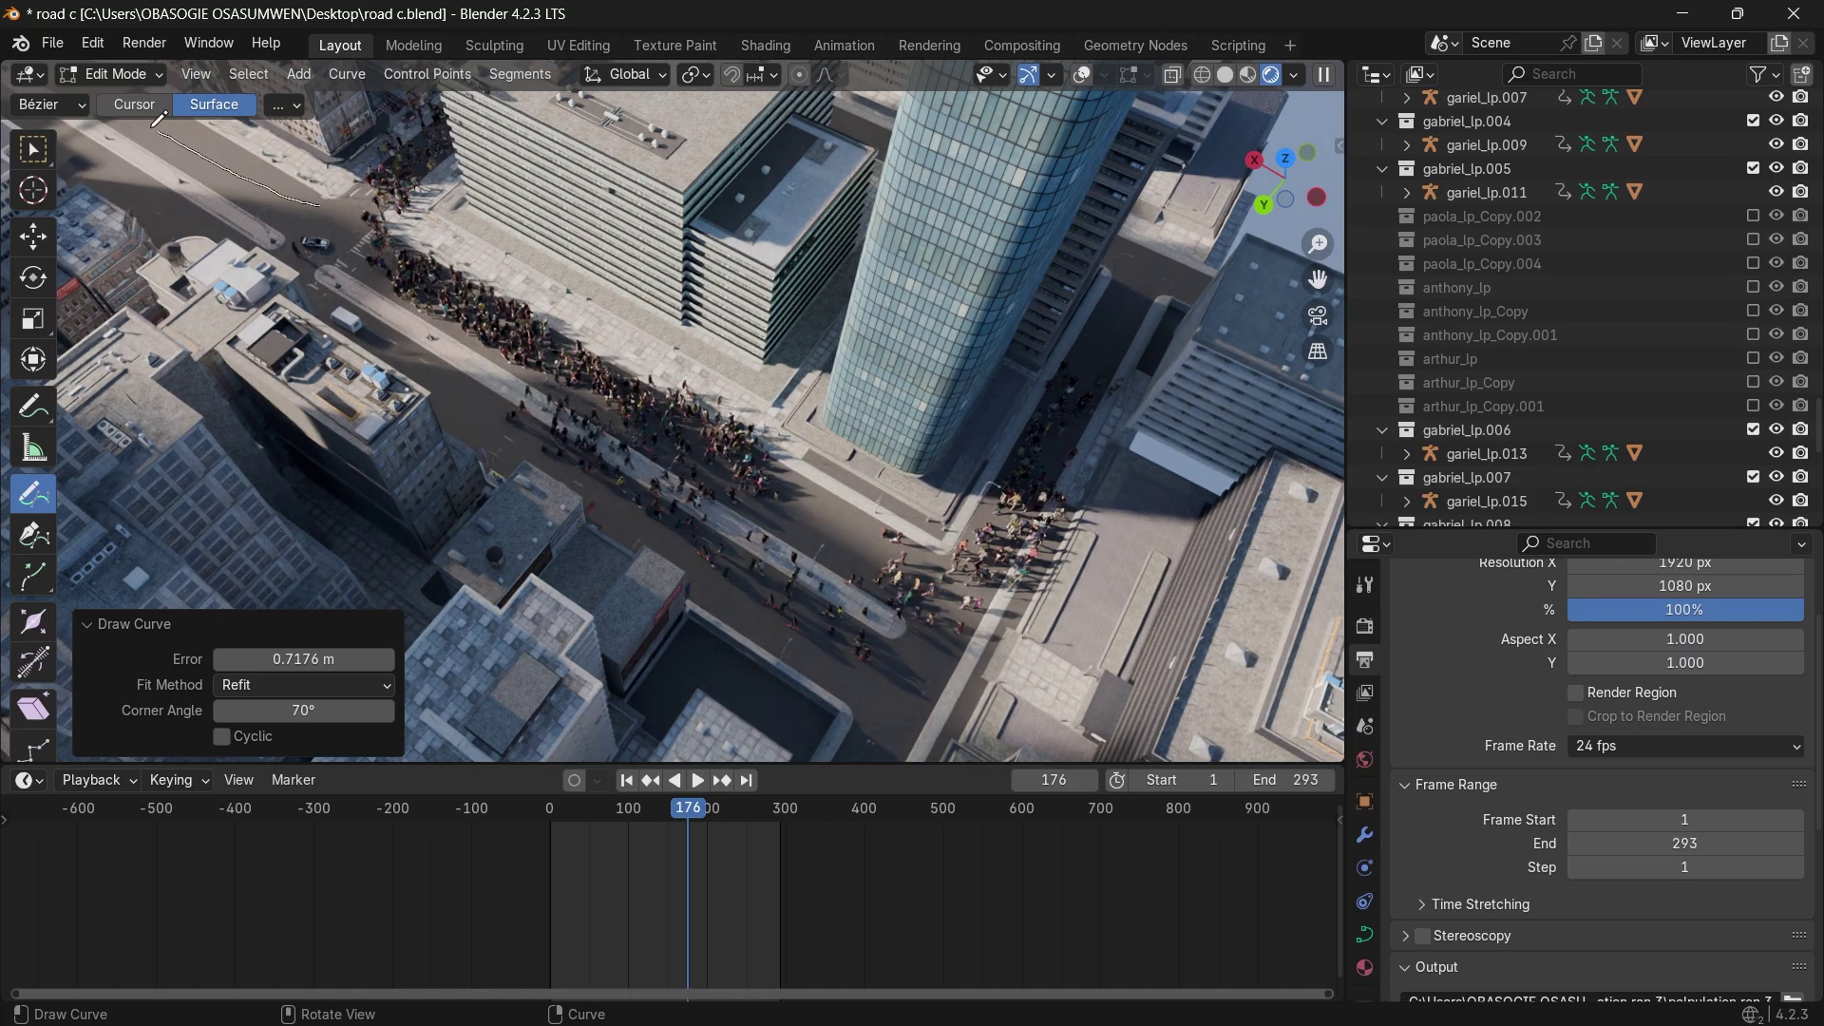
Draw further population curves through the far street junction and play the crowd animation from another angle.
{"action": "left_click_drag", "start_coordinate": [152, 125], "coordinate": [150, 128]}
{"action": "left_click_drag", "start_coordinate": [219, 228], "coordinate": [224, 232]}
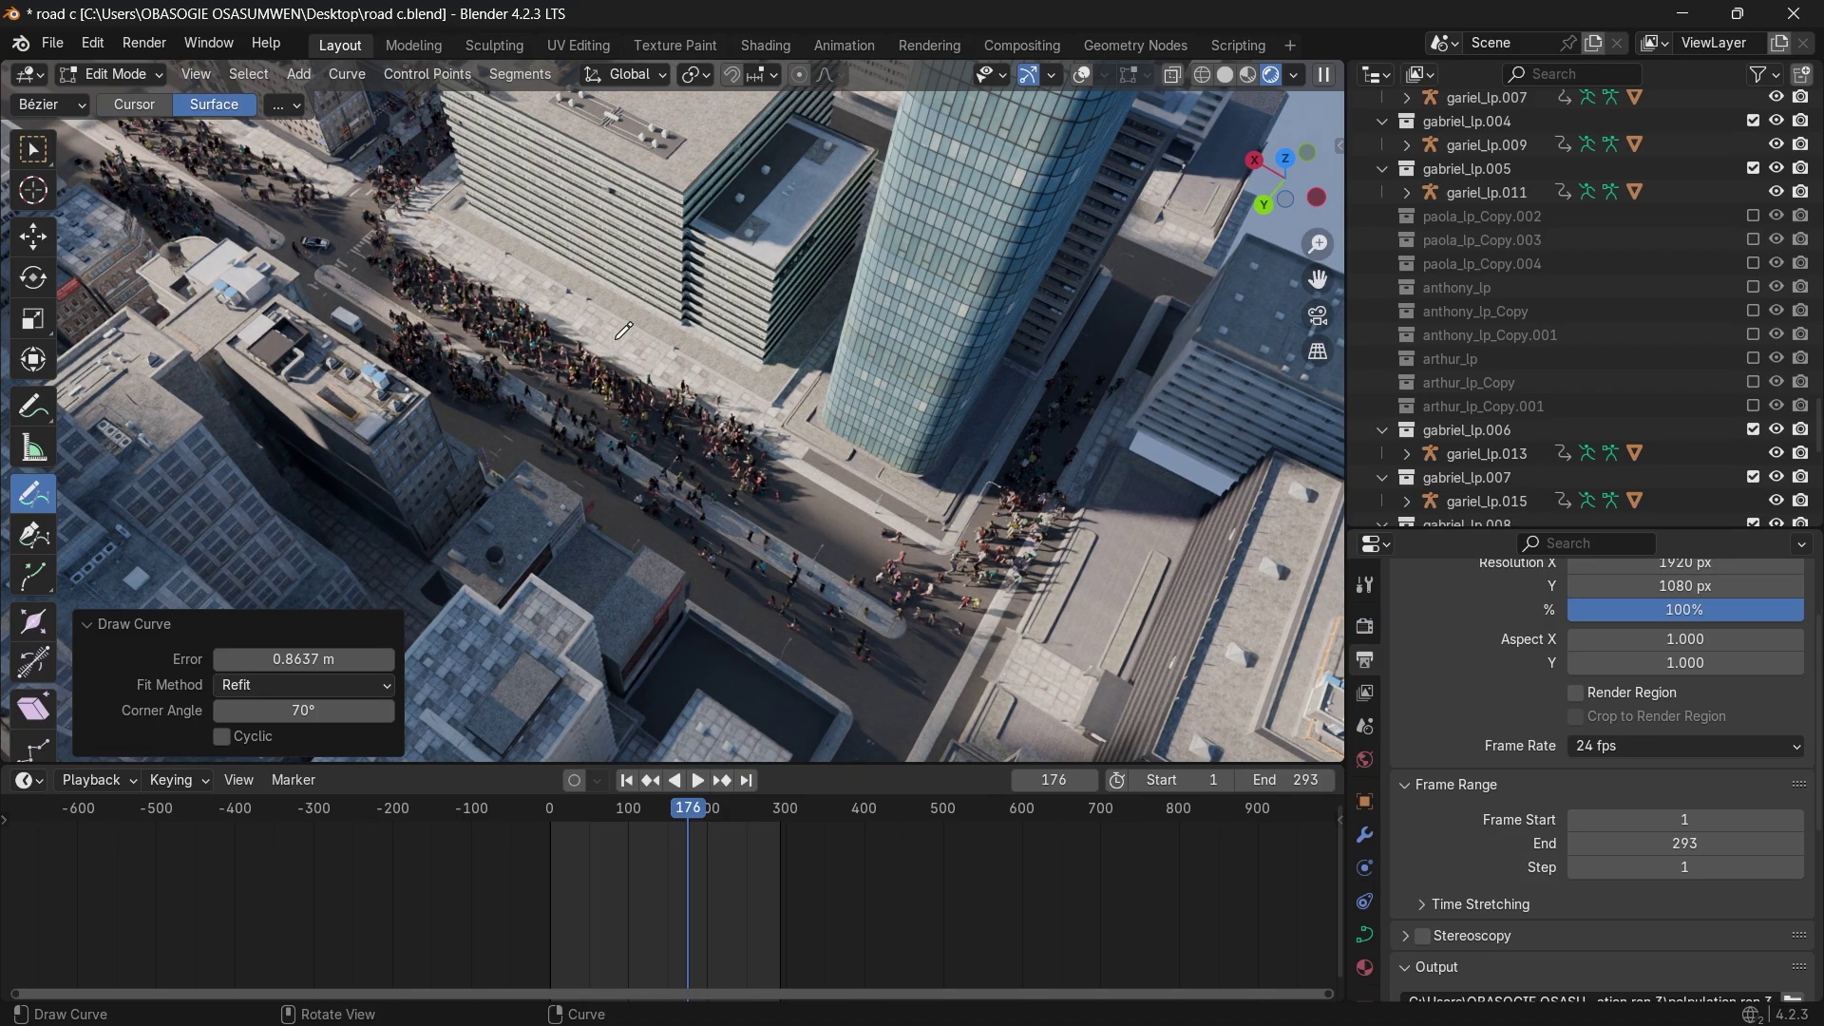
{"action": "mouse_move", "coordinate": [1268, 185]}
{"action": "left_mouse_down"}
{"action": "mouse_move", "coordinate": [1211, 194]}
{"action": "mouse_move", "coordinate": [1218, 211]}
{"action": "left_mouse_up"}
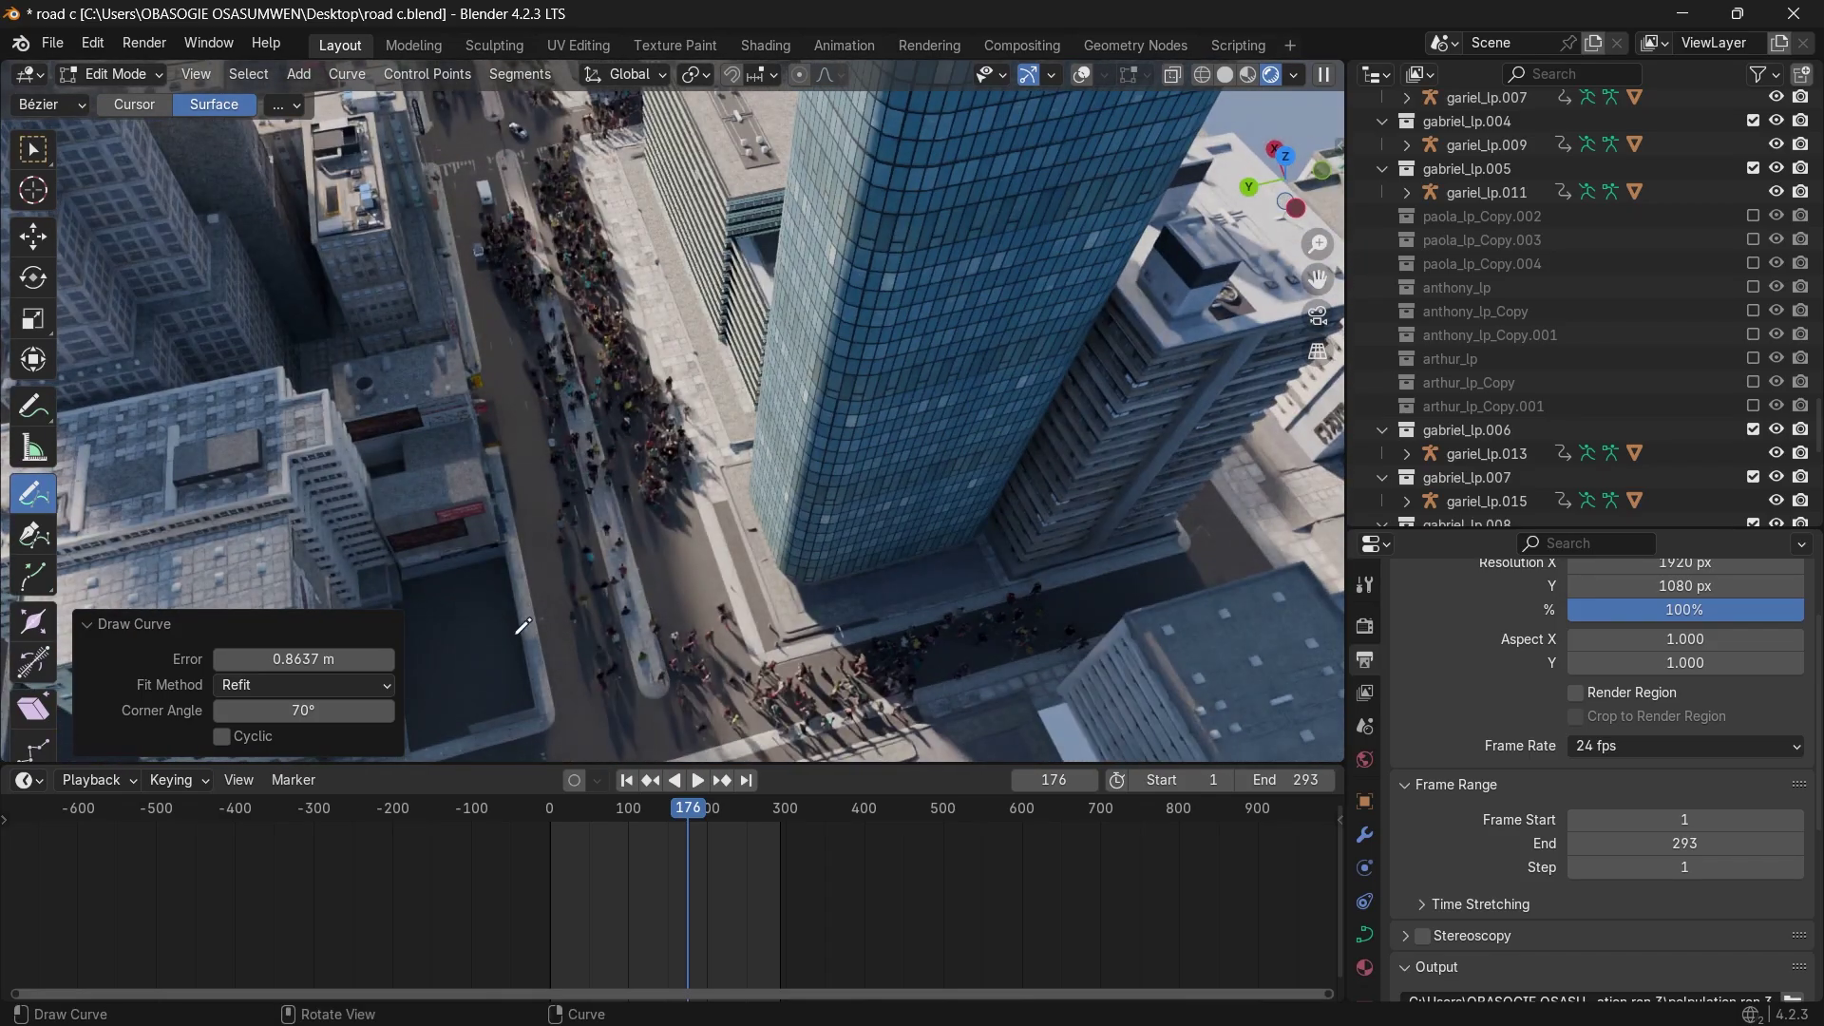
{"action": "key", "text": "space"}
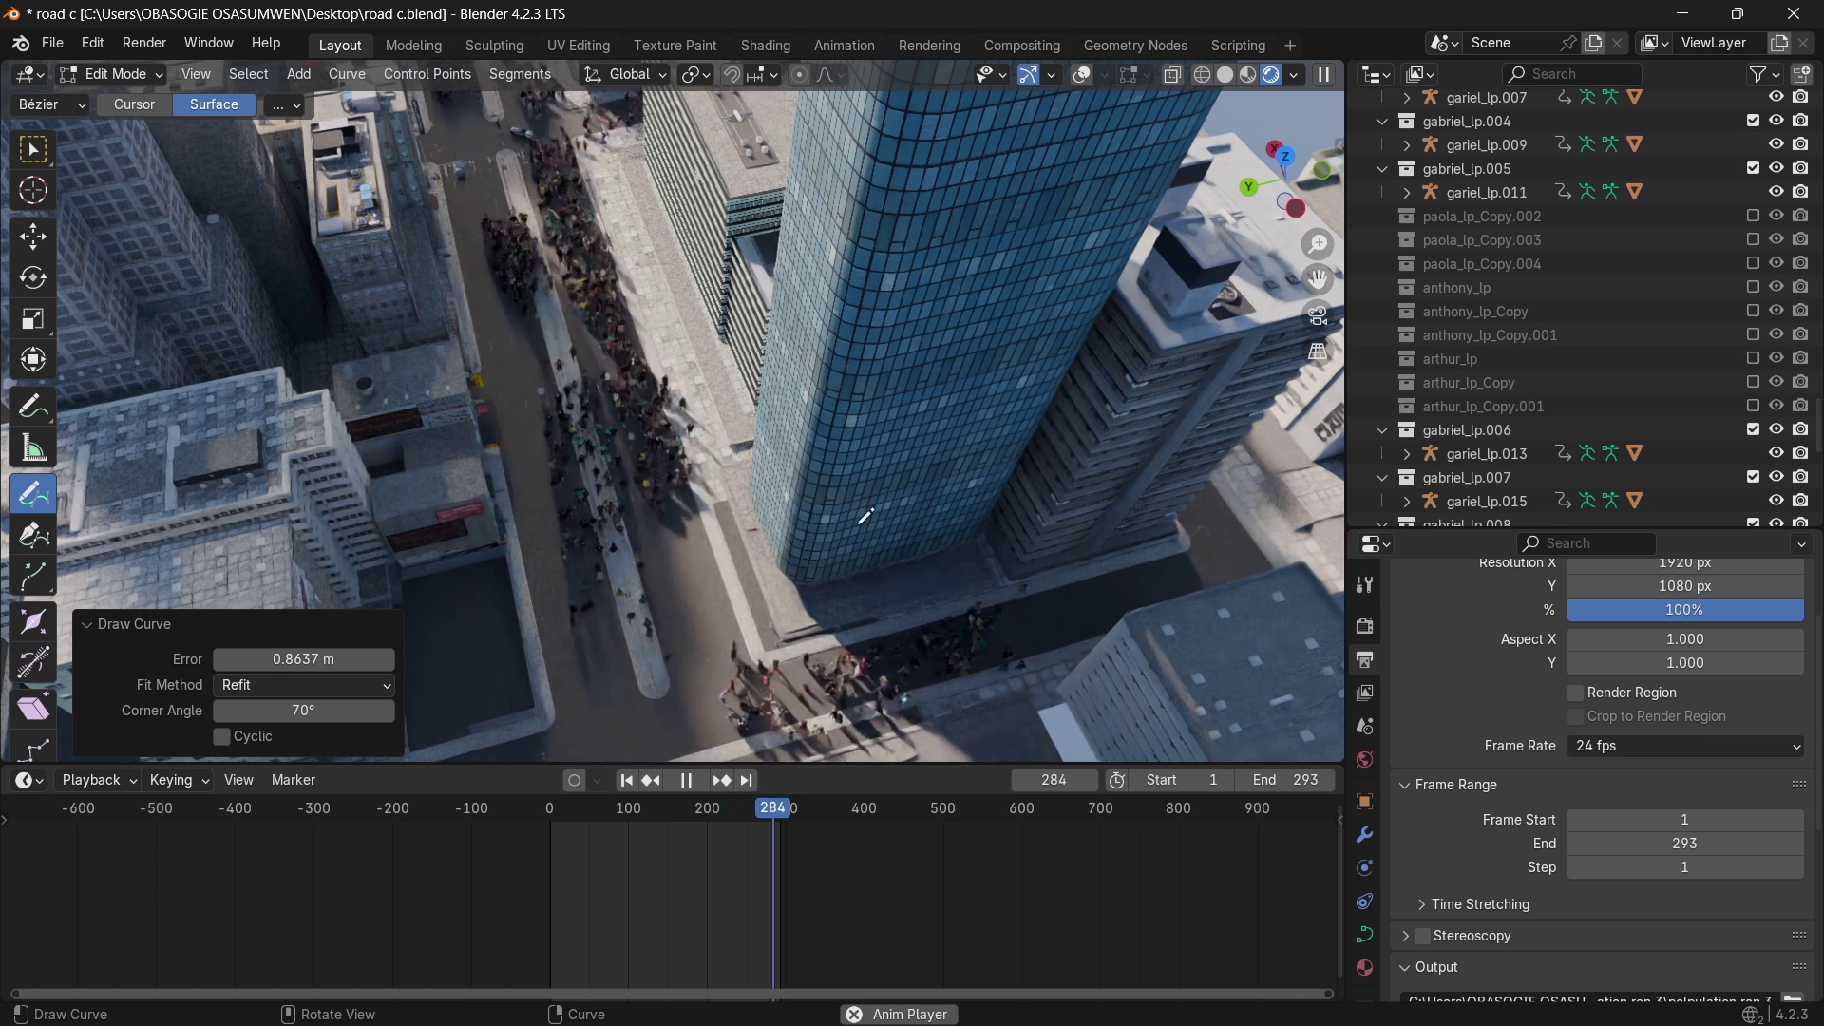
{"action": "key", "text": "space"}
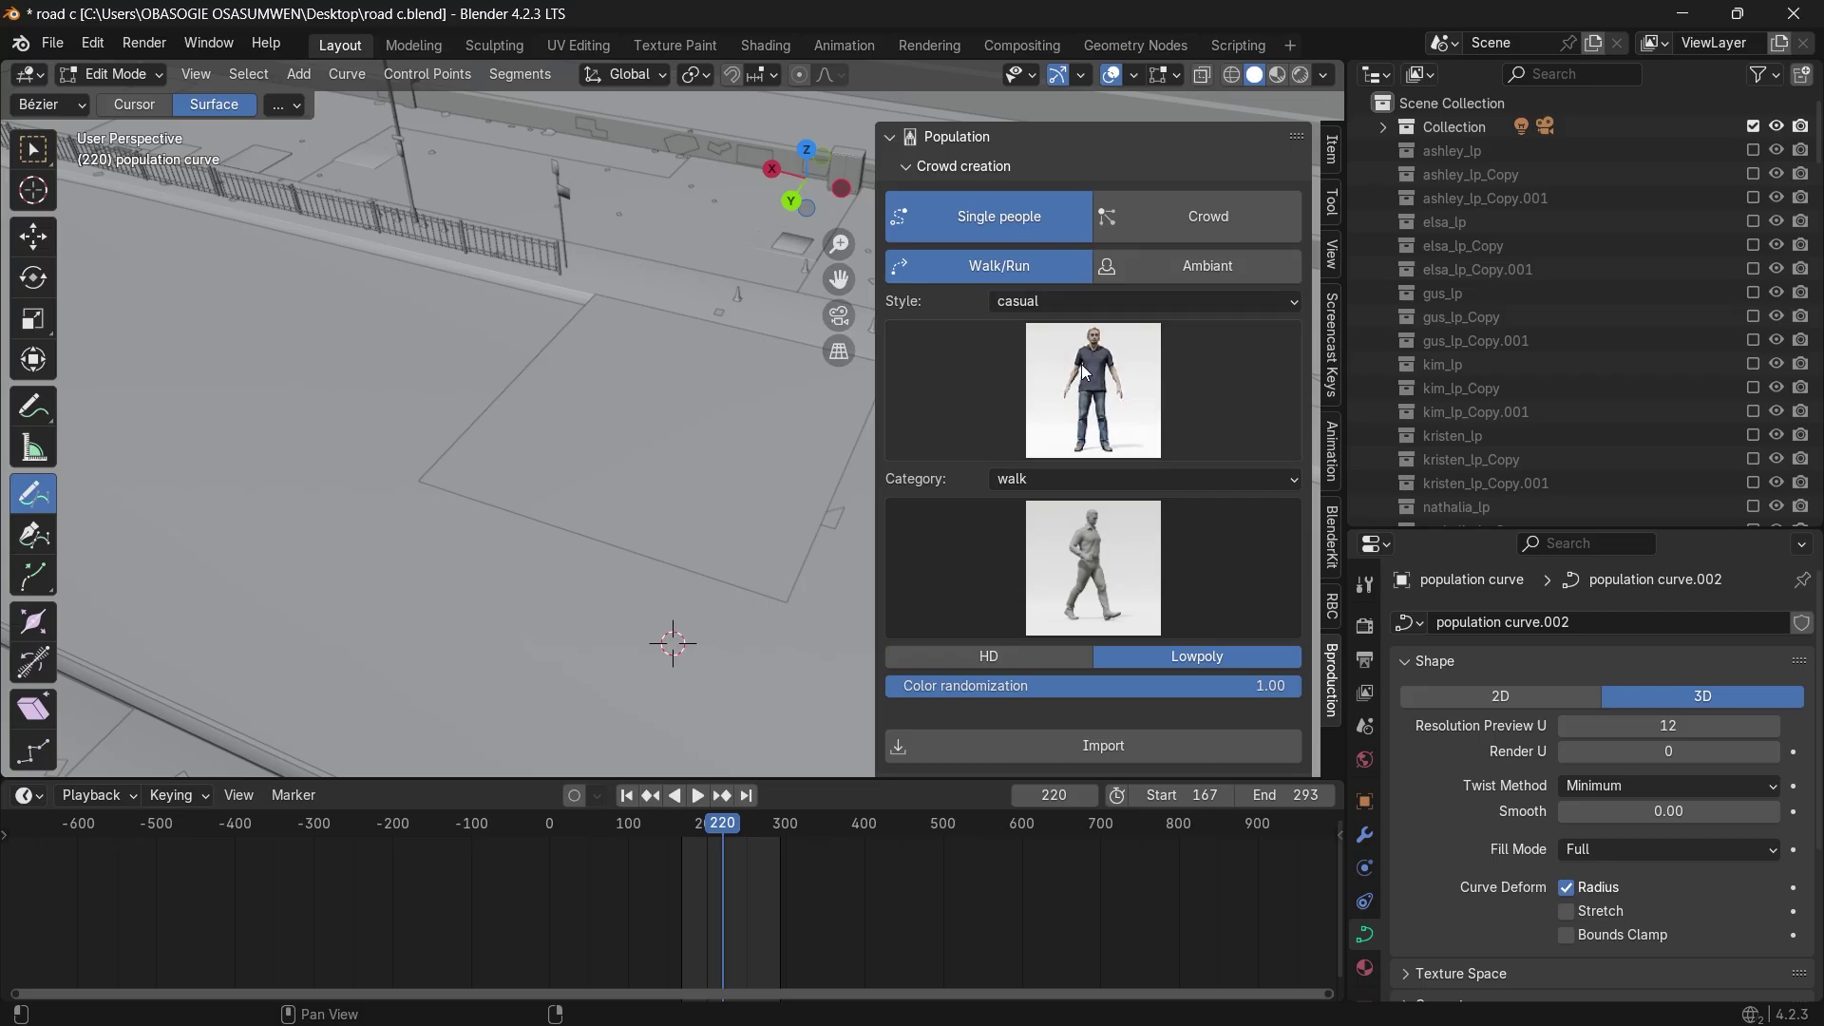
Choose the casual character sandy with the walk category and import it as a single Lowpoly person.
{"action": "left_click", "coordinate": [1058, 392]}
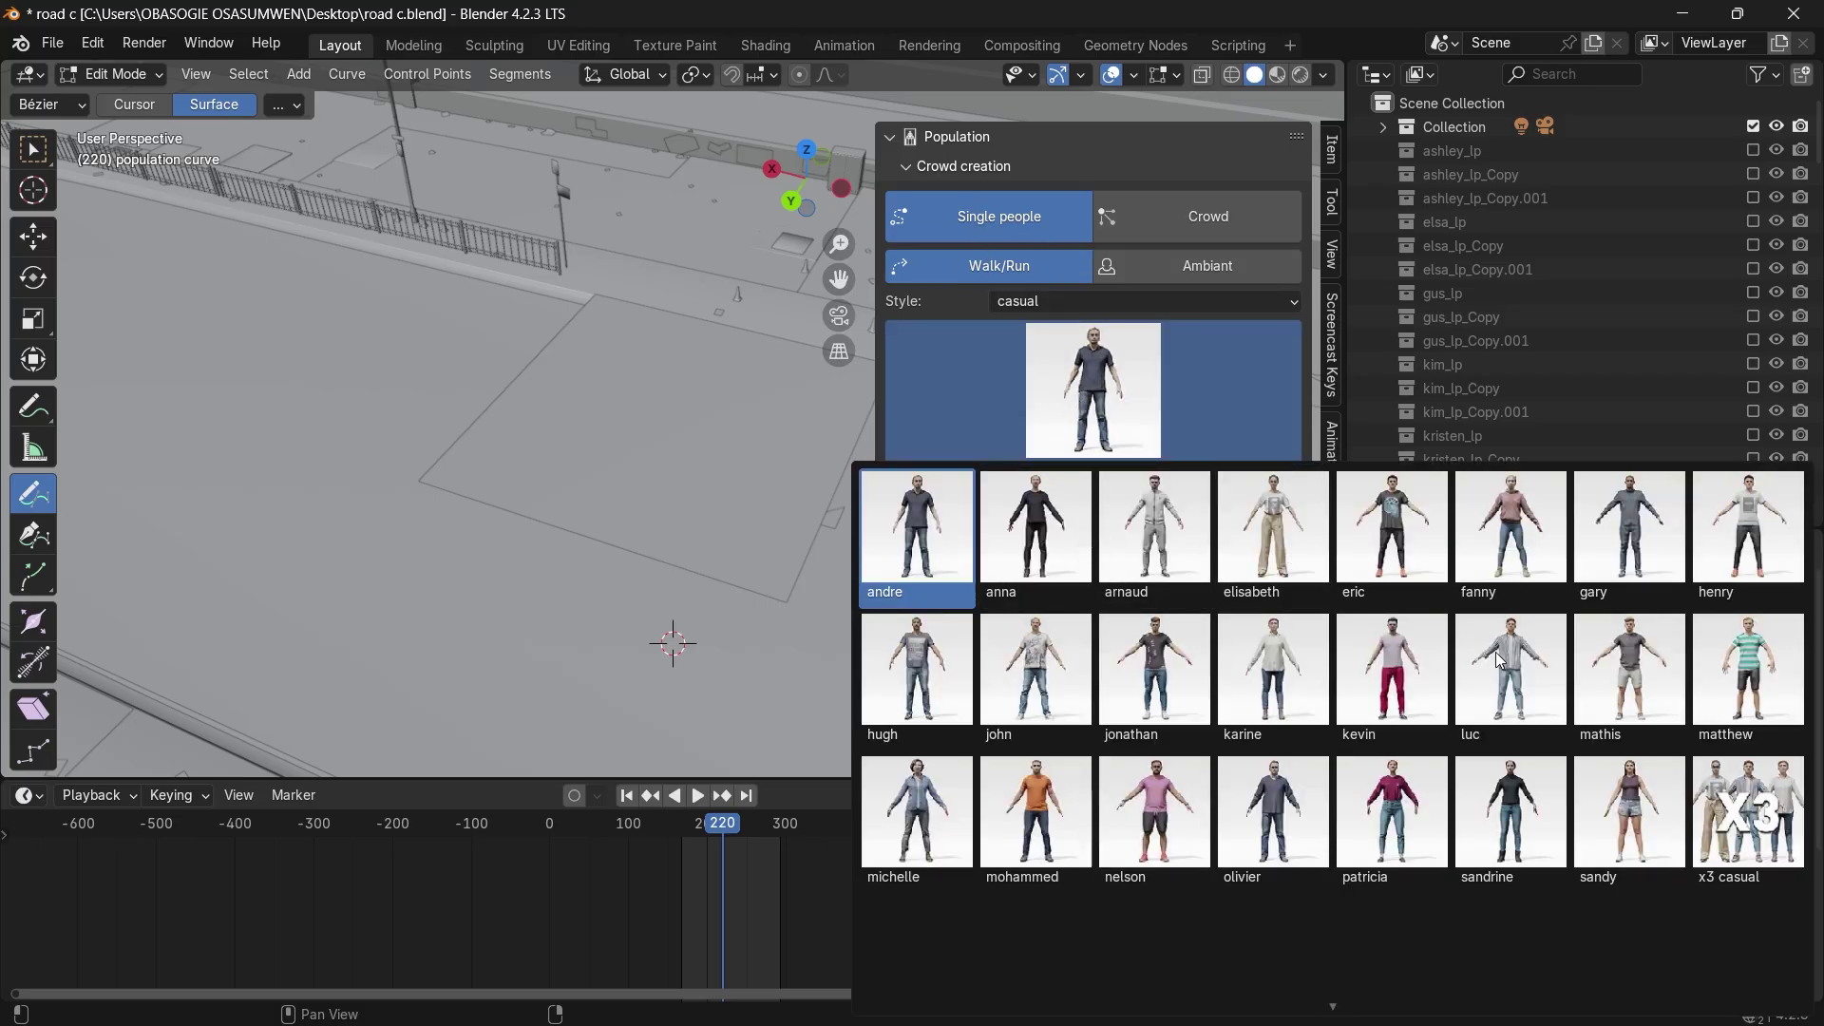
{"action": "left_click", "coordinate": [1641, 812]}
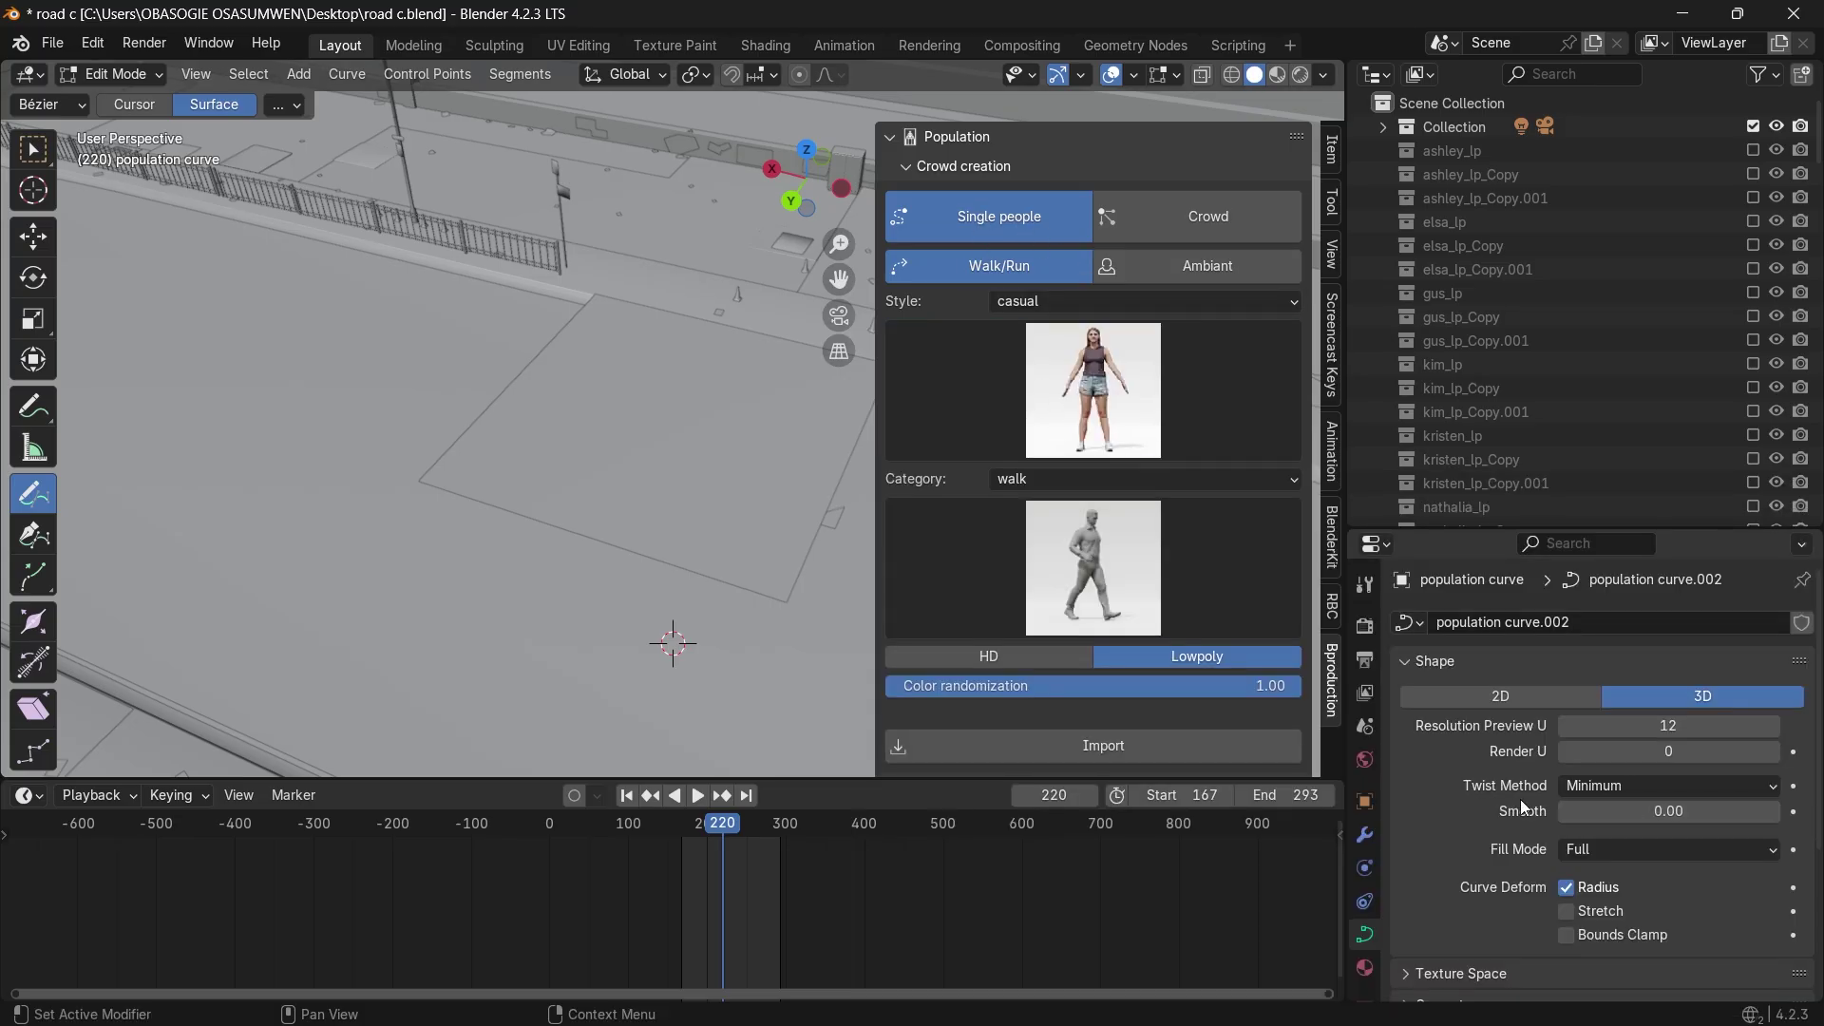
{"action": "left_click", "coordinate": [1056, 481]}
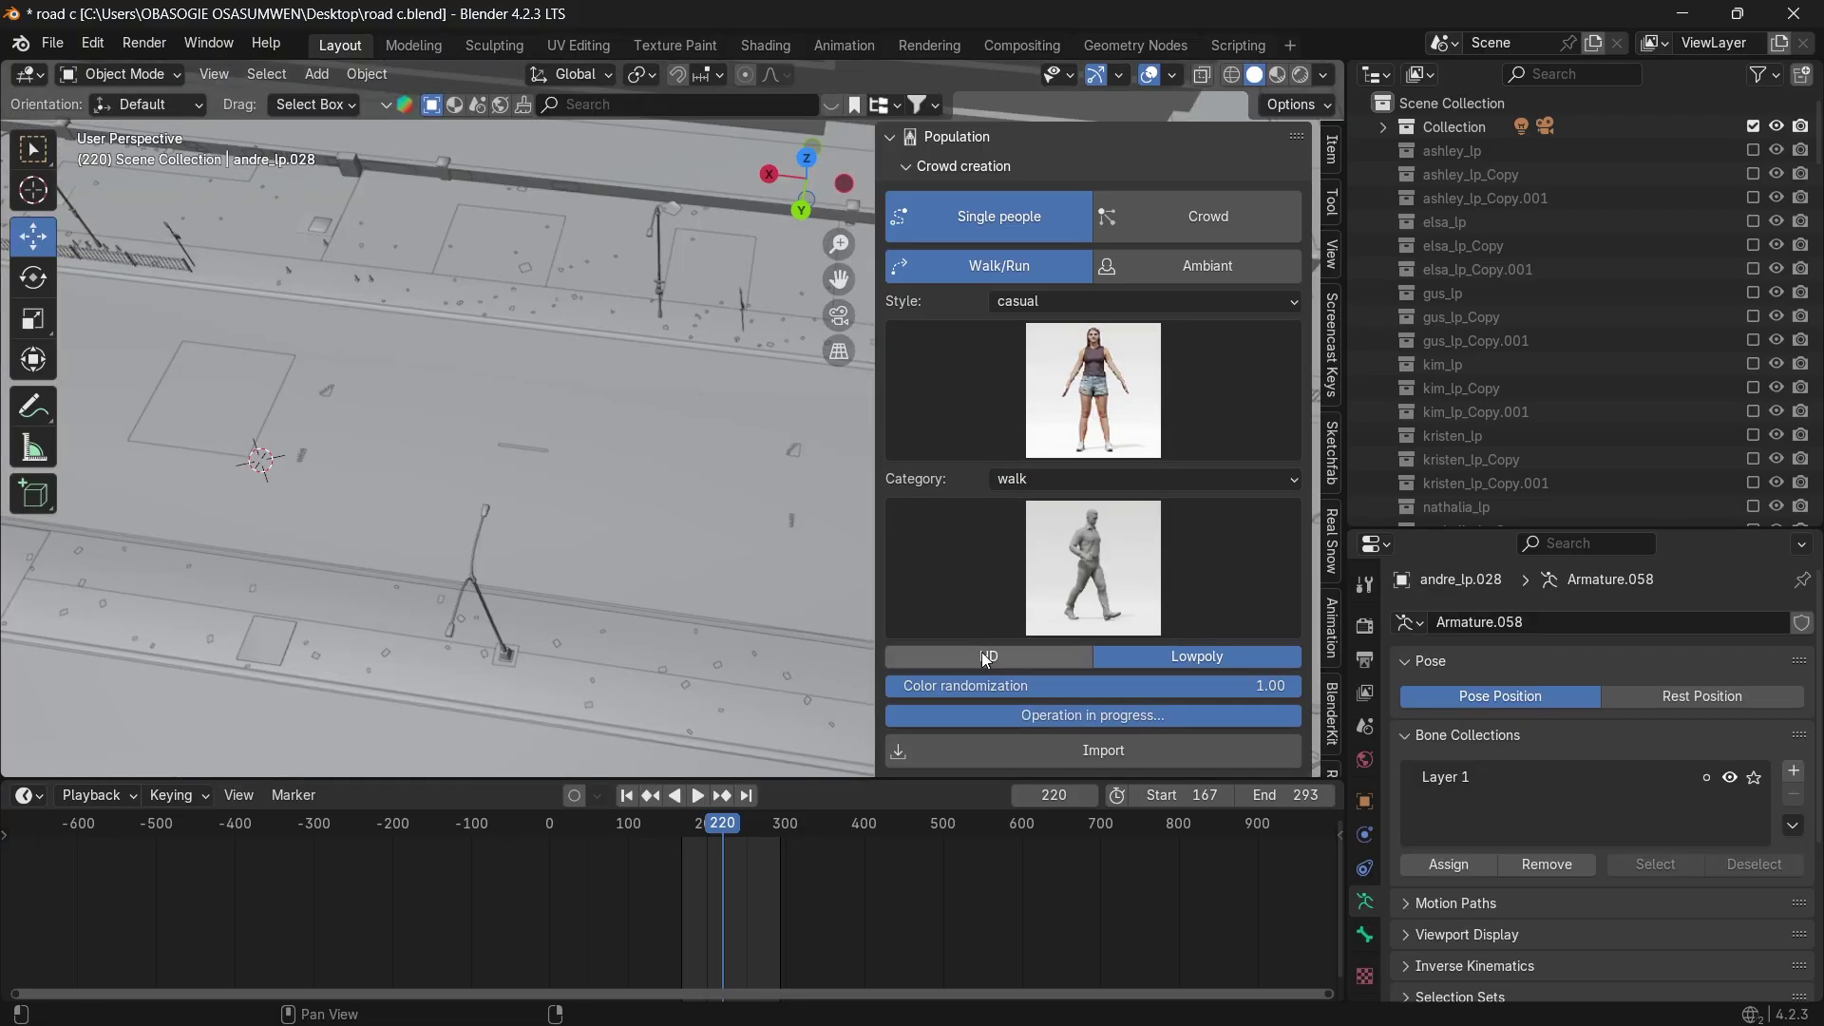
{"action": "left_click", "coordinate": [984, 654]}
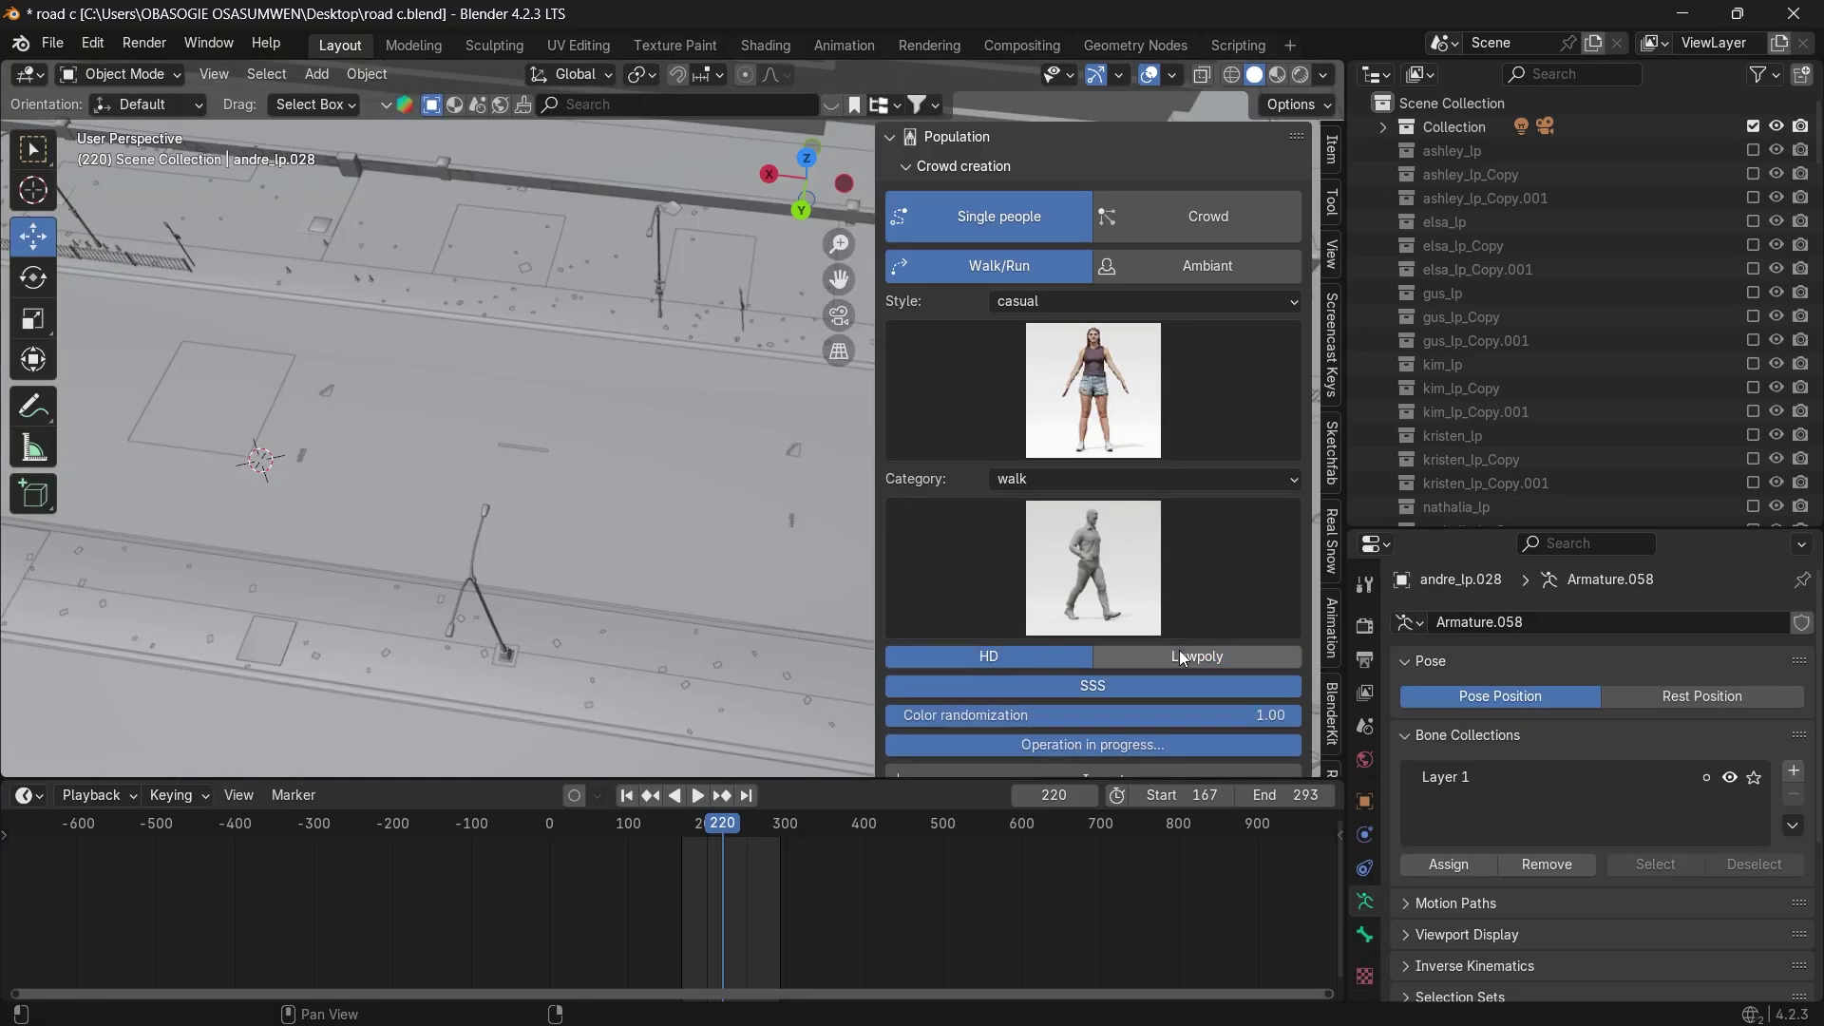
{"action": "left_click", "coordinate": [1197, 660]}
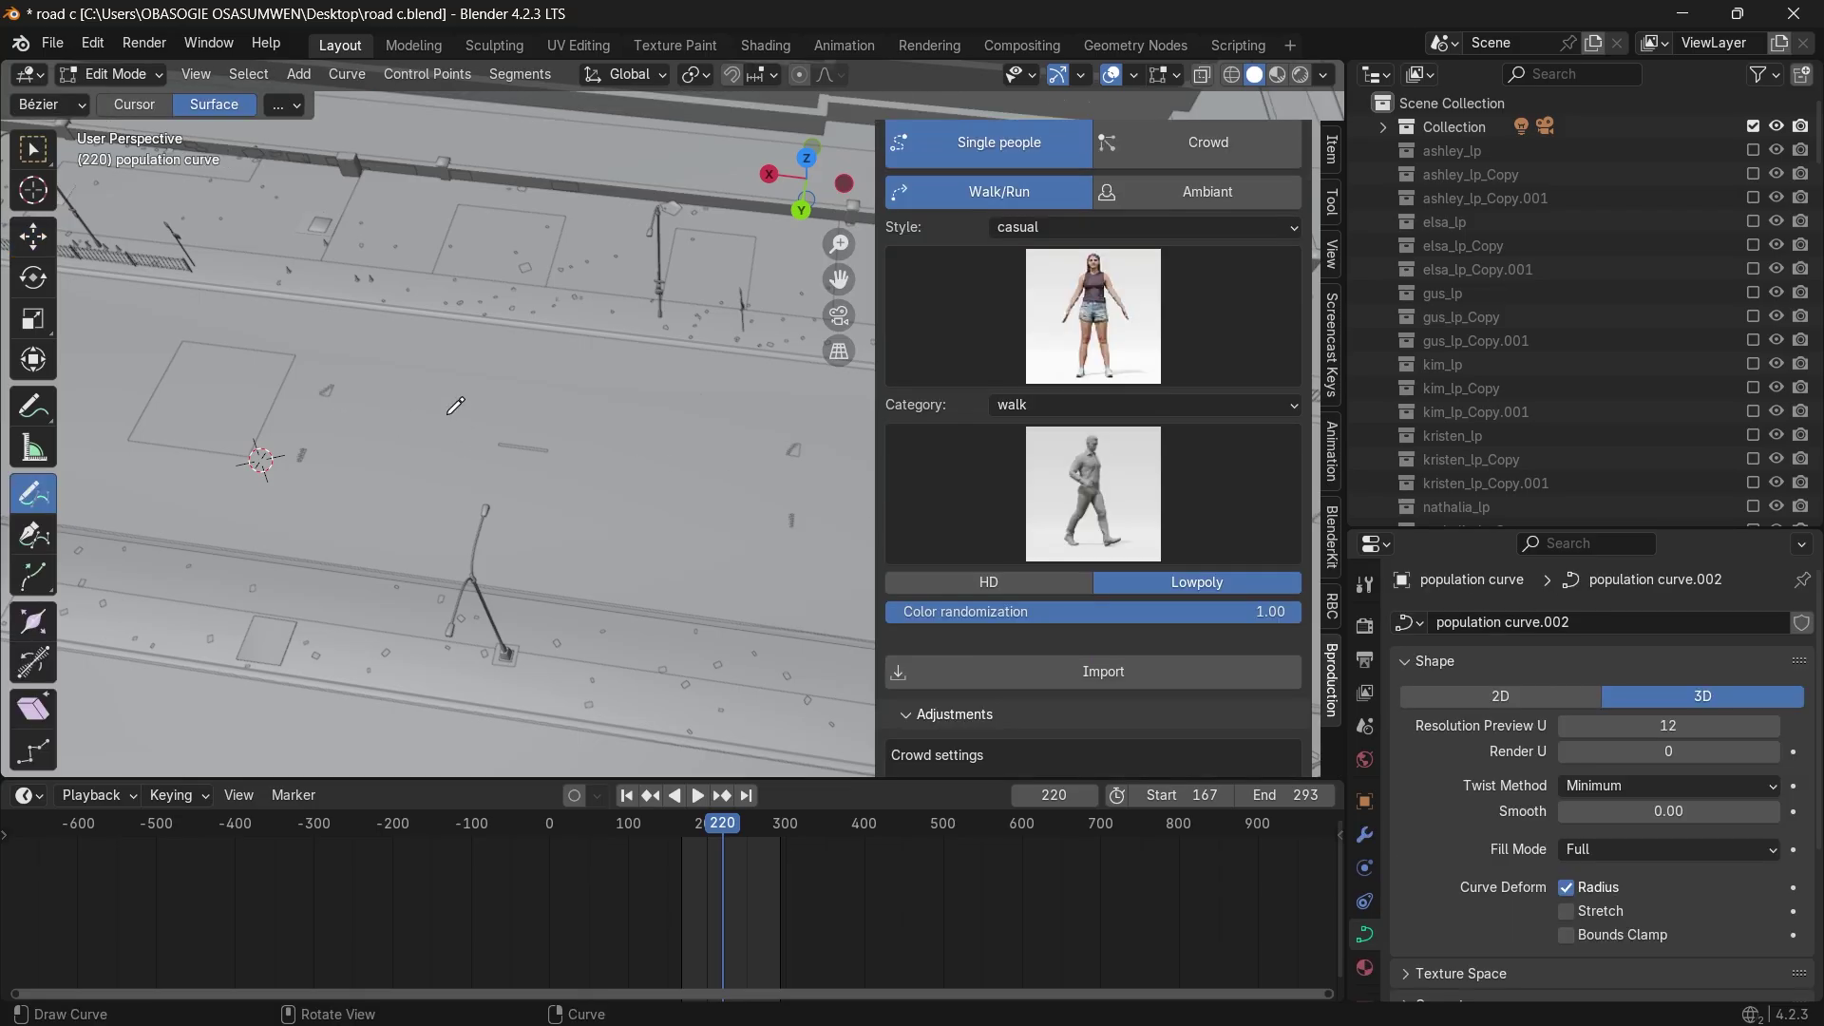
Draw the single person's walking path along the road and preview the walk from the start of the frame range.
{"action": "left_click_drag", "start_coordinate": [832, 448], "coordinate": [842, 450]}
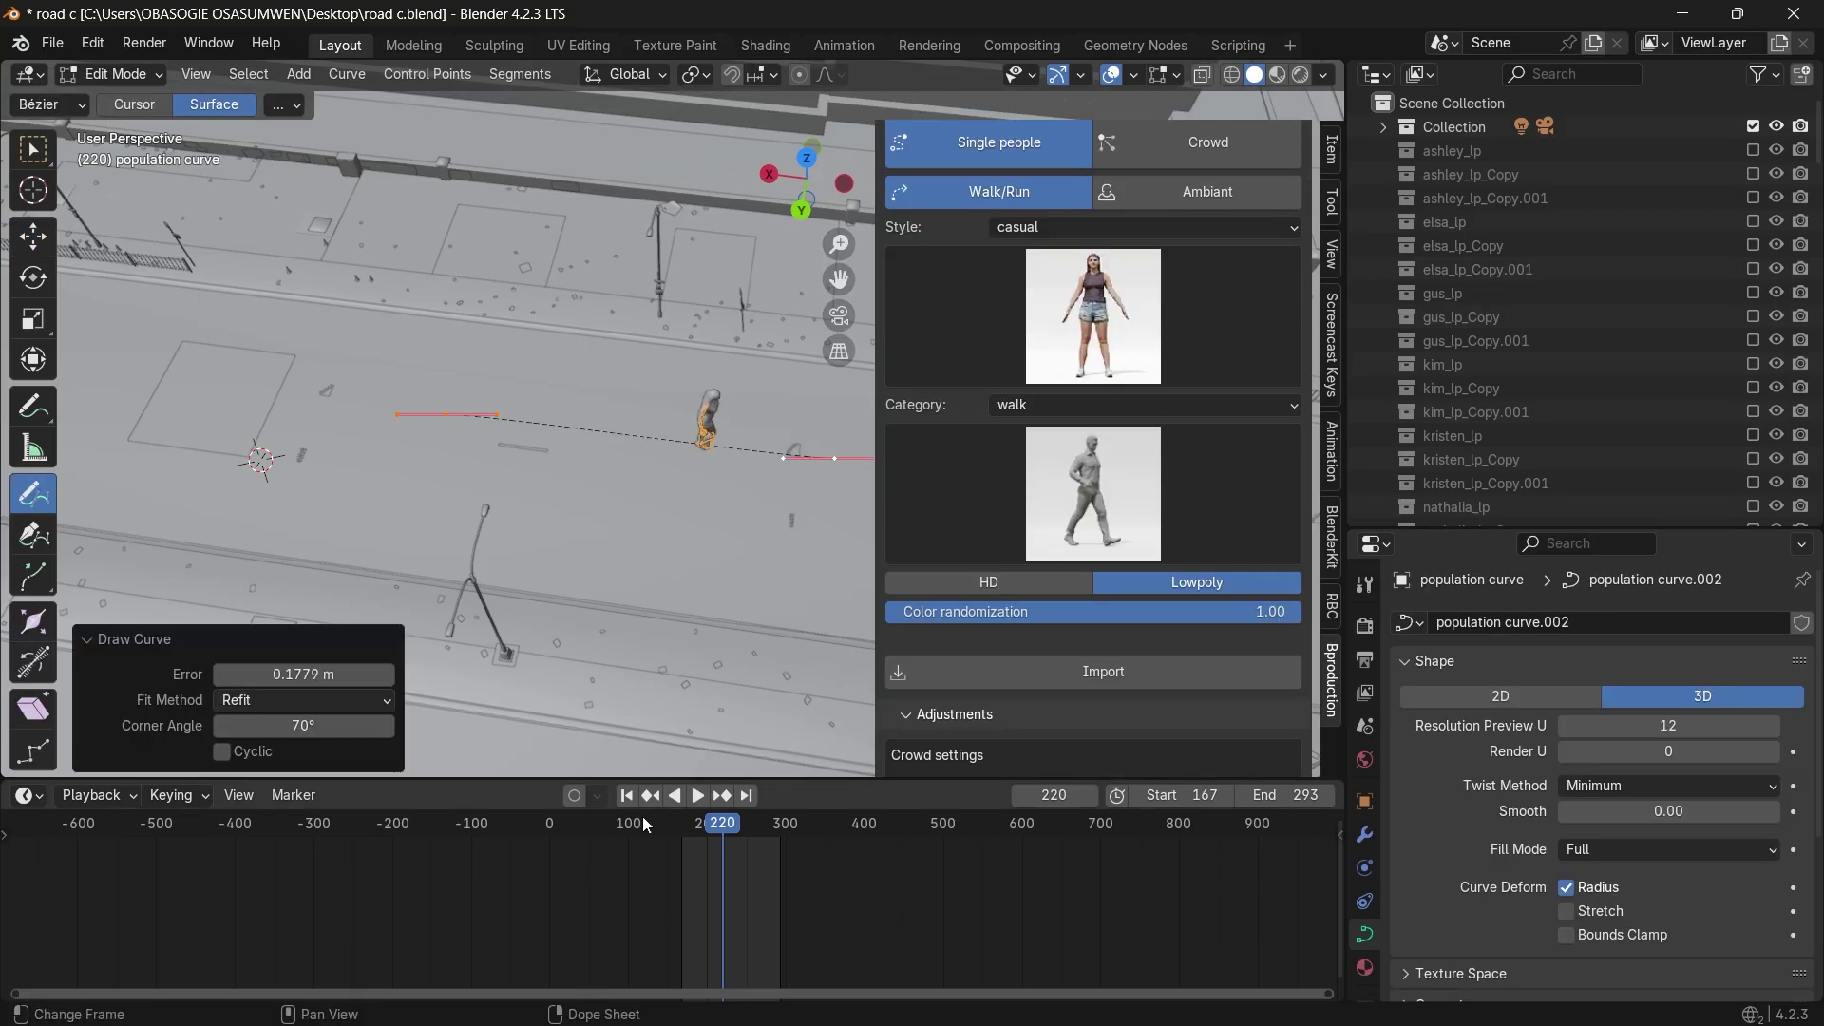
{"action": "left_click", "coordinate": [681, 834]}
{"action": "key", "text": "space"}
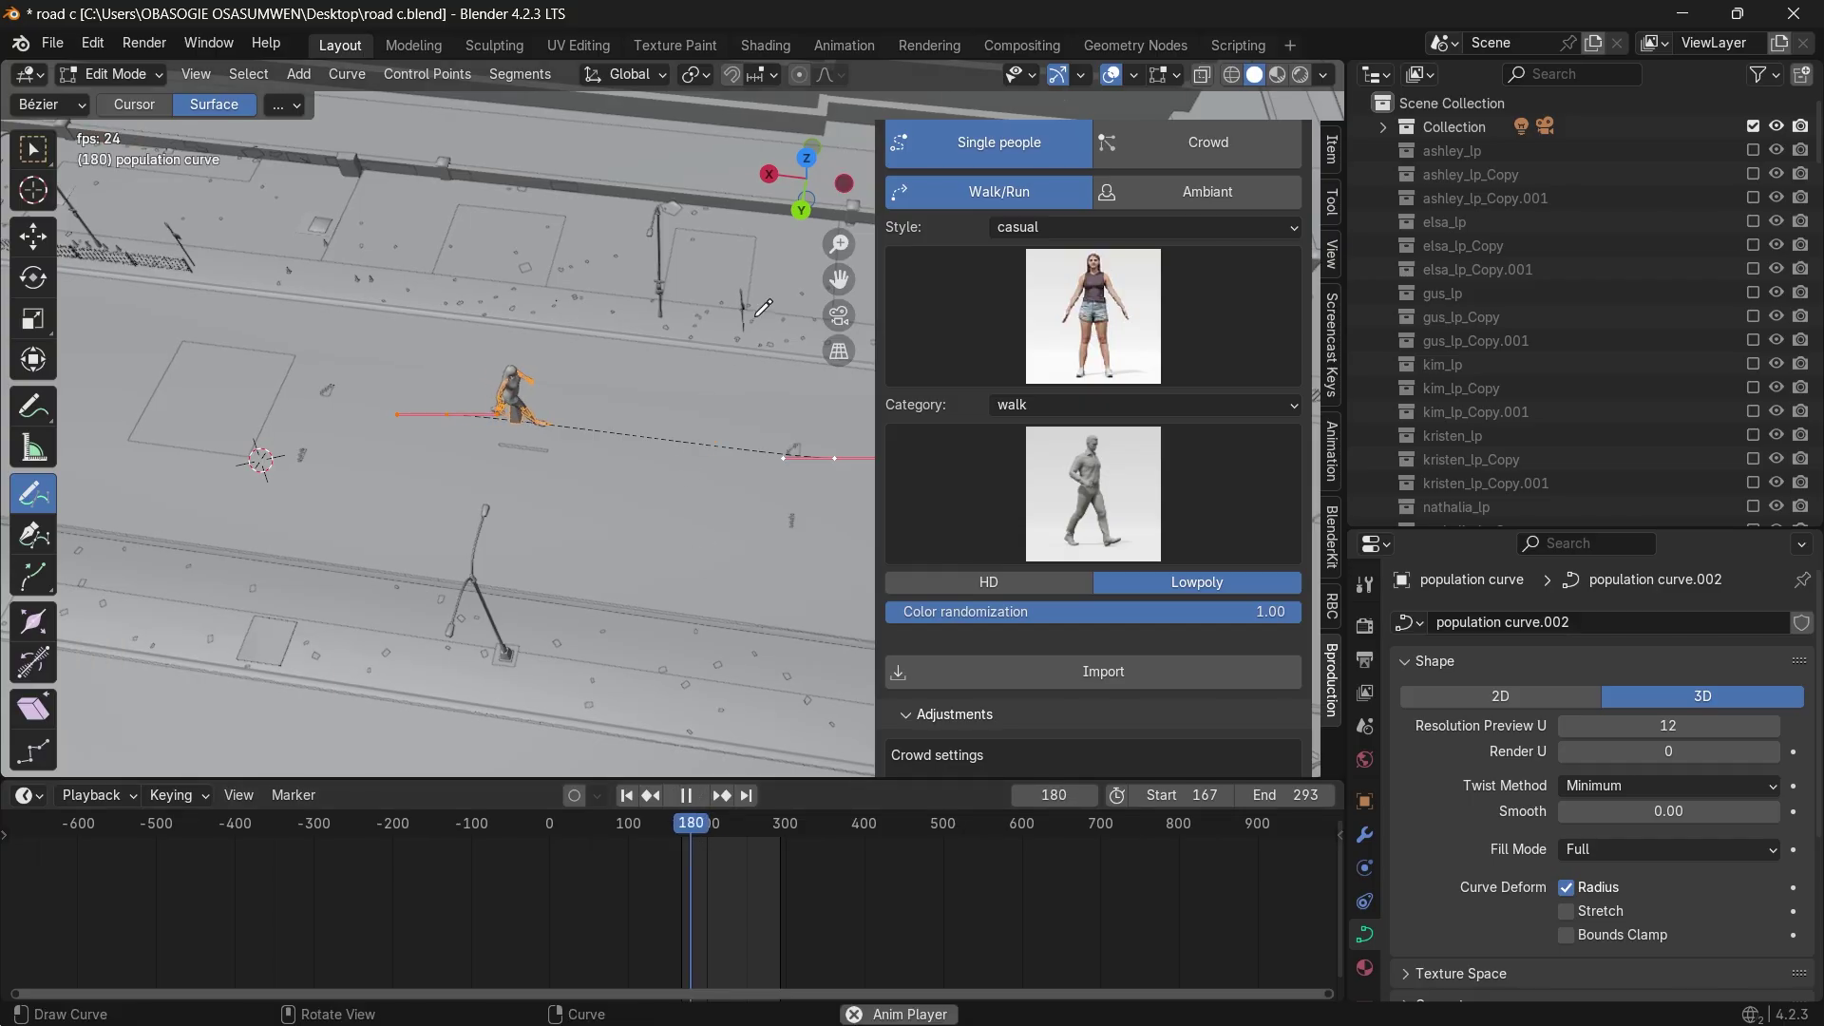
{"action": "right_click", "coordinate": [791, 328]}
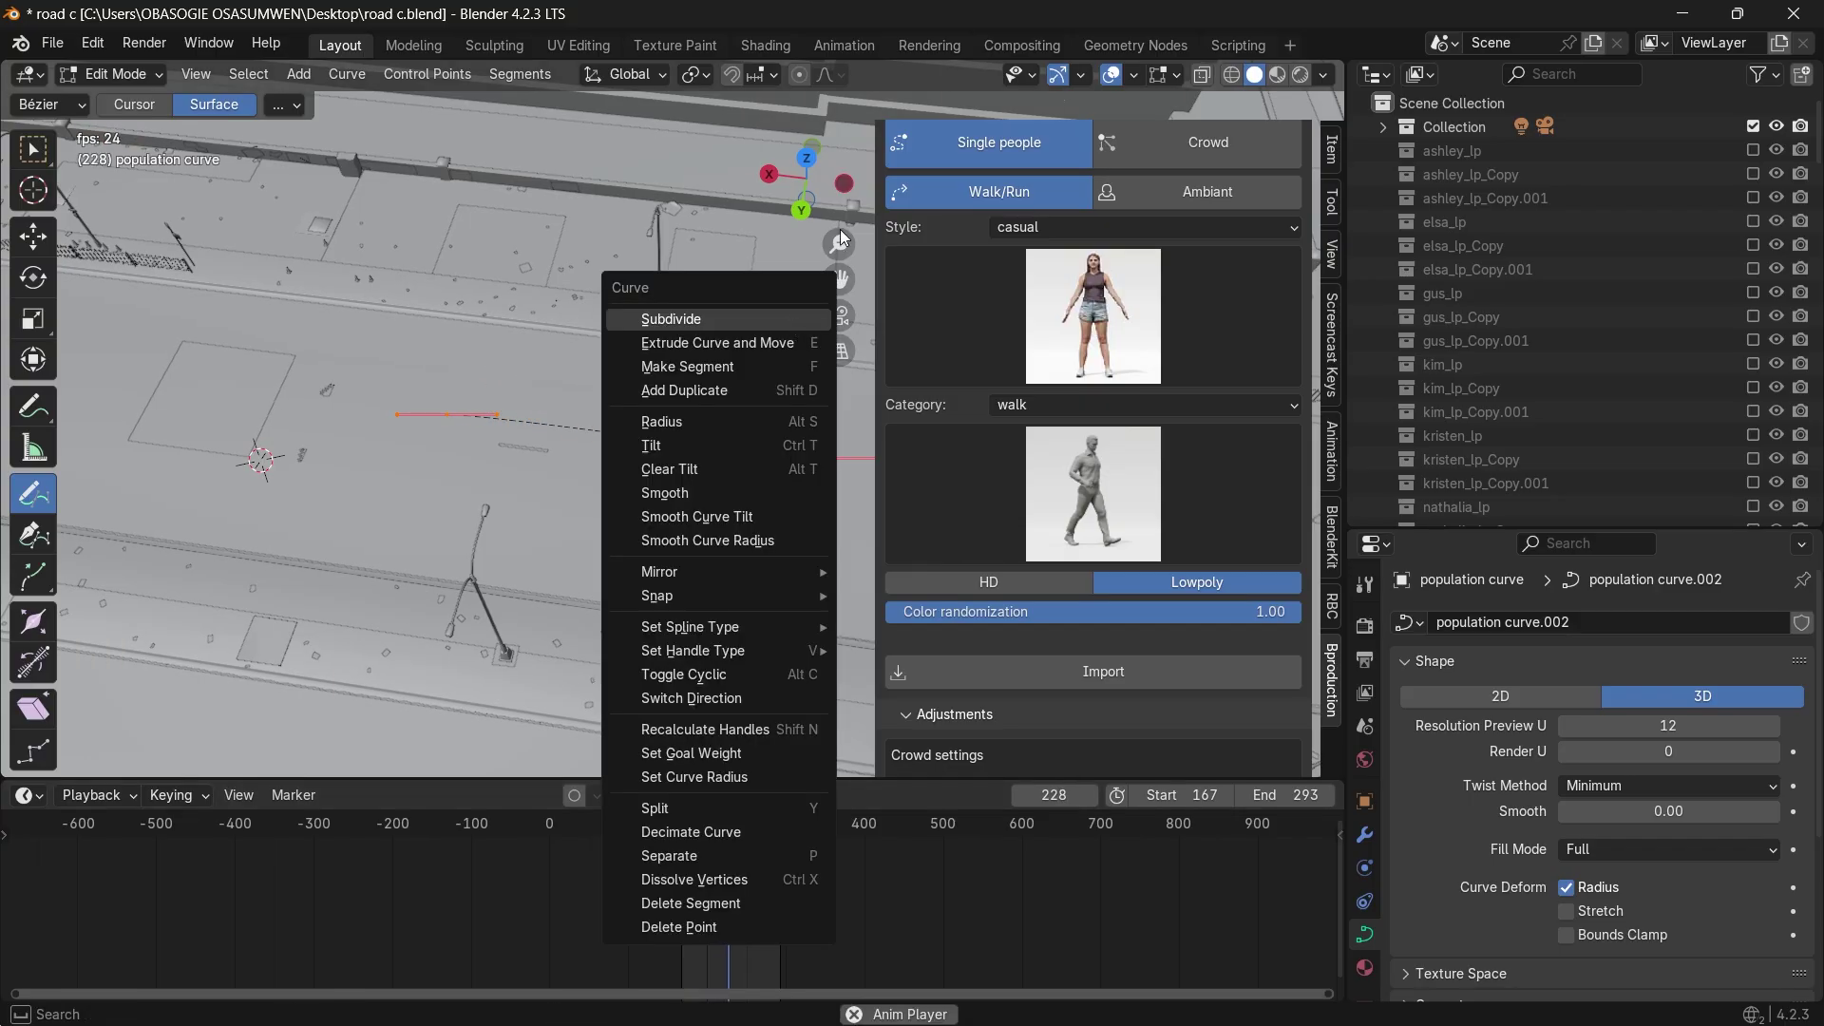
{"action": "key", "text": "space"}
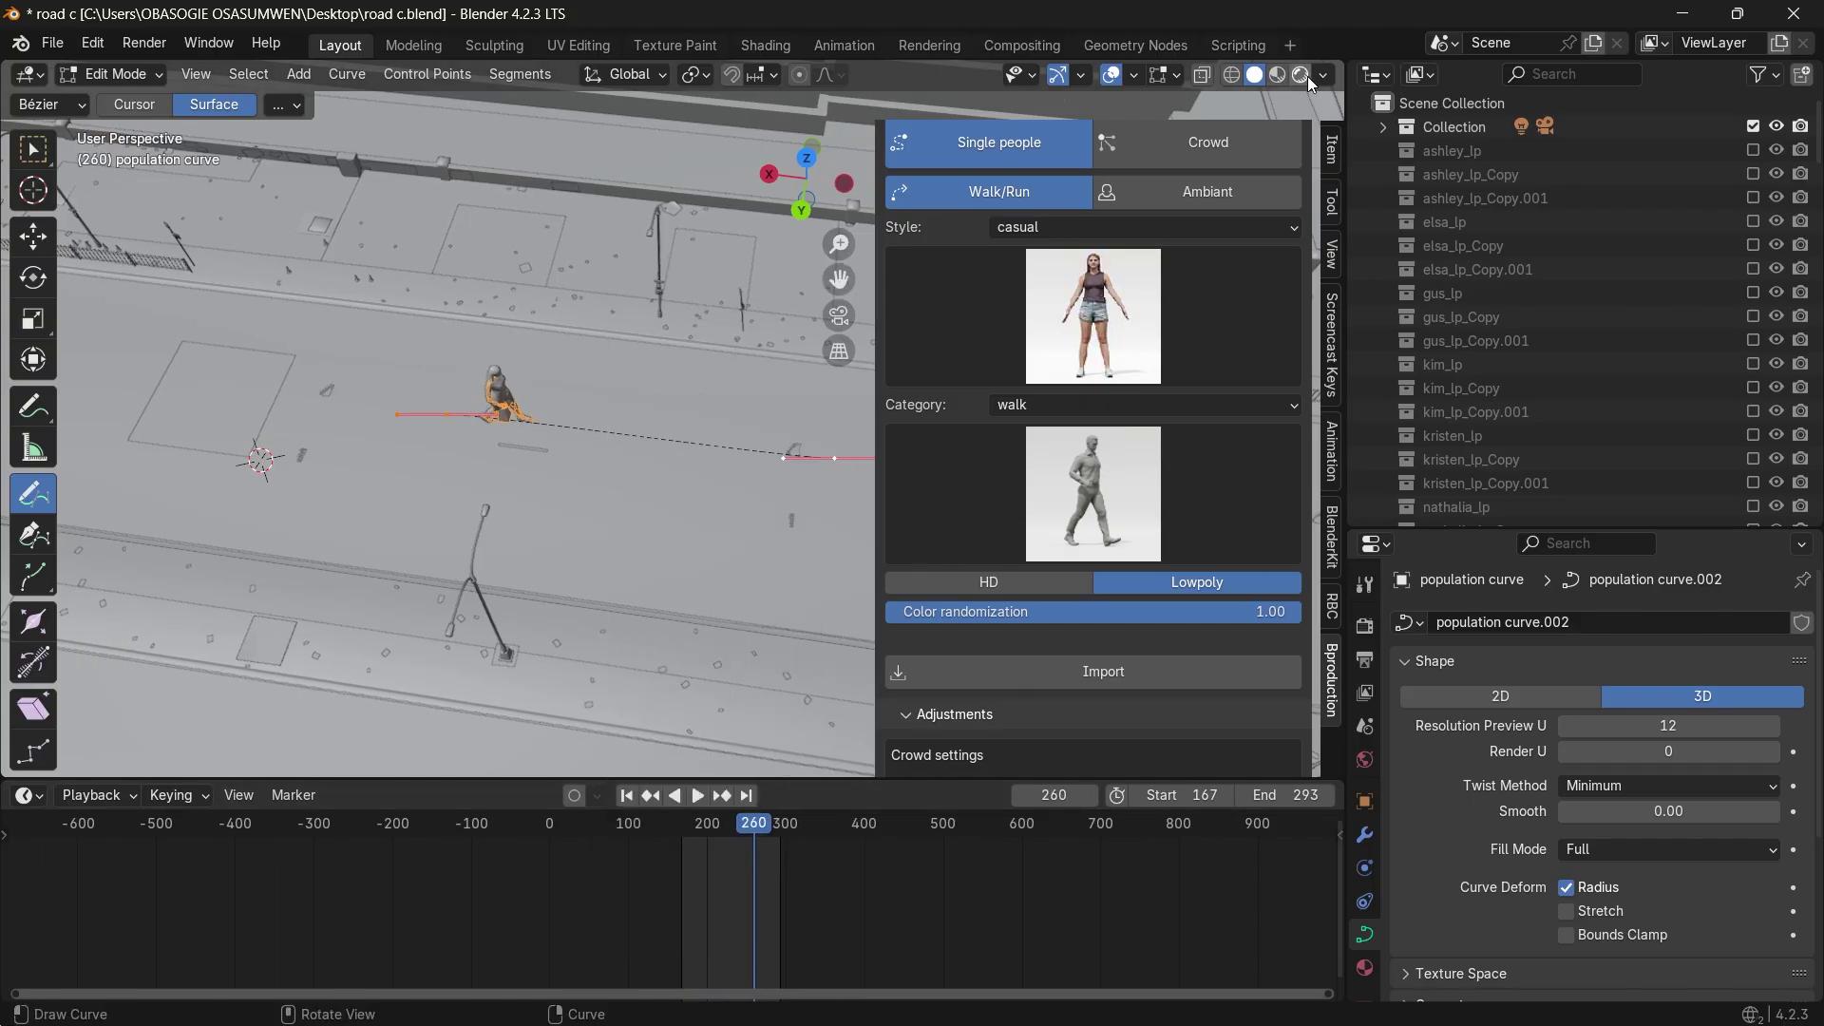
Switch the viewport to rendered shading and play the single person's walk.
{"action": "left_click", "coordinate": [1299, 74]}
{"action": "key", "text": "space"}
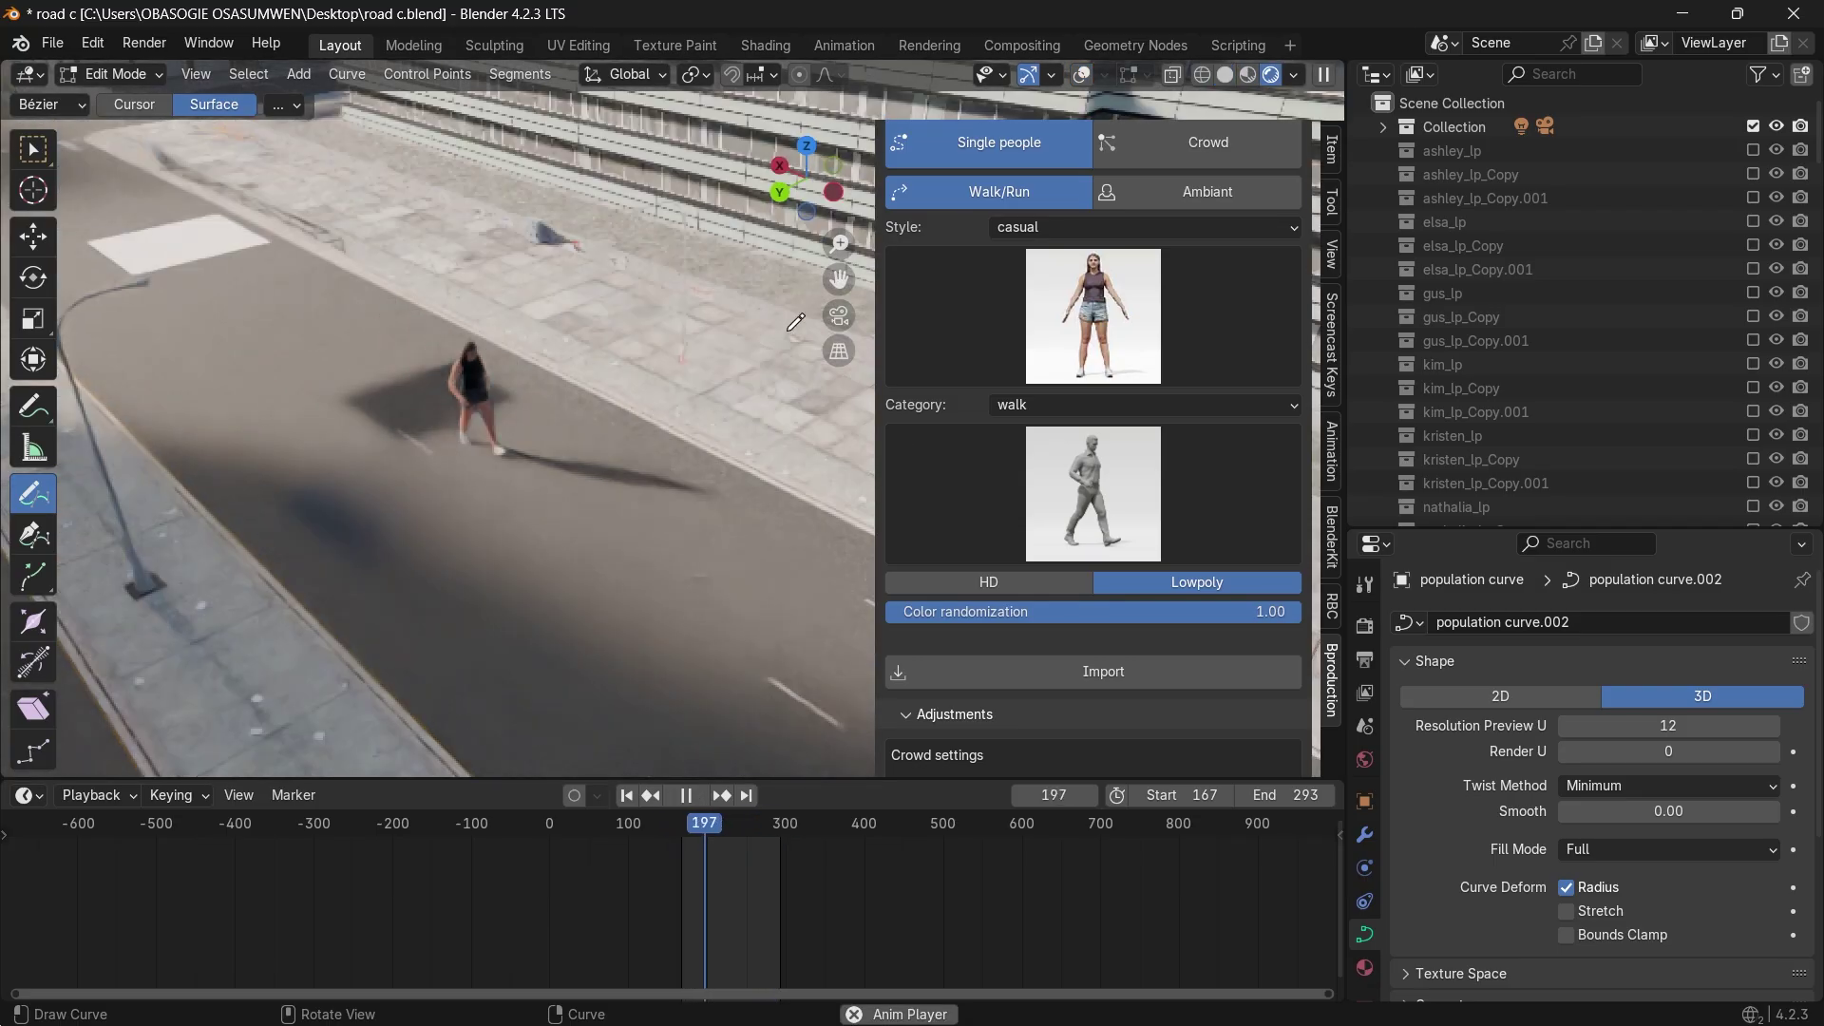
Stop the walk playback and import sandy as a single Lowpoly ambient person with the sport category's push ups animation.
{"action": "key", "text": "space"}
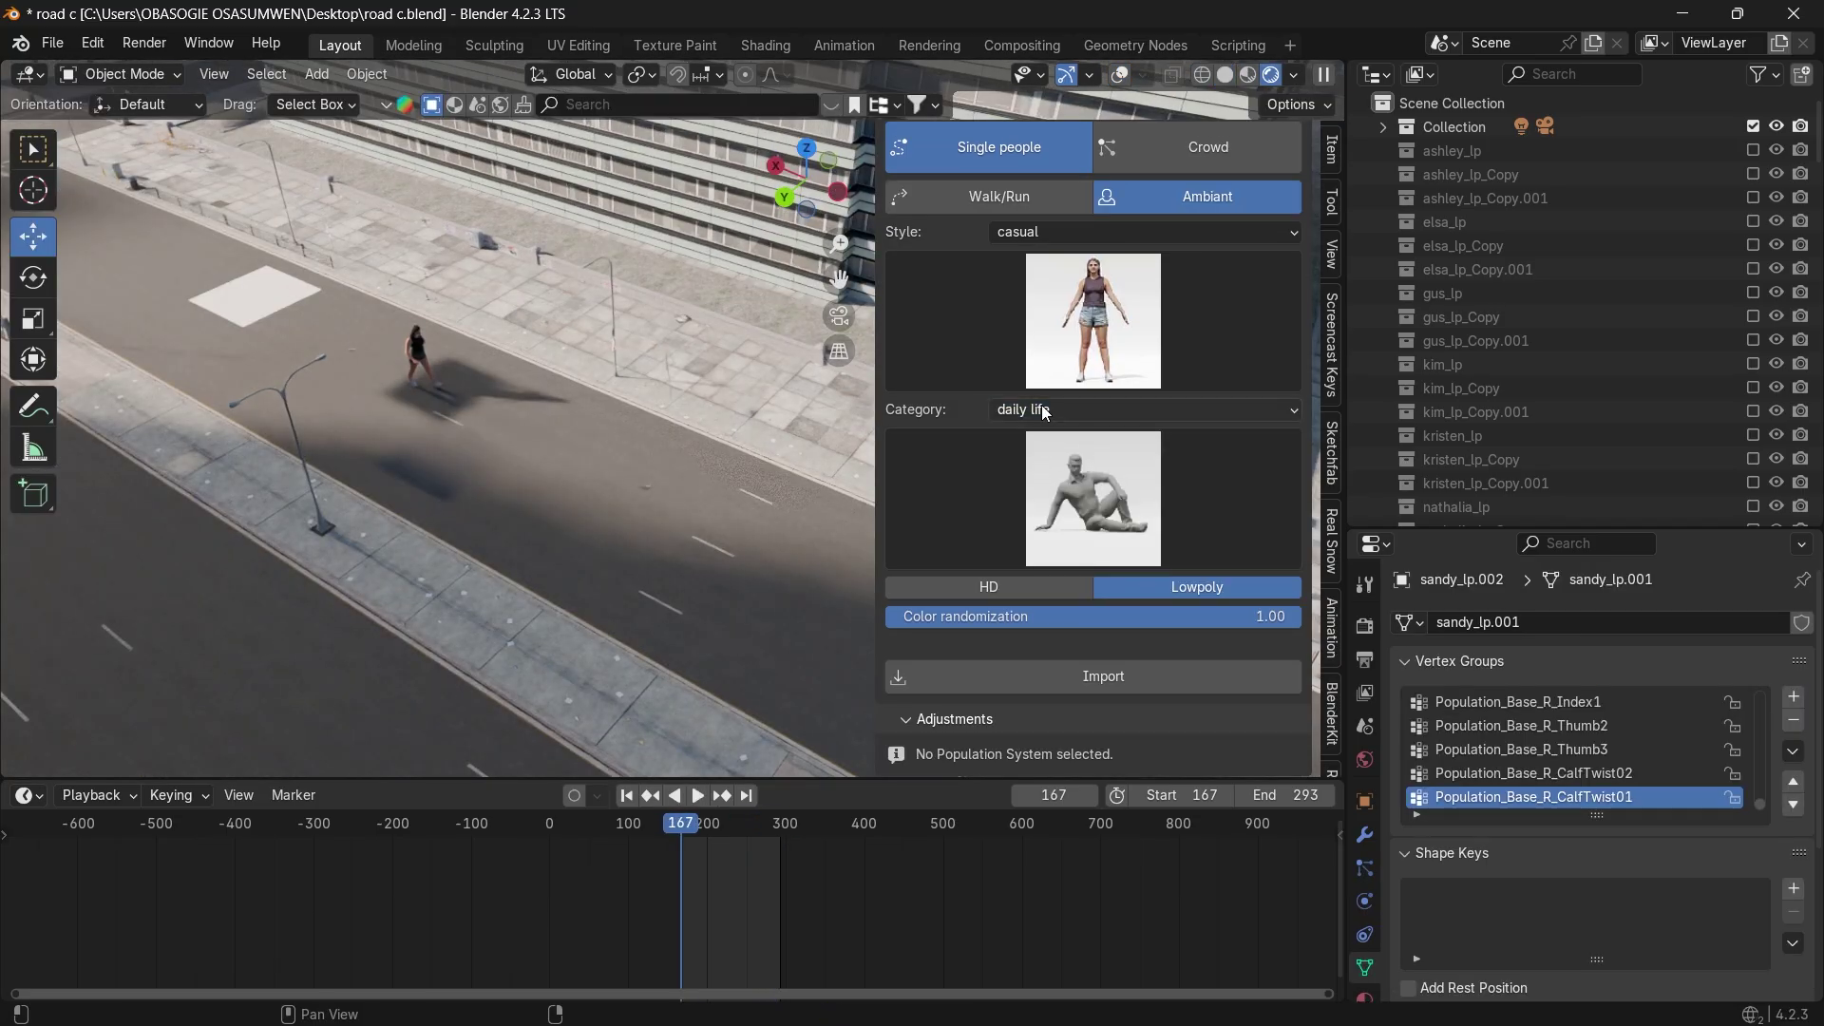
{"action": "left_click", "coordinate": [1037, 410]}
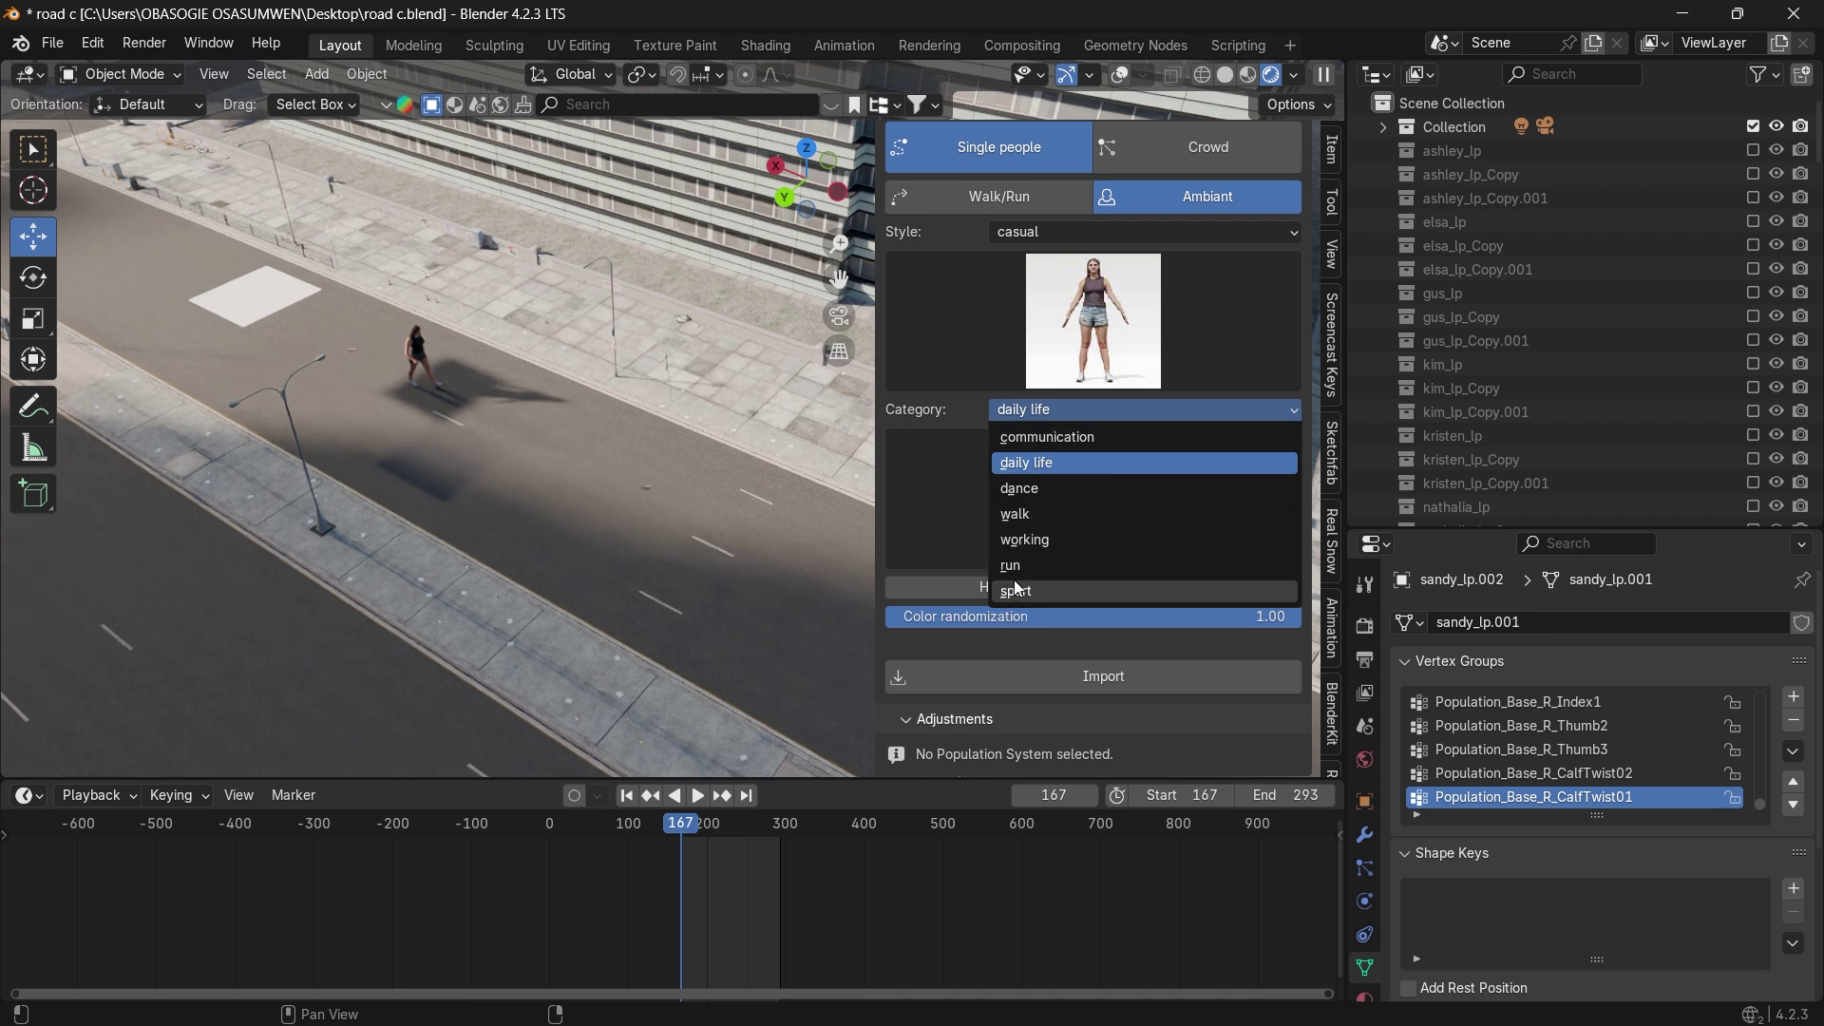
{"action": "left_click", "coordinate": [1016, 588]}
{"action": "left_click", "coordinate": [1062, 479]}
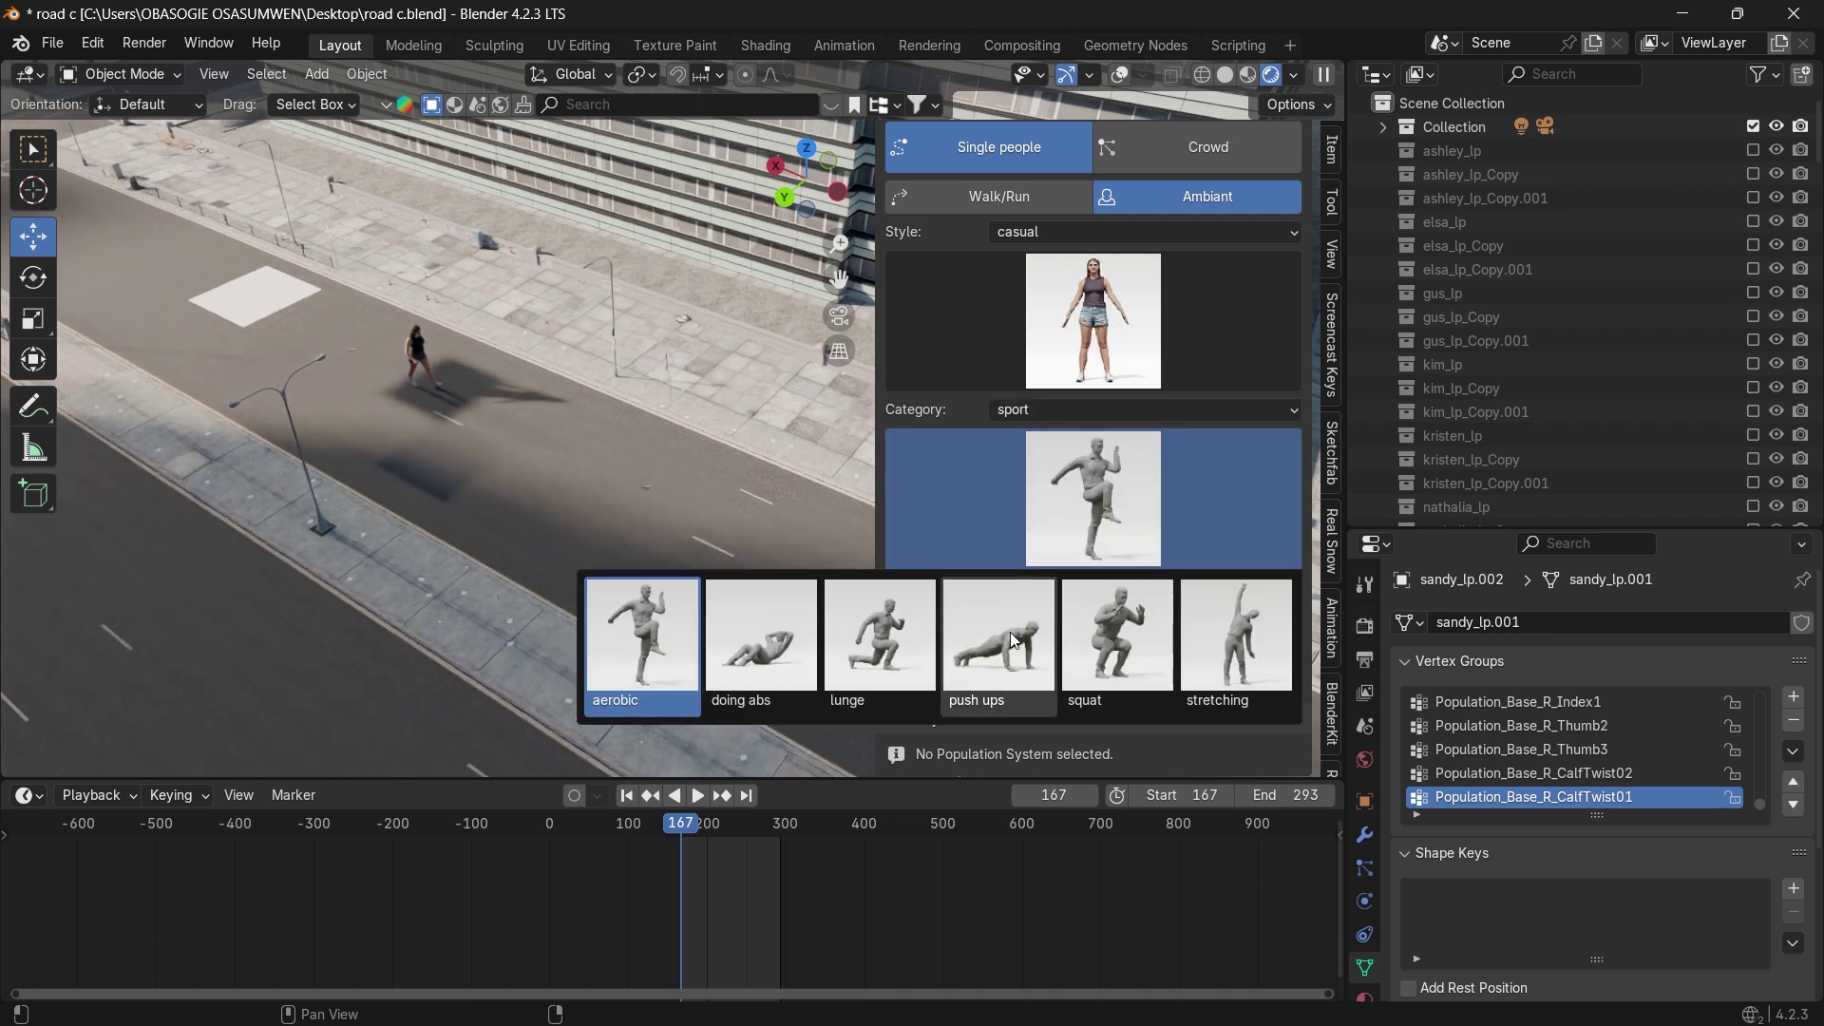
{"action": "left_click", "coordinate": [1015, 641]}
{"action": "scroll", "coordinate": [655, 418], "scroll_direction": "up", "scroll_amount": 2}
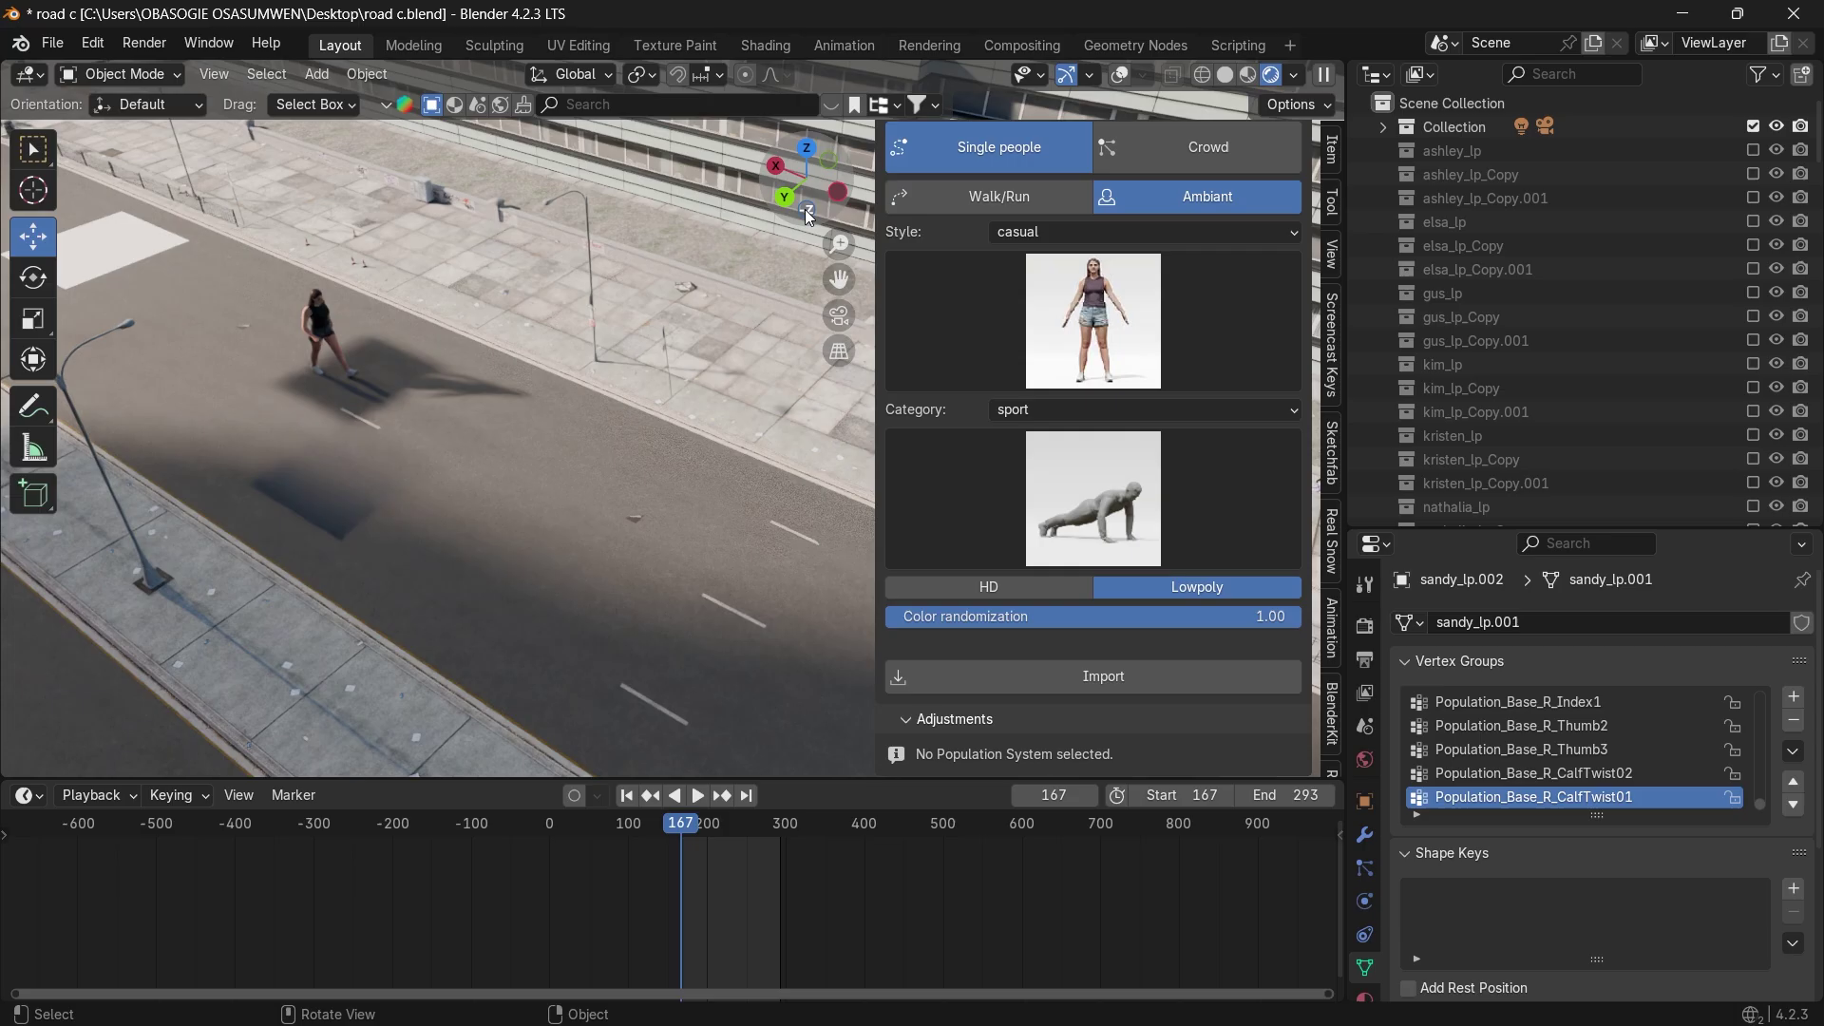
{"action": "scroll", "coordinate": [785, 238], "scroll_direction": "up", "scroll_amount": 3}
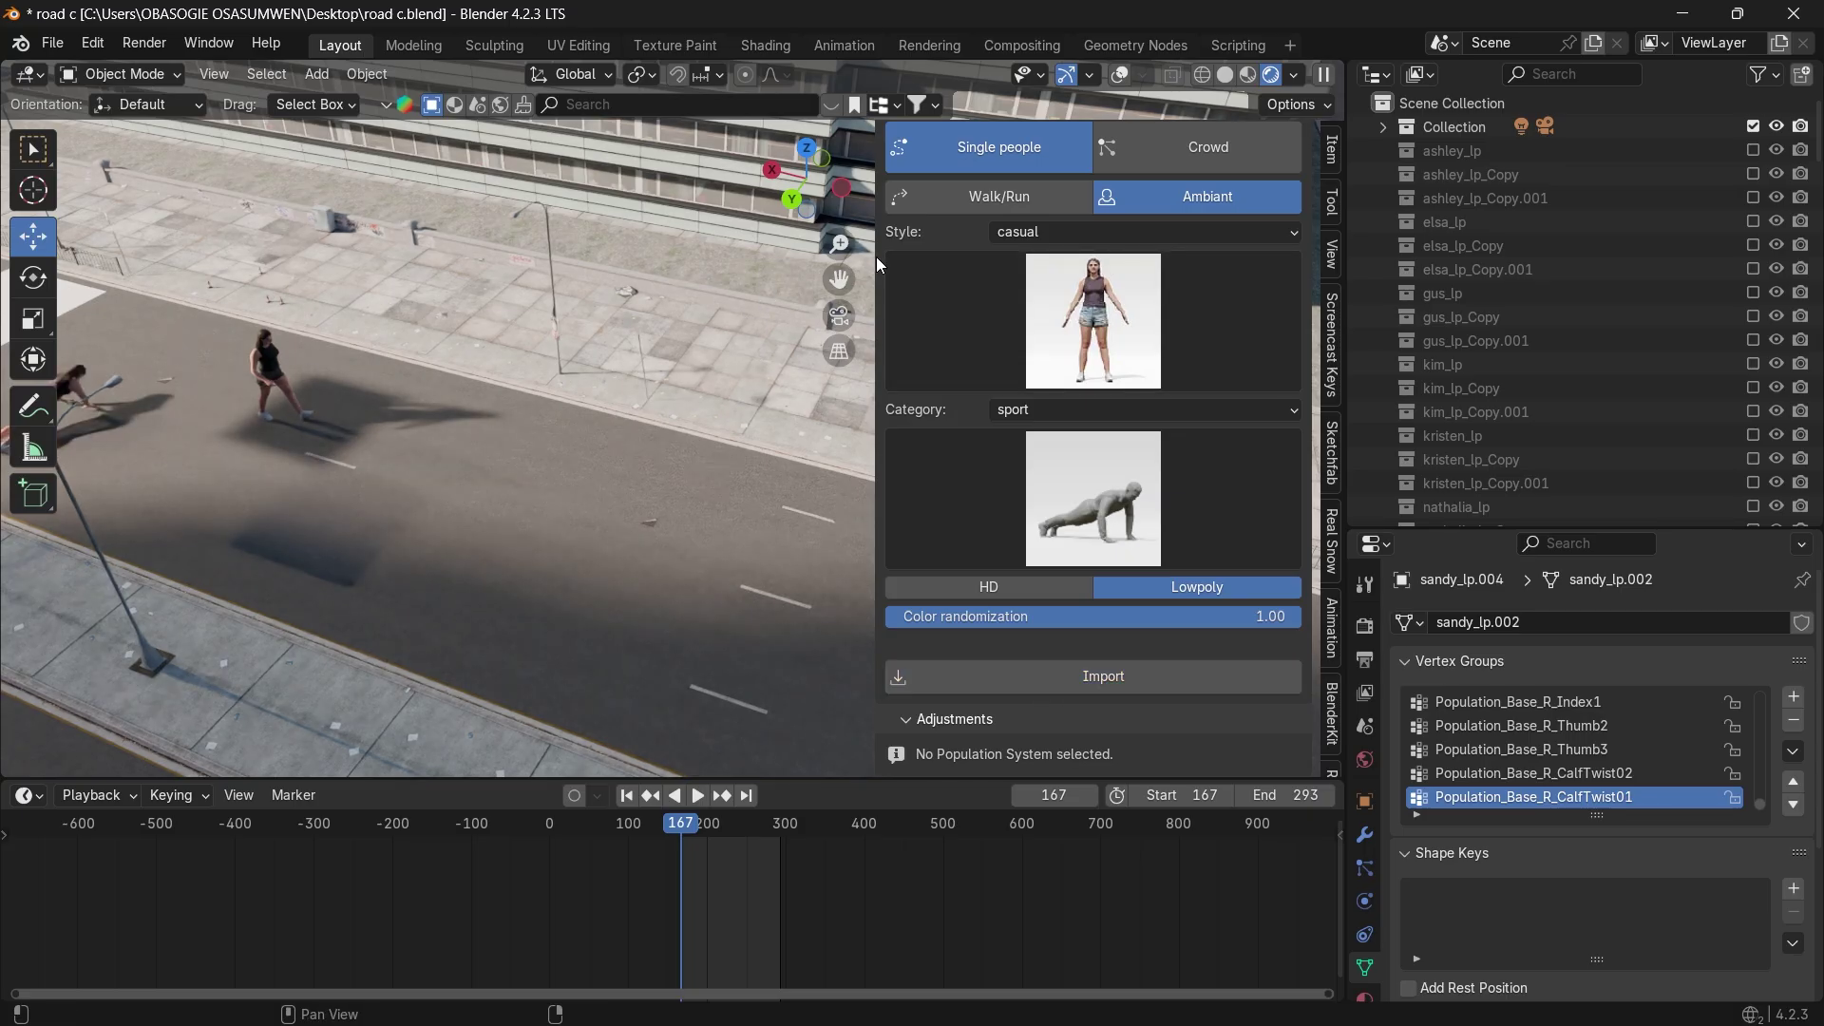
Play the push-up animation on the road and view it close up from along the street.
{"action": "left_click_drag", "start_coordinate": [838, 279], "coordinate": [1206, 292]}
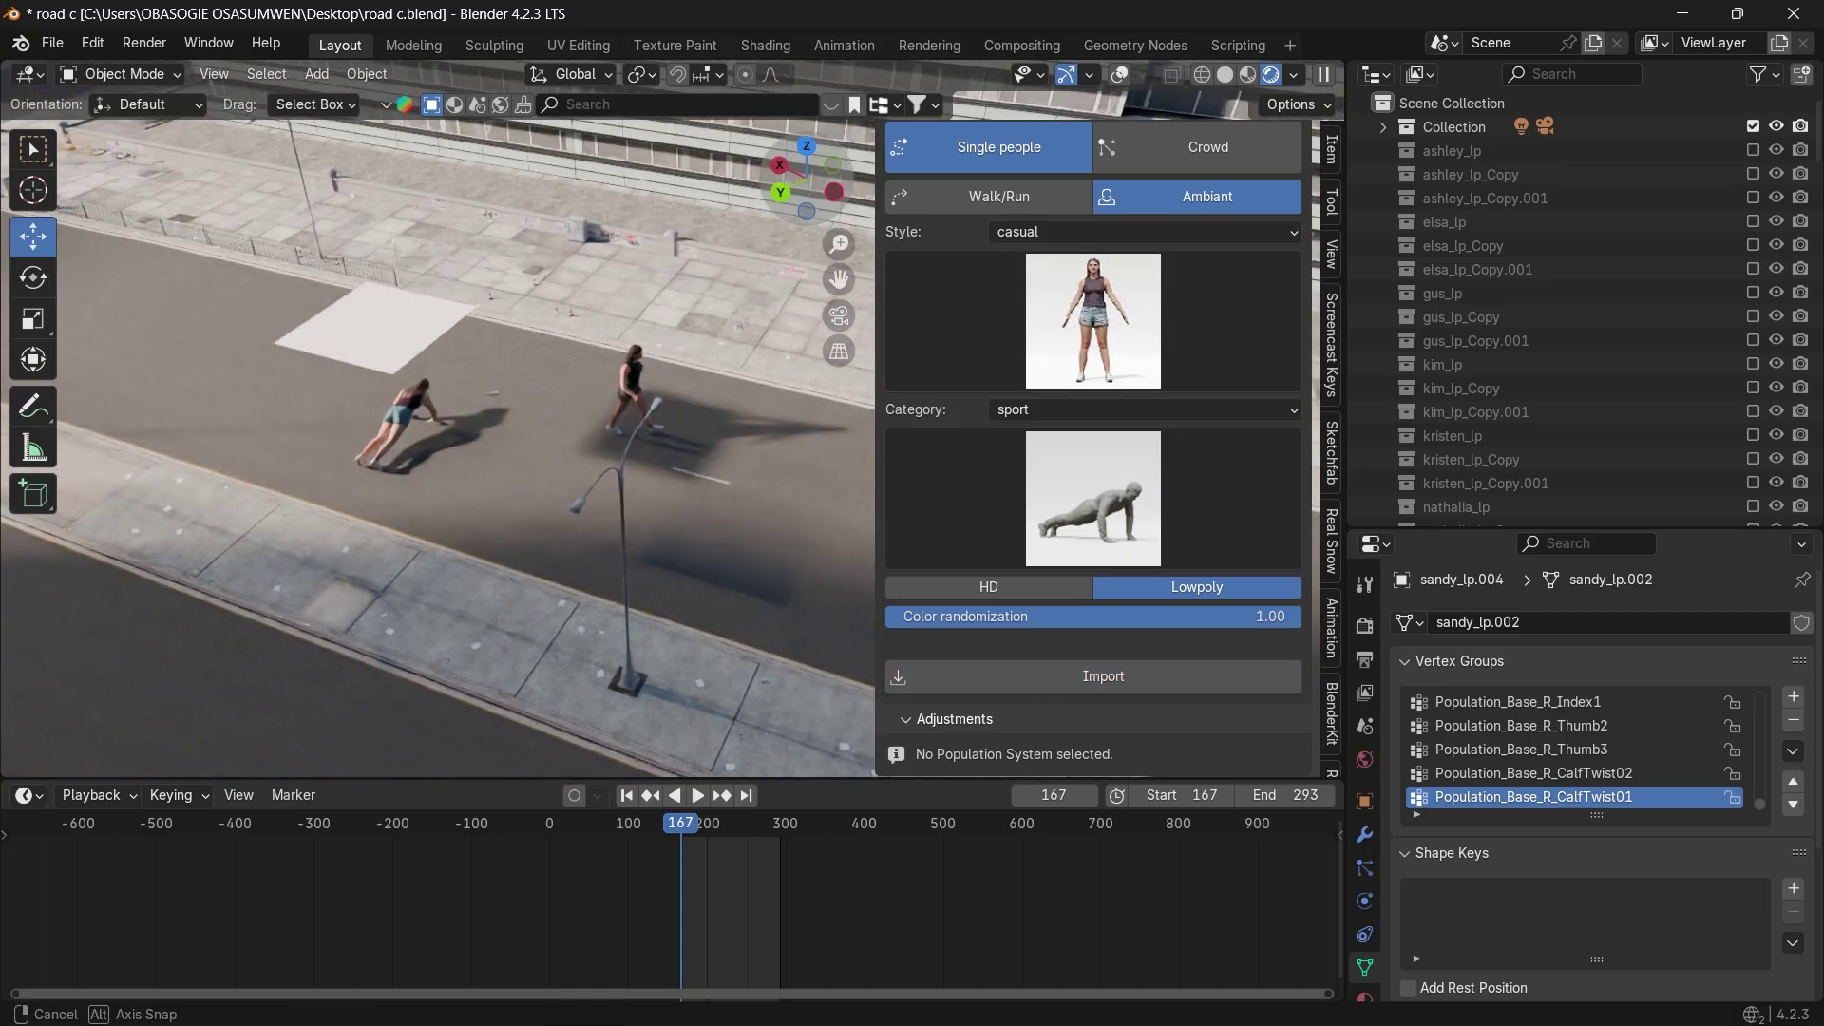
{"action": "left_click_drag", "start_coordinate": [807, 178], "coordinate": [727, 147]}
{"action": "scroll", "coordinate": [636, 329], "scroll_direction": "up", "scroll_amount": 4}
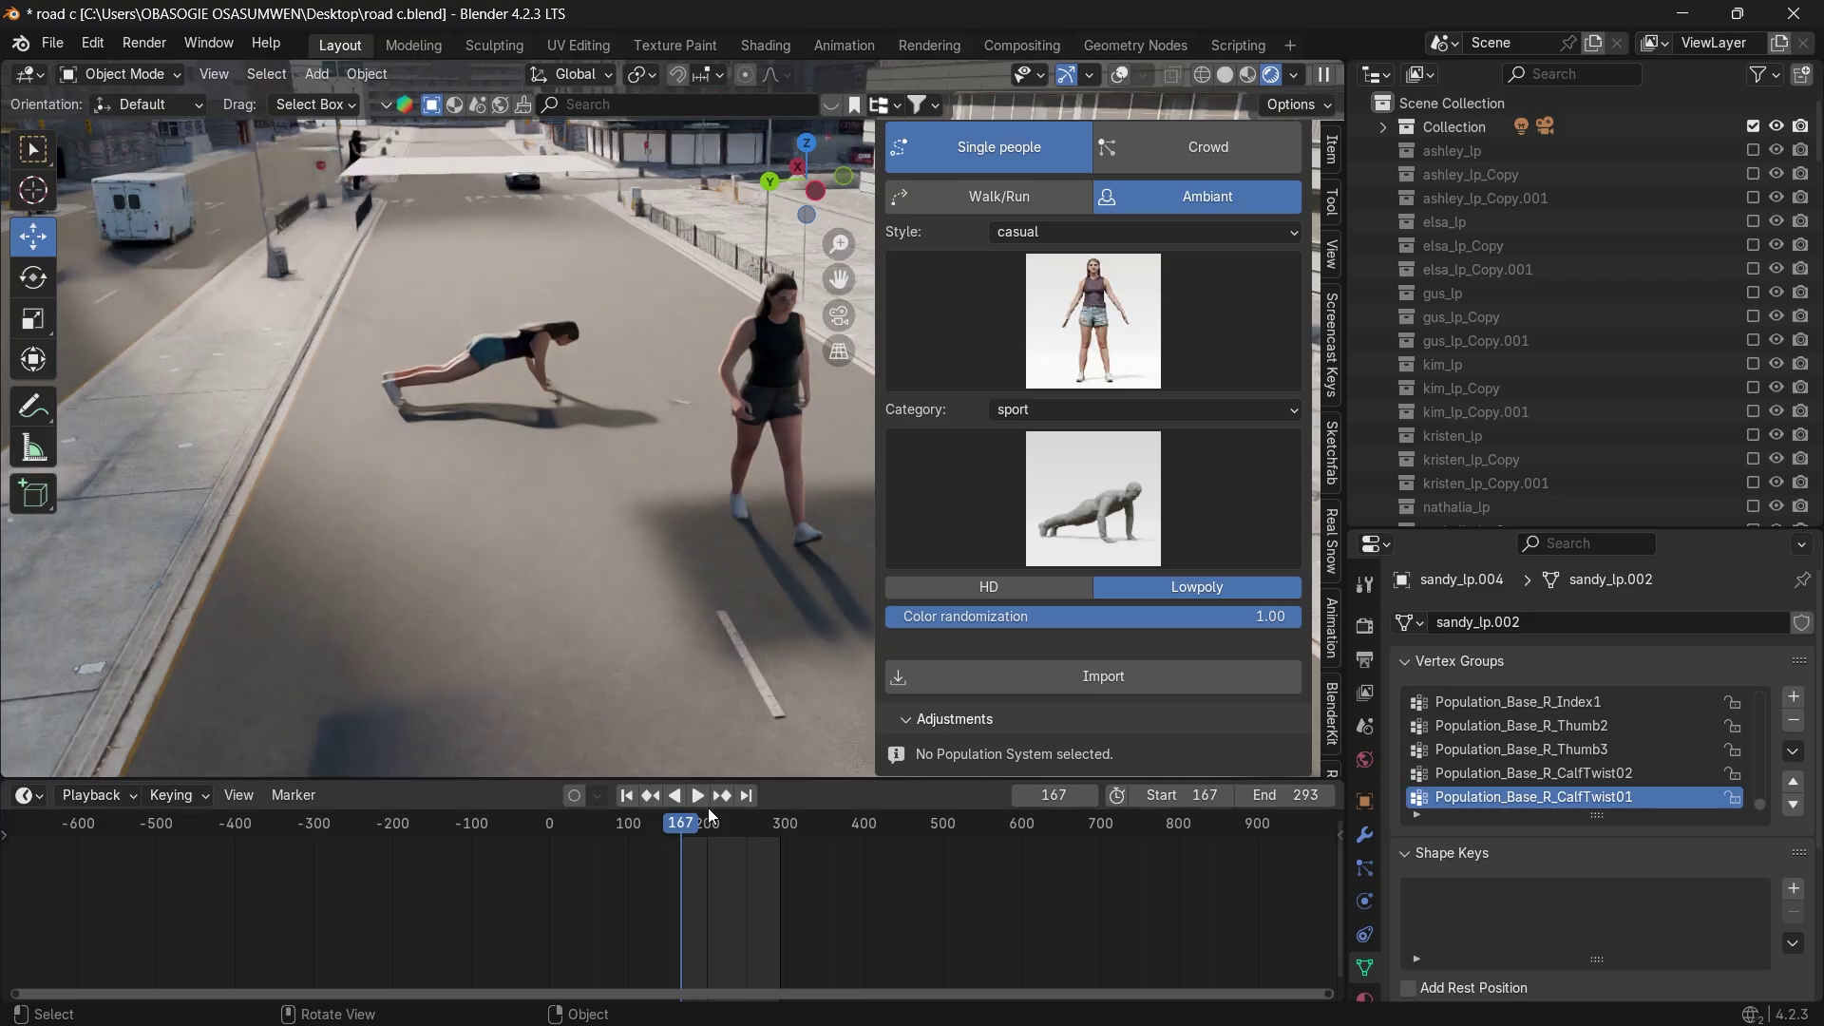
{"action": "key", "text": "space"}
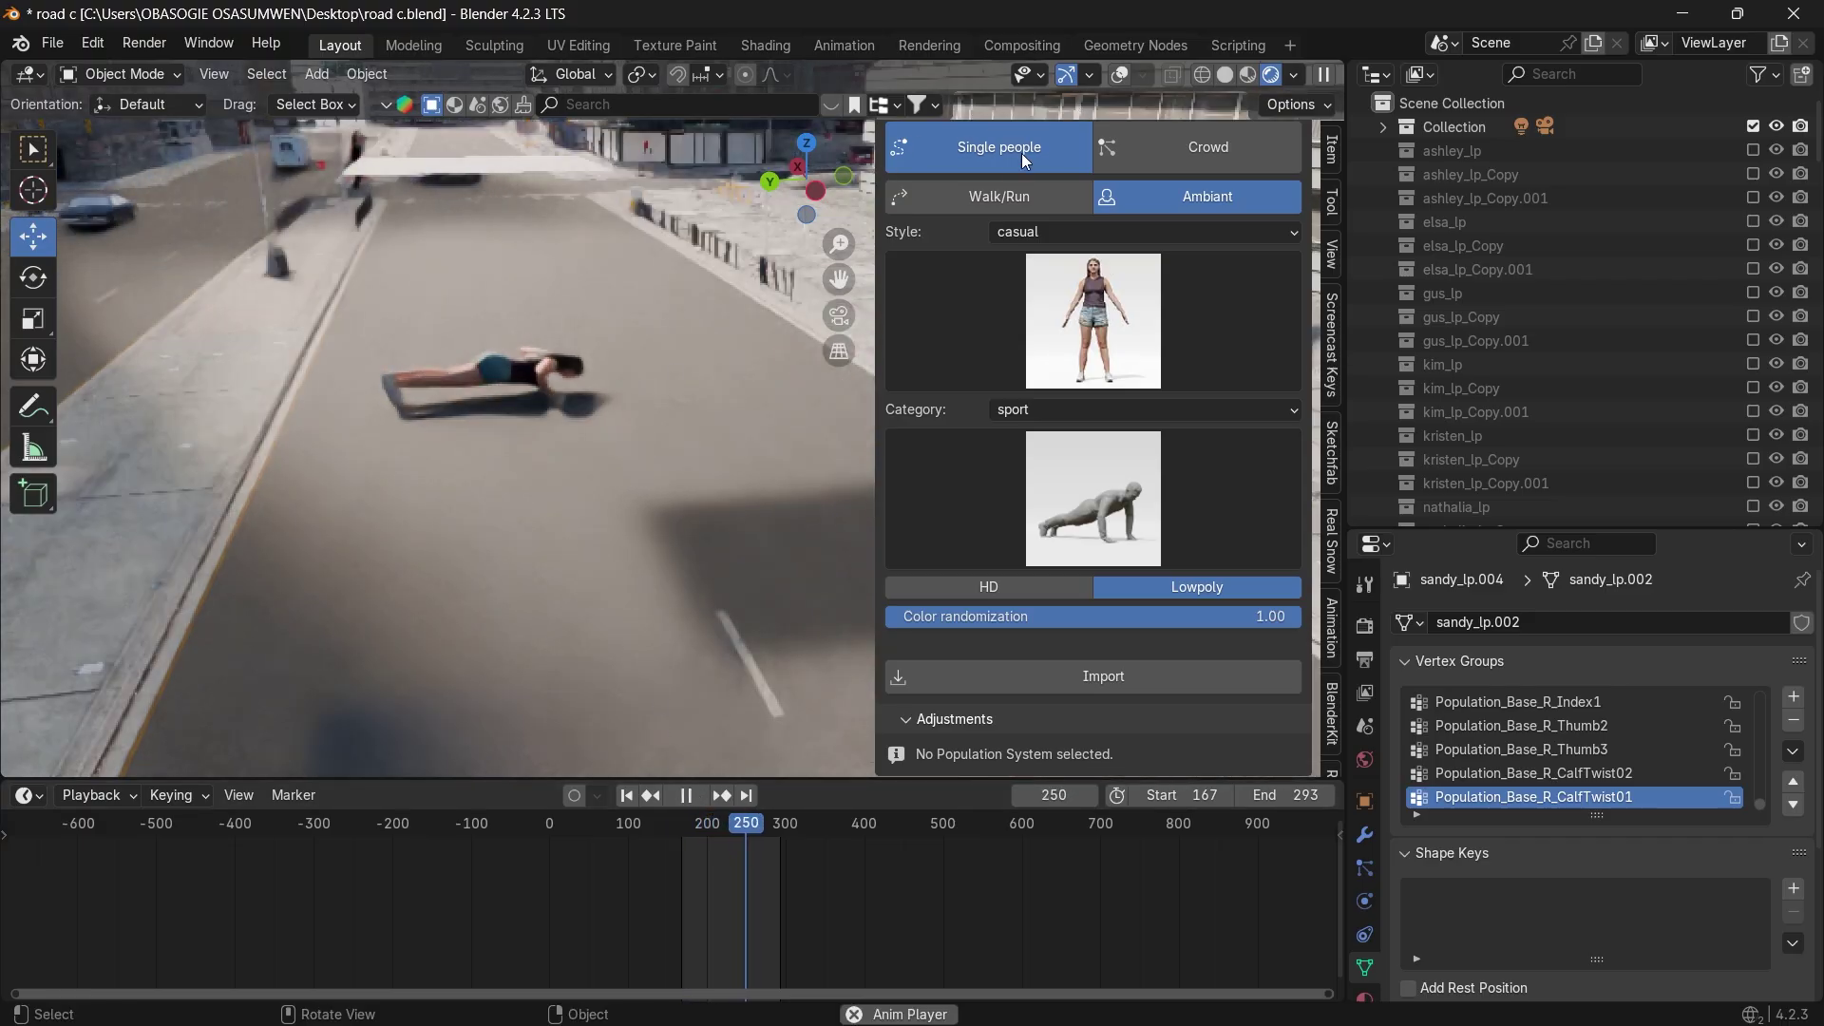
{"action": "key", "text": "space"}
Scale the push-up figure's armature uniformly to about 0.725 and replay its animation.
{"action": "middle_click_drag", "start_coordinate": [600, 335], "coordinate": [569, 422], "text": "shift"}
{"action": "scroll", "coordinate": [649, 403], "scroll_direction": "up", "scroll_amount": 1}
{"action": "left_click", "coordinate": [566, 422]}
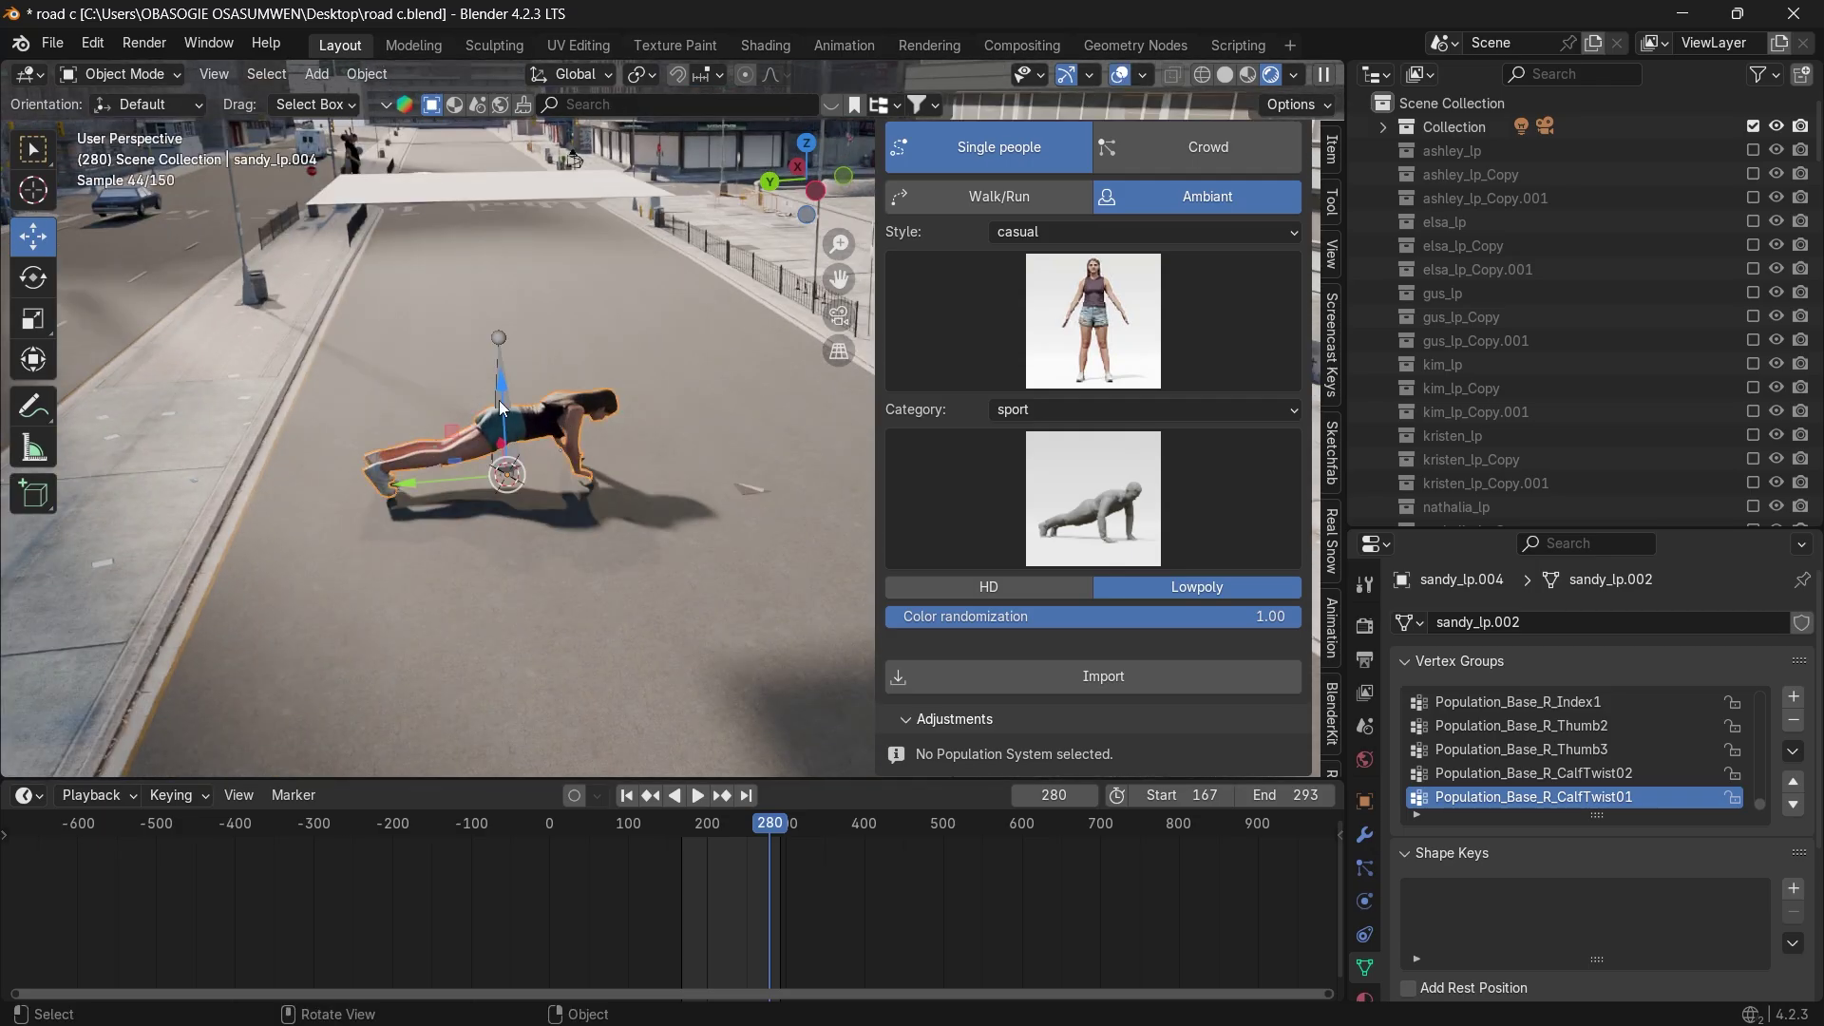
{"action": "left_click", "coordinate": [613, 418]}
{"action": "key", "text": "s"}
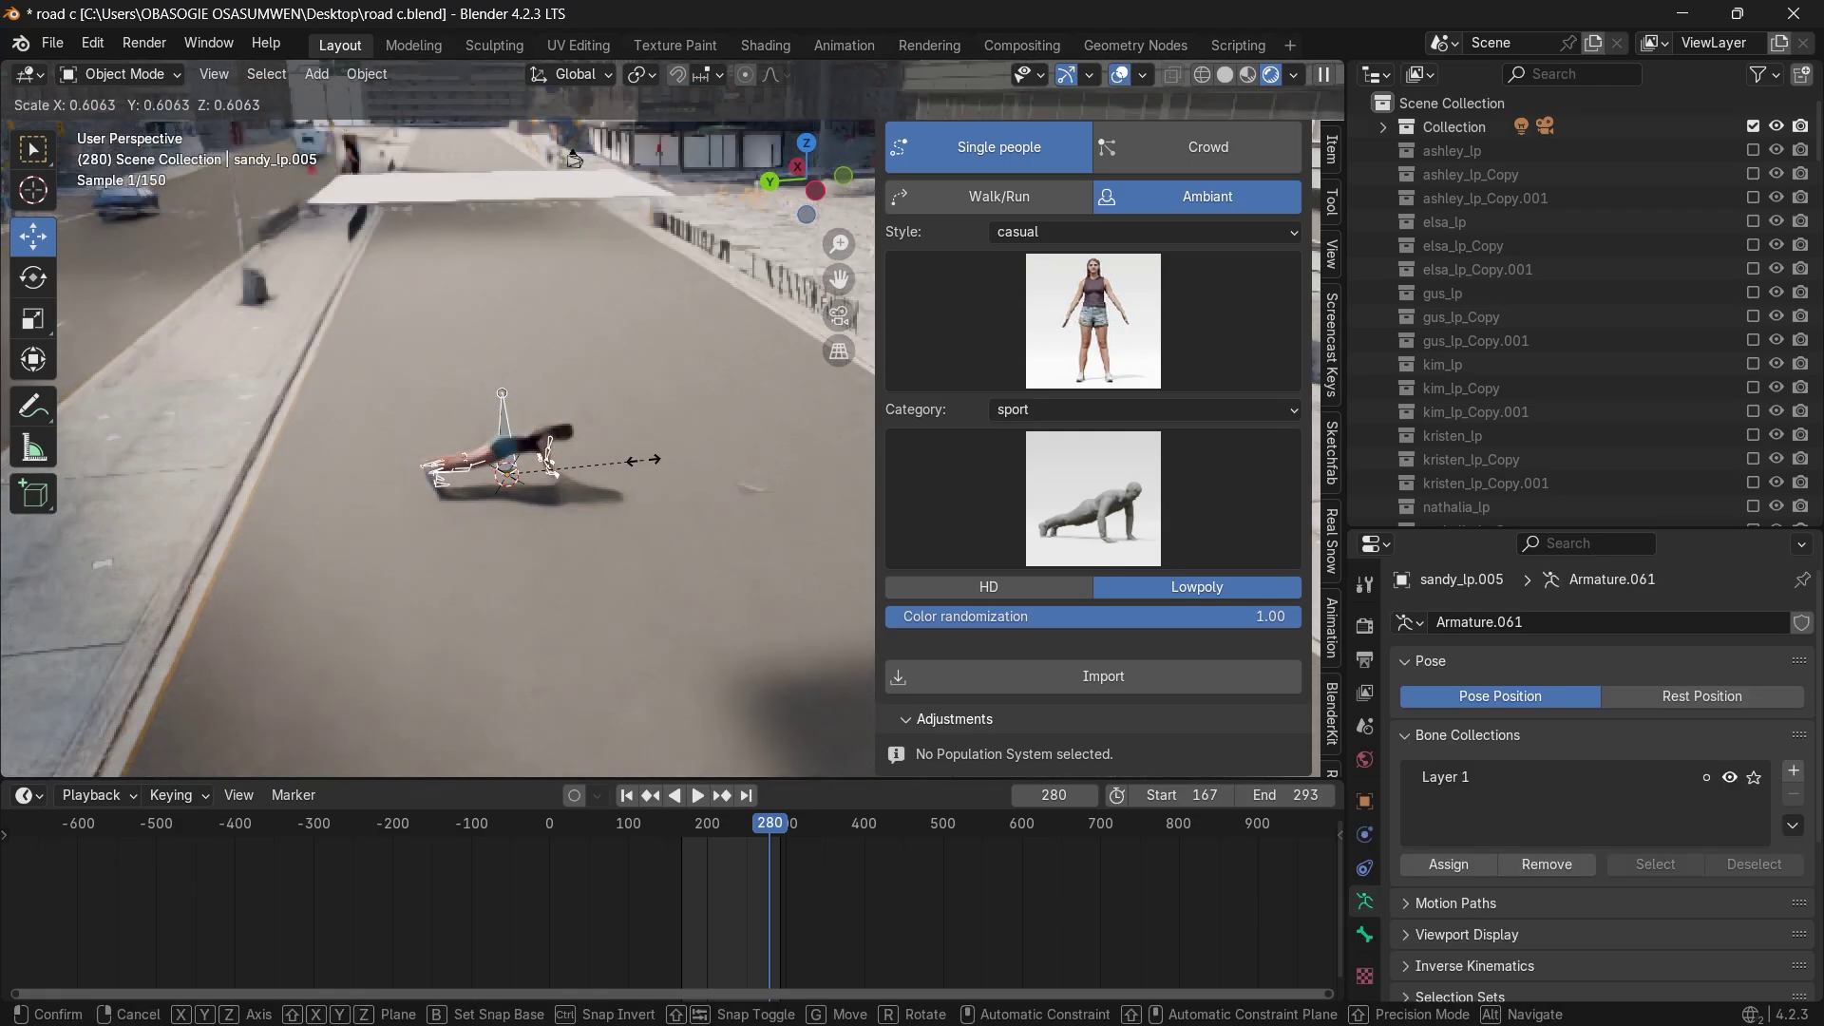
{"action": "left_click", "coordinate": [669, 456]}
{"action": "key", "text": "space"}
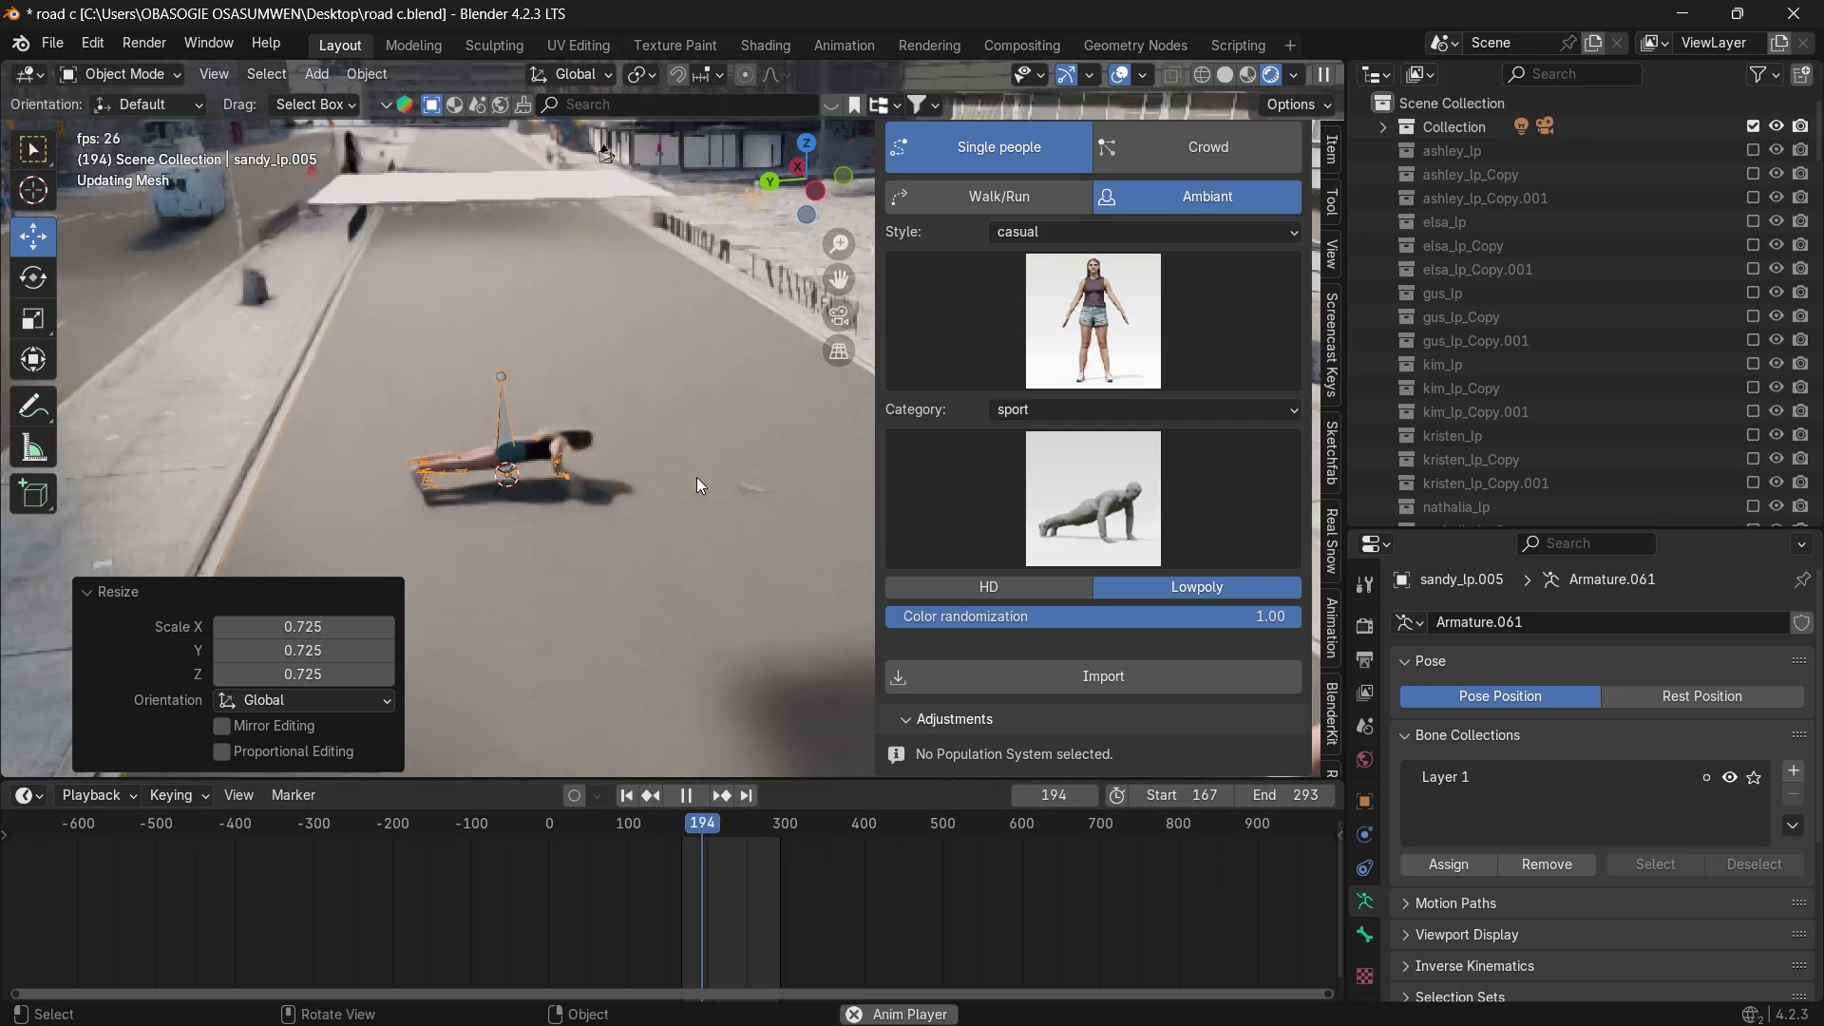
{"action": "key", "text": "space"}
Import sandy with the doing abs animation and move the figure about -1.62 m along Y, beside the push-up figure.
{"action": "left_click", "coordinate": [1102, 515]}
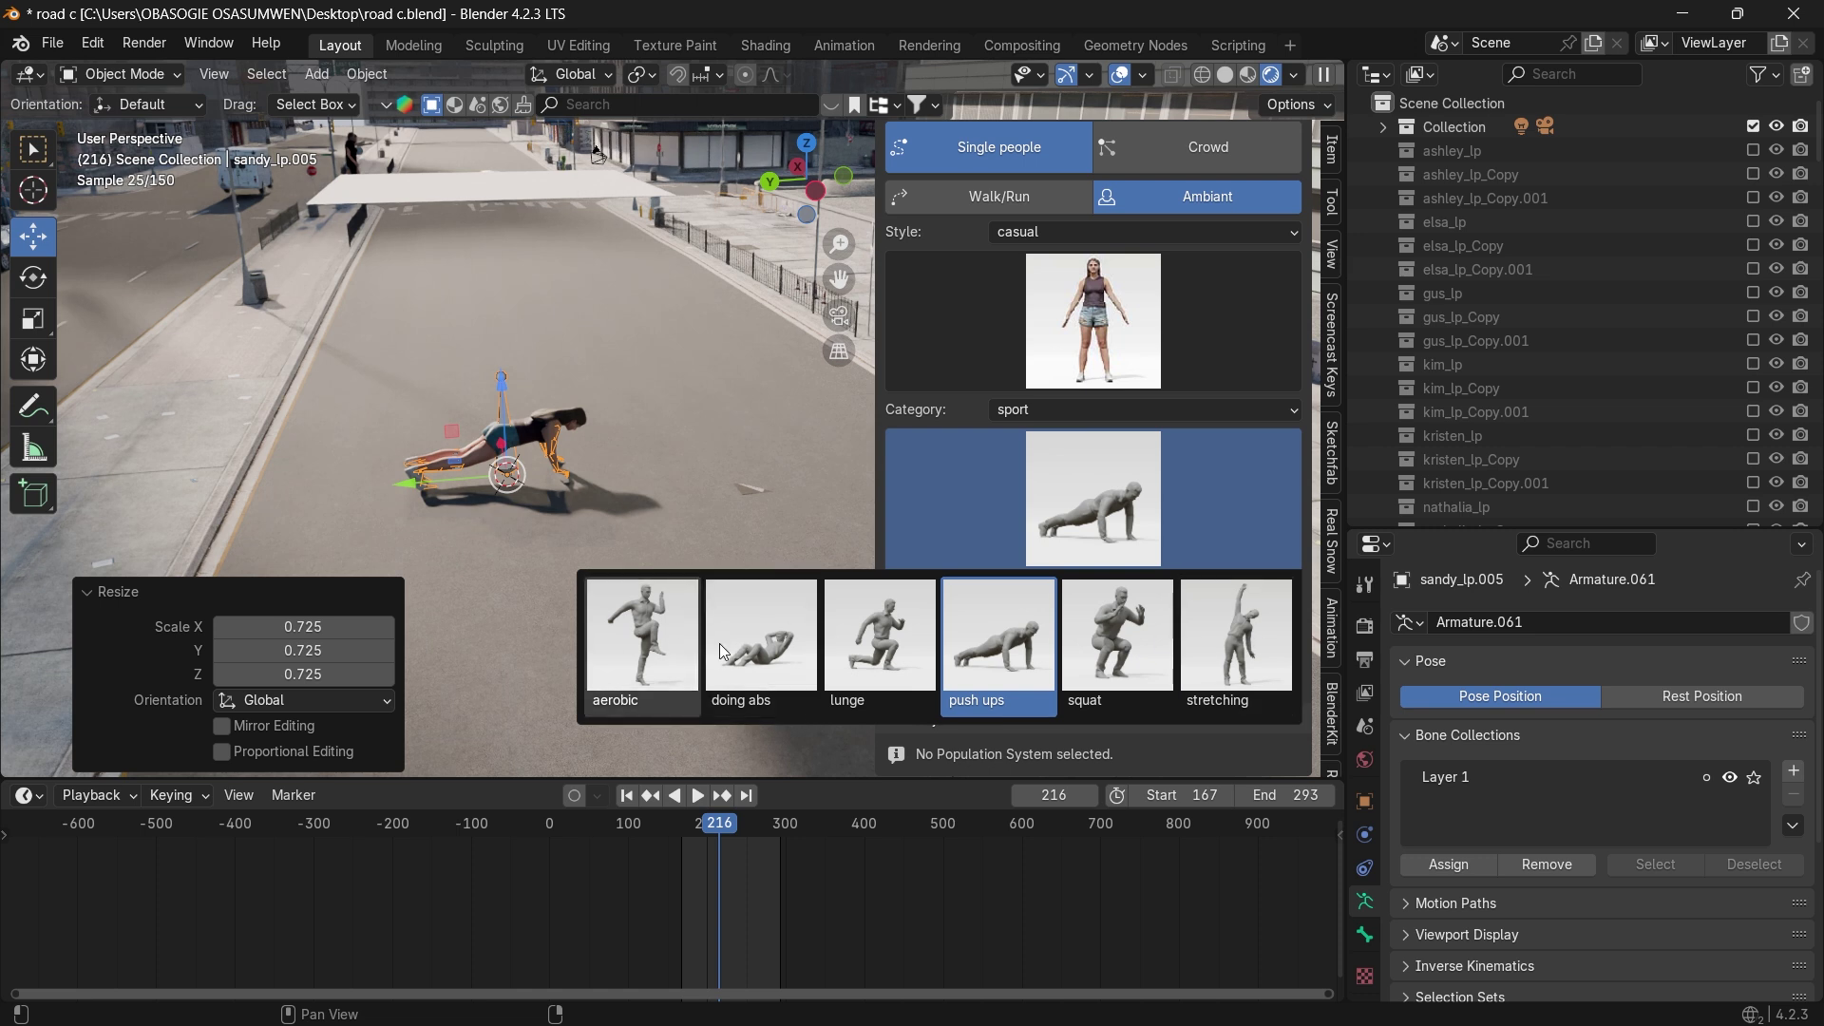
{"action": "left_click", "coordinate": [760, 655]}
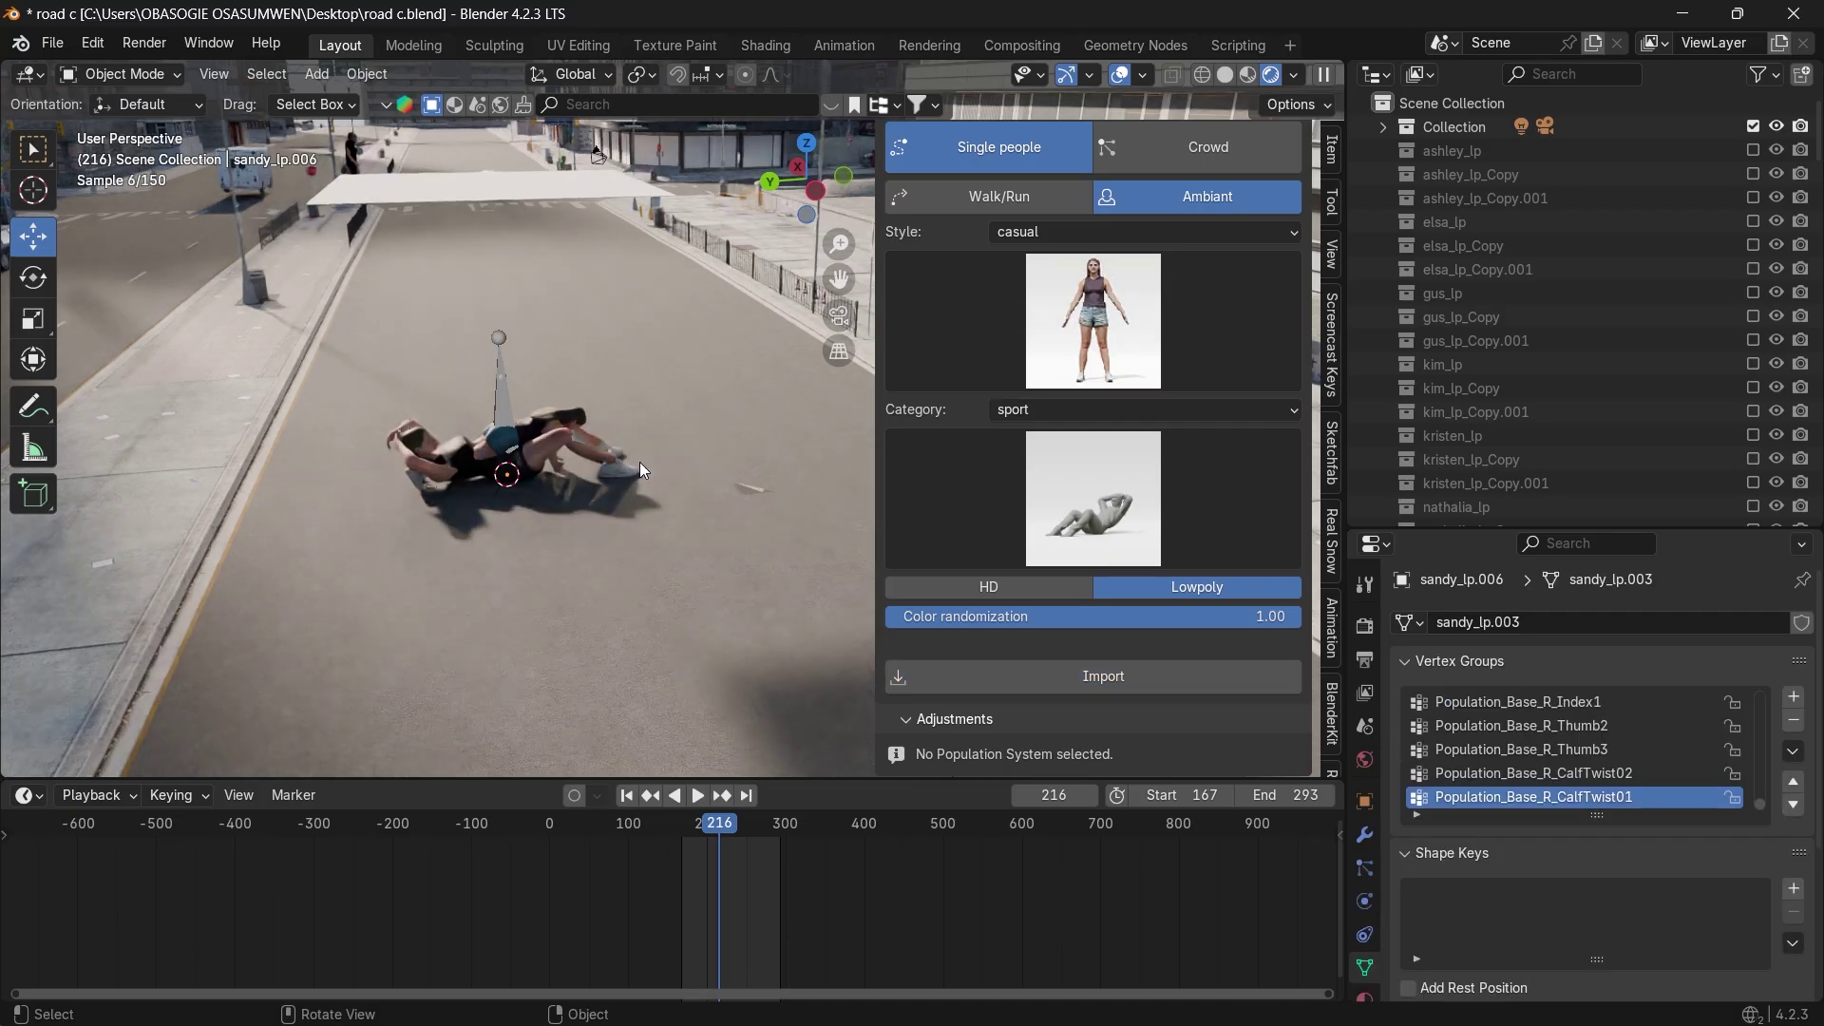
{"action": "left_click", "coordinate": [507, 414]}
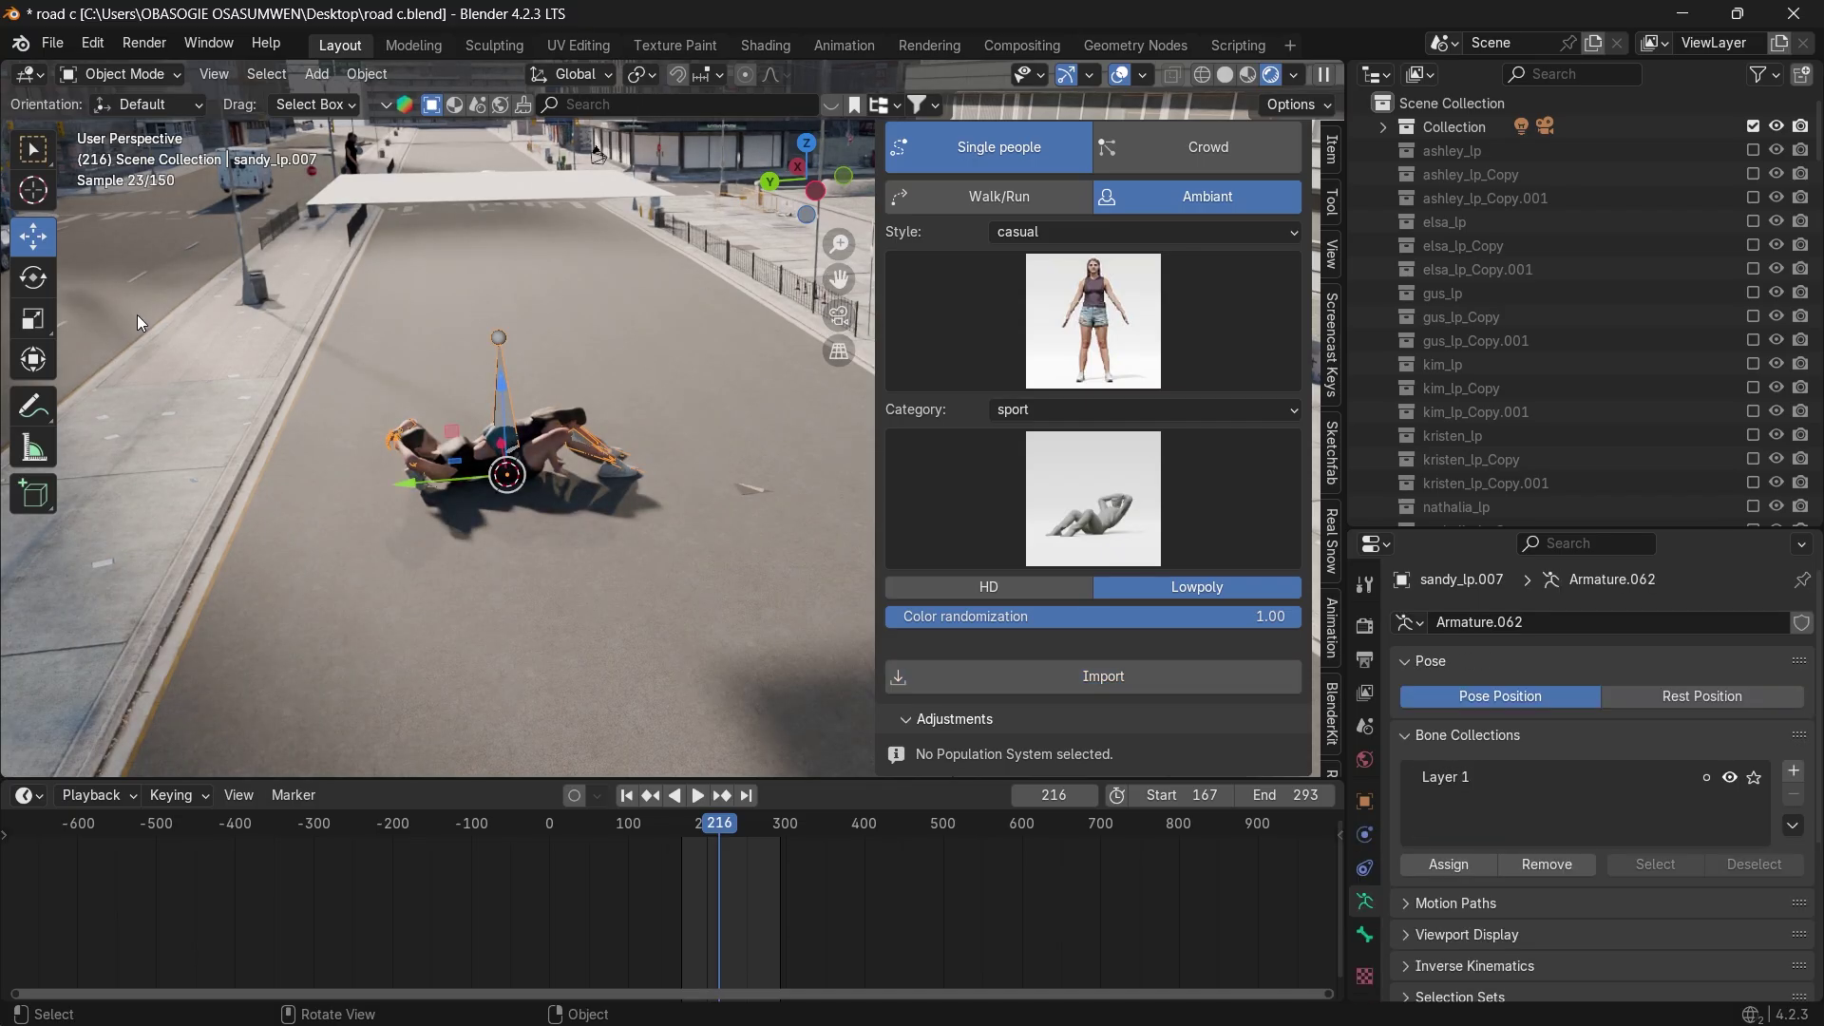
{"action": "key", "text": "g"}
{"action": "key", "text": "y"}
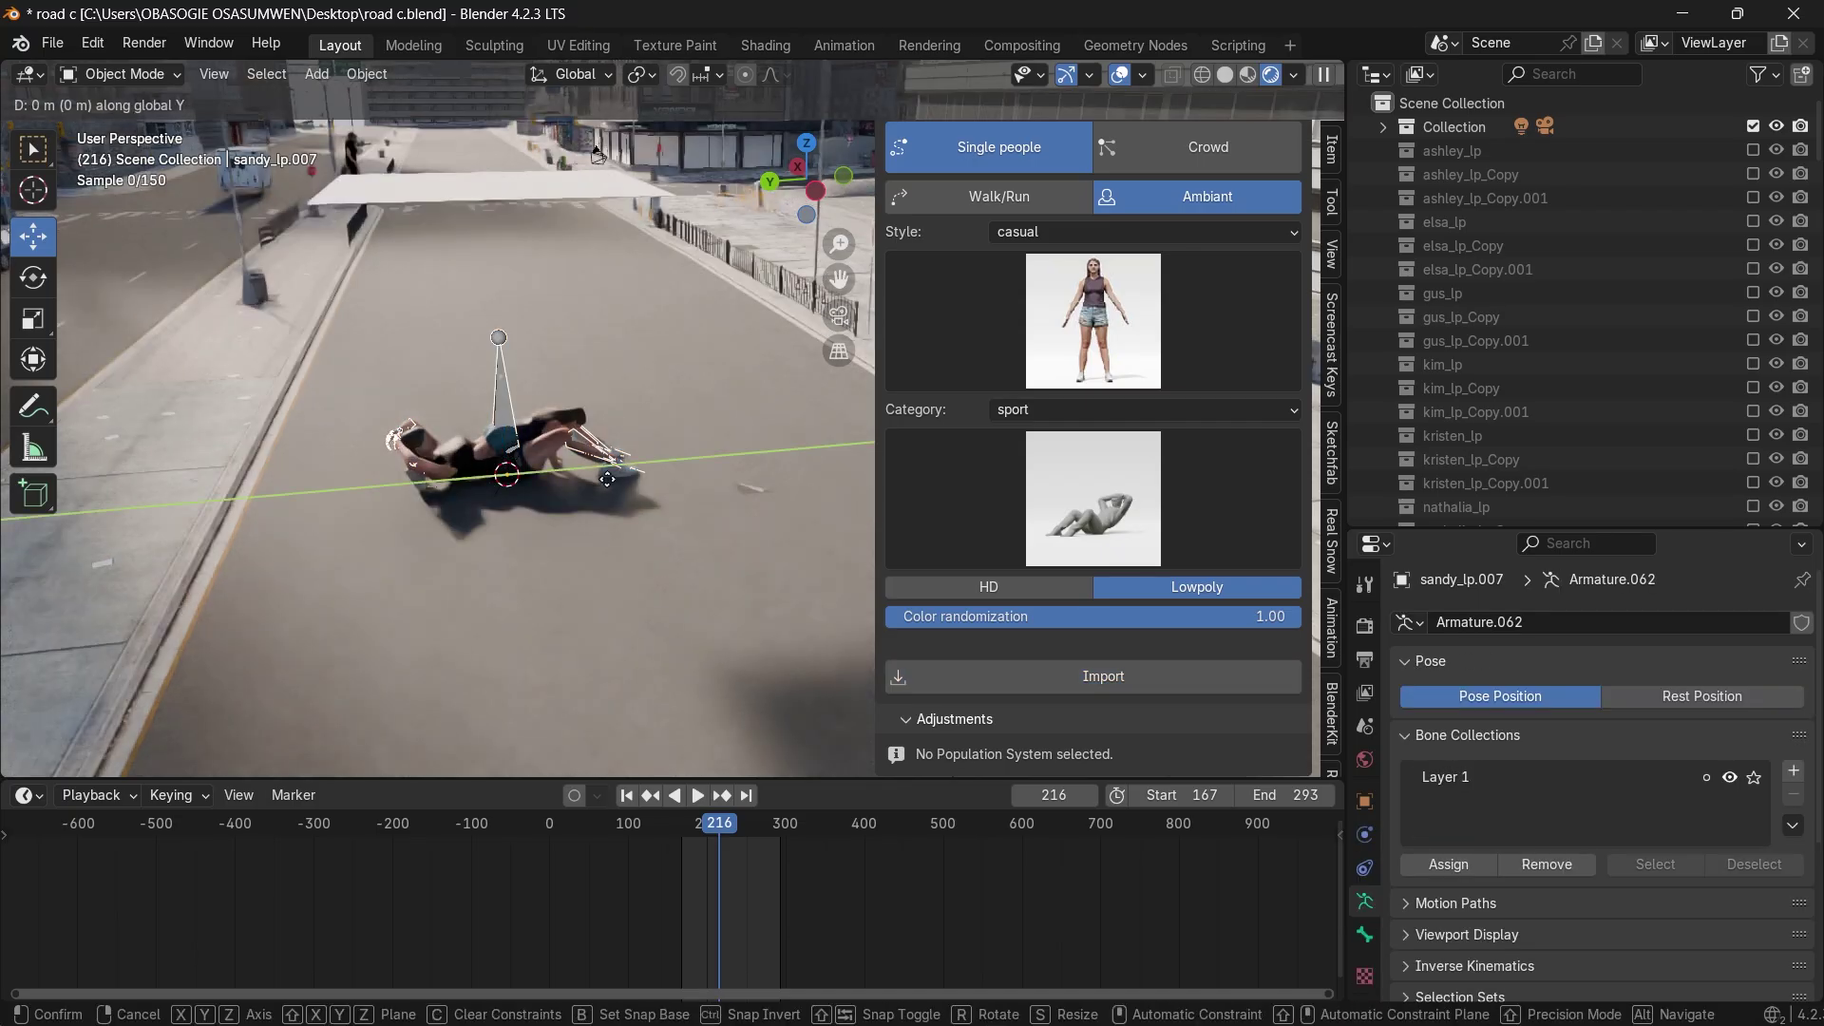
{"action": "left_click", "coordinate": [817, 420]}
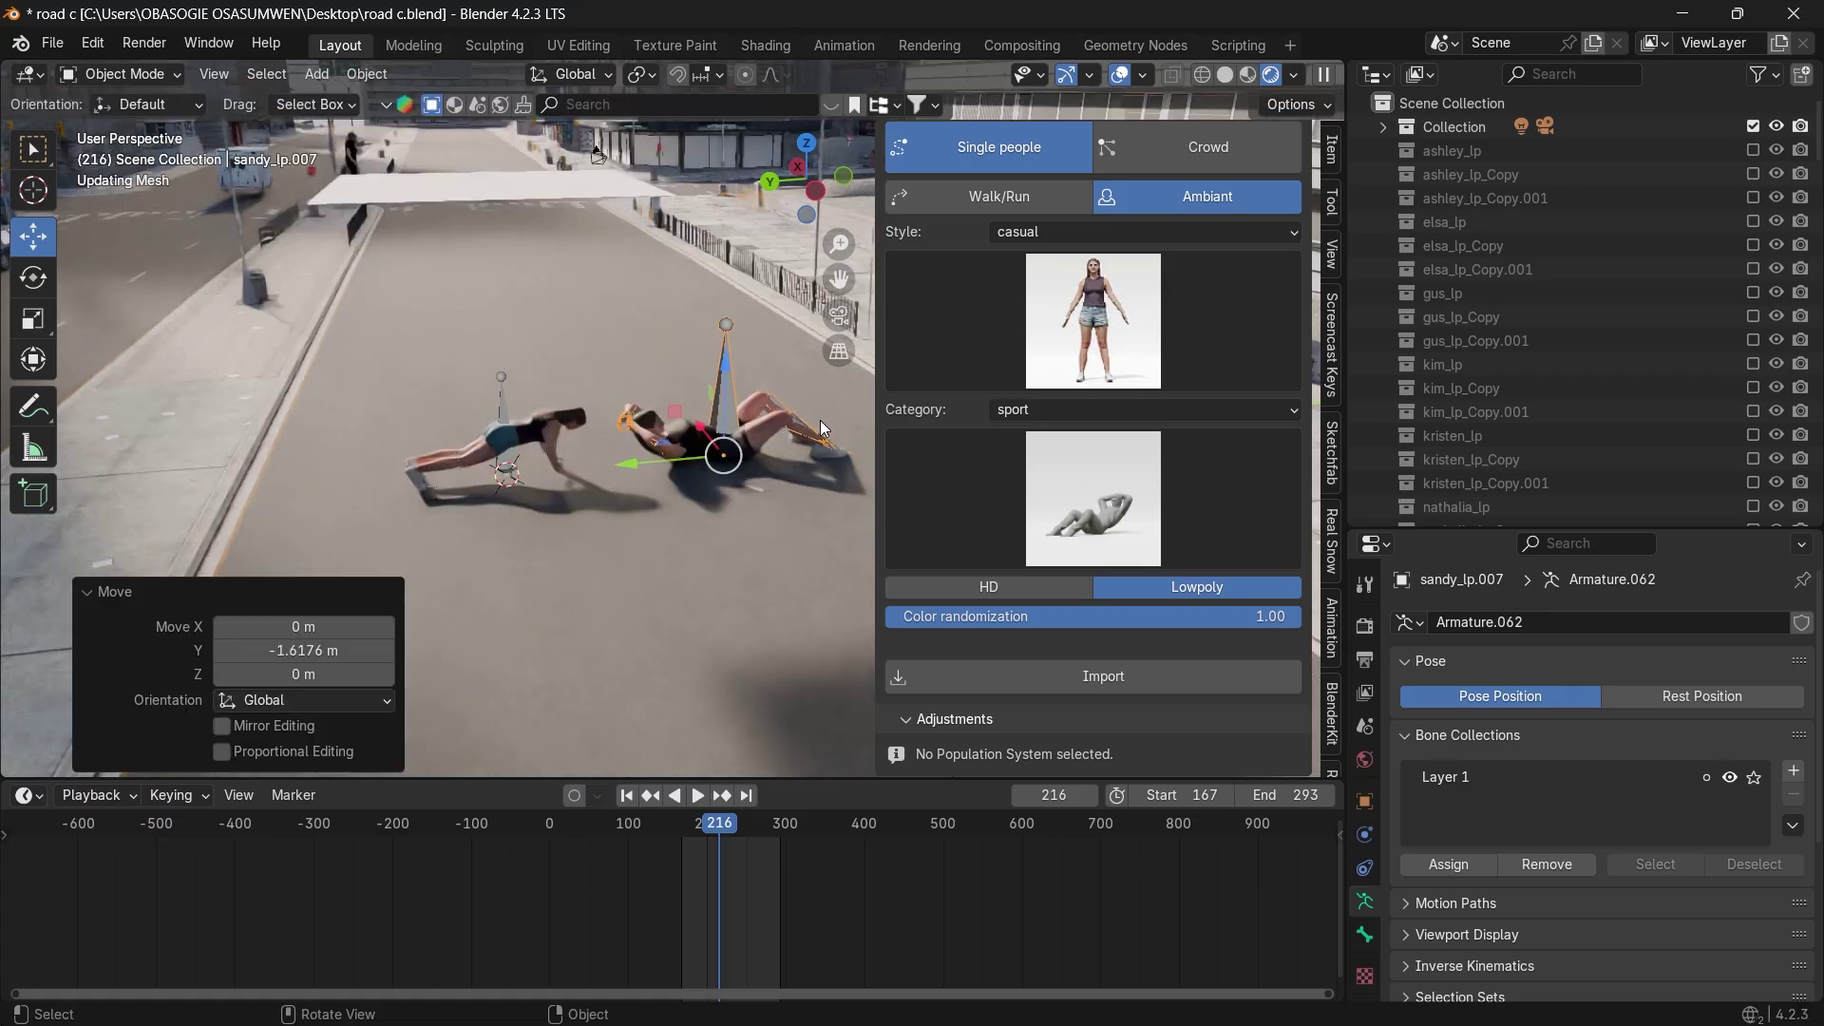
Play the push-up and abs animations side by side.
{"action": "left_click", "coordinate": [687, 581]}
{"action": "left_click_drag", "start_coordinate": [705, 825], "coordinate": [696, 830]}
{"action": "key", "text": "space"}
{"action": "key", "text": "space"}
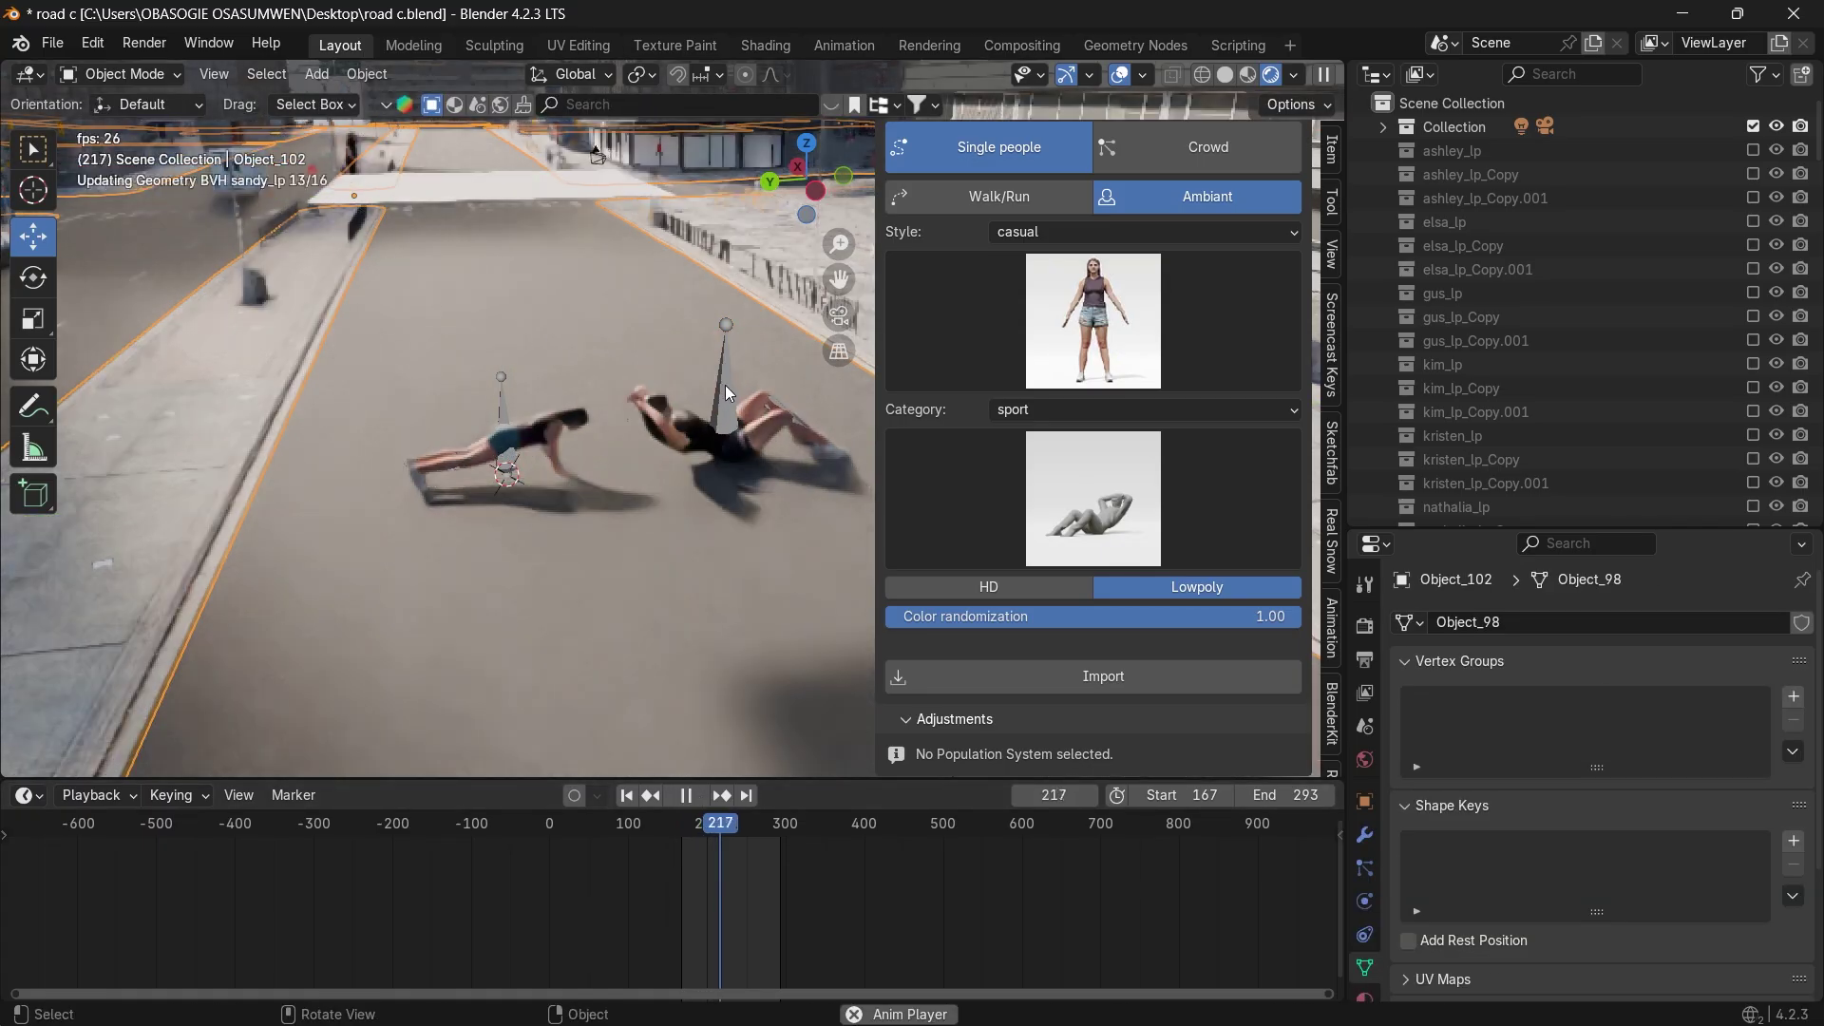
Scale the abs figure's armature uniformly to about 0.789 and play both exercise animations.
{"action": "left_click", "coordinate": [727, 388]}
{"action": "key", "text": "s"}
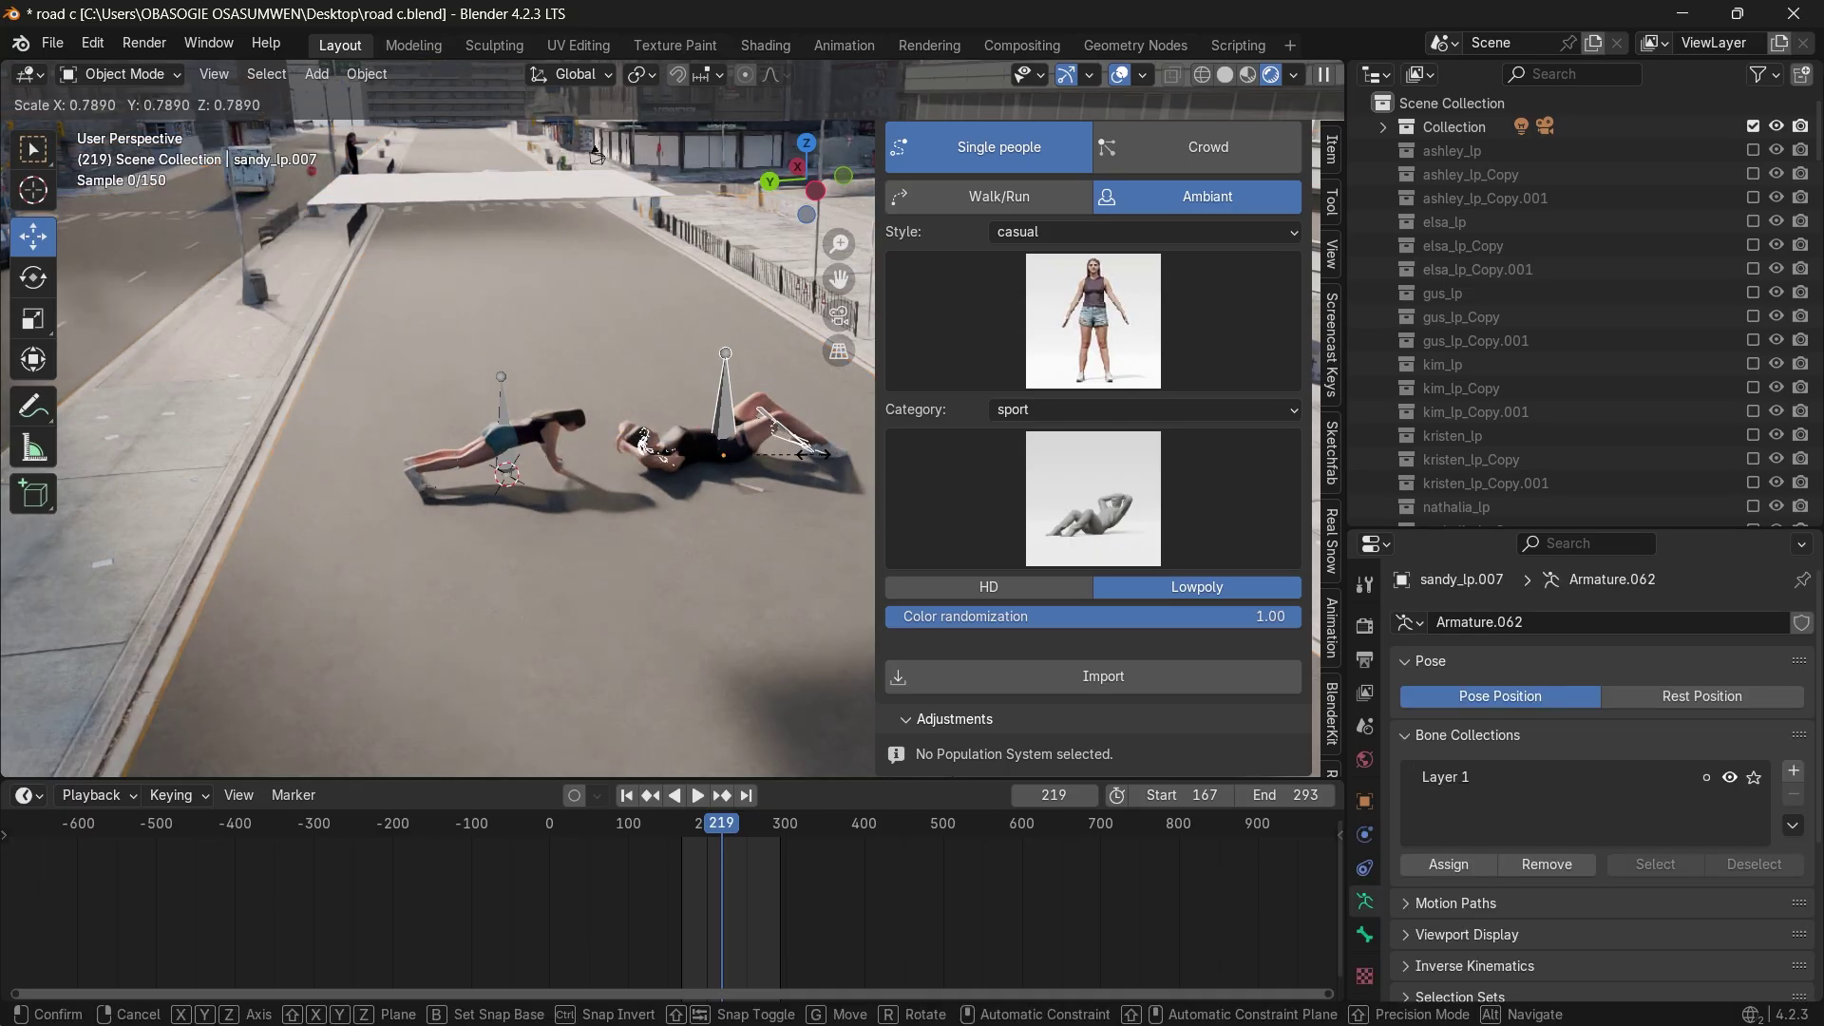
{"action": "left_click", "coordinate": [828, 511]}
{"action": "key", "text": "space"}
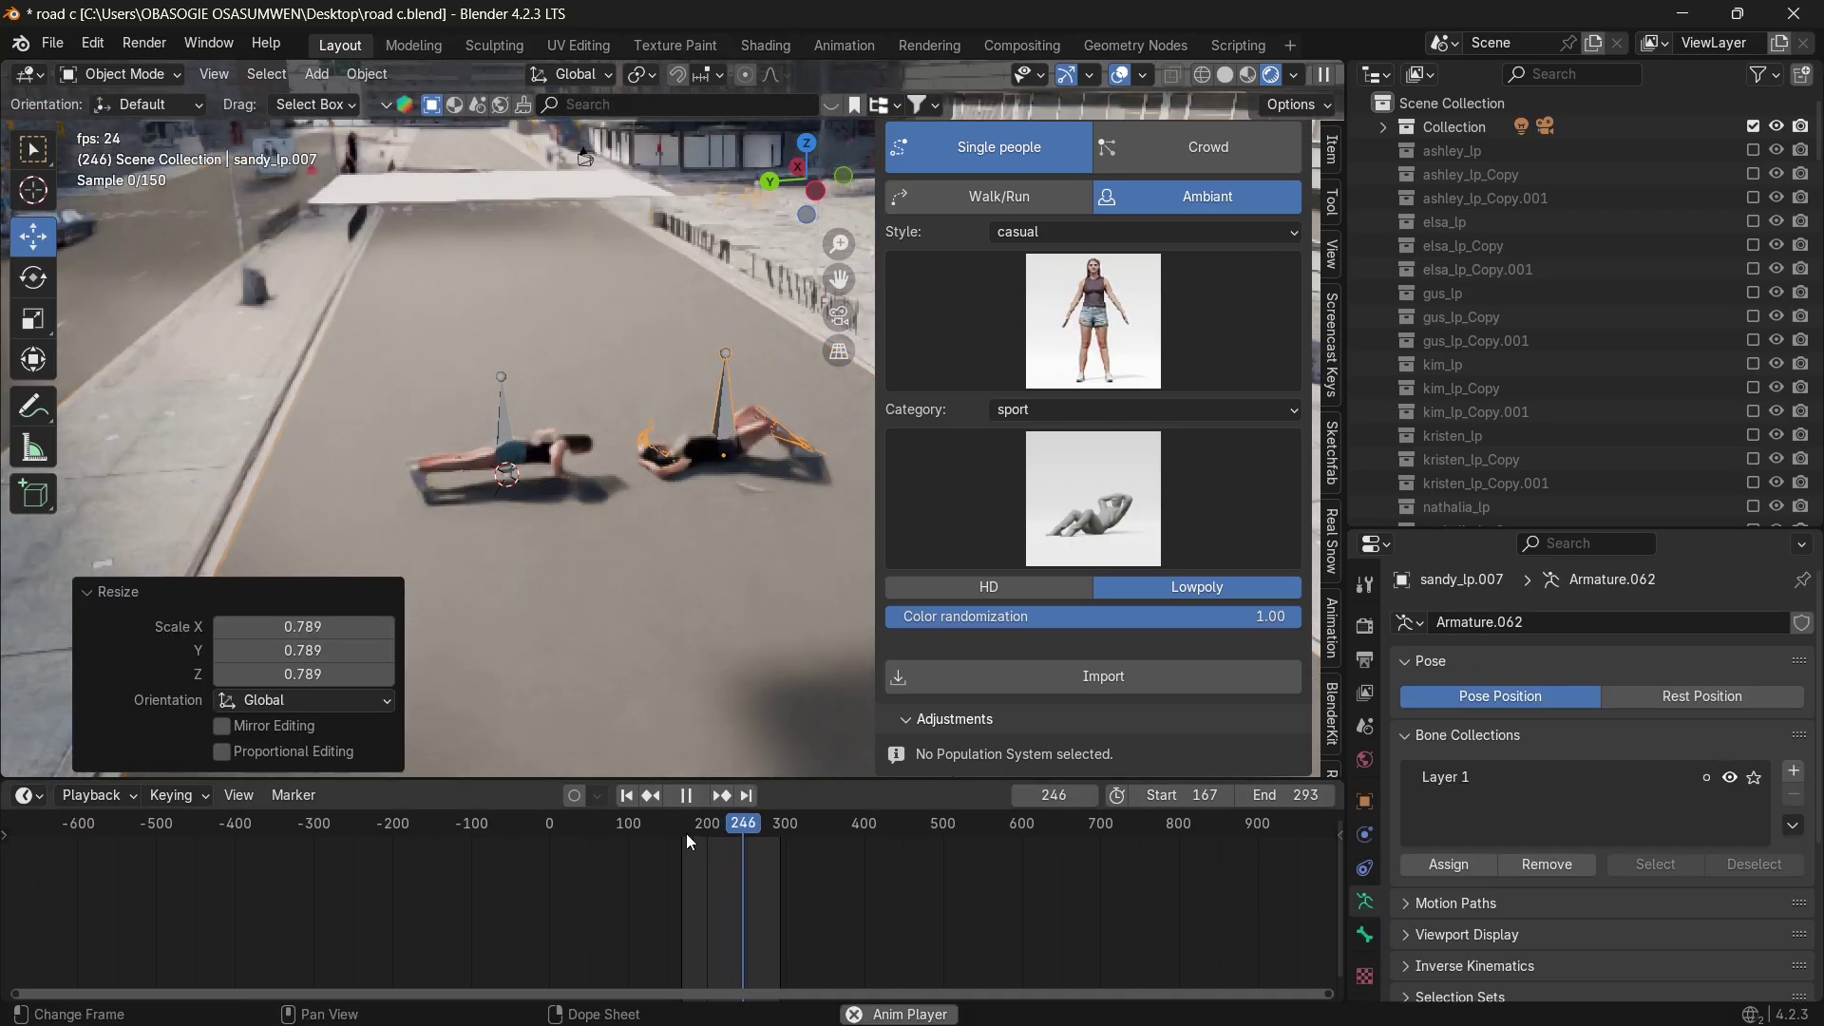
{"action": "key", "text": "space"}
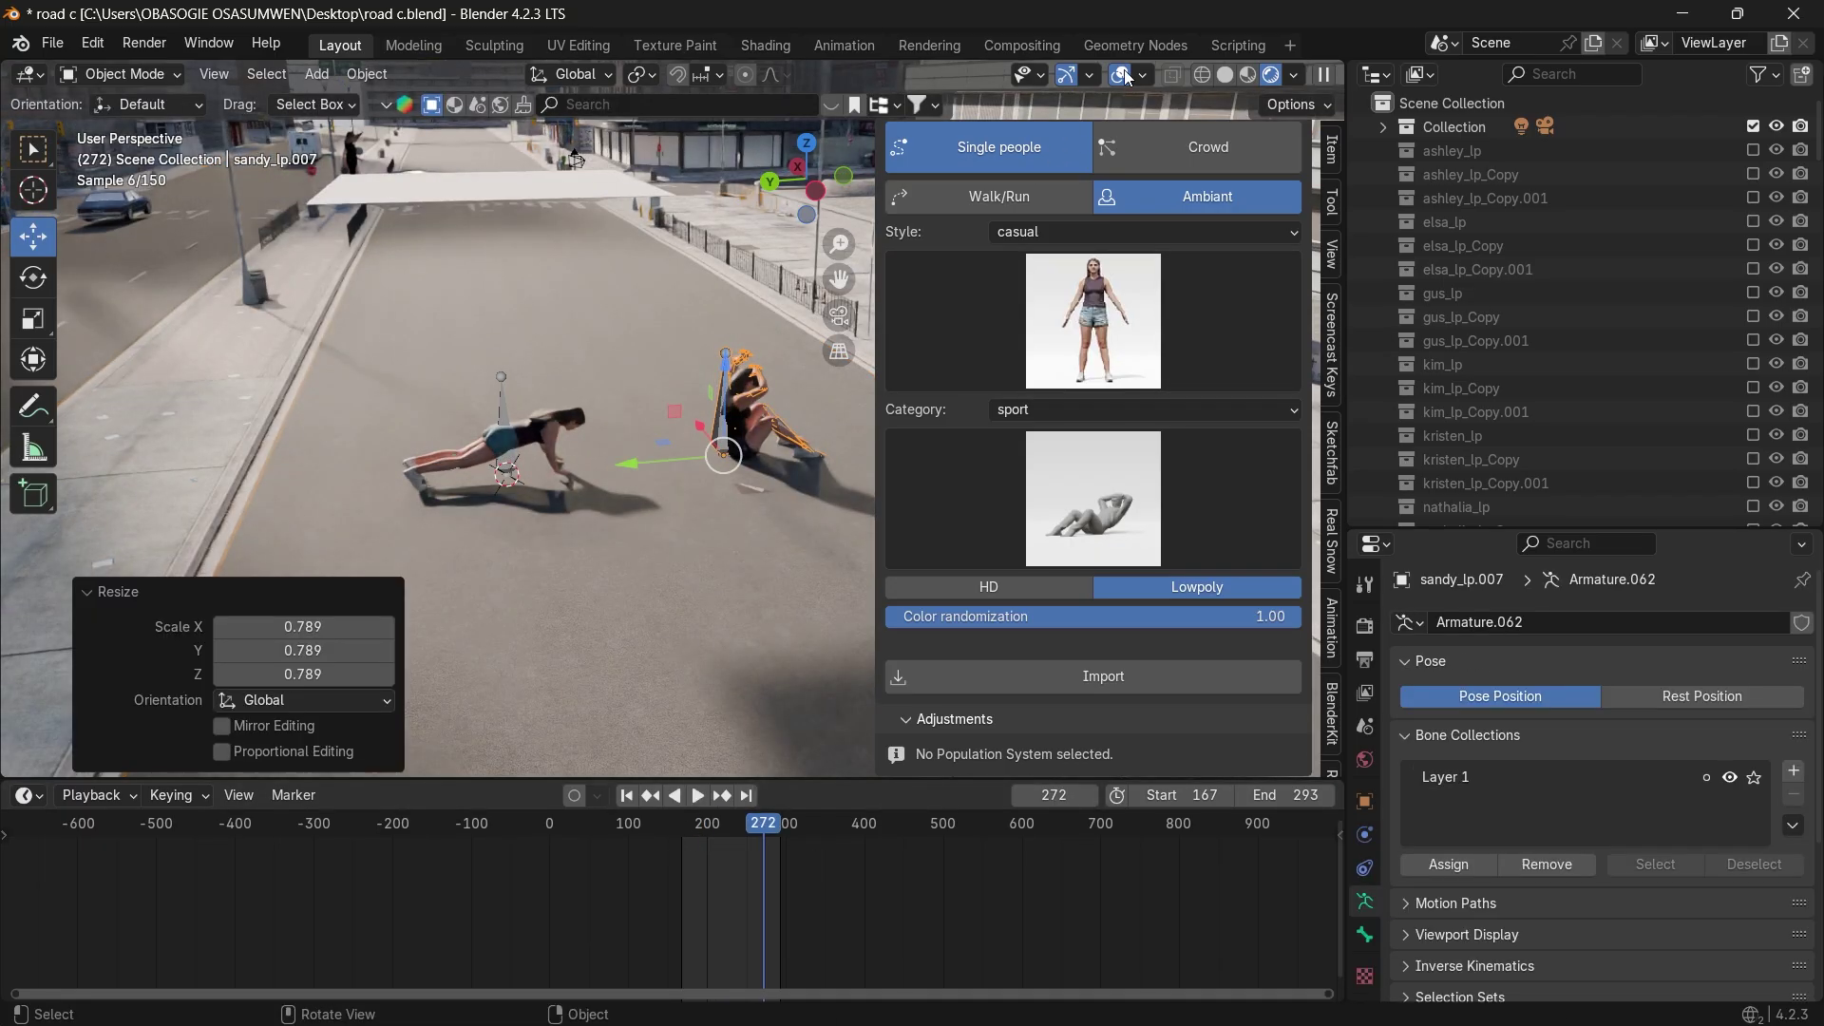
{"action": "key", "text": "space"}
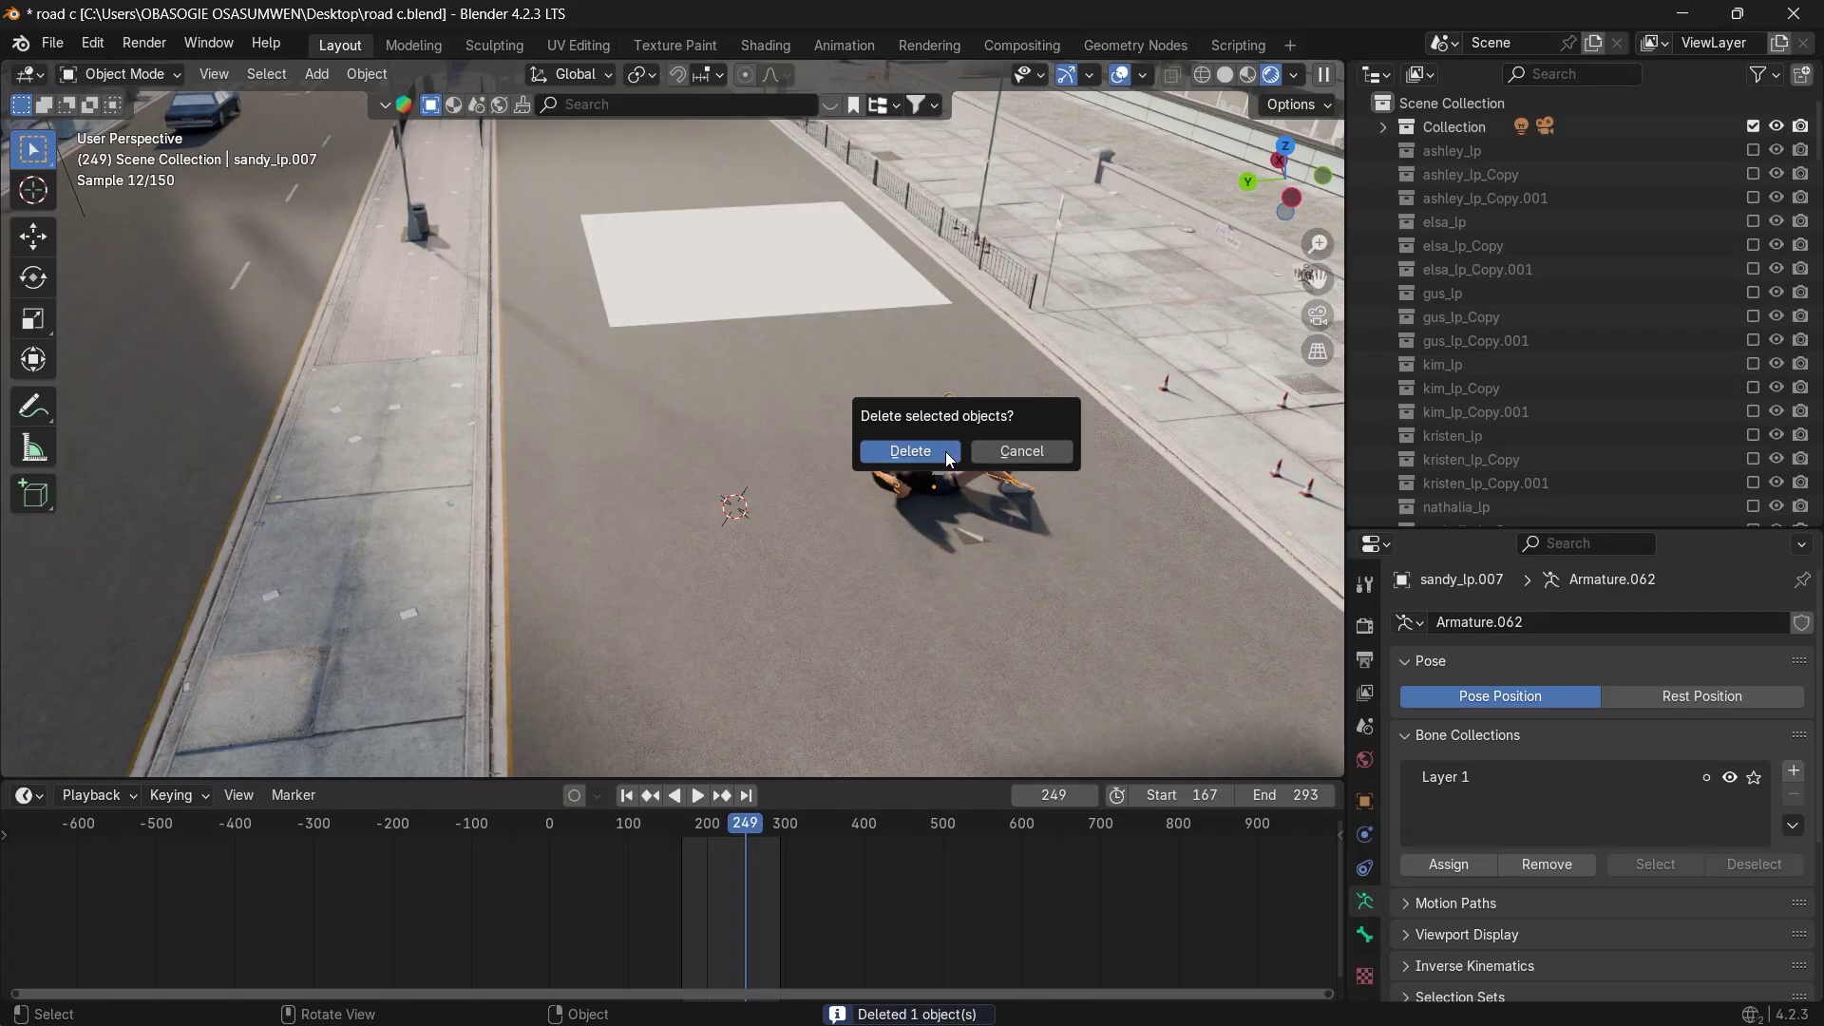
Delete the remaining exercise figure and the other demo object from the road.
{"action": "key", "text": "Return"}
{"action": "middle_click_drag", "start_coordinate": [767, 270], "coordinate": [642, 365]}
{"action": "left_click", "coordinate": [639, 359]}
{"action": "key", "text": "x"}
{"action": "left_click", "coordinate": [639, 359]}
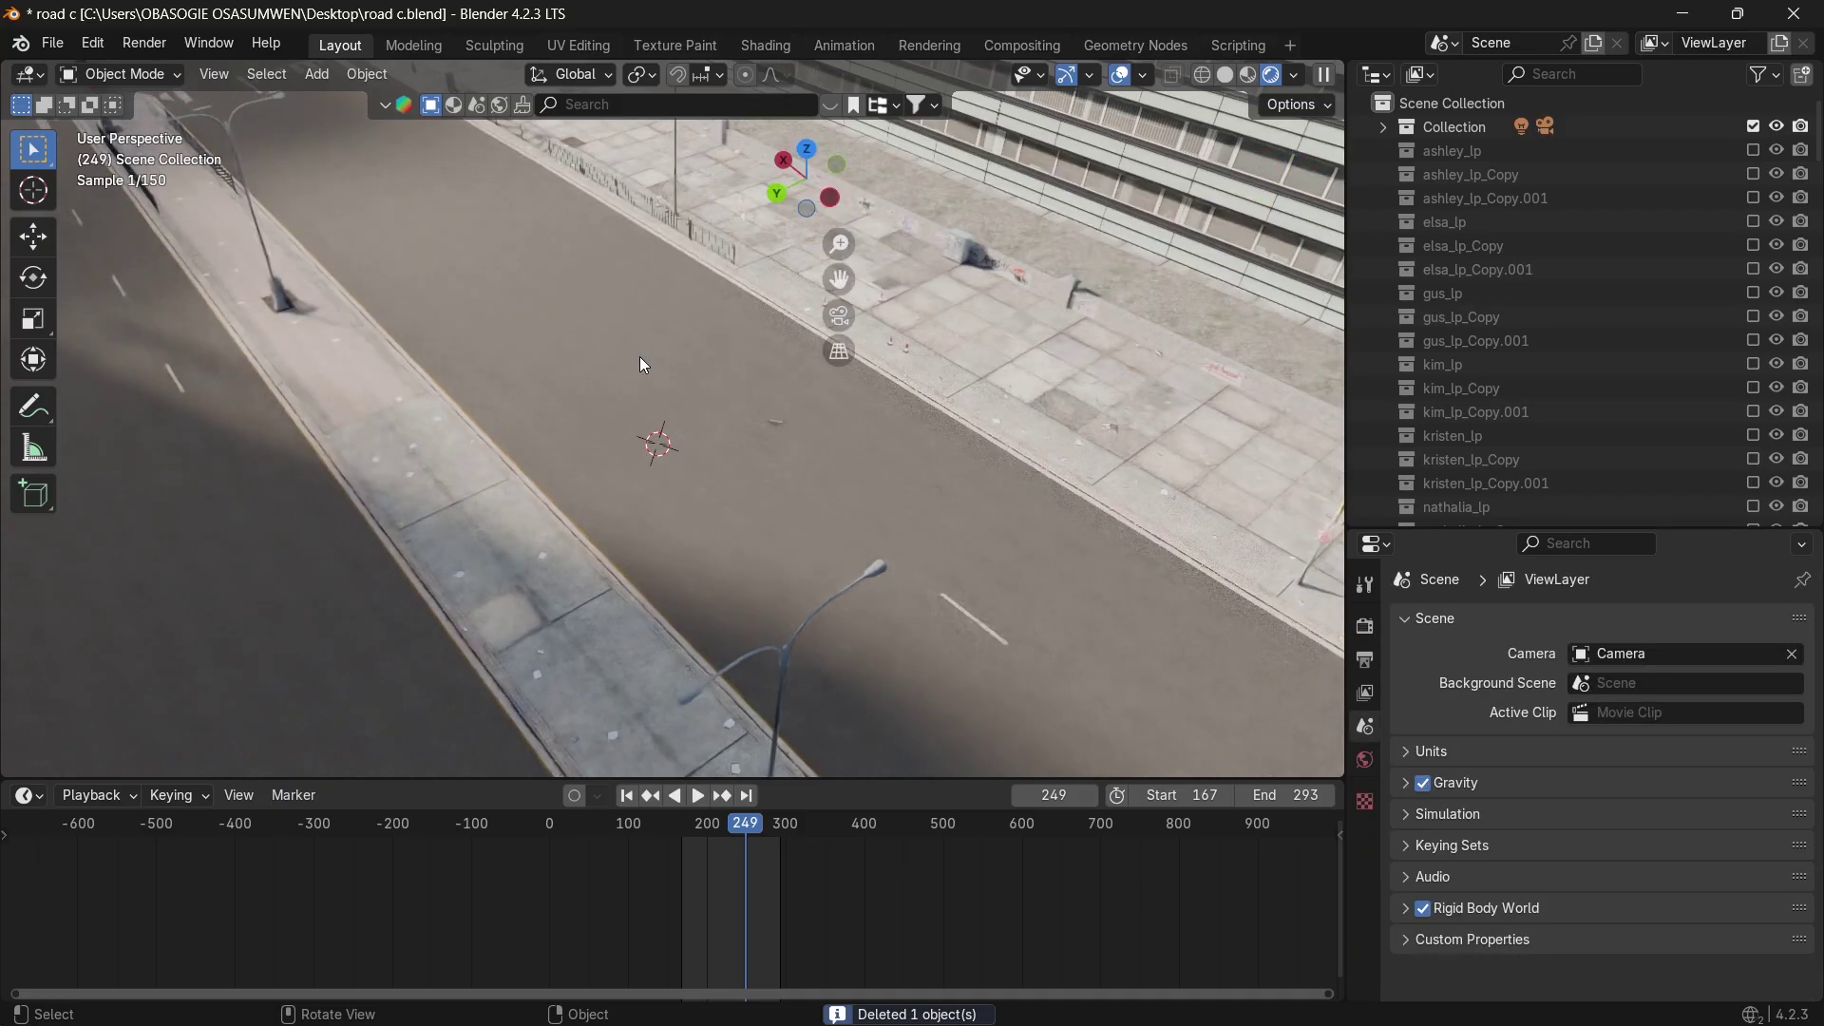
Reopen the Population settings and switch from single people to a crowd in Group mode.
{"action": "key", "text": "n"}
{"action": "scroll", "coordinate": [1088, 406], "scroll_direction": "up", "scroll_amount": 3}
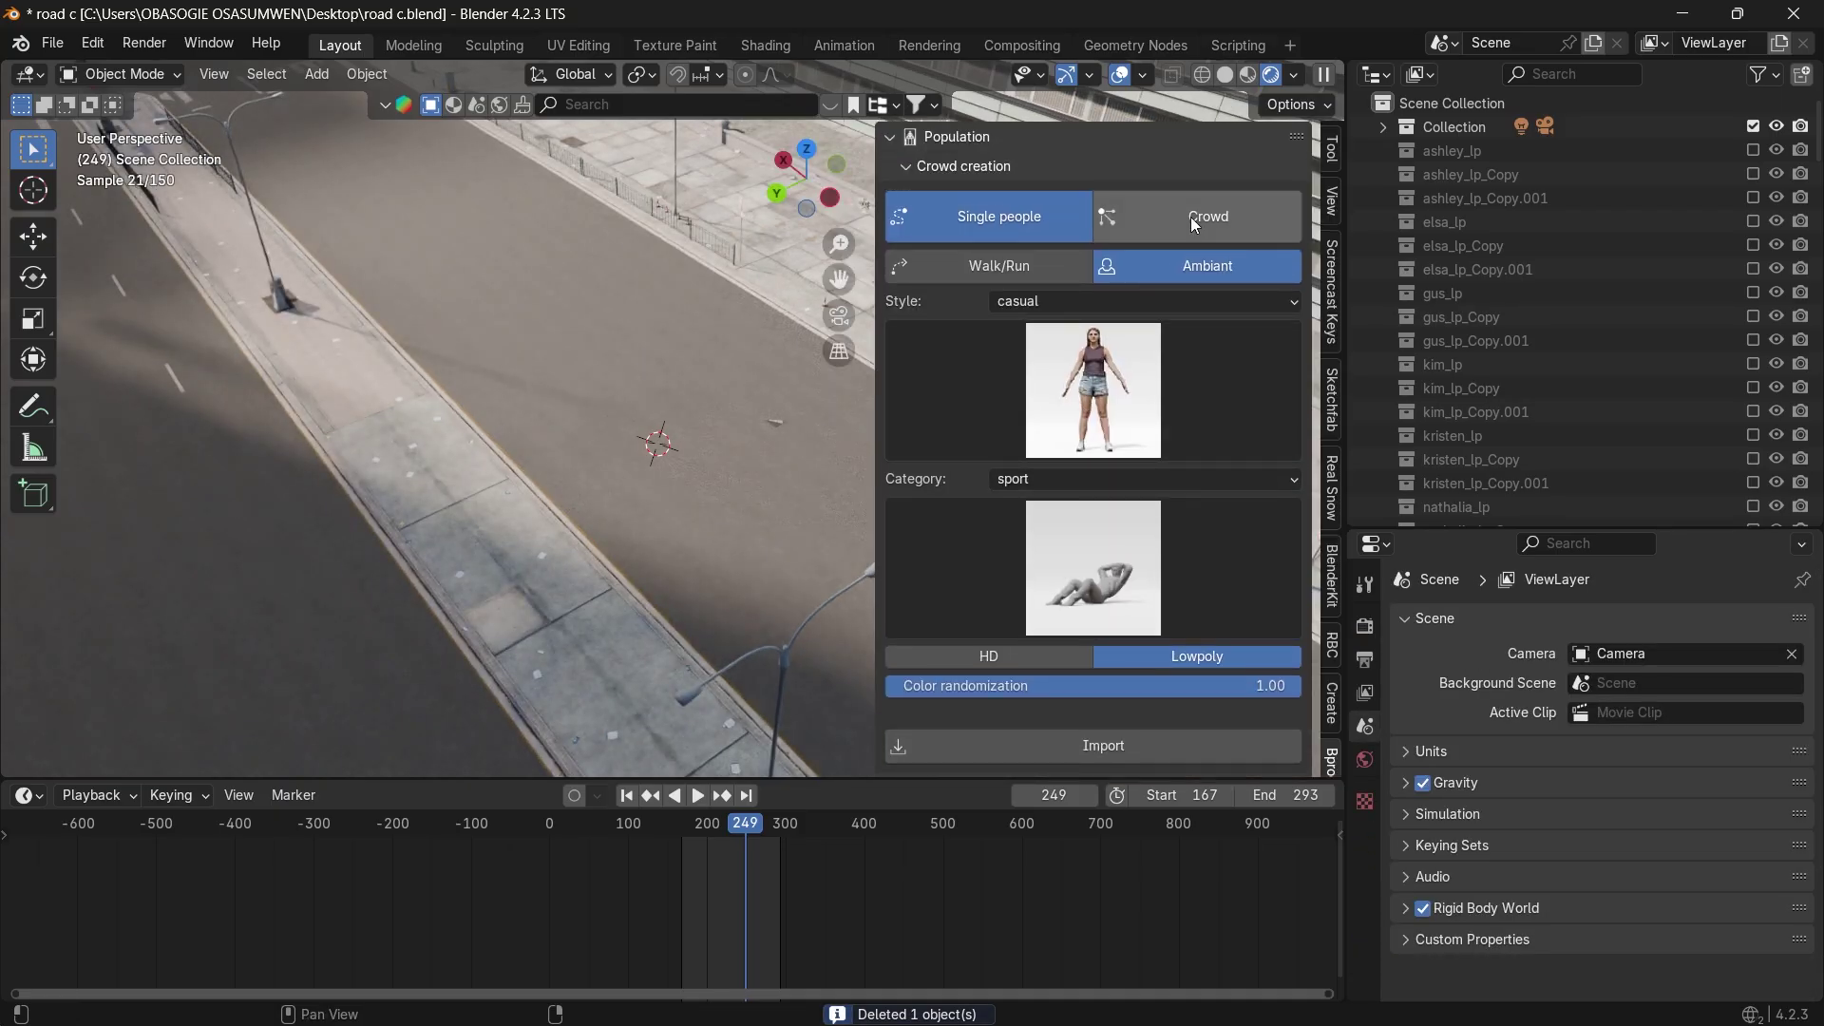
{"action": "left_click", "coordinate": [1194, 221]}
{"action": "left_click", "coordinate": [1099, 349]}
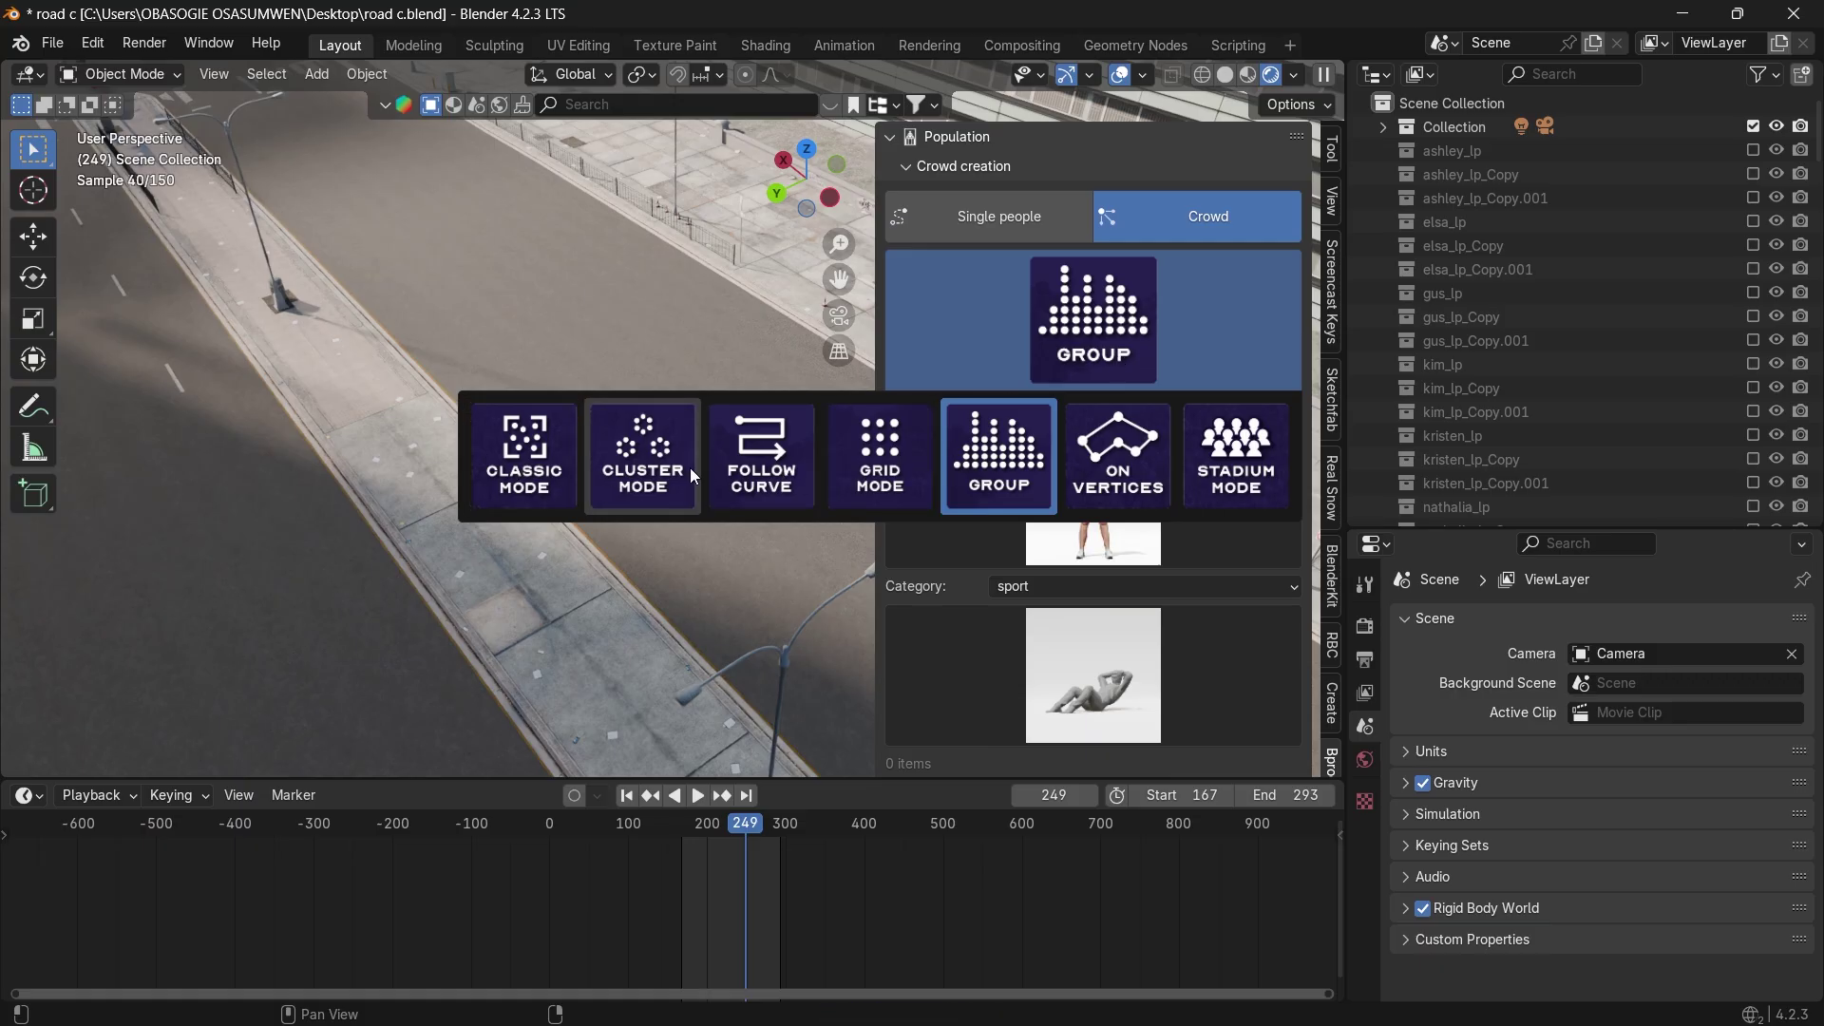
{"action": "left_click", "coordinate": [998, 476]}
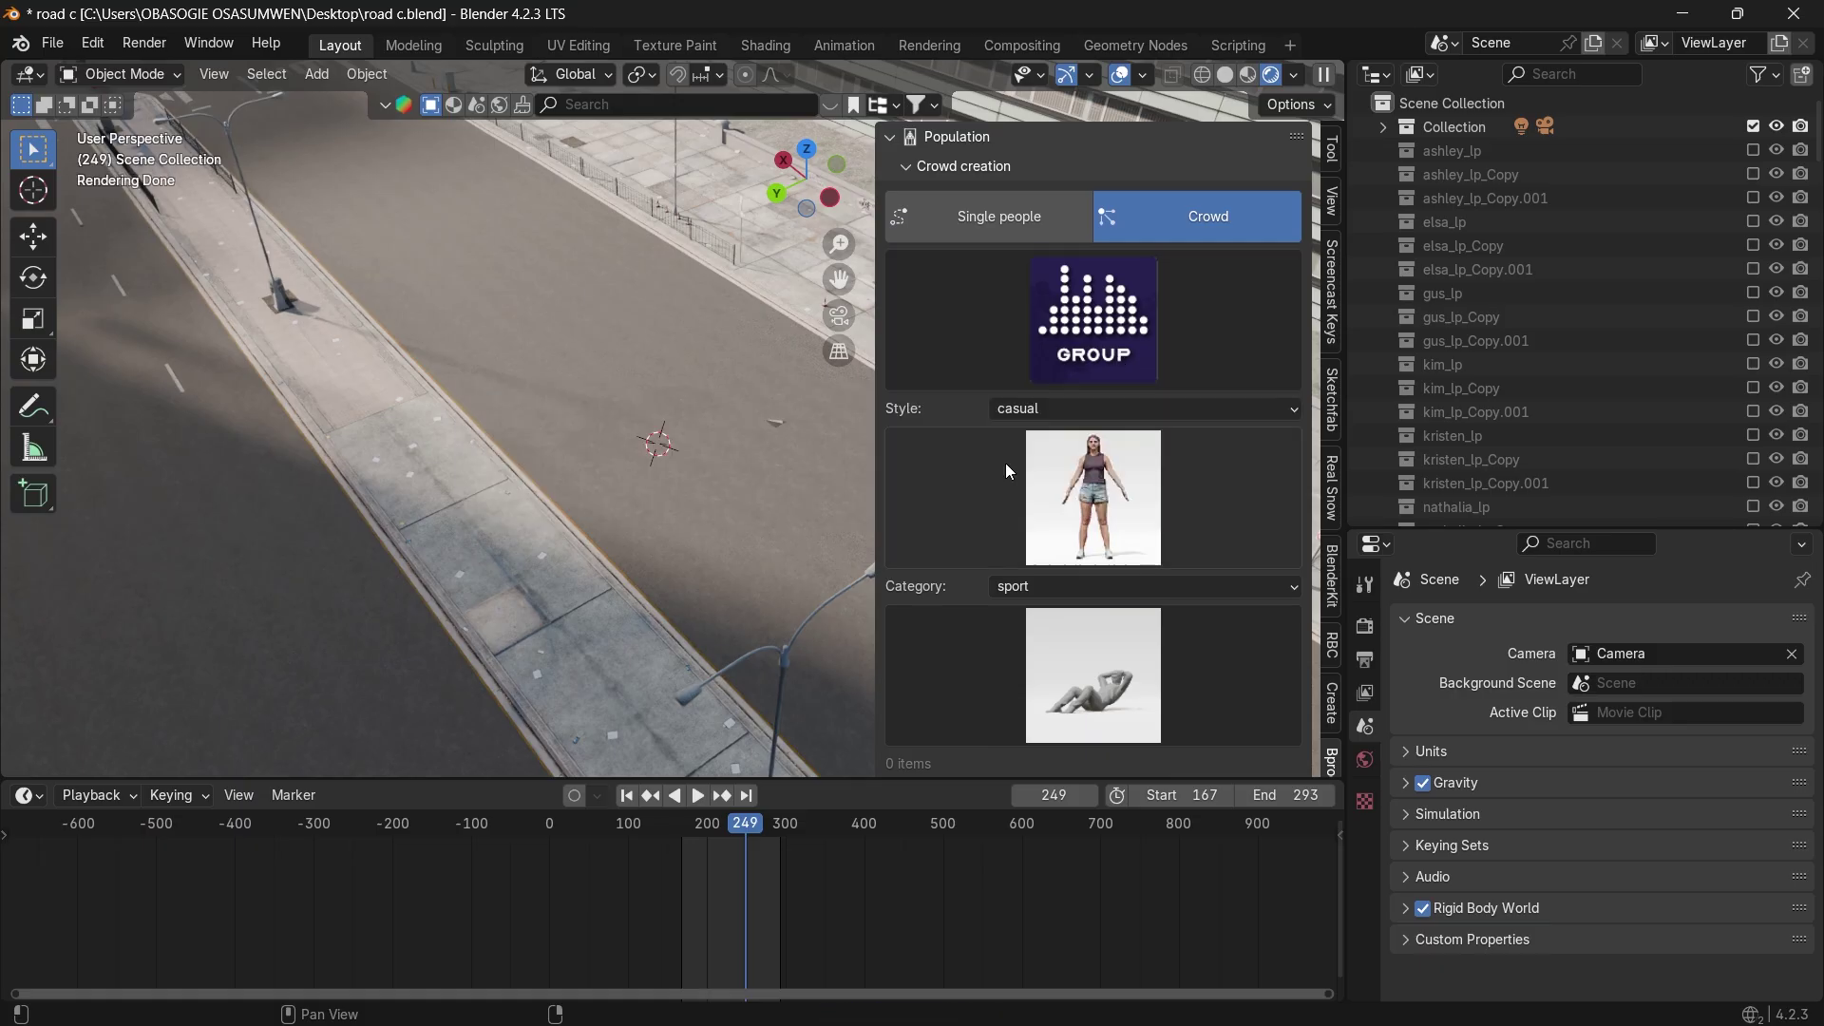
Choose the push ups animation for sandy and add this person to the group's list.
{"action": "scroll", "coordinate": [1126, 526], "scroll_direction": "down", "scroll_amount": 4}
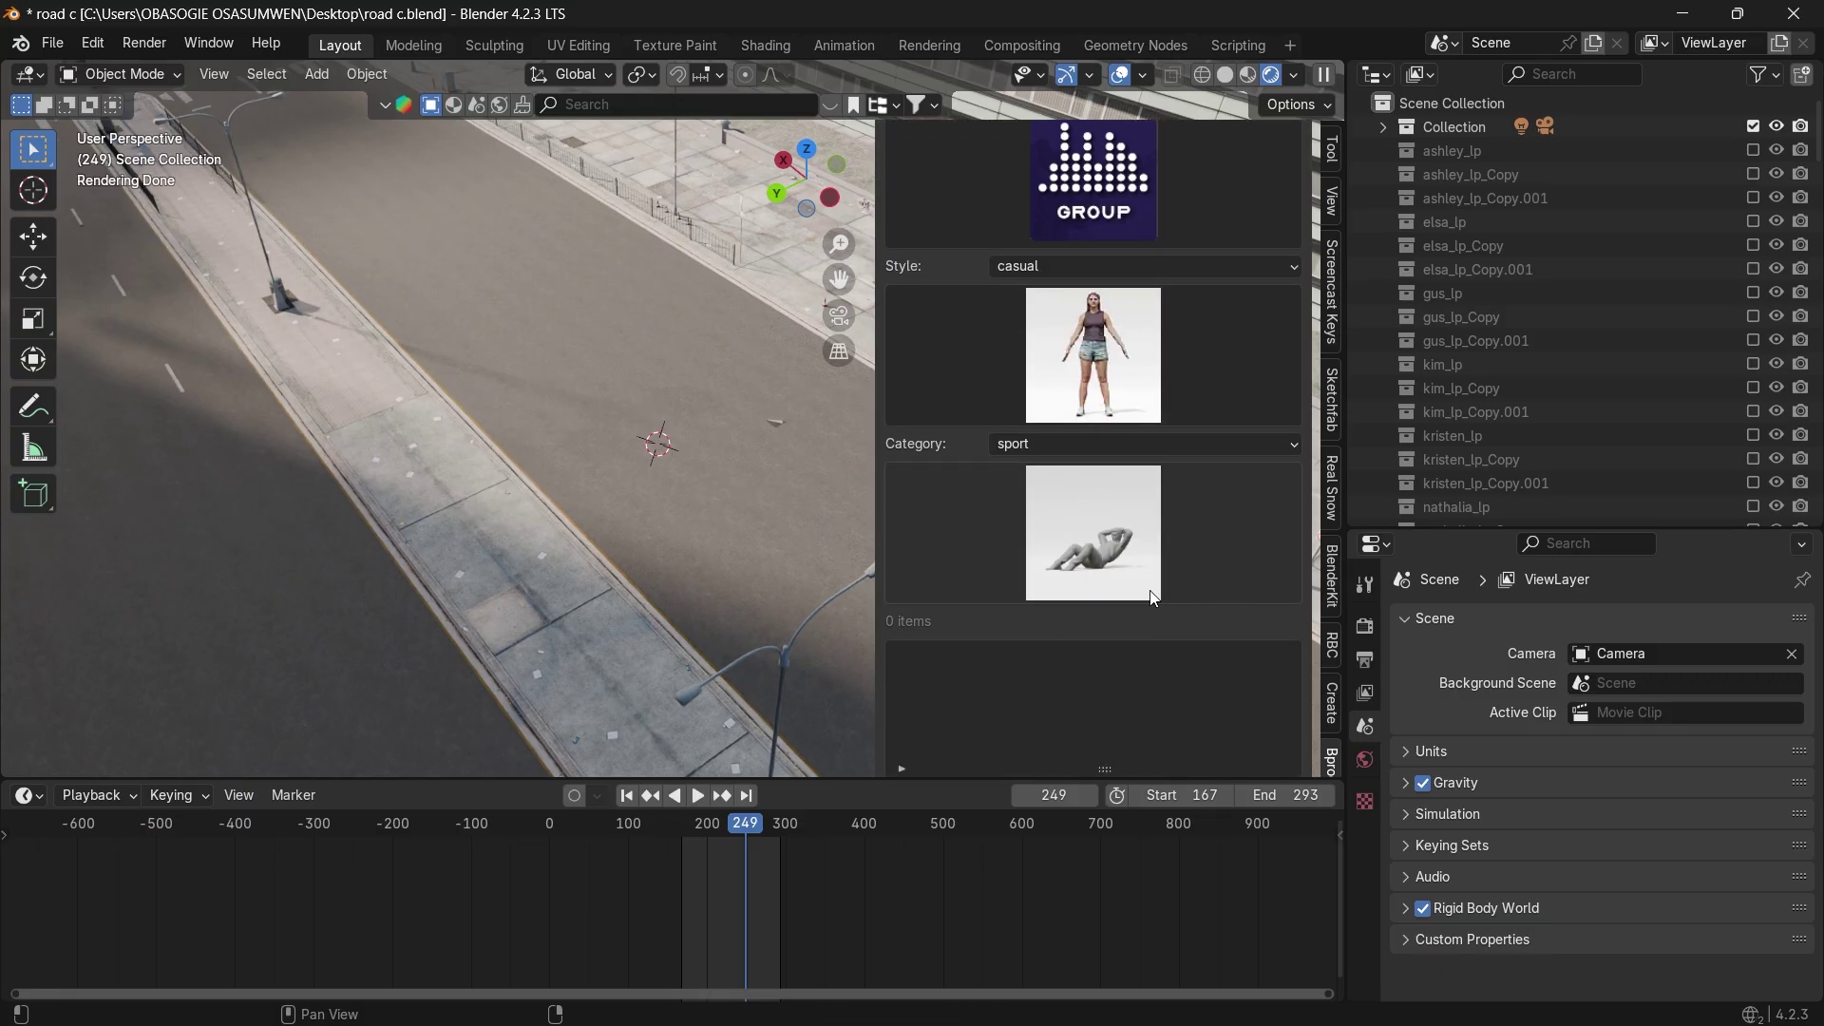
{"action": "left_click", "coordinate": [1066, 572]}
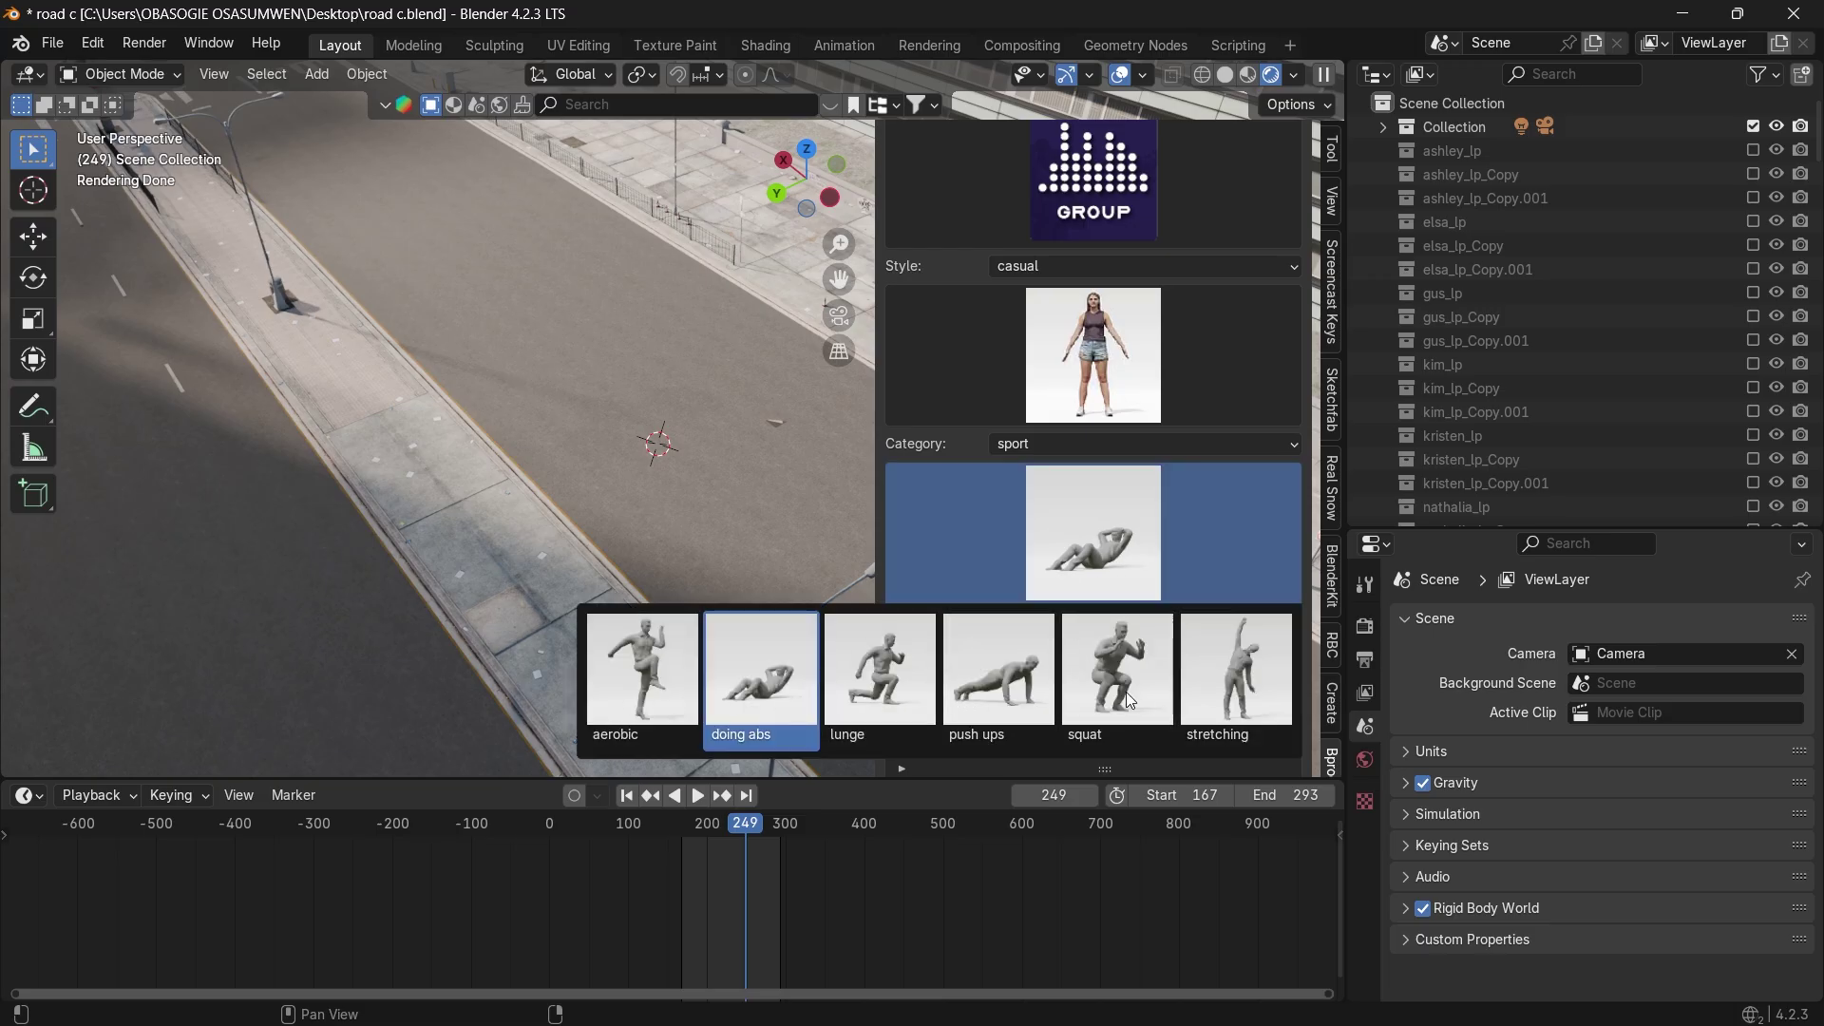
{"action": "left_click", "coordinate": [1010, 692]}
{"action": "left_click", "coordinate": [1137, 346]}
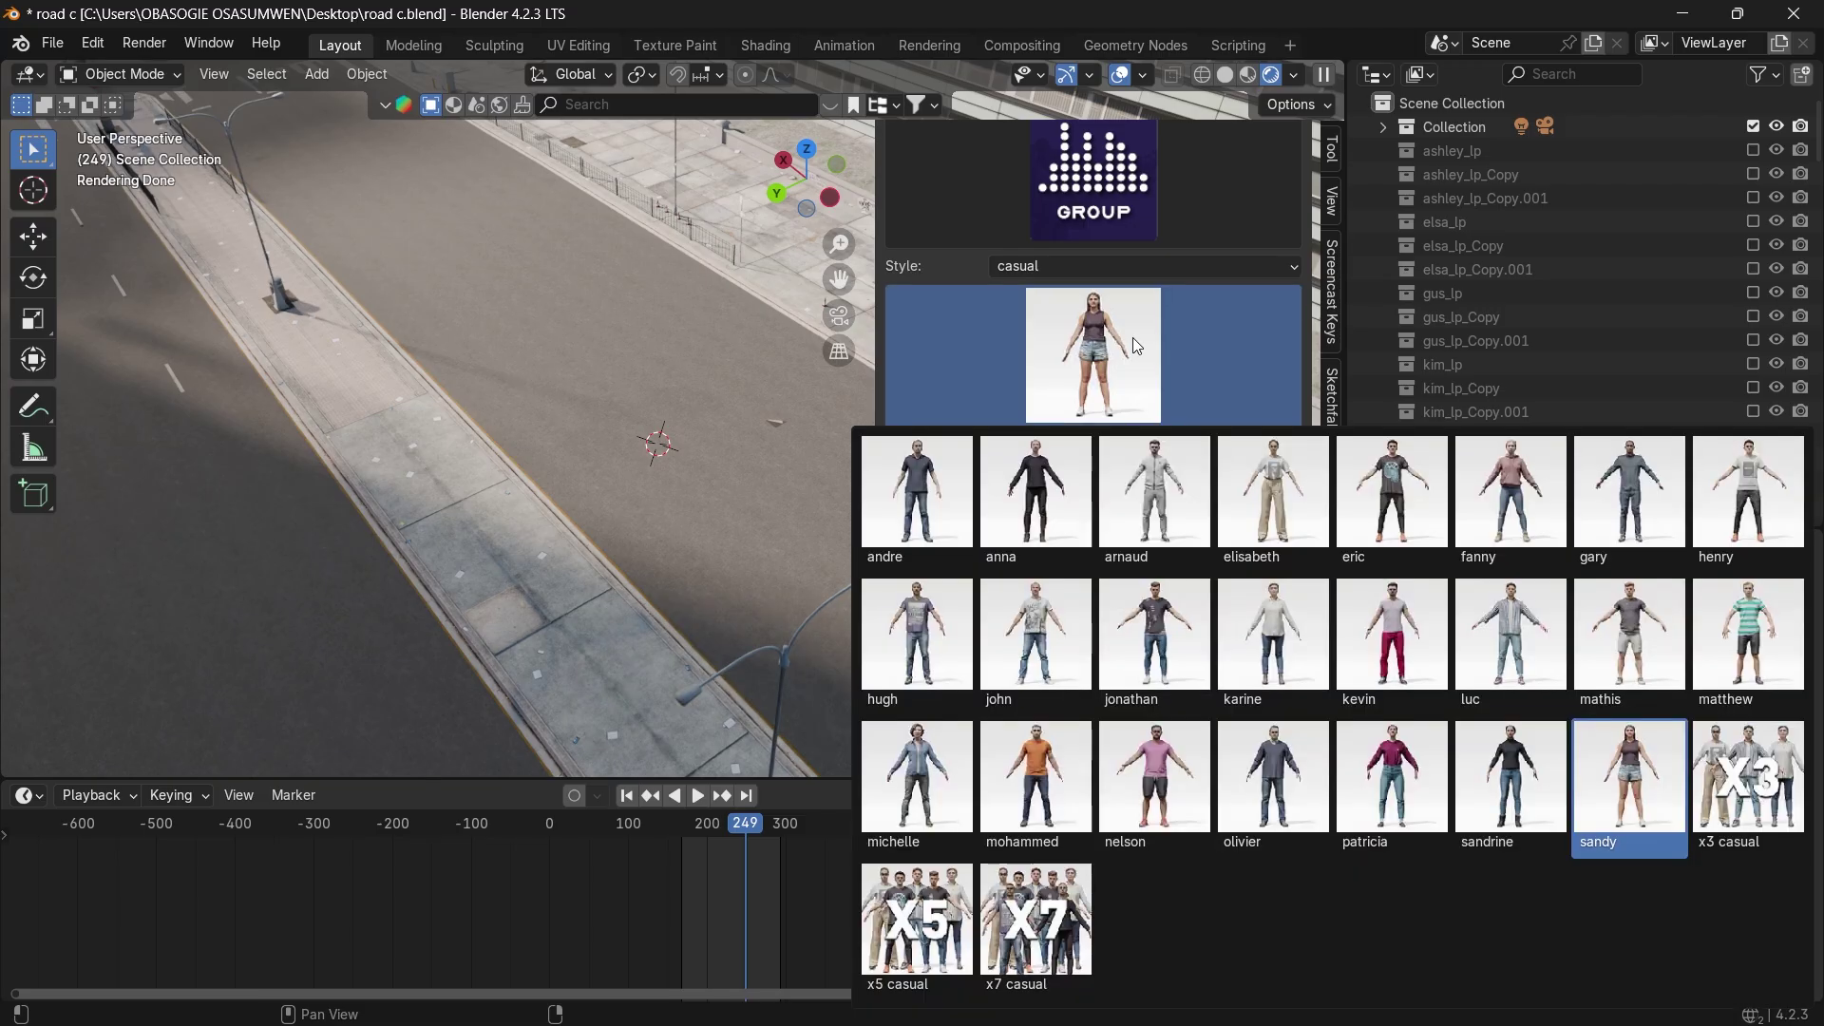
{"action": "left_click", "coordinate": [1133, 338]}
{"action": "scroll", "coordinate": [1052, 576], "scroll_direction": "down", "scroll_amount": 5}
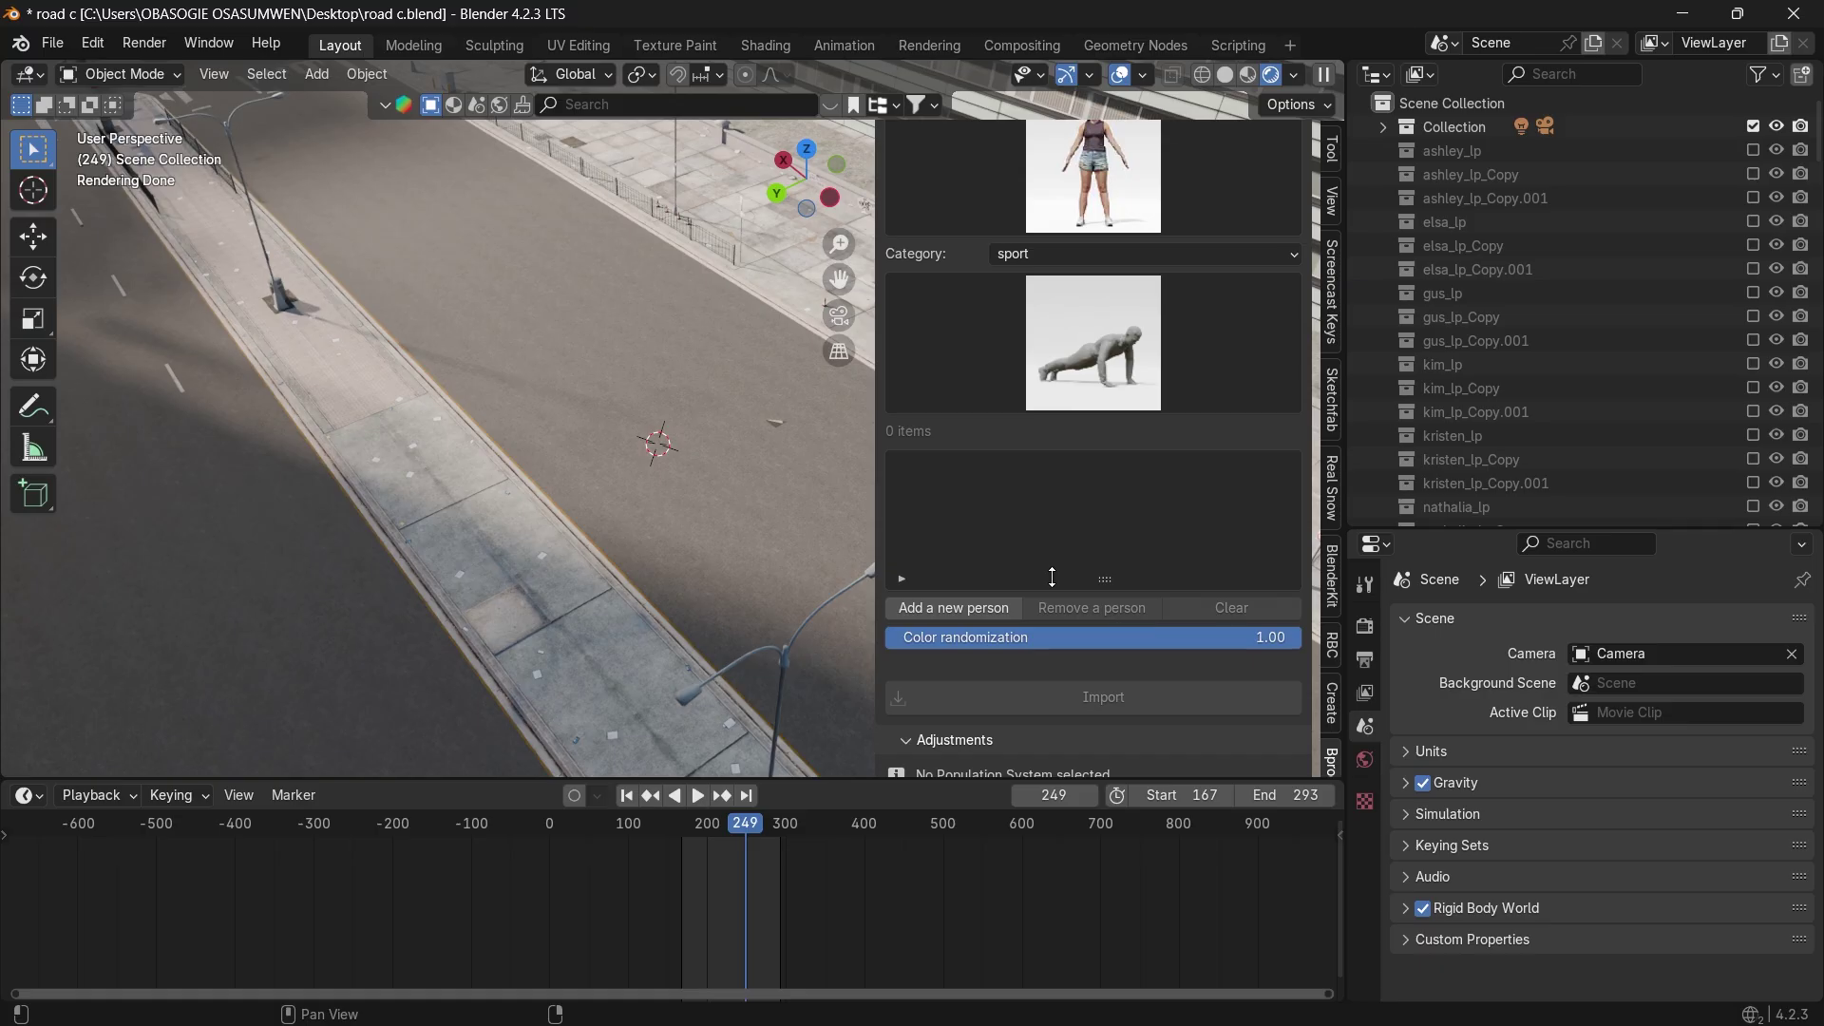
{"action": "scroll", "coordinate": [682, 419], "scroll_direction": "down", "scroll_amount": 2}
{"action": "scroll", "coordinate": [1040, 682], "scroll_direction": "down", "scroll_amount": 1}
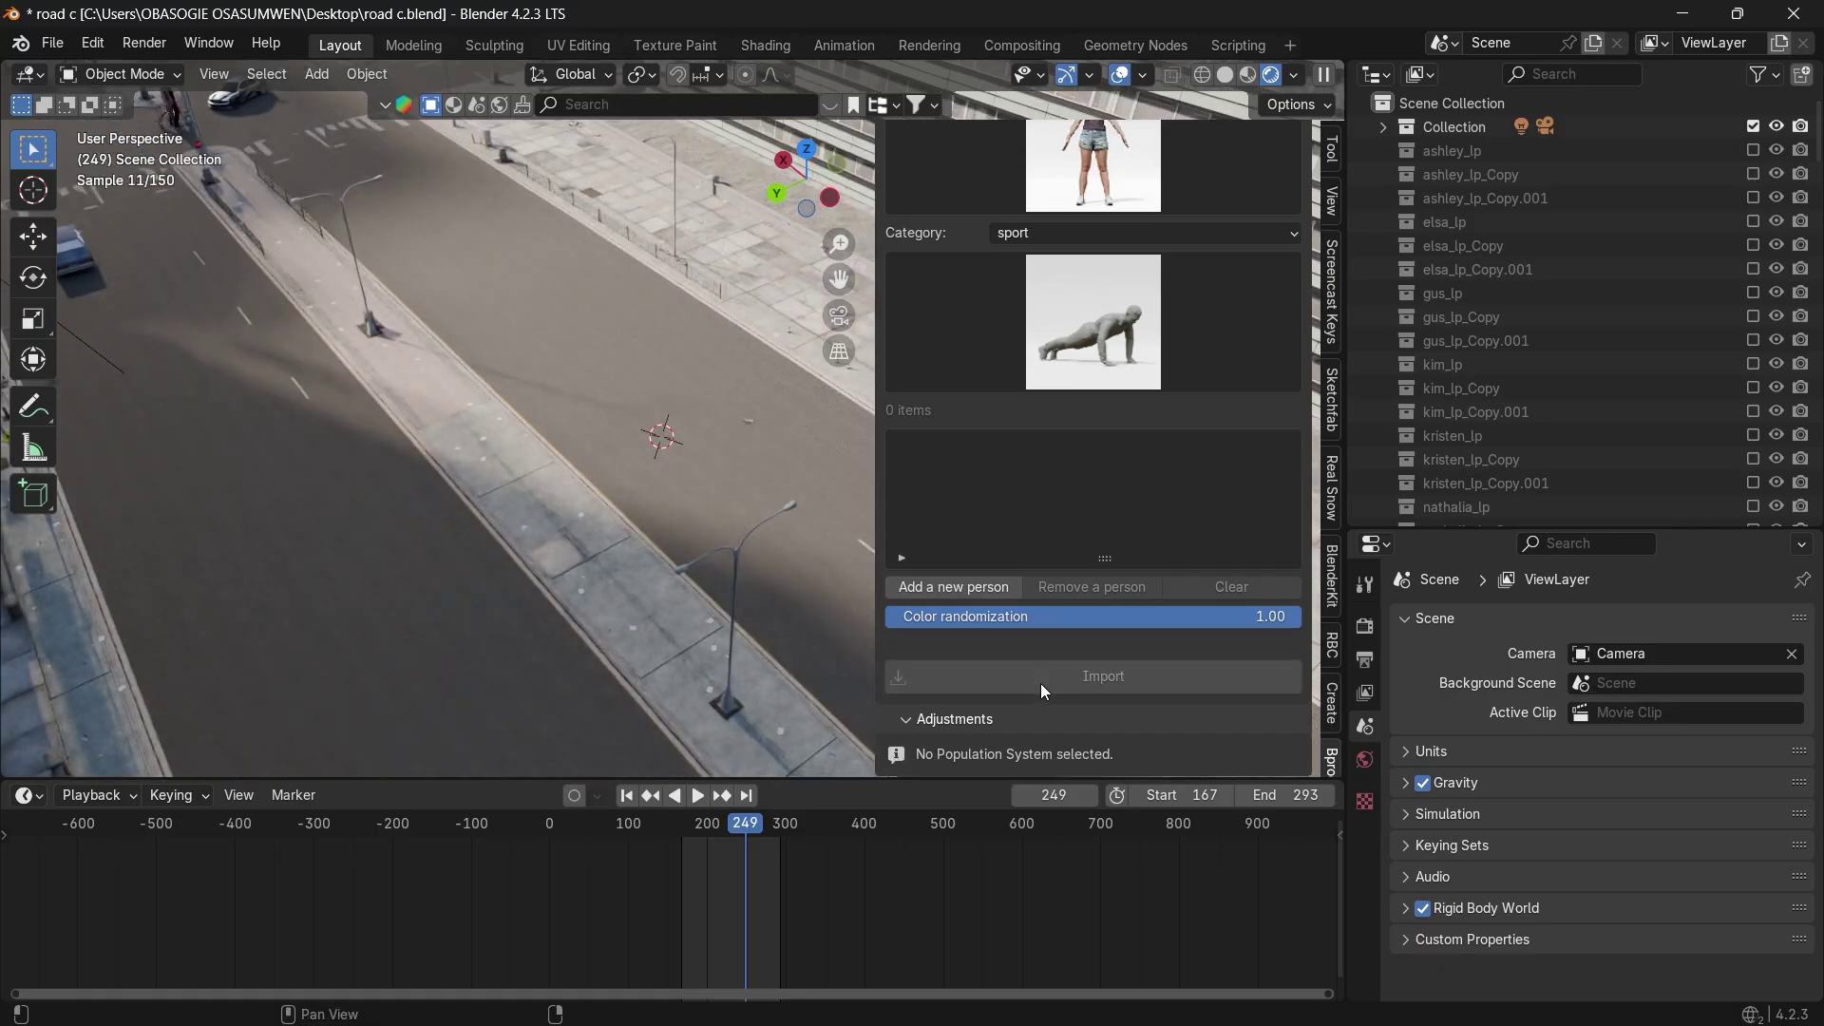
{"action": "left_click", "coordinate": [974, 585]}
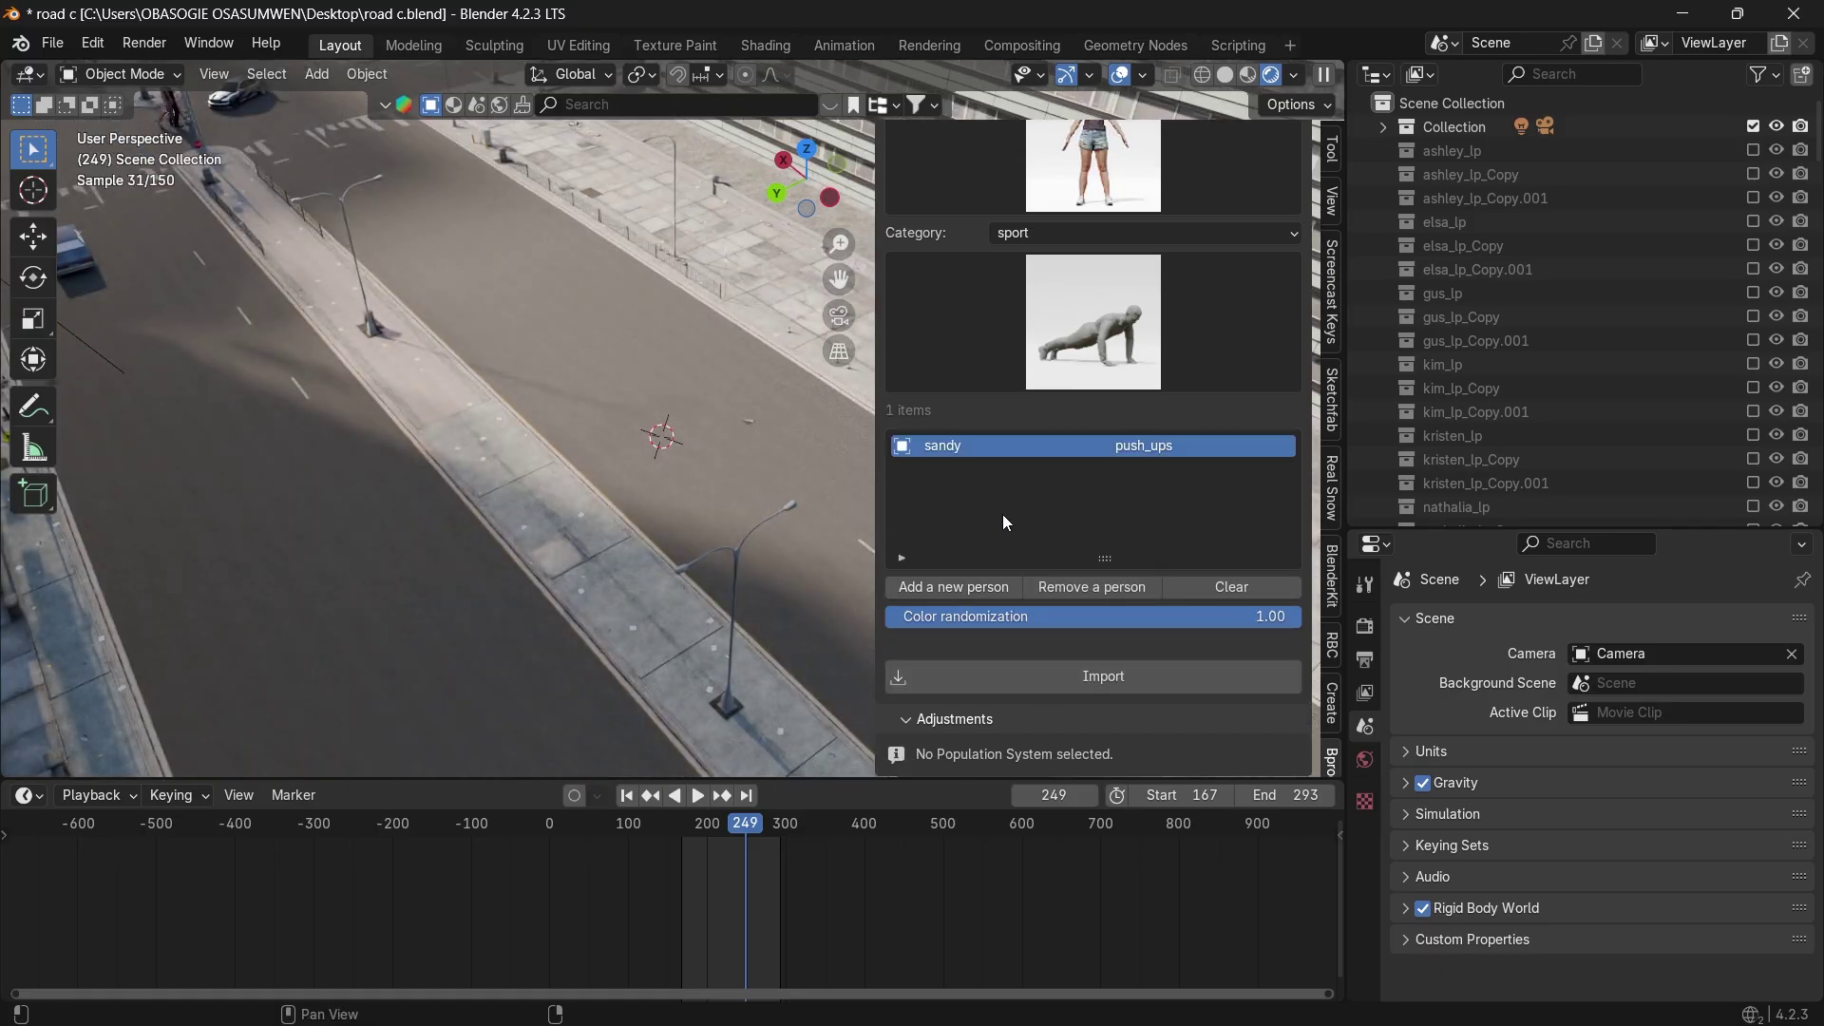
Import the push-up group as a crowd and view it at the street junction.
{"action": "left_click", "coordinate": [1036, 678]}
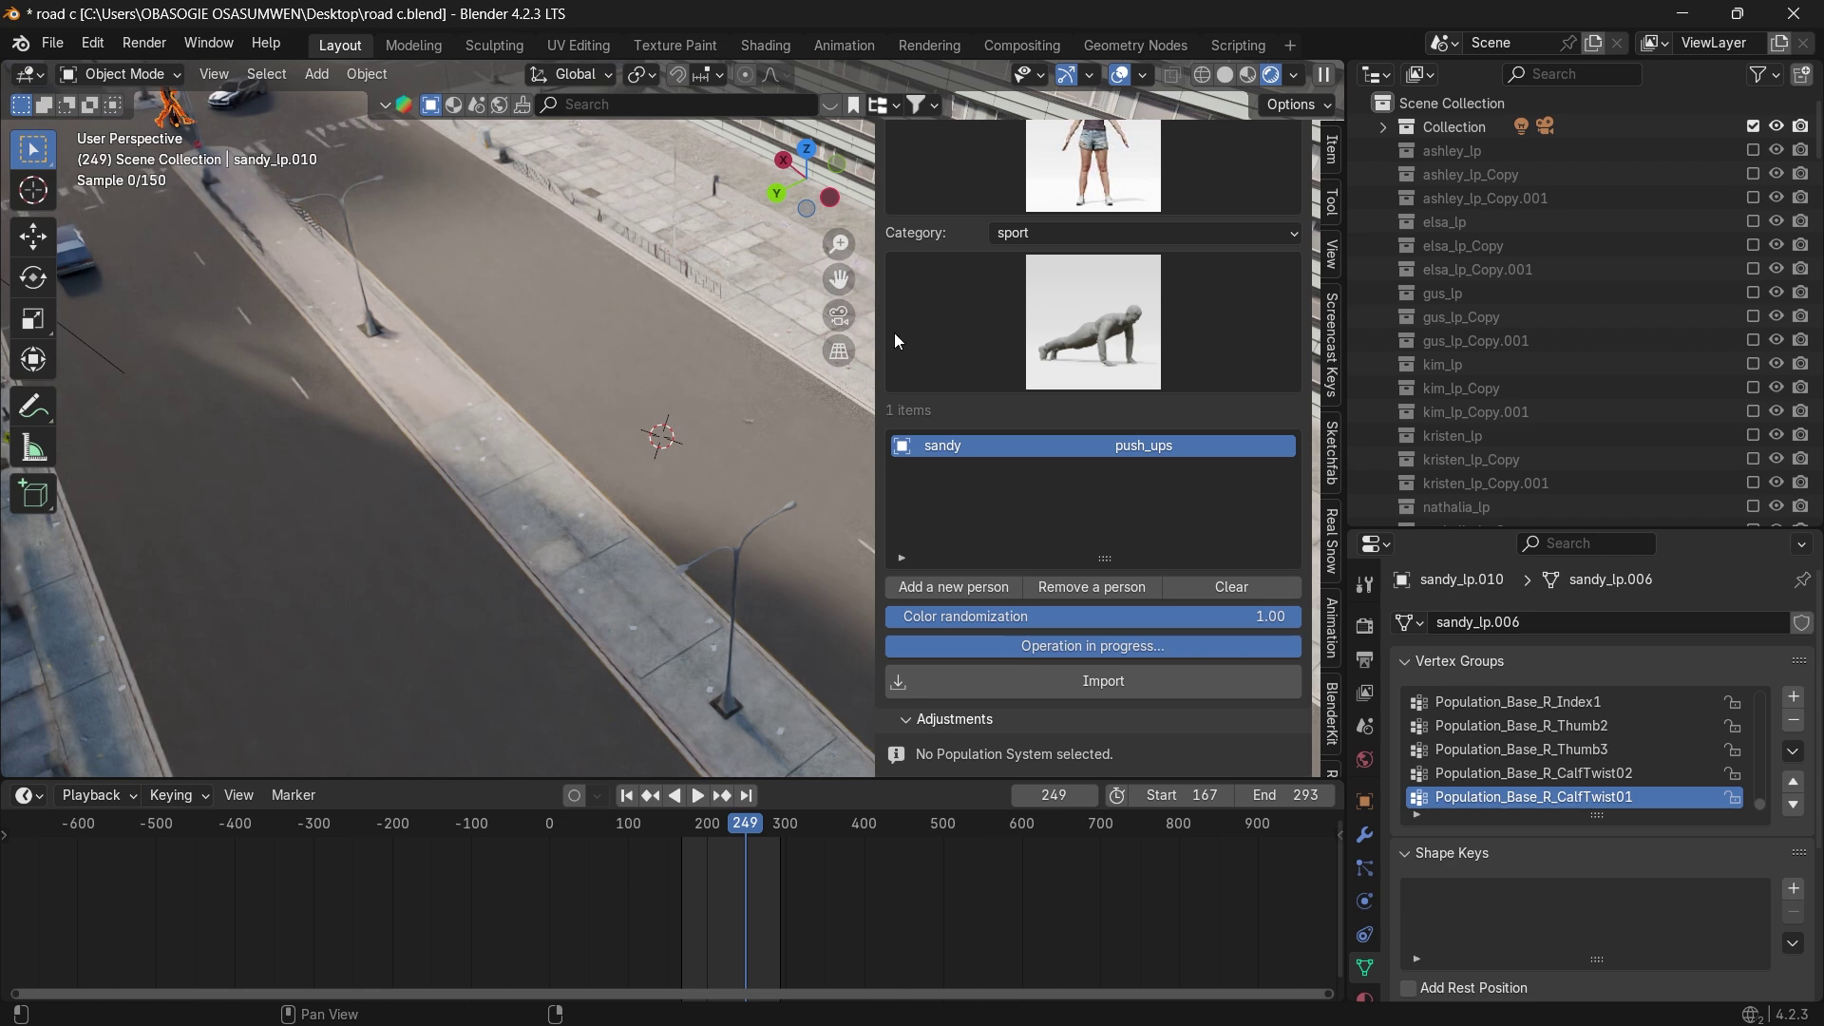
{"action": "scroll", "coordinate": [559, 266], "scroll_direction": "down", "scroll_amount": 2}
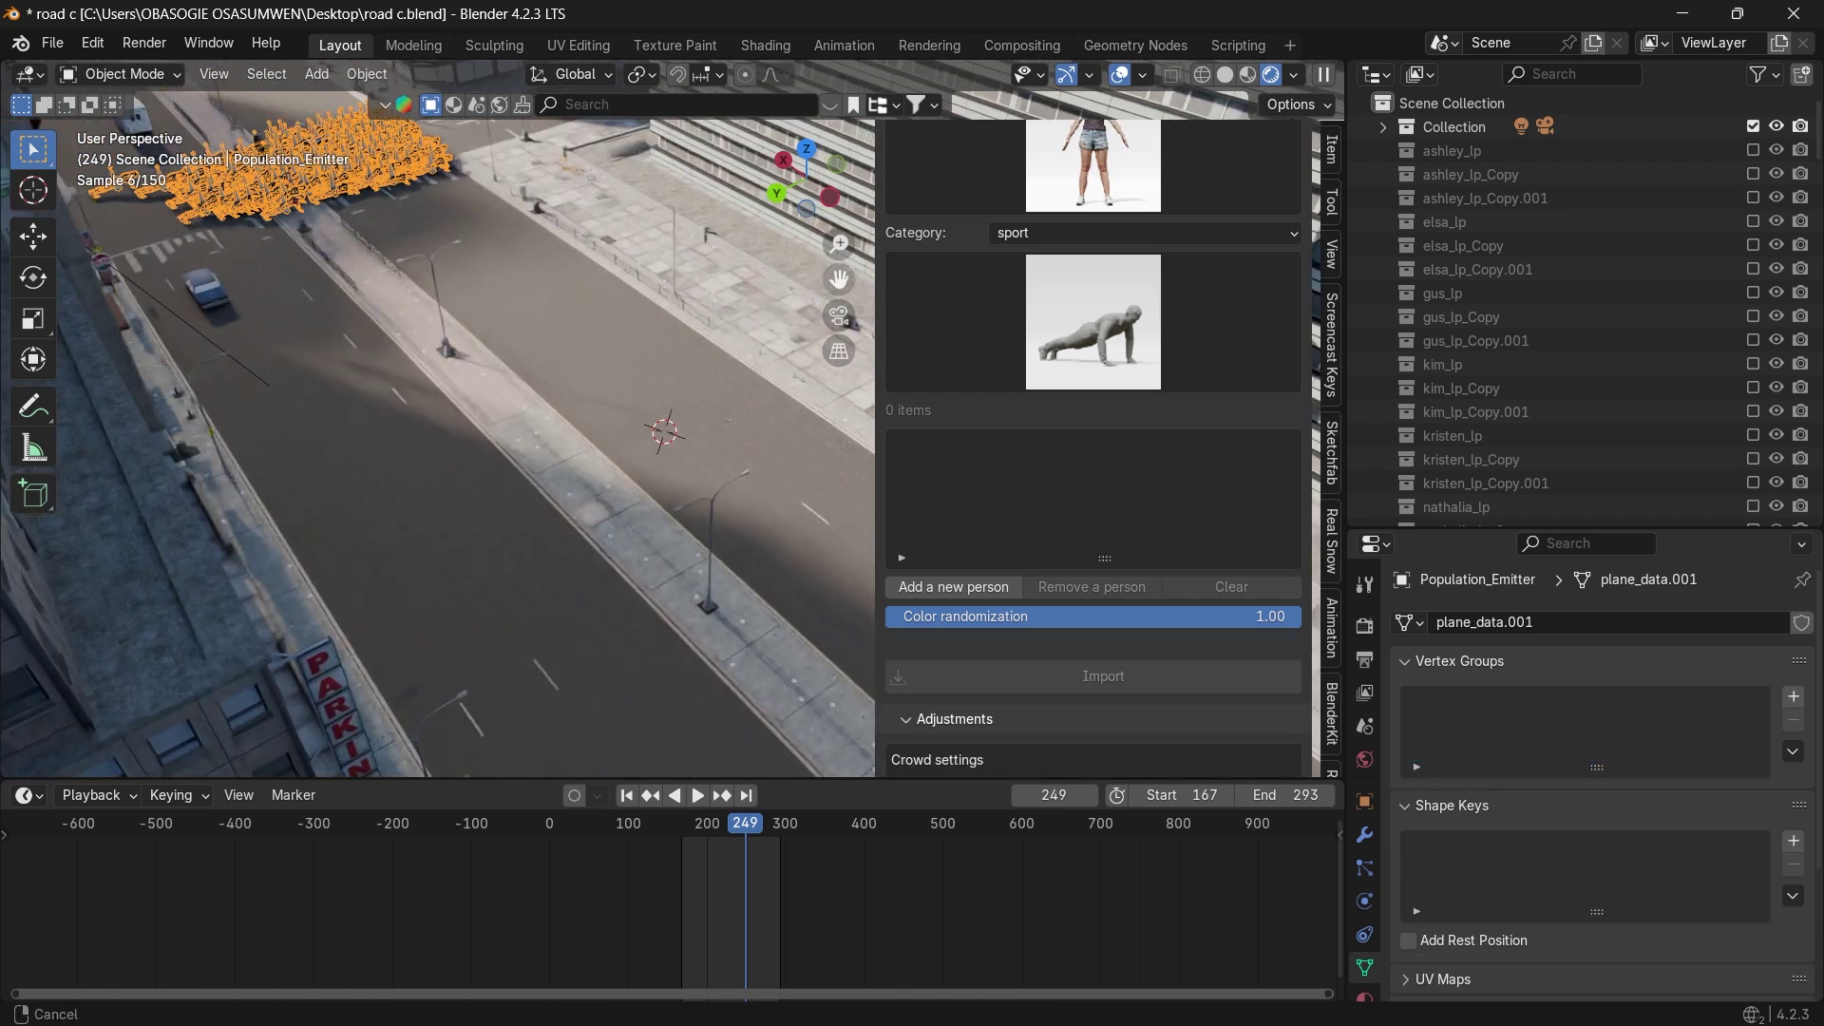
{"action": "middle_click_drag", "start_coordinate": [401, 91], "coordinate": [540, 196], "text": "shift"}
{"action": "scroll", "coordinate": [539, 197], "scroll_direction": "up", "scroll_amount": 2}
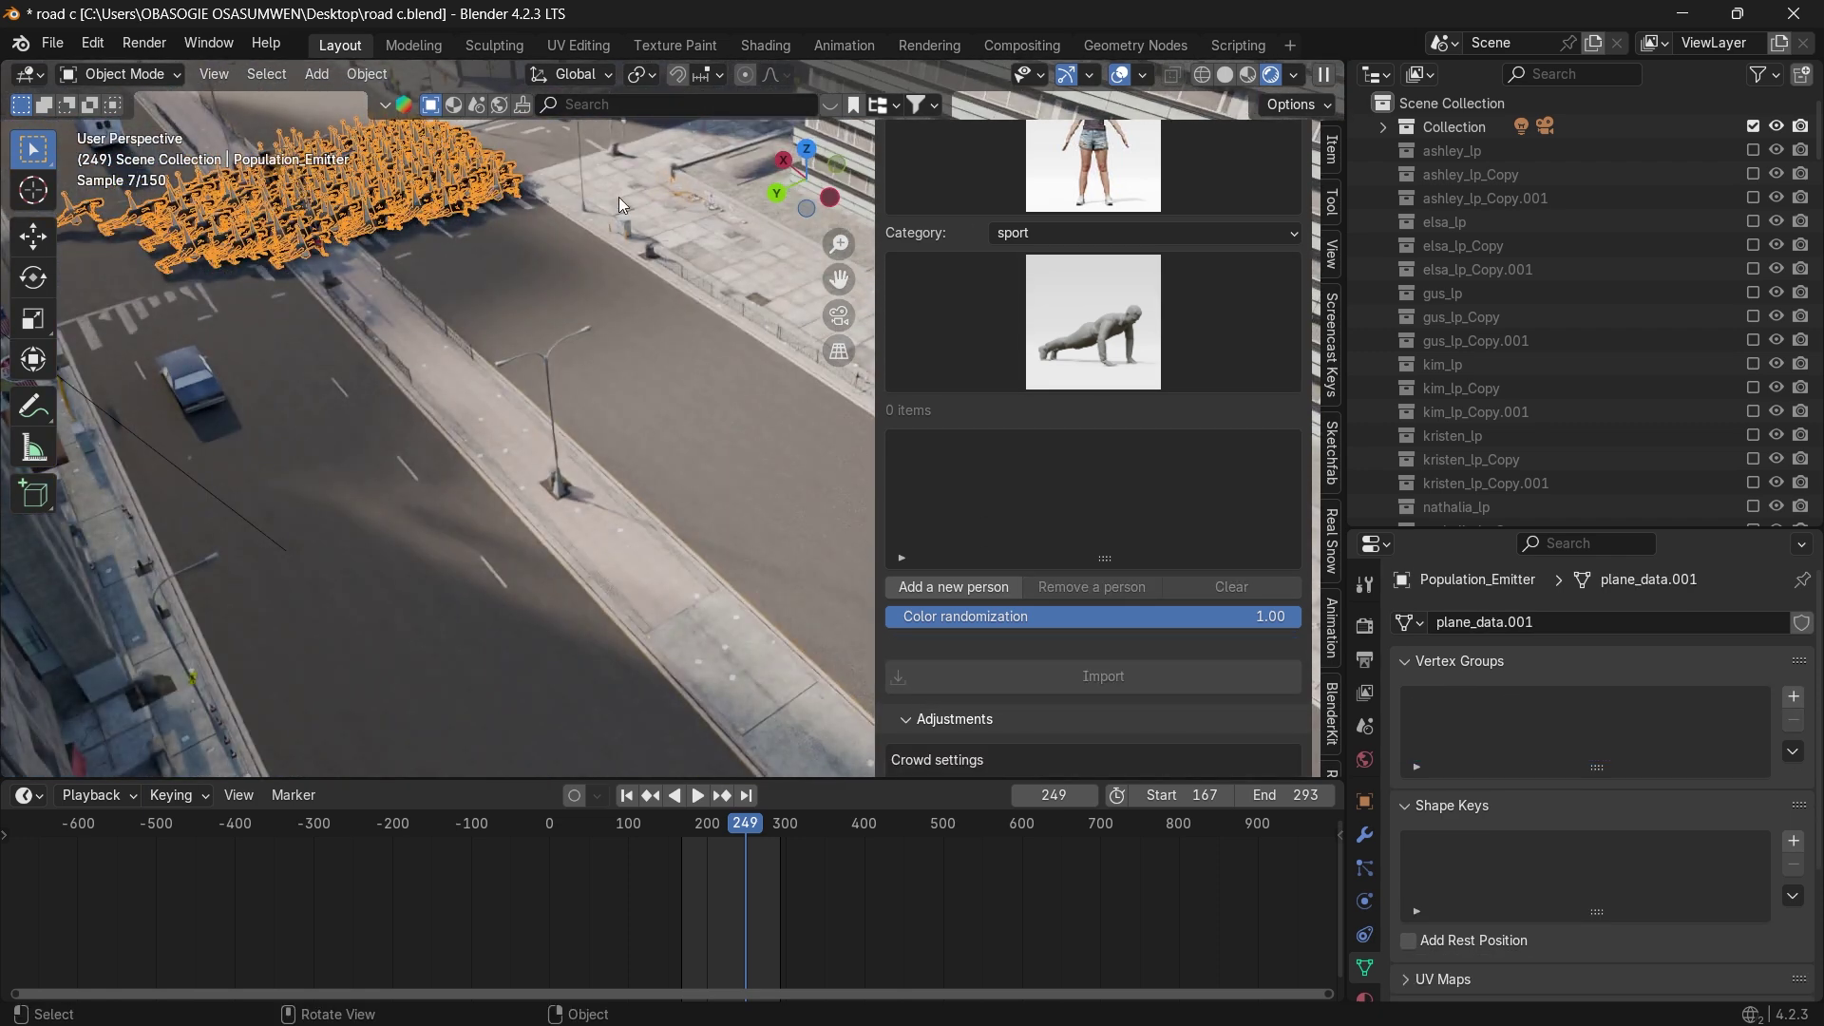
{"action": "left_click_drag", "start_coordinate": [840, 279], "coordinate": [751, 310]}
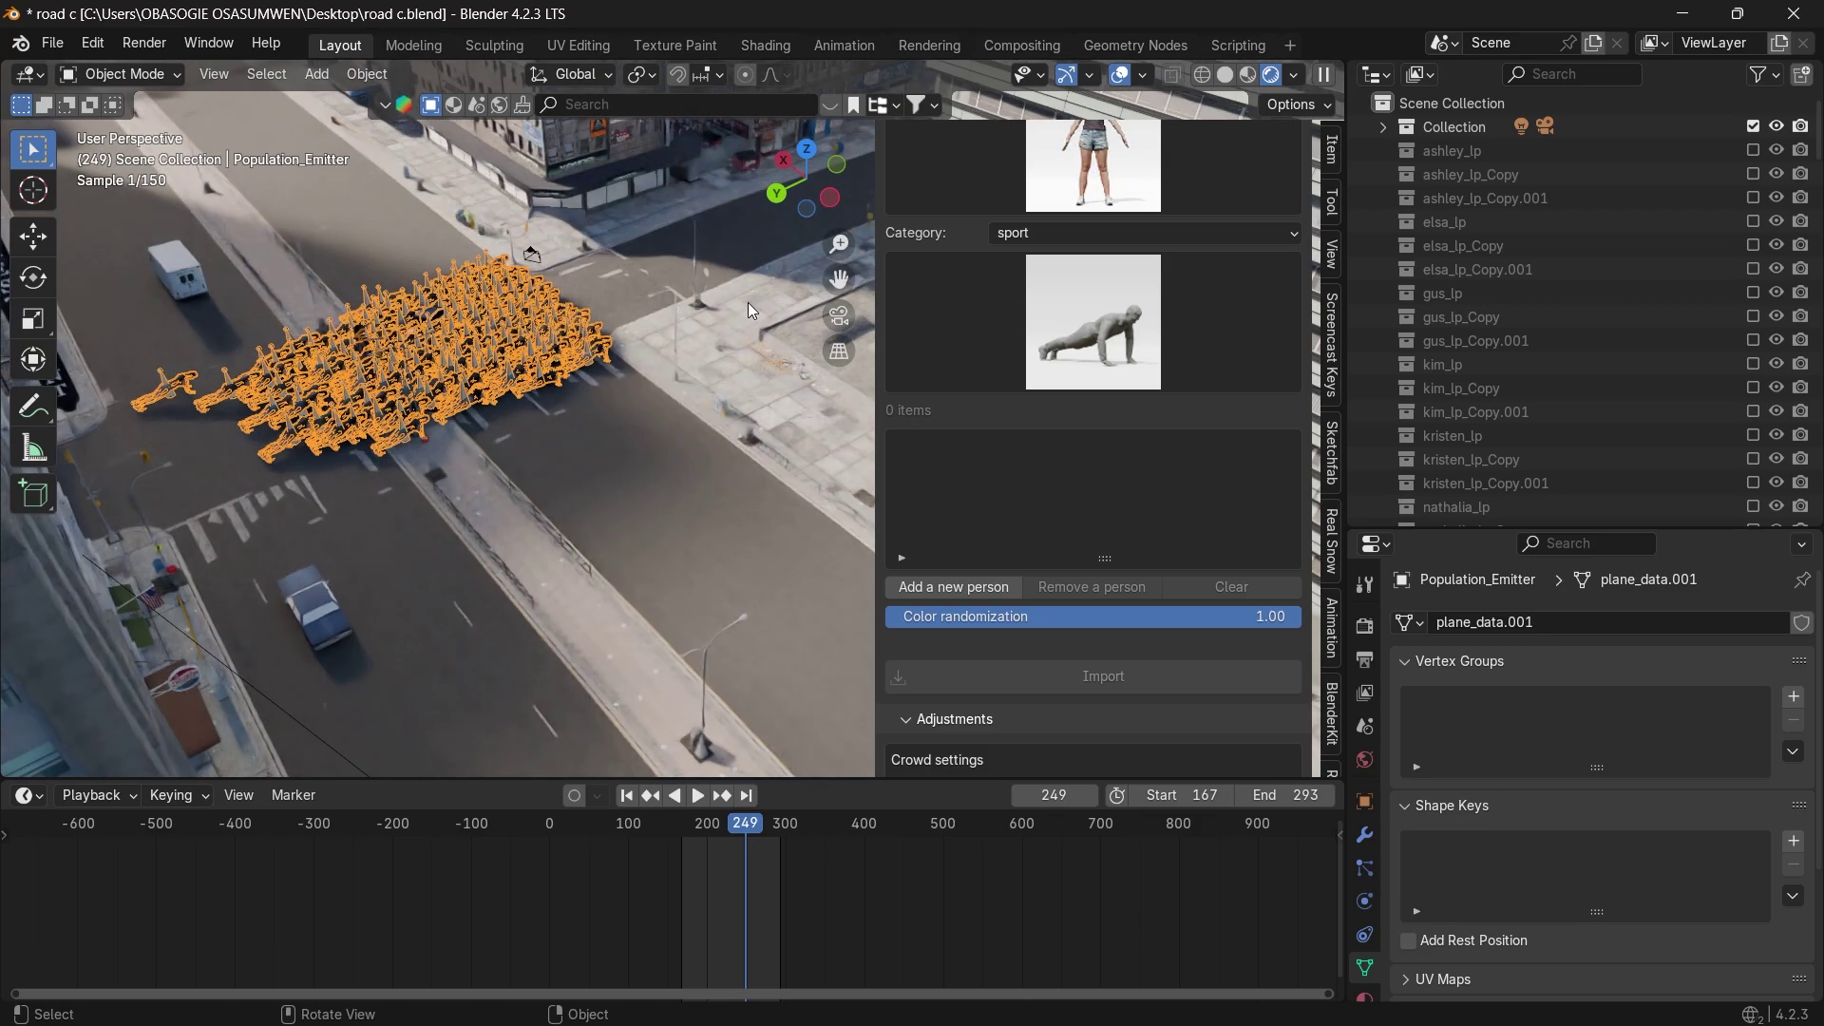
Move the push-up crowd about -9.45 m along X onto the road and set its Size X to about 14.6 m.
{"action": "left_click", "coordinate": [34, 235]}
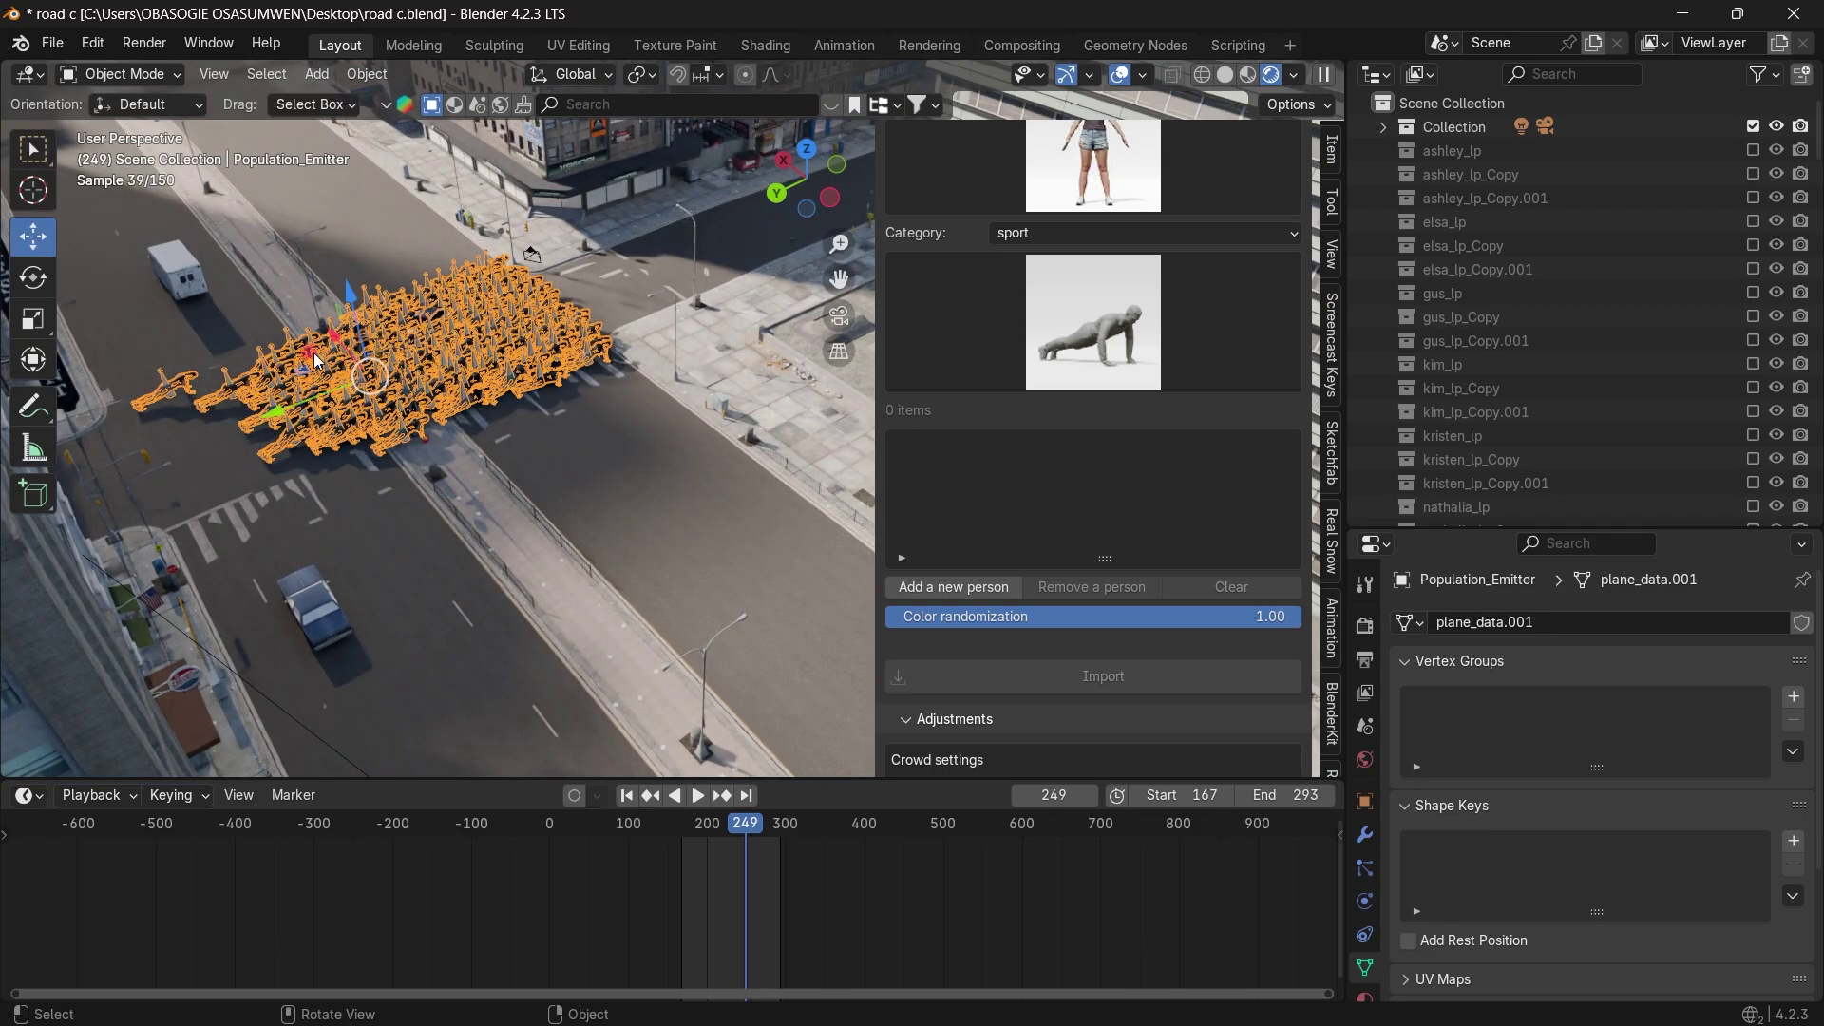
{"action": "left_click_drag", "start_coordinate": [334, 344], "coordinate": [501, 524]}
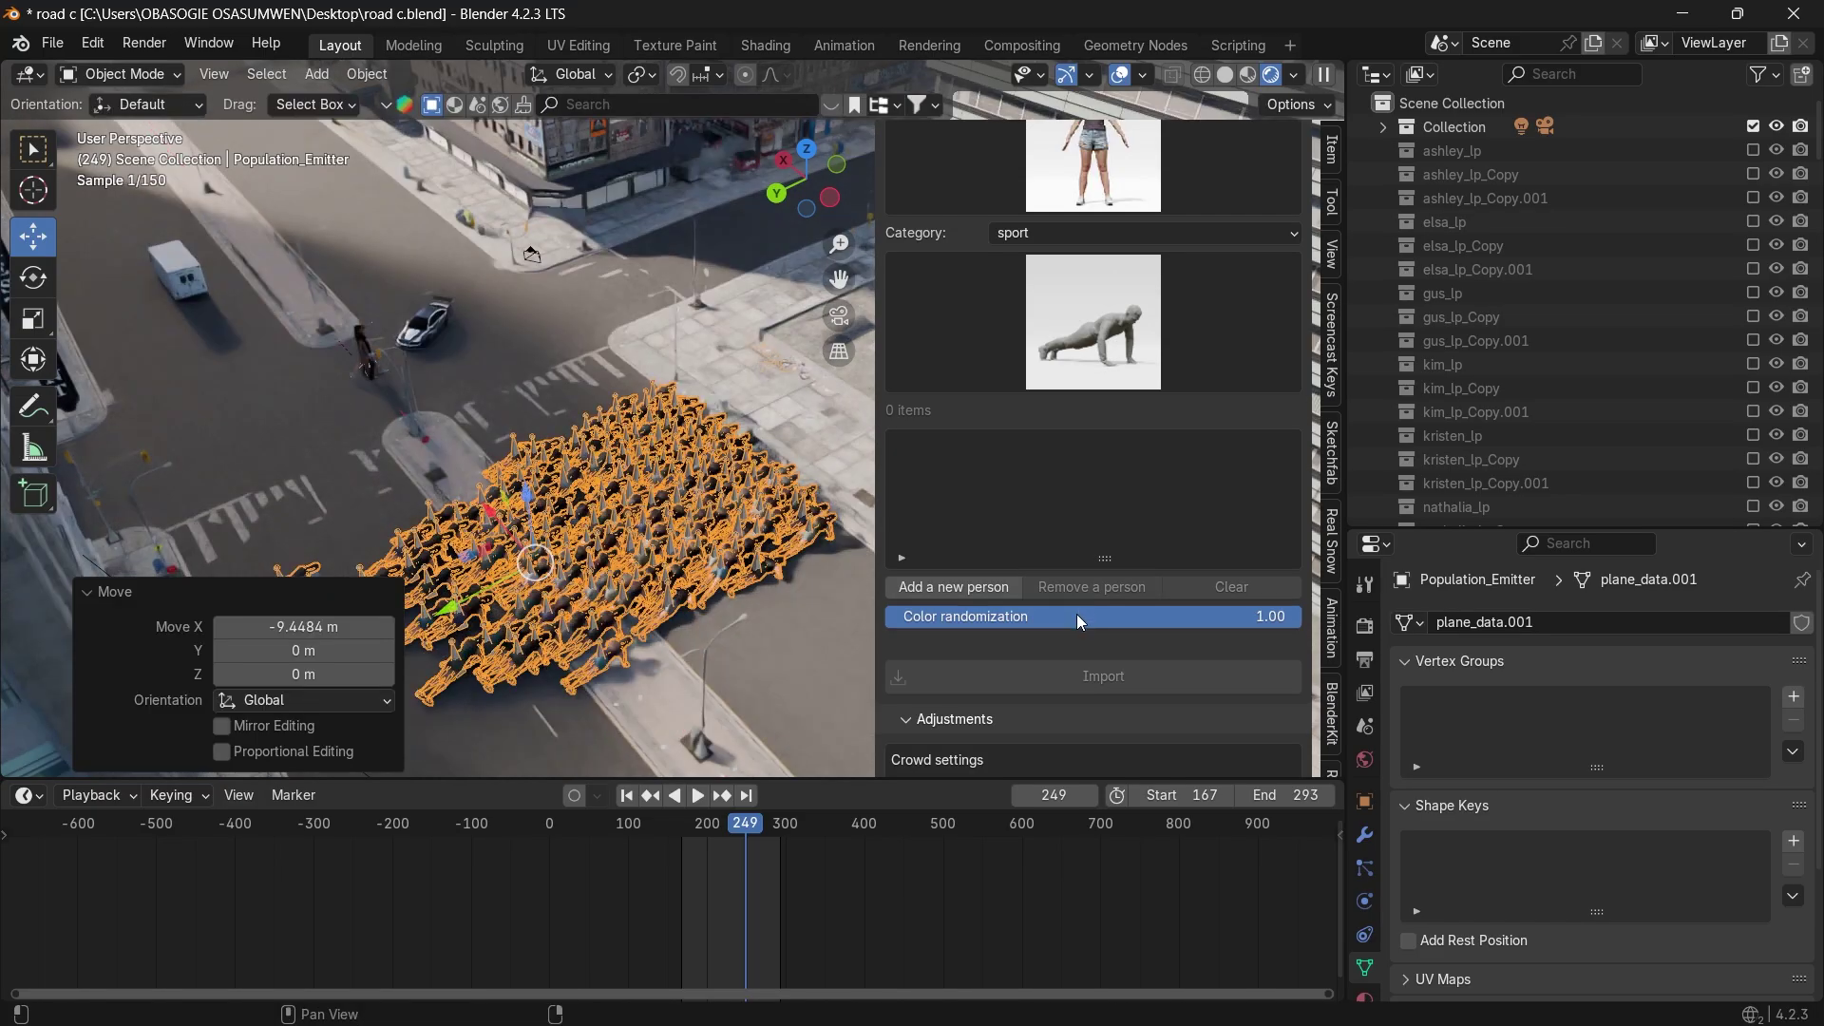
{"action": "scroll", "coordinate": [1079, 618], "scroll_direction": "down", "scroll_amount": 10}
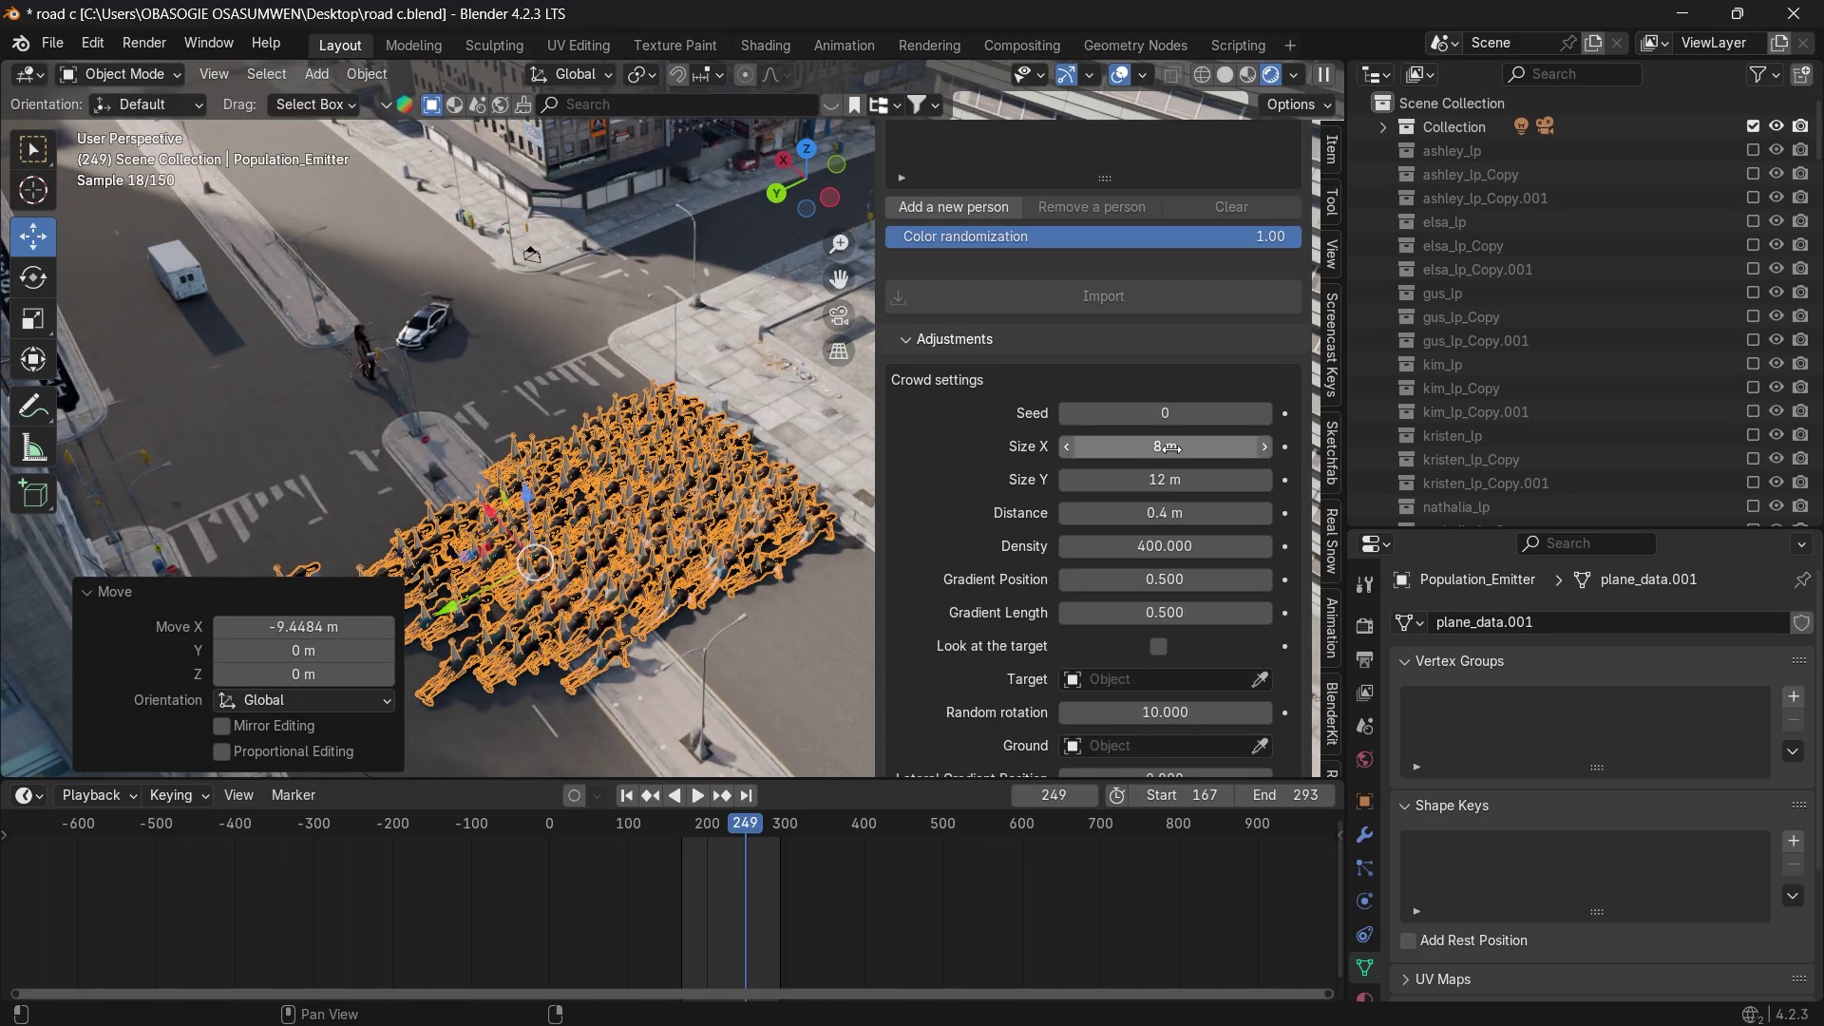
{"action": "mouse_move", "coordinate": [1164, 445]}
{"action": "left_mouse_down"}
{"action": "mouse_move", "coordinate": [1282, 446]}
{"action": "mouse_move", "coordinate": [1187, 445]}
{"action": "left_mouse_up"}
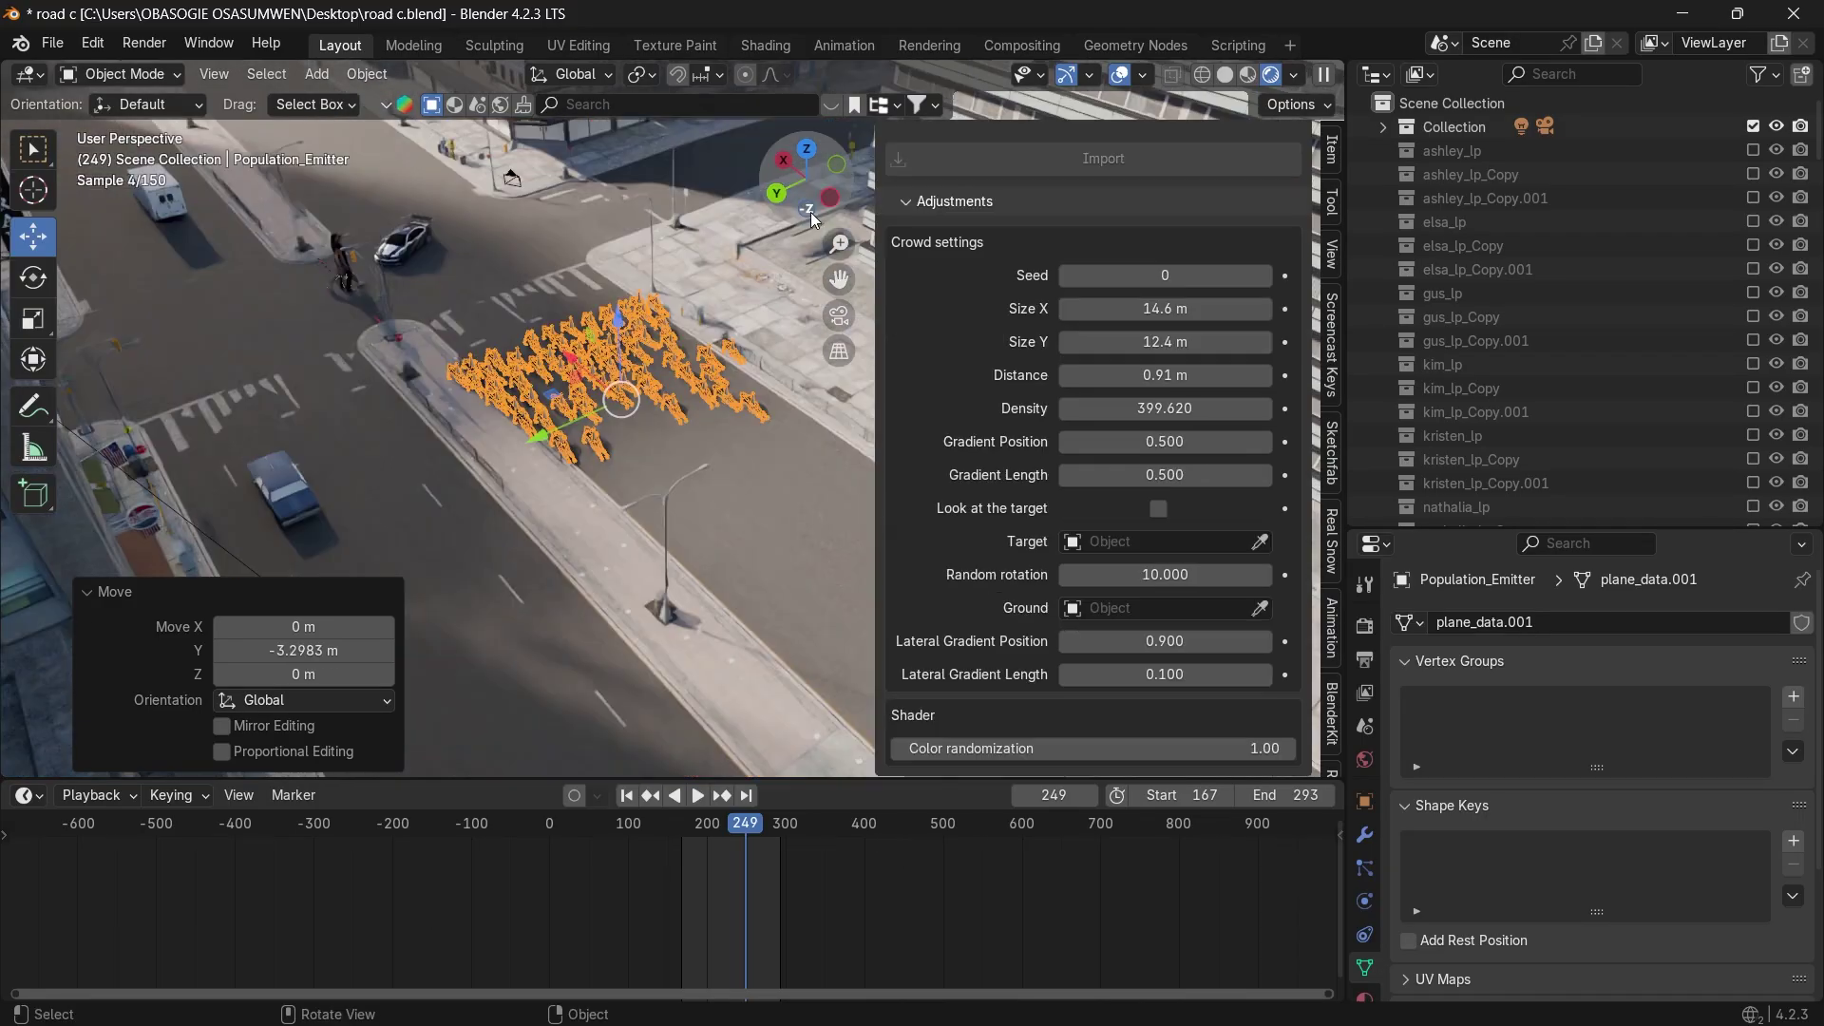
Increase the push-up crowd's Size Y so the group extends further along the road.
{"action": "middle_click_drag", "start_coordinate": [806, 471], "coordinate": [806, 471]}
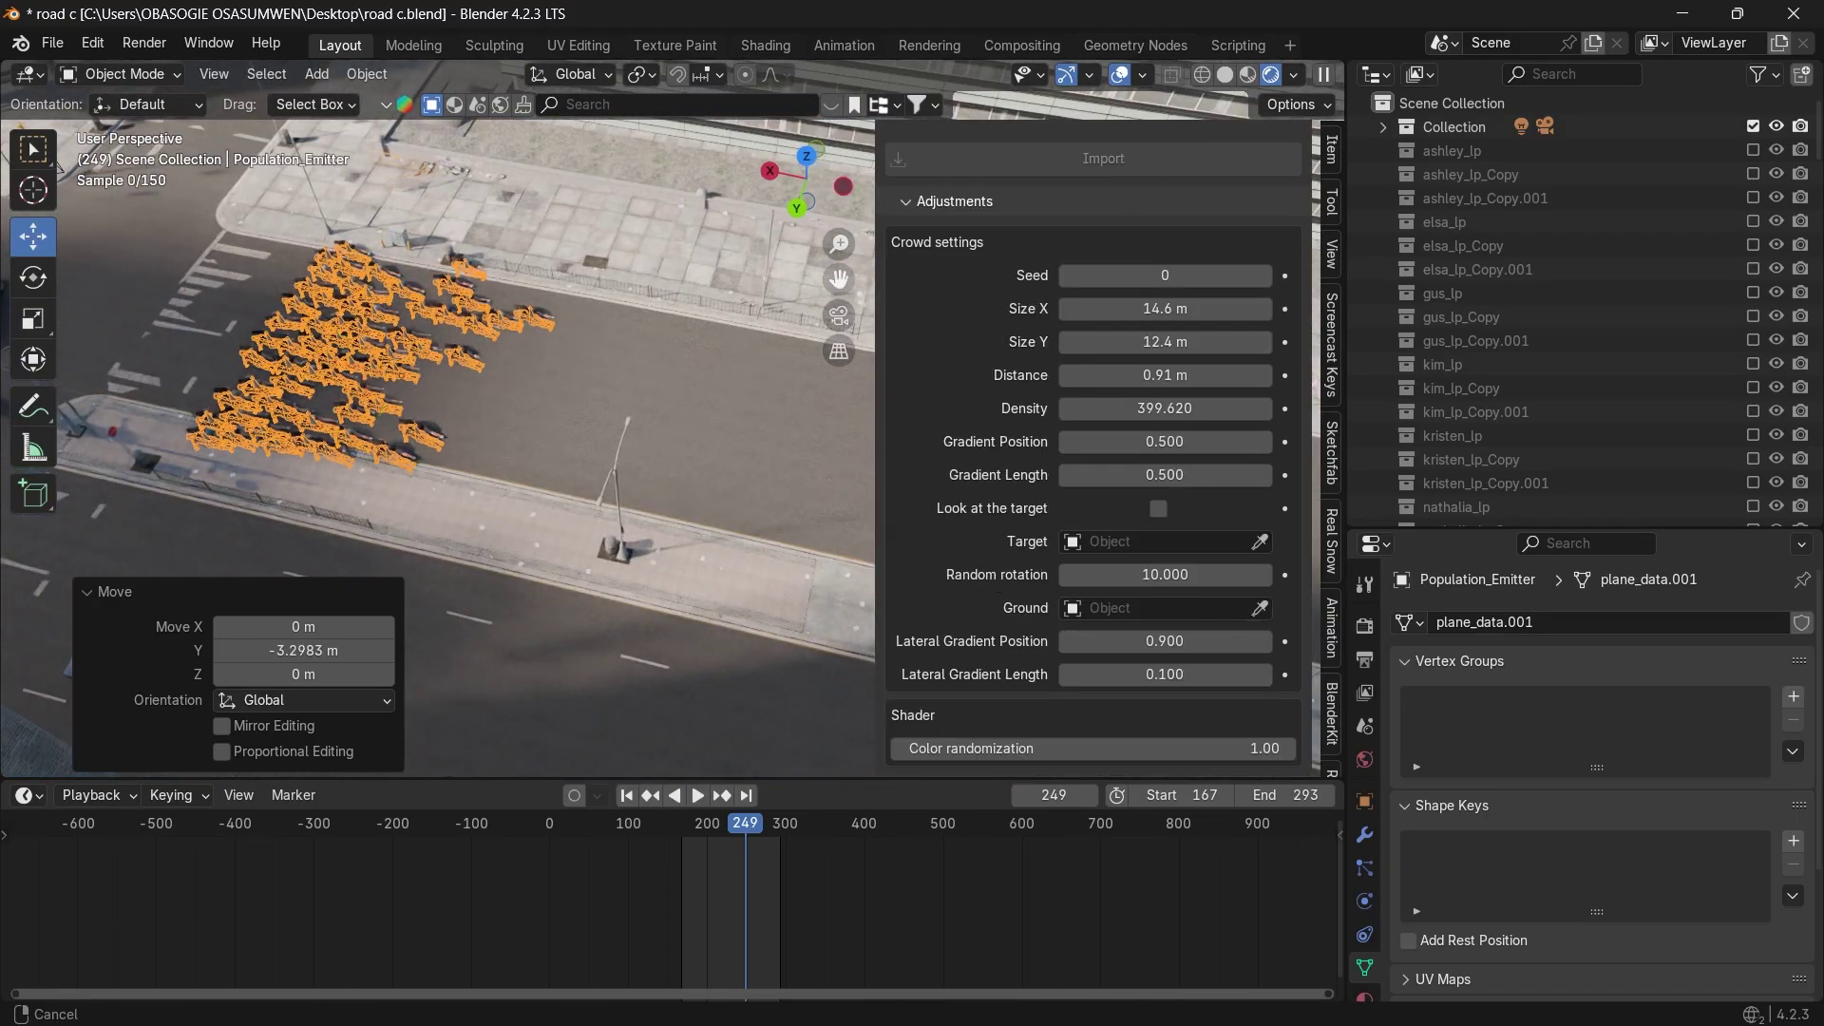
{"action": "middle_click_drag", "start_coordinate": [765, 346], "coordinate": [765, 346]}
{"action": "scroll", "coordinate": [766, 346], "scroll_direction": "down", "scroll_amount": 1}
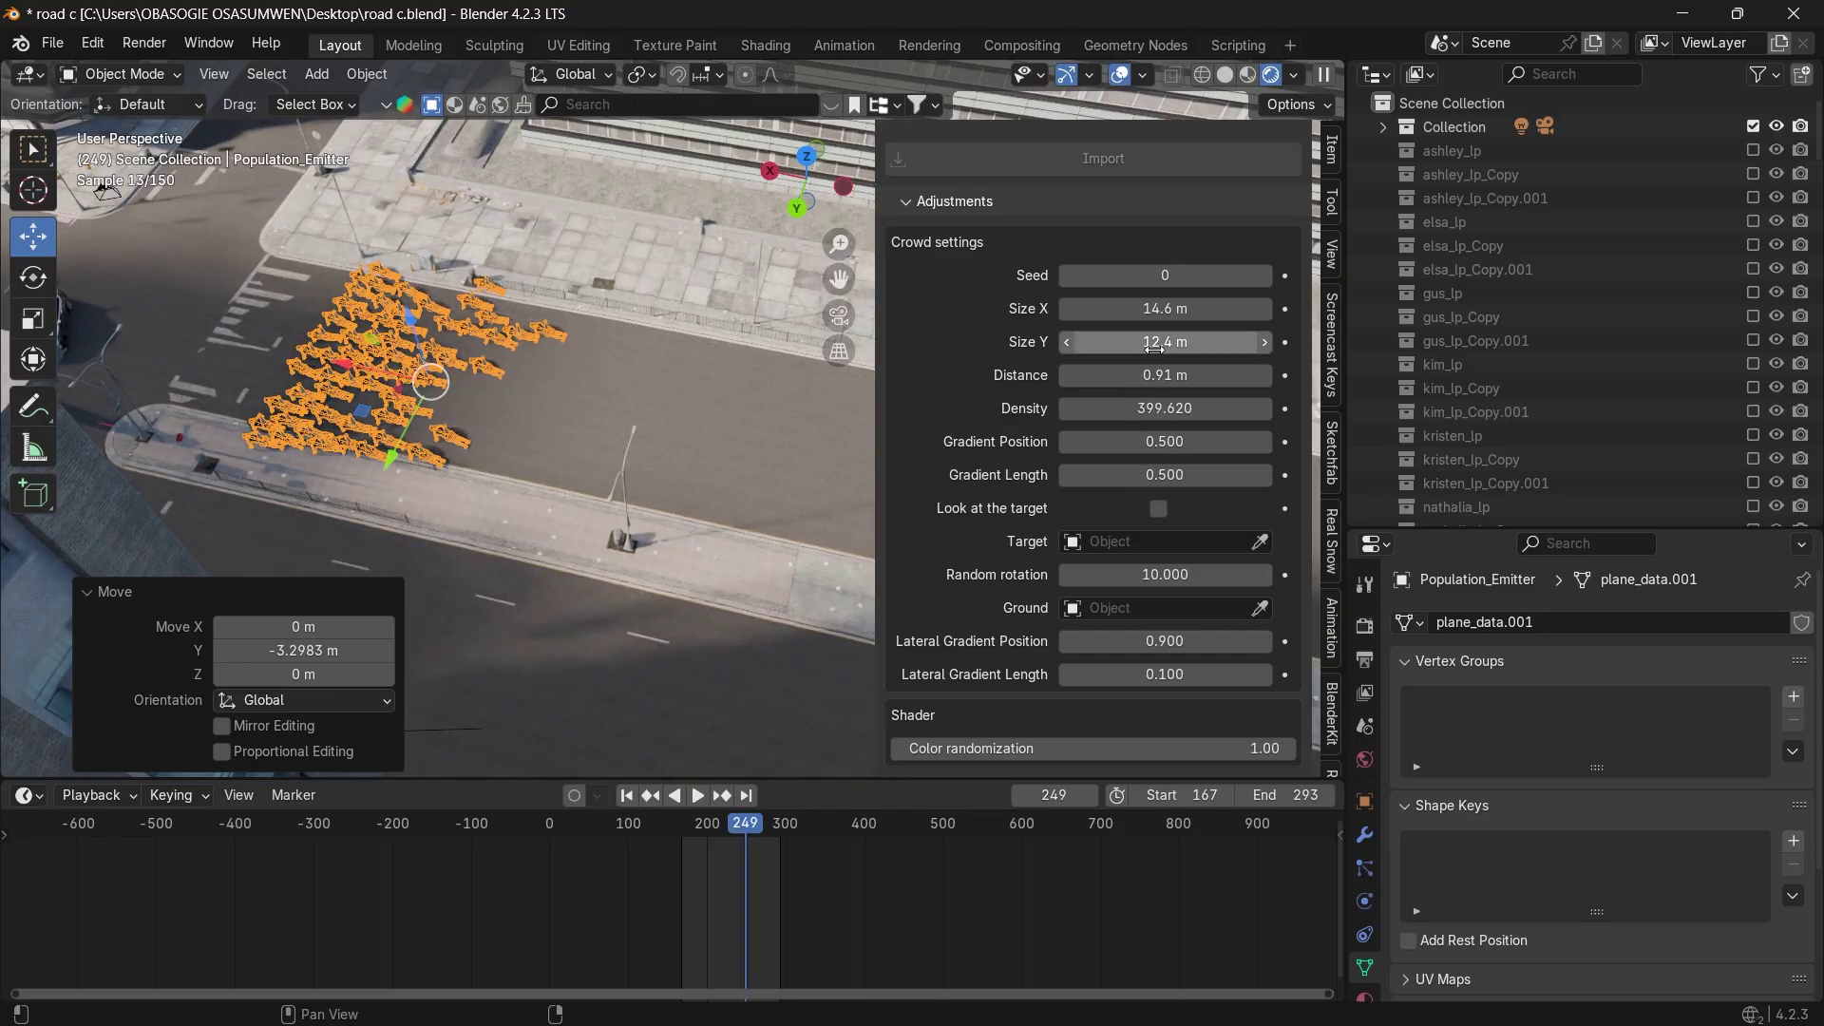
{"action": "left_click_drag", "start_coordinate": [1154, 348], "coordinate": [1234, 347]}
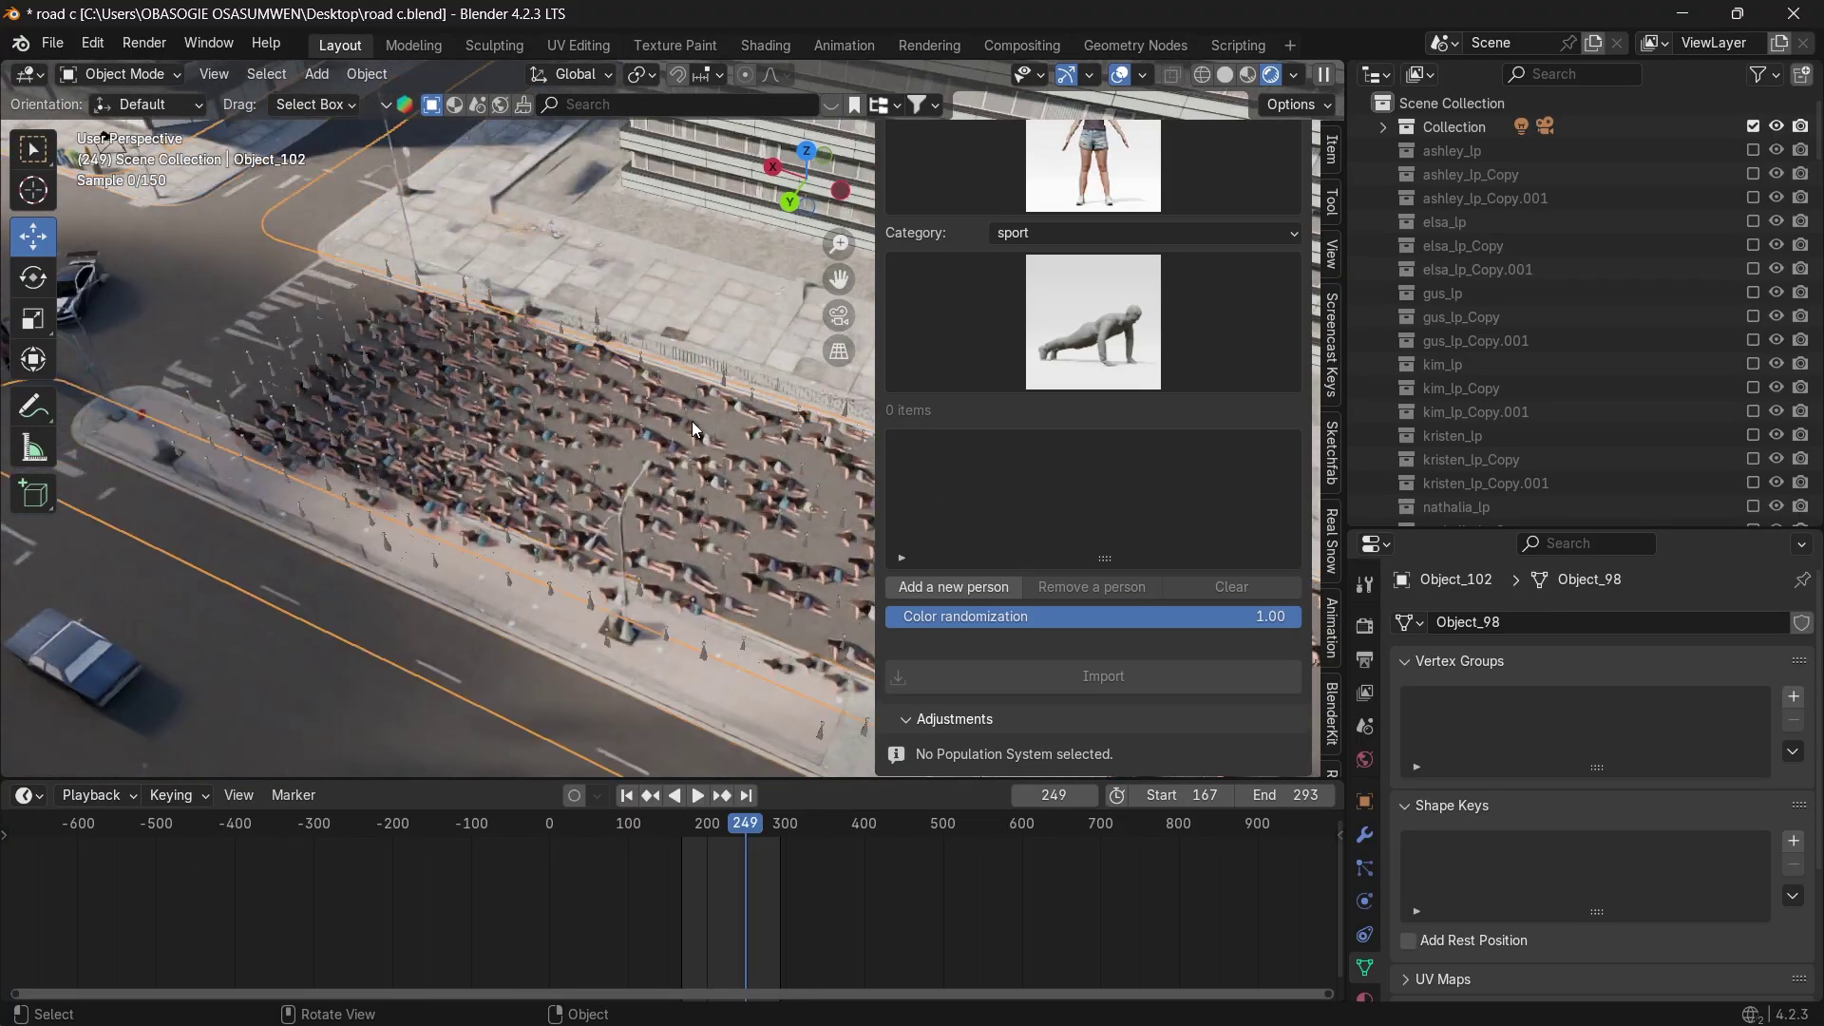
Select the enlarged push-up crowd and lower it by about 0.05 m along Z toward the road surface.
{"action": "scroll", "coordinate": [691, 429], "scroll_direction": "up", "scroll_amount": 3}
{"action": "middle_click_drag", "start_coordinate": [692, 429], "coordinate": [715, 396]}
{"action": "left_click_drag", "start_coordinate": [838, 279], "coordinate": [926, 112]}
{"action": "left_click", "coordinate": [721, 575]}
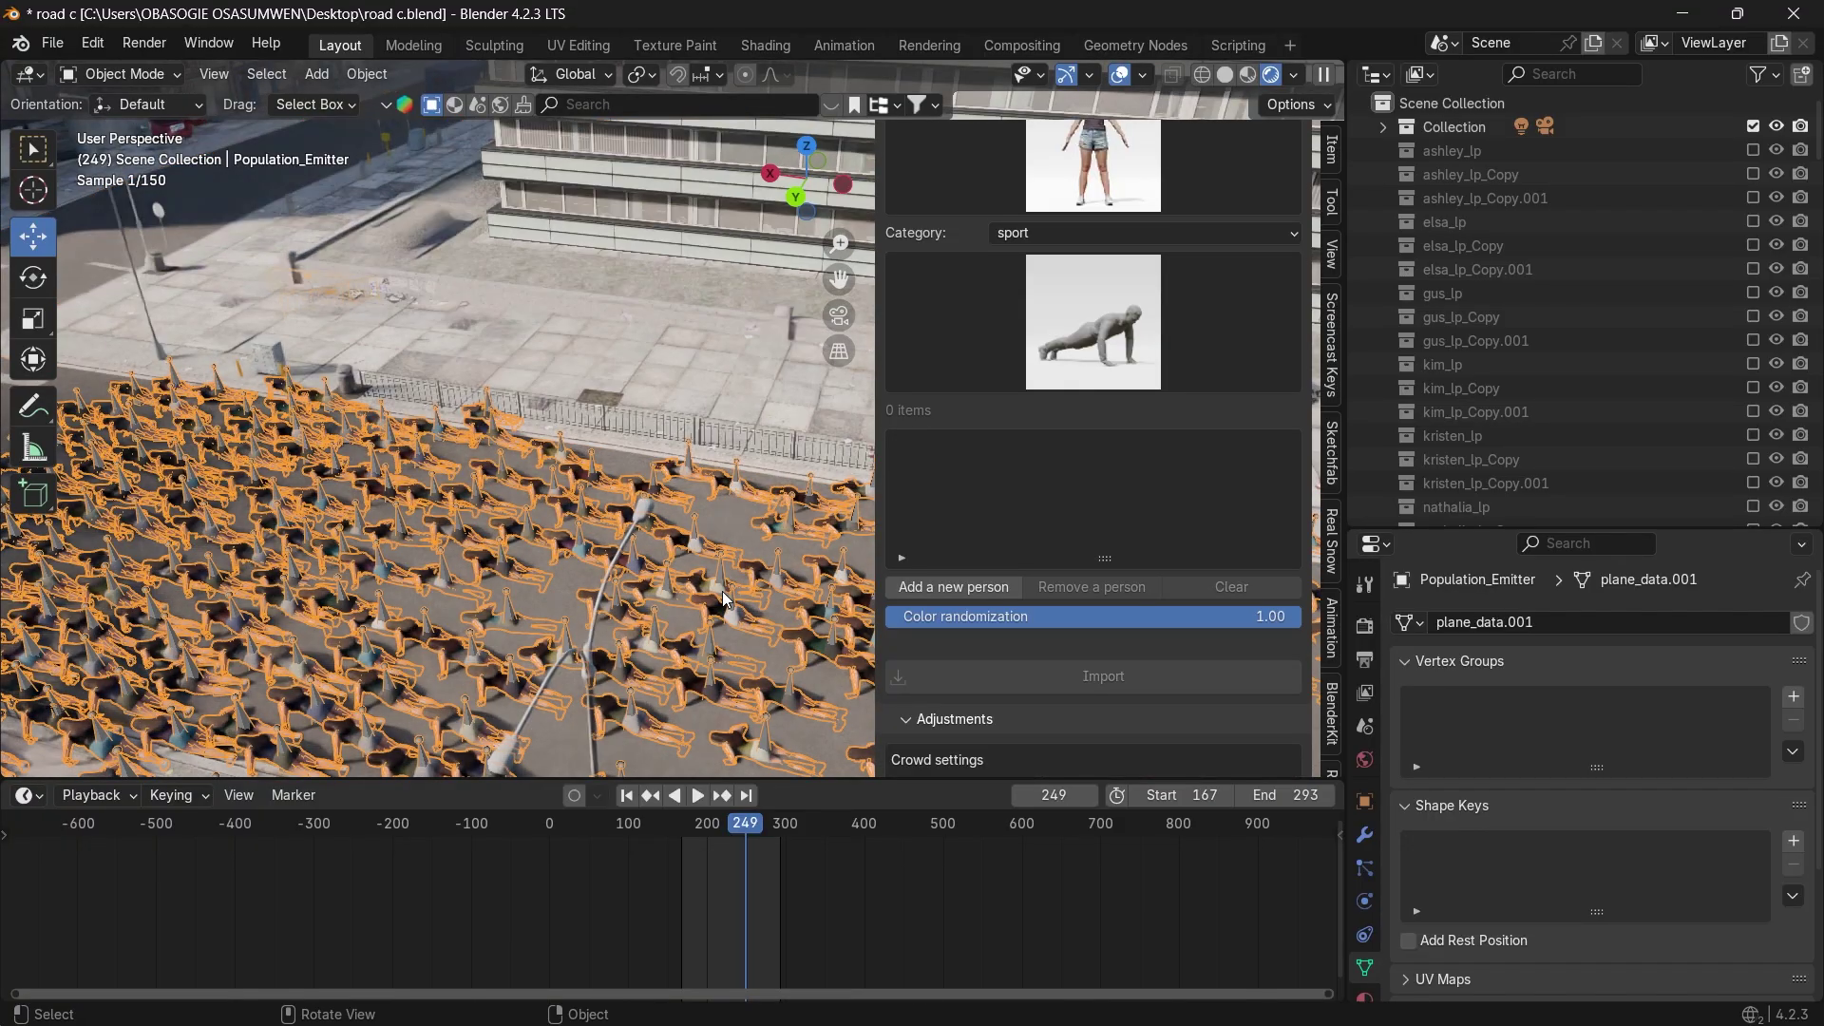
{"action": "key", "text": "KP_Decimal"}
{"action": "scroll", "coordinate": [737, 487], "scroll_direction": "up", "scroll_amount": 3}
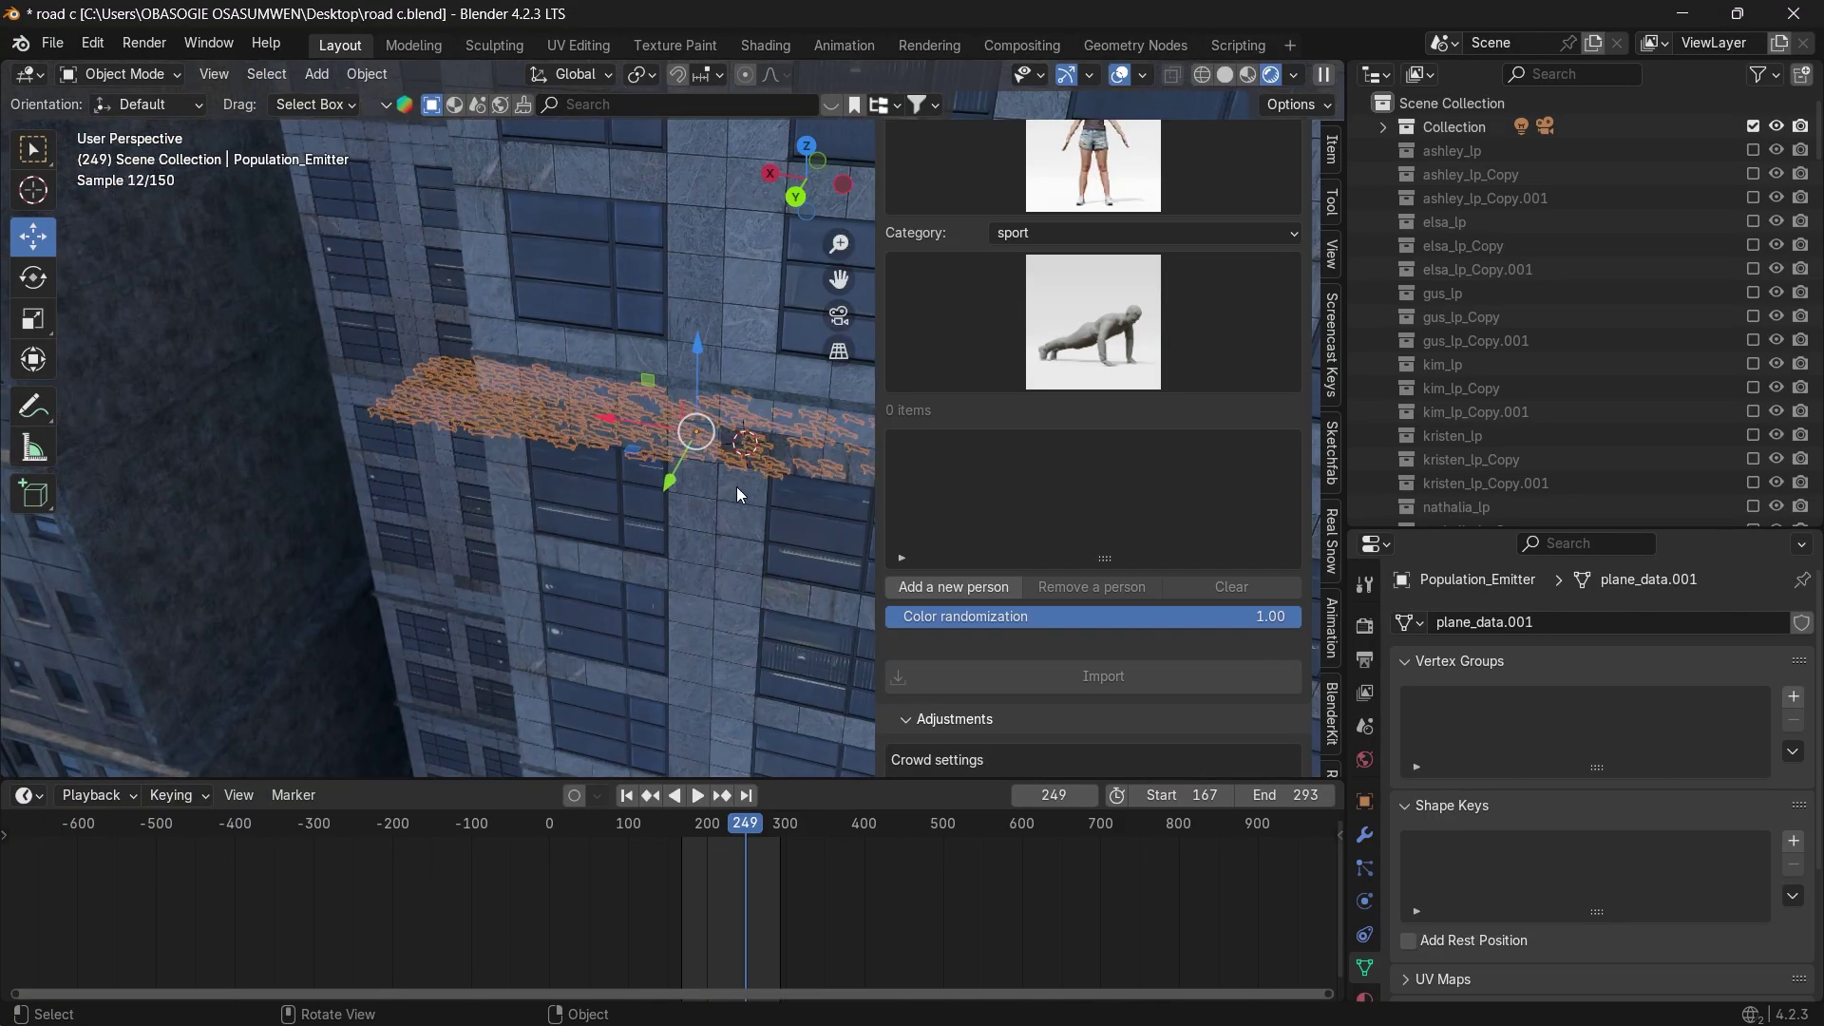
{"action": "left_click_drag", "start_coordinate": [818, 214], "coordinate": [741, 243]}
{"action": "scroll", "coordinate": [714, 448], "scroll_direction": "up", "scroll_amount": 4}
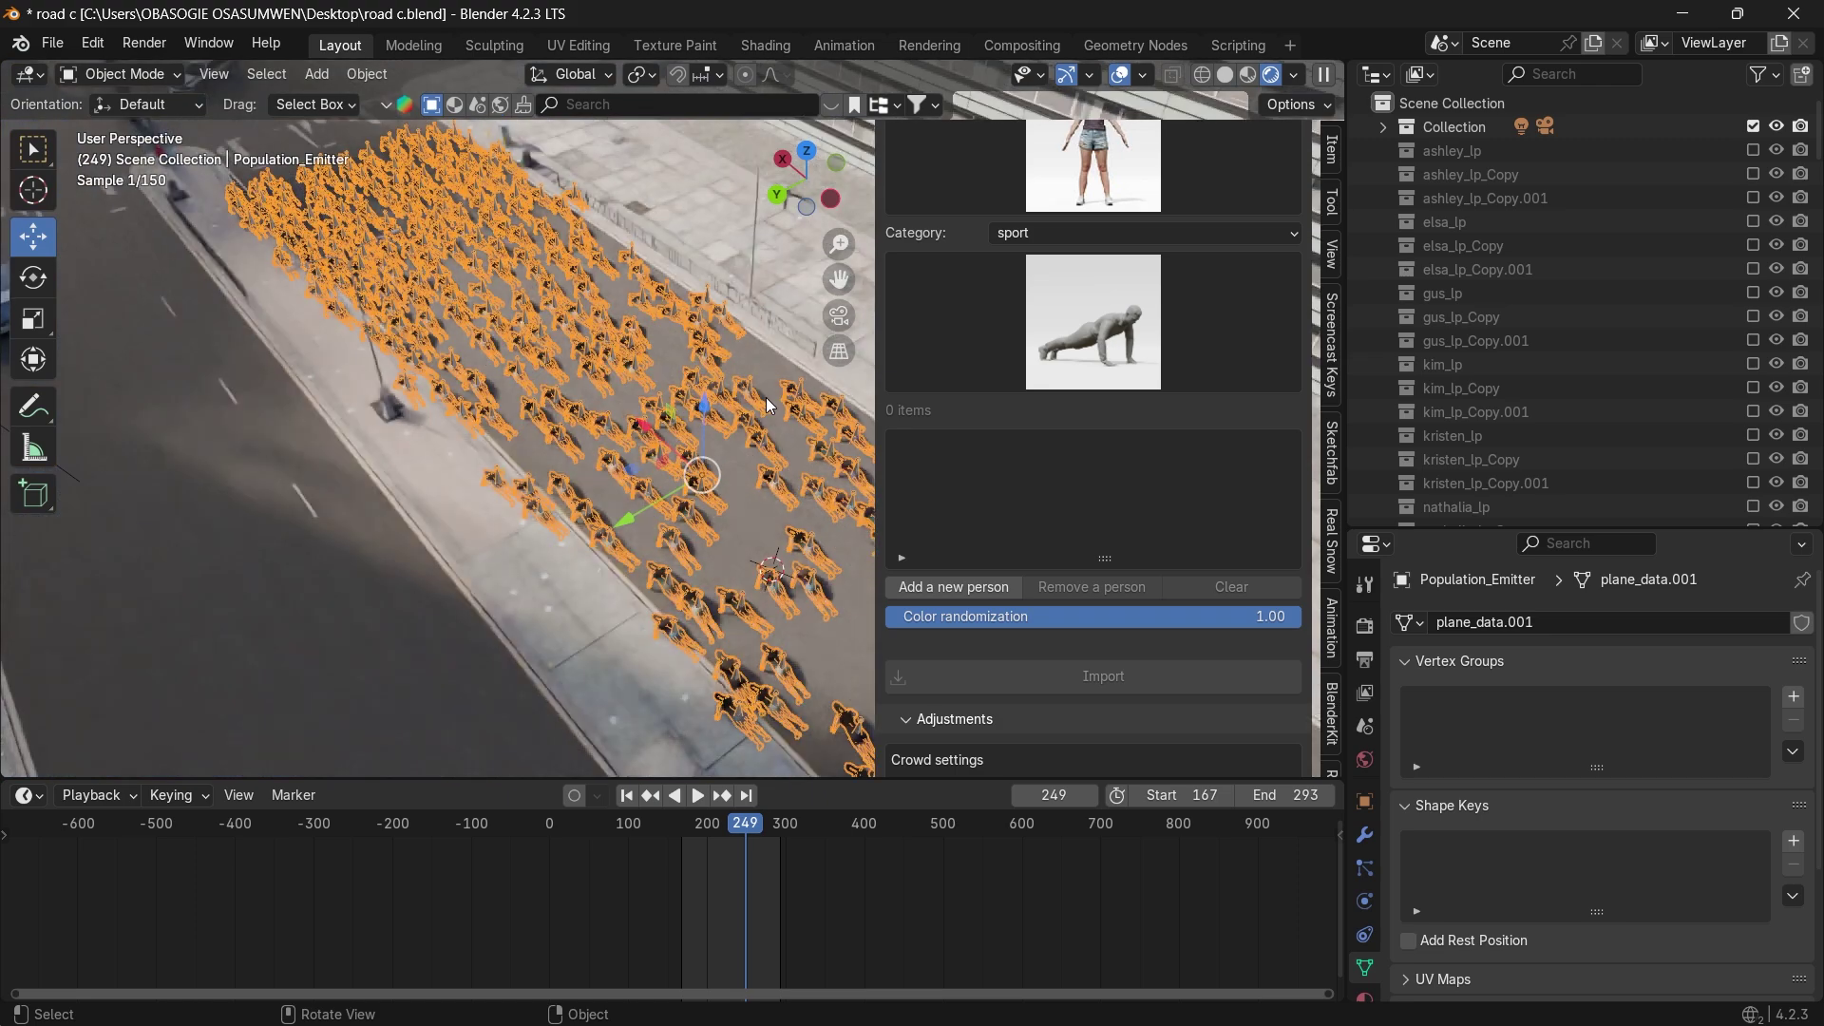
{"action": "mouse_move", "coordinate": [722, 437]}
{"action": "left_mouse_down"}
{"action": "mouse_move", "coordinate": [727, 411]}
{"action": "mouse_move", "coordinate": [714, 471]}
{"action": "left_mouse_up"}
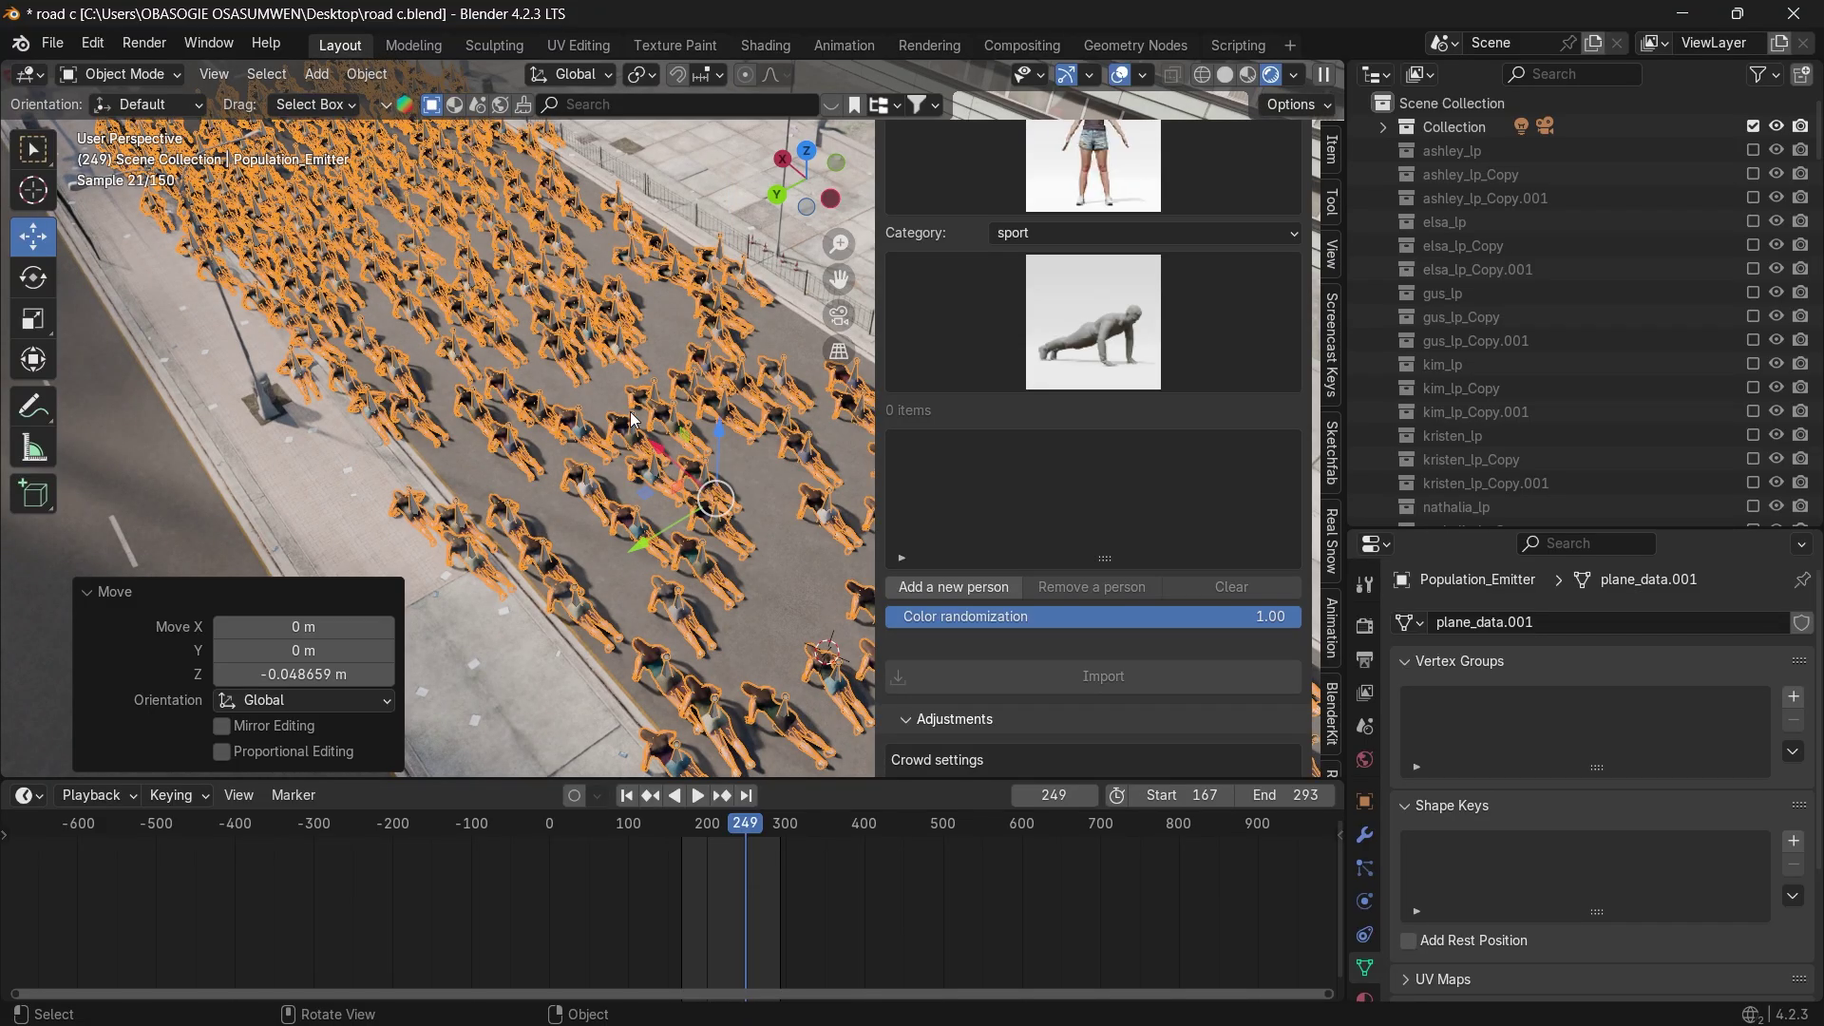
Hide the Population settings and fine-tune the crowd's height above the road from a low viewpoint.
{"action": "key", "text": "n"}
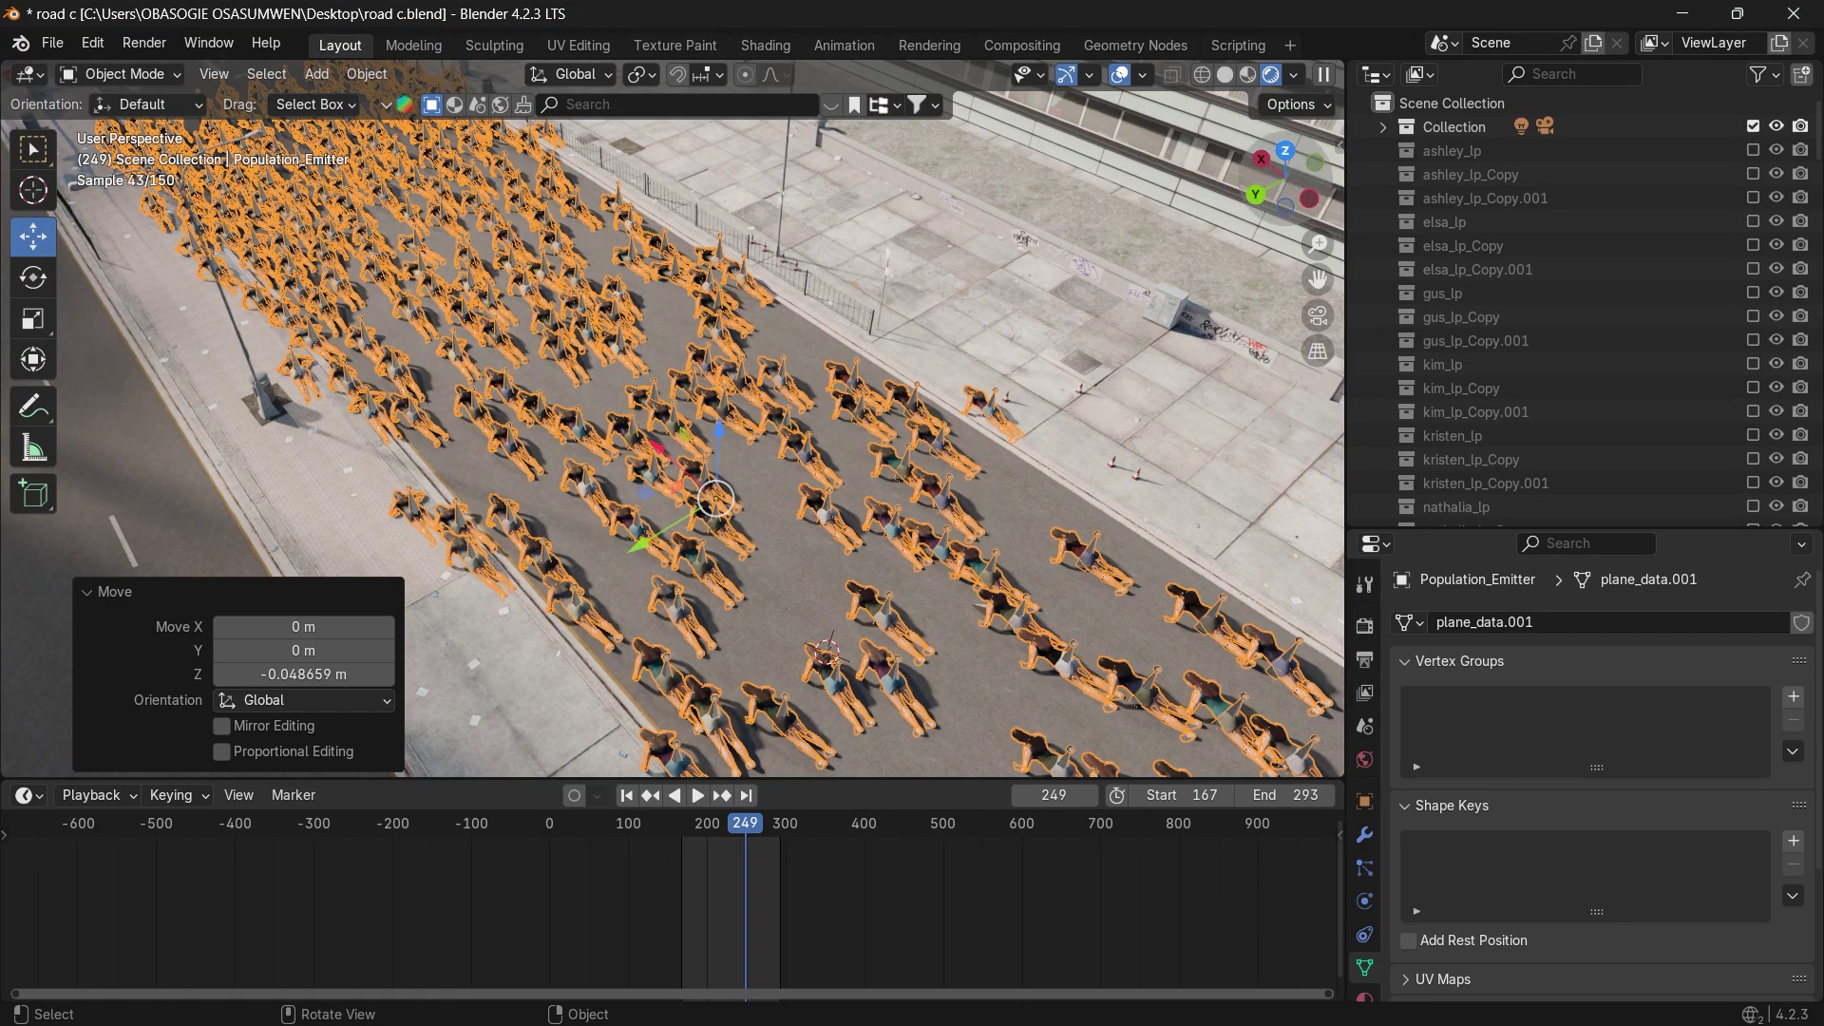
{"action": "middle_click_drag", "start_coordinate": [1013, 519], "coordinate": [1017, 468]}
{"action": "scroll", "coordinate": [1128, 408], "scroll_direction": "up", "scroll_amount": 2}
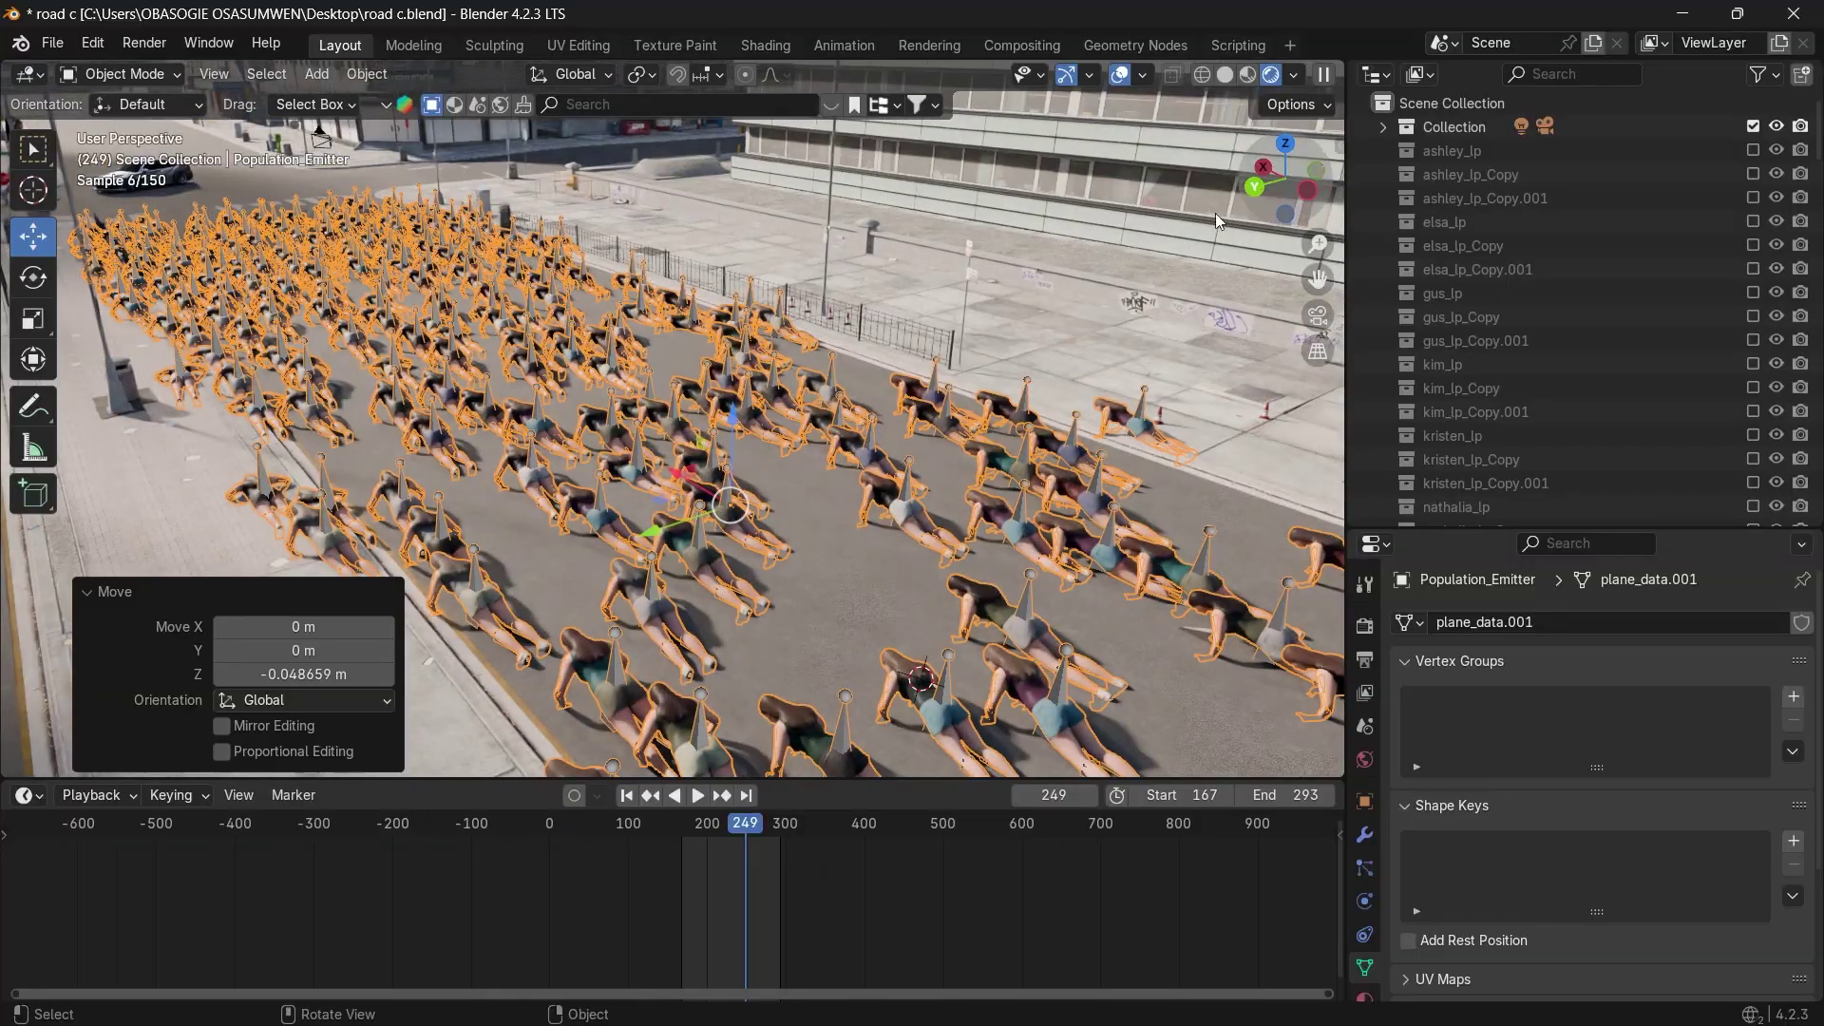
{"action": "left_click", "coordinate": [867, 446]}
{"action": "left_click_drag", "start_coordinate": [734, 430], "coordinate": [733, 410]}
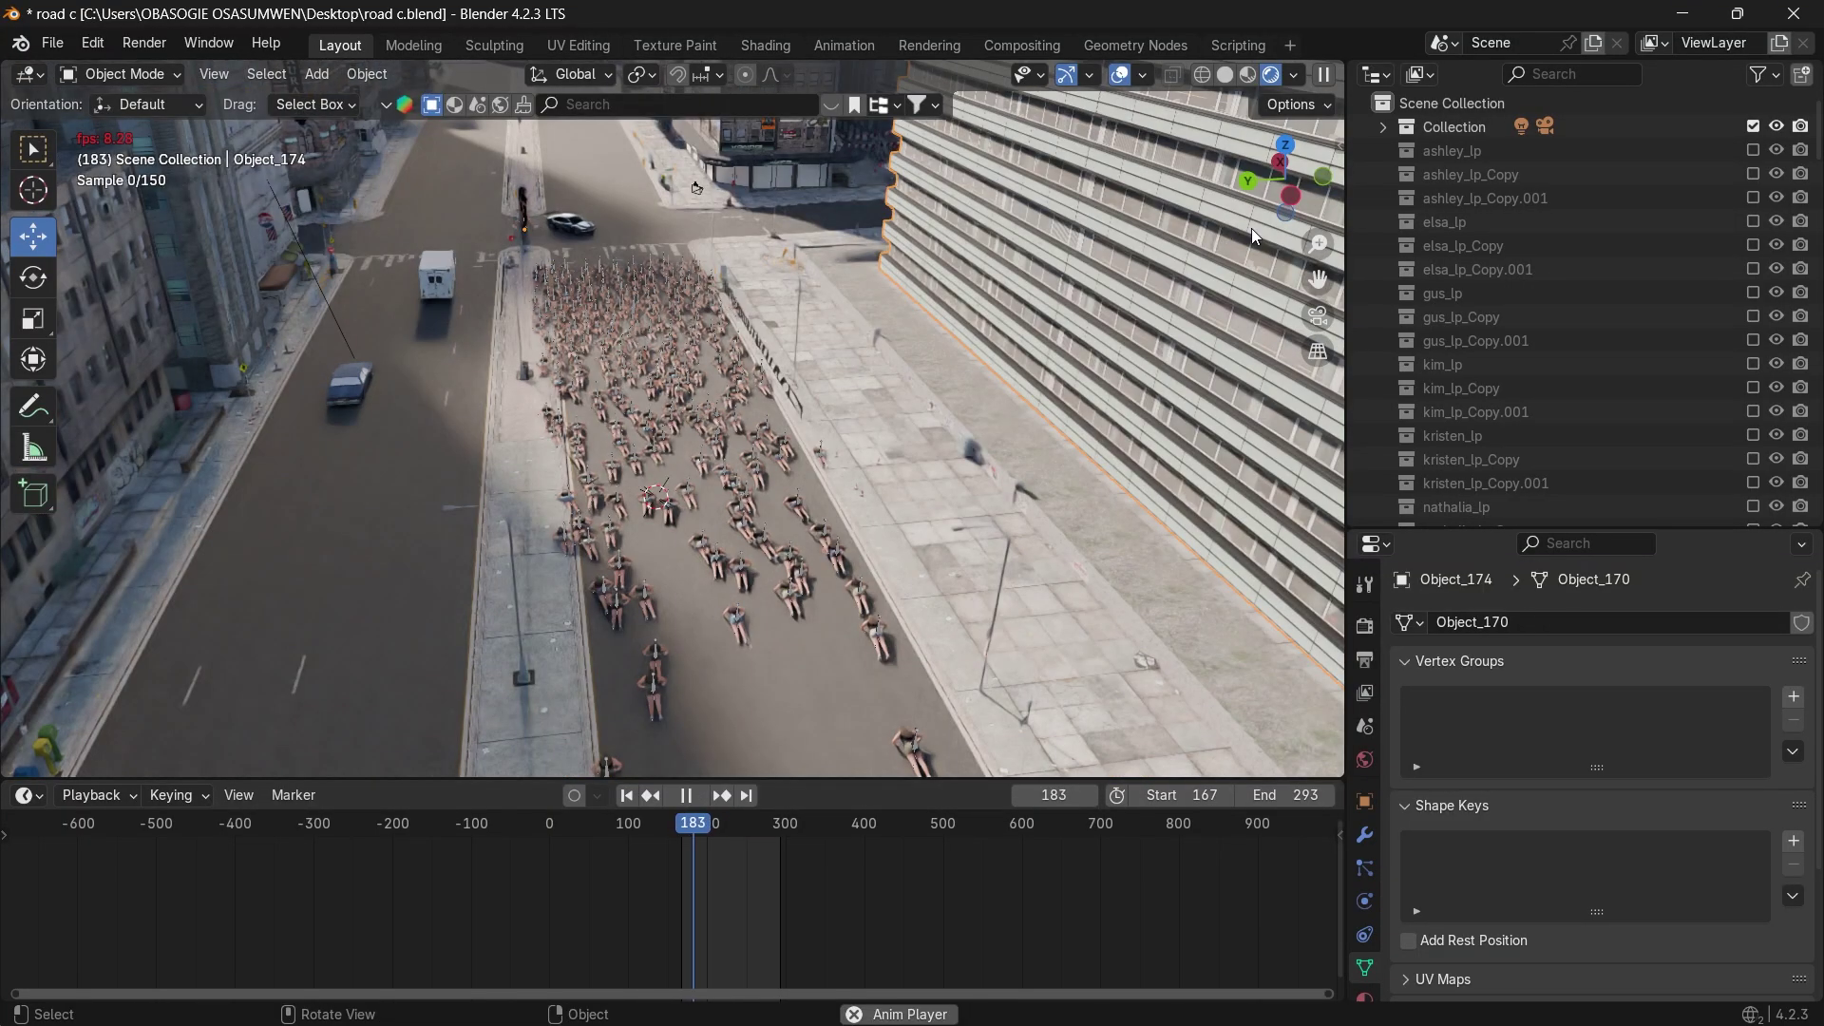
Examine the push-up crowd on the street from above and close up with the viewport overlays hidden.
{"action": "left_click_drag", "start_coordinate": [1309, 168], "coordinate": [1262, 266]}
{"action": "scroll", "coordinate": [904, 363], "scroll_direction": "up", "scroll_amount": 3}
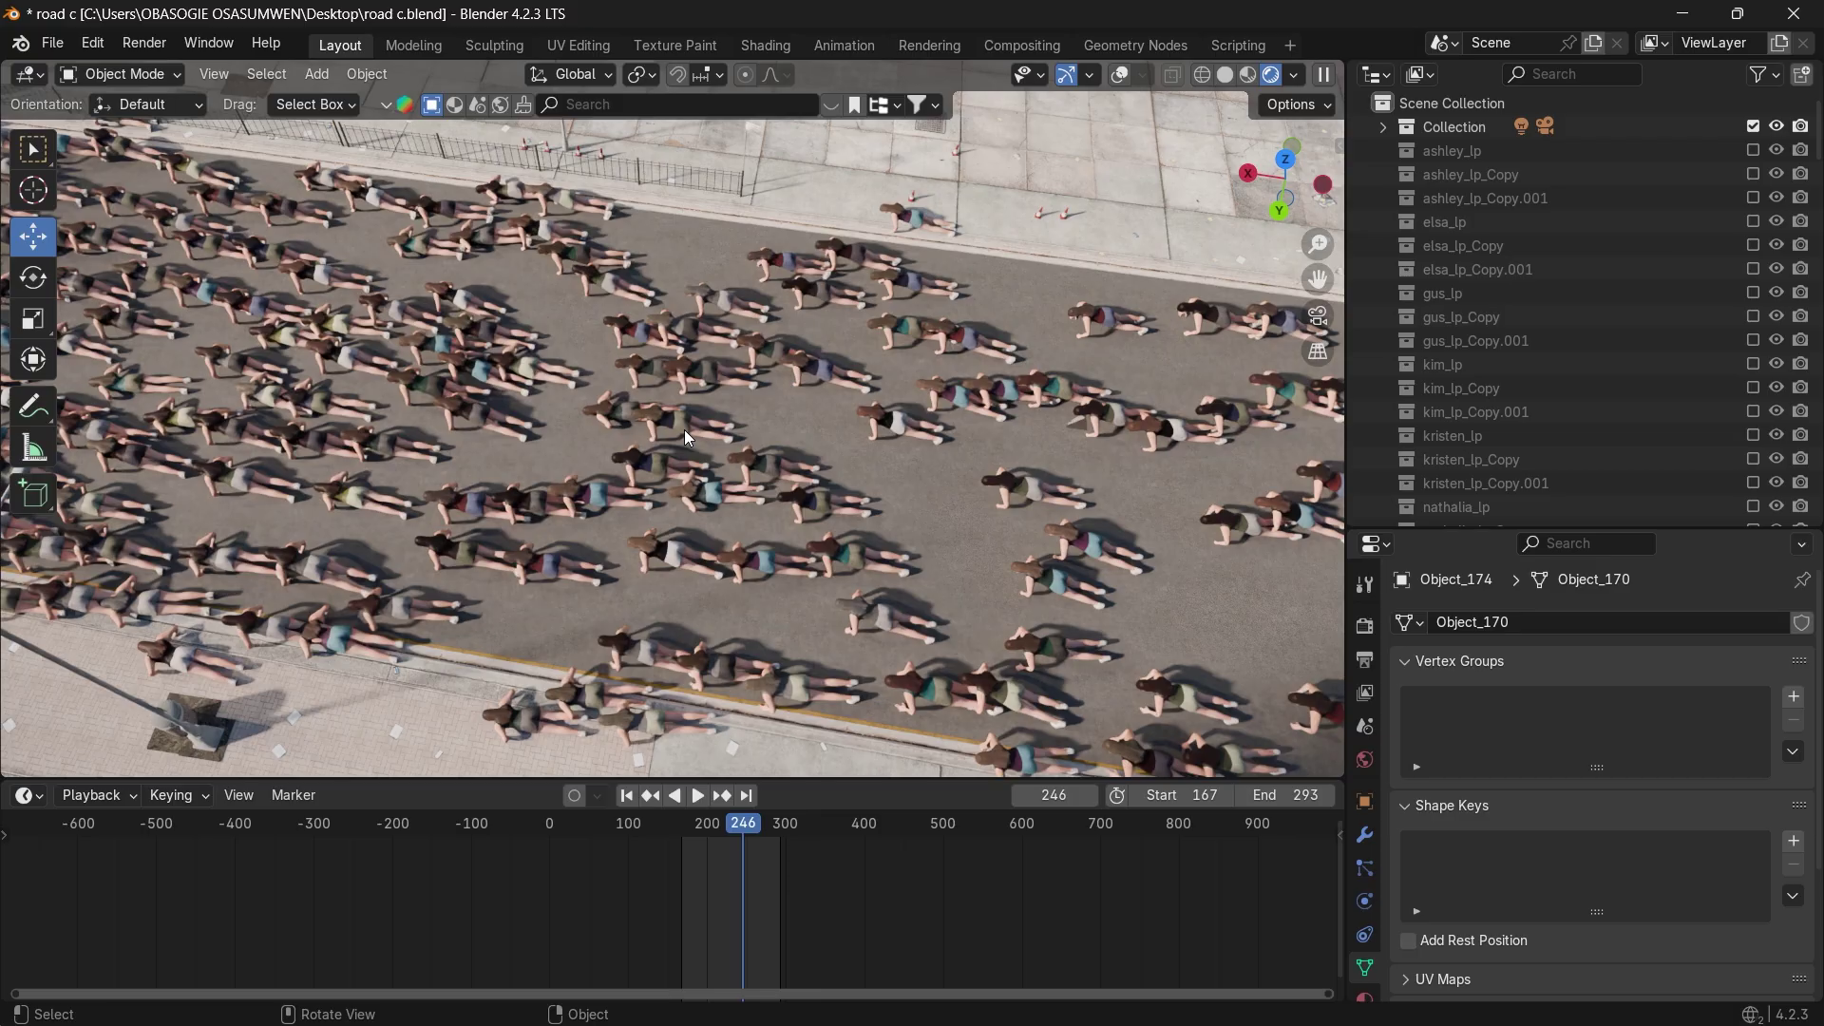
{"action": "scroll", "coordinate": [686, 432], "scroll_direction": "down", "scroll_amount": 4}
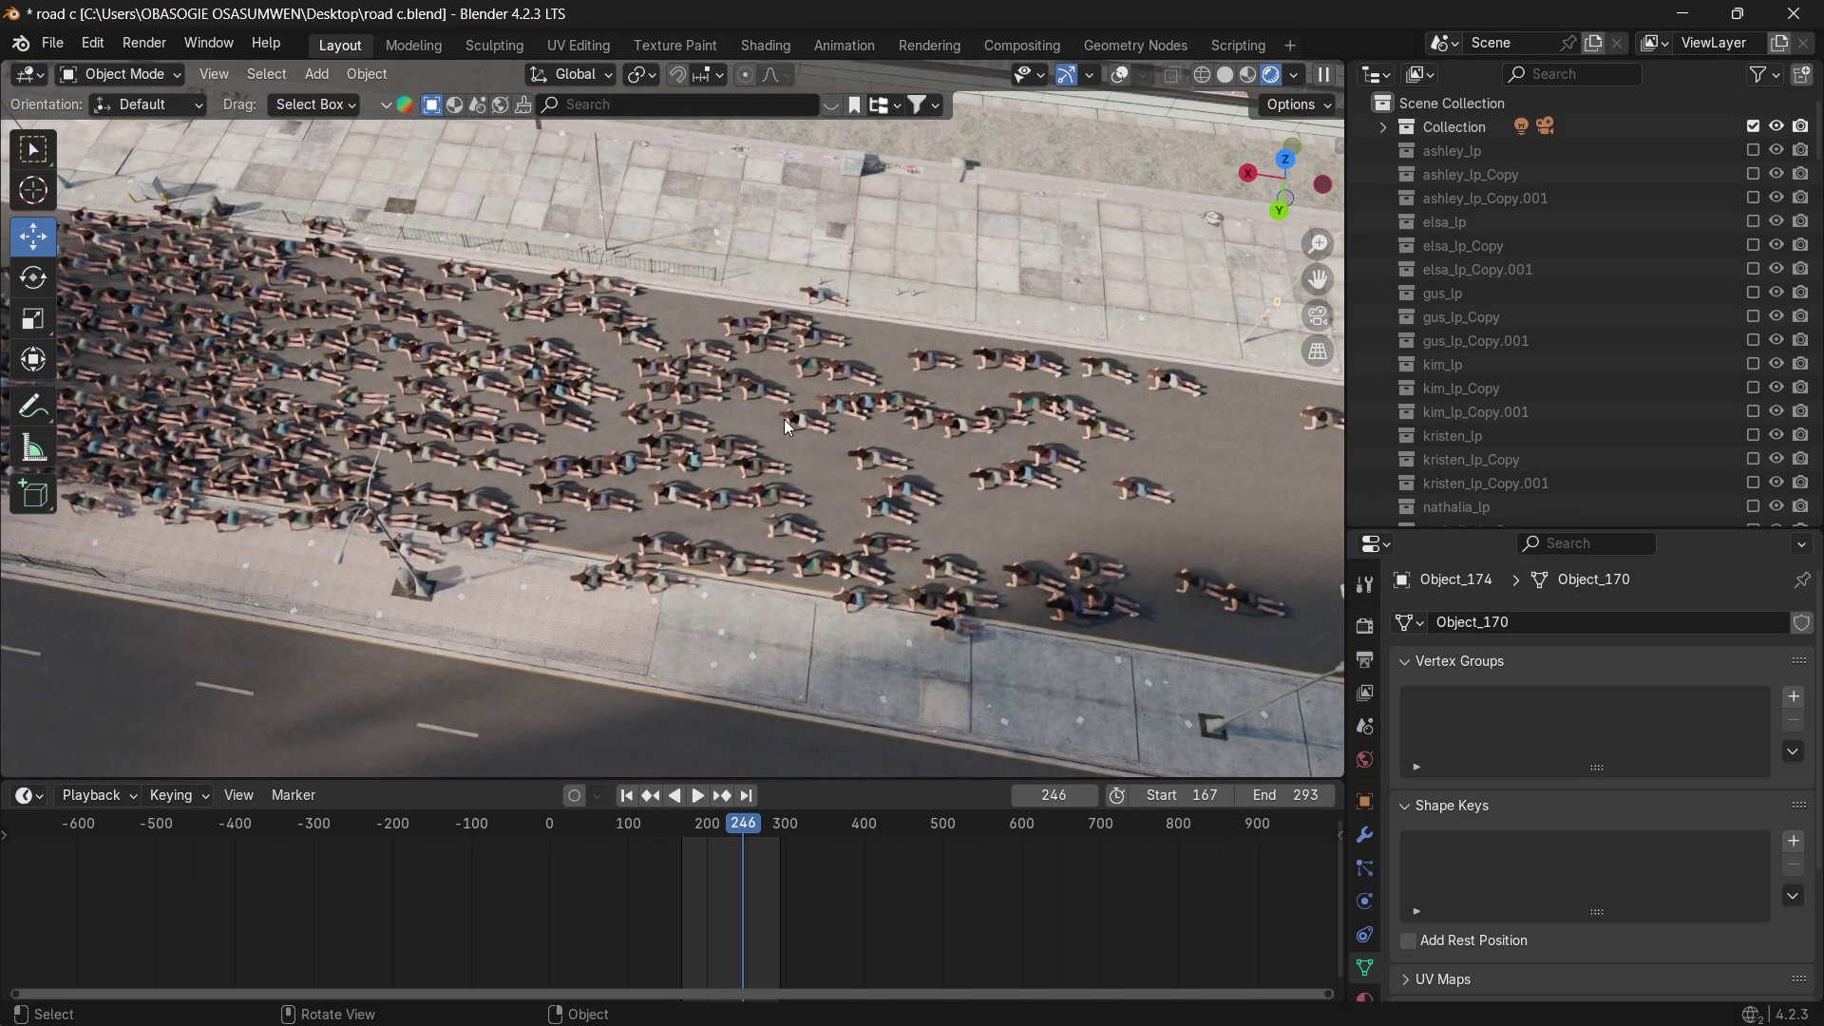
{"action": "left_click", "coordinate": [789, 424]}
{"action": "left_click", "coordinate": [1120, 76]}
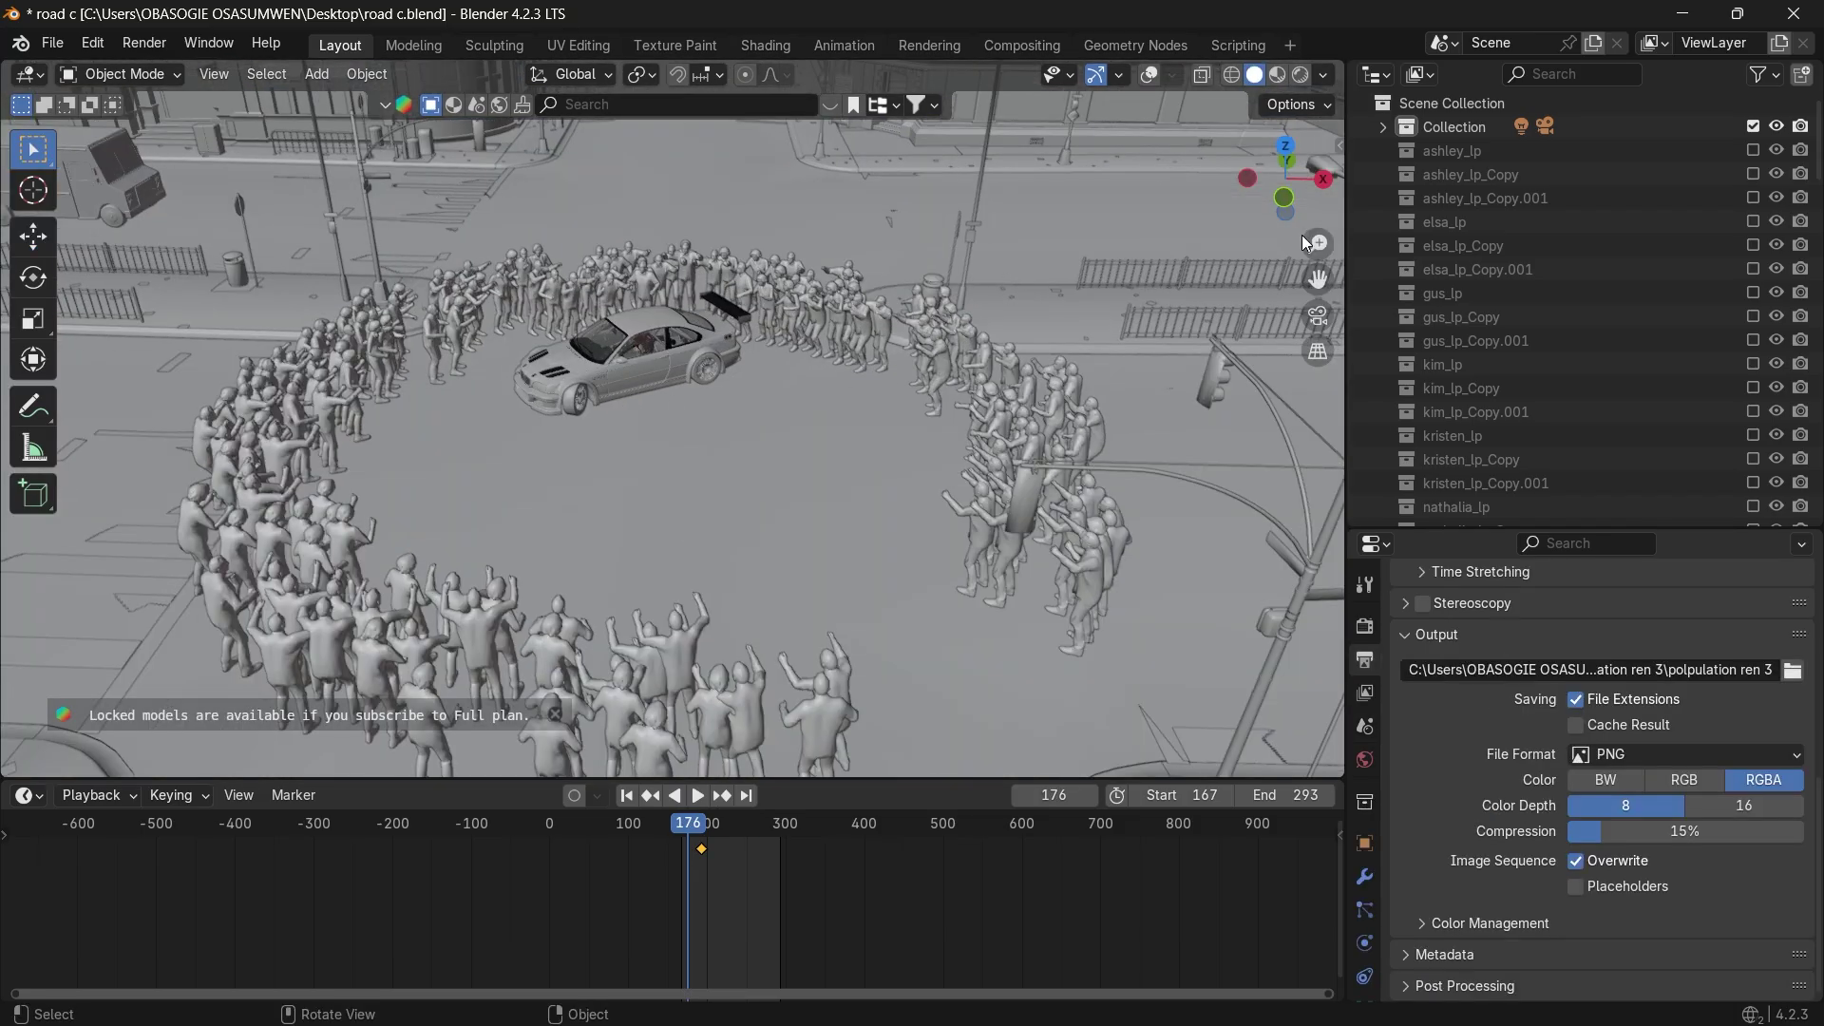
Play the animation of the car moving inside the circle of cheering people and stop it.
{"action": "middle_click_drag", "start_coordinate": [1303, 242], "coordinate": [1155, 276]}
{"action": "middle_click_drag", "start_coordinate": [536, 326], "coordinate": [531, 255], "text": "shift"}
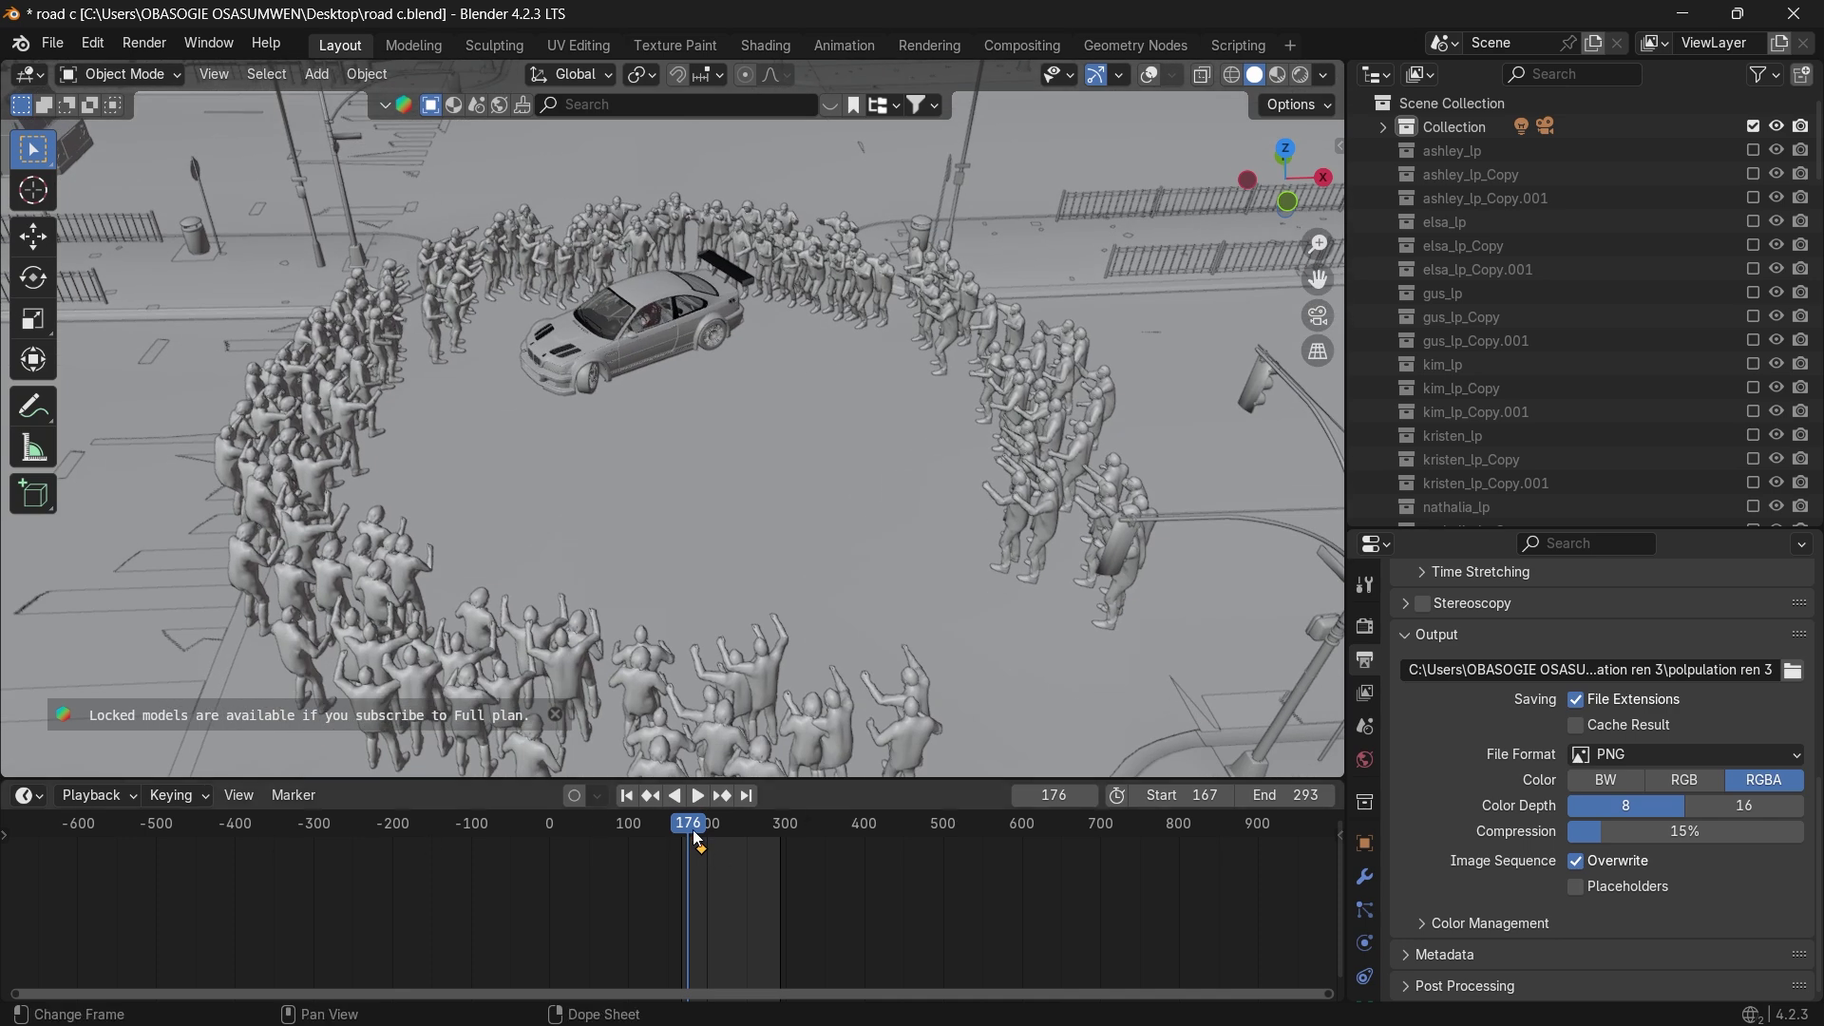
{"action": "key", "text": "space"}
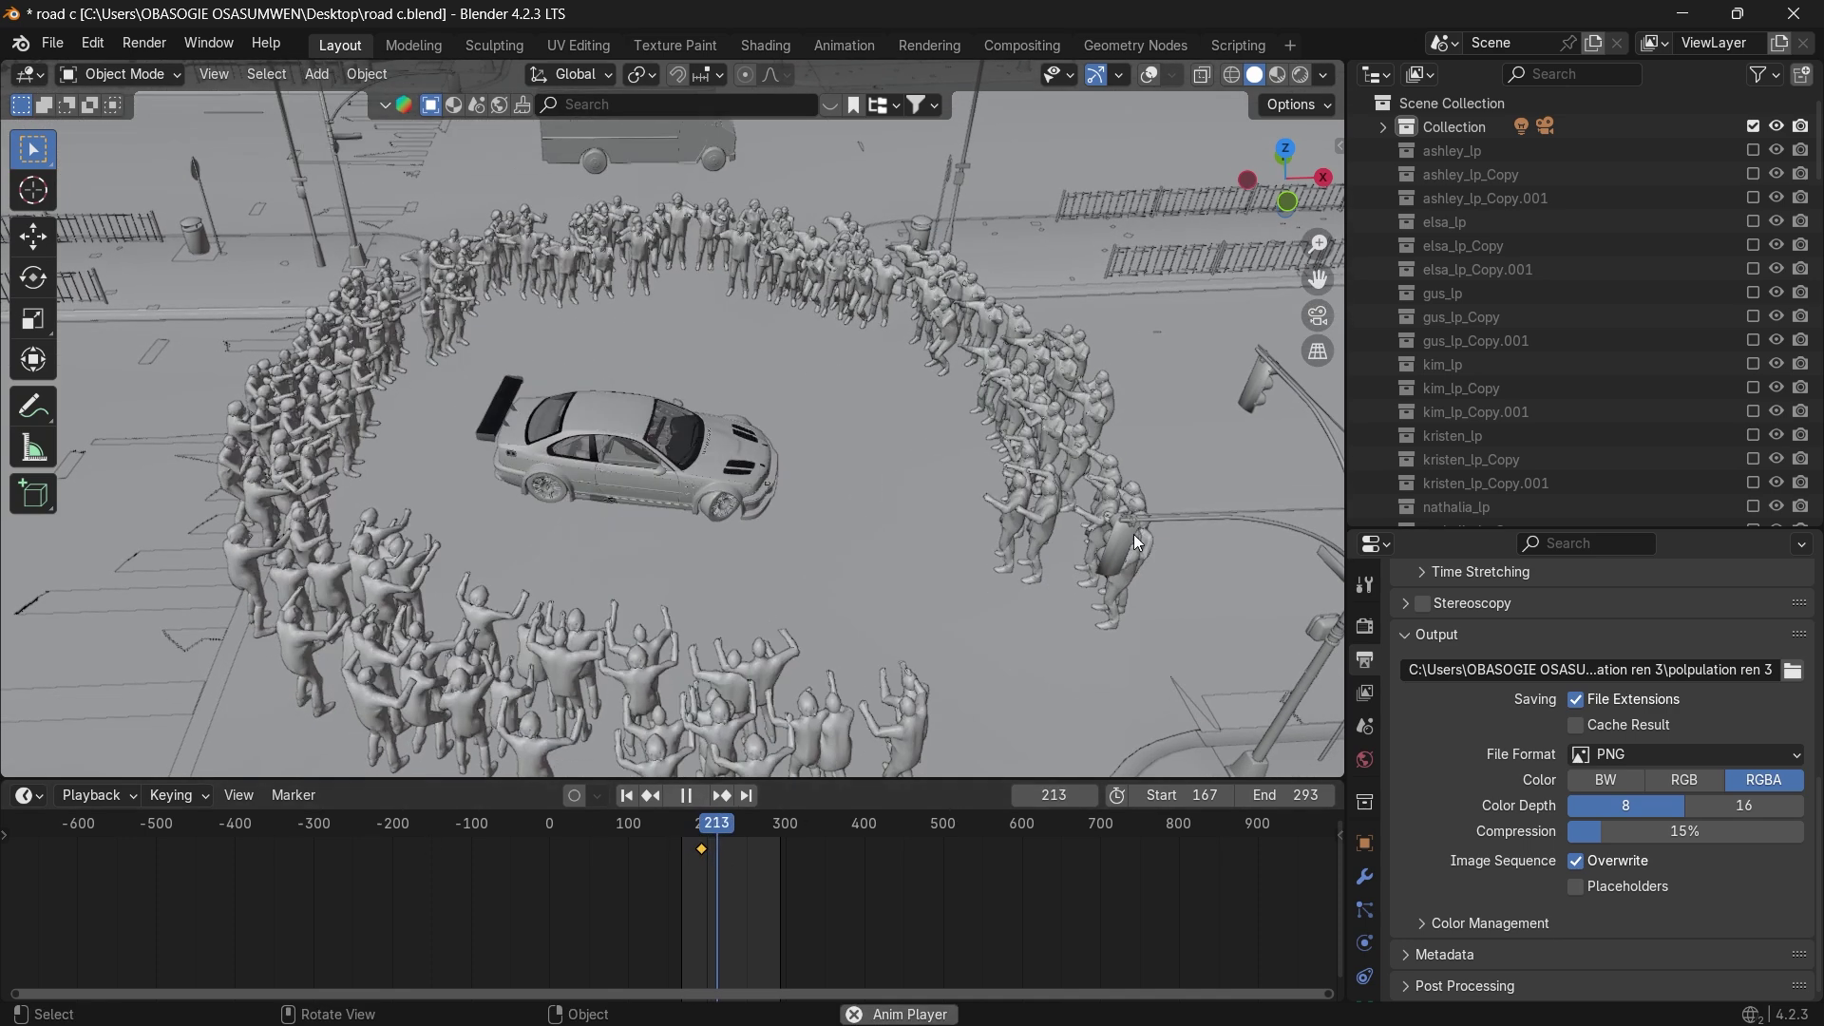
{"action": "key", "text": "space"}
Open the Population settings and look through the available crowd modes.
{"action": "key", "text": "n"}
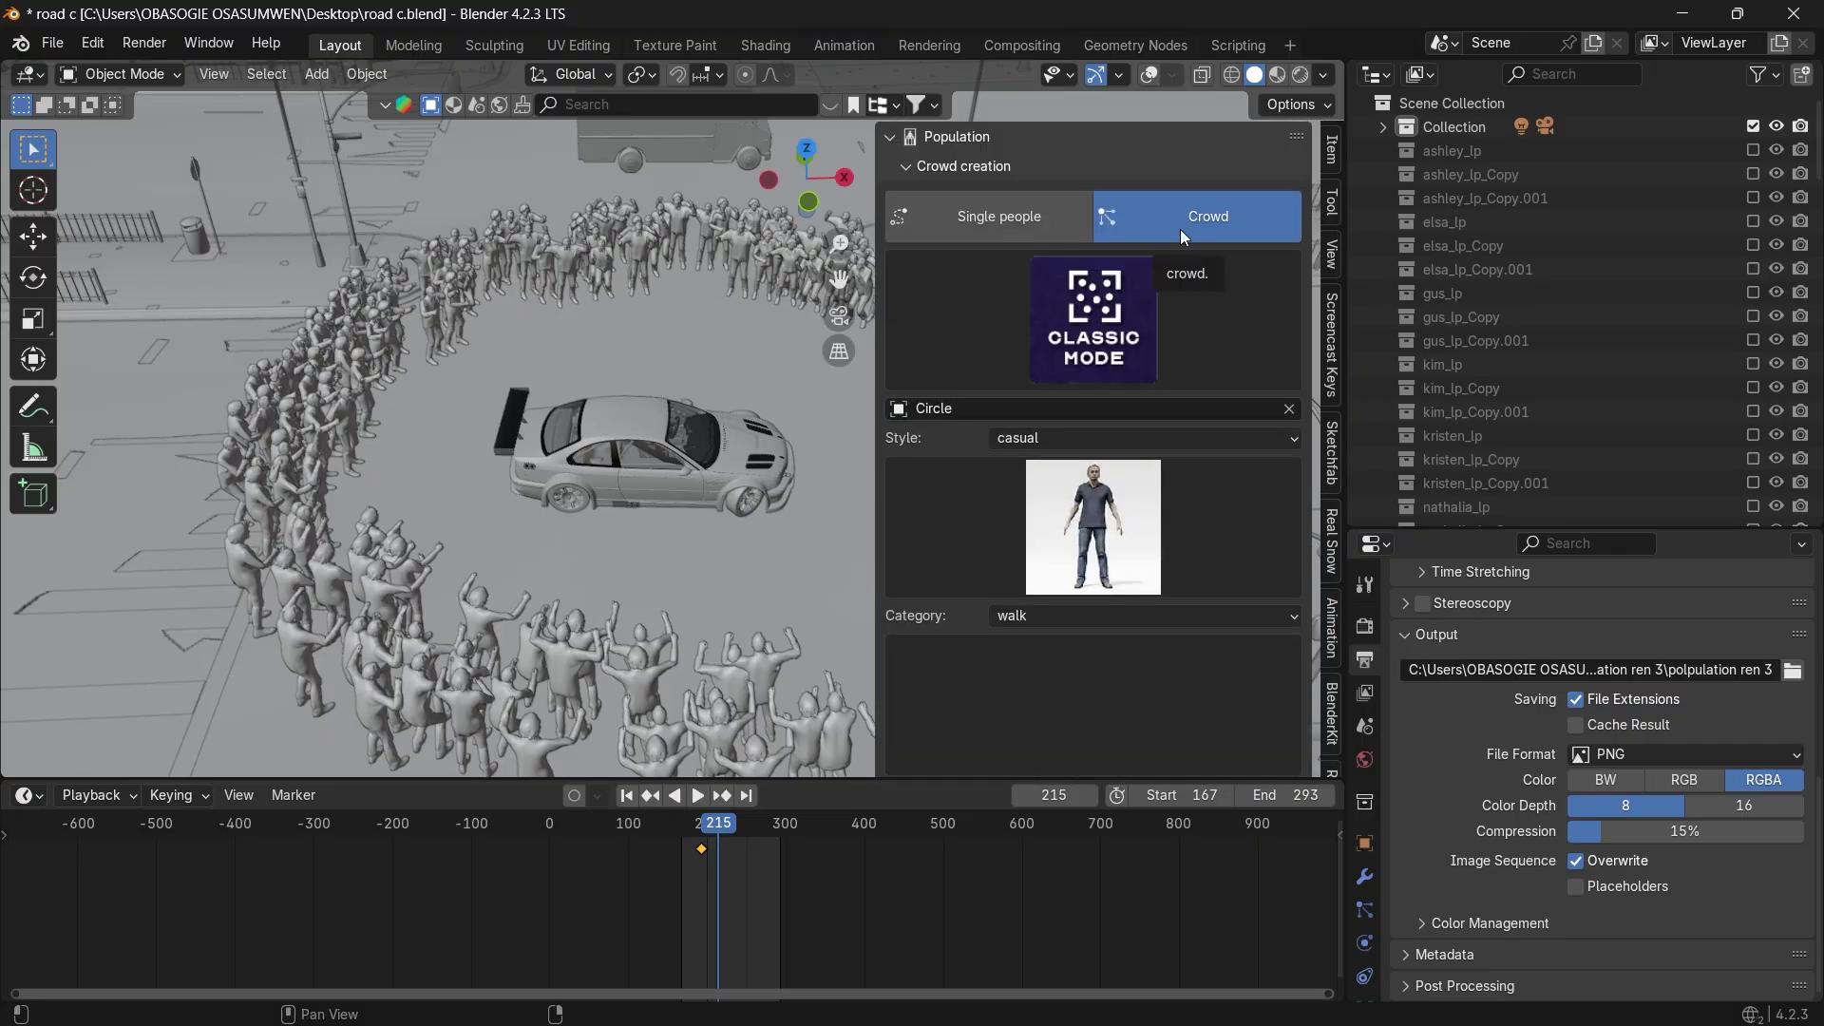
{"action": "left_click", "coordinate": [1192, 308]}
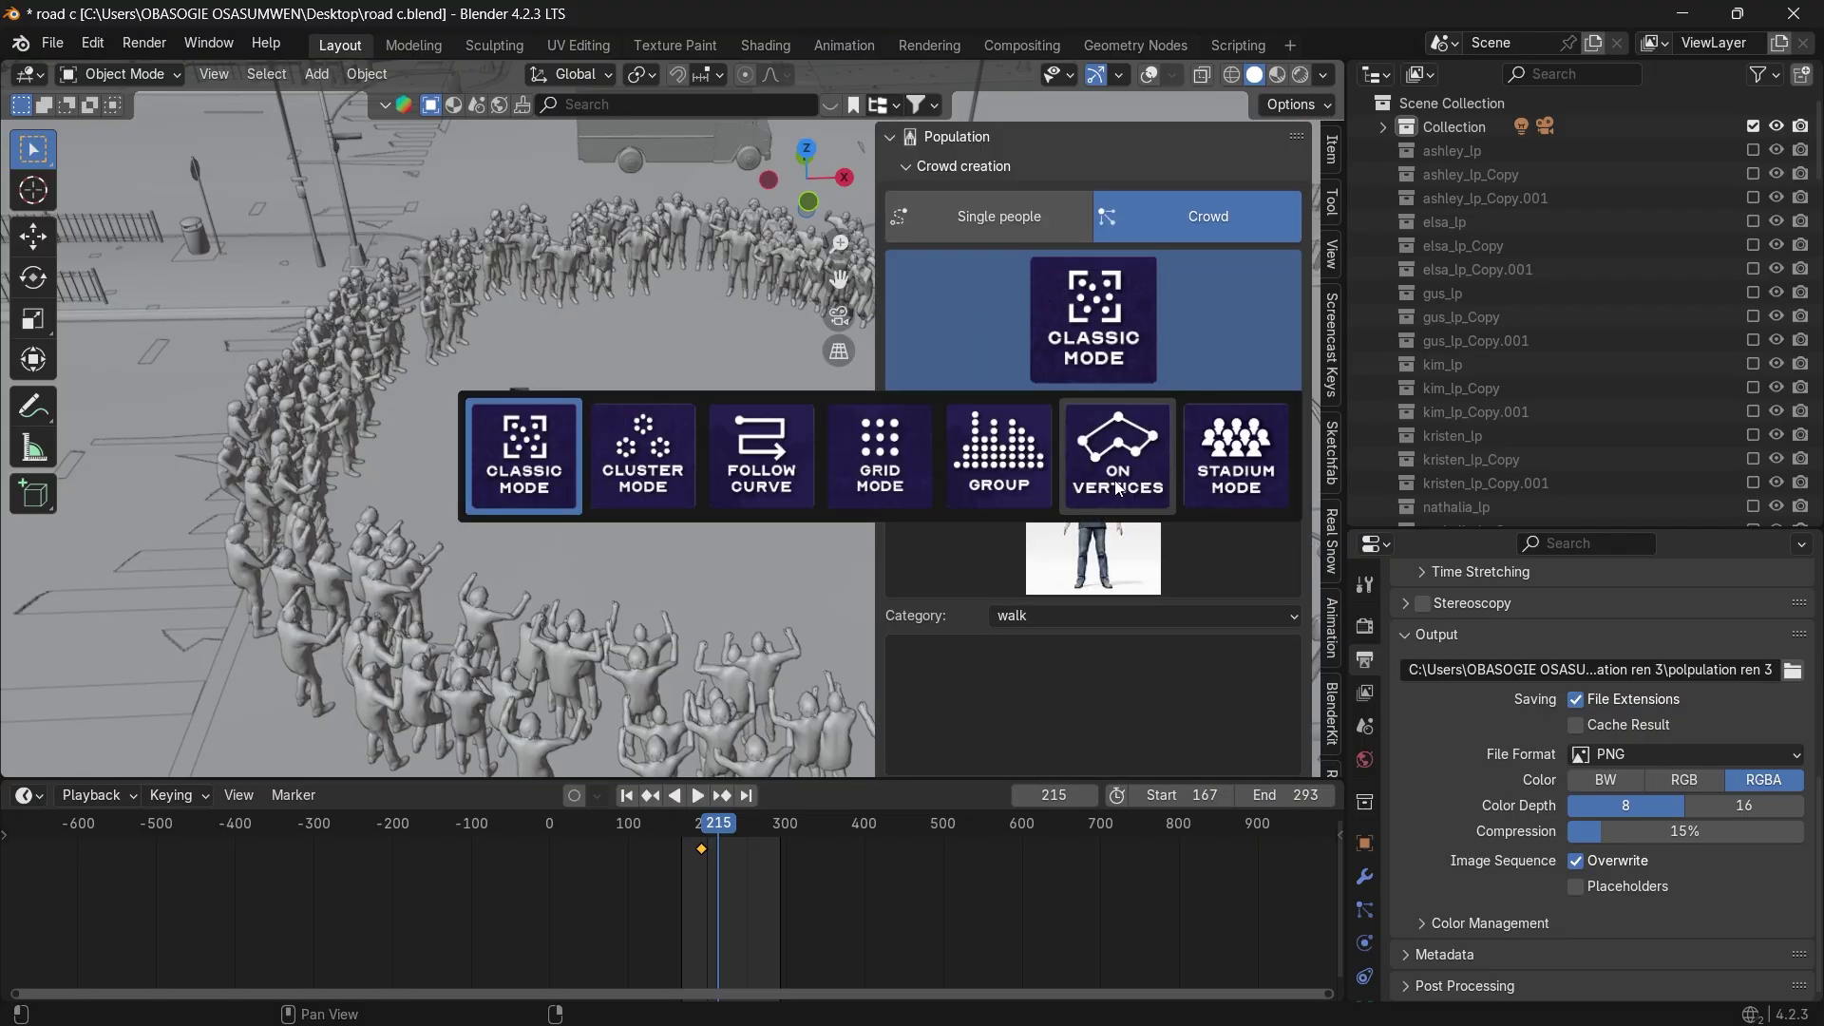
{"action": "left_click", "coordinate": [1115, 303]}
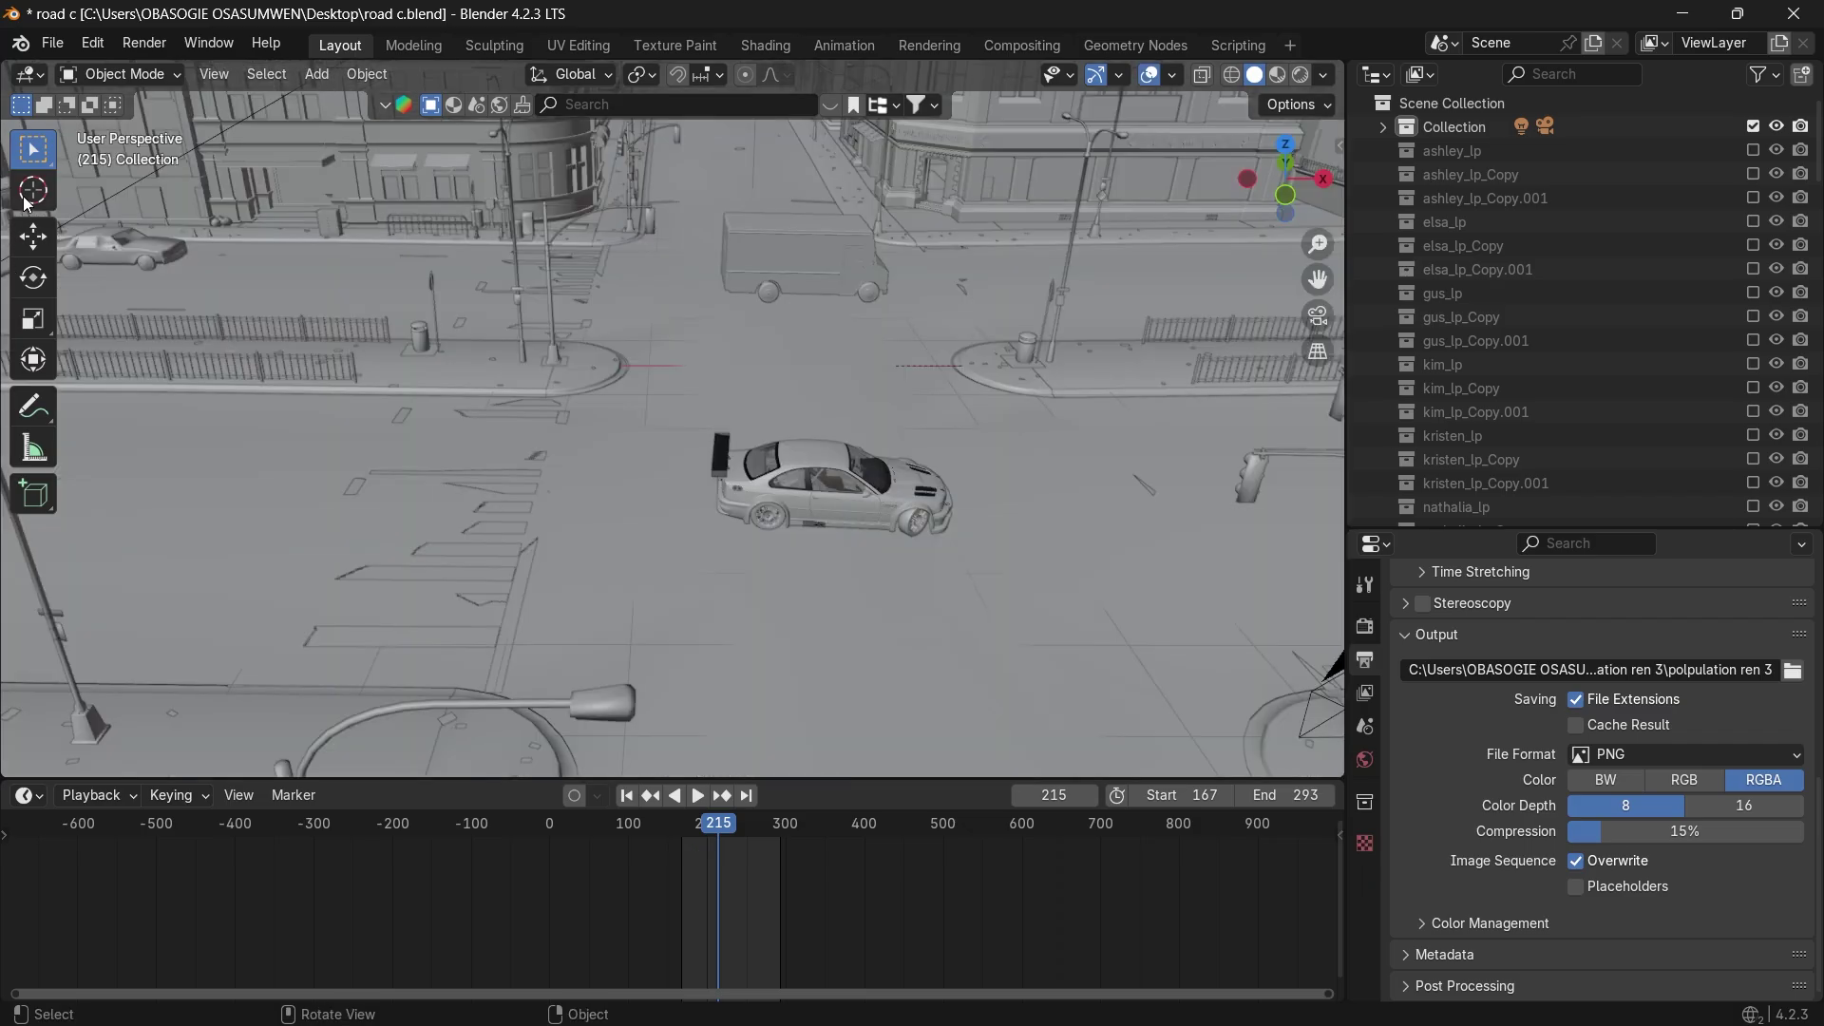
Place the 3D cursor beside the car, add a 32-vertex mesh circle there and scale it to about 2.08.
{"action": "left_click", "coordinate": [22, 198]}
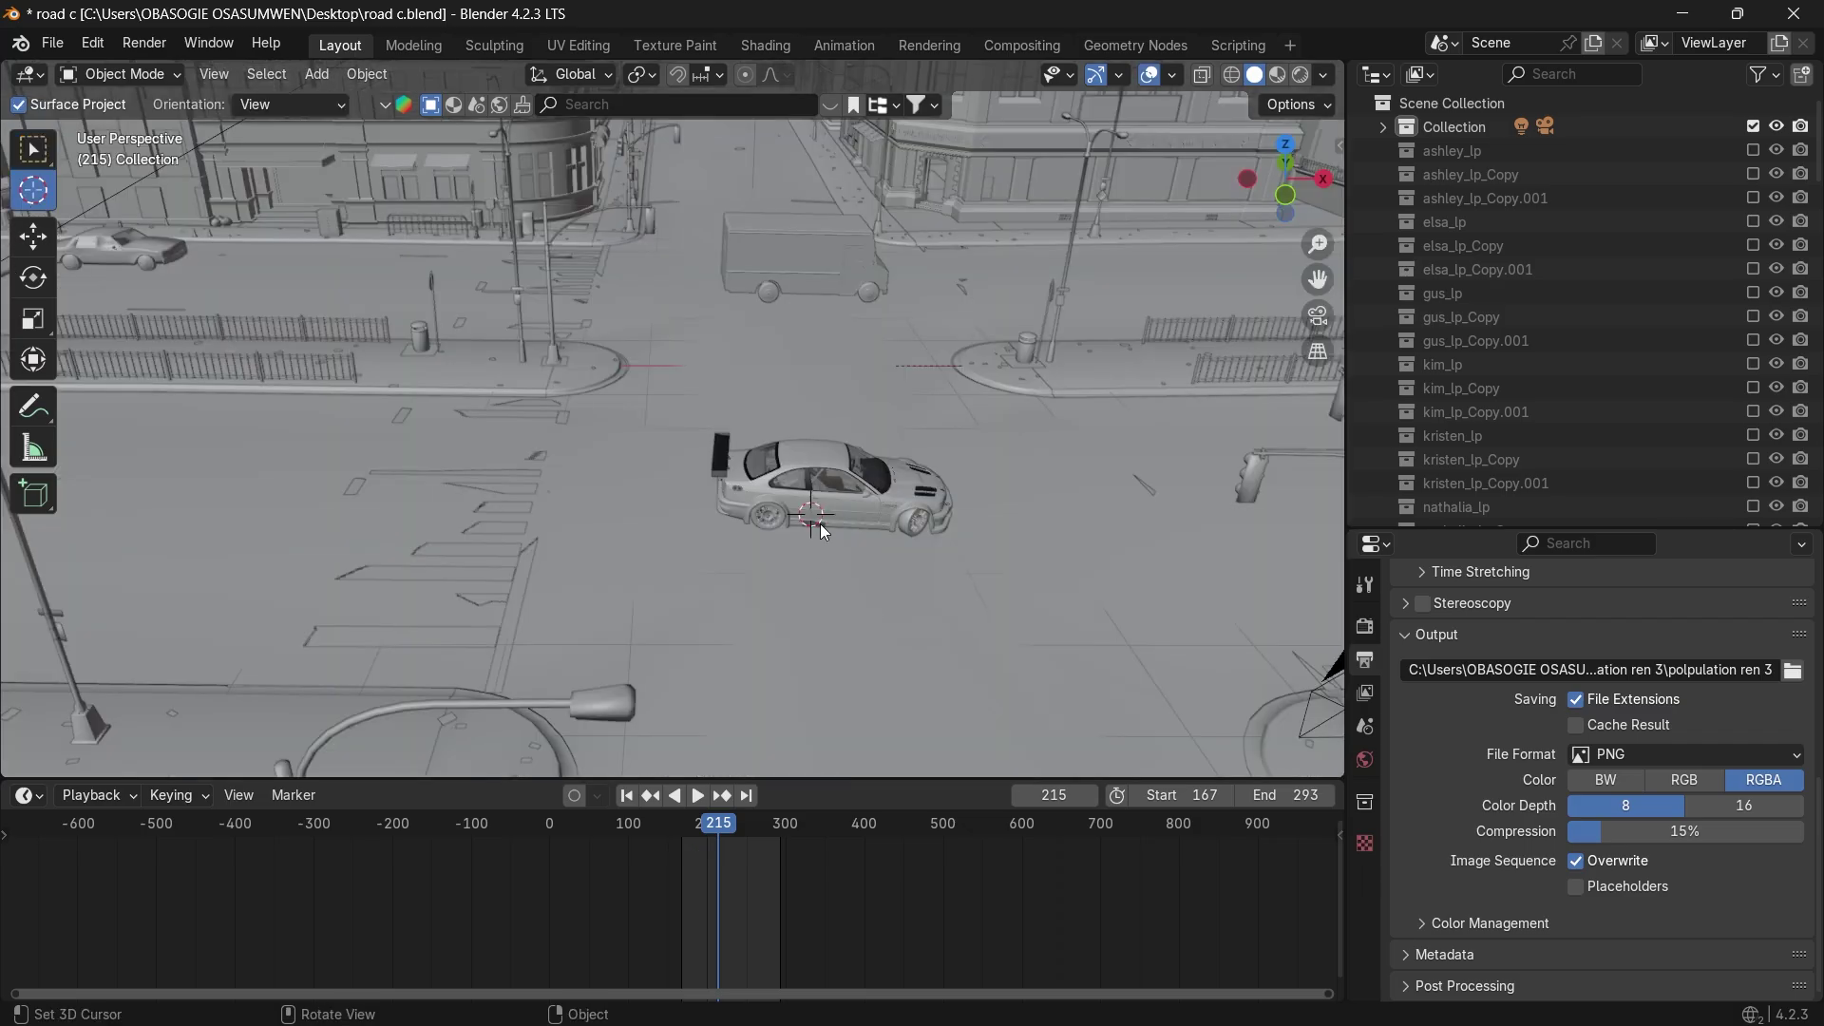
{"action": "key", "text": "shift+a"}
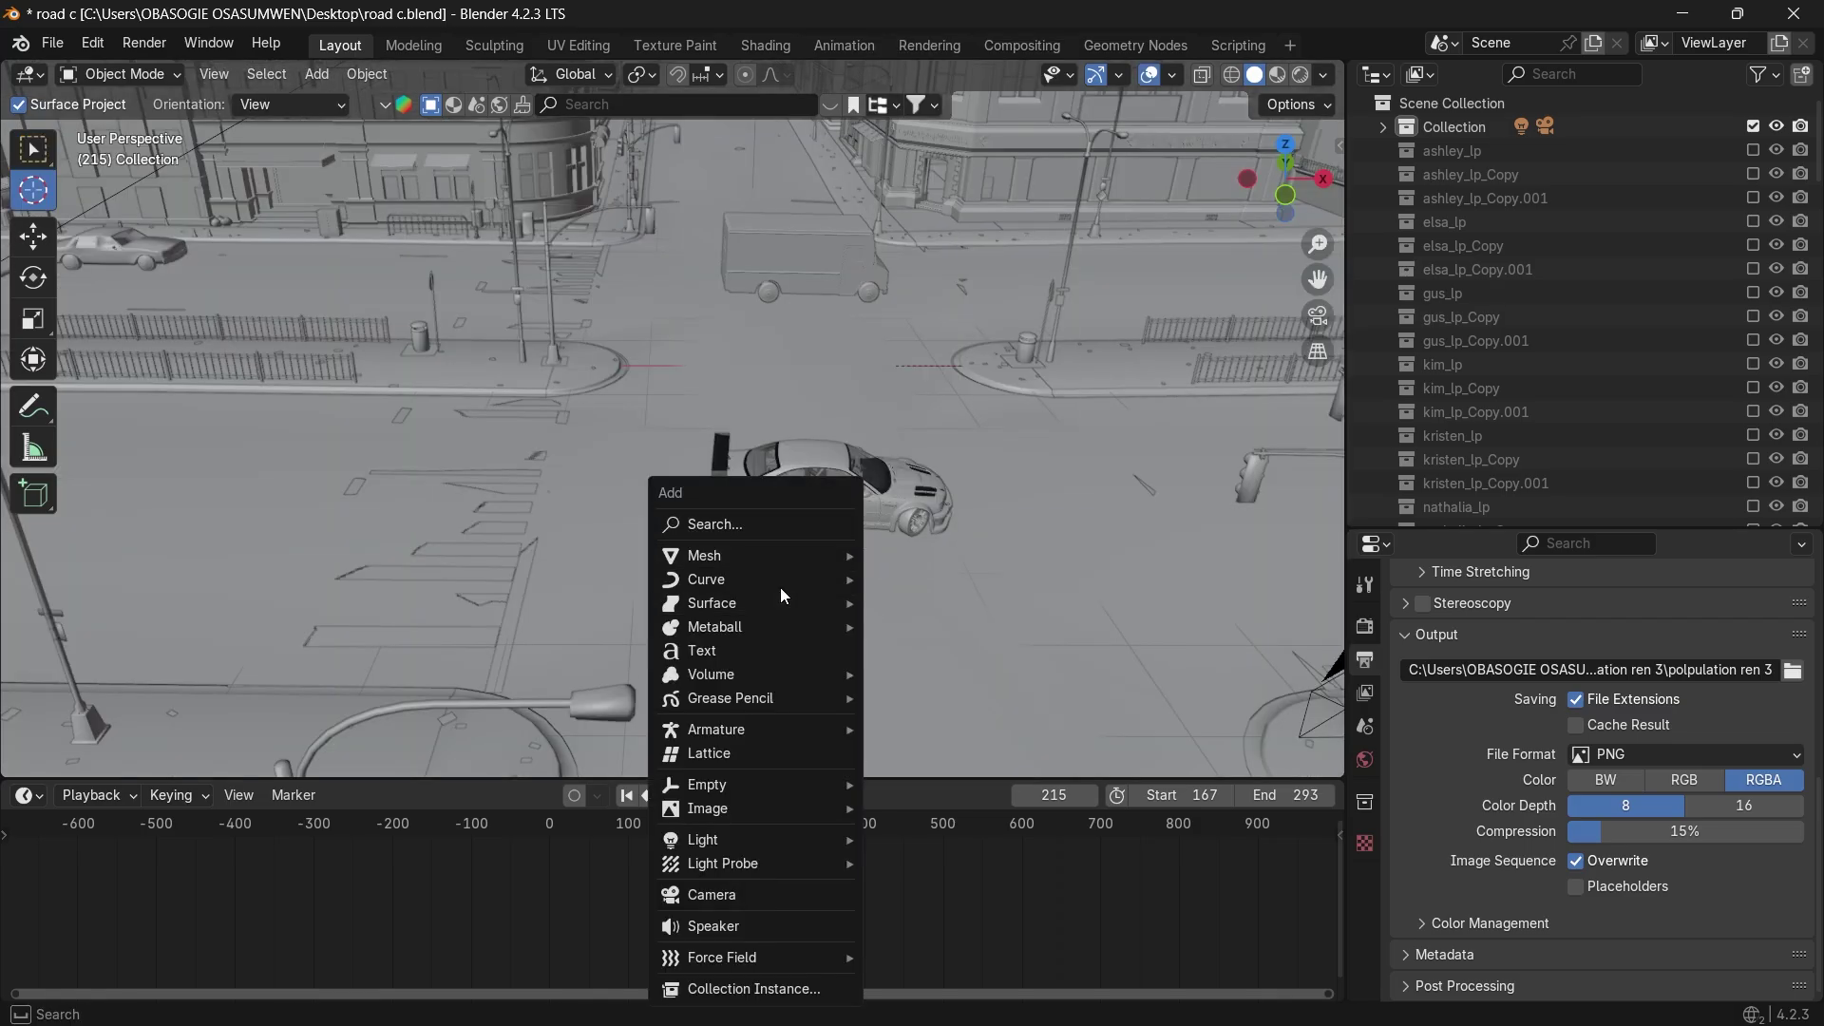
{"action": "mouse_move", "coordinate": [855, 559]}
{"action": "mouse_move", "coordinate": [950, 44]}
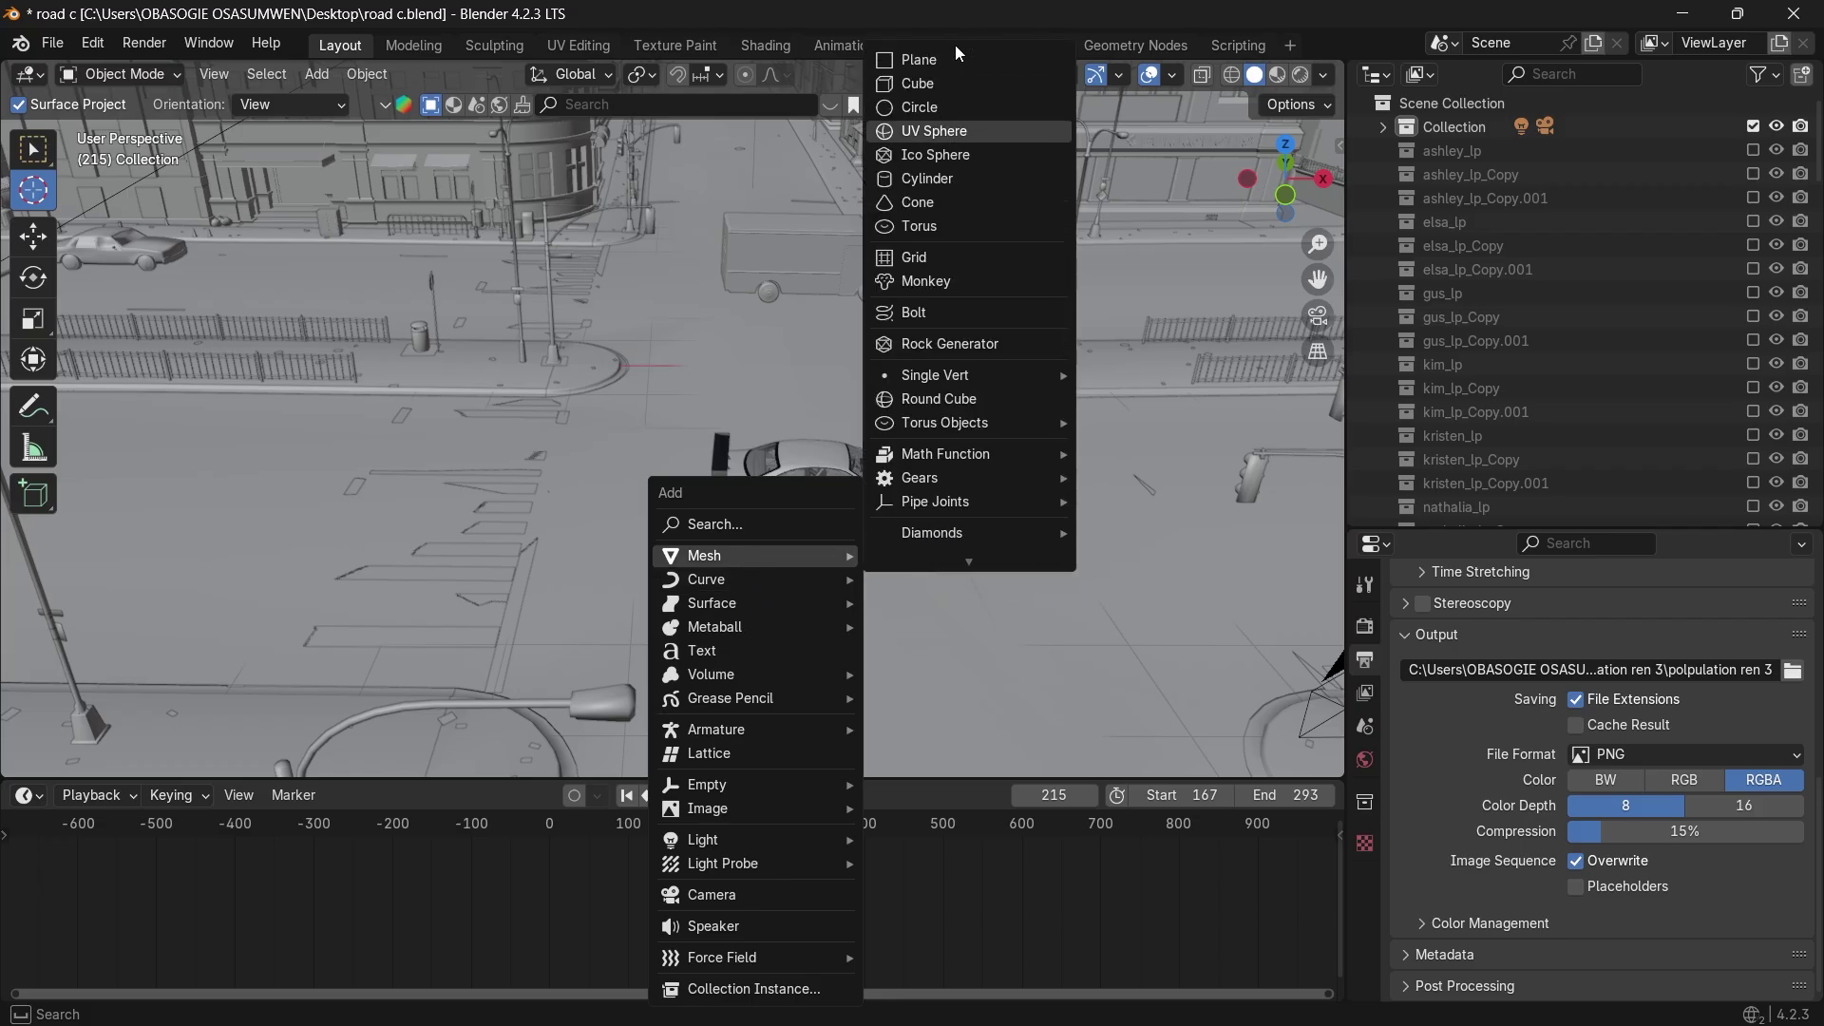
{"action": "left_click", "coordinate": [915, 108]}
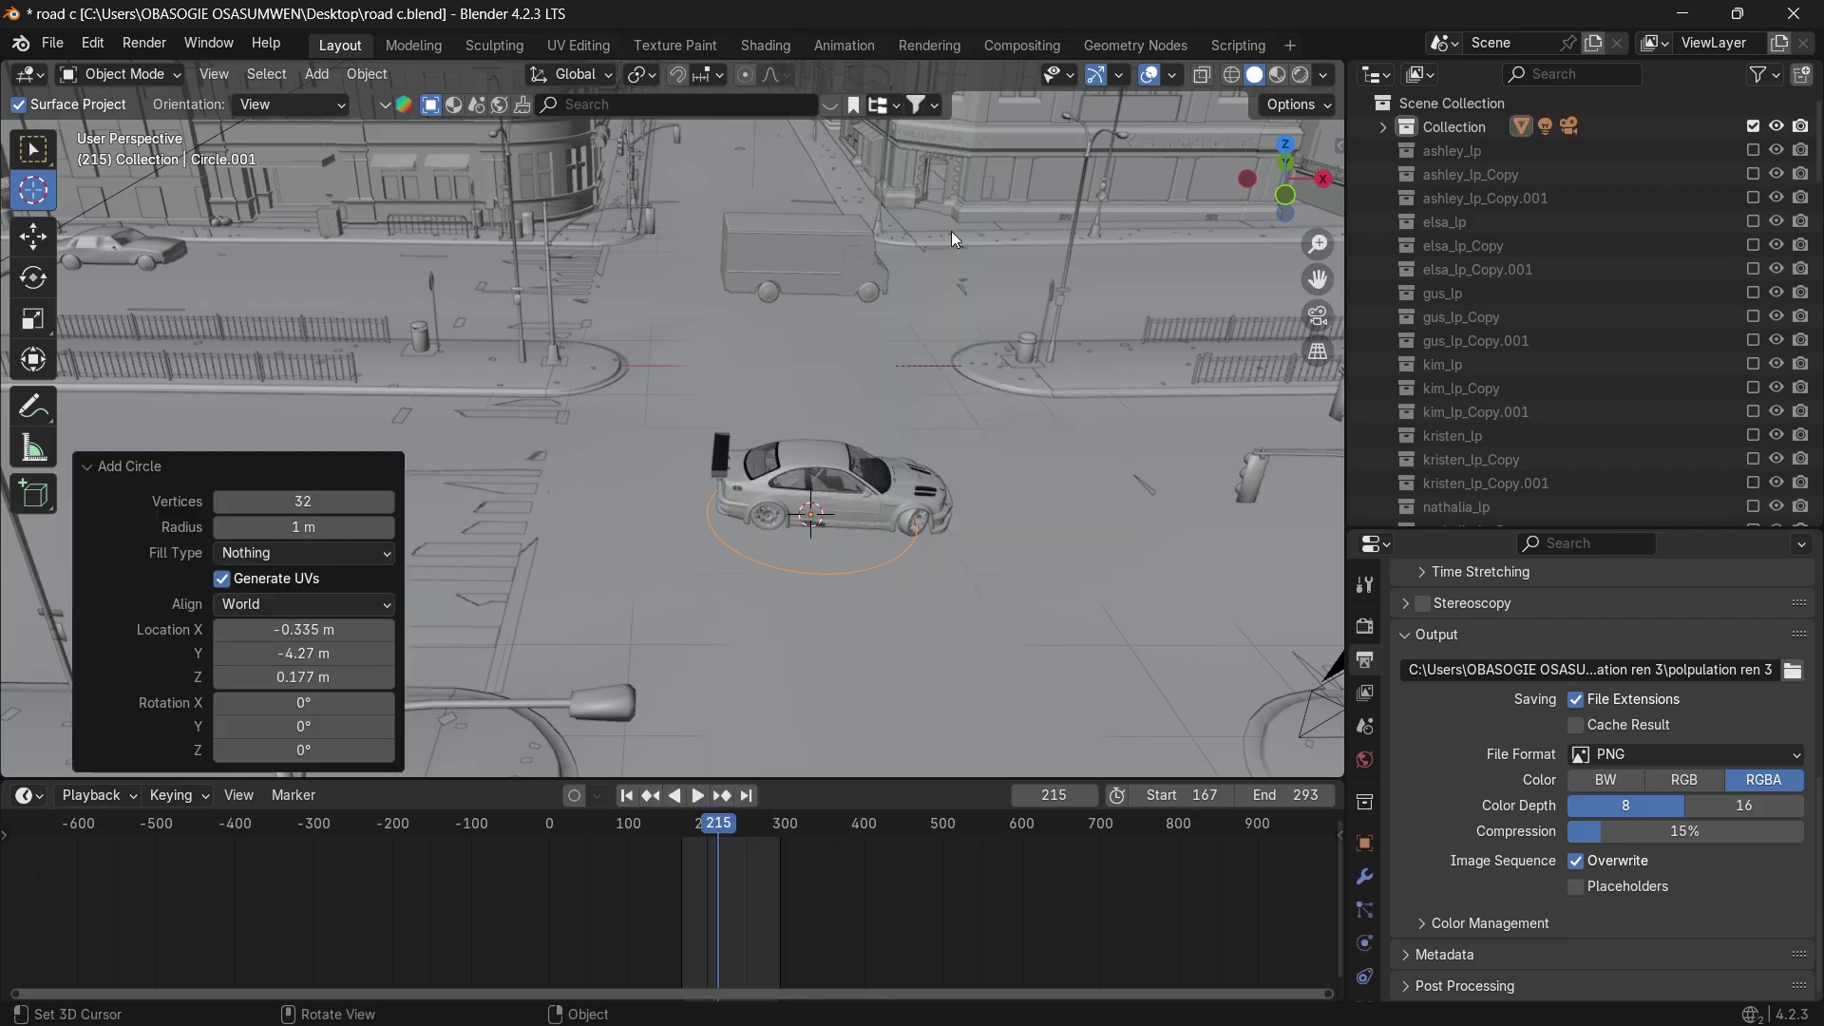
{"action": "key", "text": "s"}
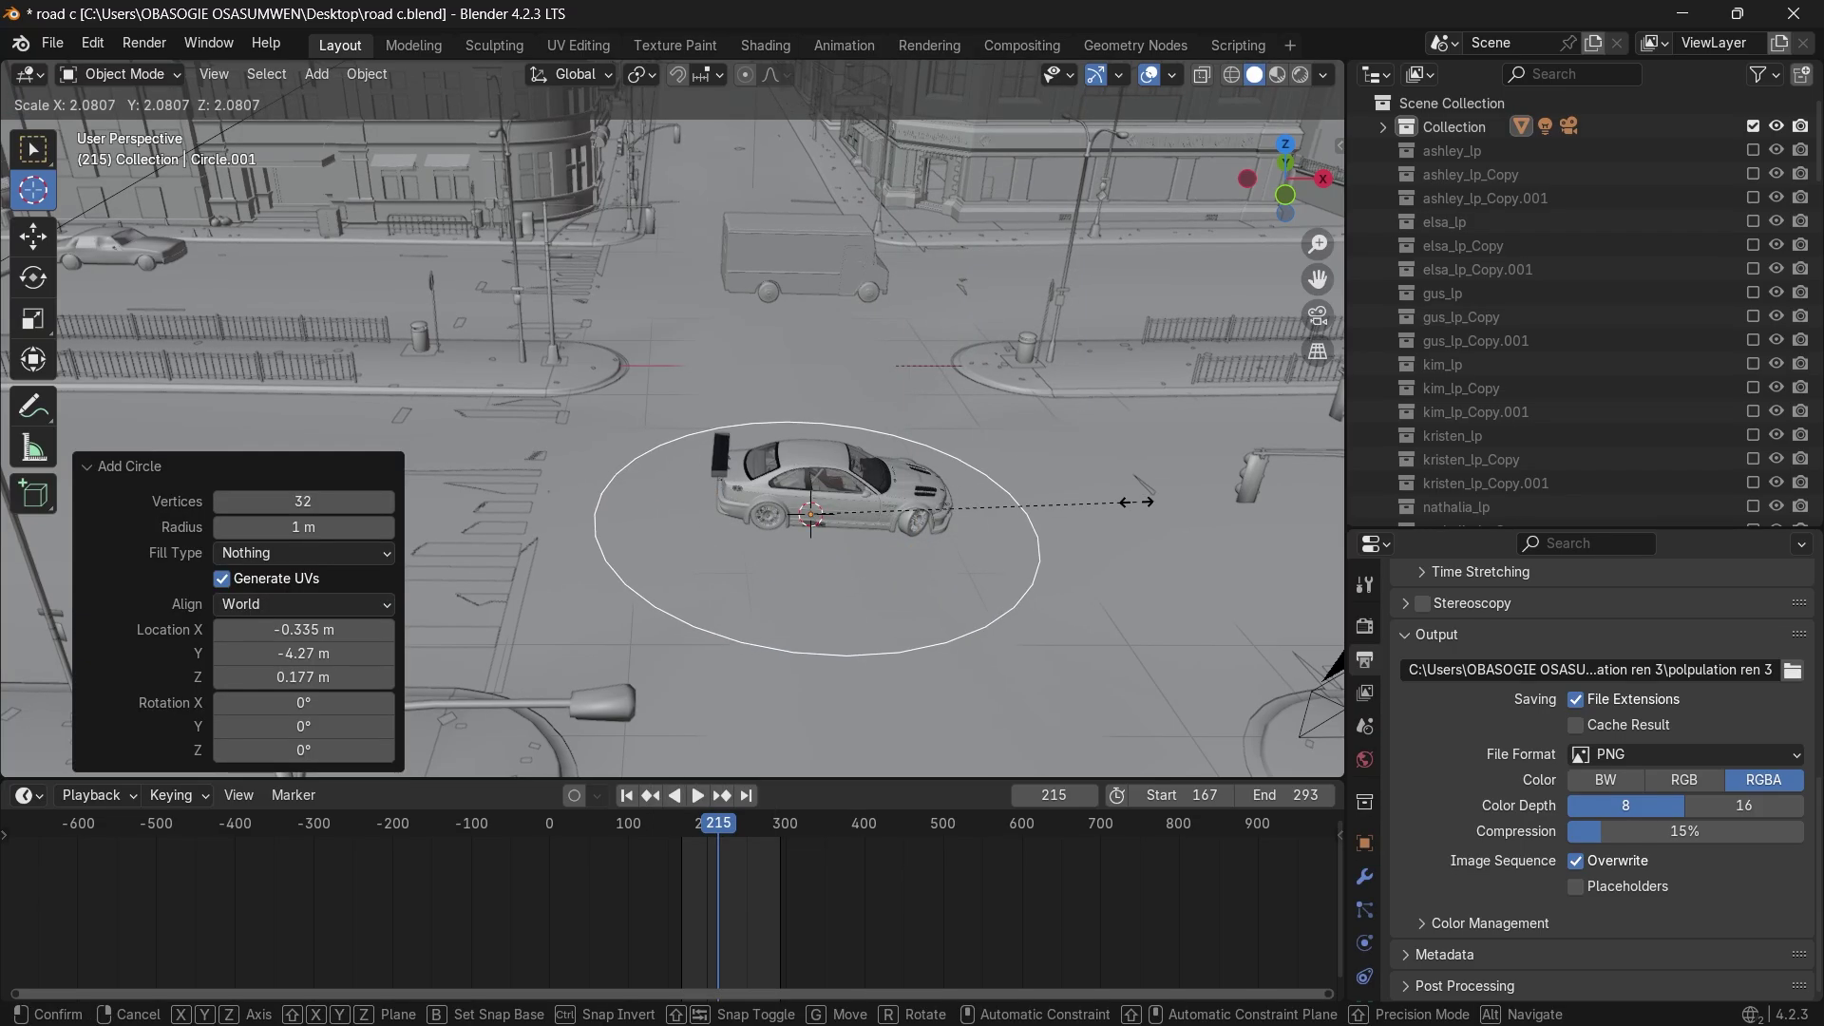
{"action": "left_click", "coordinate": [1131, 504]}
{"action": "mouse_move", "coordinate": [1229, 184]}
{"action": "left_mouse_down"}
{"action": "mouse_move", "coordinate": [1235, 247]}
{"action": "mouse_move", "coordinate": [1235, 197]}
{"action": "left_mouse_up"}
Extrude the circle's edge in Edit Mode and scale it outward by 1.422 into a flat ring.
{"action": "key", "text": "Tab"}
{"action": "key", "text": "e"}
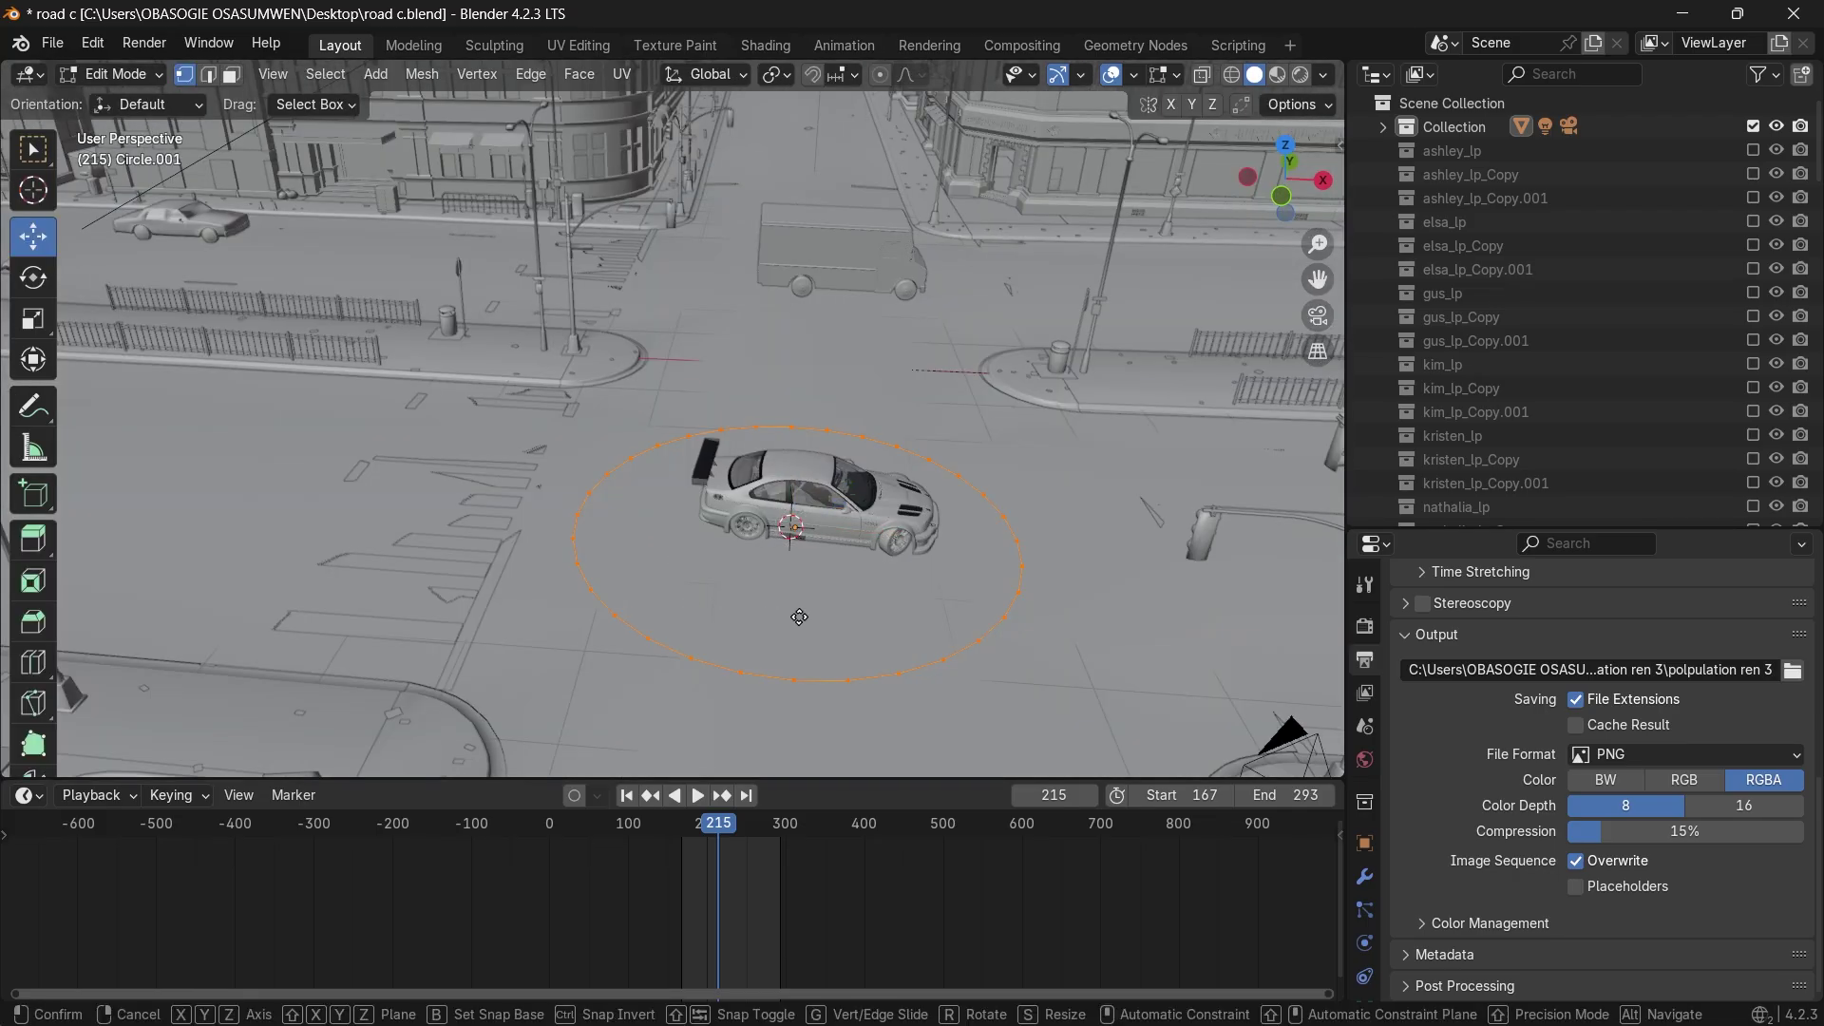
{"action": "key", "text": "s"}
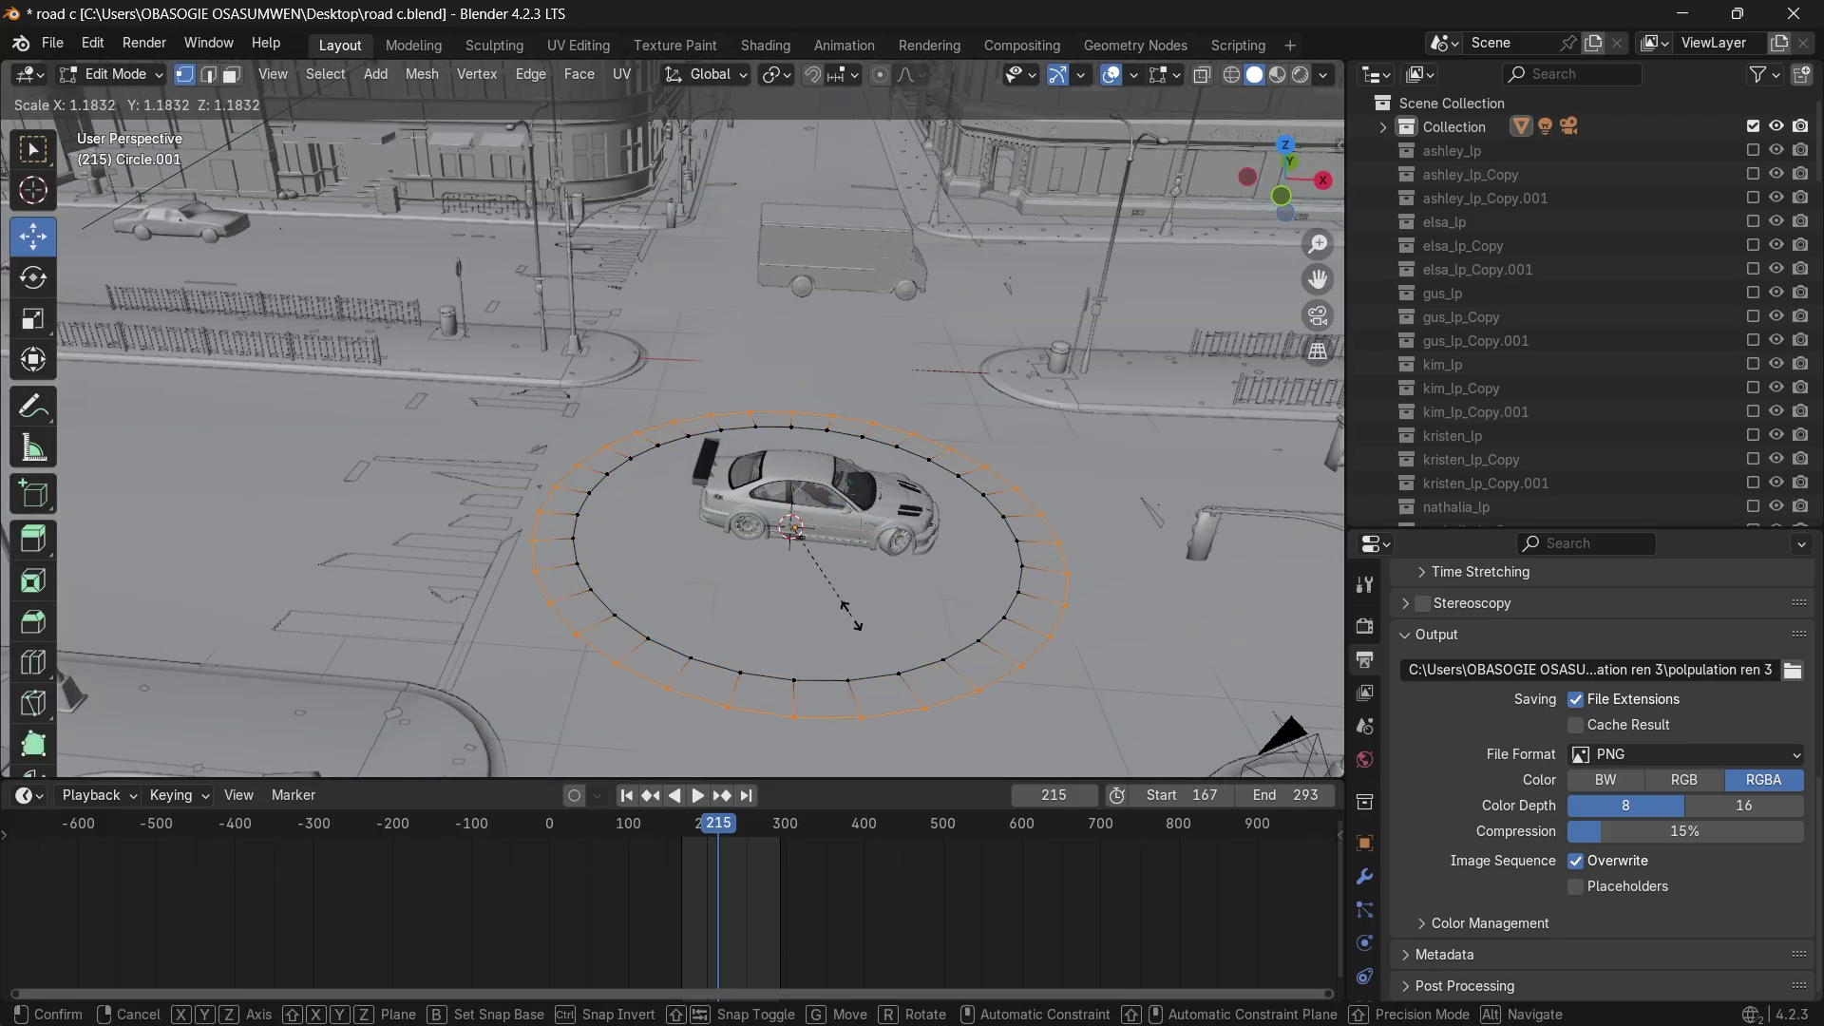
{"action": "left_click", "coordinate": [896, 620]}
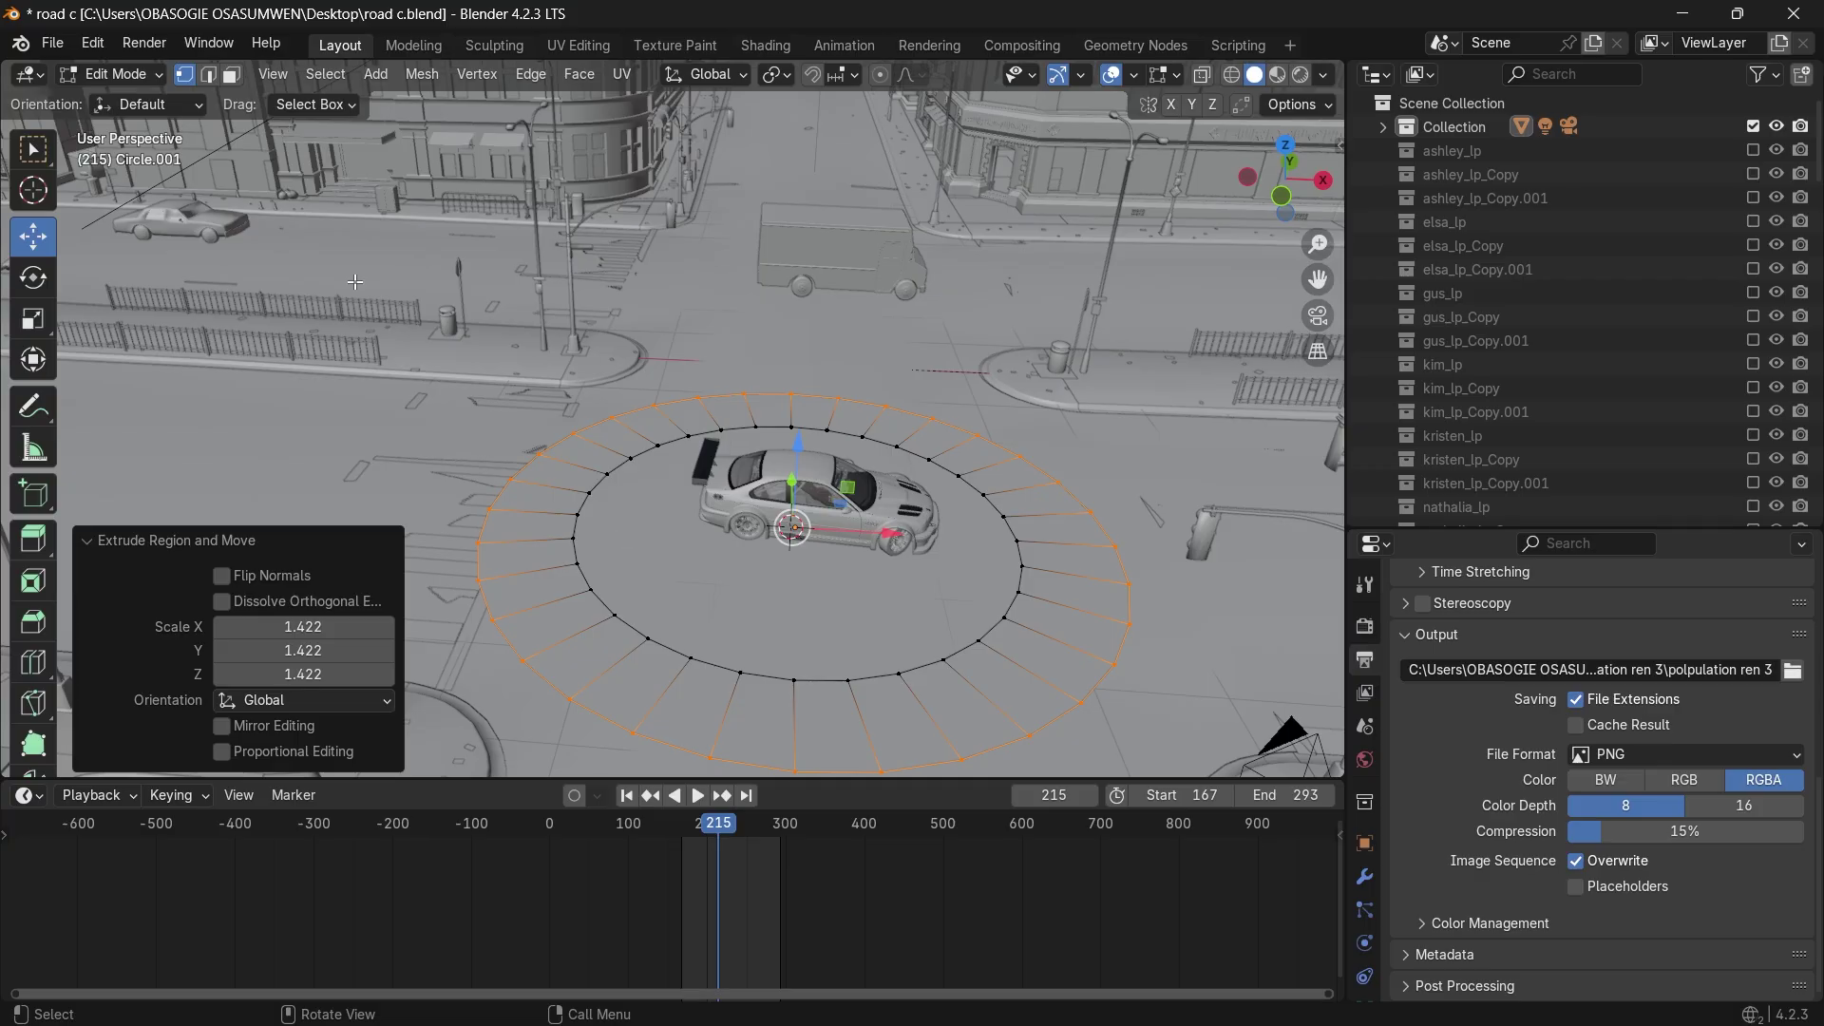
Select the whole face loop of the ring, subdivide it with an increased number of cuts, and return to Object Mode.
{"action": "left_click", "coordinate": [231, 75]}
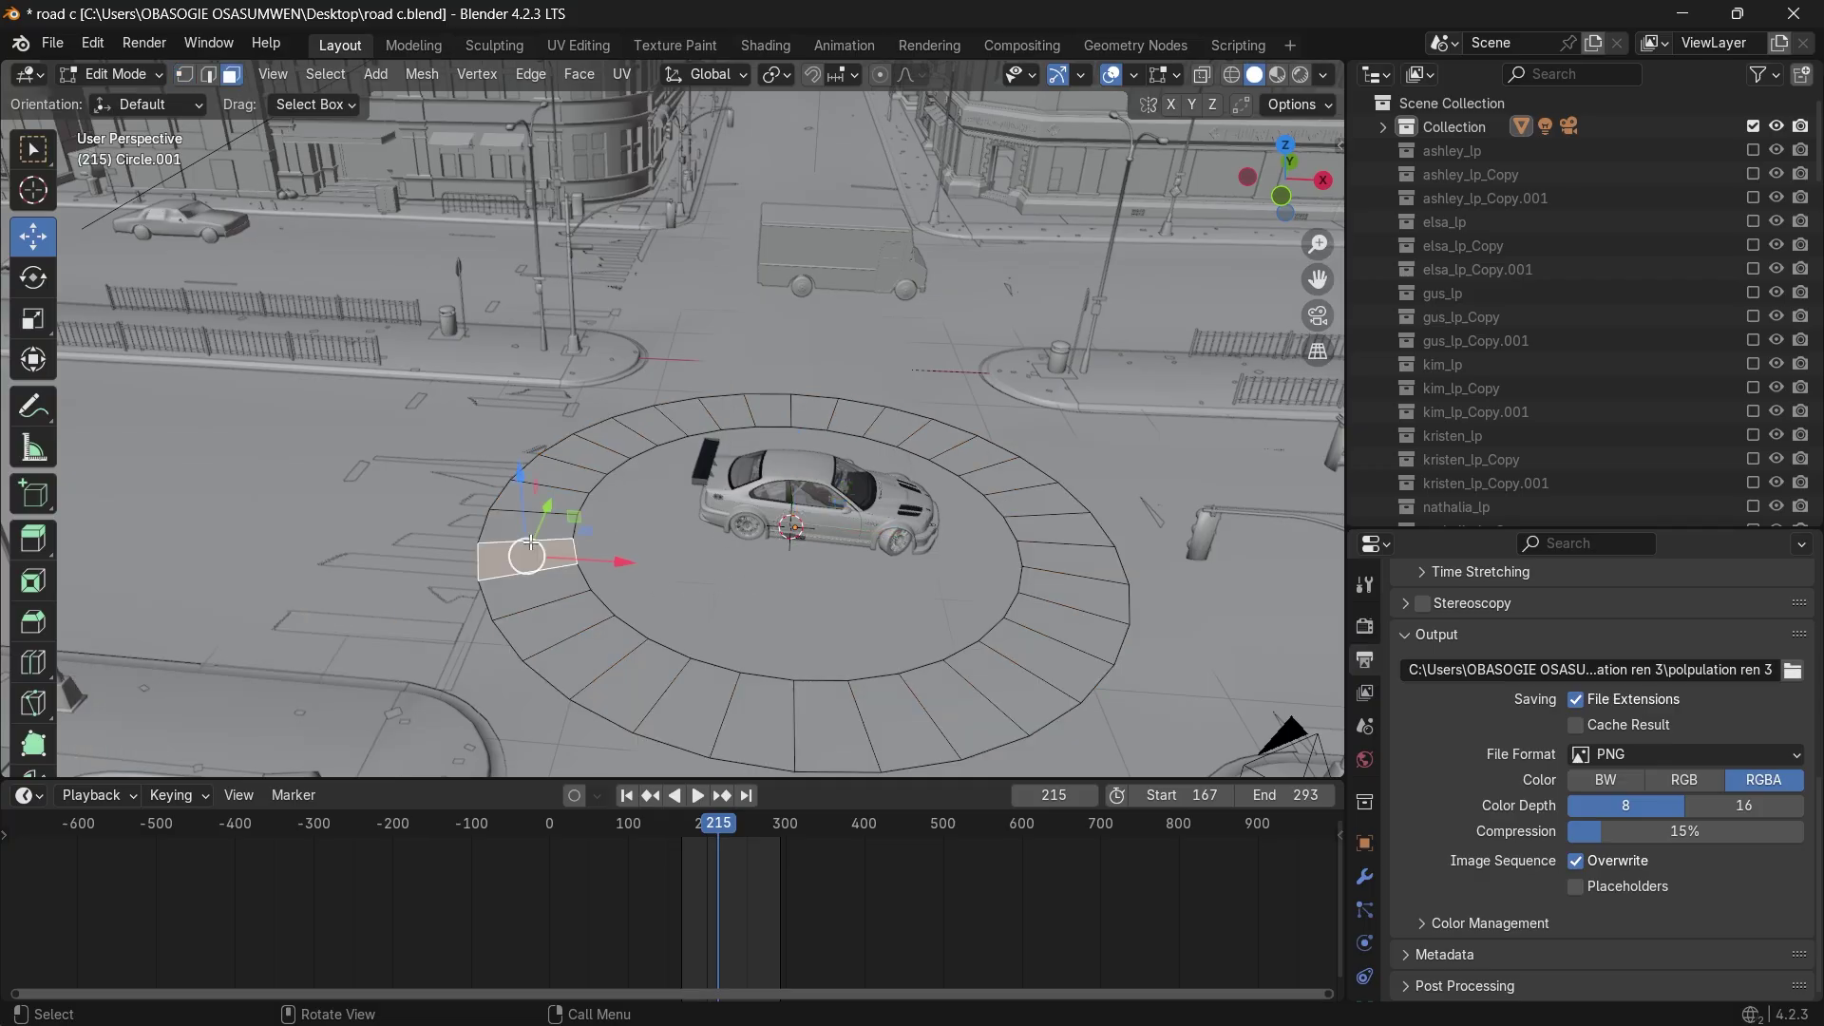
{"action": "left_click", "coordinate": [528, 557], "text": "alt"}
{"action": "right_click", "coordinate": [532, 551]}
{"action": "left_click", "coordinate": [532, 558]}
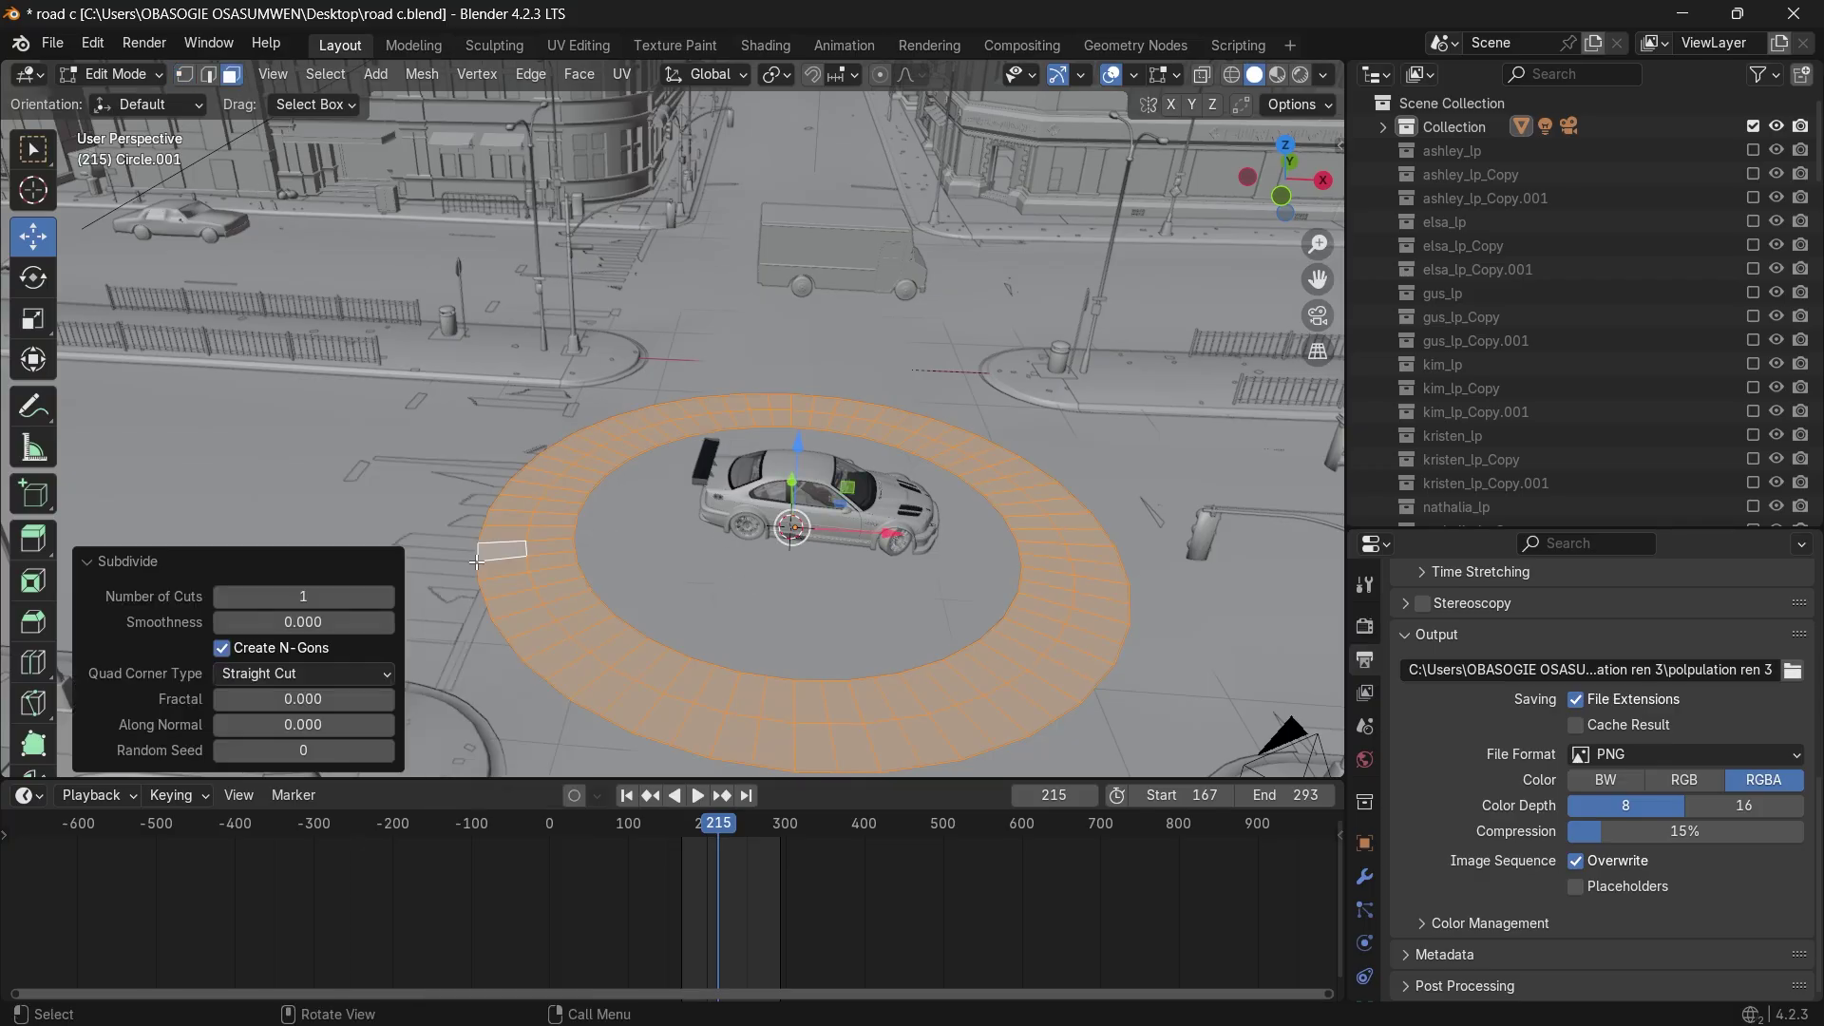
{"action": "left_click", "coordinate": [384, 597]}
{"action": "left_click_drag", "start_coordinate": [1317, 283], "coordinate": [593, 297]}
{"action": "key", "text": "Tab"}
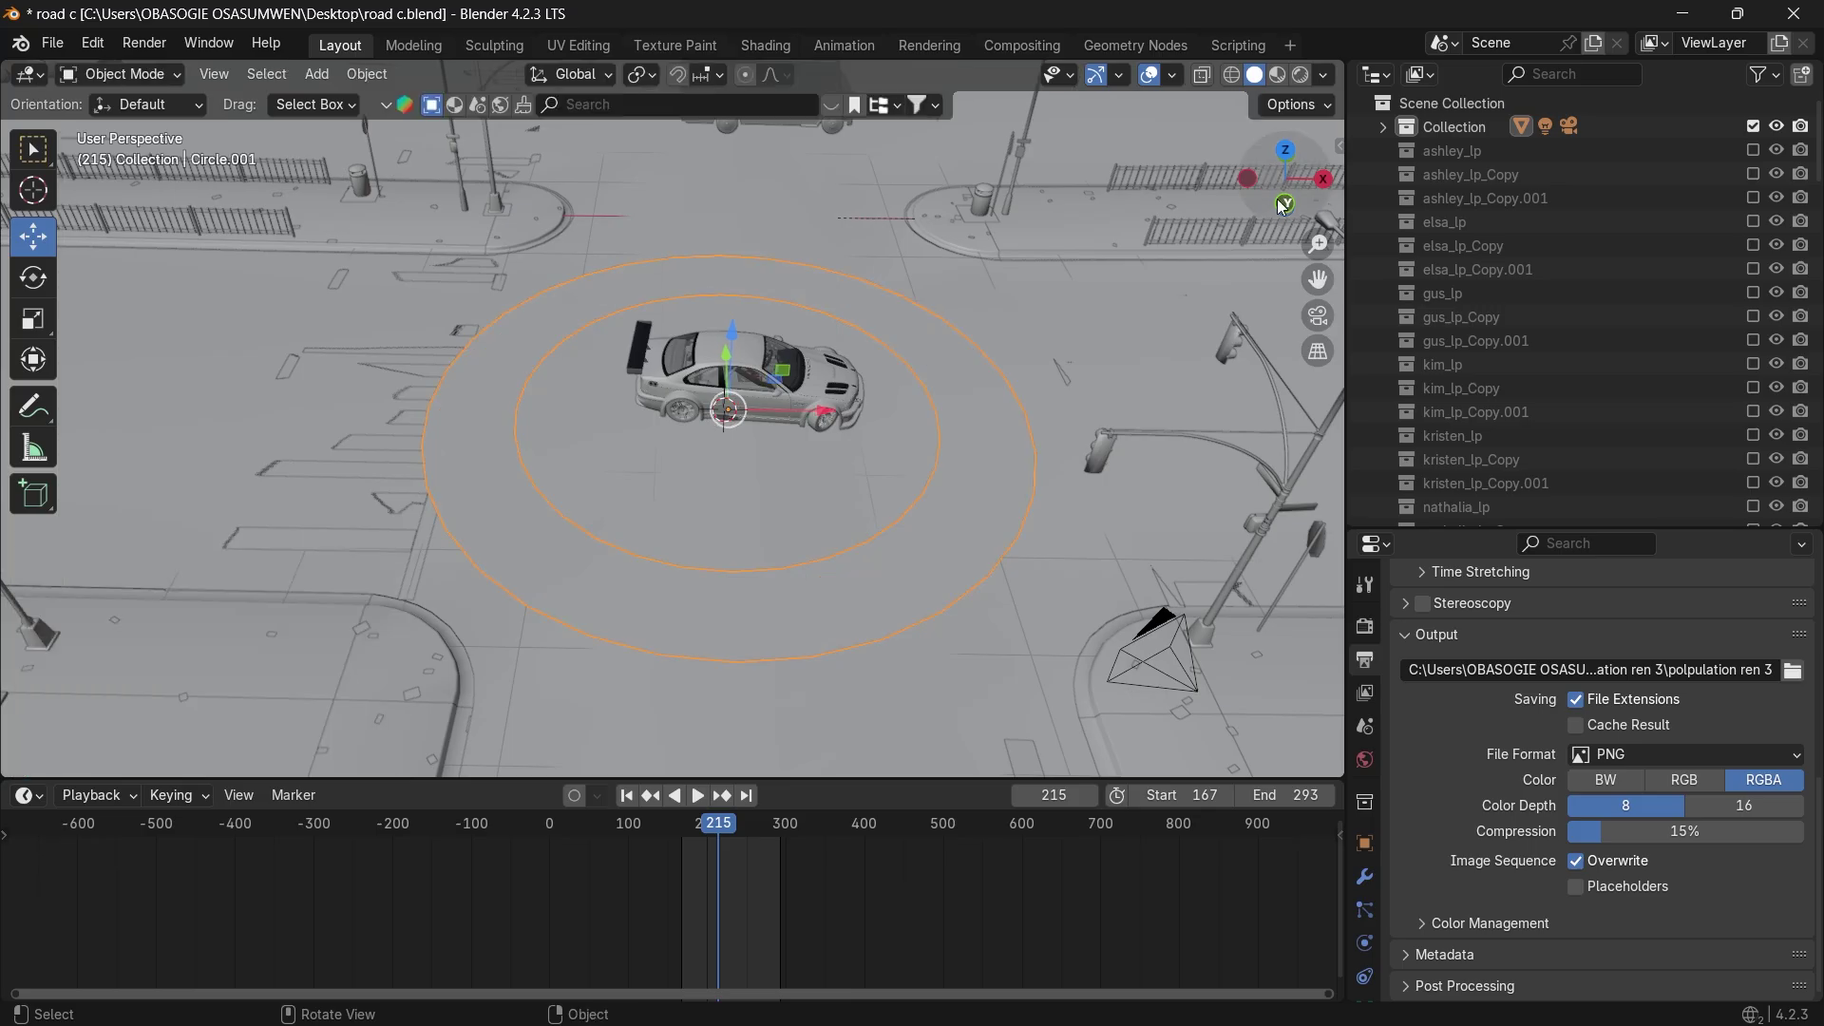
Switch the crowd mode to On Vertices, keep the casual style, and choose the x3 casual group of people.
{"action": "key", "text": "n"}
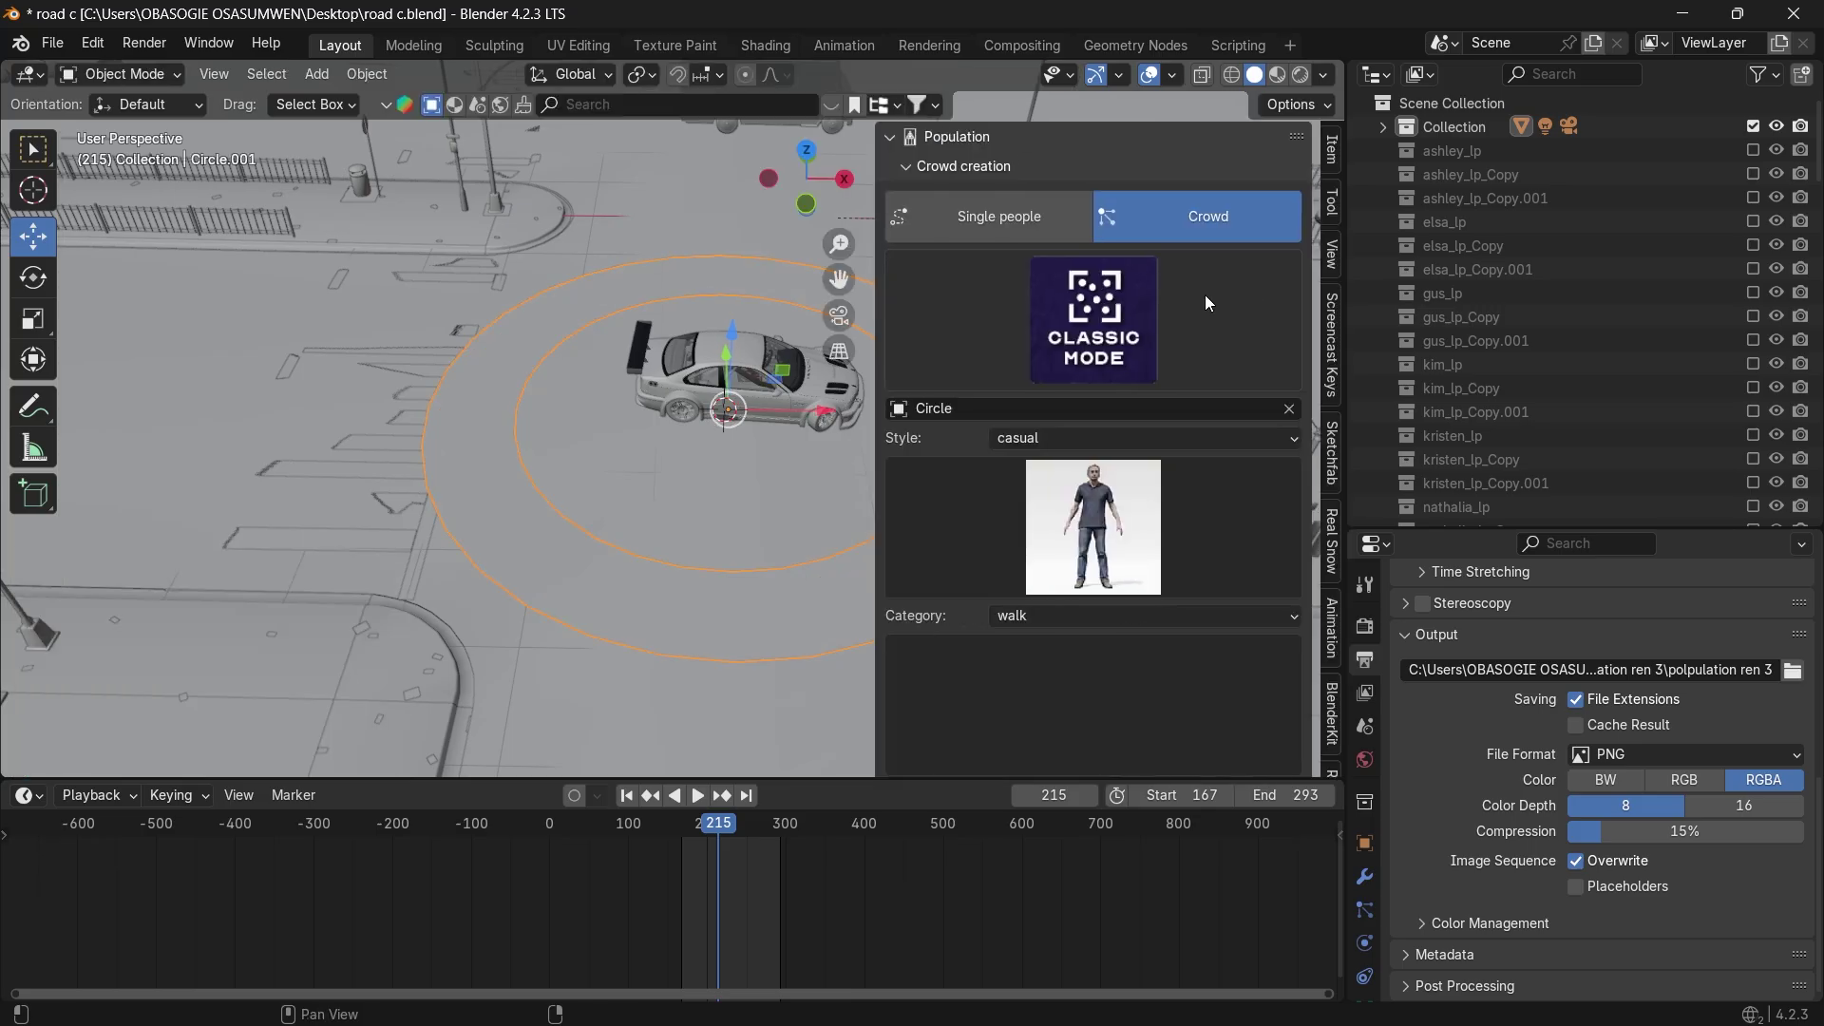
{"action": "left_click", "coordinate": [1113, 339]}
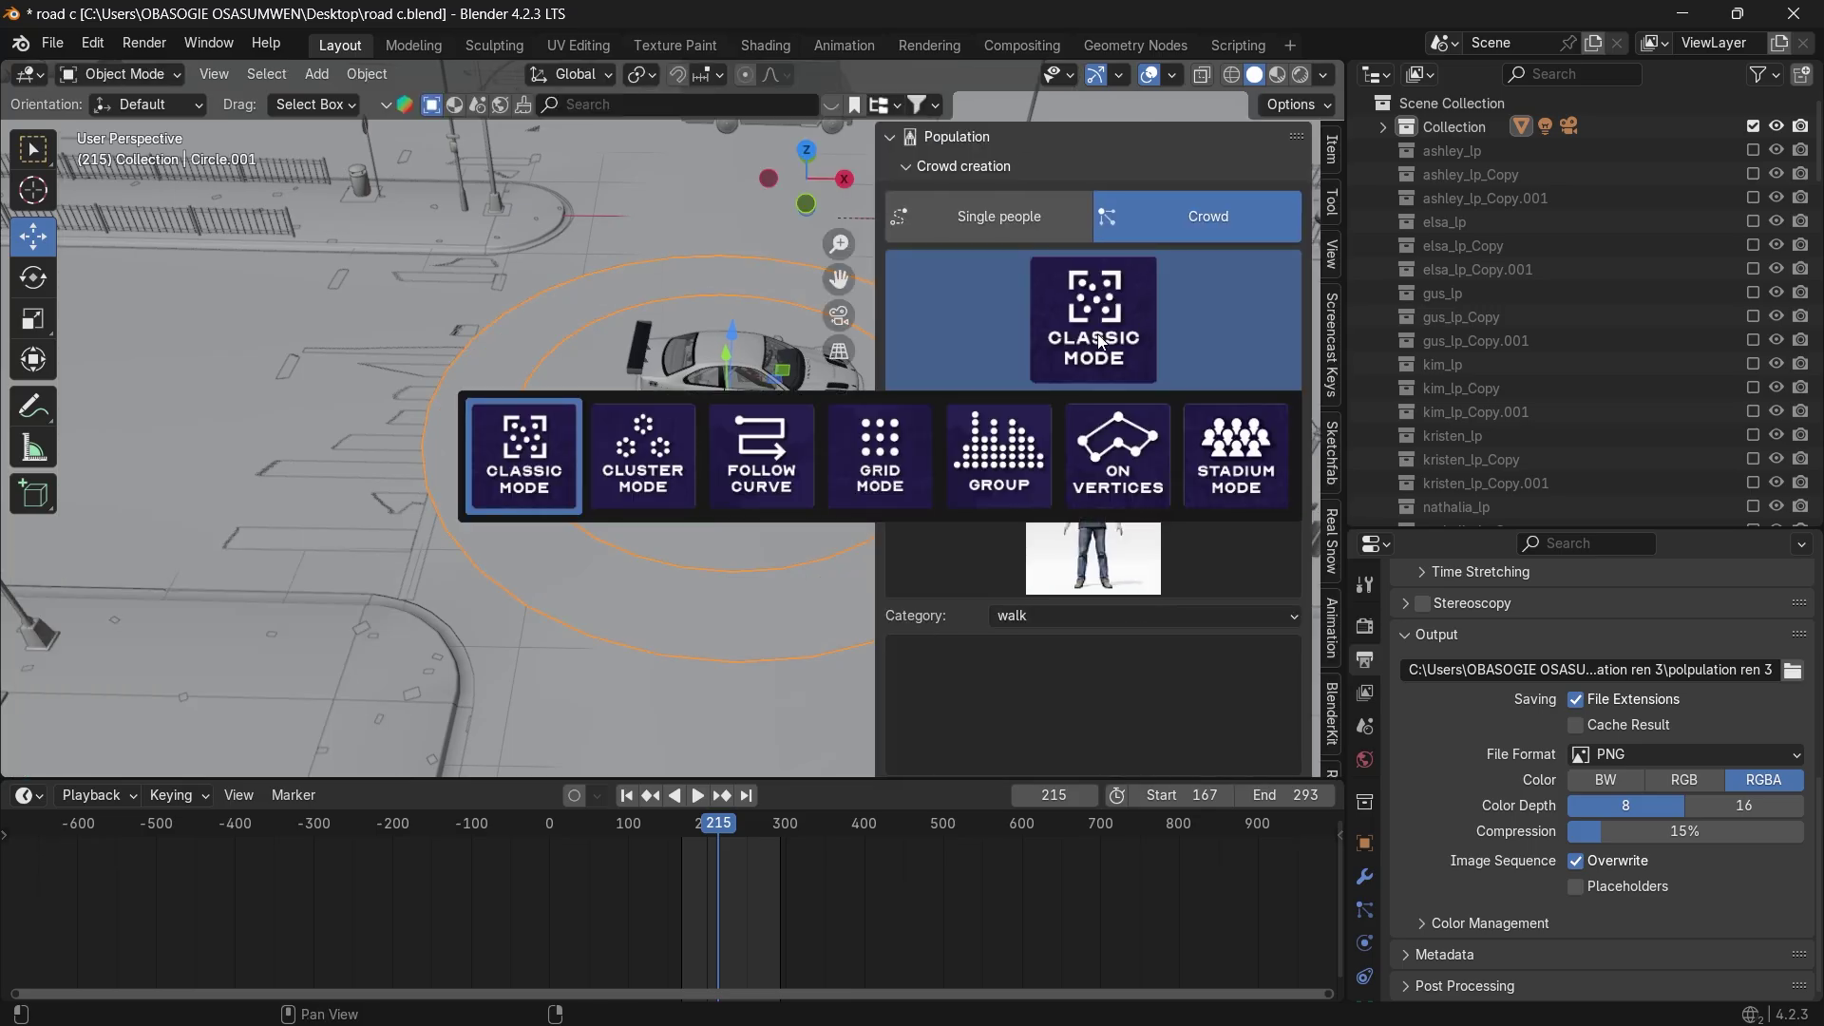
{"action": "left_click", "coordinate": [1117, 469]}
{"action": "left_click", "coordinate": [1098, 543]}
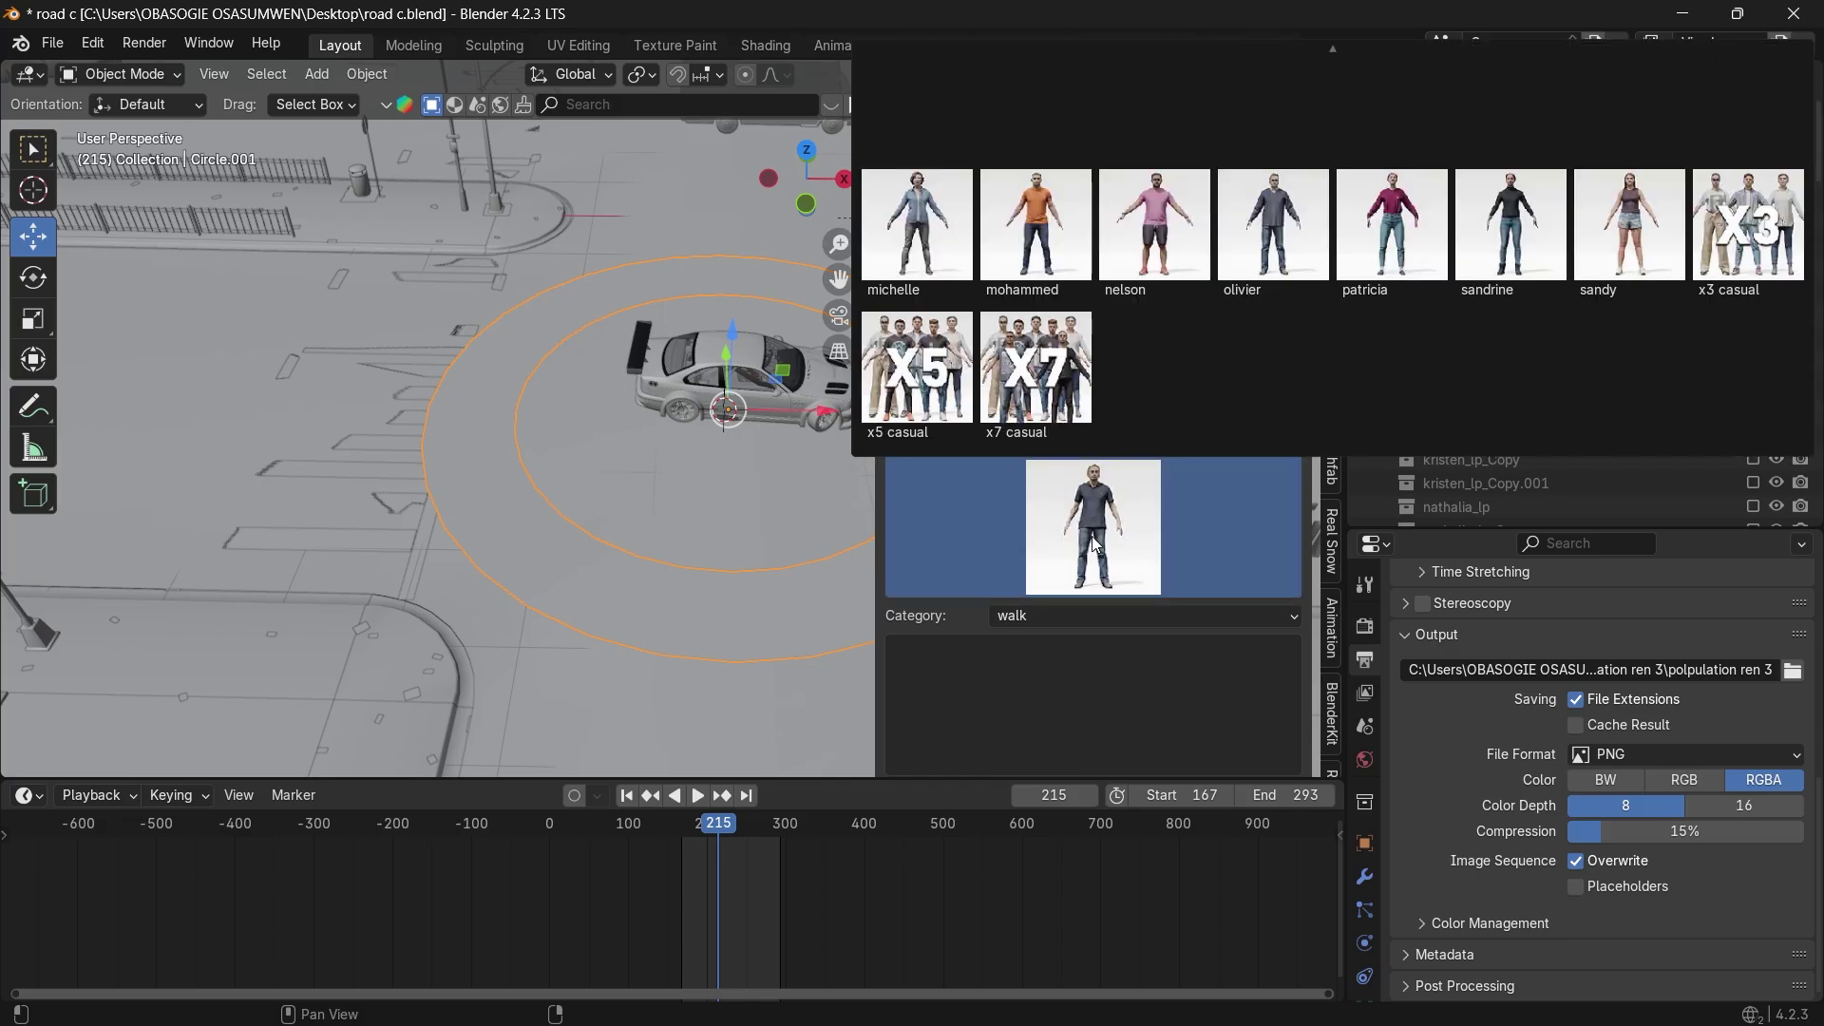
{"action": "left_click", "coordinate": [1088, 506]}
{"action": "left_click", "coordinate": [1048, 439]}
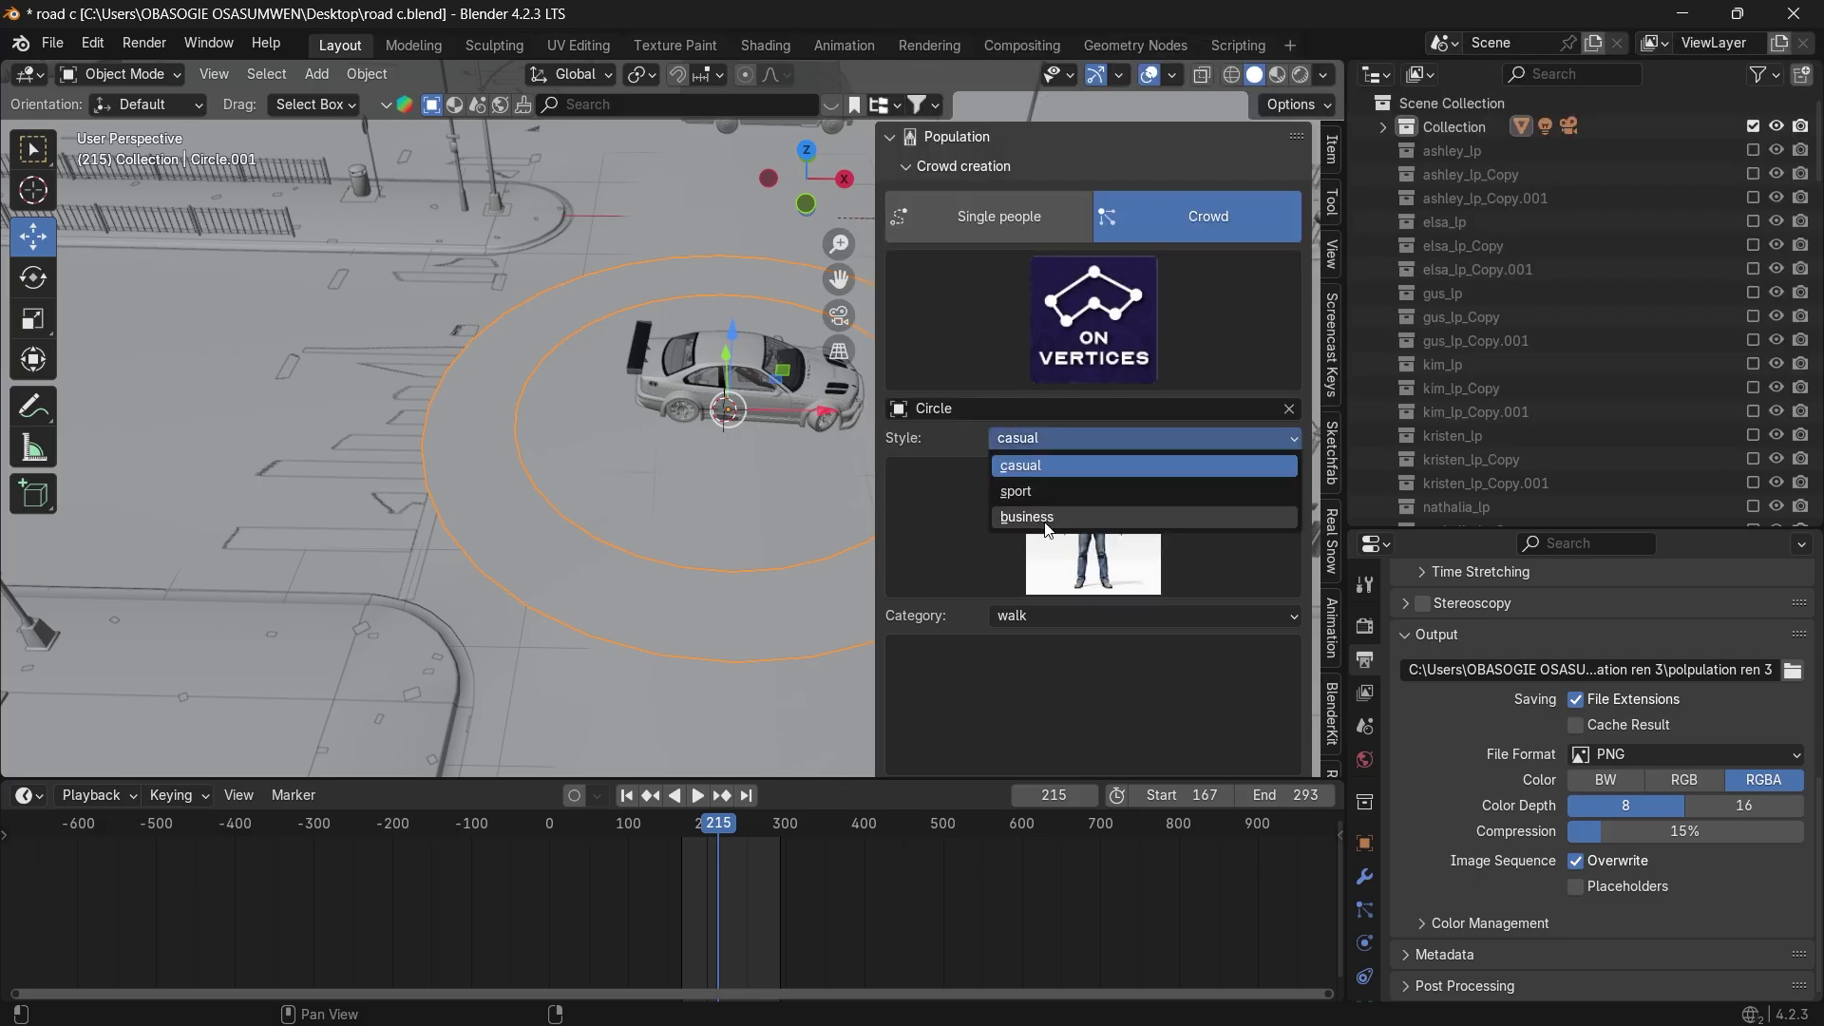
{"action": "left_click", "coordinate": [1039, 463]}
{"action": "left_click", "coordinate": [1100, 556]}
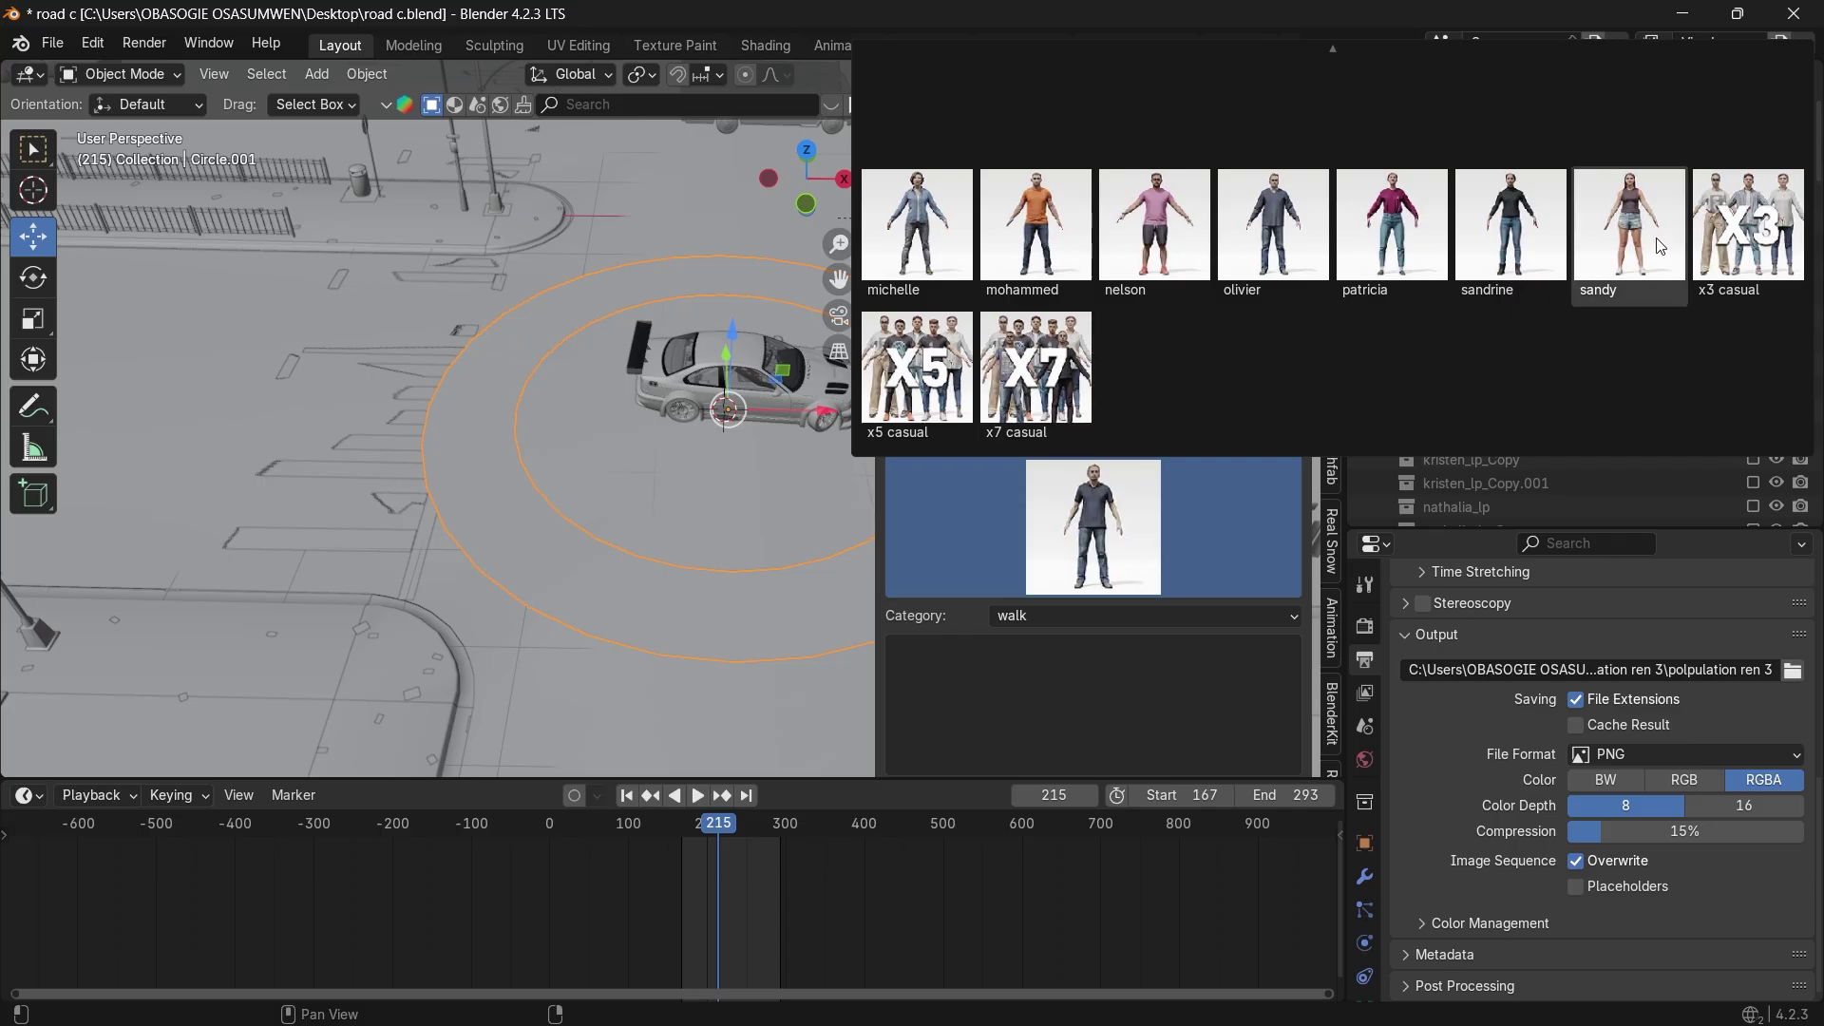
{"action": "left_click", "coordinate": [1739, 281]}
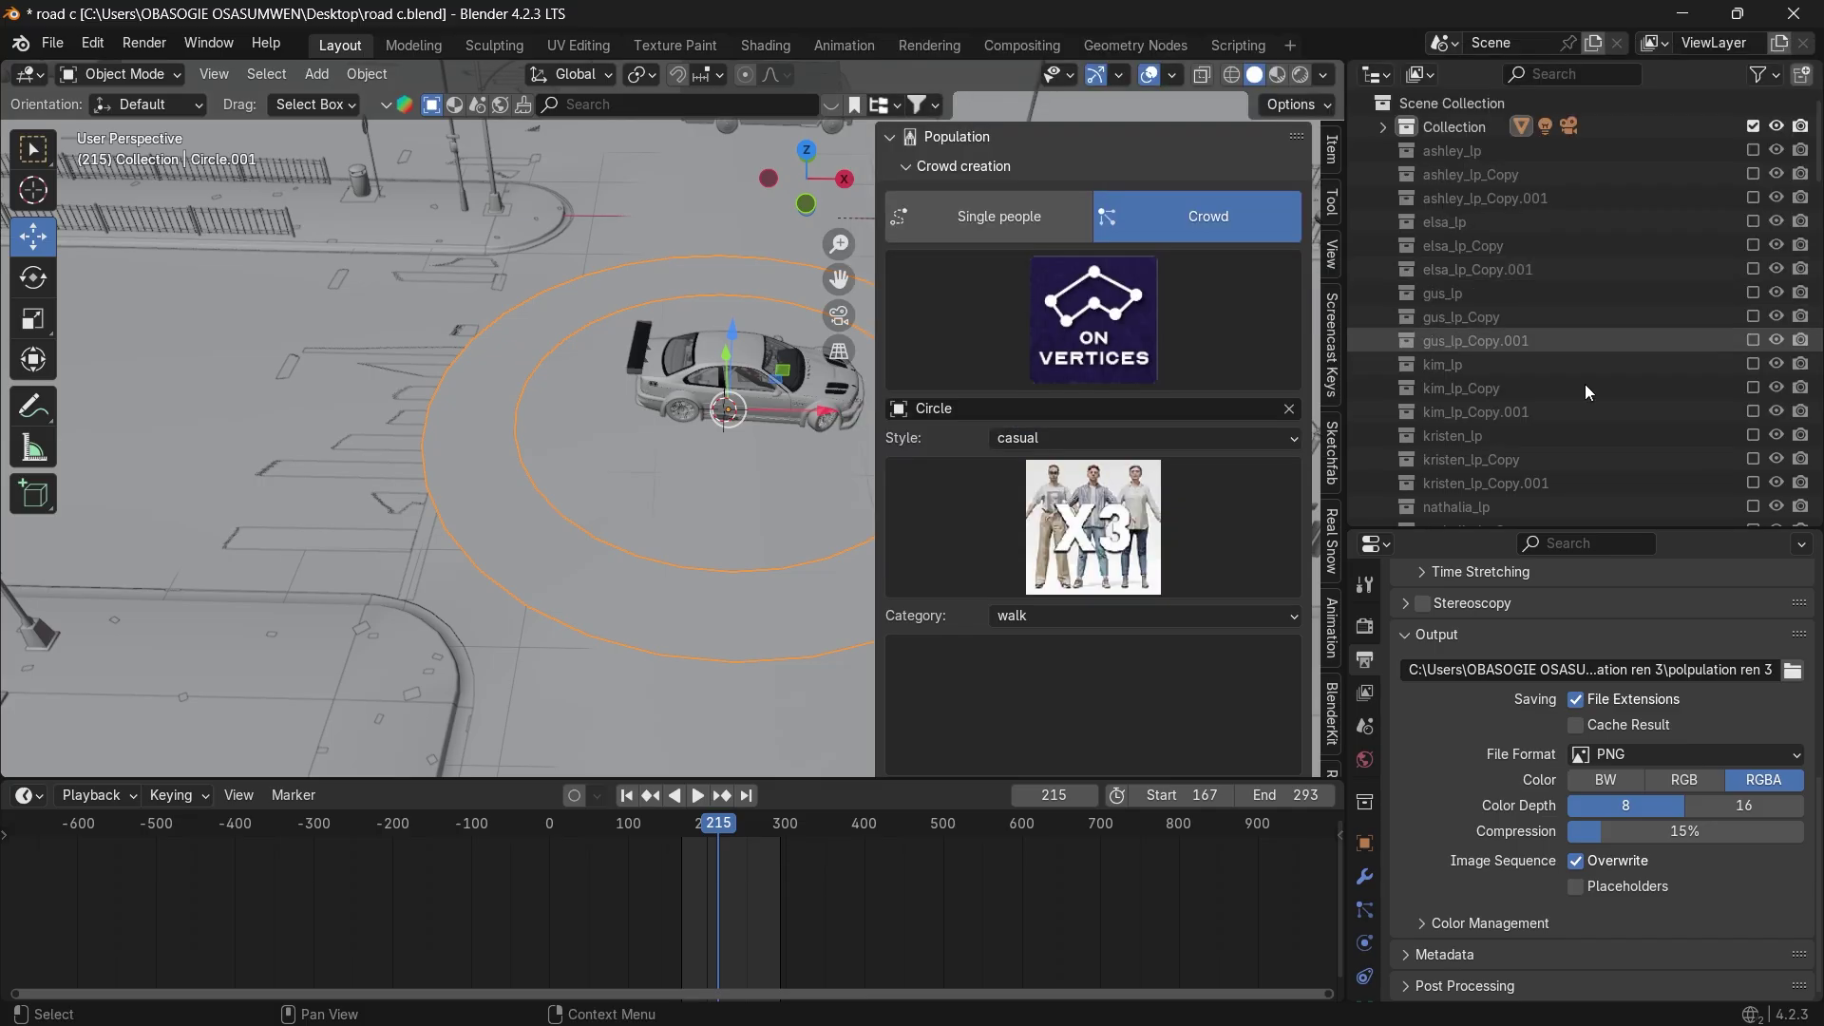
Set the animation category to daily life and choose the standing stadium animation with both arms raised.
{"action": "scroll", "coordinate": [1007, 608], "scroll_direction": "down", "scroll_amount": 5}
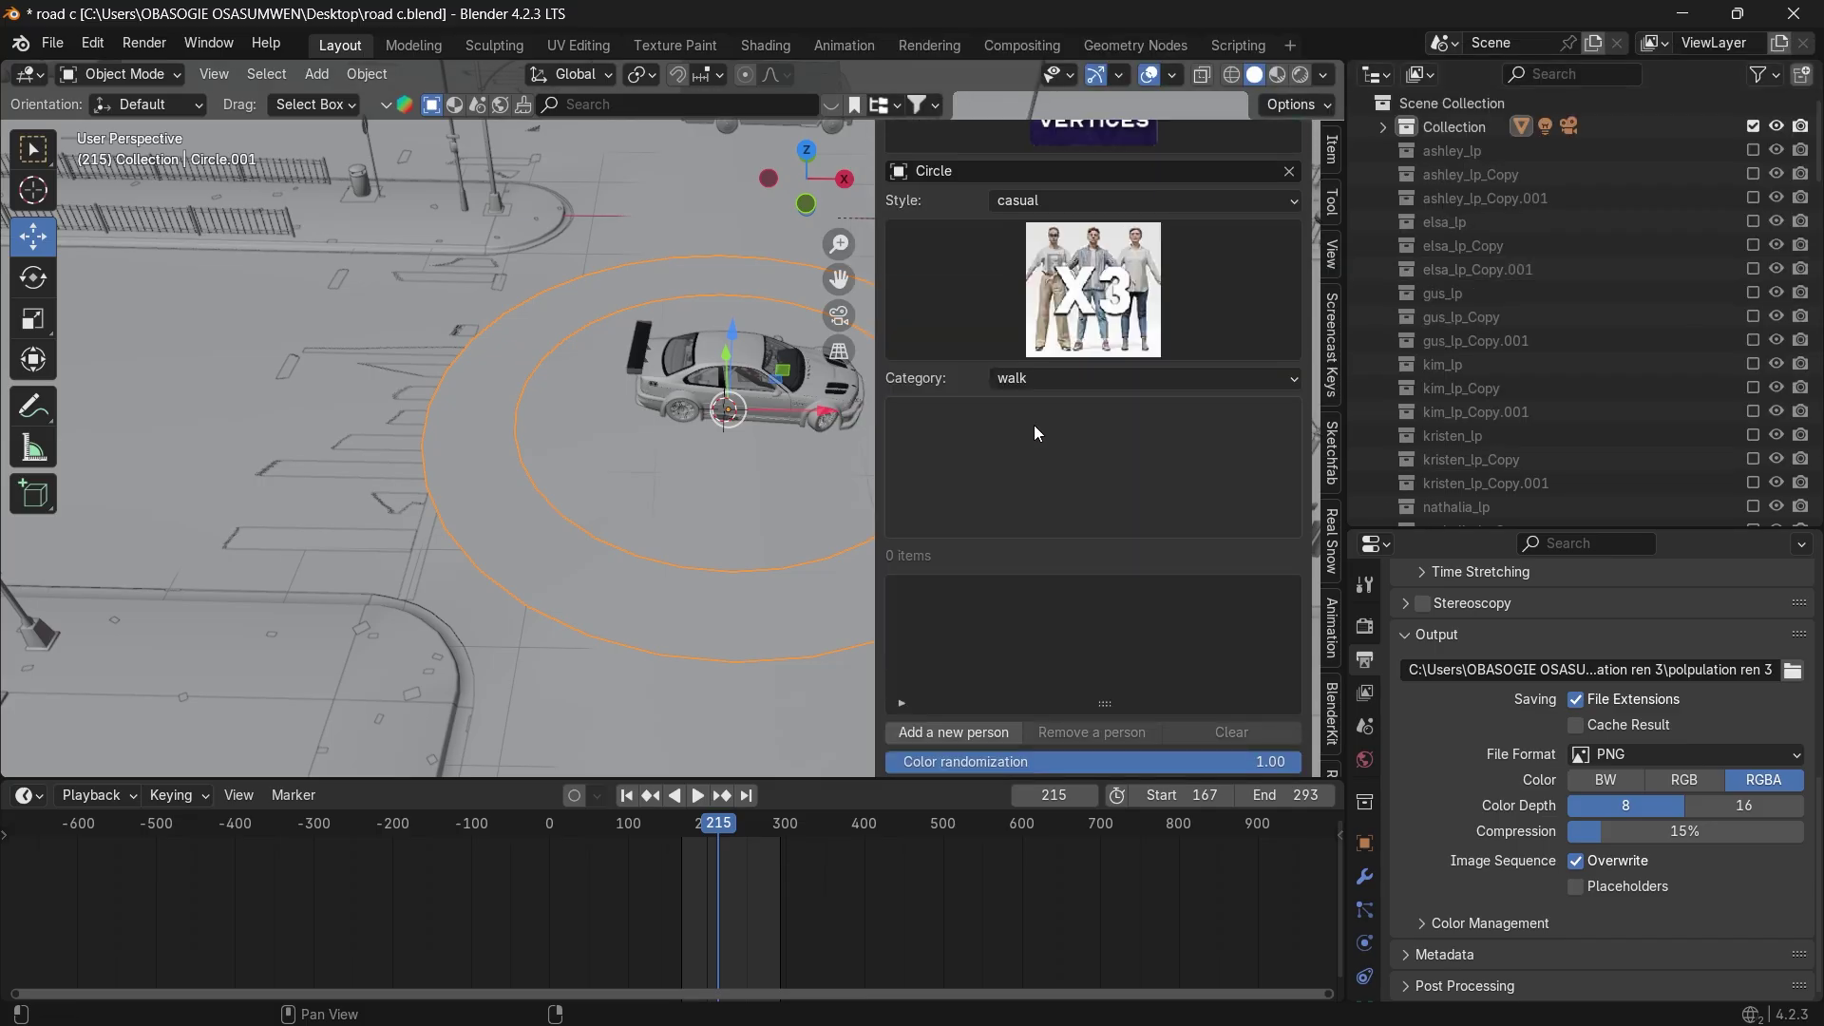
{"action": "left_click", "coordinate": [1049, 380]}
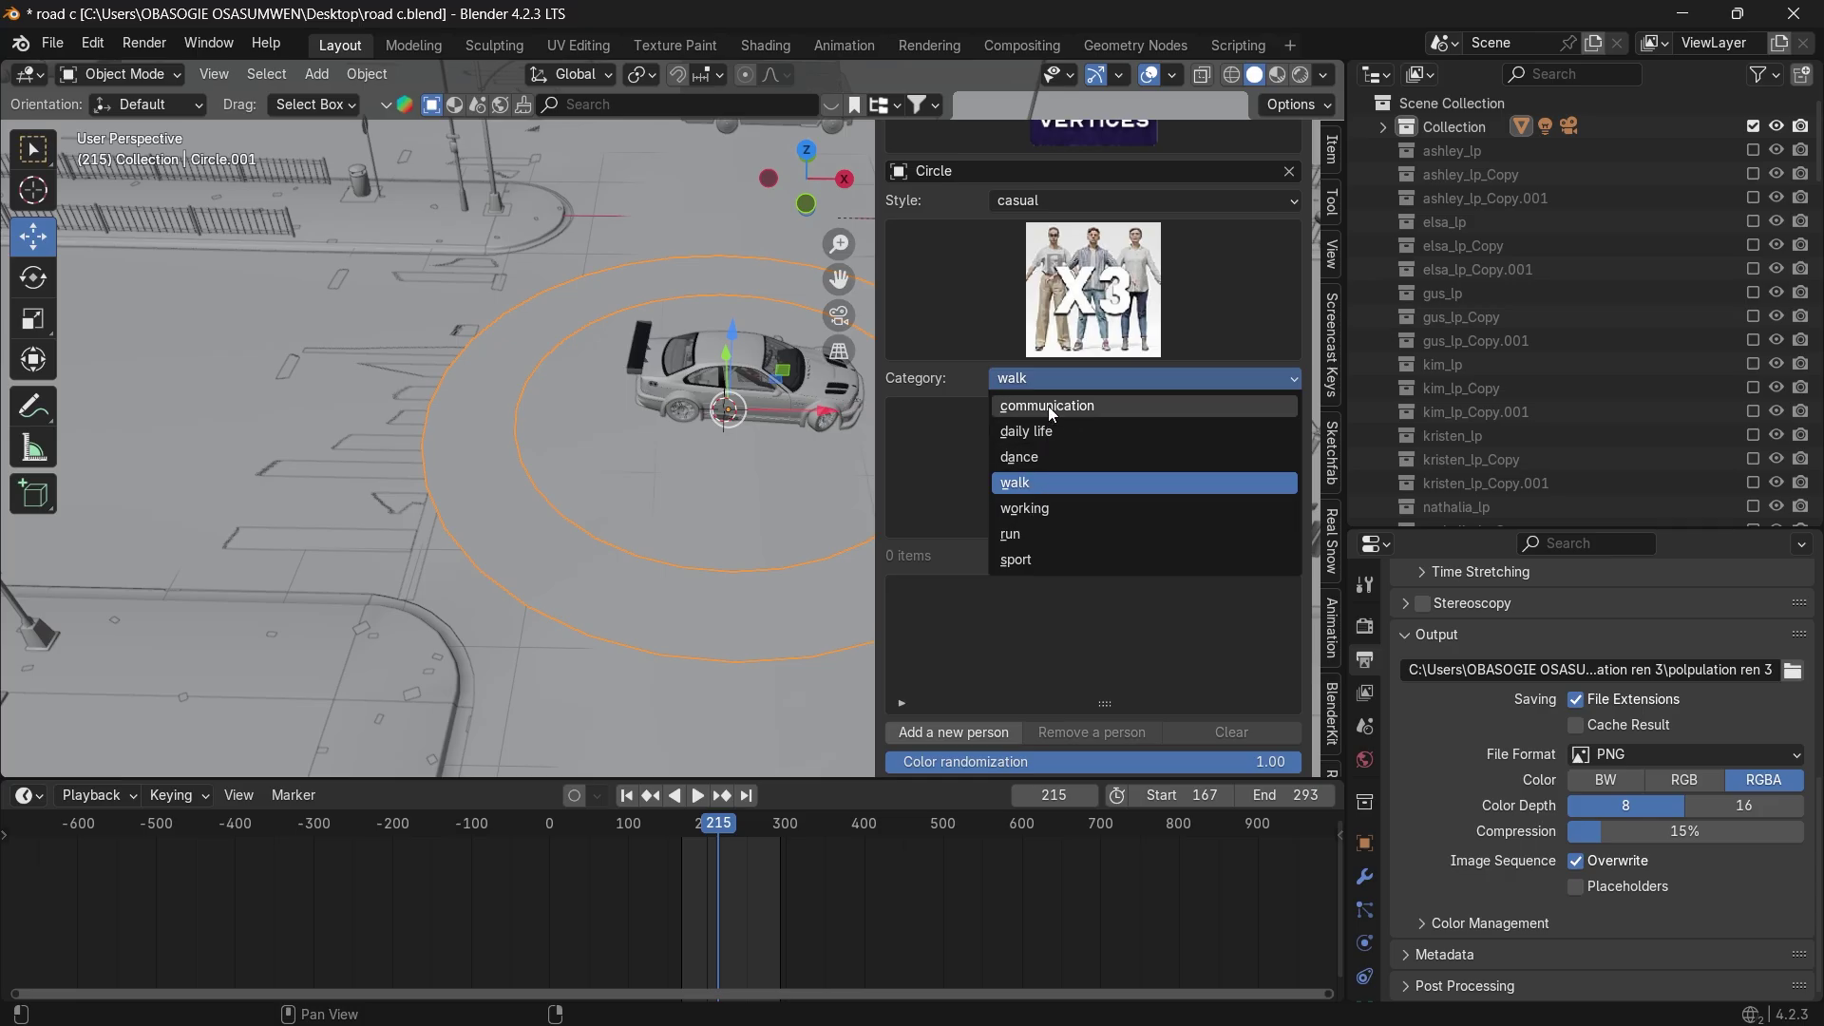
{"action": "left_click", "coordinate": [1048, 422]}
{"action": "left_click", "coordinate": [1066, 468]}
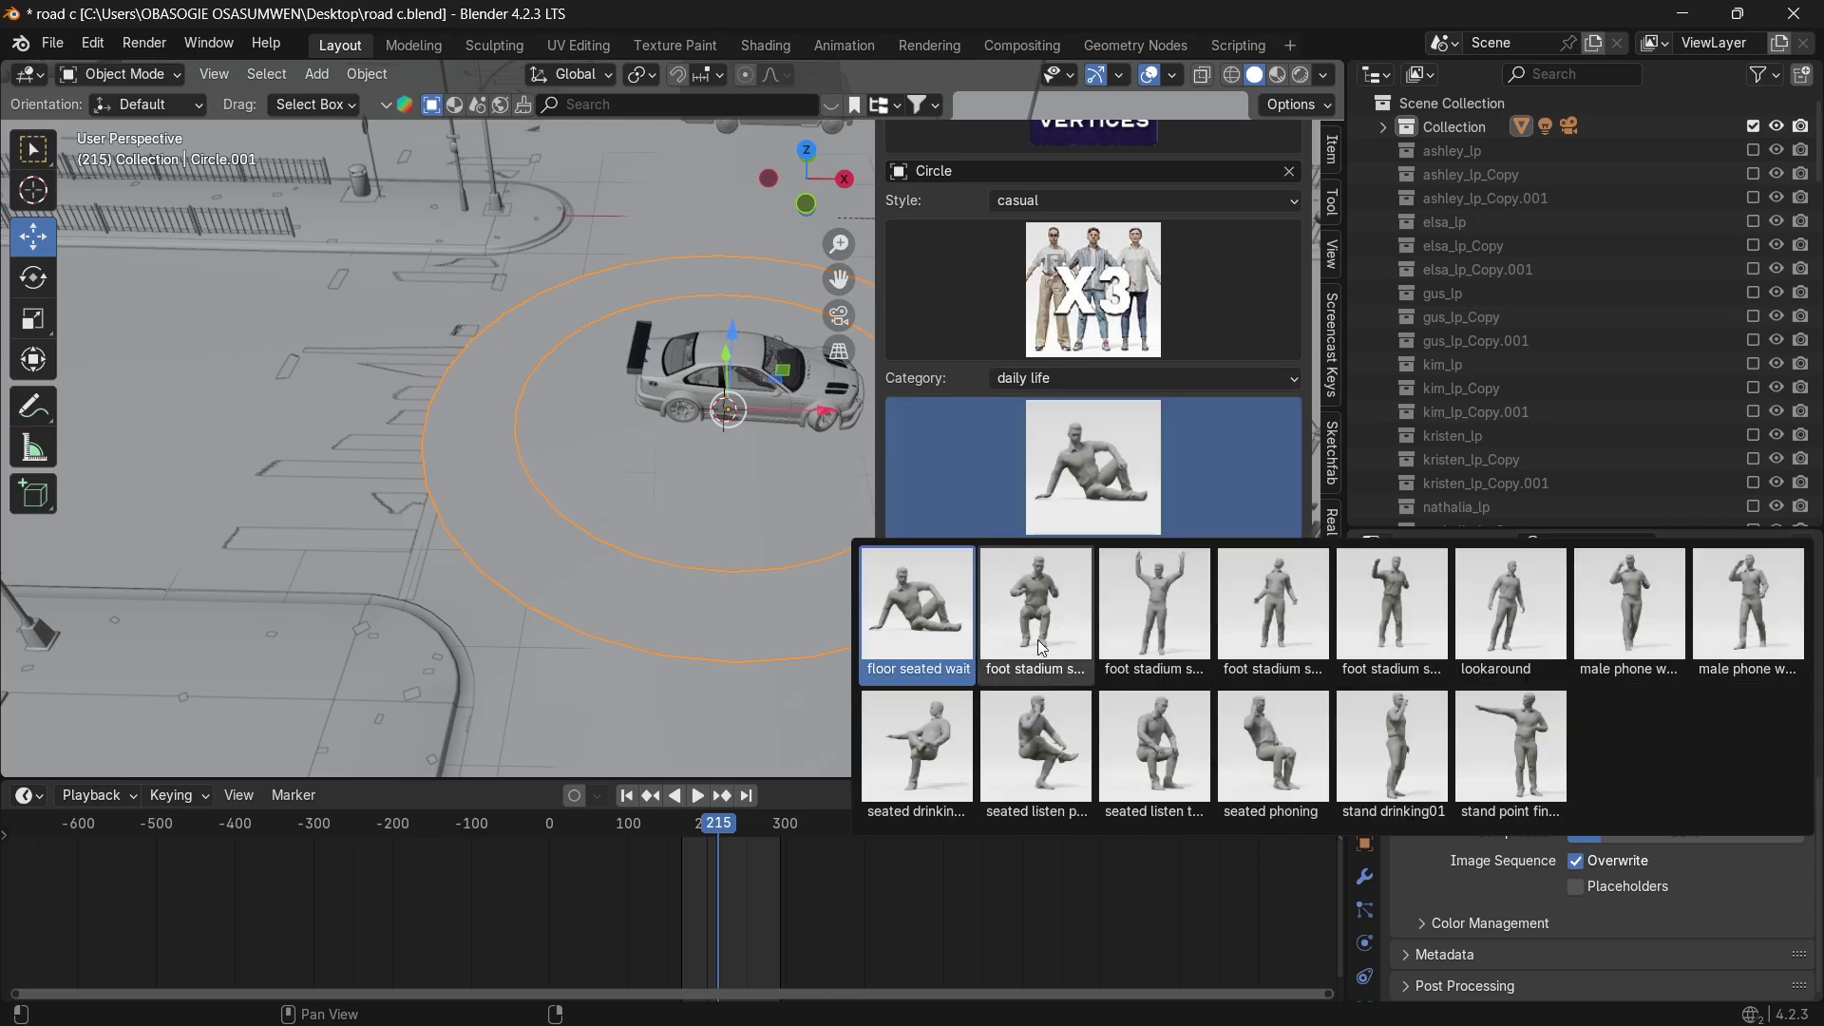
{"action": "left_click", "coordinate": [1159, 641]}
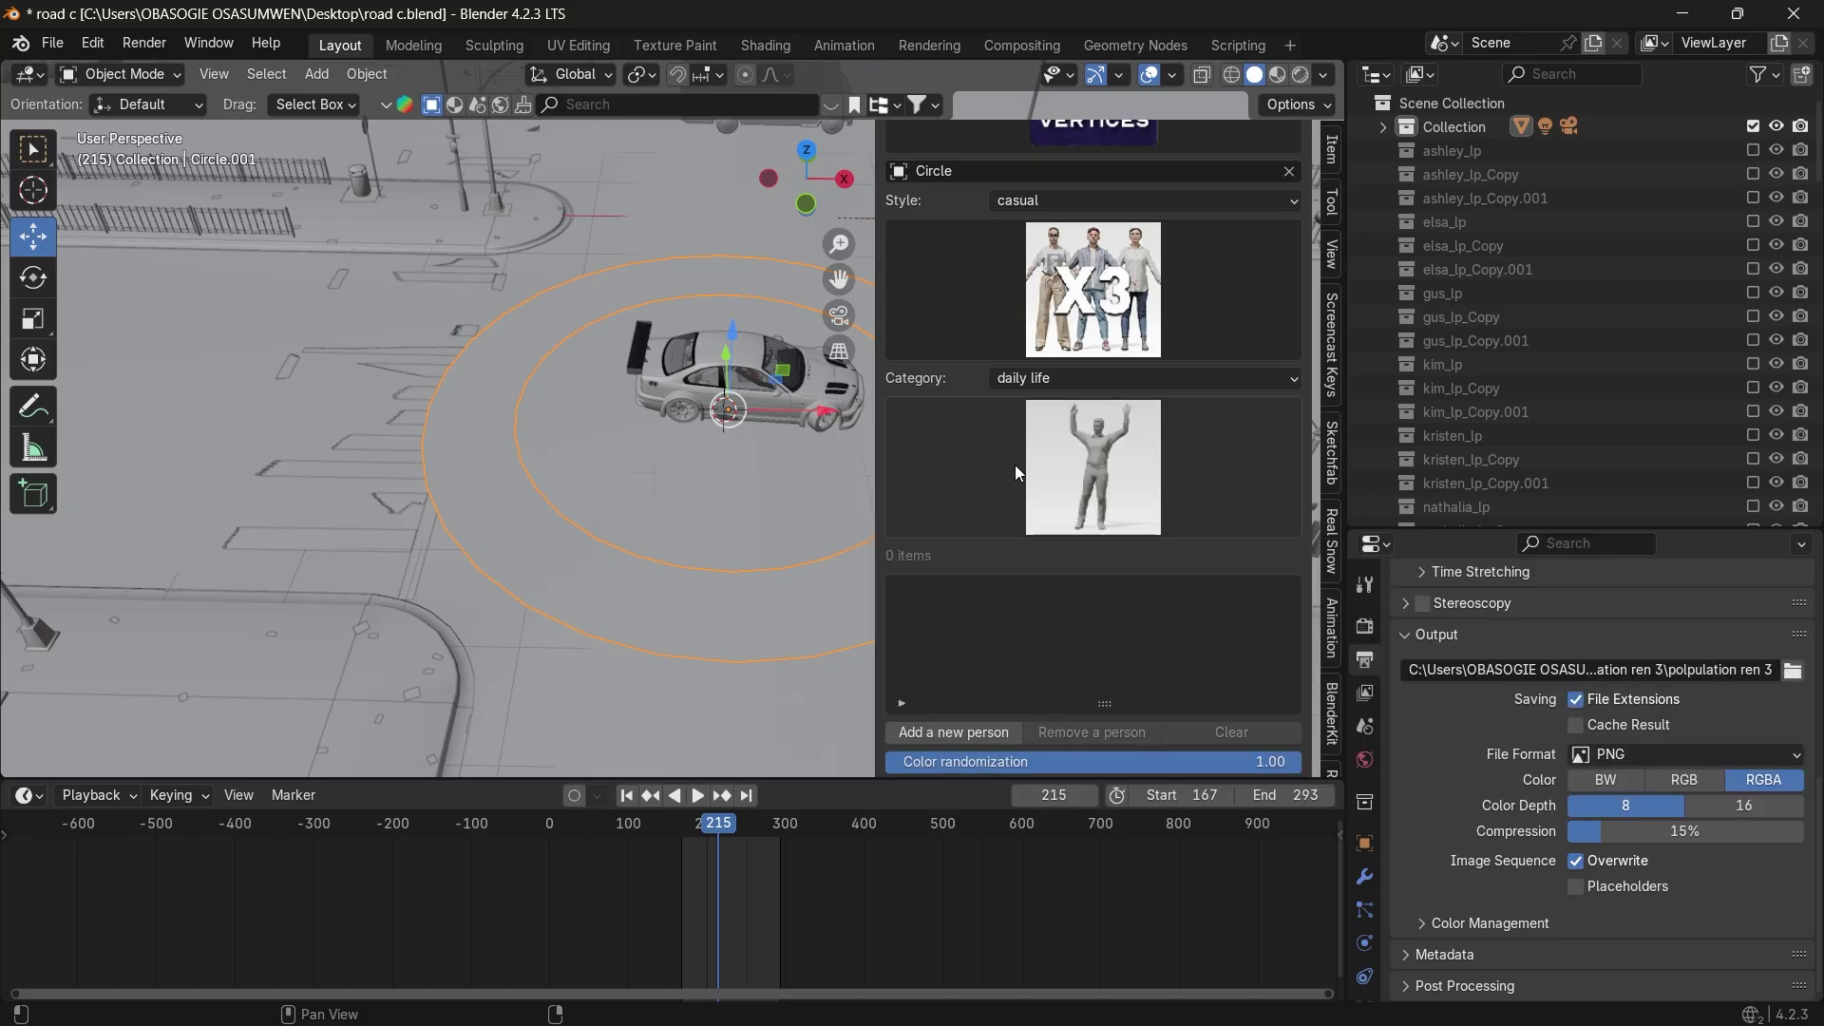
Add the three casual people with the cheering animation to the crowd list and import them onto the ring.
{"action": "scroll", "coordinate": [1014, 465], "scroll_direction": "down", "scroll_amount": 3}
{"action": "left_click", "coordinate": [1007, 580]}
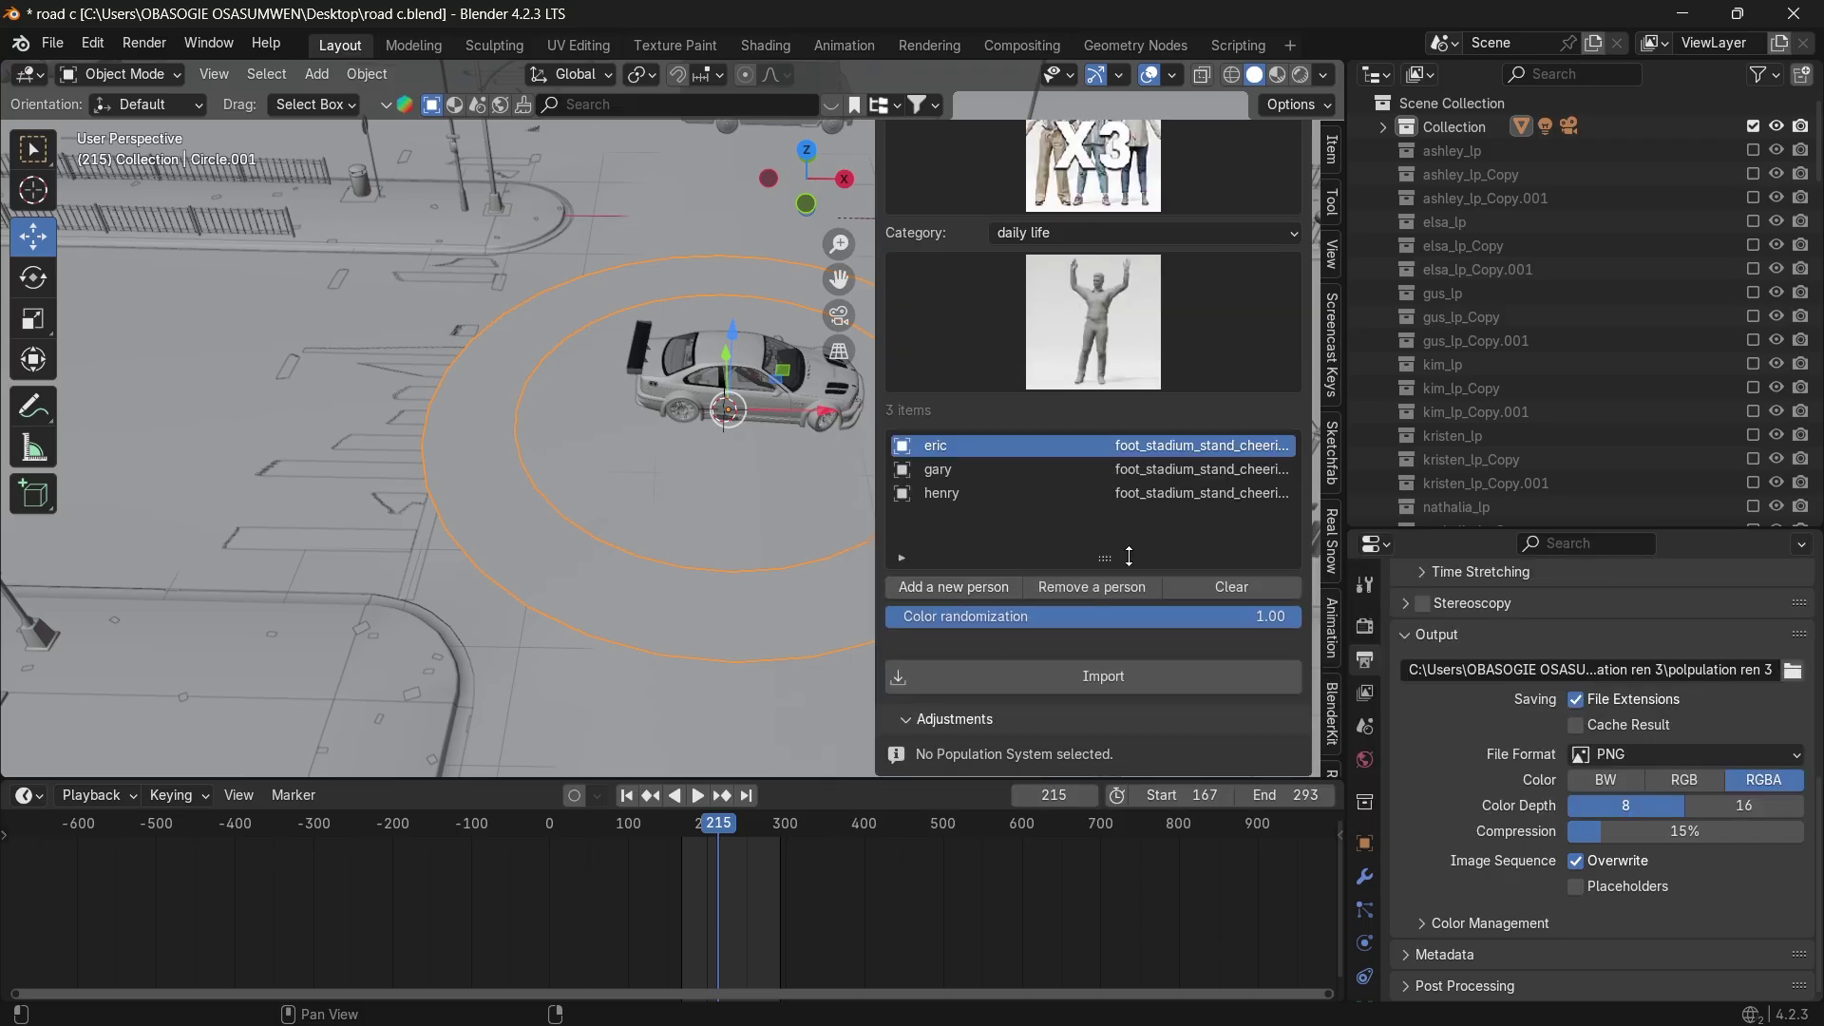
{"action": "left_click", "coordinate": [953, 678]}
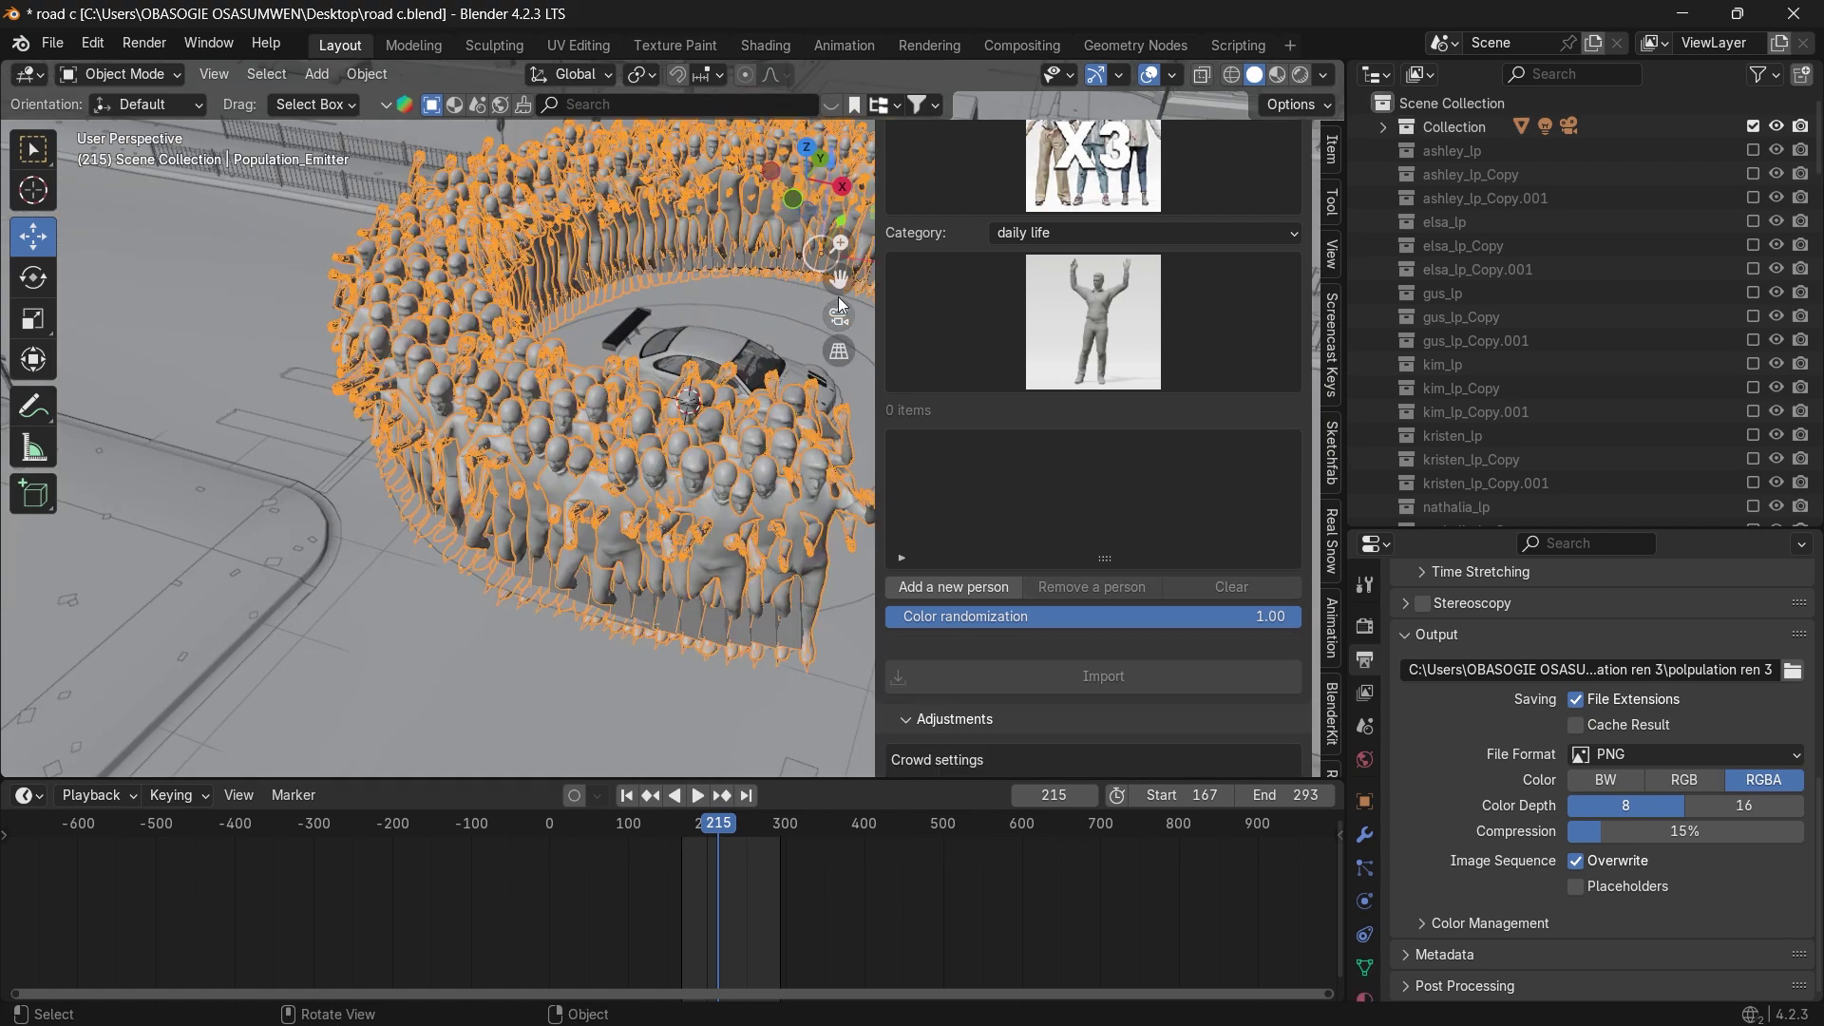
Lower the crowd's probability to 0.097 and scale the crowd emitter down to about 0.607.
{"action": "left_click_drag", "start_coordinate": [838, 277], "coordinate": [840, 281]}
{"action": "left_click_drag", "start_coordinate": [807, 190], "coordinate": [855, 190]}
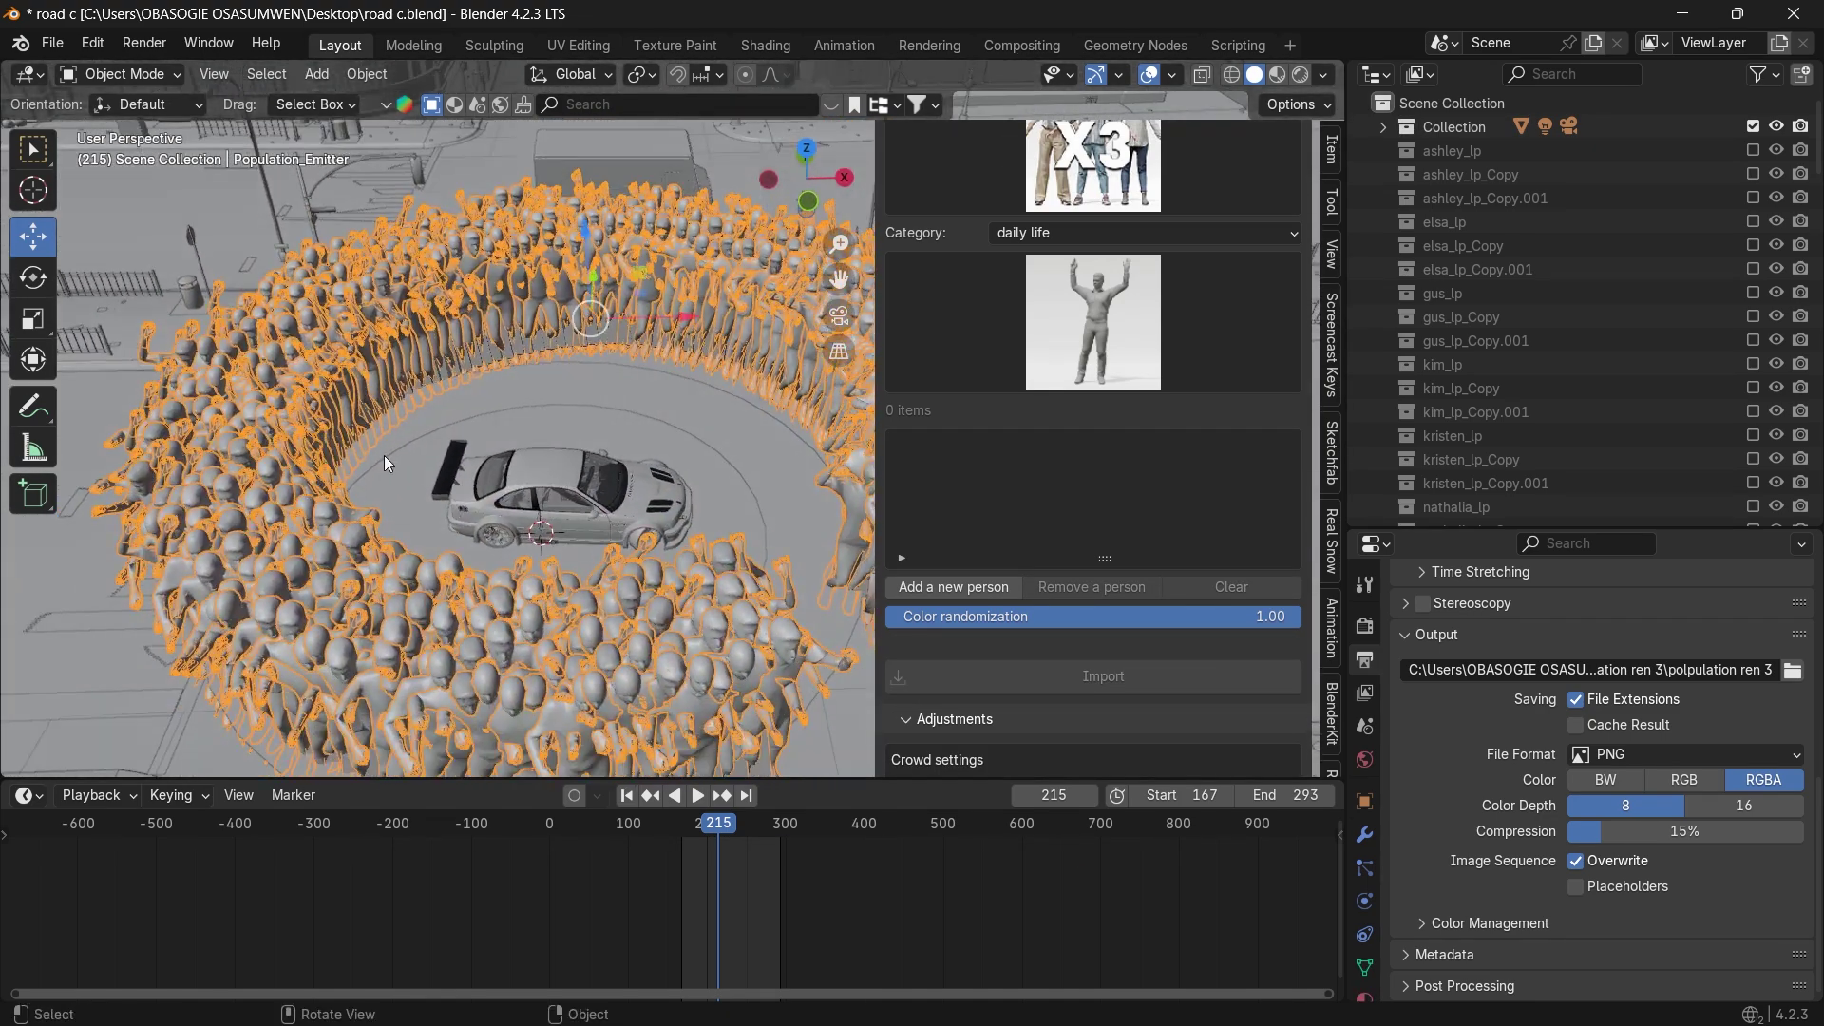
{"action": "scroll", "coordinate": [739, 425], "scroll_direction": "down", "scroll_amount": 1}
{"action": "left_click_drag", "start_coordinate": [839, 279], "coordinate": [842, 234]}
{"action": "scroll", "coordinate": [1128, 621], "scroll_direction": "down", "scroll_amount": 7}
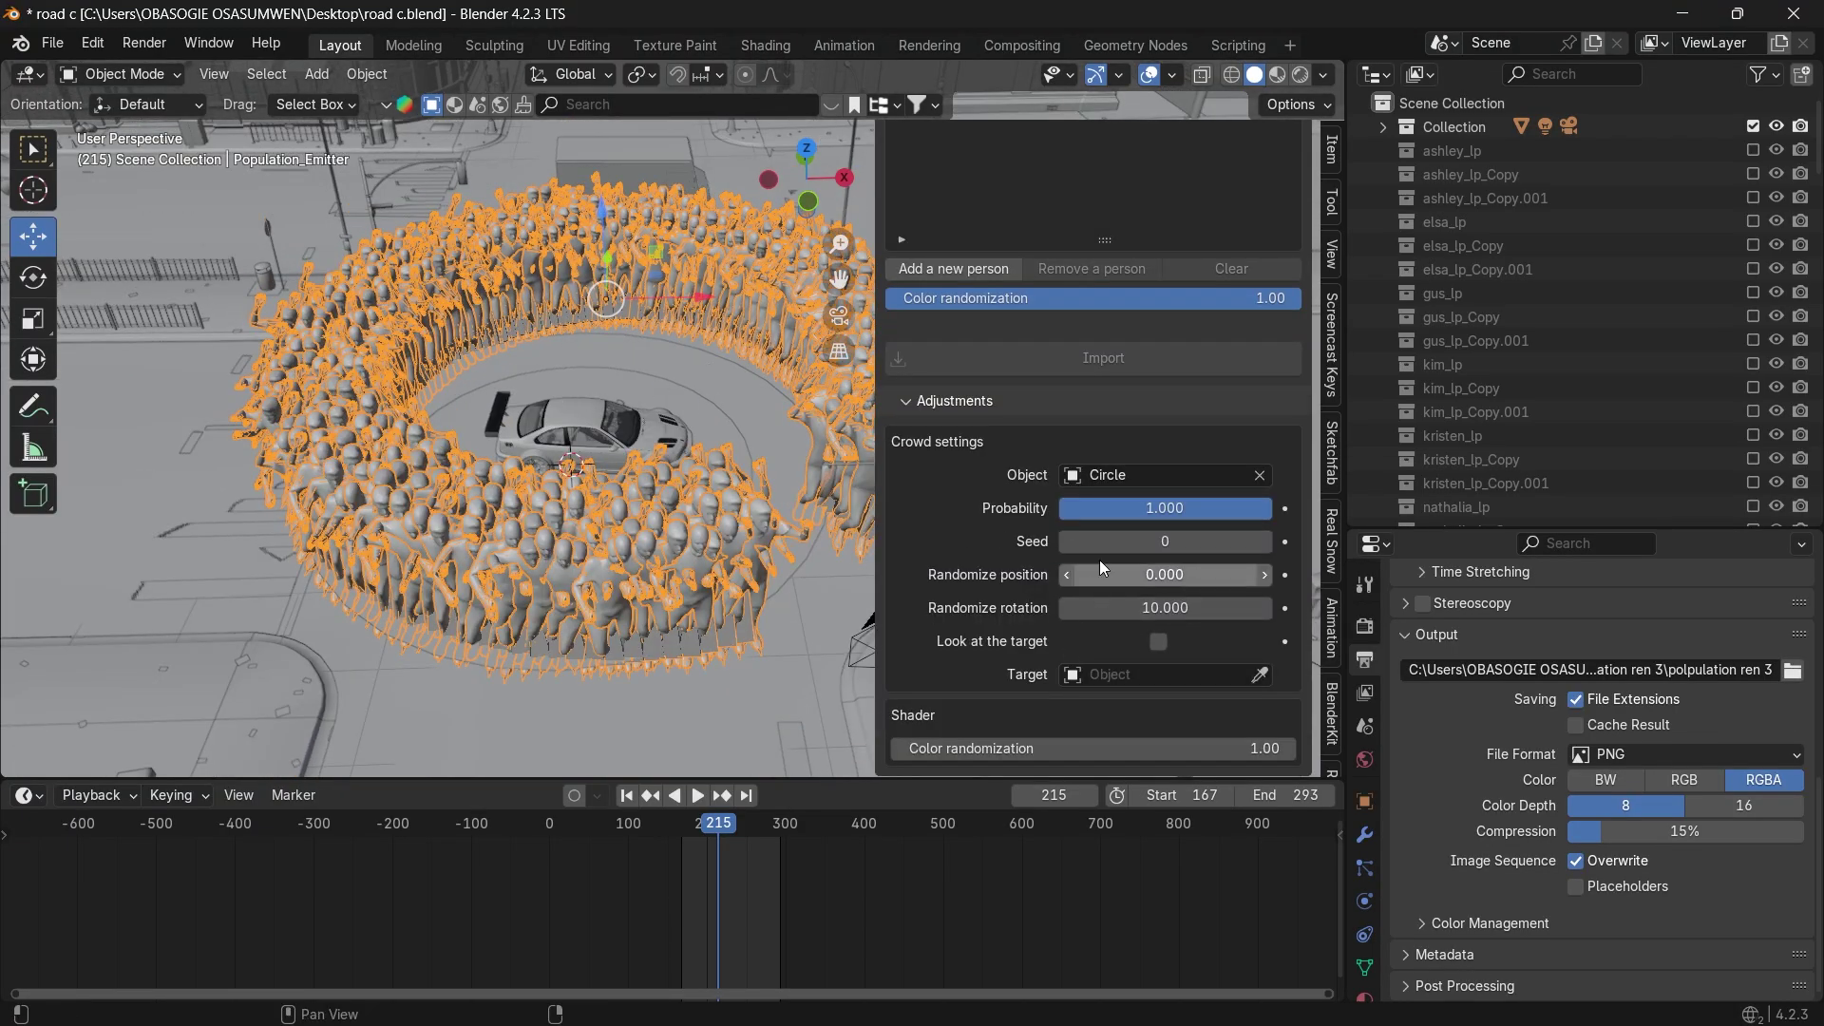
{"action": "left_click_drag", "start_coordinate": [1144, 521], "coordinate": [945, 520]}
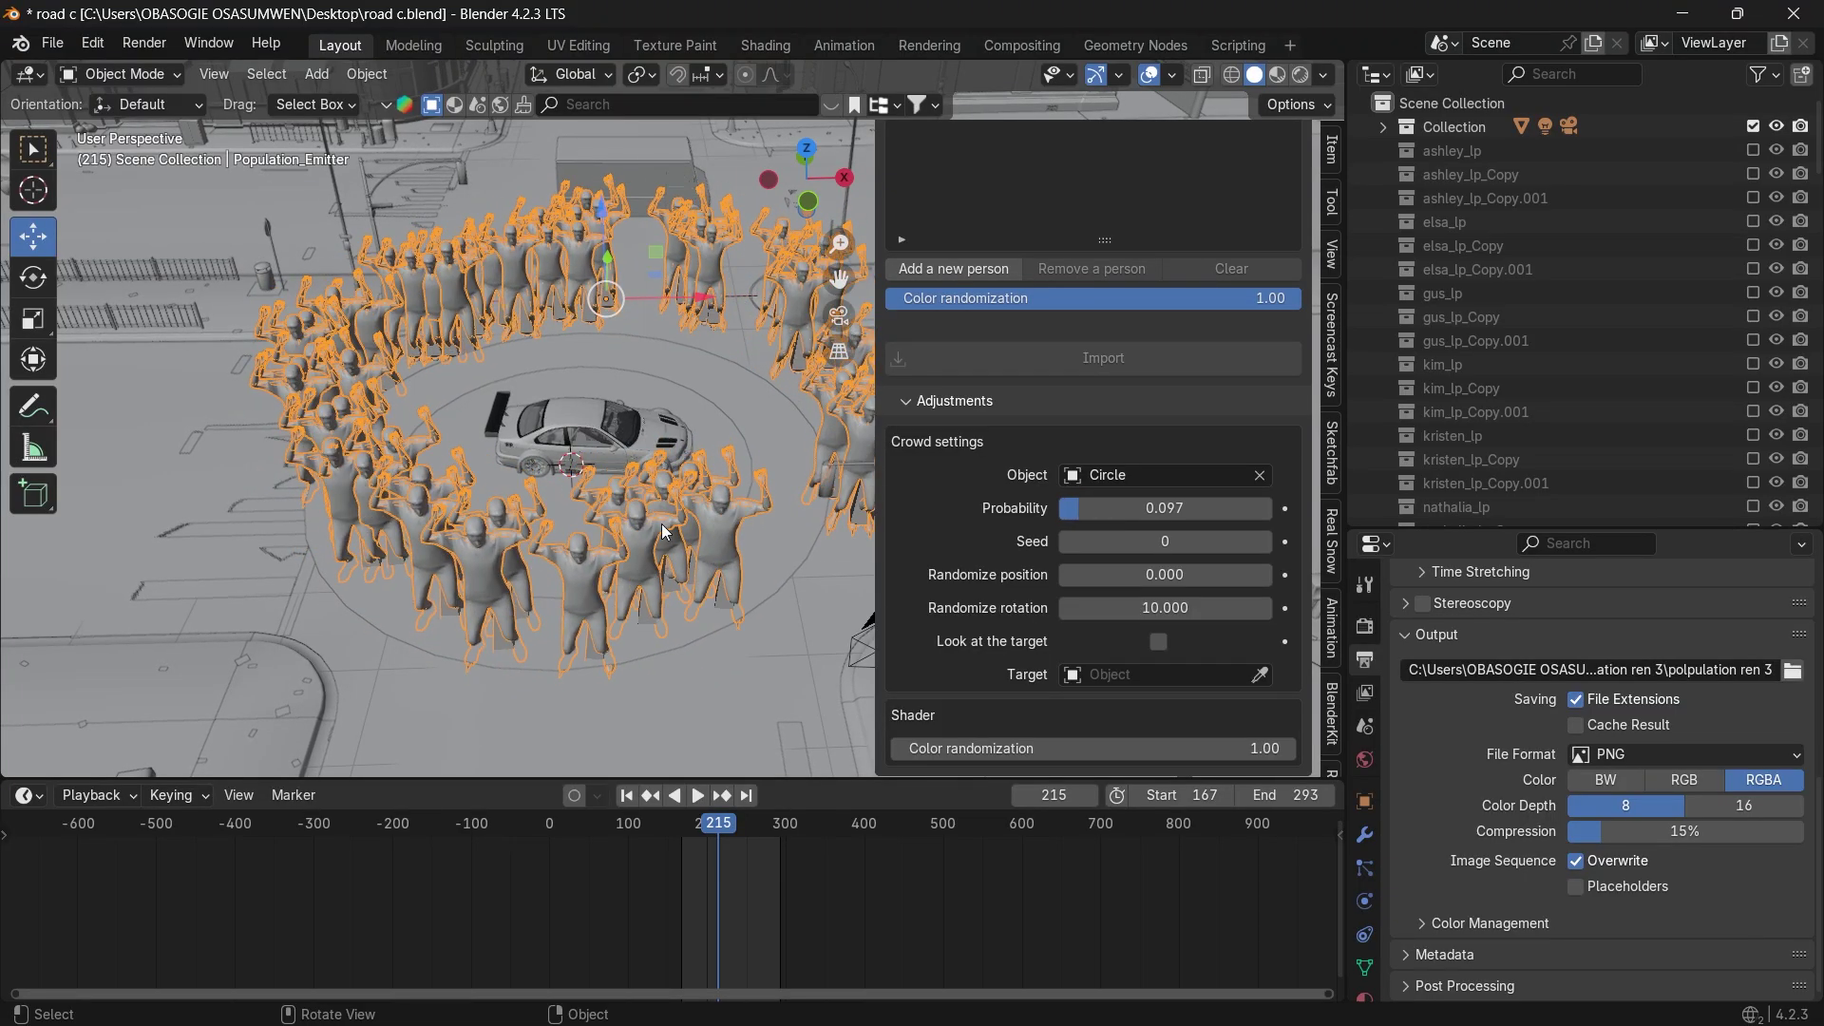
{"action": "key", "text": "s"}
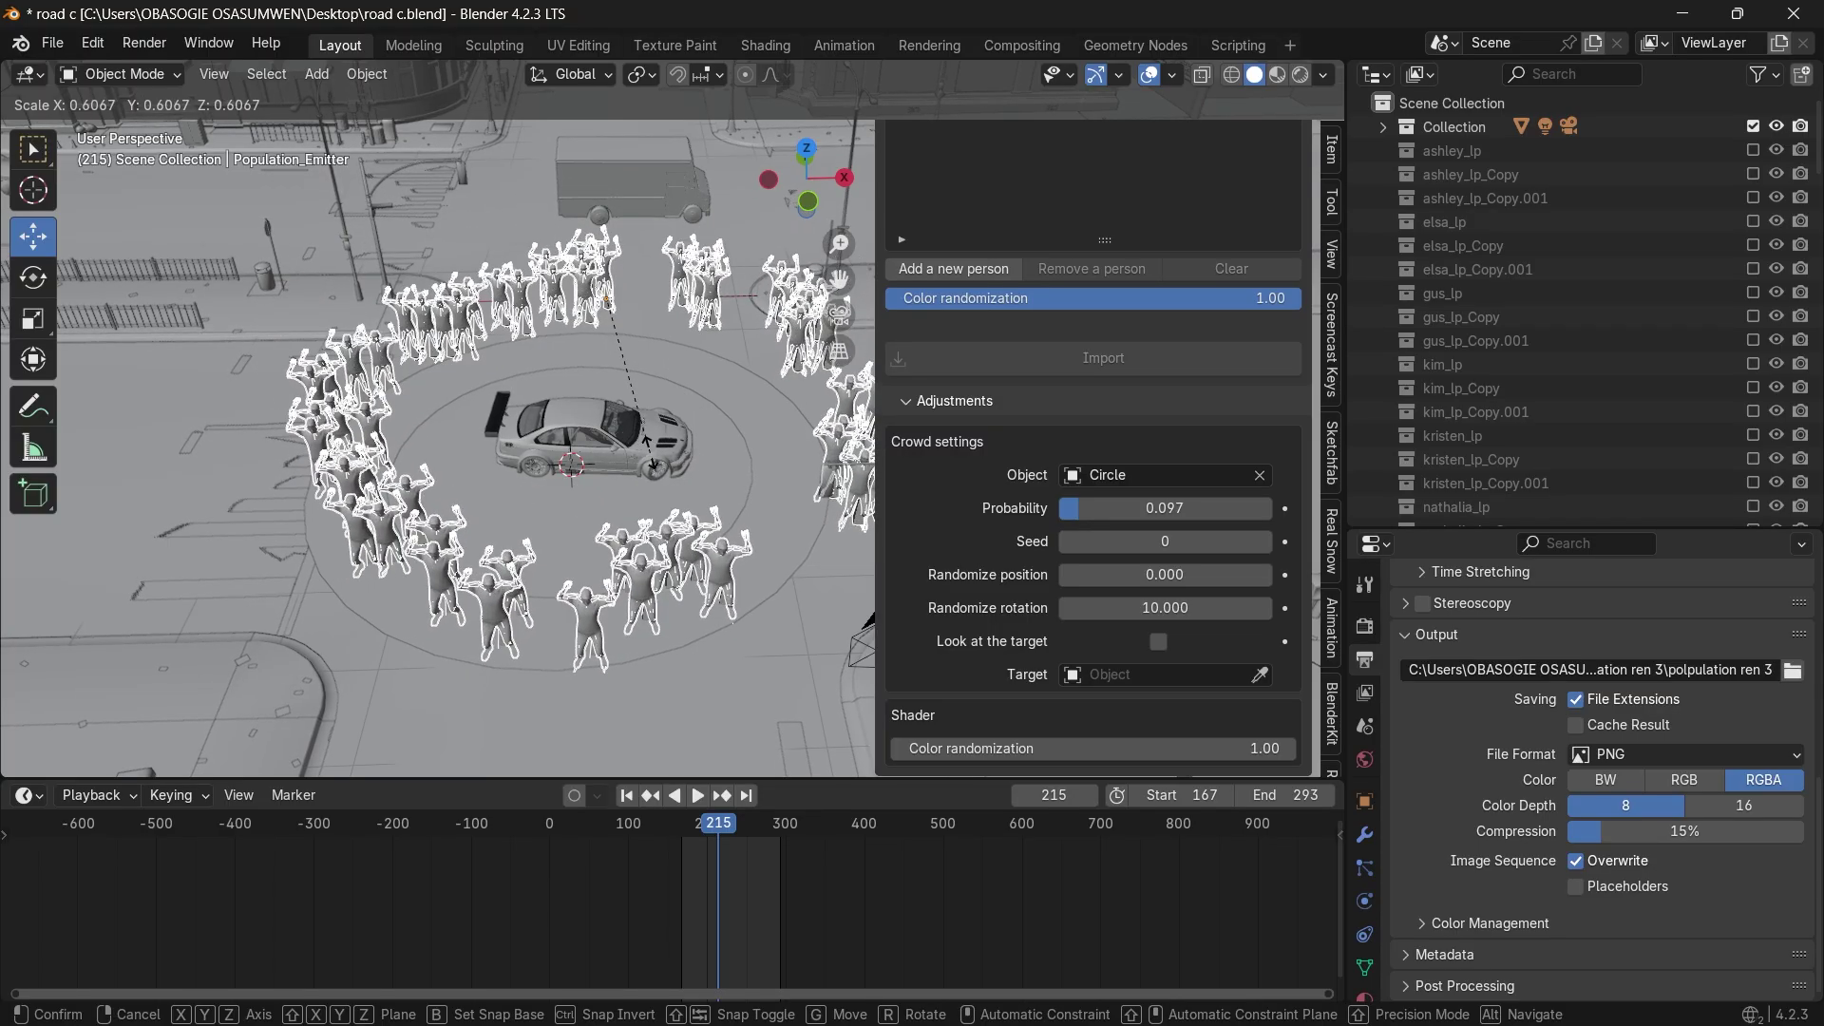
{"action": "left_click", "coordinate": [653, 434]}
Examine from several angles how the people in the ring are spaced and which way they face around the car.
{"action": "scroll", "coordinate": [649, 434], "scroll_direction": "down", "scroll_amount": 2}
{"action": "scroll", "coordinate": [511, 418], "scroll_direction": "up", "scroll_amount": 1}
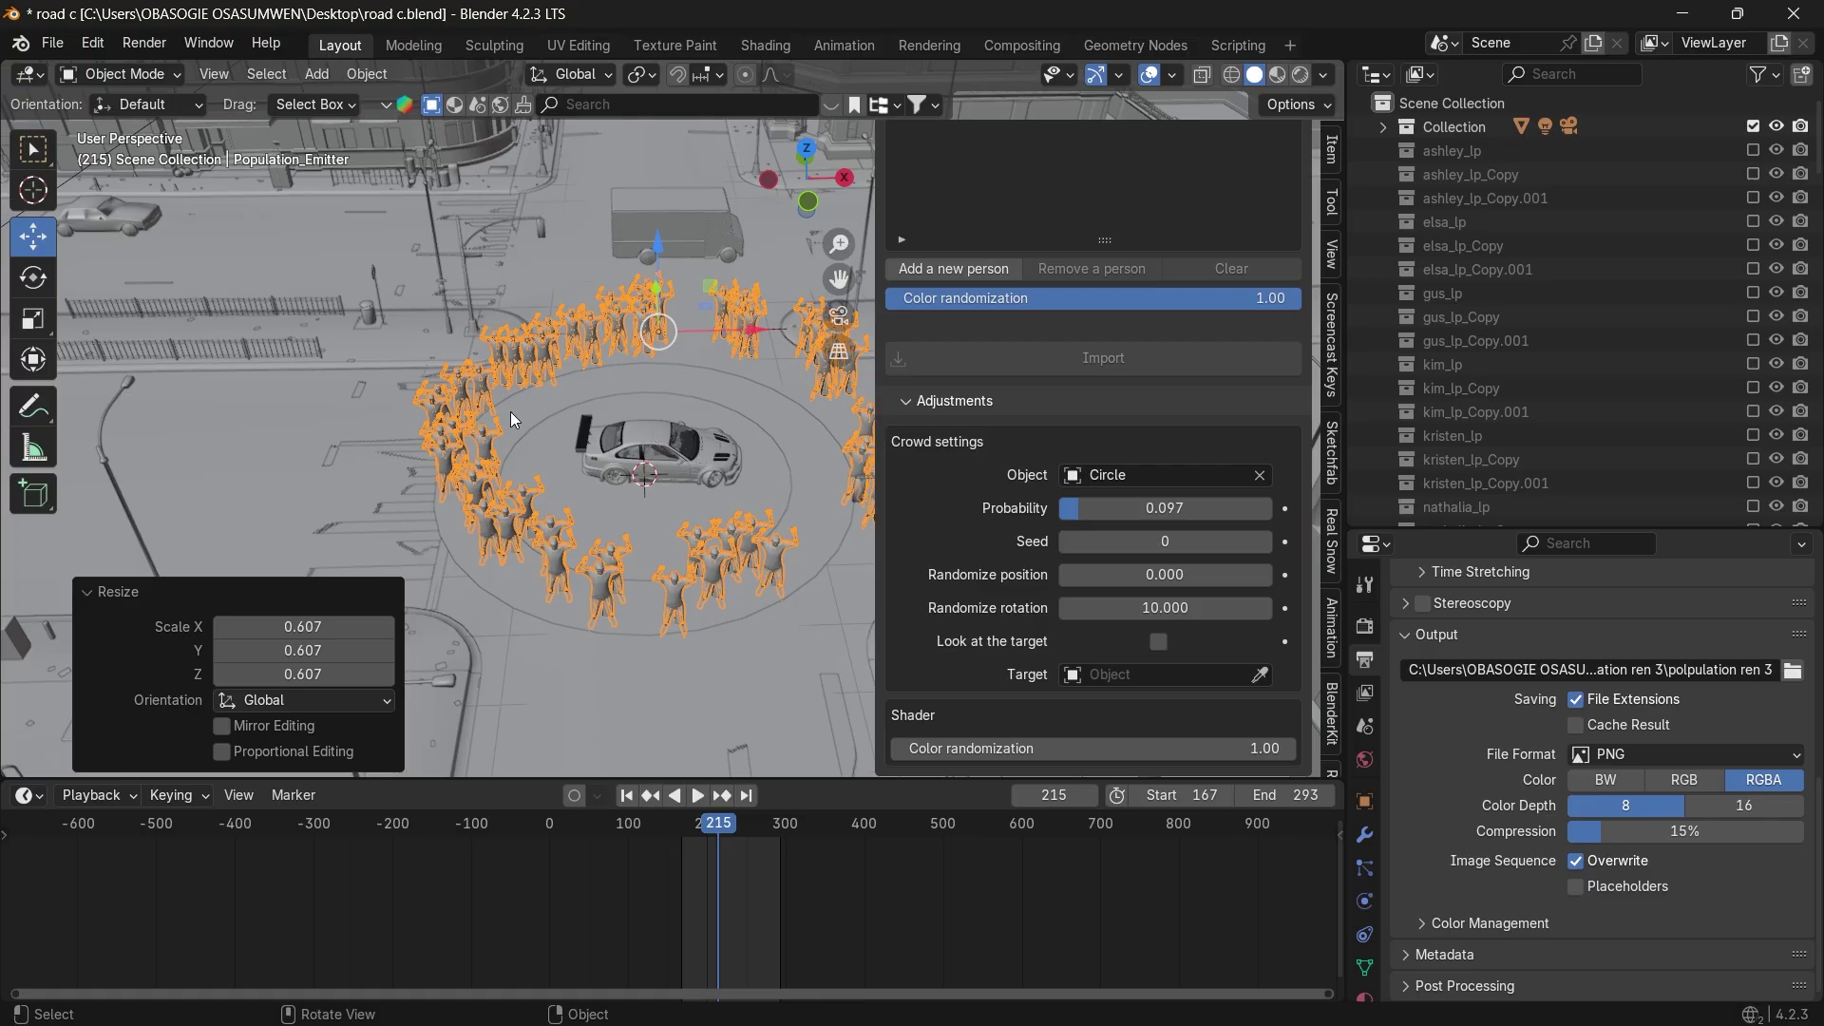
{"action": "scroll", "coordinate": [595, 468], "scroll_direction": "up", "scroll_amount": 4}
{"action": "middle_click_drag", "start_coordinate": [785, 215], "coordinate": [678, 499]}
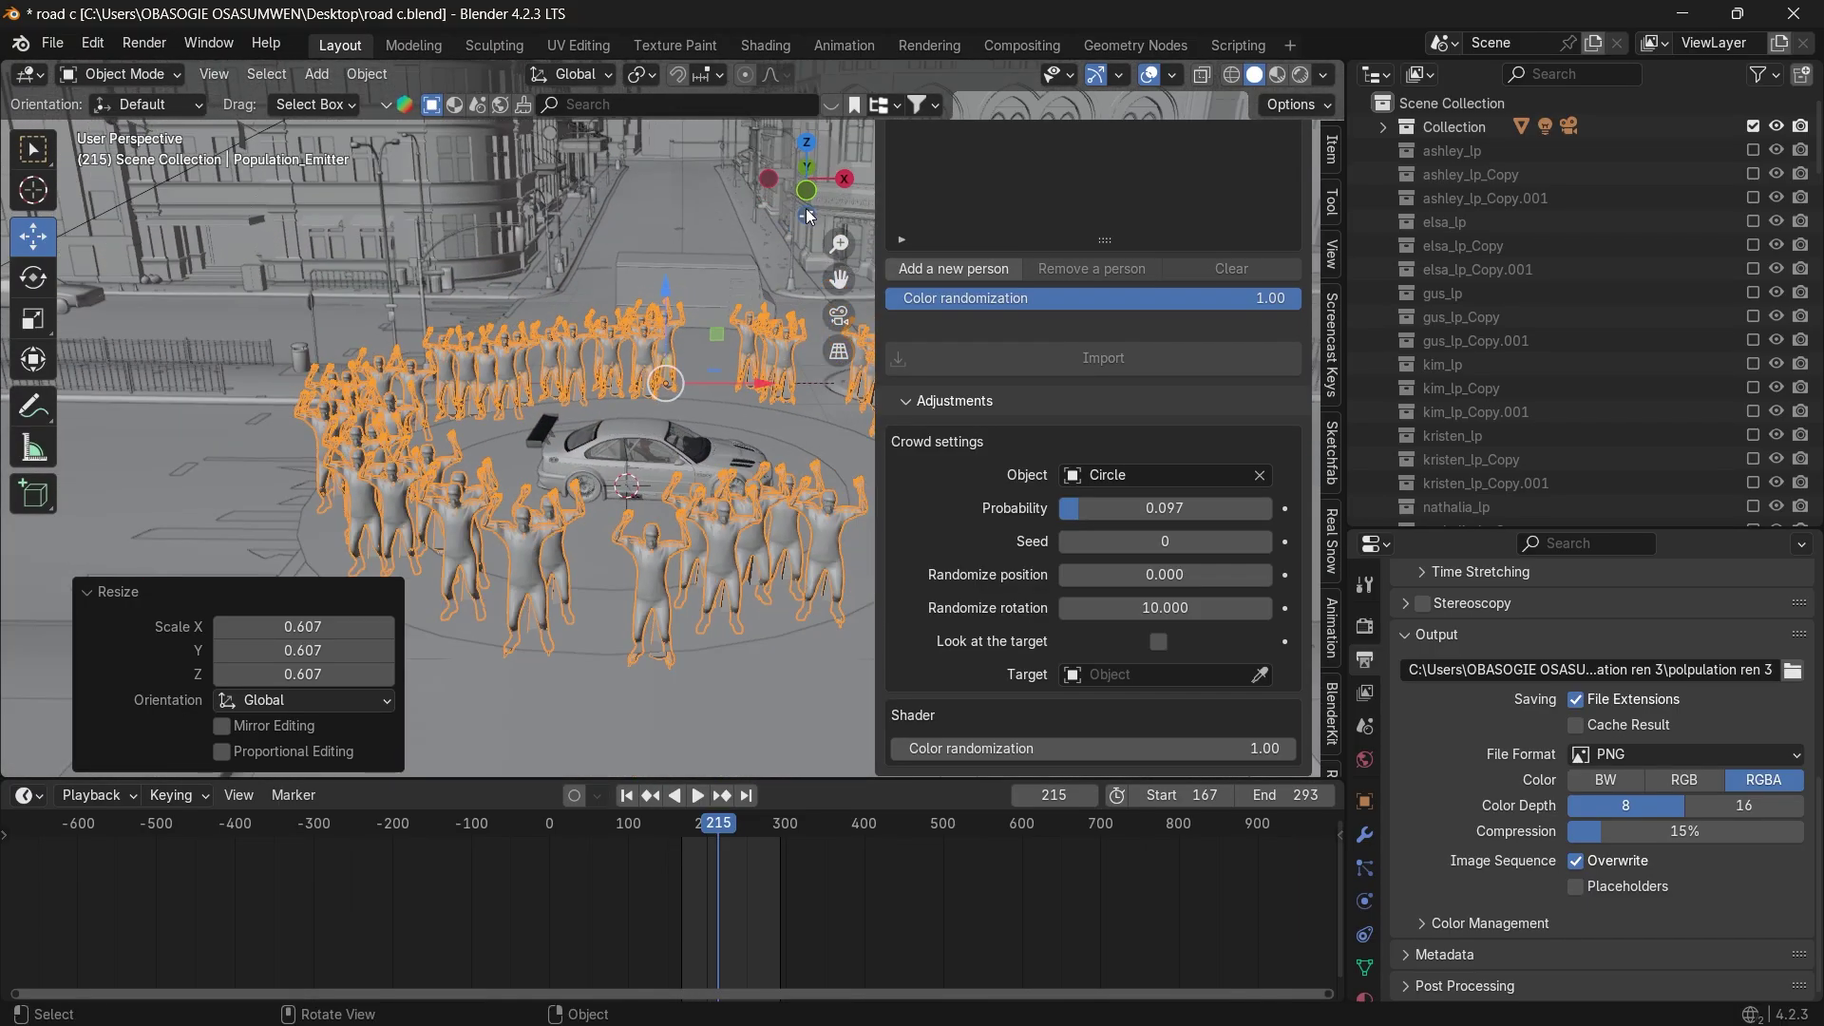
{"action": "middle_click_drag", "start_coordinate": [806, 216], "coordinate": [813, 254]}
{"action": "scroll", "coordinate": [813, 254], "scroll_direction": "down", "scroll_amount": 1}
{"action": "scroll", "coordinate": [813, 255], "scroll_direction": "up", "scroll_amount": 1}
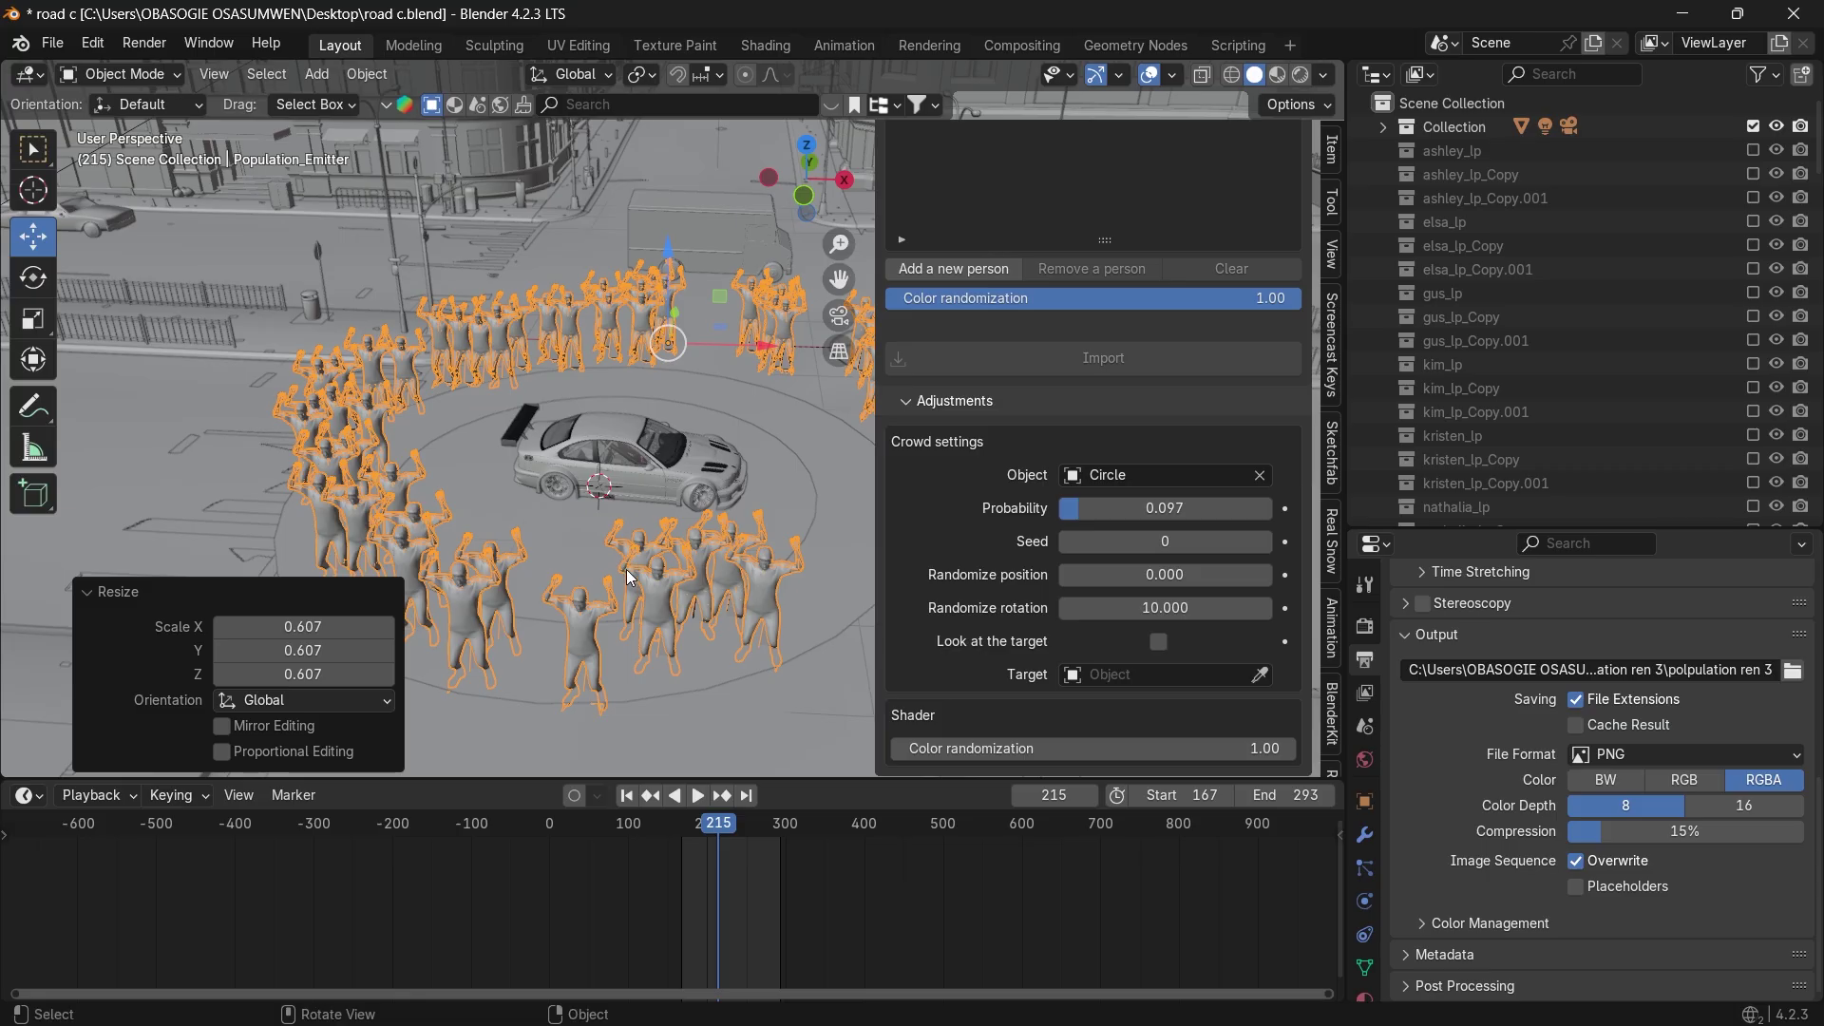
{"action": "middle_click_drag", "start_coordinate": [812, 193], "coordinate": [690, 298]}
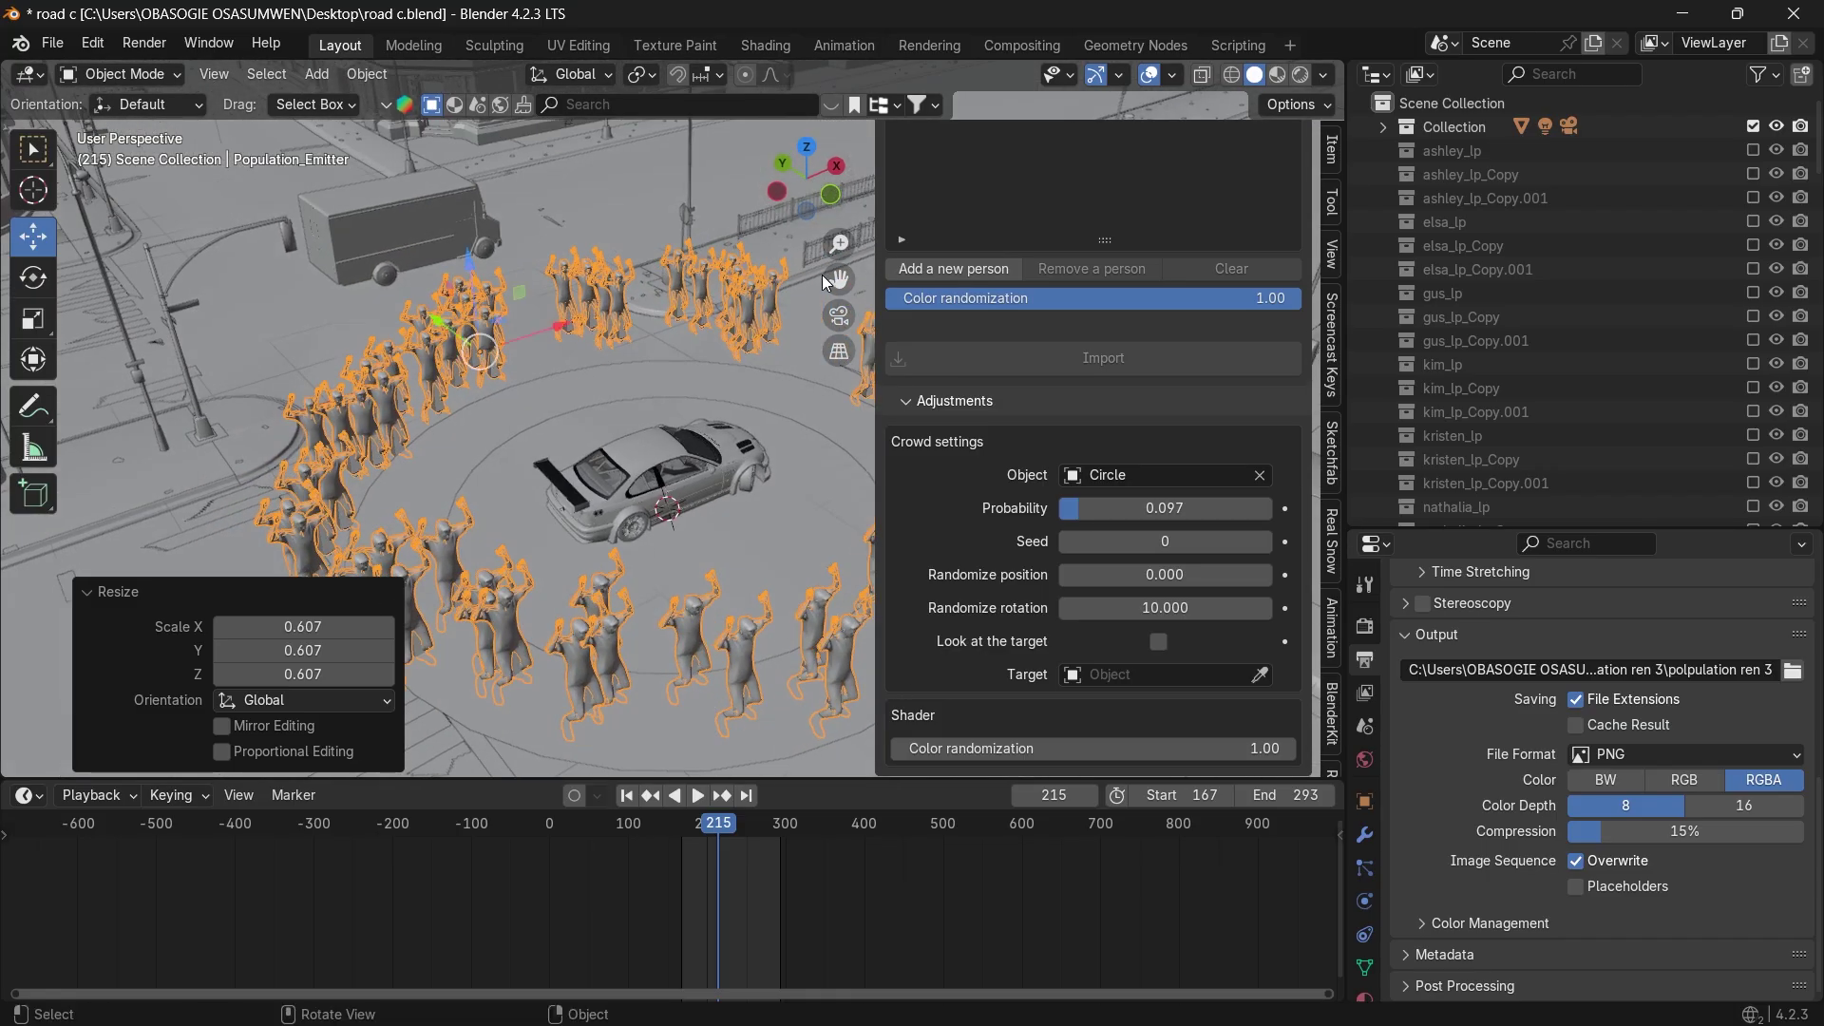
{"action": "left_click_drag", "start_coordinate": [827, 279], "coordinate": [618, 405]}
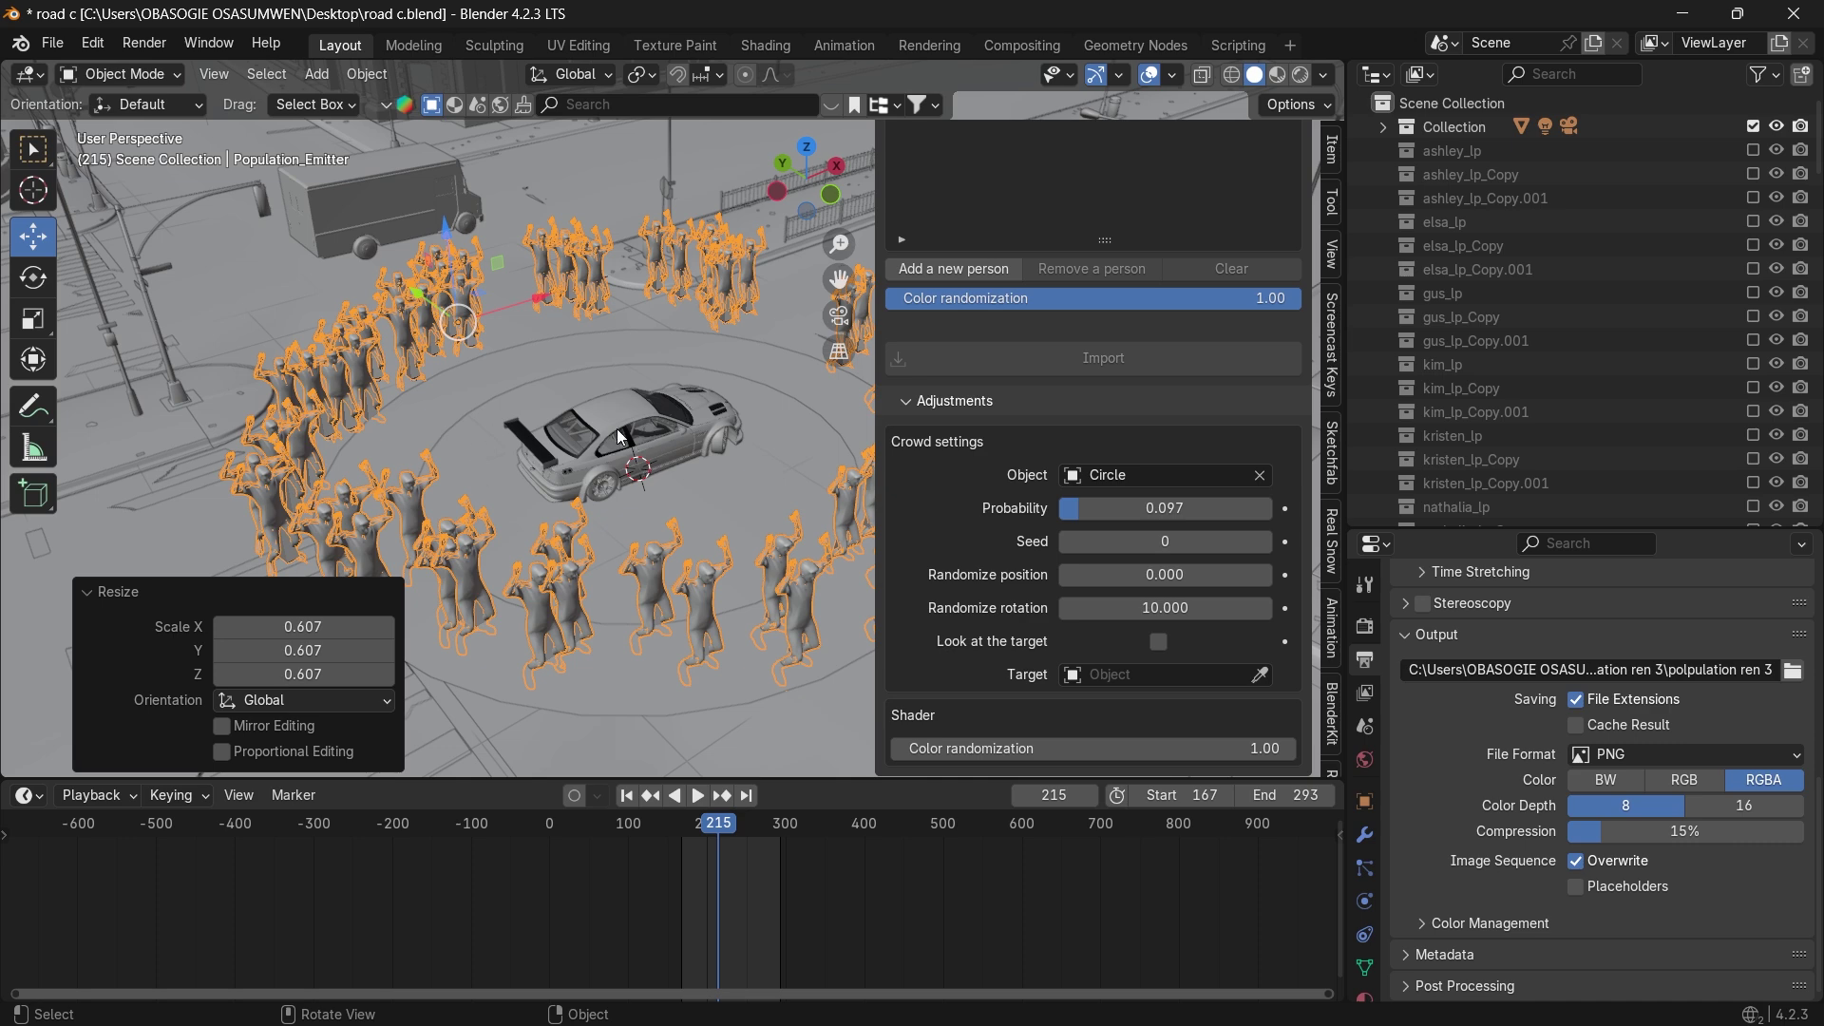
{"action": "left_click_drag", "start_coordinate": [774, 200], "coordinate": [785, 198]}
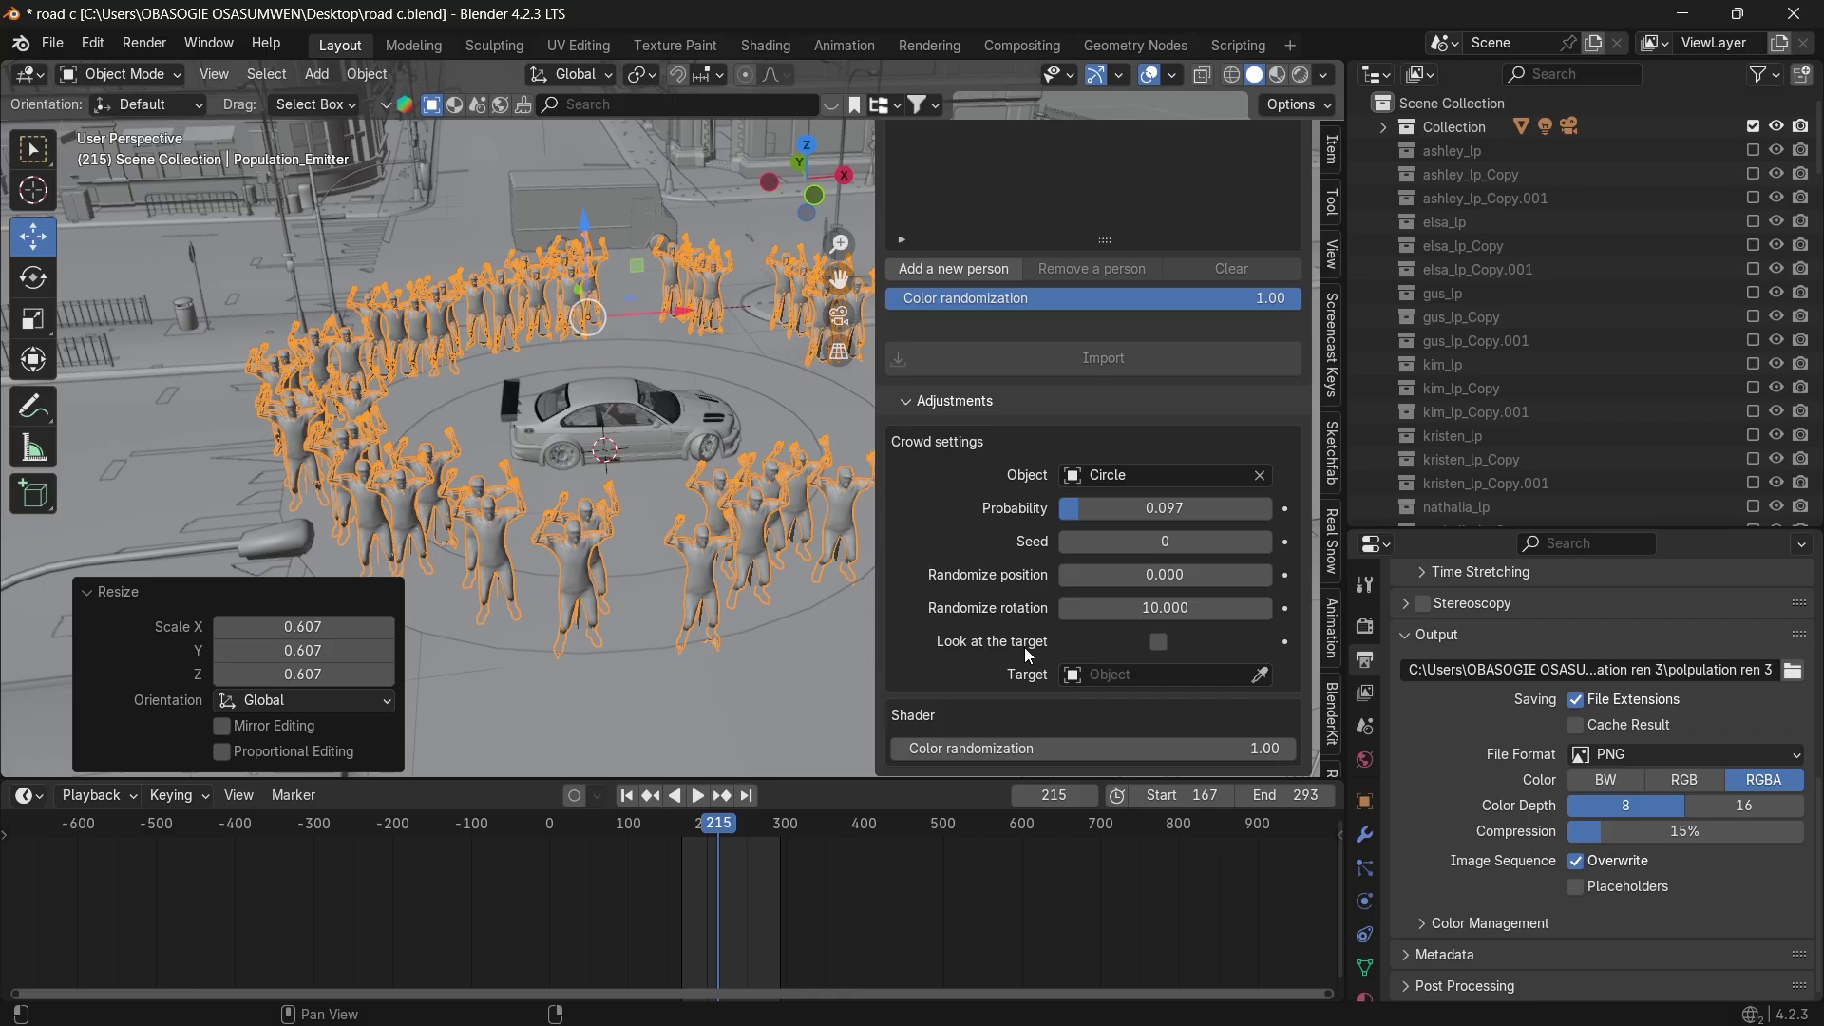
Enable Look at the target for the crowd and pick the car's body as the target object.
{"action": "left_click", "coordinate": [1157, 642]}
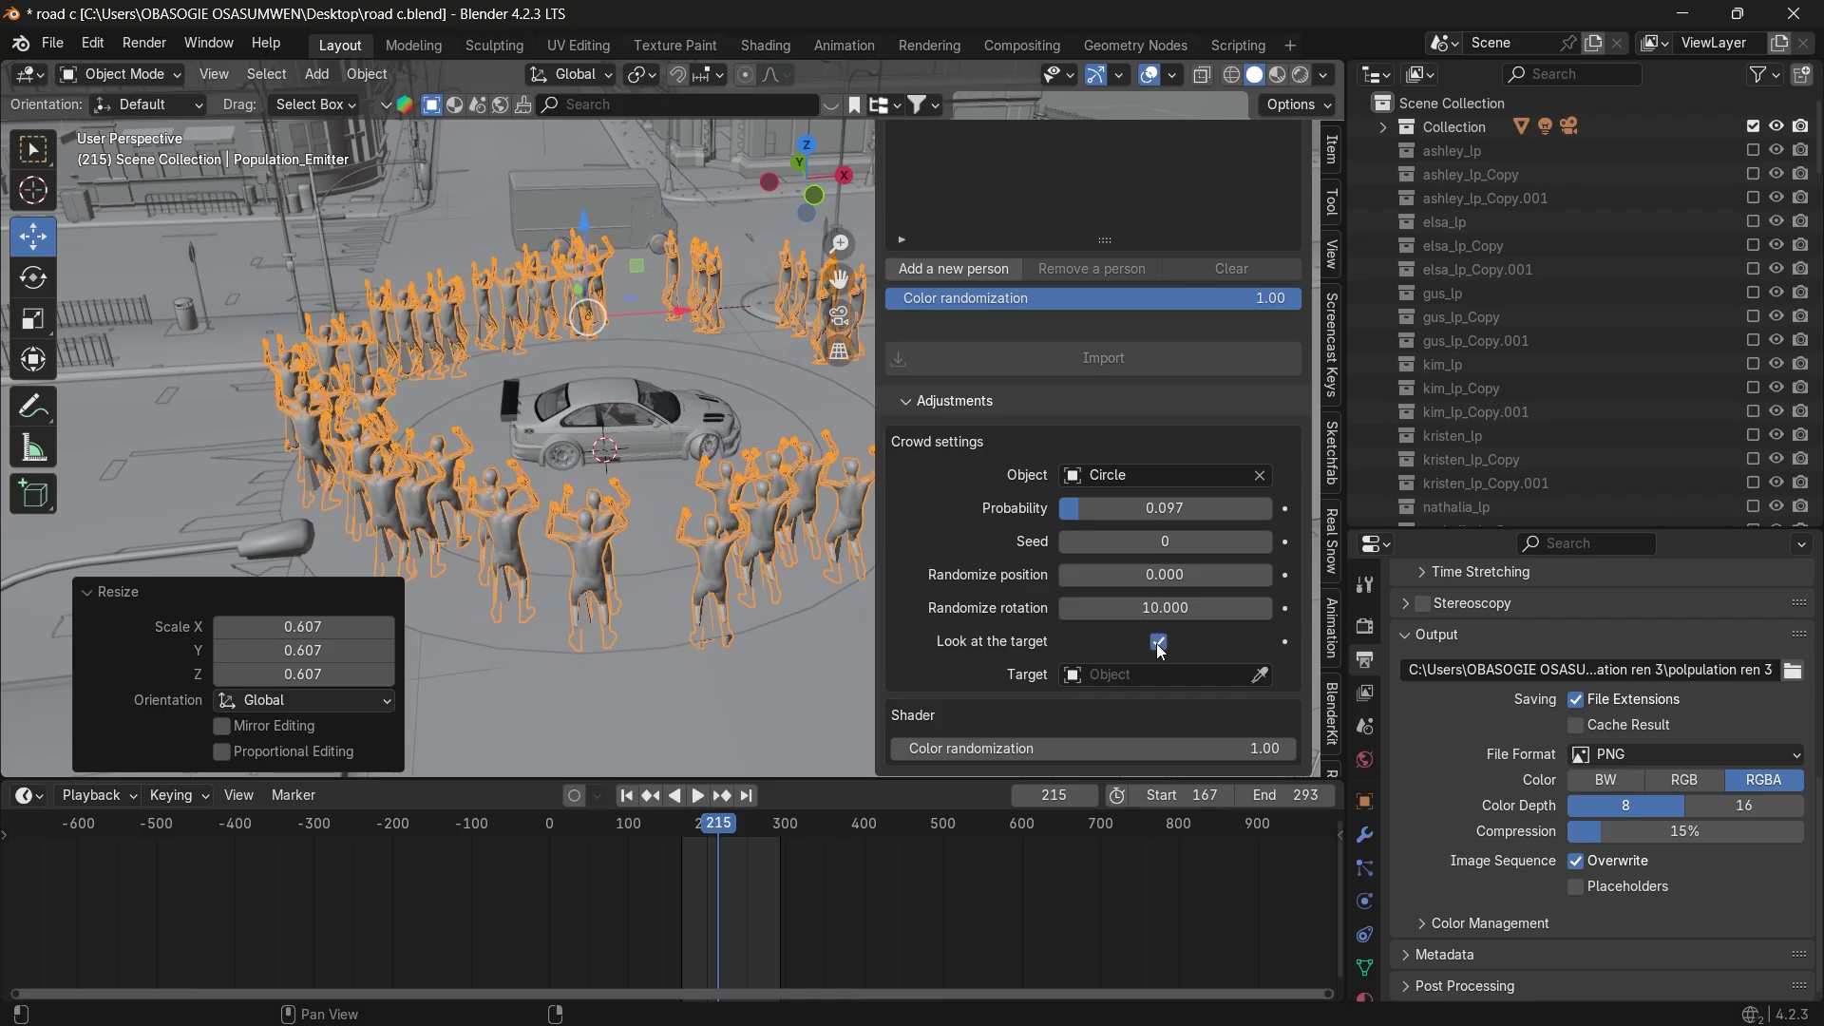
{"action": "left_click", "coordinate": [1261, 675]}
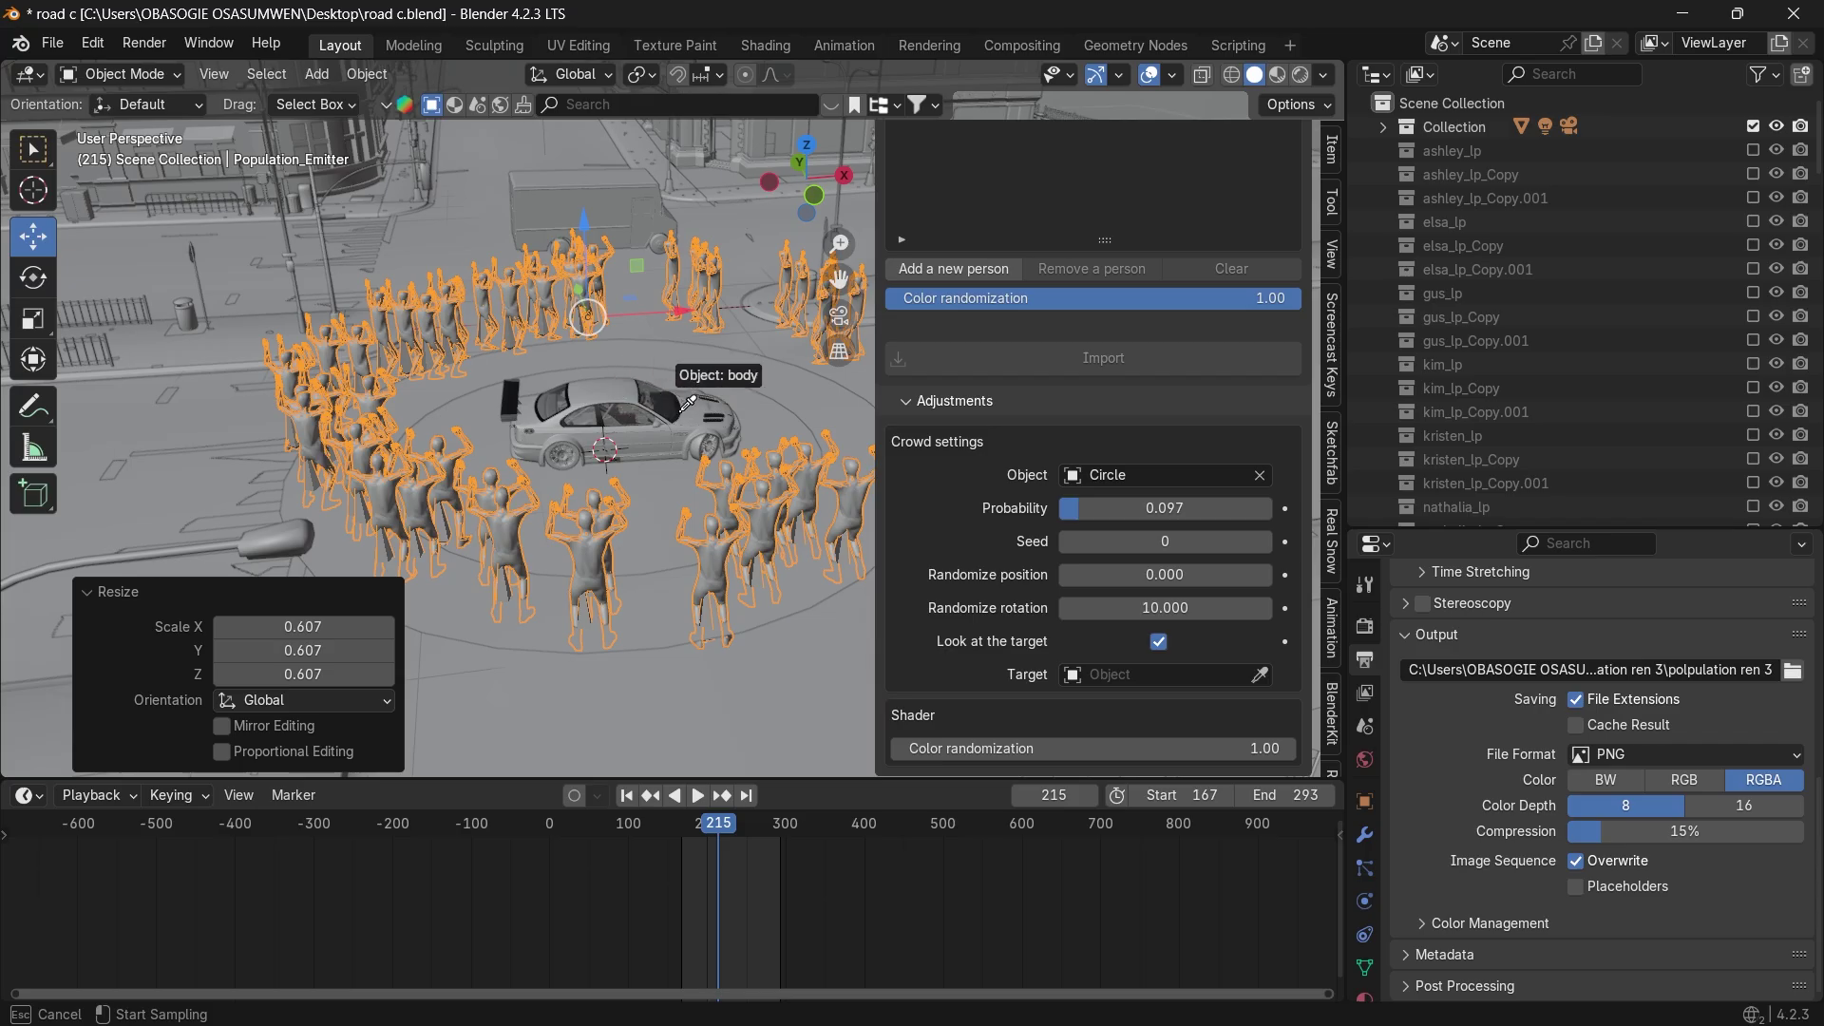
{"action": "left_click", "coordinate": [622, 388]}
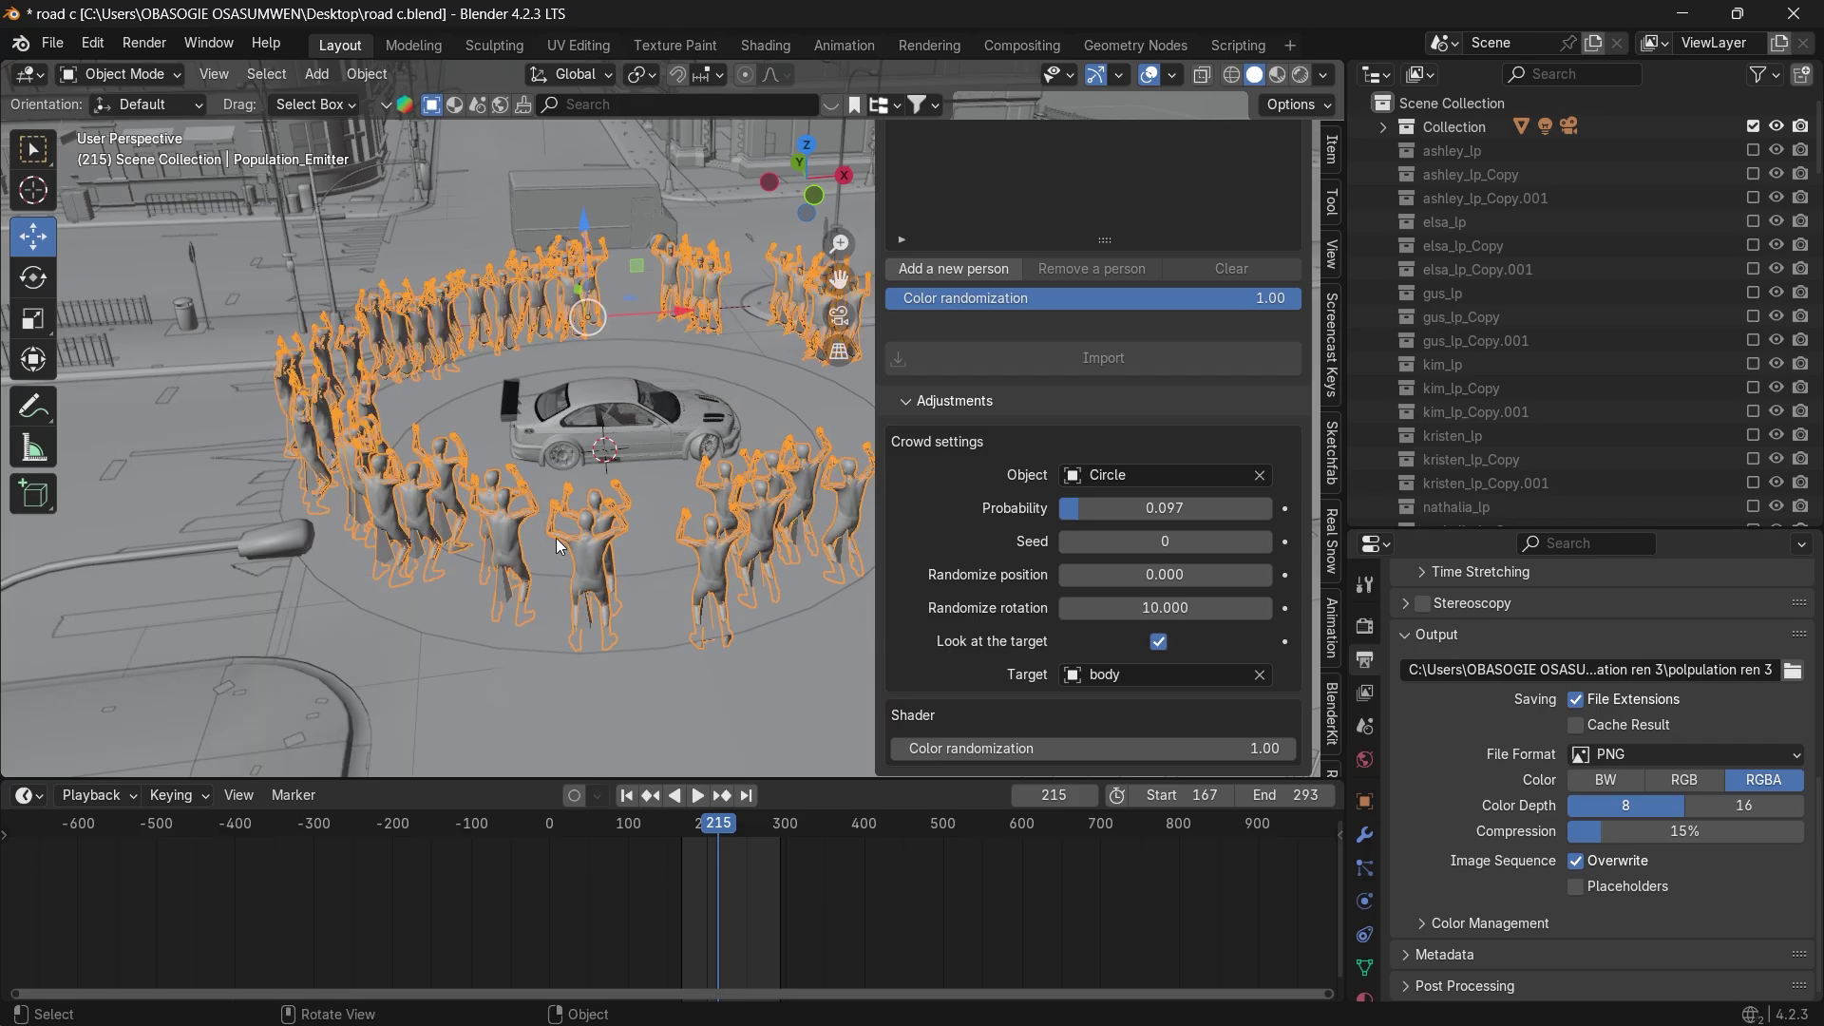
{"action": "left_click_drag", "start_coordinate": [815, 214], "coordinate": [654, 518]}
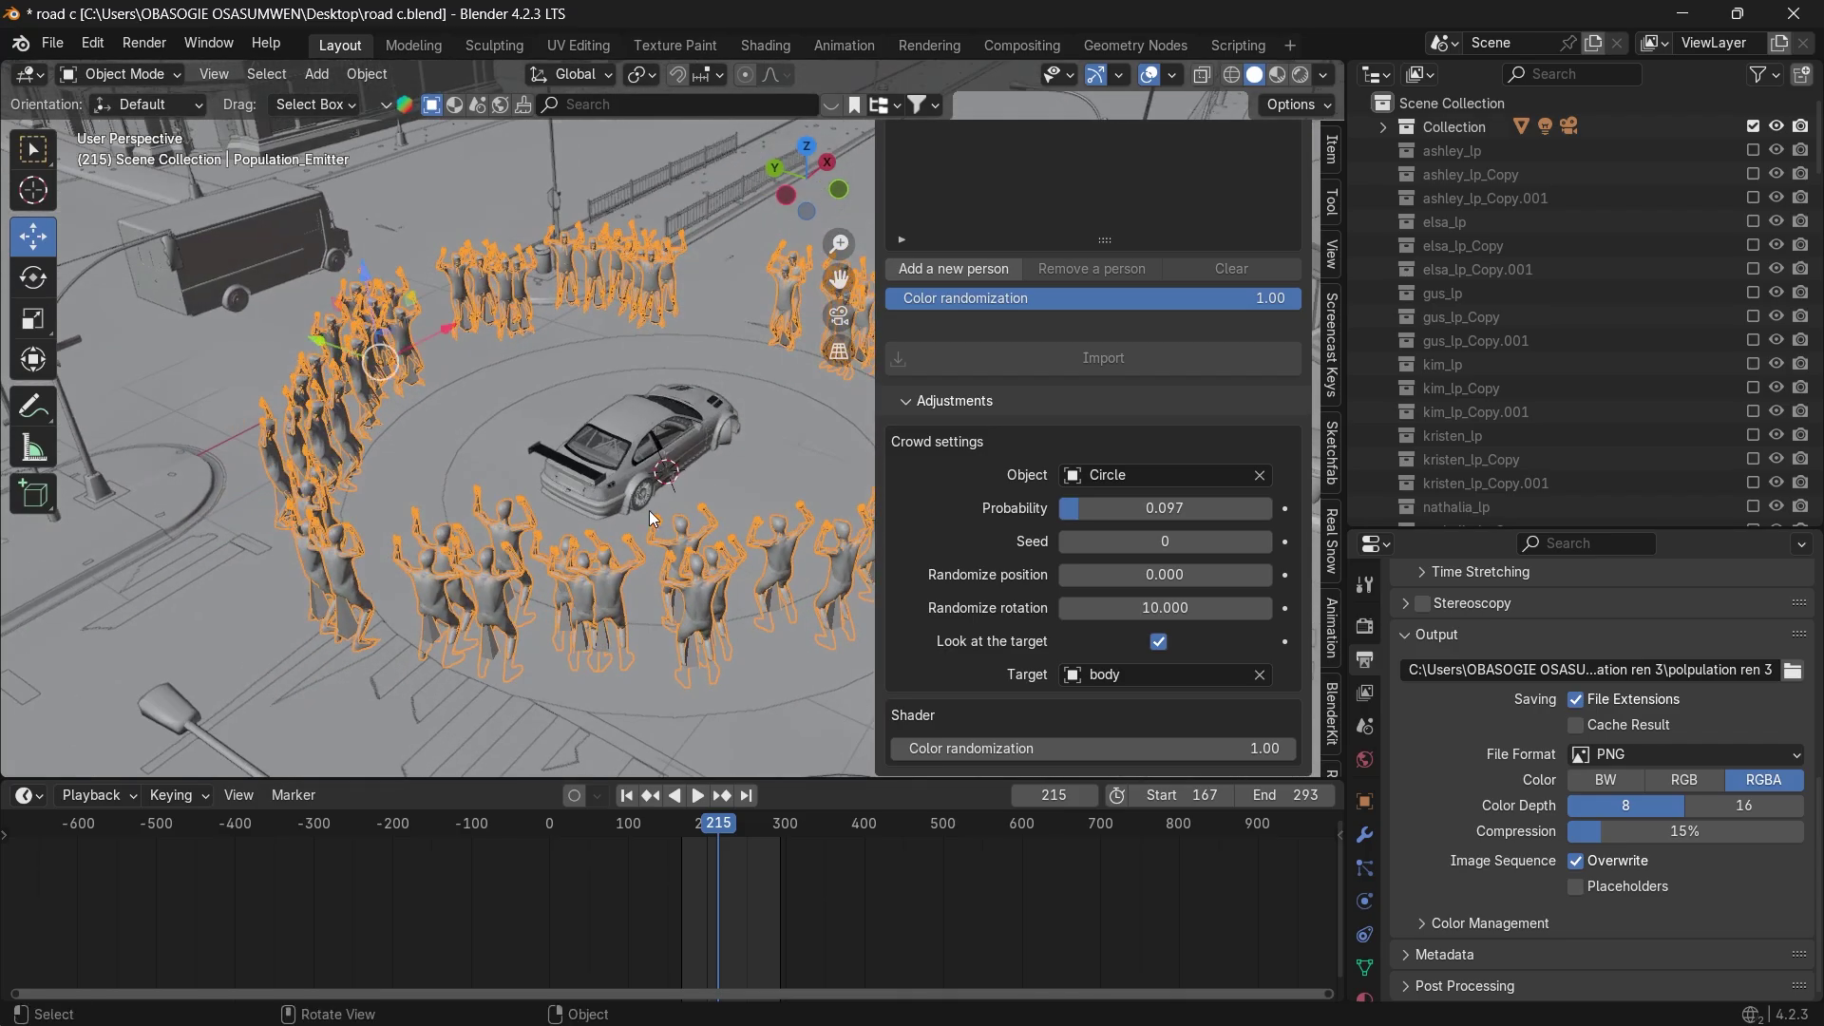
{"action": "left_click_drag", "start_coordinate": [813, 205], "coordinate": [557, 446]}
Play and scrub the animation at several points to check how the crowd turns toward the moving car.
{"action": "key", "text": "space"}
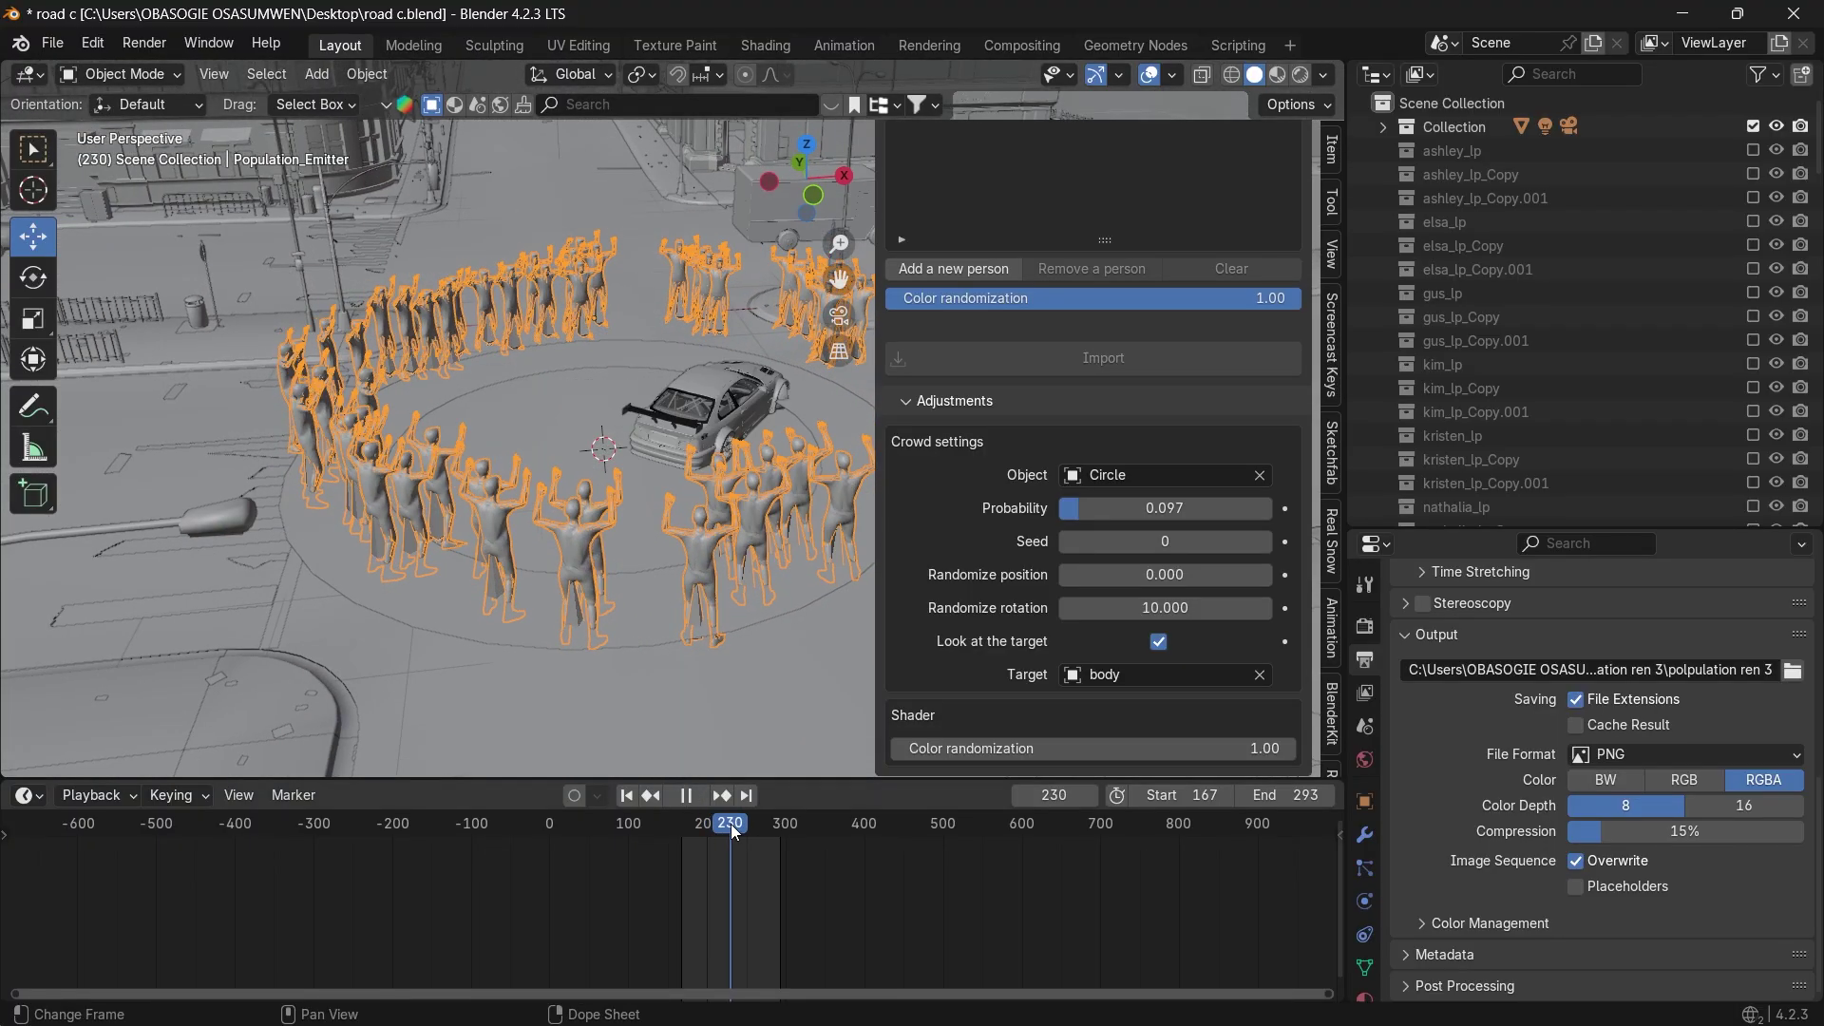
{"action": "key", "text": "space"}
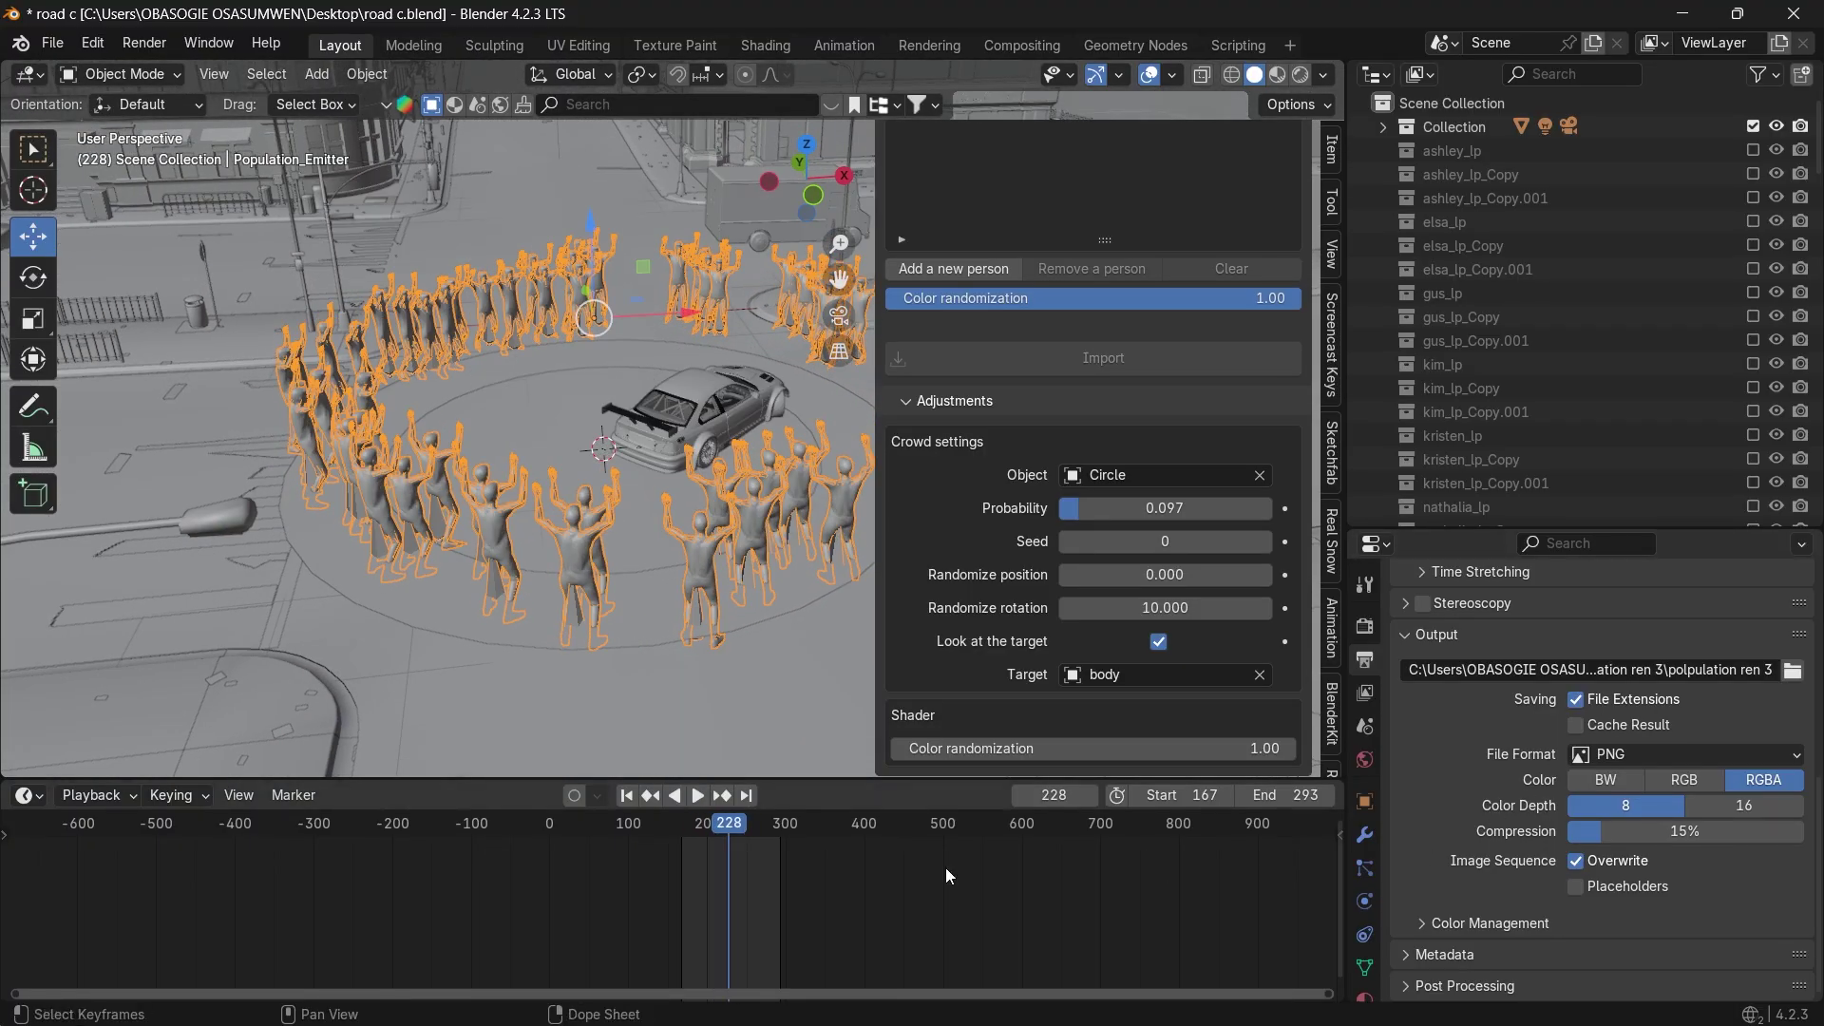
{"action": "left_click_drag", "start_coordinate": [709, 829], "coordinate": [772, 832]}
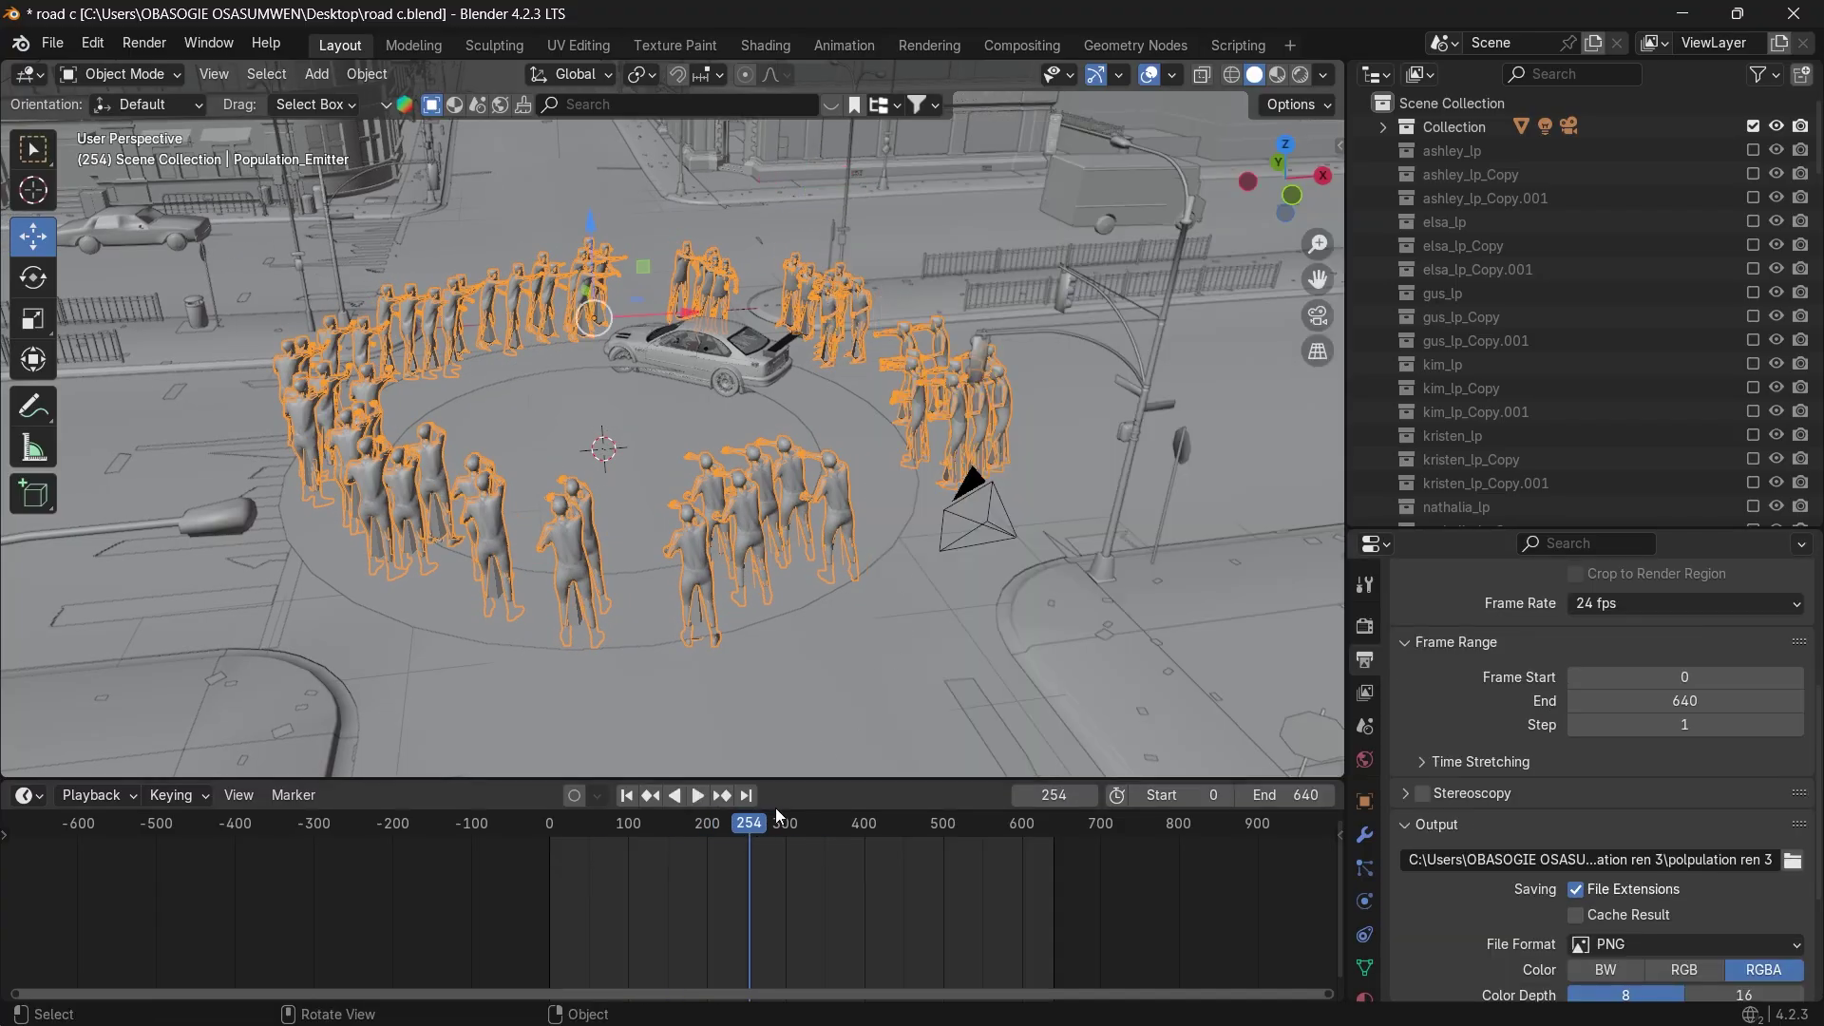
{"action": "left_click_drag", "start_coordinate": [776, 815], "coordinate": [729, 834]}
{"action": "key", "text": "space"}
{"action": "key", "text": "space"}
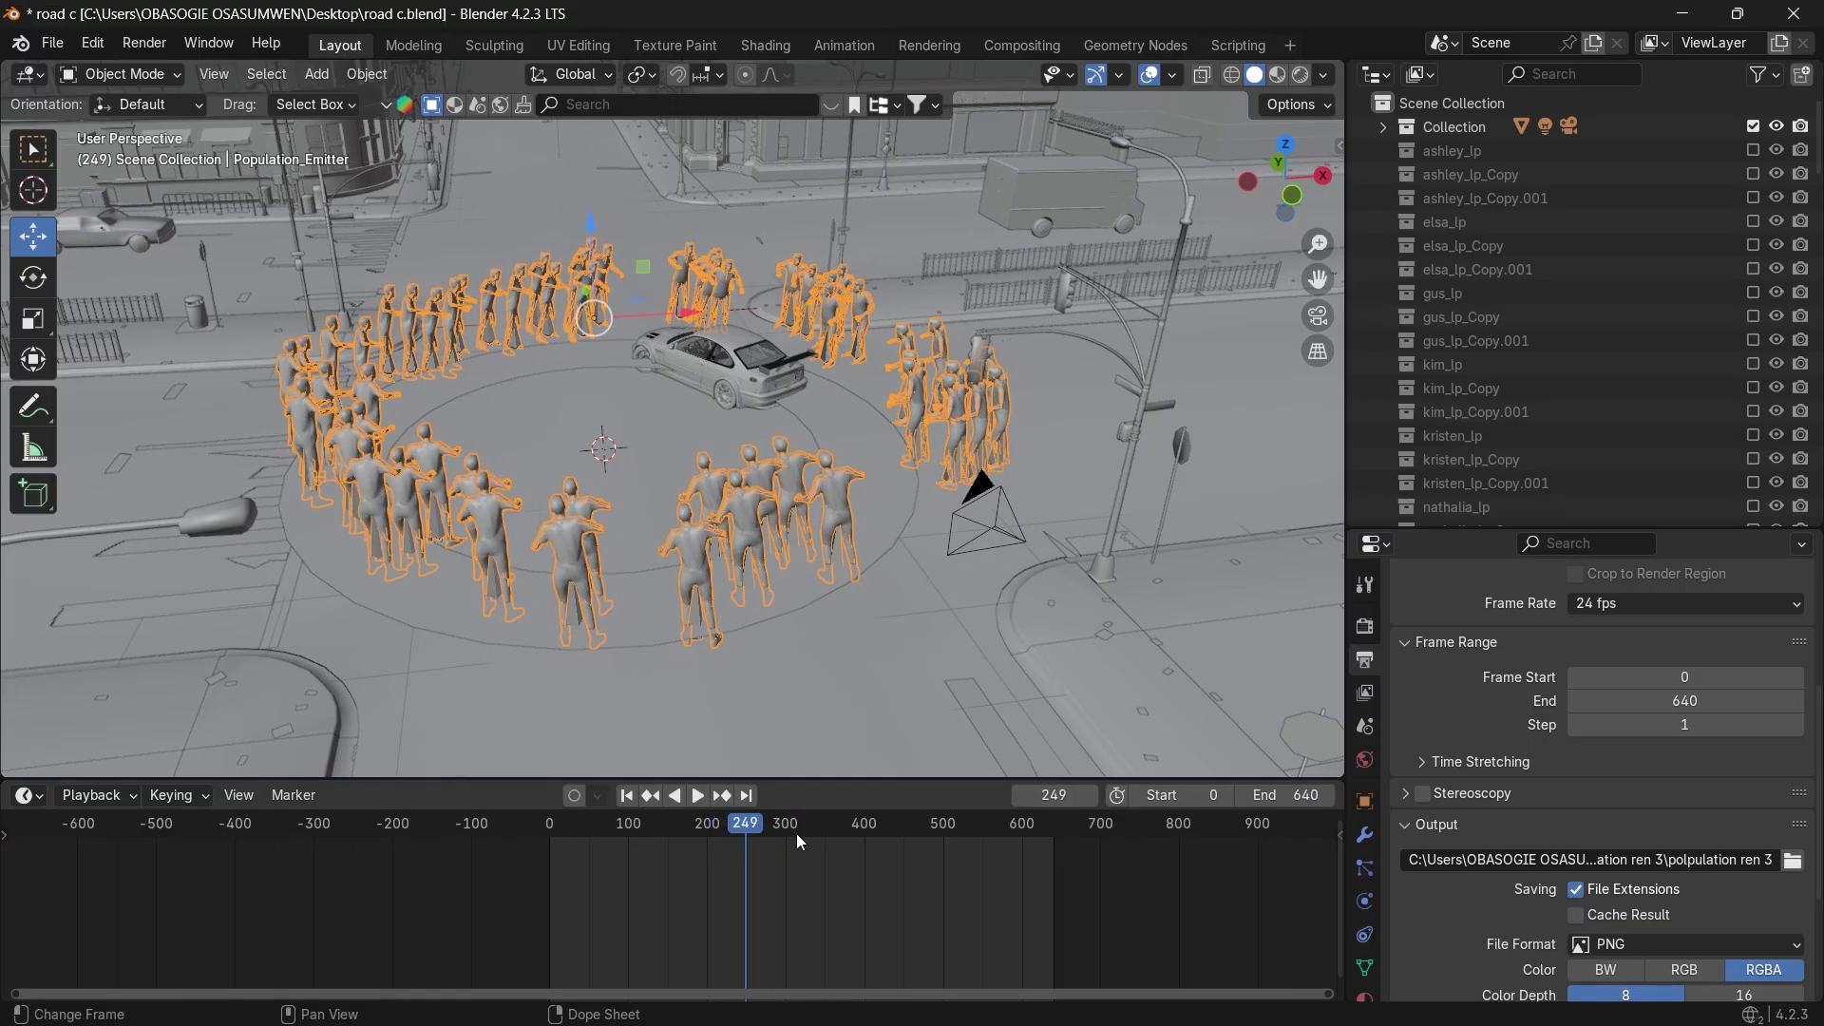
{"action": "left_click", "coordinate": [800, 830]}
{"action": "key", "text": "space"}
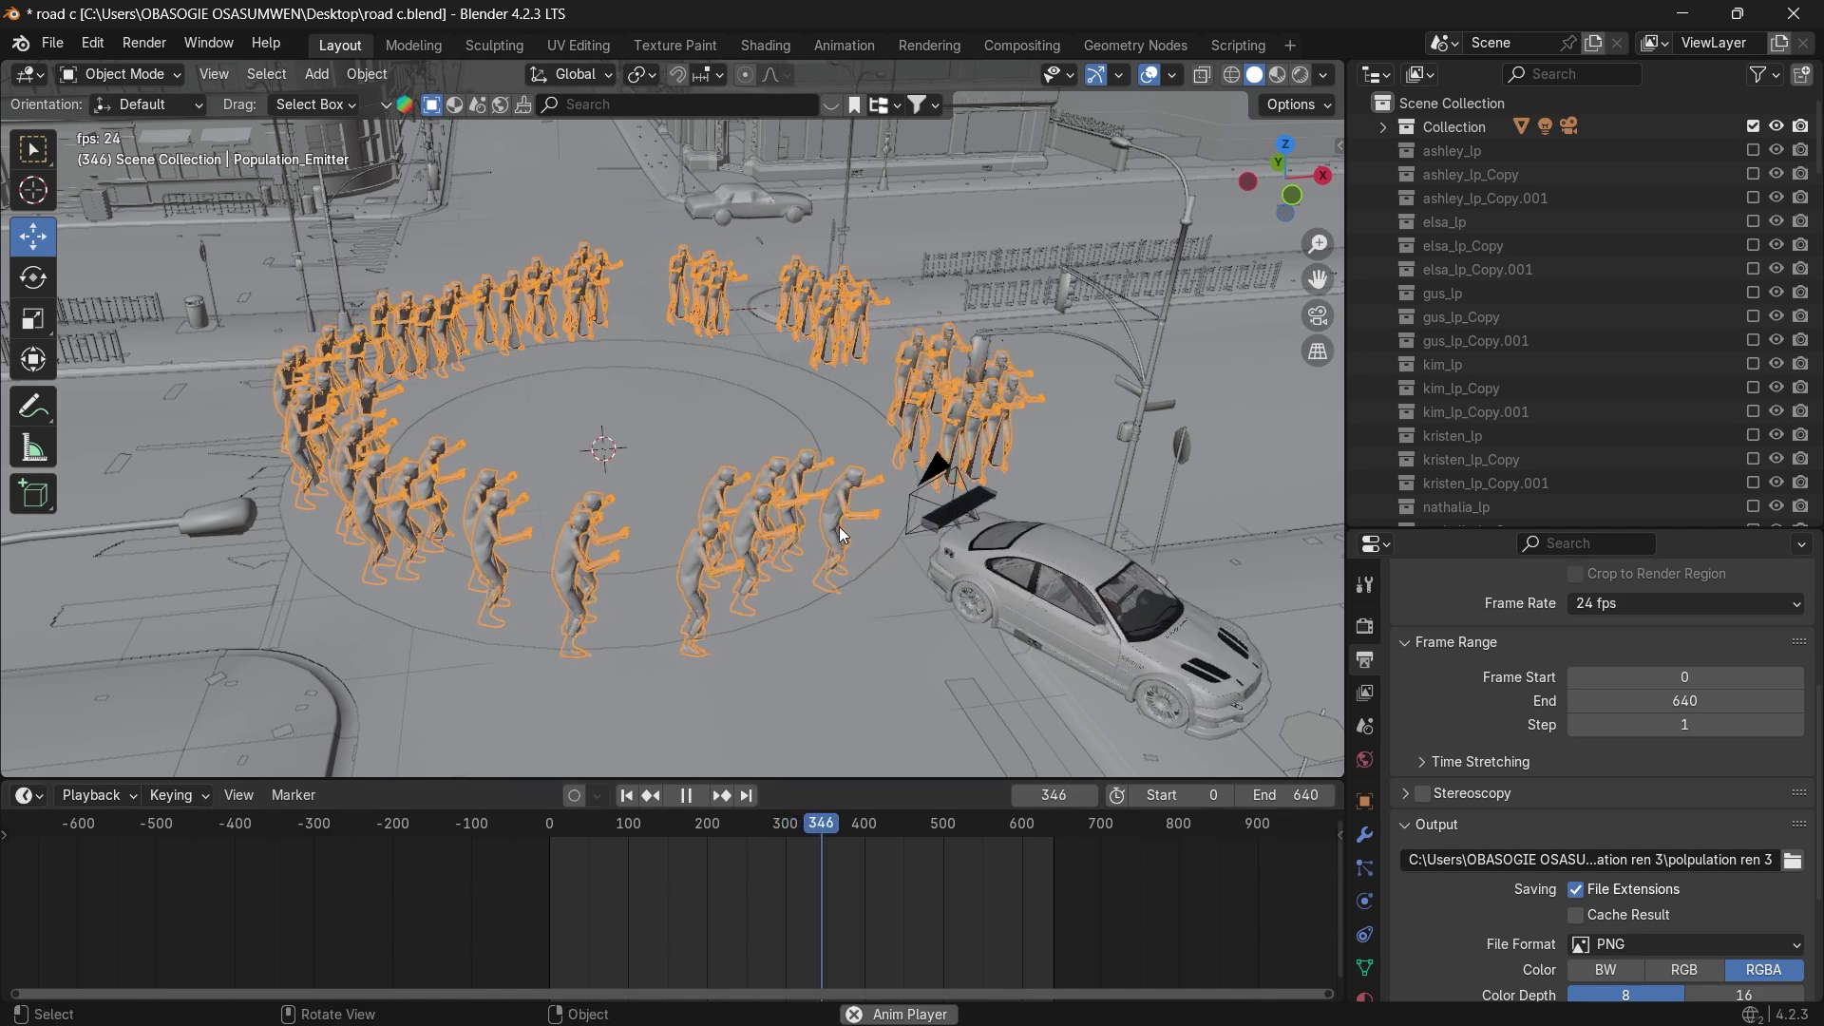
{"action": "left_click_drag", "start_coordinate": [834, 838], "coordinate": [777, 824]}
{"action": "key", "text": "space"}
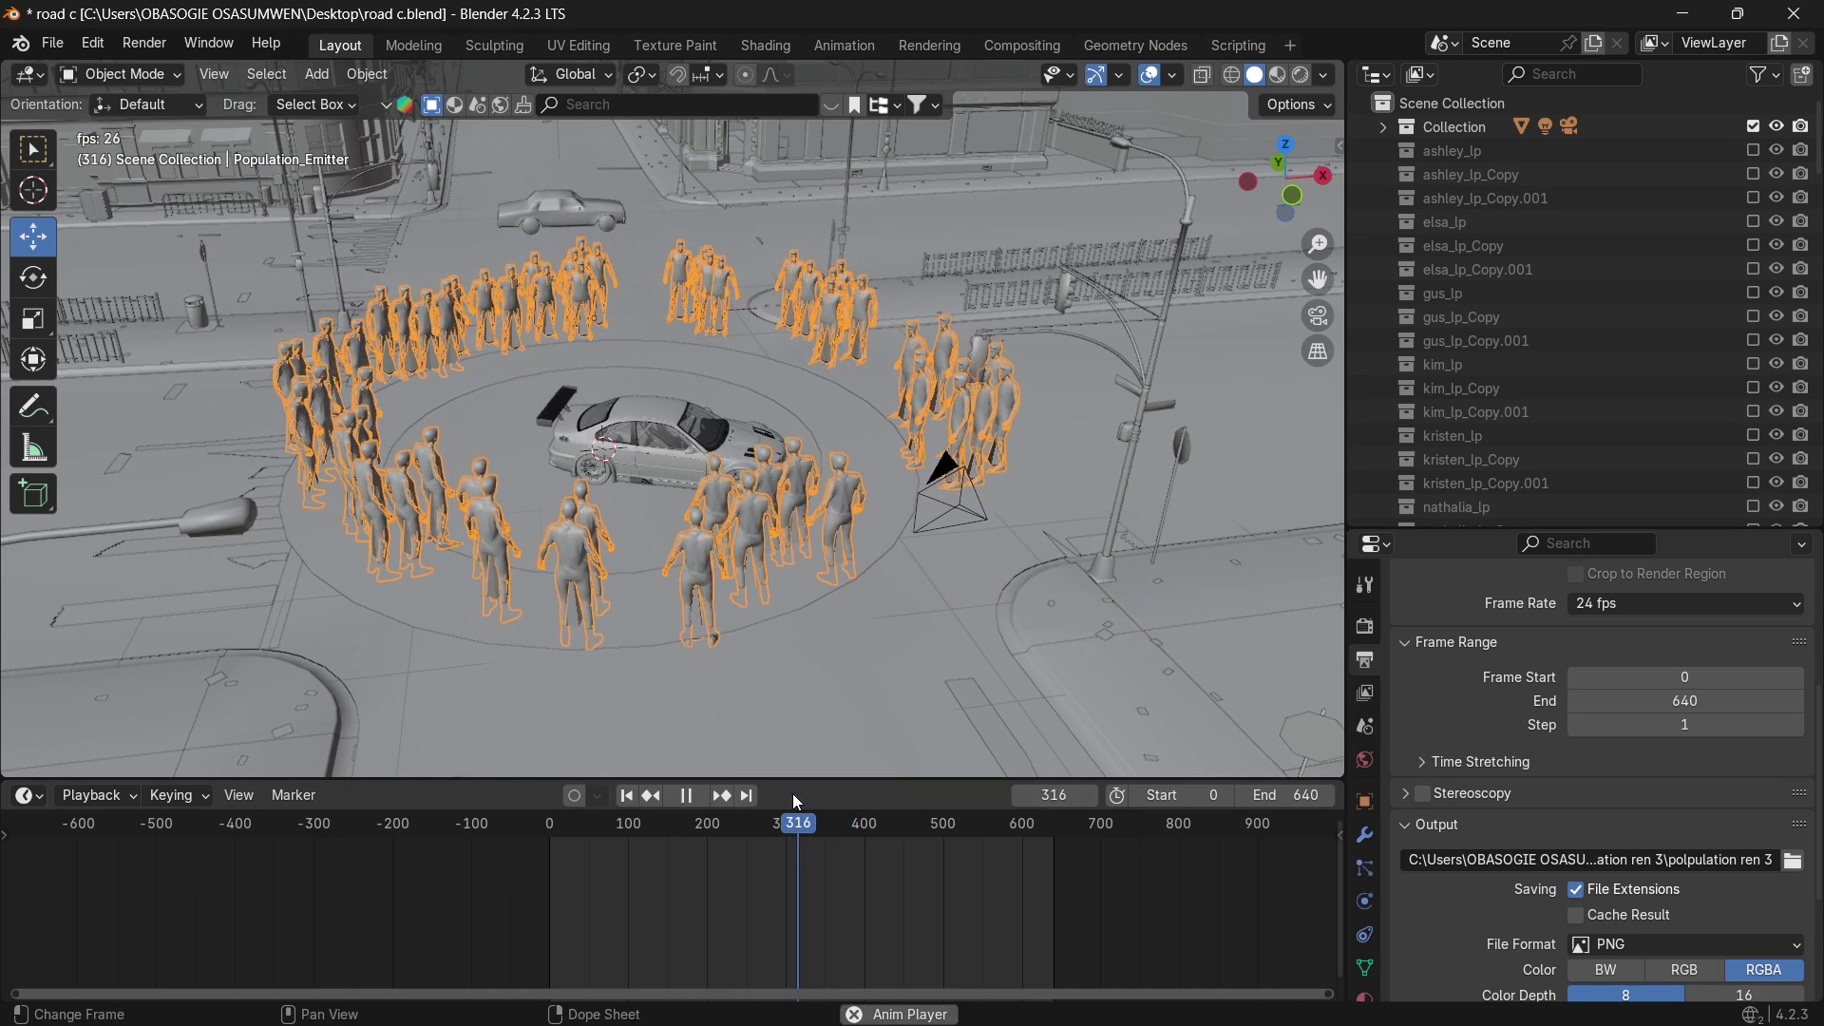
{"action": "key", "text": "space"}
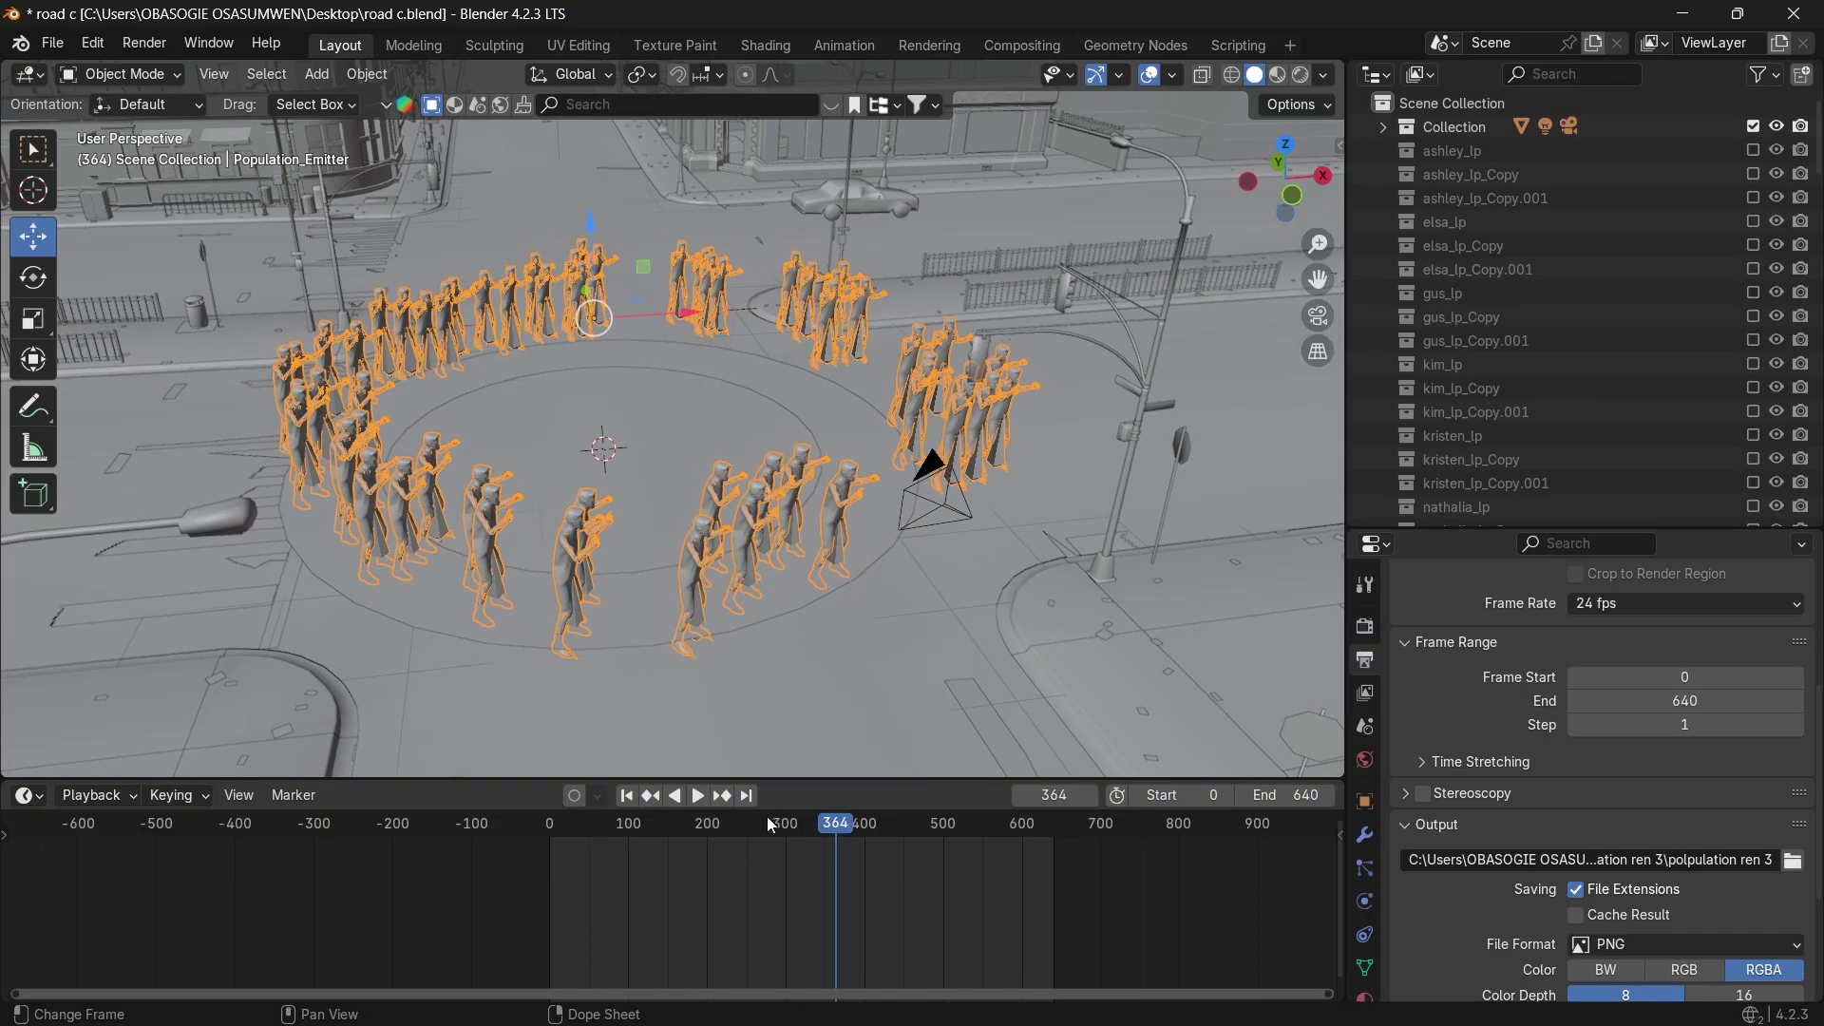
{"action": "key", "text": "space"}
{"action": "left_click_drag", "start_coordinate": [788, 826], "coordinate": [674, 840]}
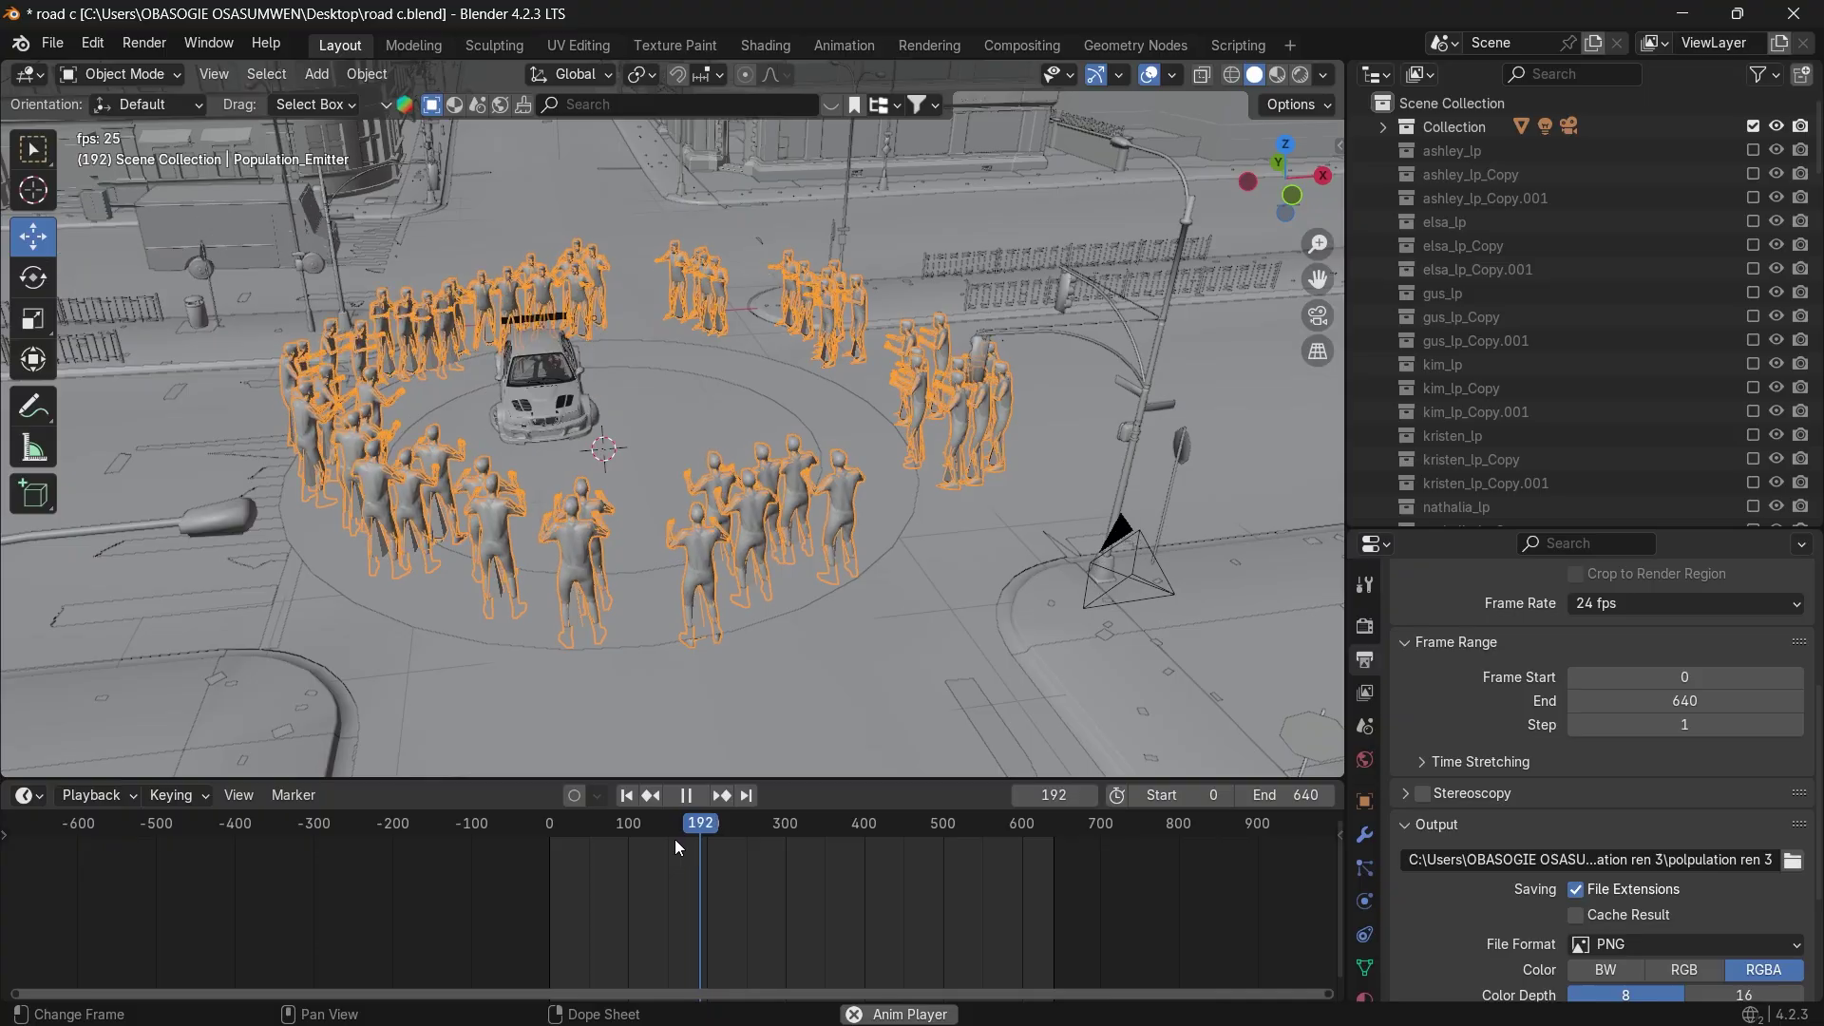
{"action": "key", "text": "space"}
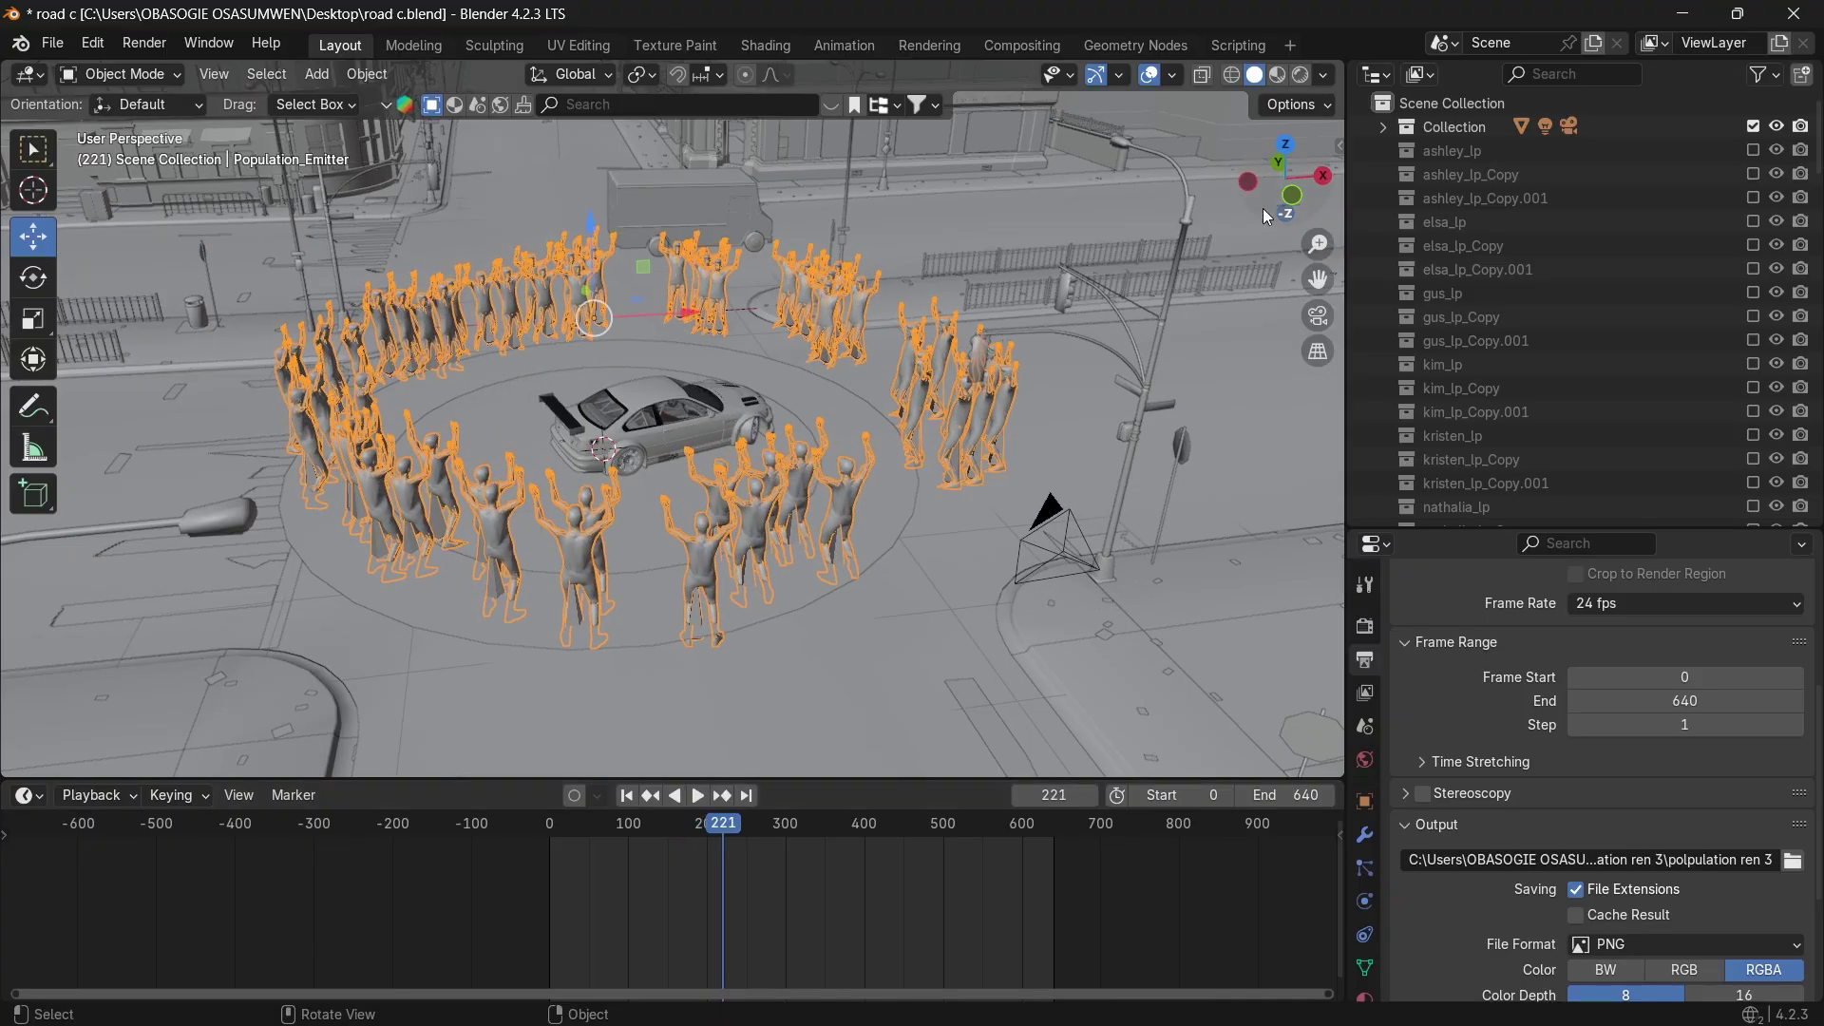
Examine the ring crowd from low and high angles, then replay the animation from about frame 55.
{"action": "left_click_drag", "start_coordinate": [1262, 208], "coordinate": [813, 545]}
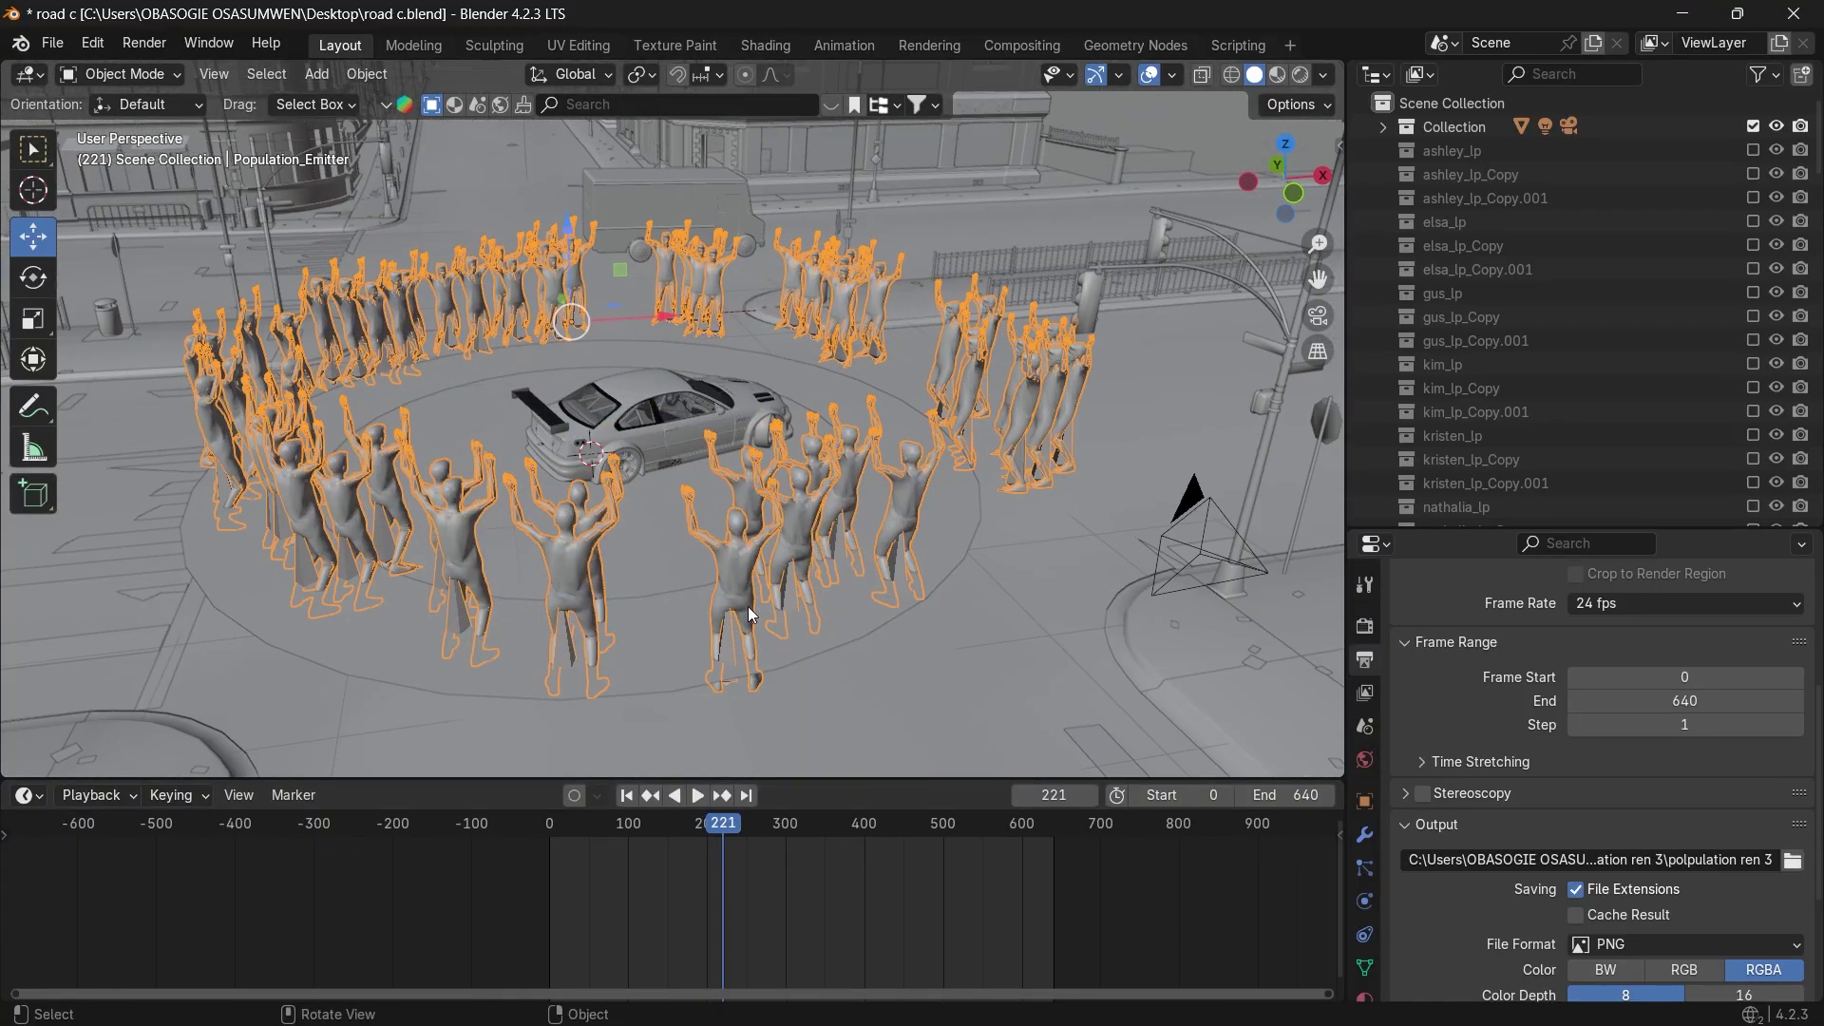
{"action": "left_click_drag", "start_coordinate": [1274, 216], "coordinate": [840, 501]}
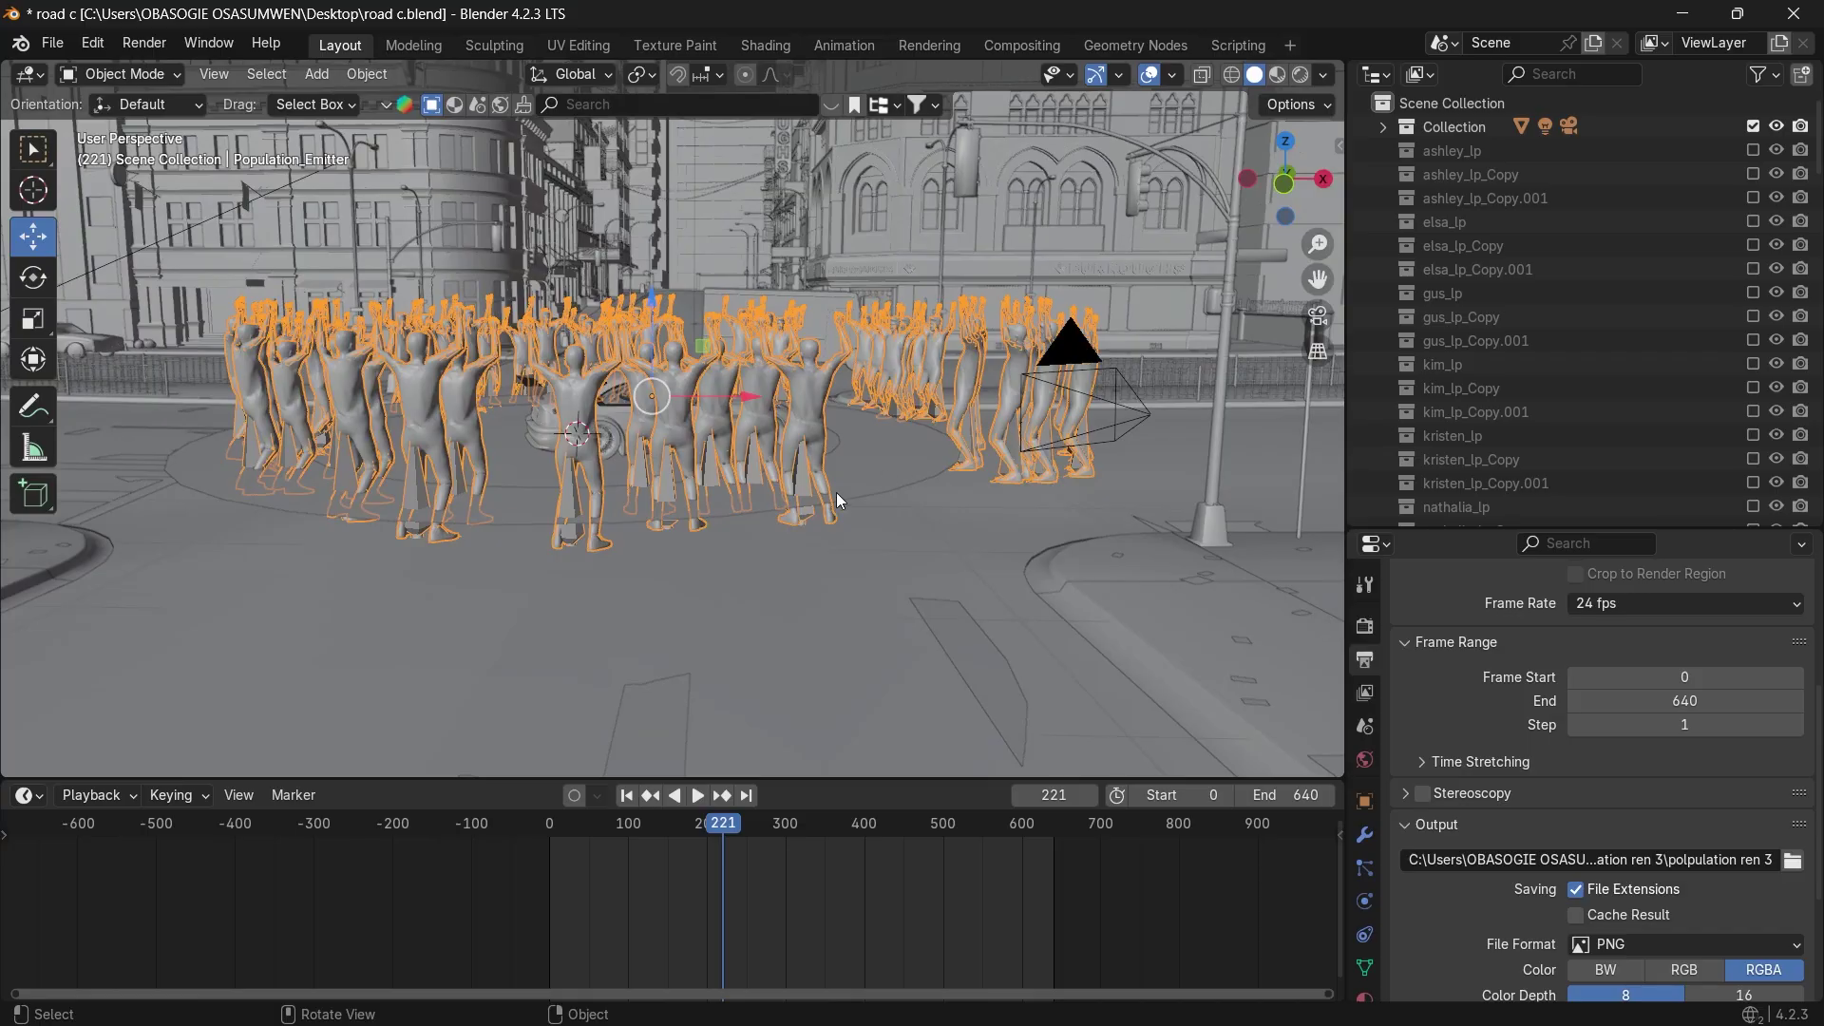
{"action": "left_click_drag", "start_coordinate": [1289, 217], "coordinate": [1226, 249]}
{"action": "left_click_drag", "start_coordinate": [657, 820], "coordinate": [593, 823]}
{"action": "key", "text": "space"}
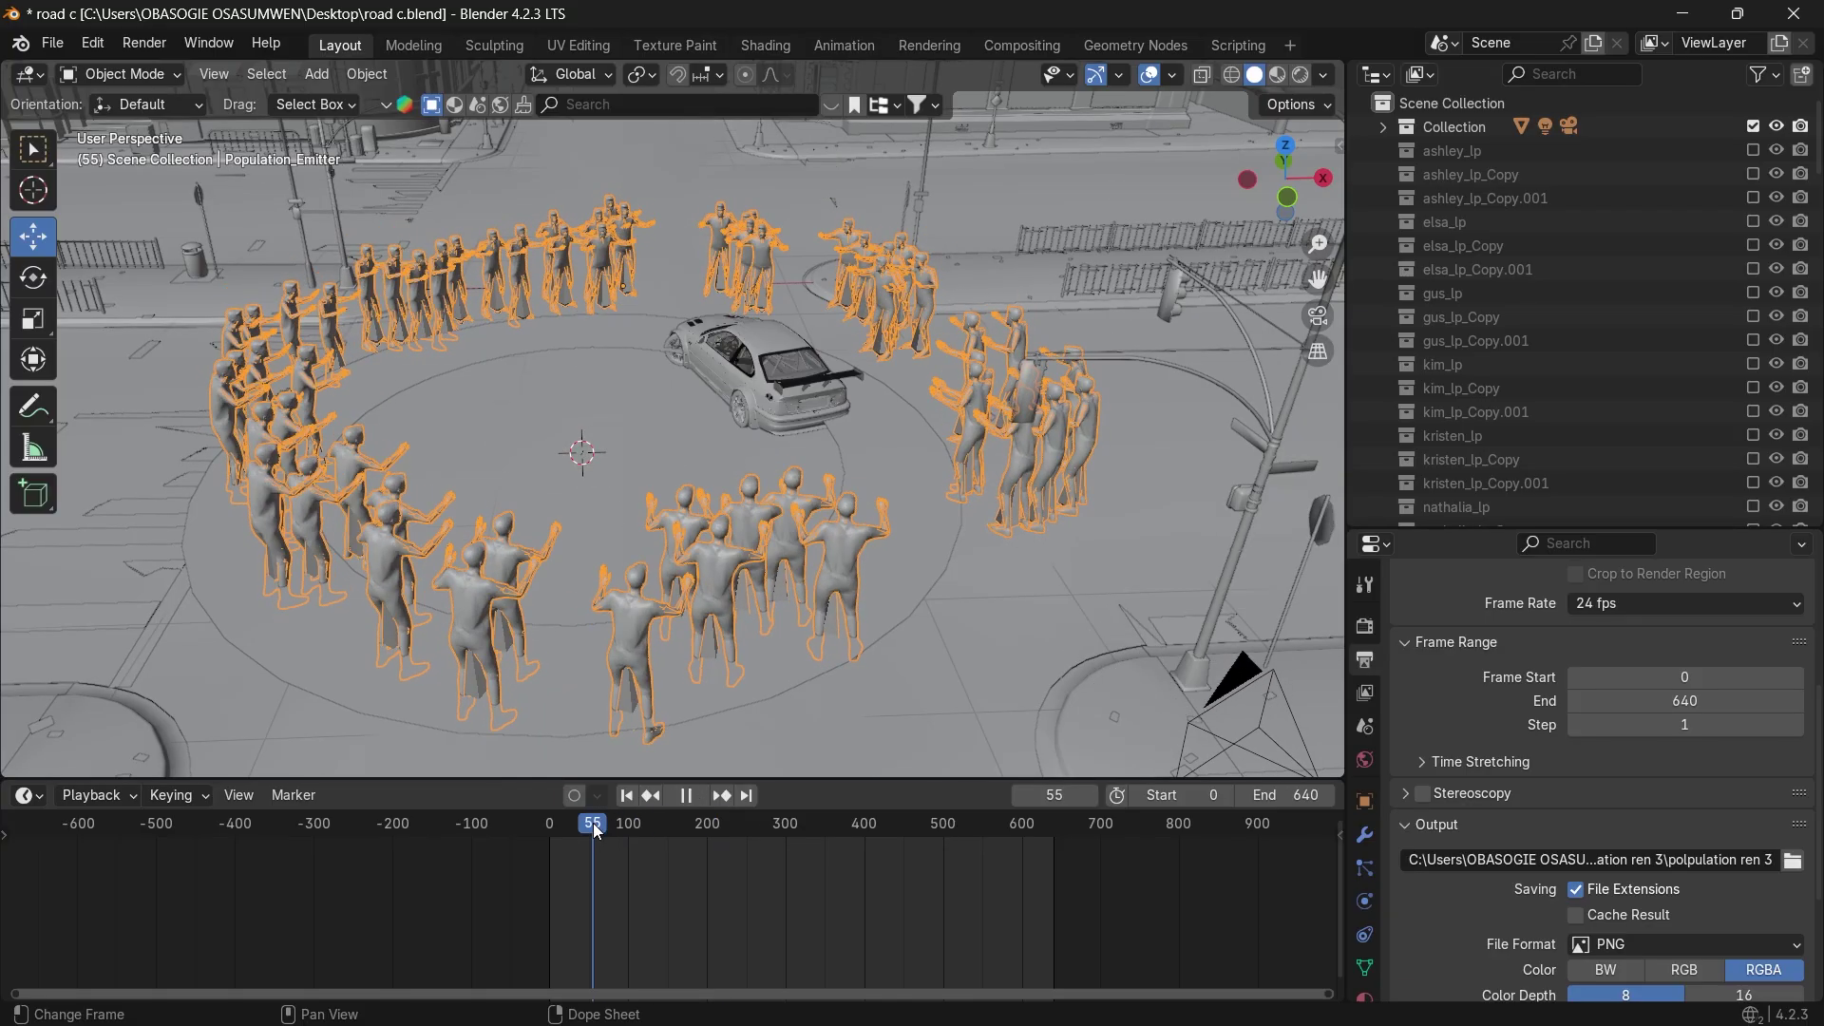
{"action": "key", "text": "space"}
Inspect the ring crowd around the car in rendered shading and preview its motion.
{"action": "left_click_drag", "start_coordinate": [1274, 169], "coordinate": [947, 446]}
{"action": "scroll", "coordinate": [1087, 350], "scroll_direction": "up", "scroll_amount": 2}
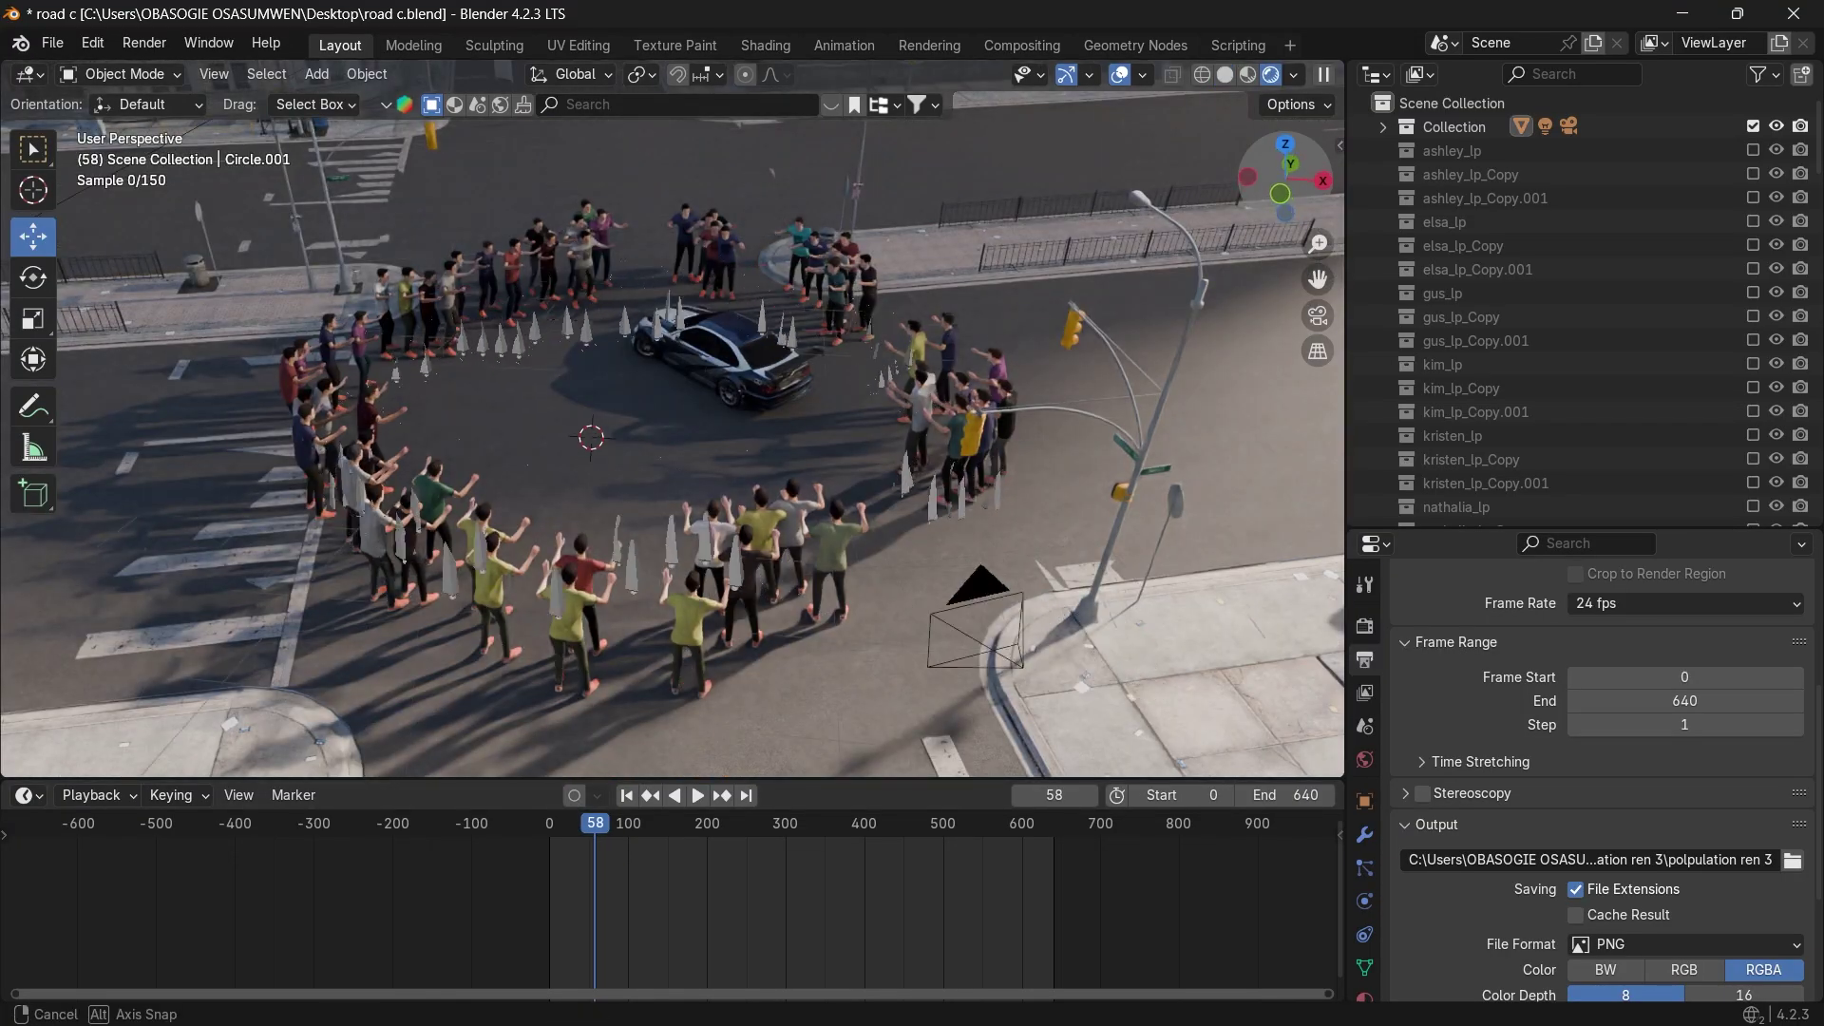
{"action": "left_click_drag", "start_coordinate": [1305, 218], "coordinate": [1072, 397]}
{"action": "key", "text": "space"}
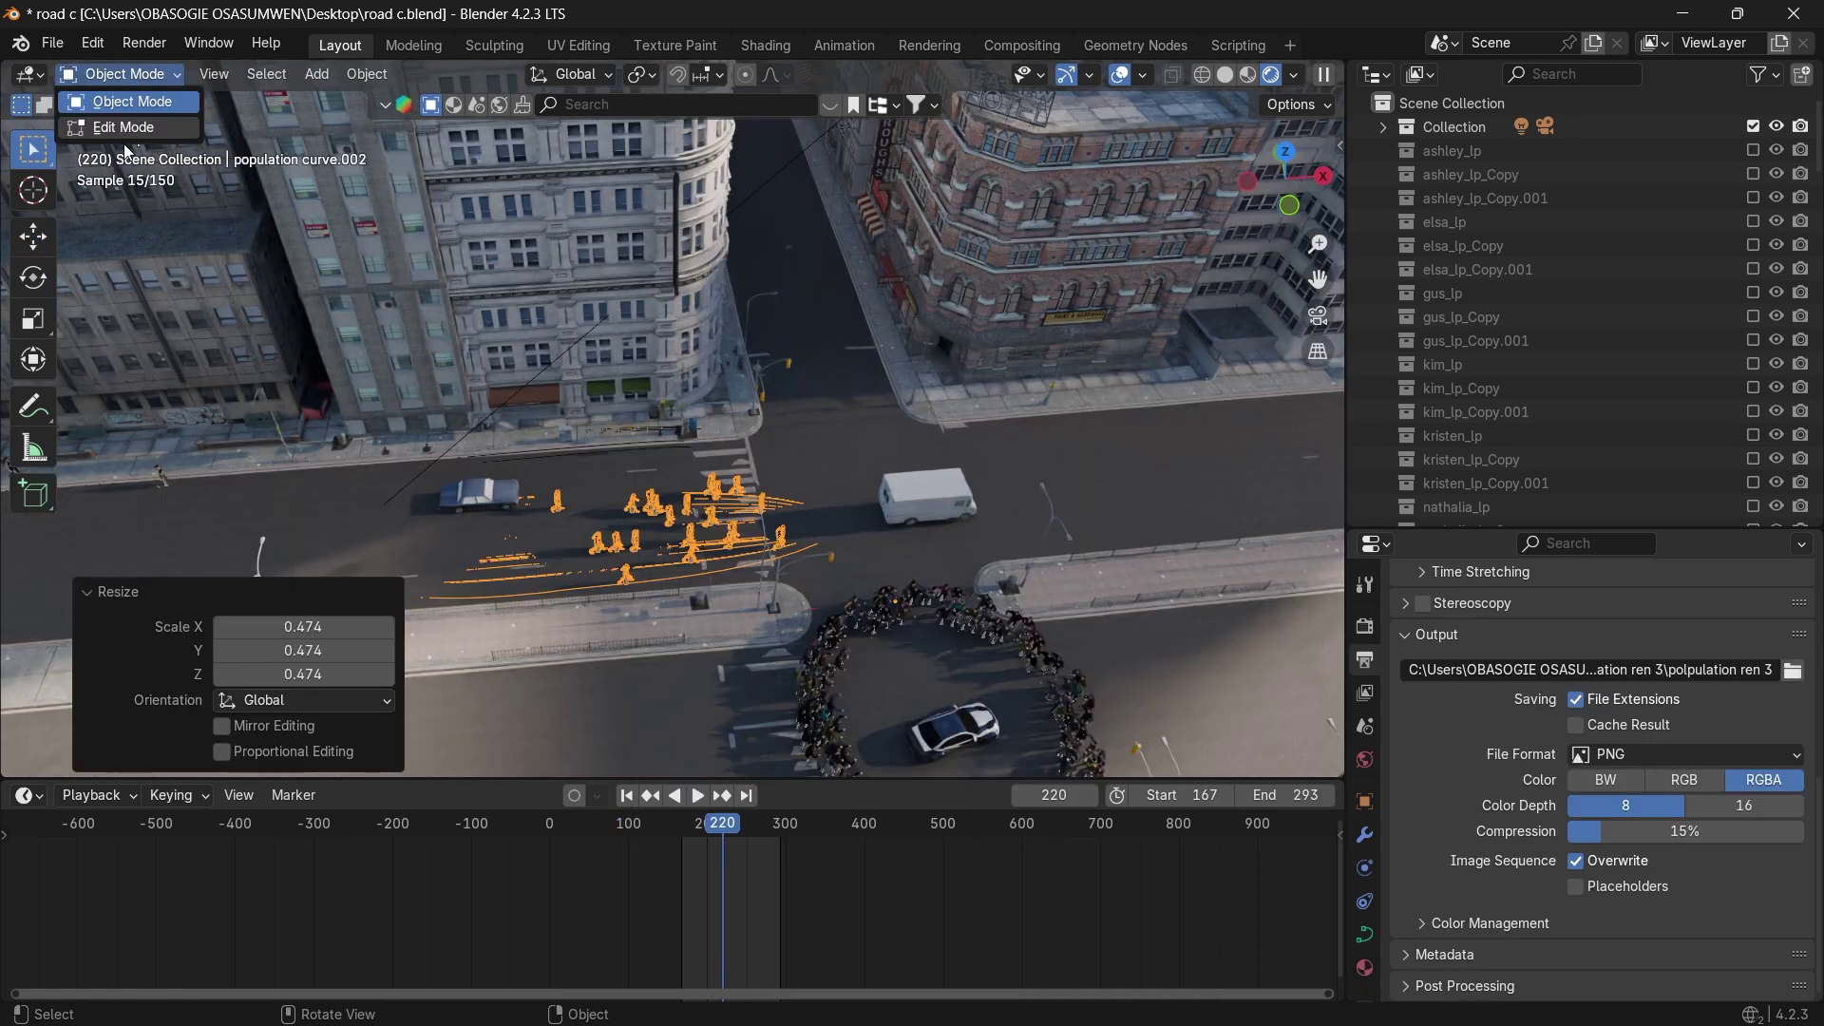
Draw further freehand walking paths in the population curve, running from the crossing along the street past the brick building.
{"action": "left_click", "coordinate": [33, 493]}
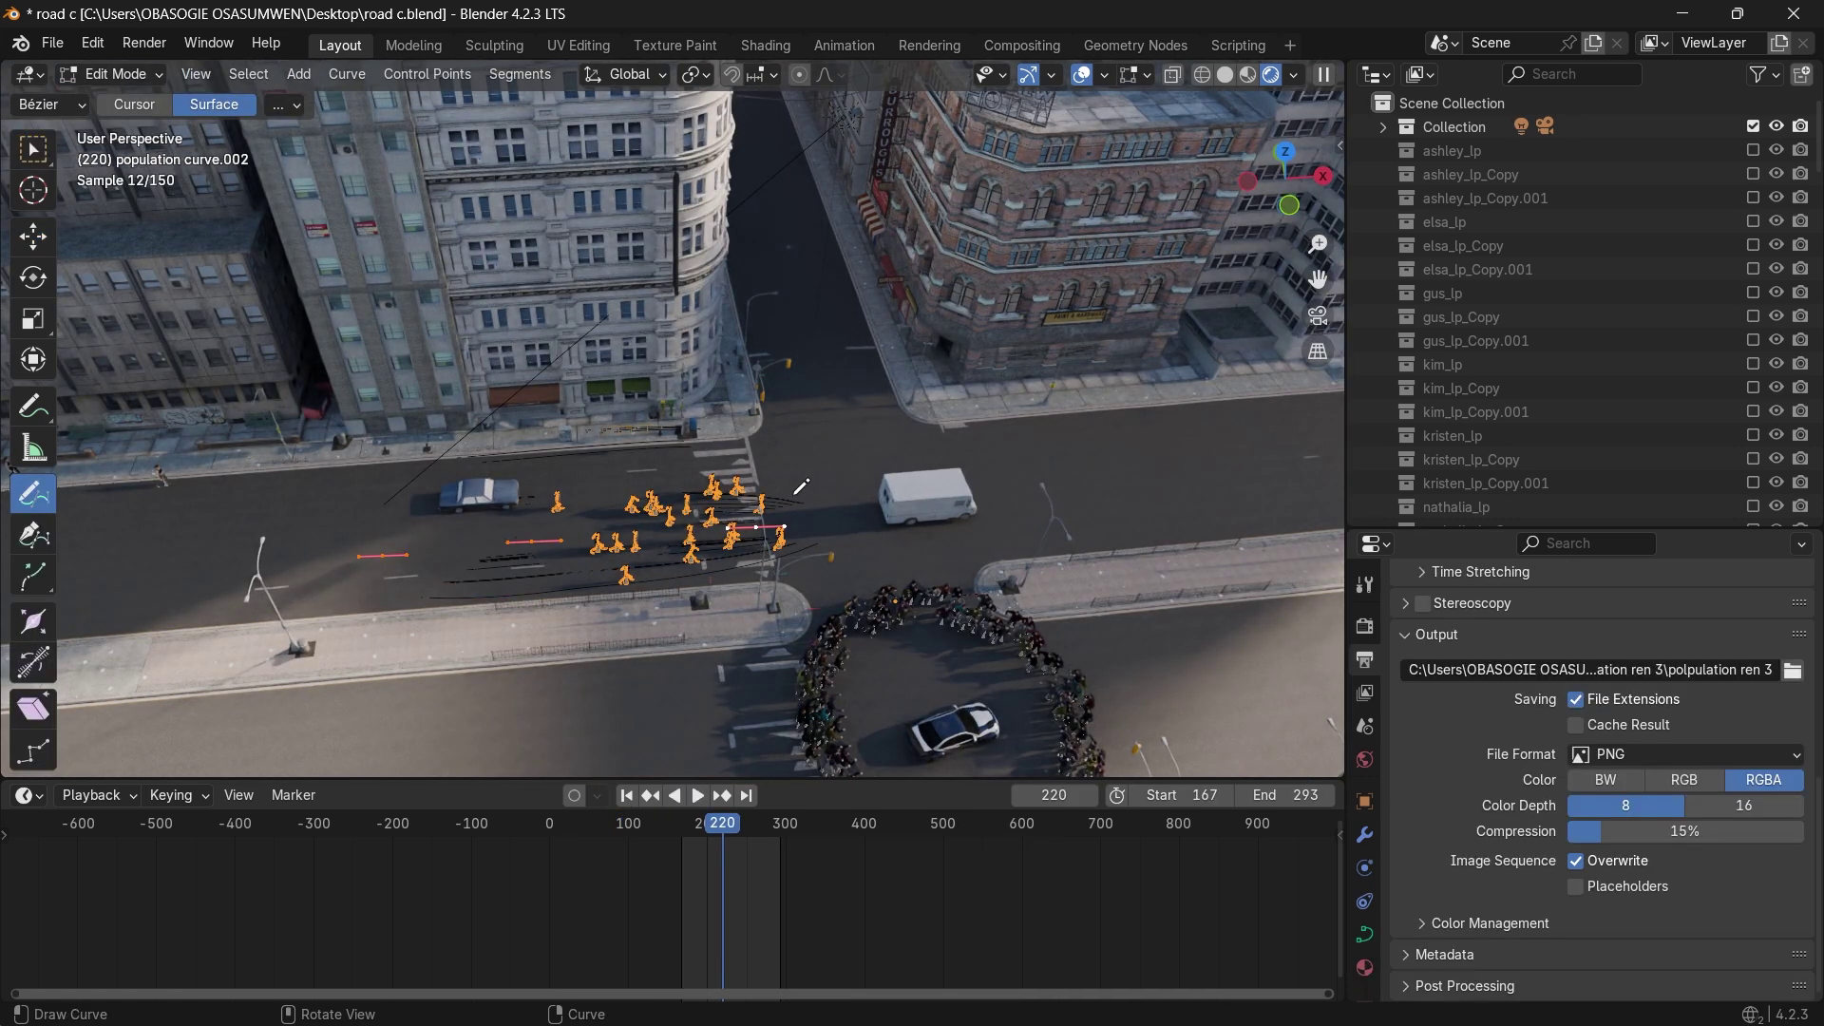
{"action": "left_click_drag", "start_coordinate": [945, 414], "coordinate": [1211, 425]}
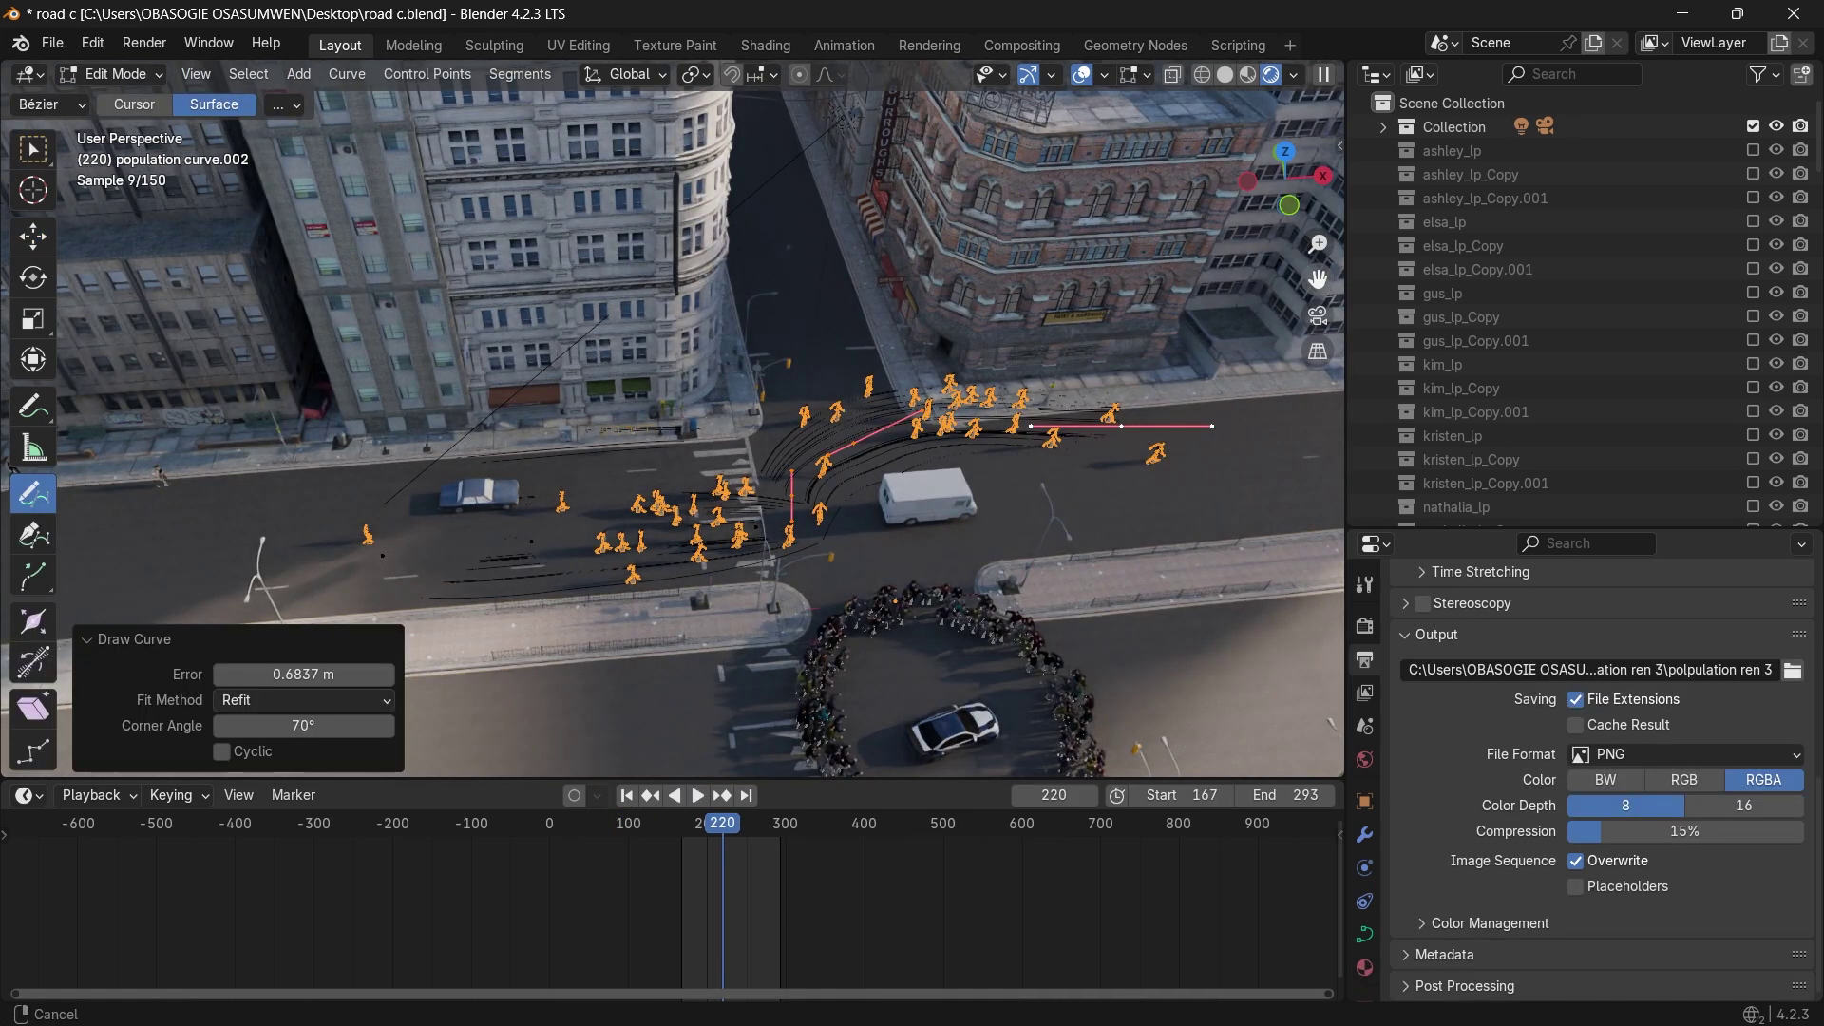
{"action": "middle_click_drag", "start_coordinate": [1170, 440], "coordinate": [961, 485], "text": "shift"}
{"action": "left_click_drag", "start_coordinate": [1289, 432], "coordinate": [1329, 425]}
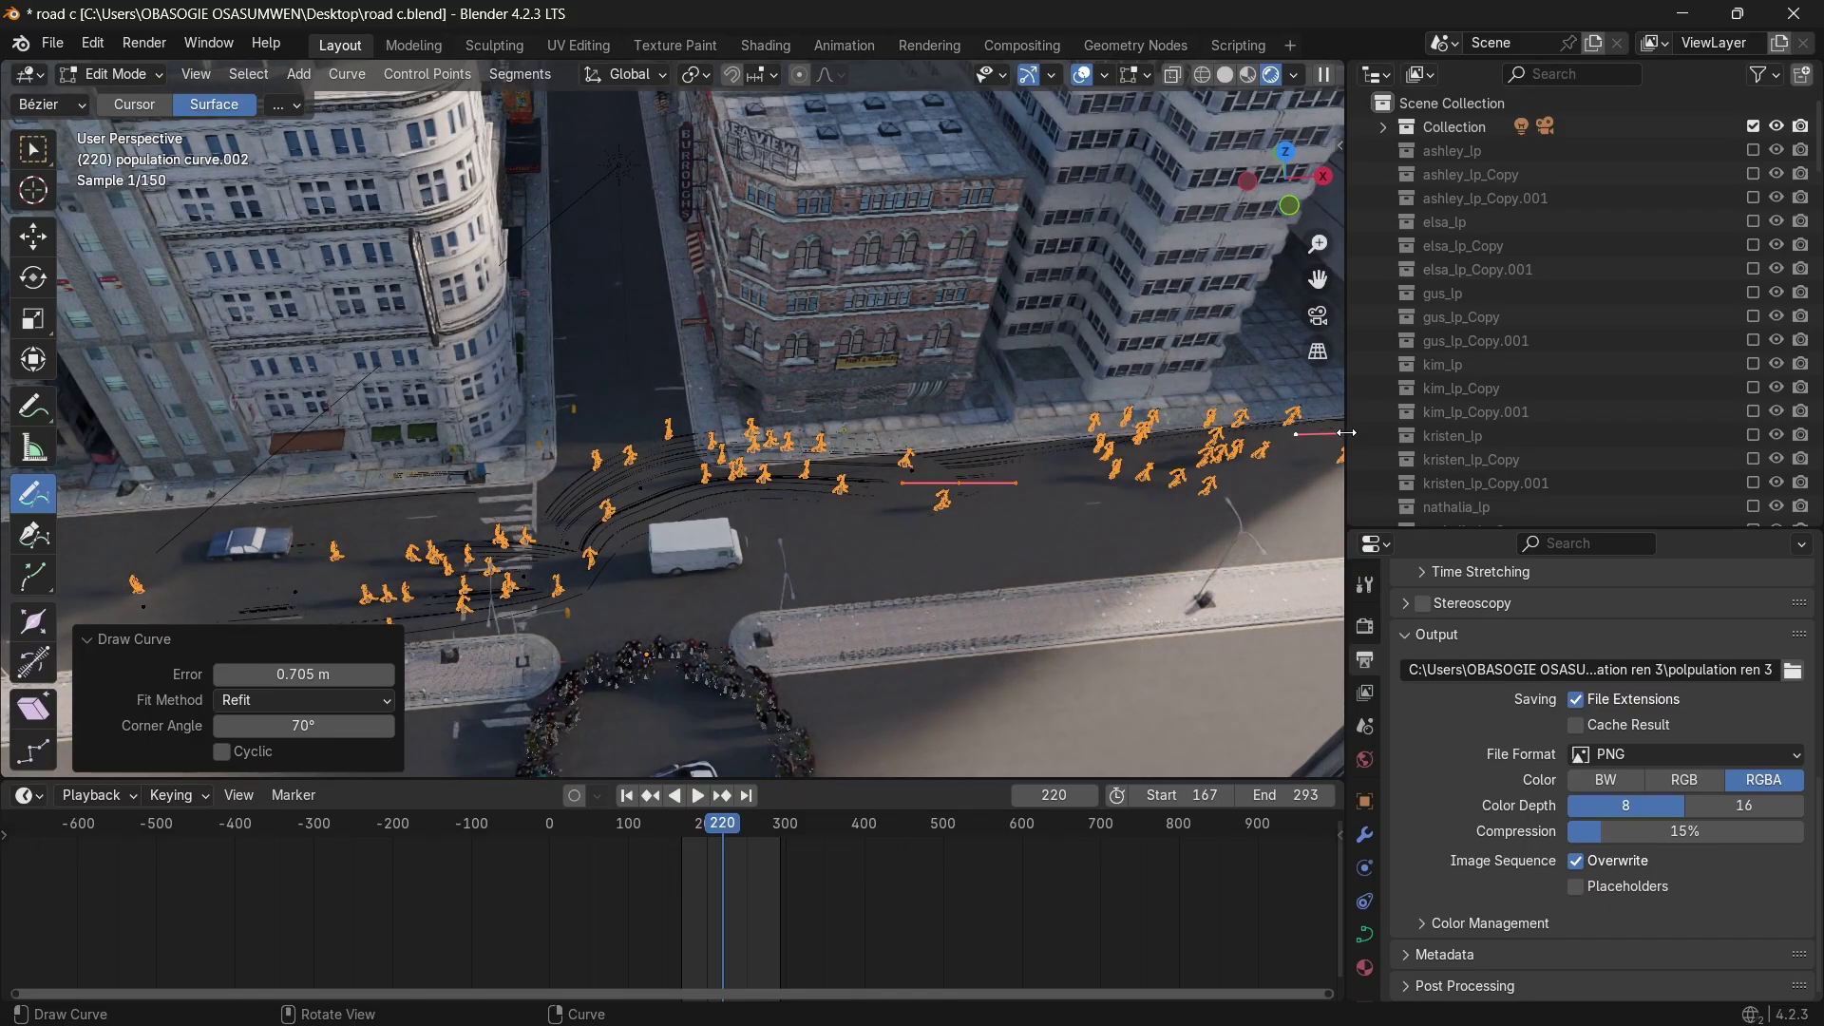
{"action": "left_click_drag", "start_coordinate": [1317, 279], "coordinate": [1306, 280]}
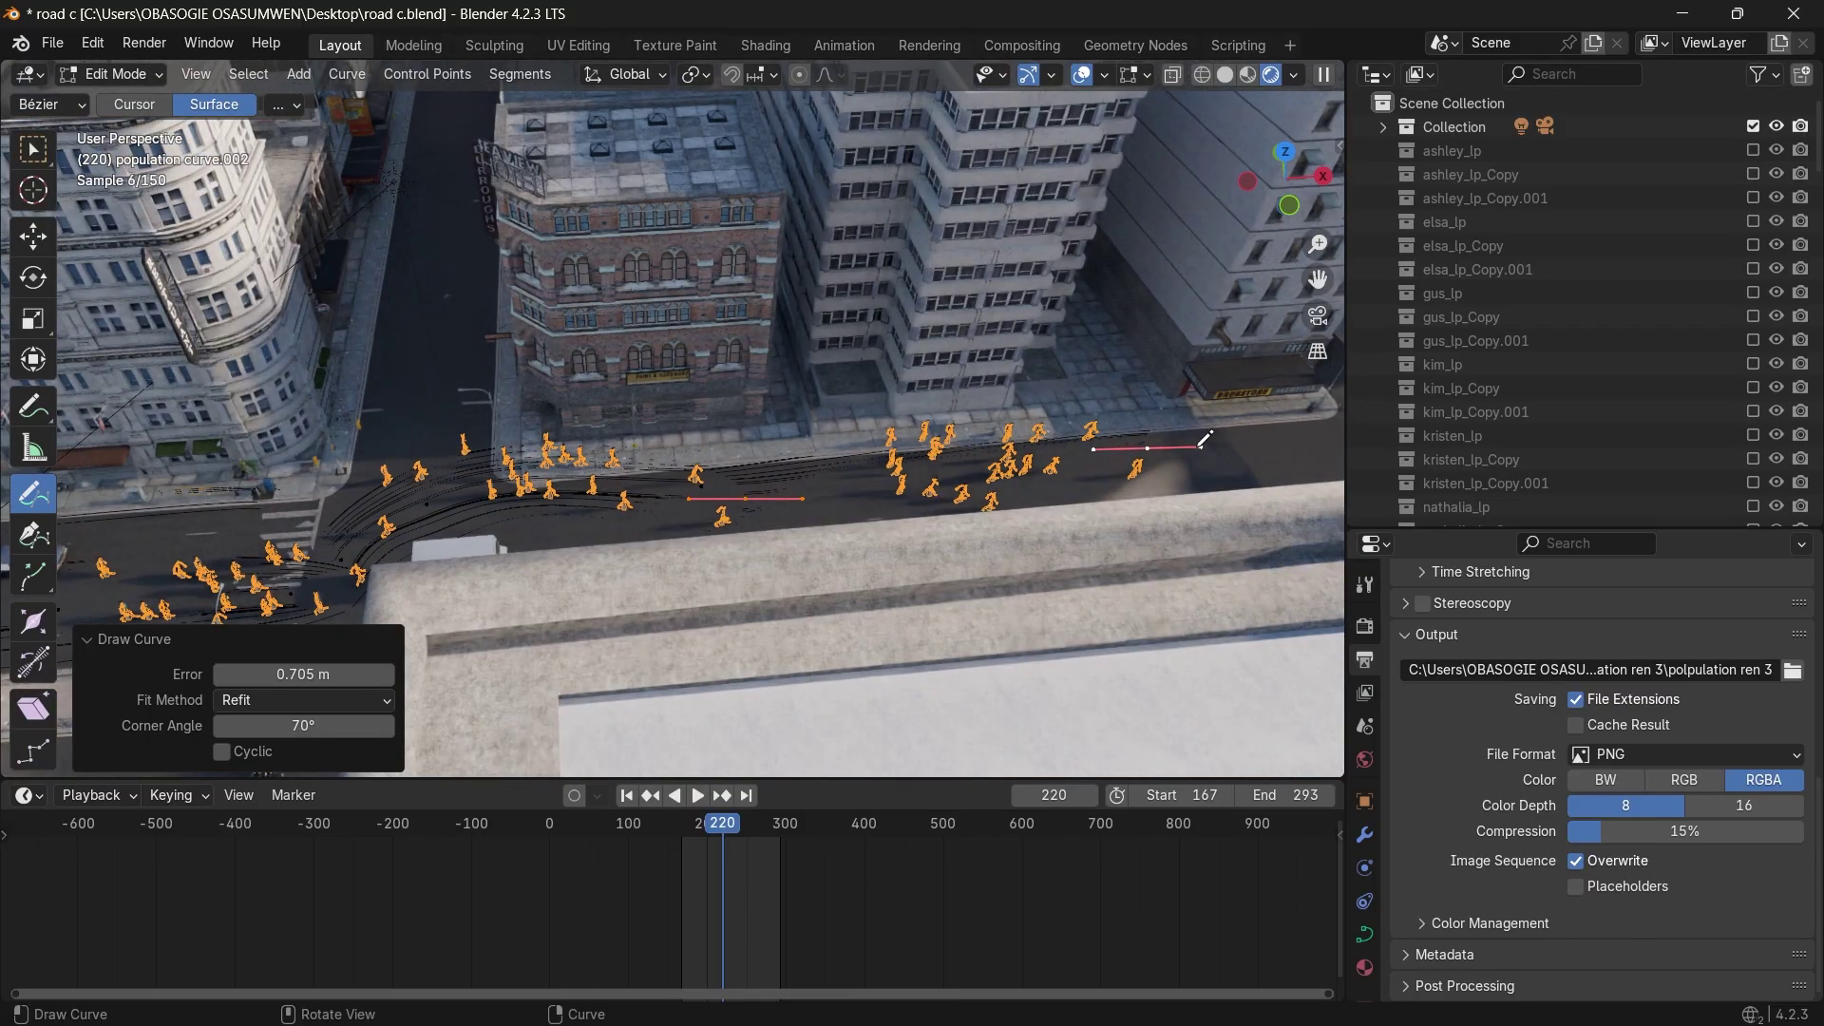
{"action": "left_click_drag", "start_coordinate": [1297, 442], "coordinate": [1329, 406]}
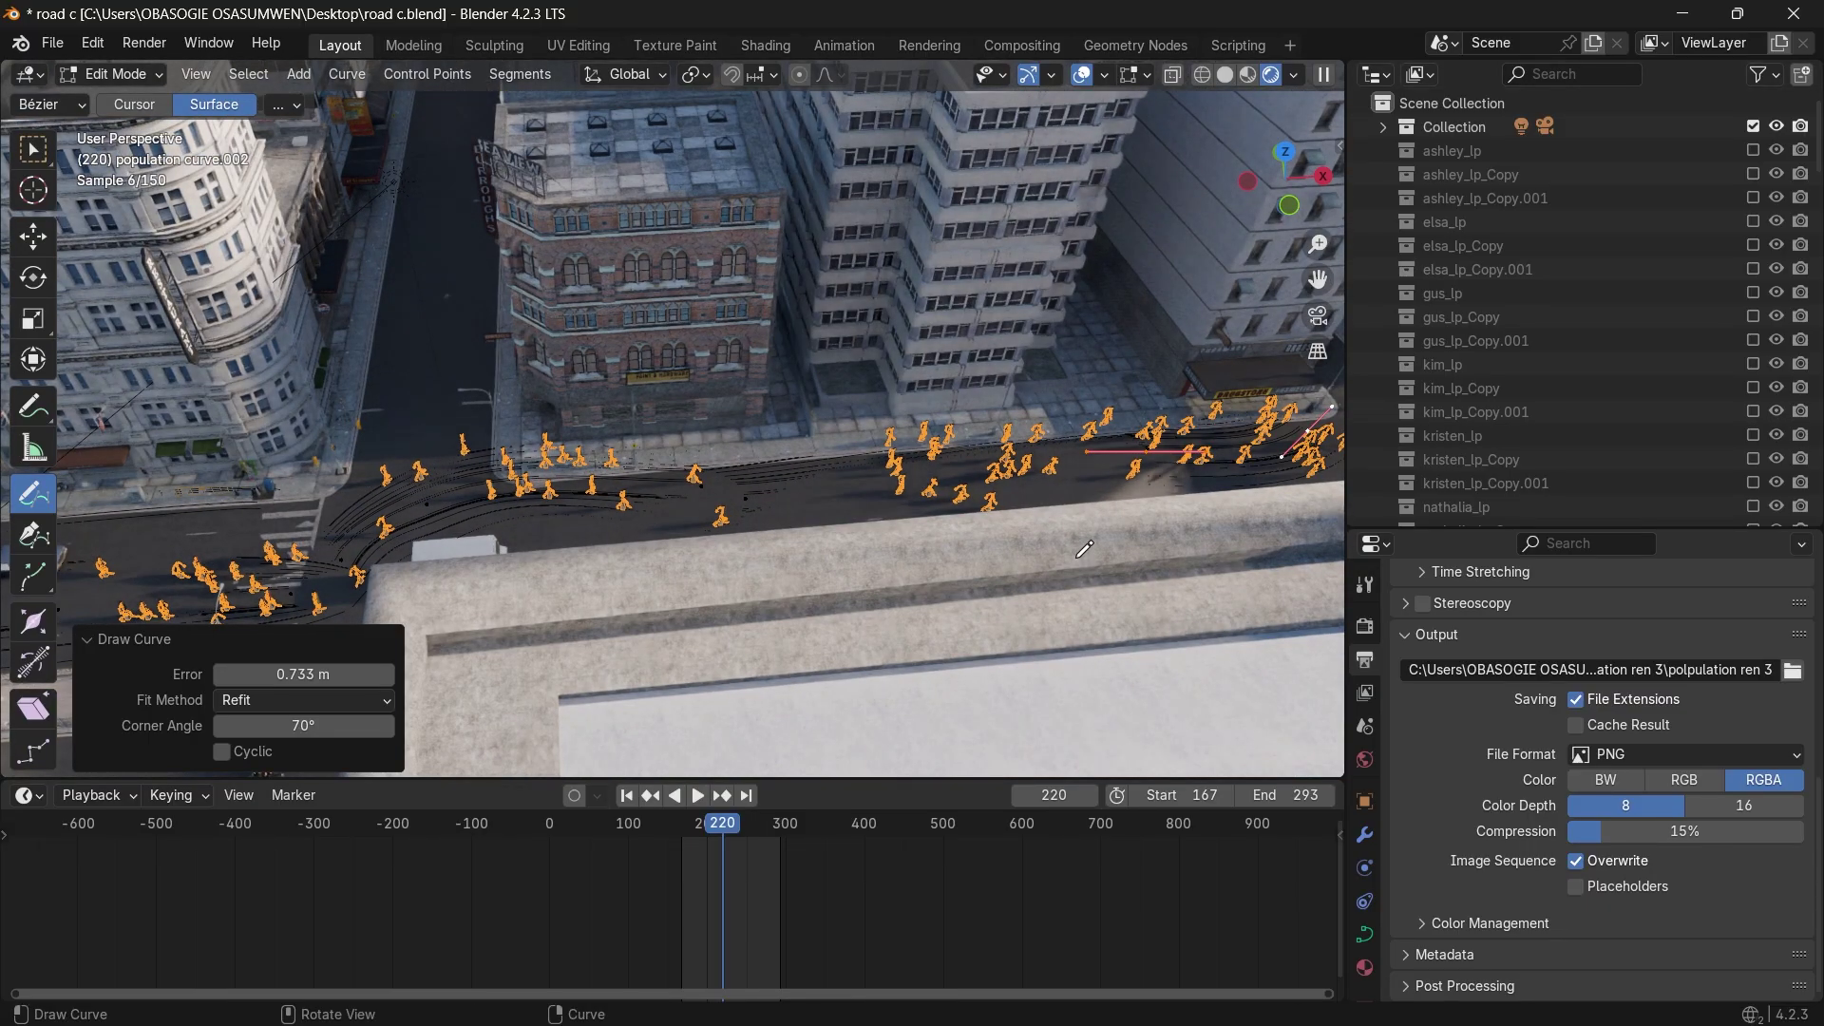
Raise the street crowd's count to 166 in the population crowd settings.
{"action": "key", "text": "n"}
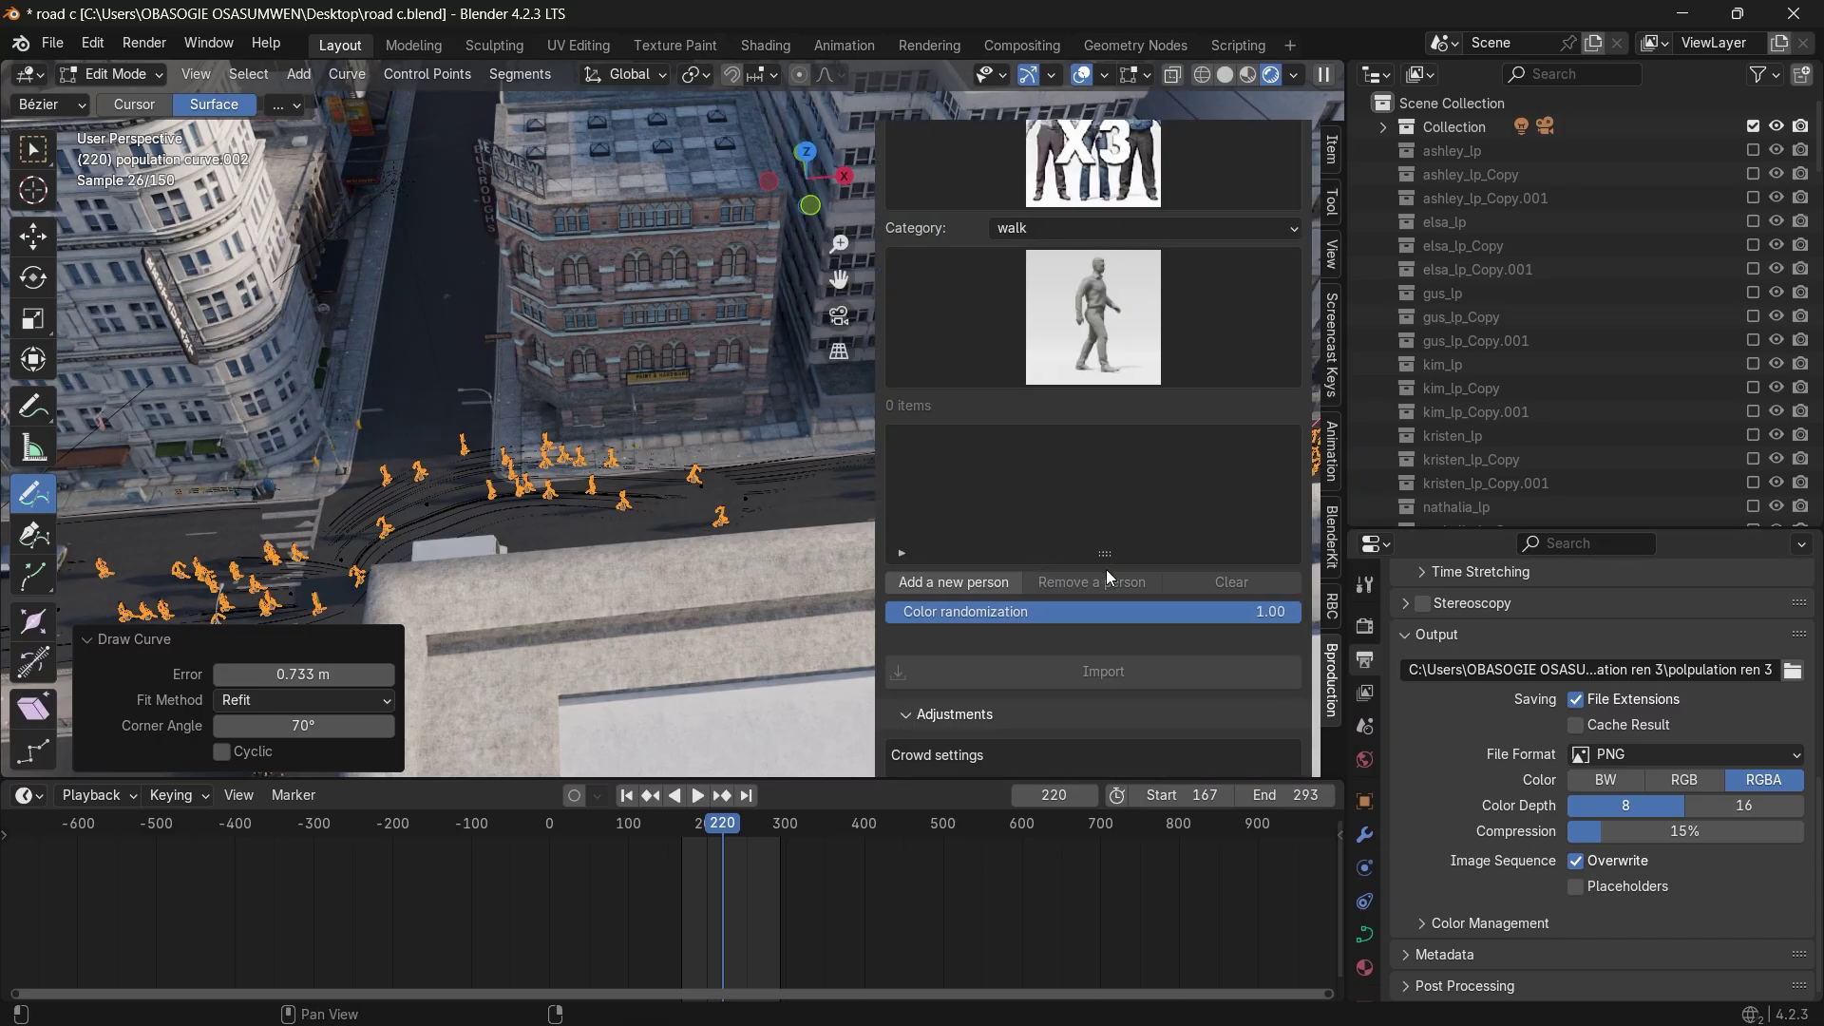
{"action": "scroll", "coordinate": [1166, 642], "scroll_direction": "down", "scroll_amount": 8}
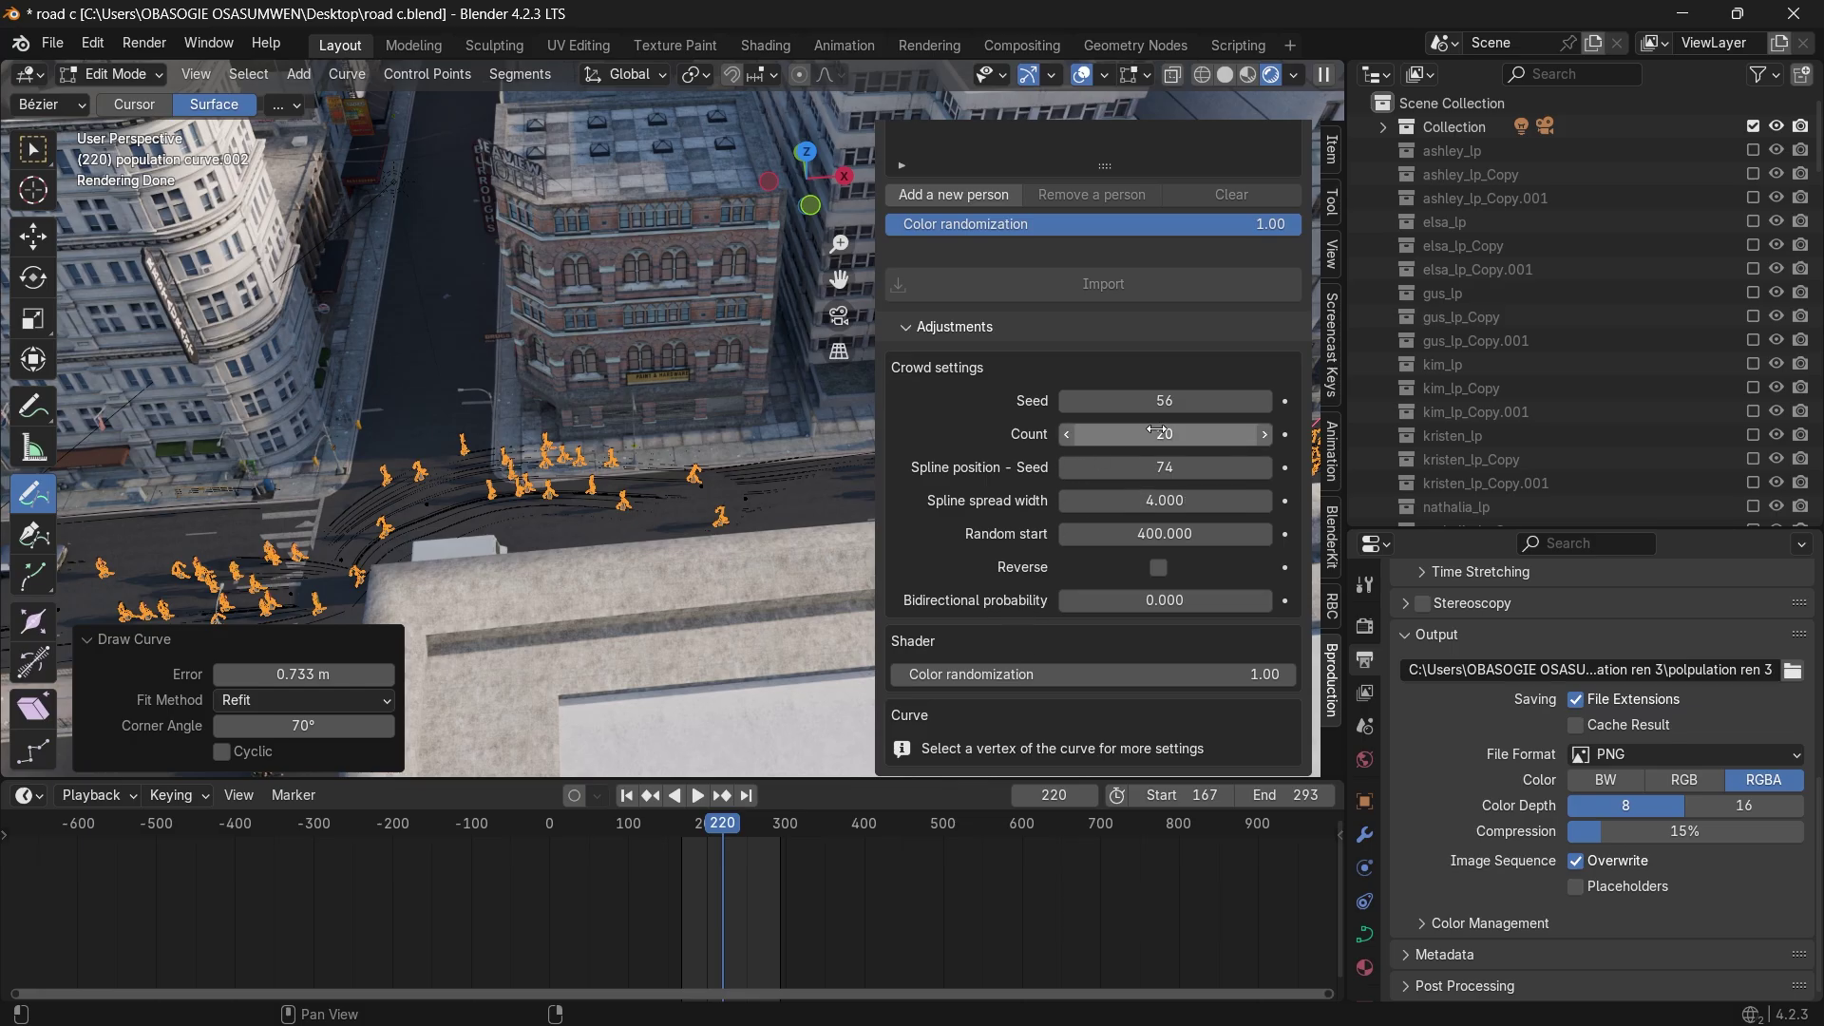
{"action": "left_click_drag", "start_coordinate": [1156, 429], "coordinate": [1292, 430]}
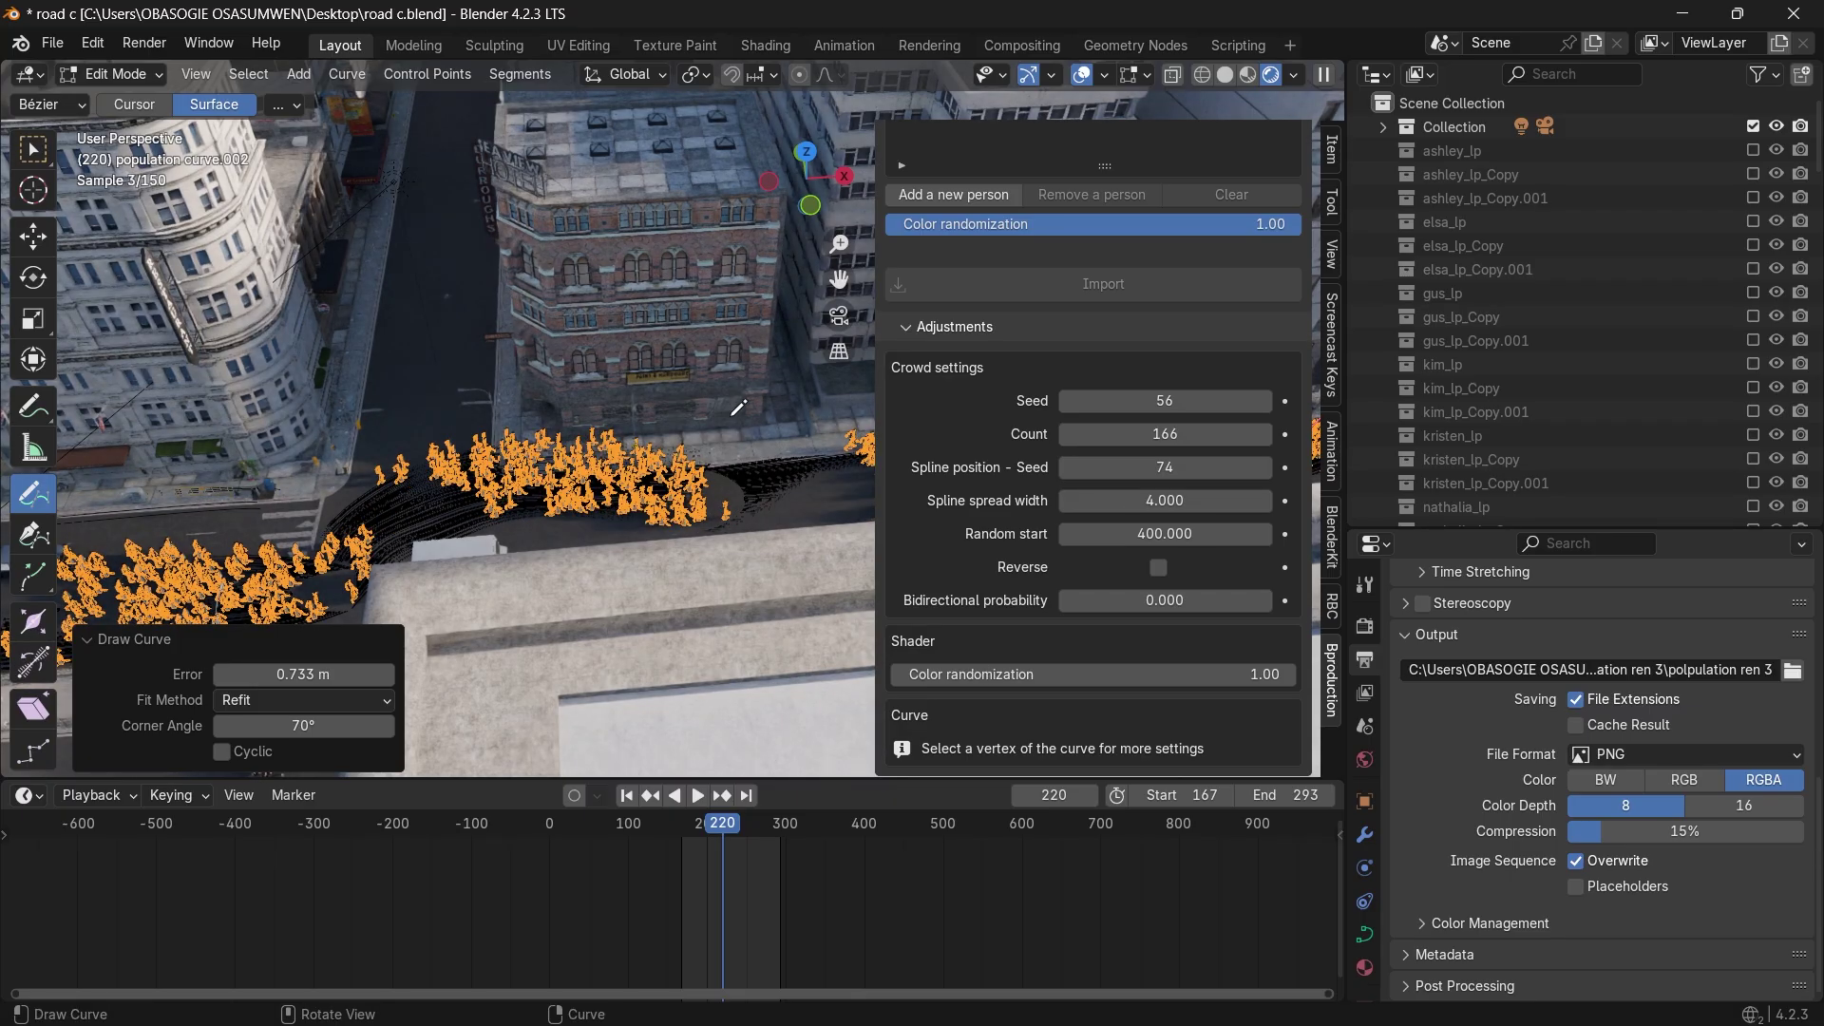
Preview the denser street crowd and the car through the scene camera while the animation plays.
{"action": "key", "text": "KP_0"}
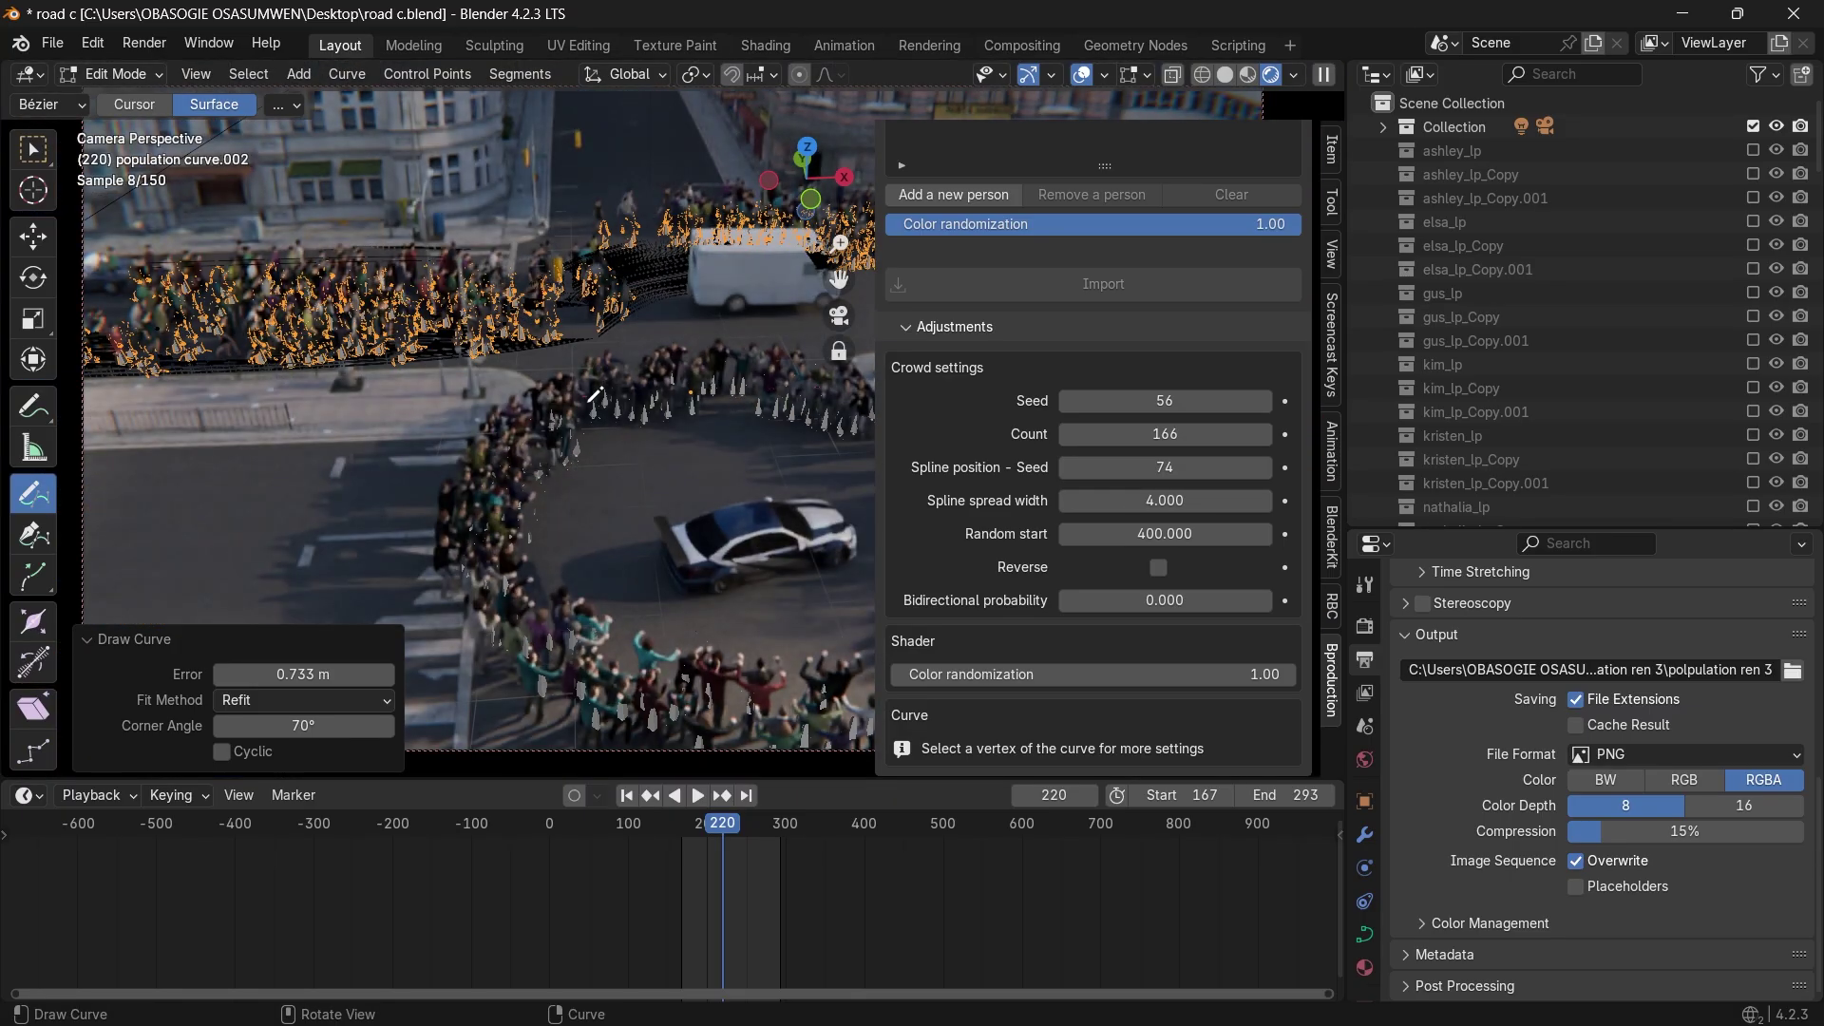
{"action": "key", "text": "space"}
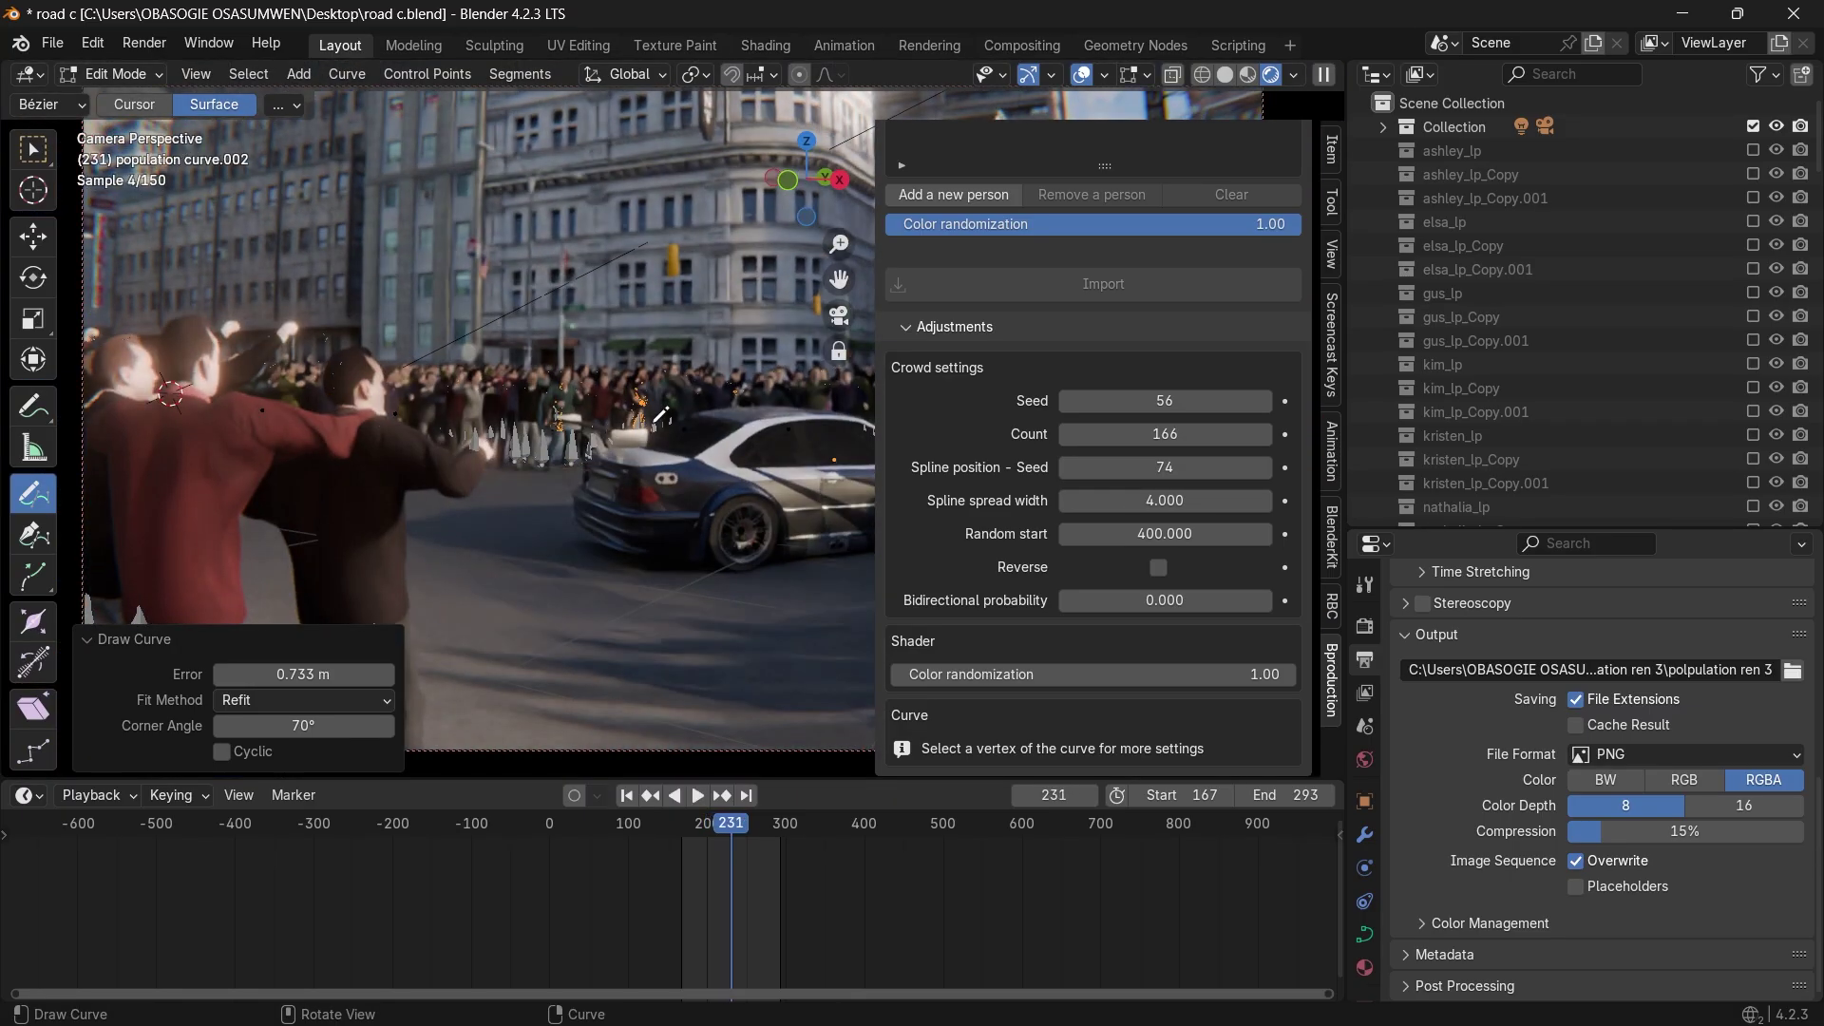
{"action": "key", "text": "KP_0"}
{"action": "key", "text": "space"}
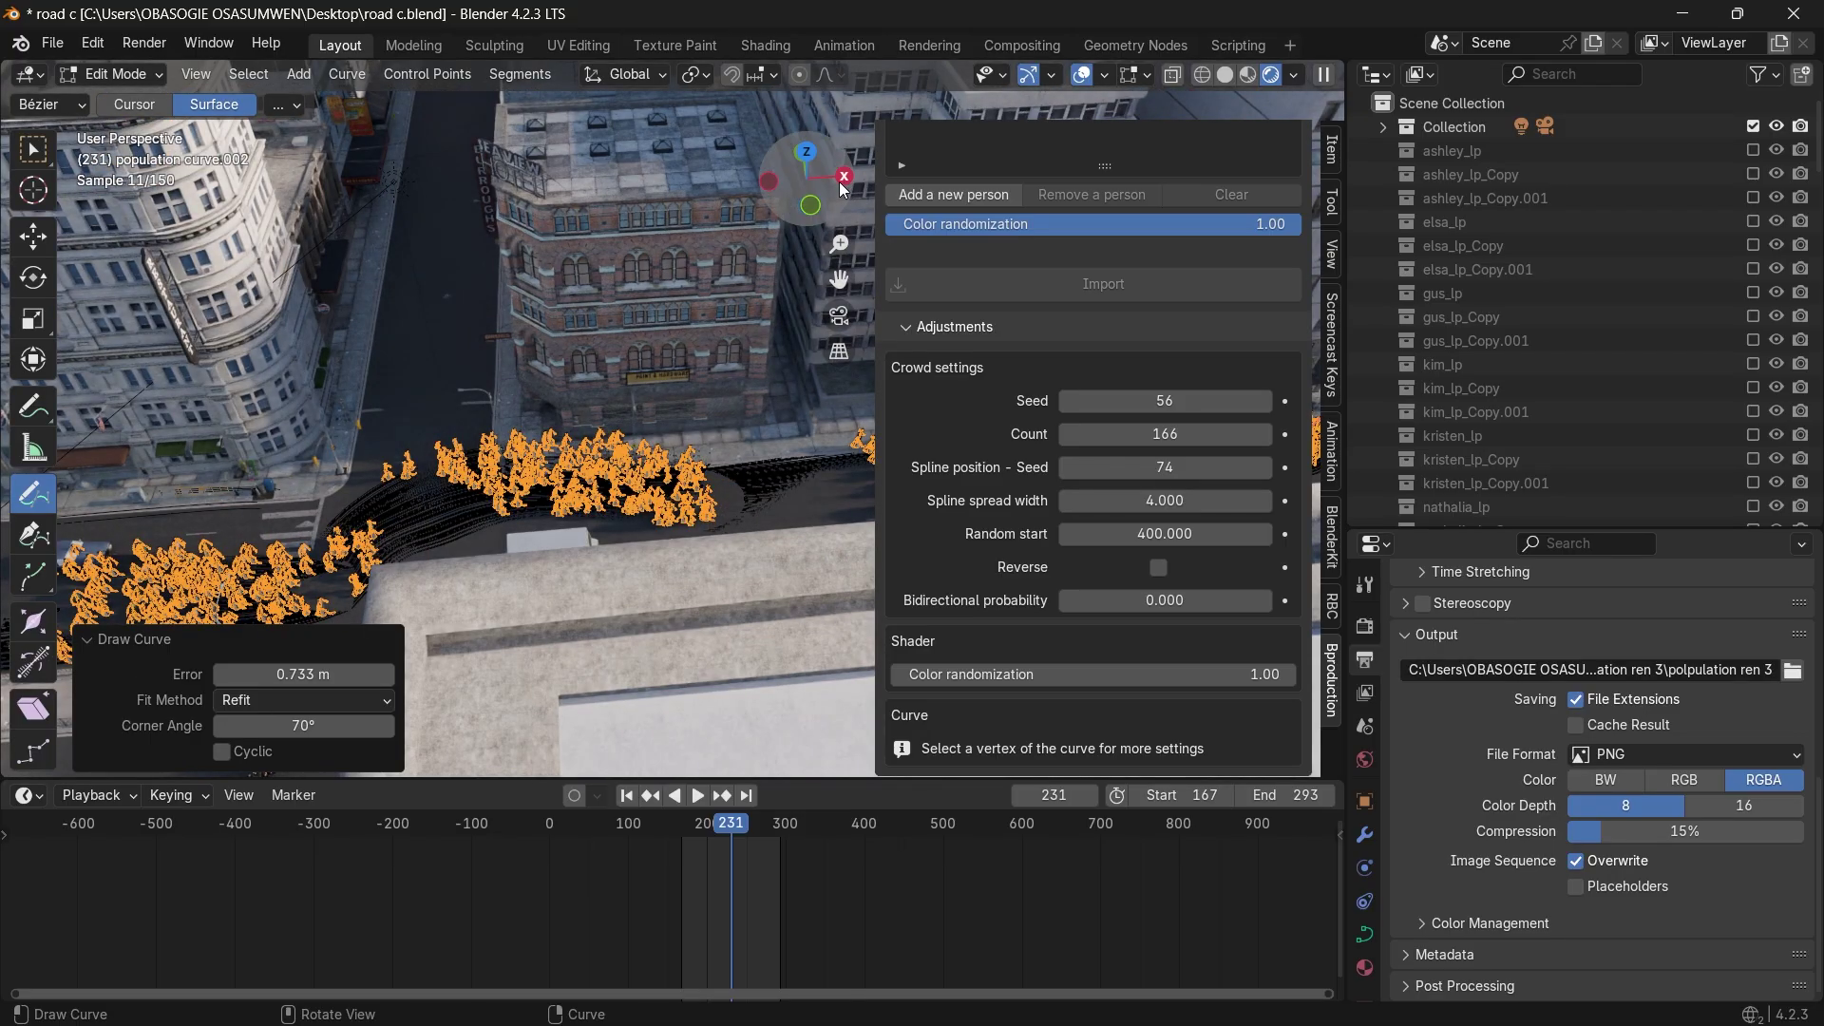
Review the street crowd's walking motion across the intersection, replaying the animation from about frame 168.
{"action": "key", "text": "n"}
{"action": "key", "text": "KP_0"}
{"action": "key", "text": "space"}
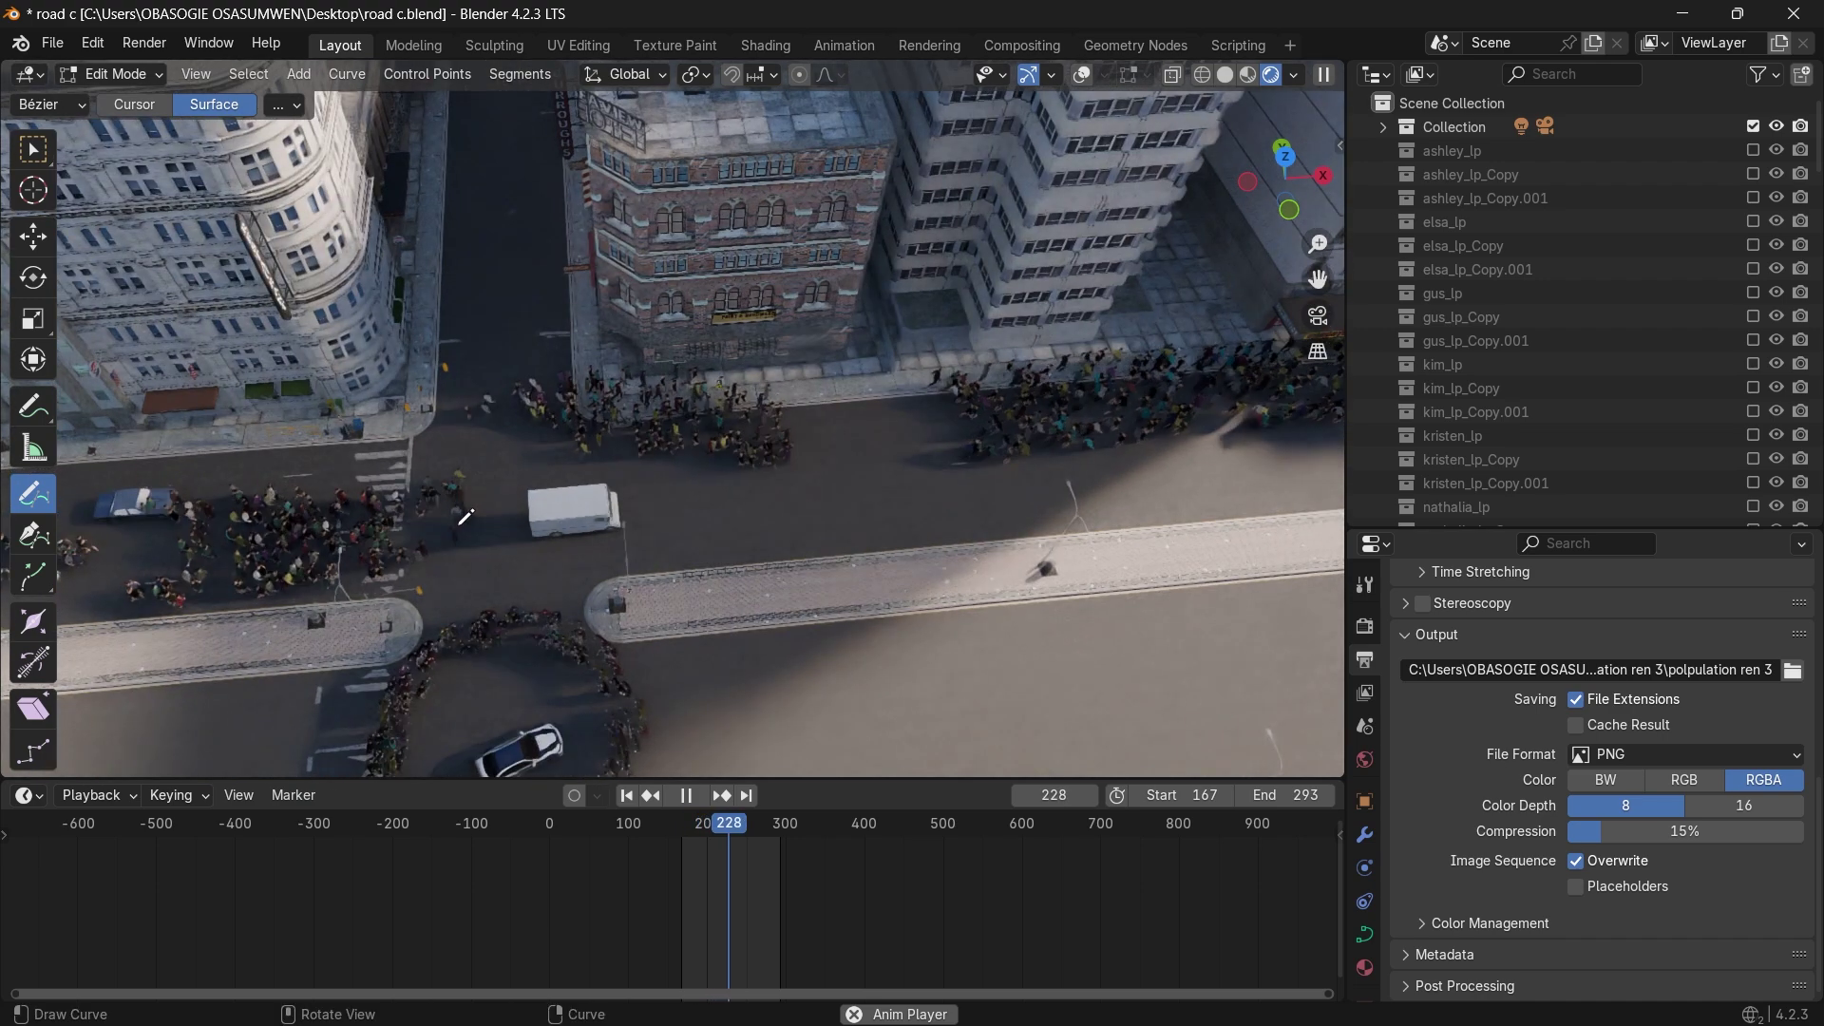
{"action": "left_click", "coordinate": [706, 826]}
{"action": "left_click_drag", "start_coordinate": [697, 829], "coordinate": [682, 834]}
{"action": "key", "text": "space"}
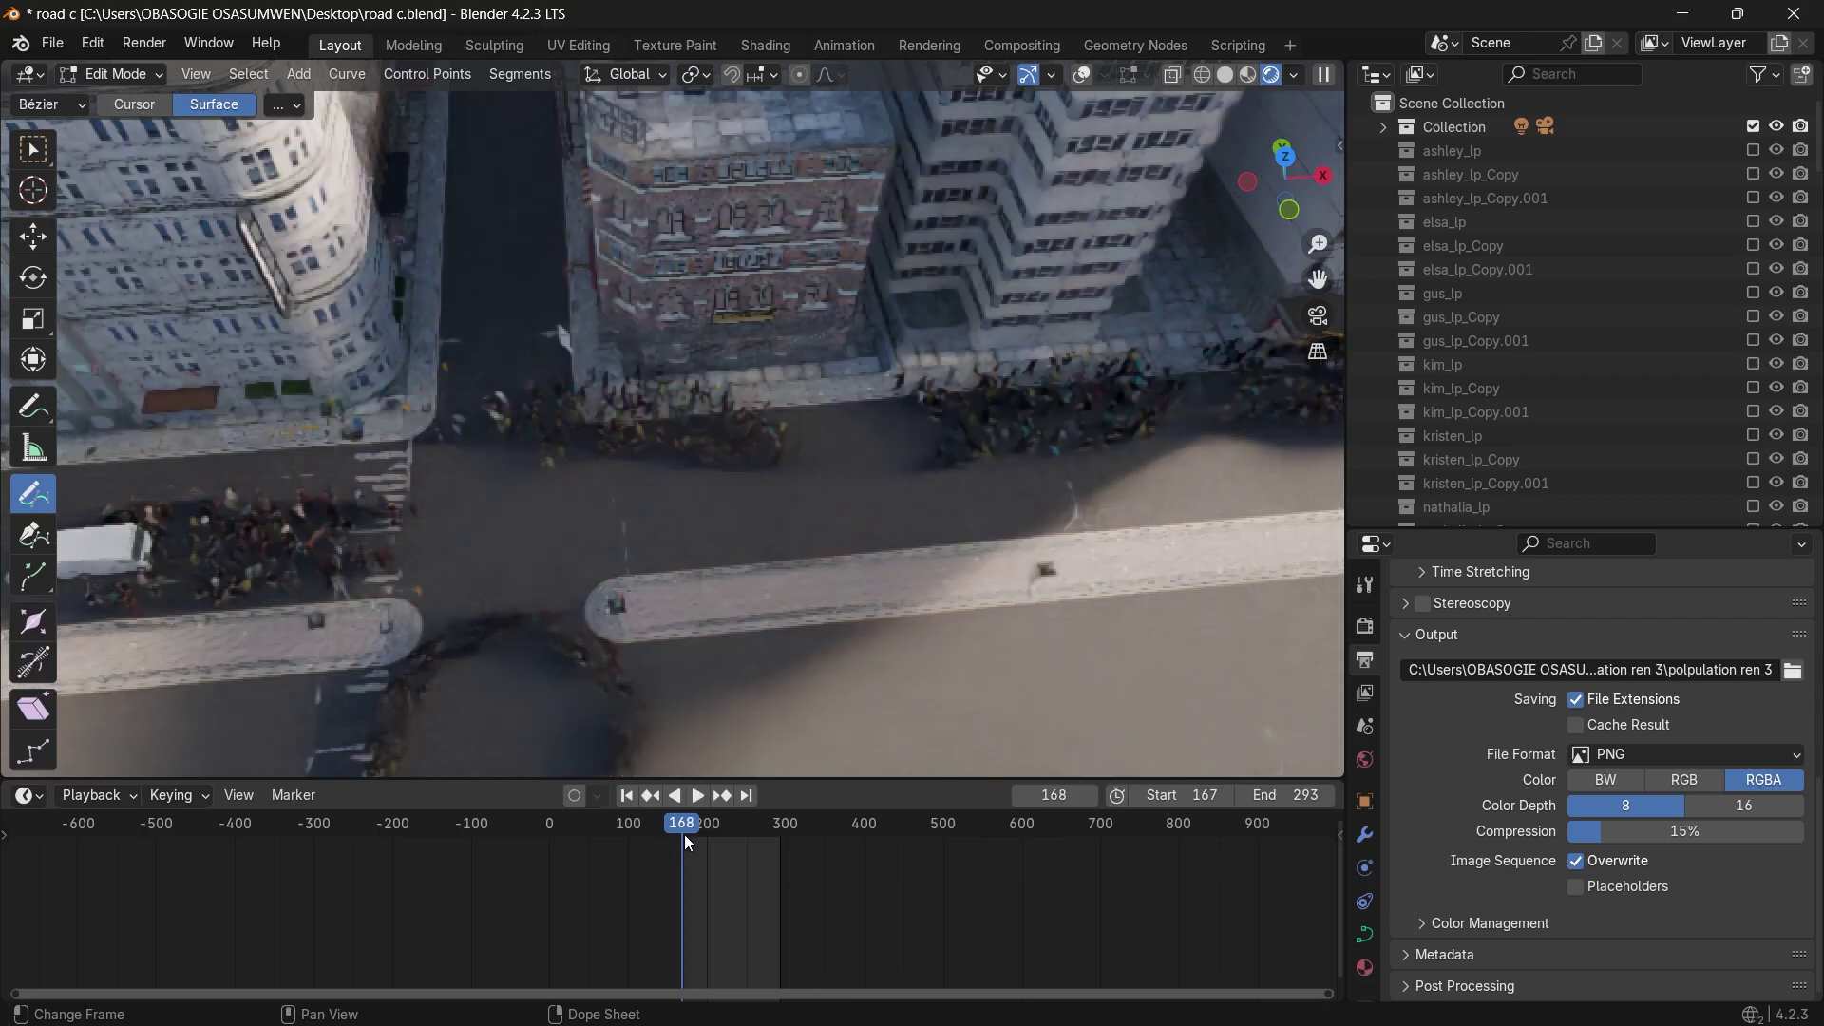